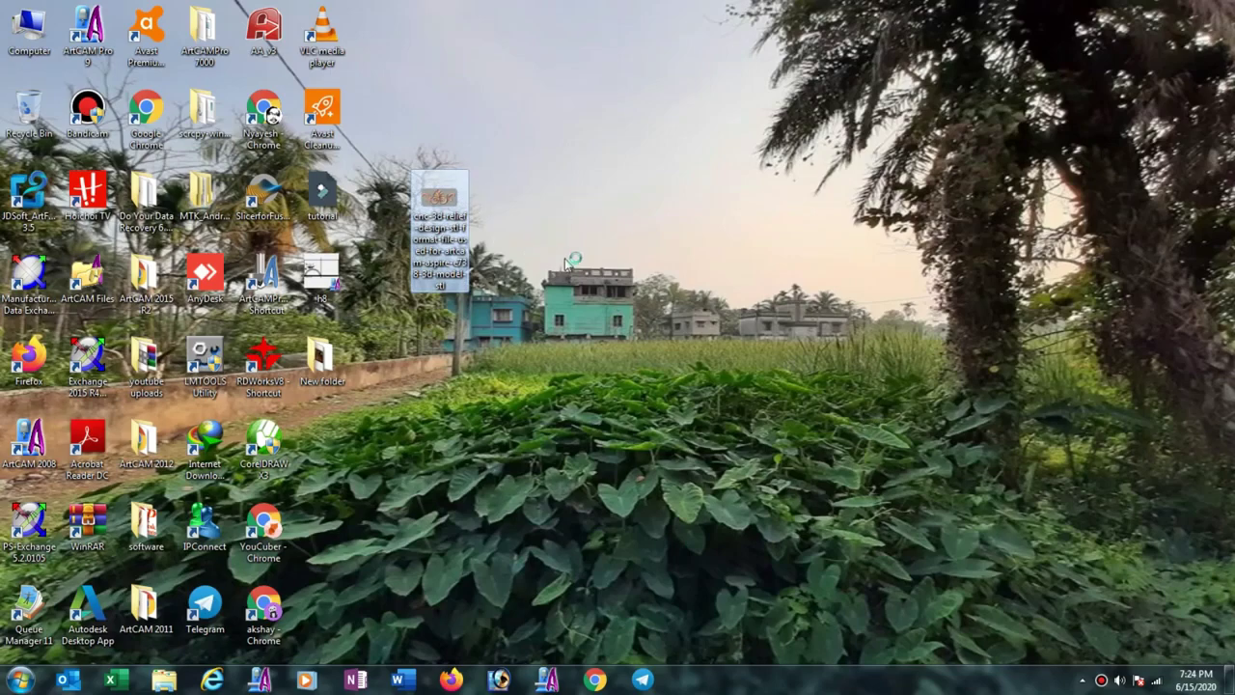
Preview the acanthus relief image, then bring it into ArtCAM Pro
key("Return")
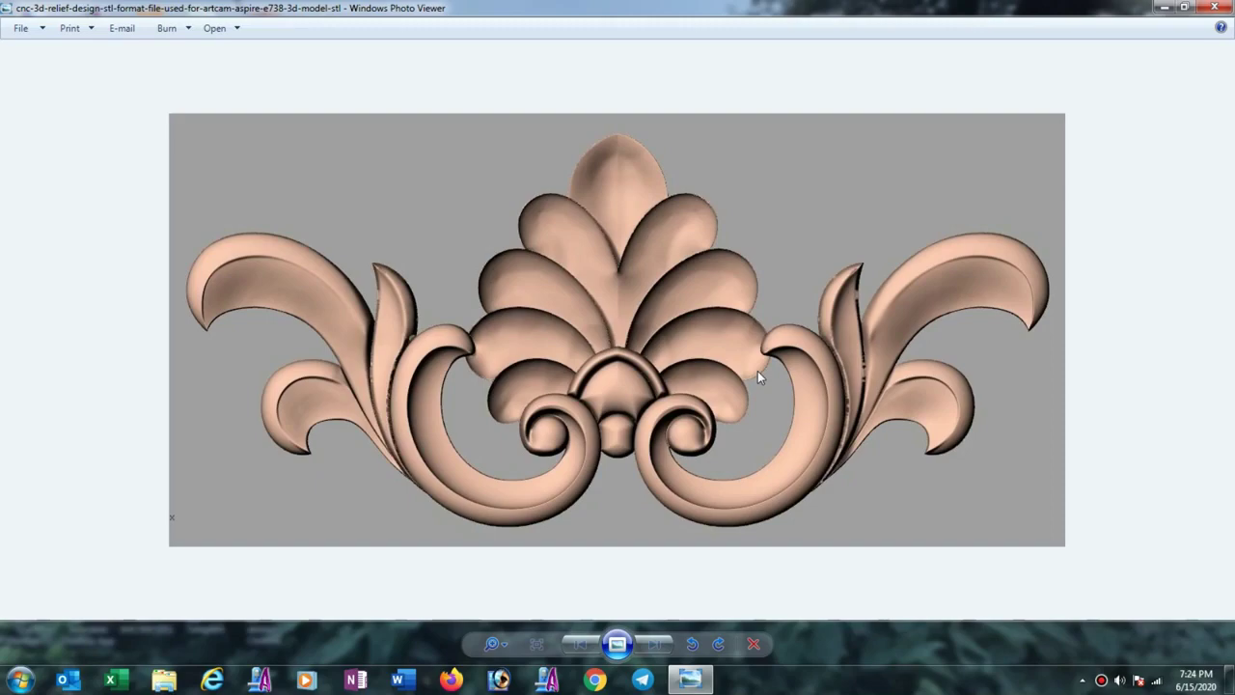
left_click(1214, 6)
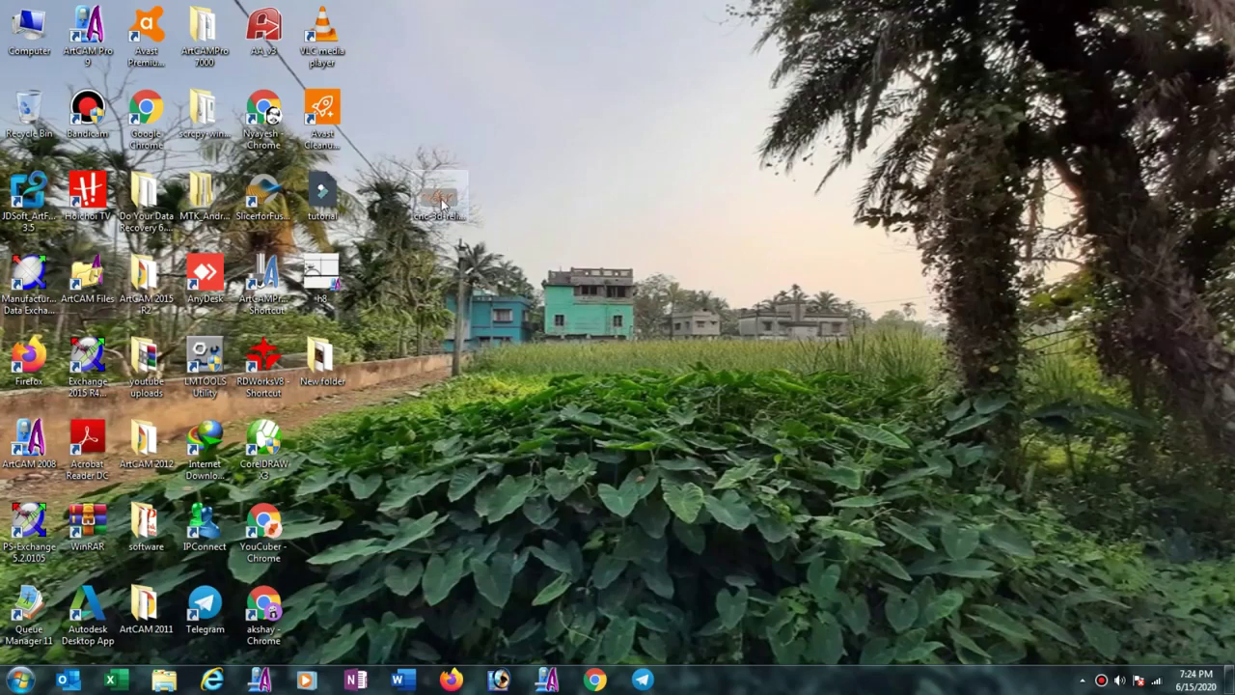
mouse_move(442, 204)
left_mouse_down()
mouse_move(154, 416)
mouse_move(31, 442)
left_mouse_up()
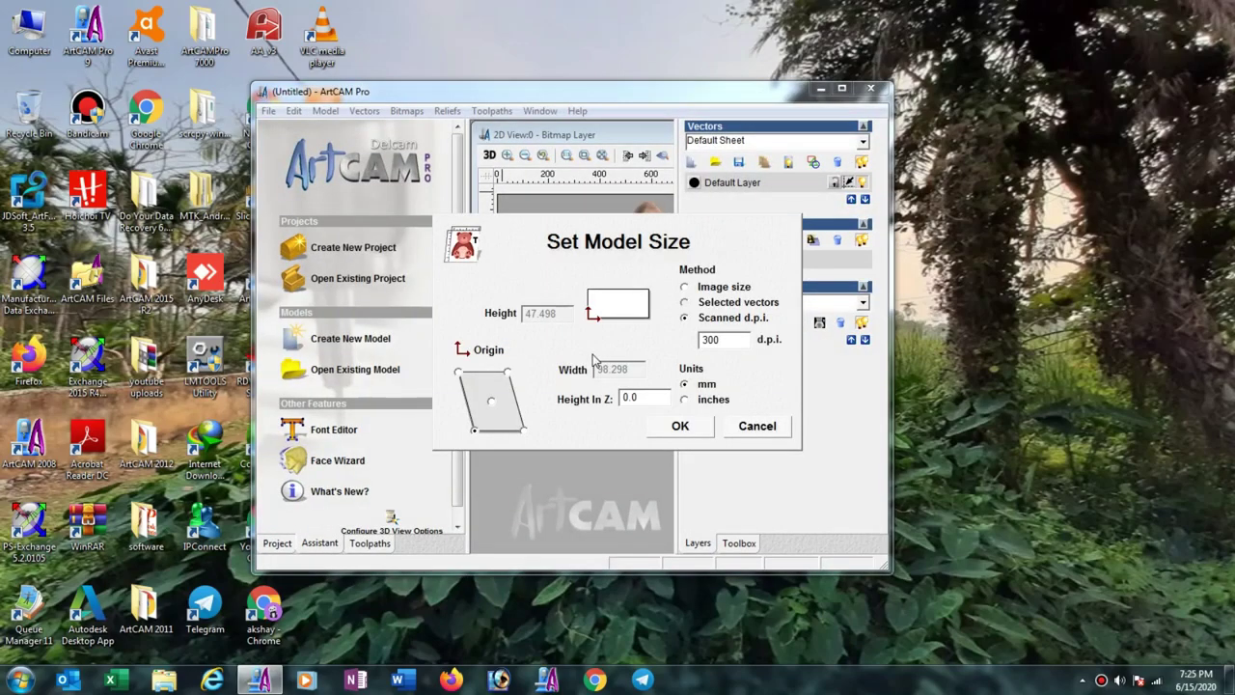
Size the new model from the image at 24 inches wide (609.6 × 294.561 mm)
left_click(684, 287)
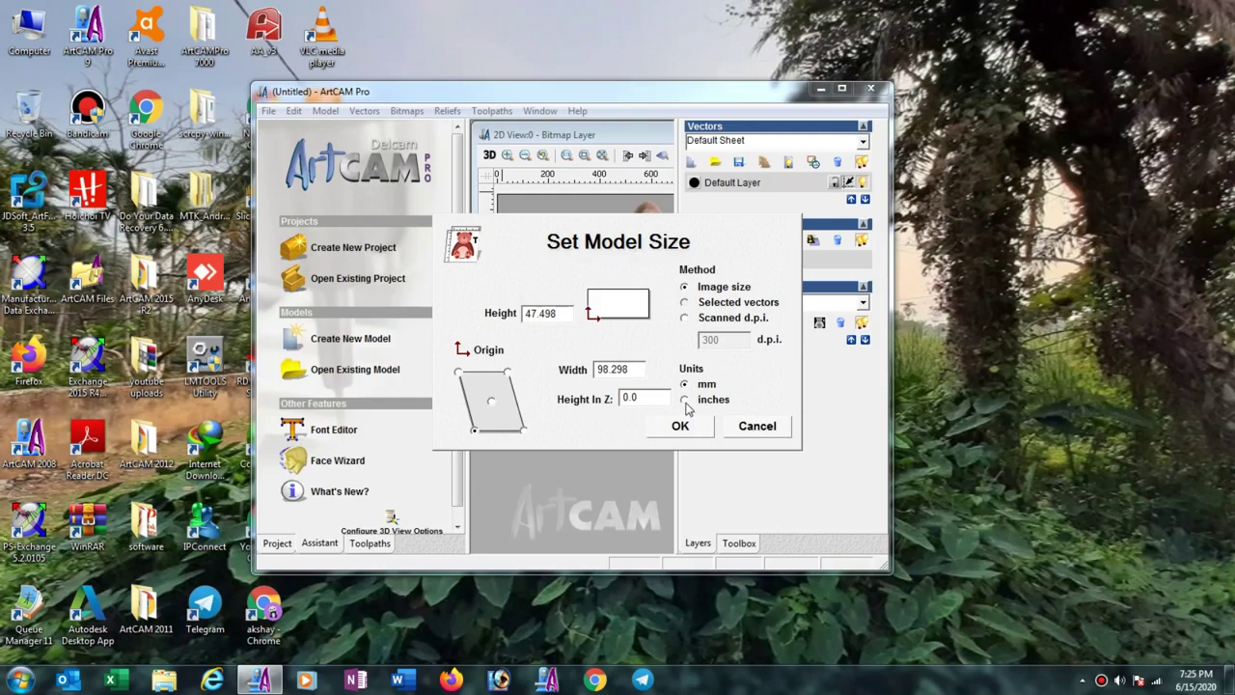
left_click(685, 401)
left_click_drag(632, 370, 588, 372)
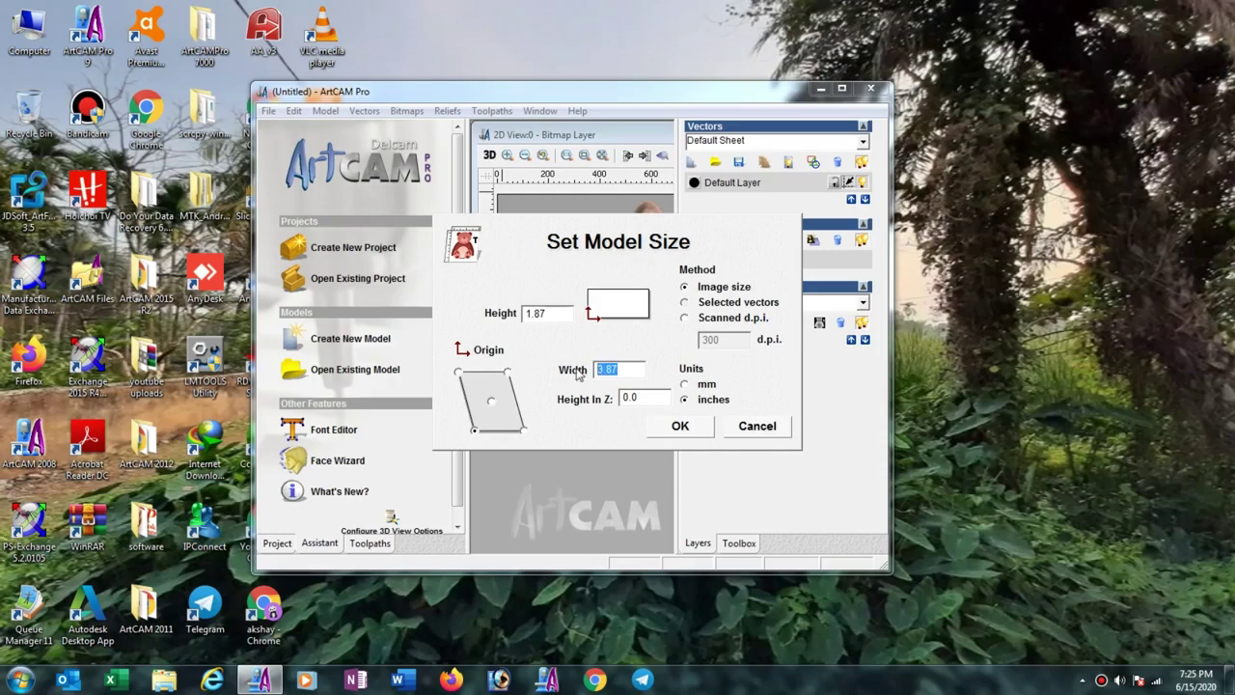
type("24")
left_click(684, 385)
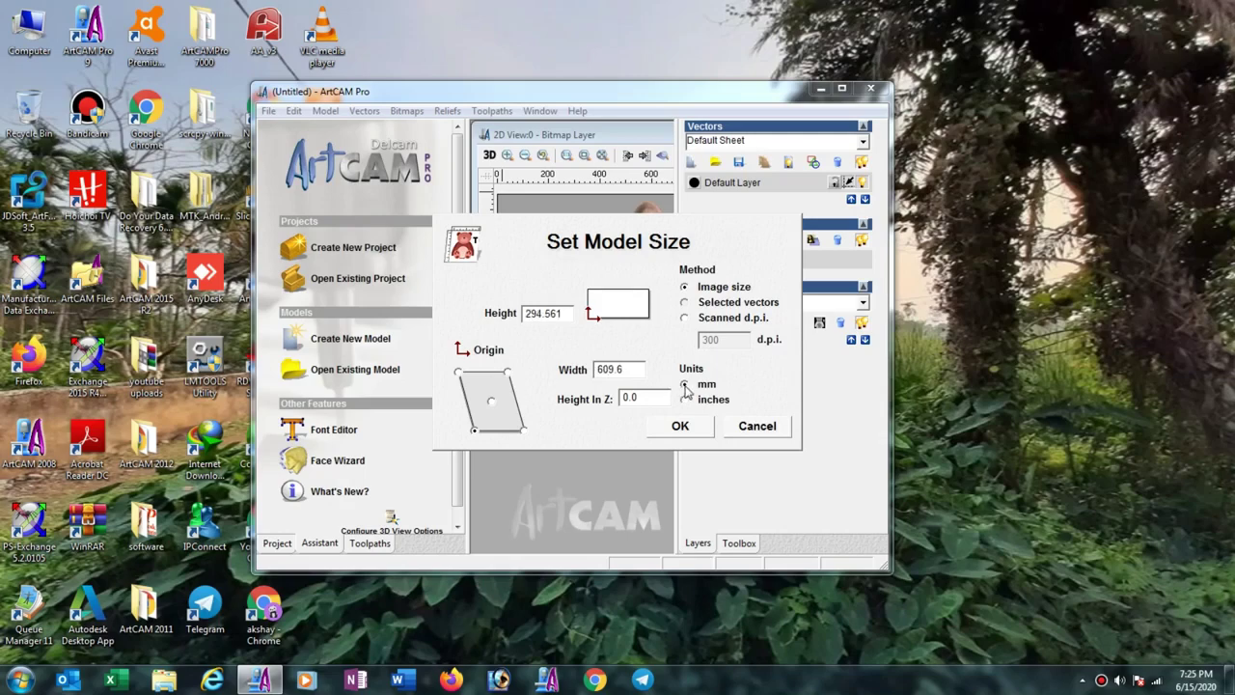
left_click(680, 427)
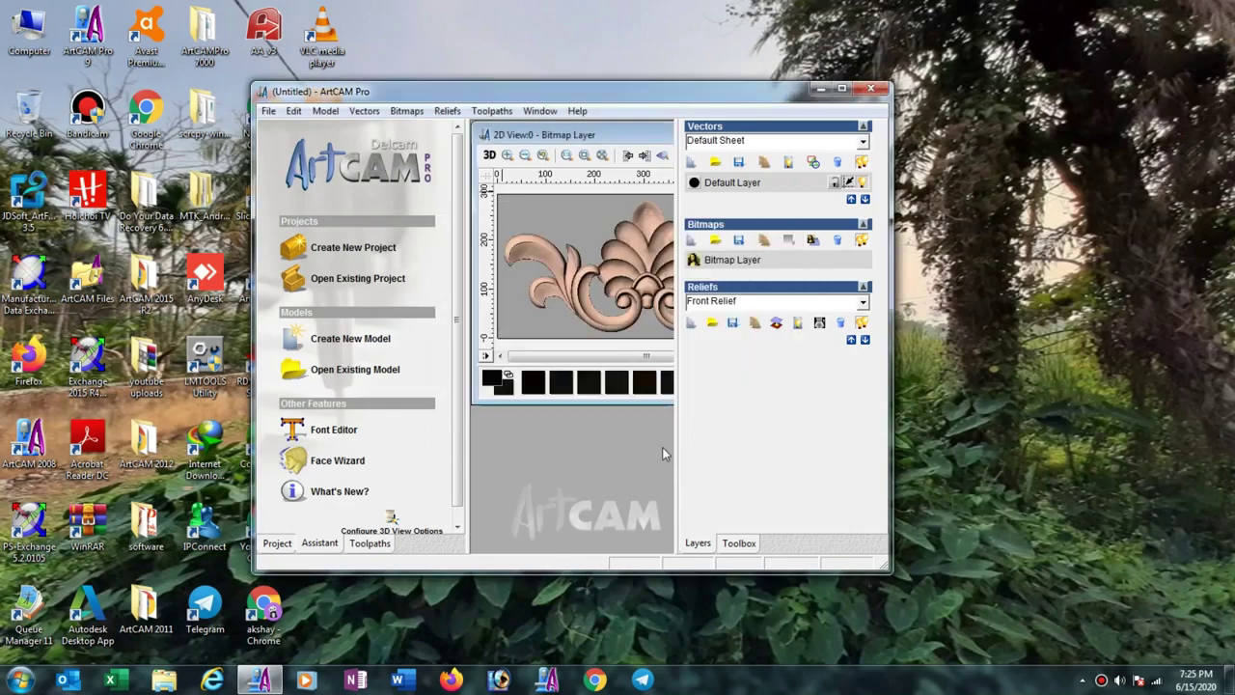
Maximize ArtCAM and tile the 2D and 3D views side by side
left_click(842, 90)
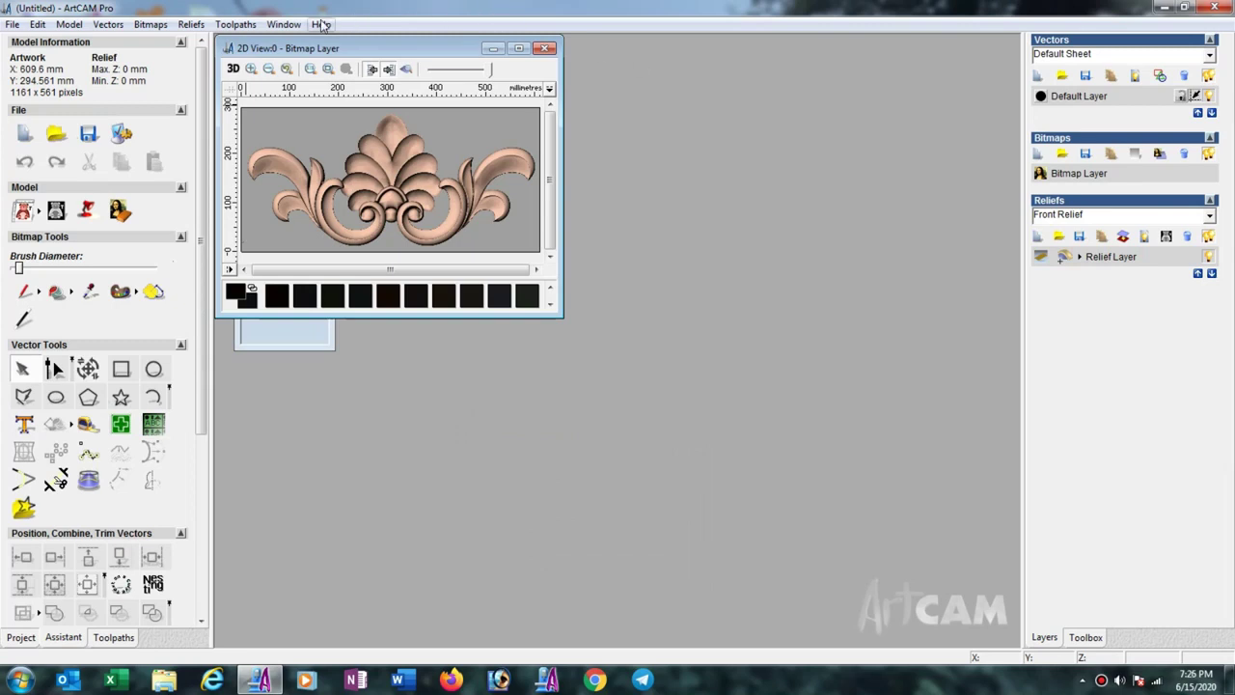
left_click(279, 26)
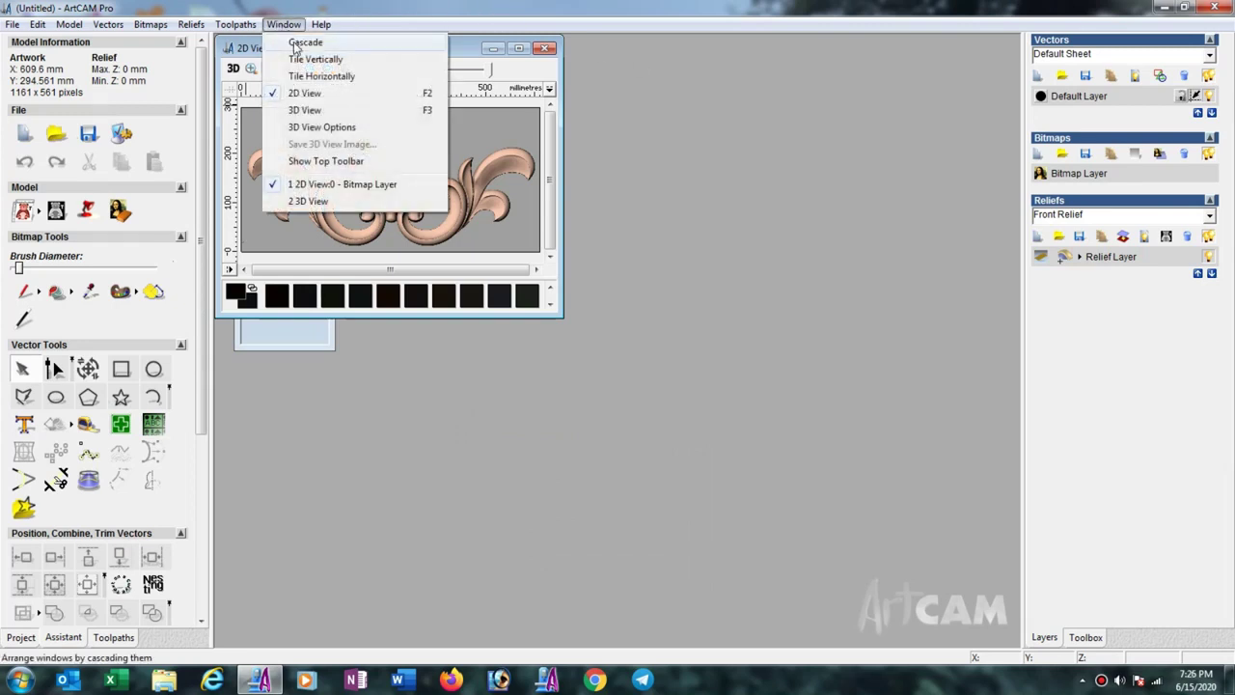
left_click(304, 60)
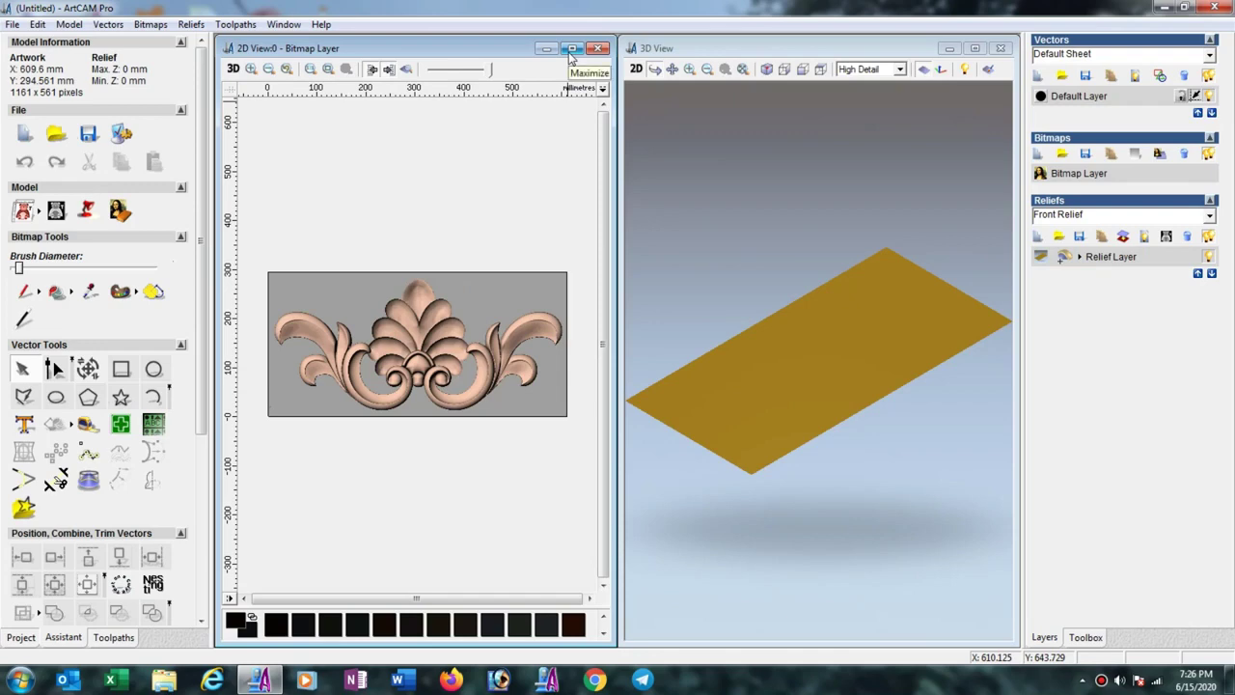
Maximize the 2D view and zoom in on the relief image
left_click(571, 48)
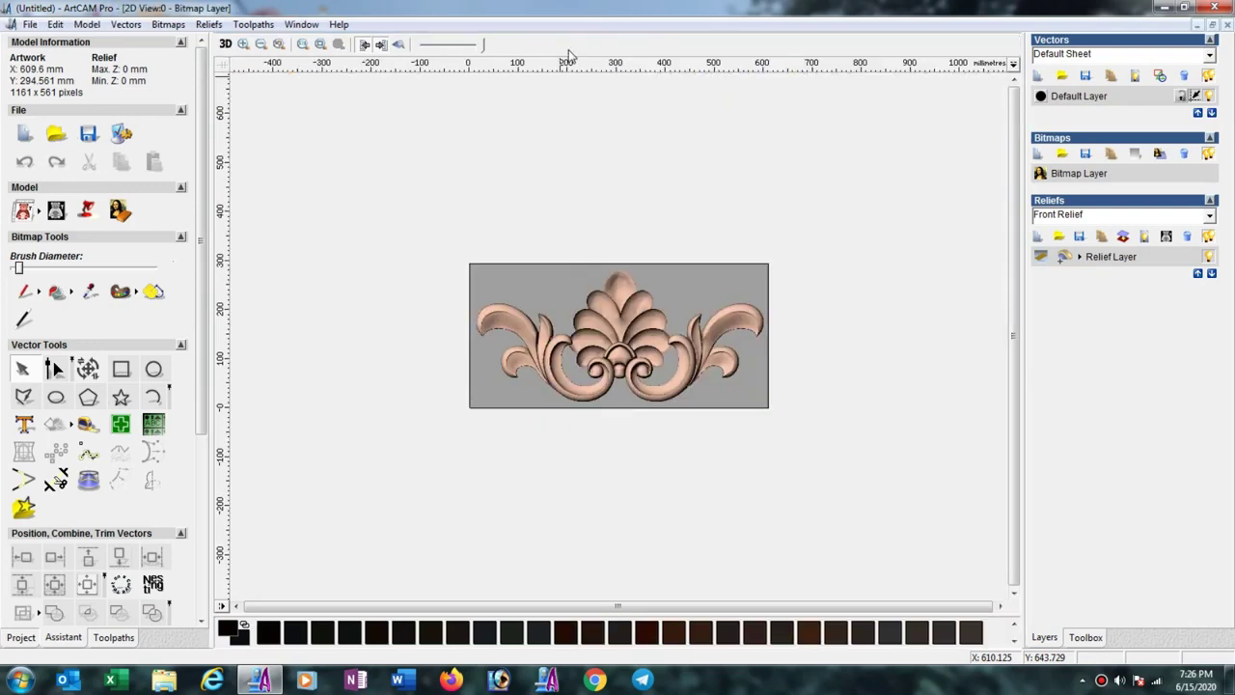
scroll(634, 321, "up", 2)
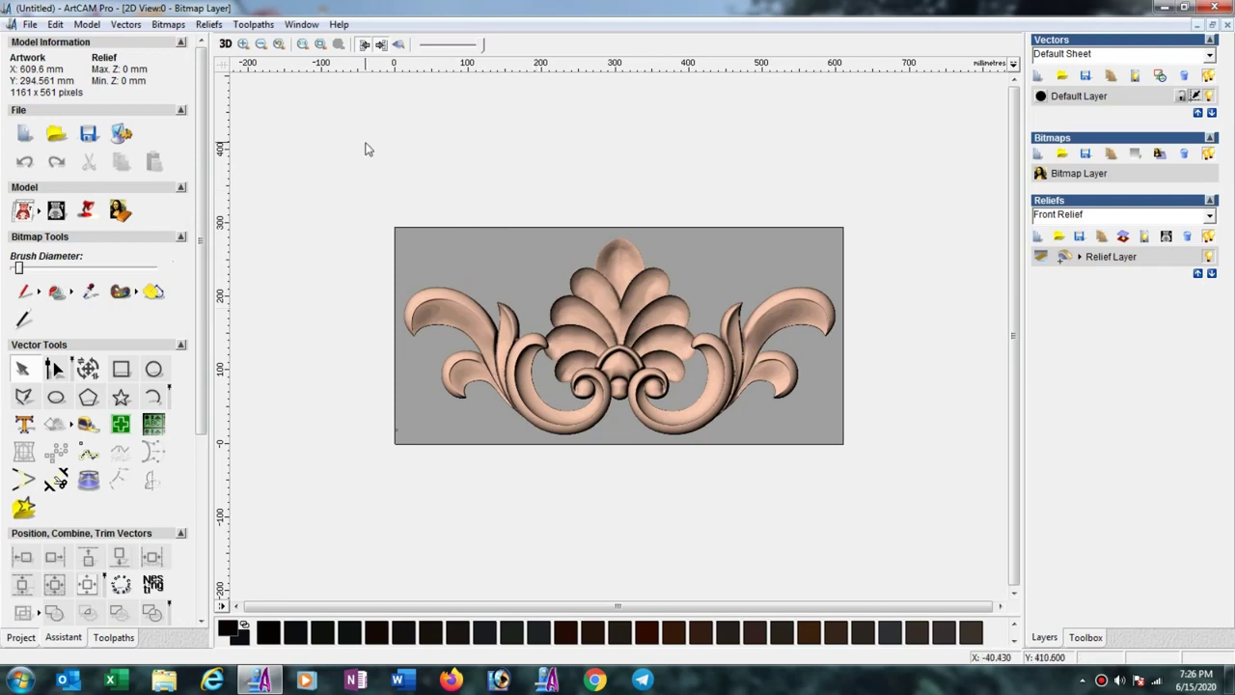
left_click(243, 45)
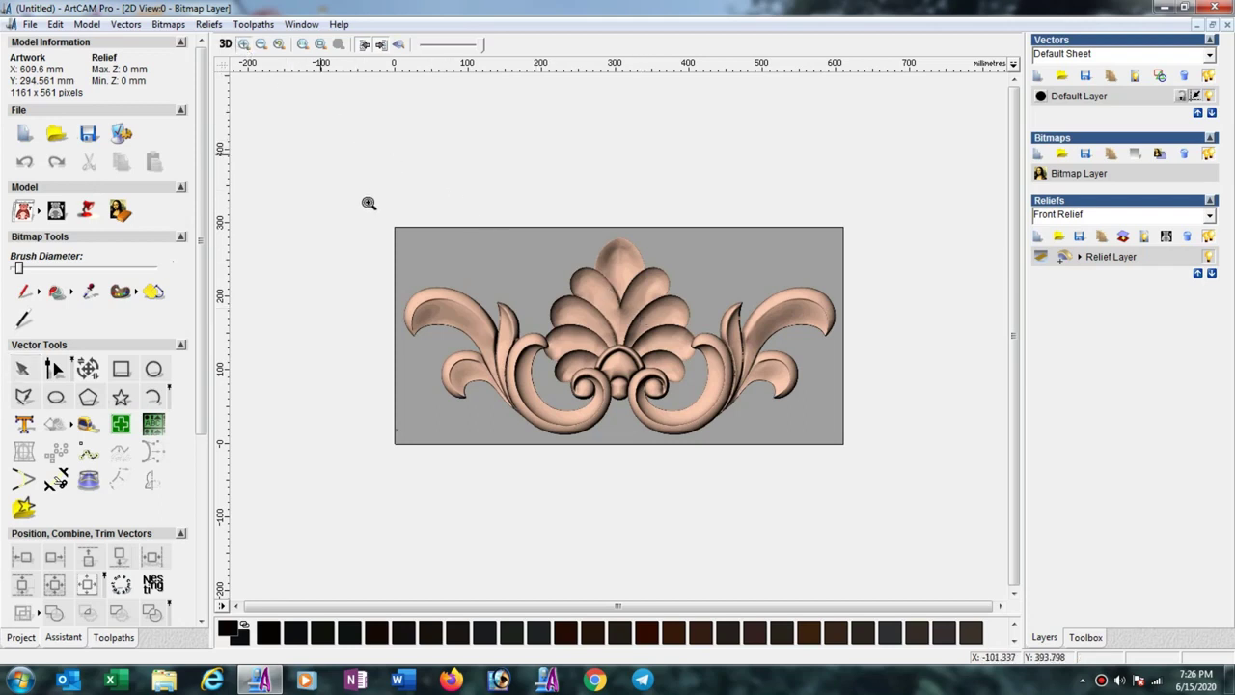
mouse_move(372, 191)
left_mouse_down()
mouse_move(761, 439)
mouse_move(858, 483)
left_mouse_up()
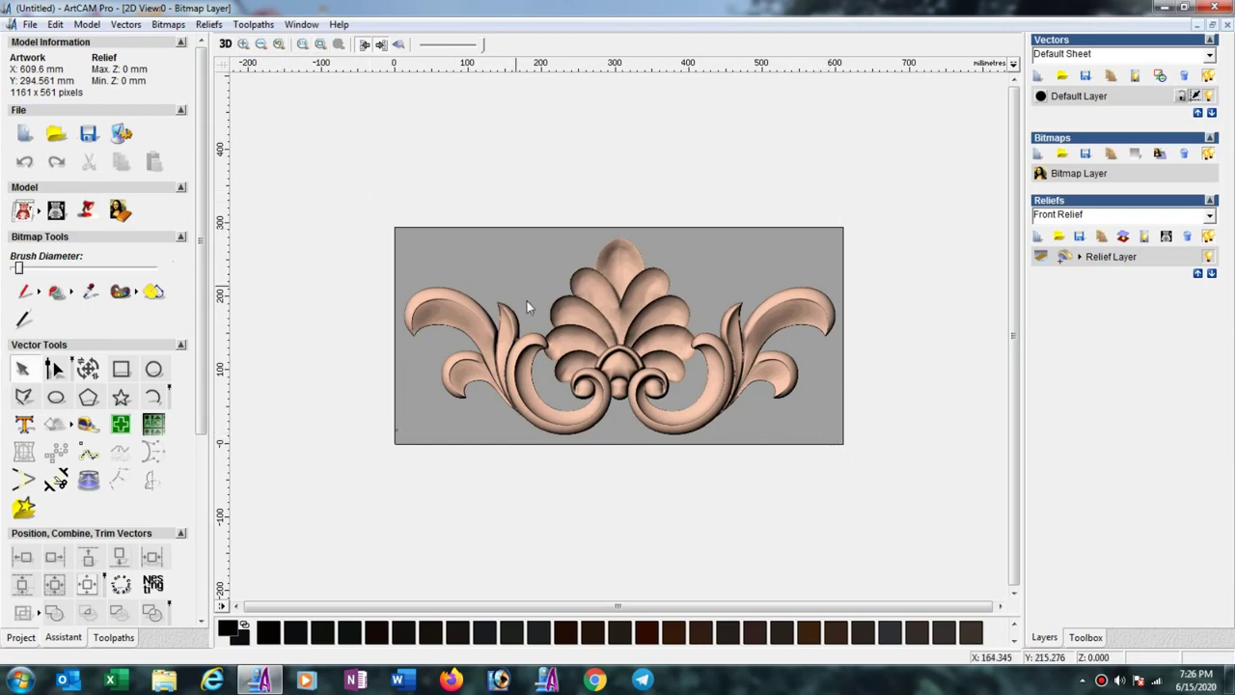
scroll(618, 386, "down", 1)
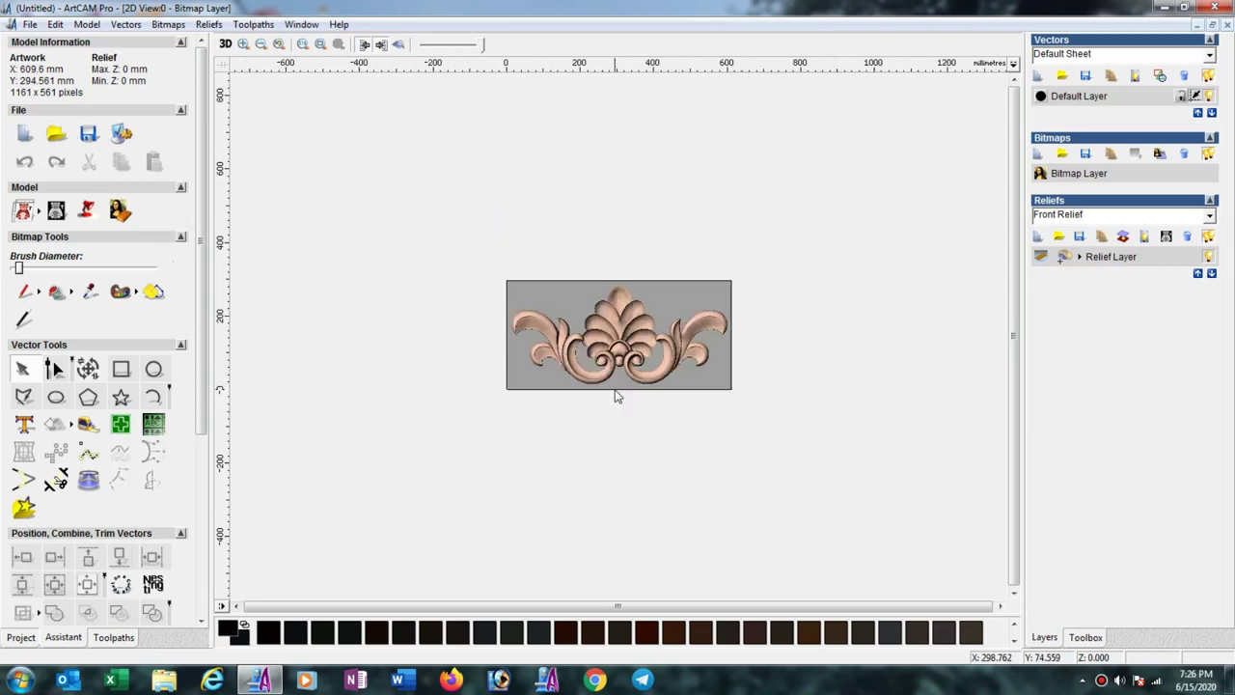
scroll(609, 352, "up", 2)
scroll(607, 348, "down", 1)
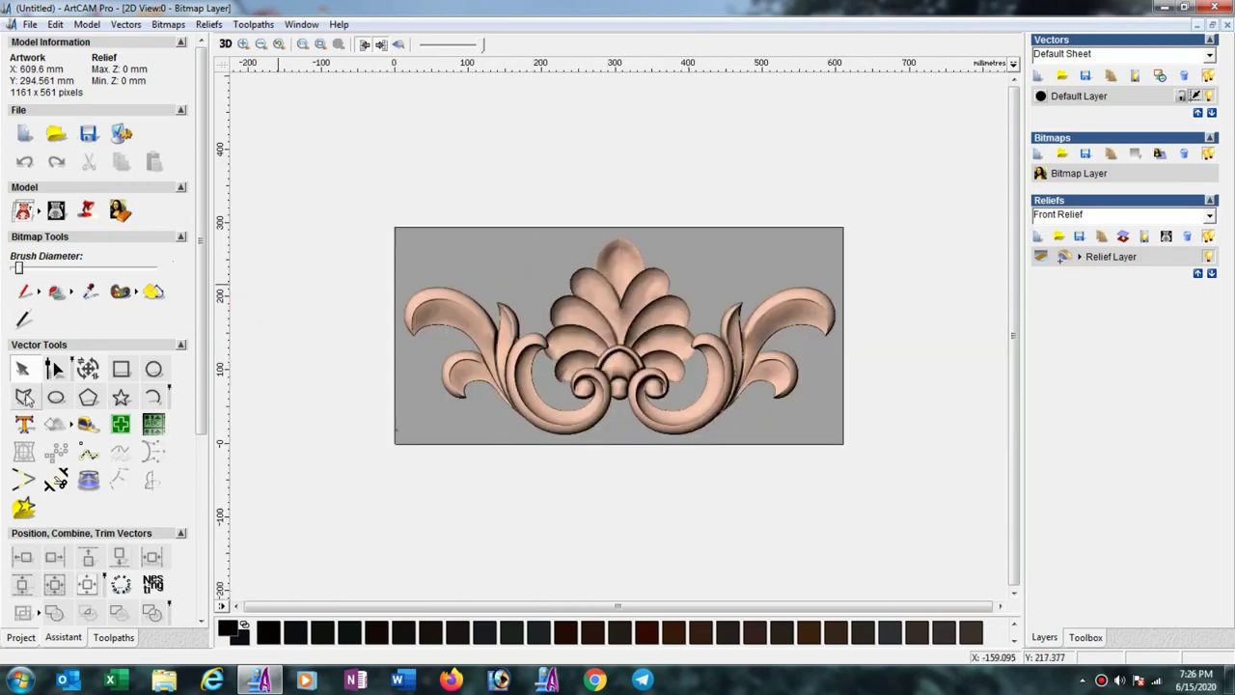
Draw a vertical polyline down the relief's centre at about 305 mm
left_click(24, 396)
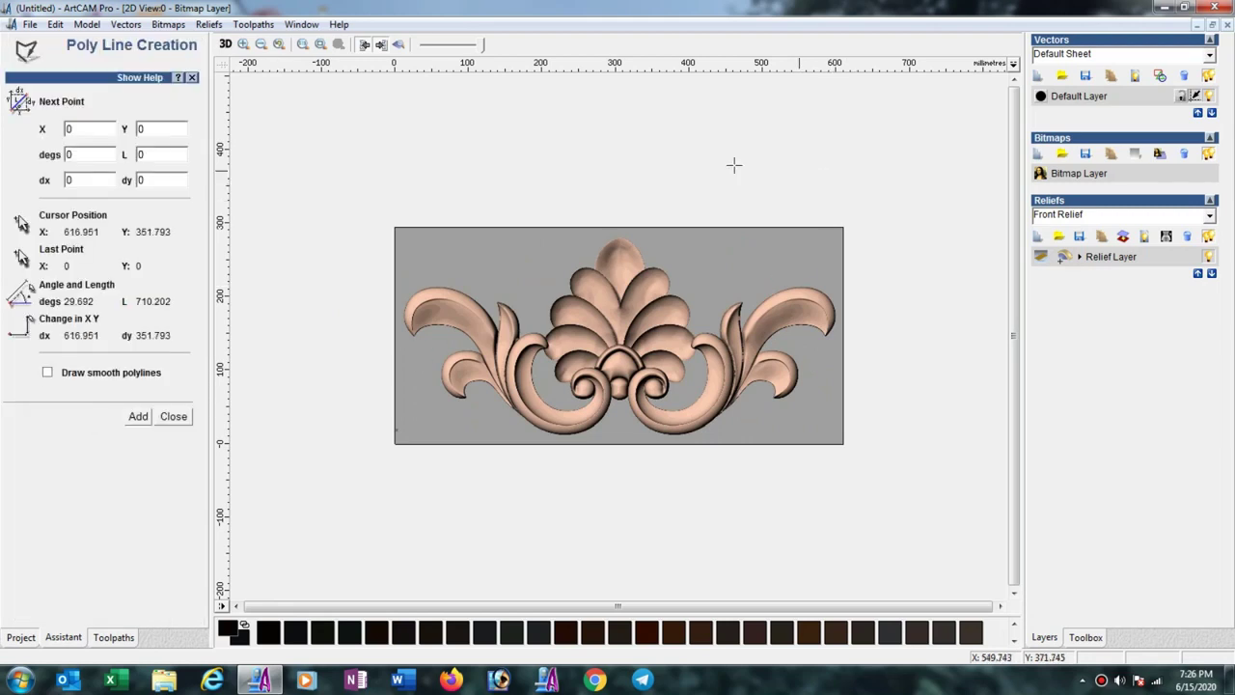
left_click(618, 196)
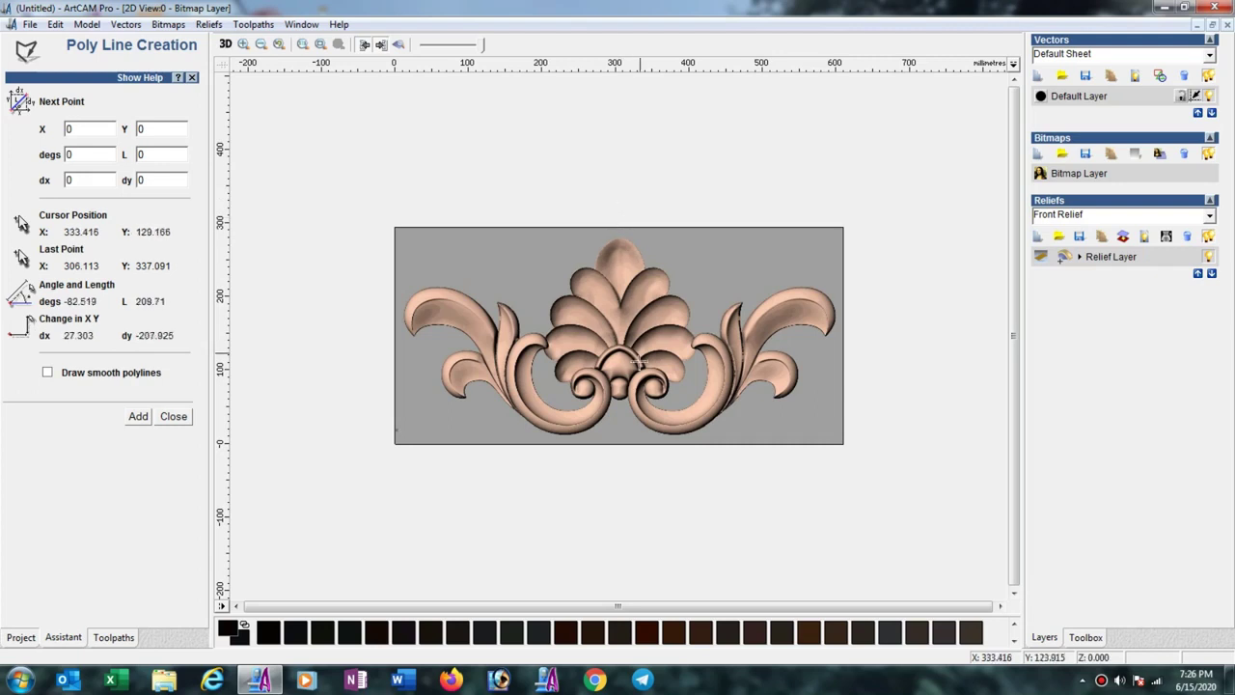
left_click(627, 492)
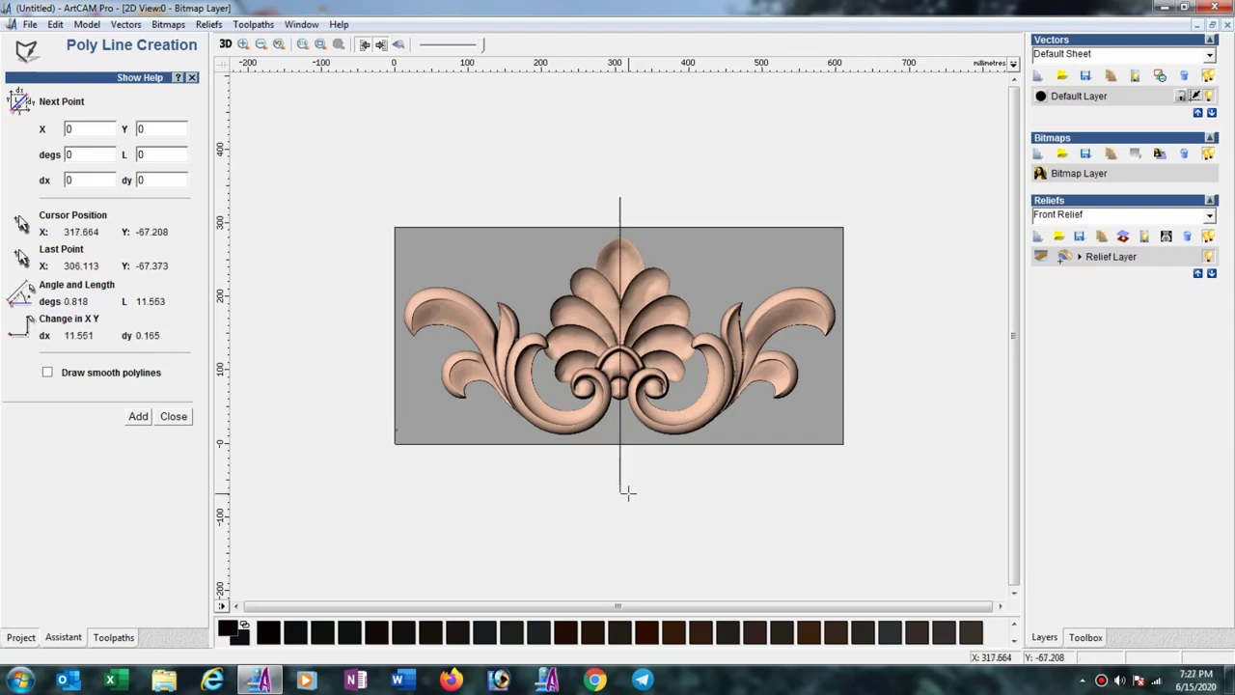
scroll(627, 492, "up", 2)
key("Escape")
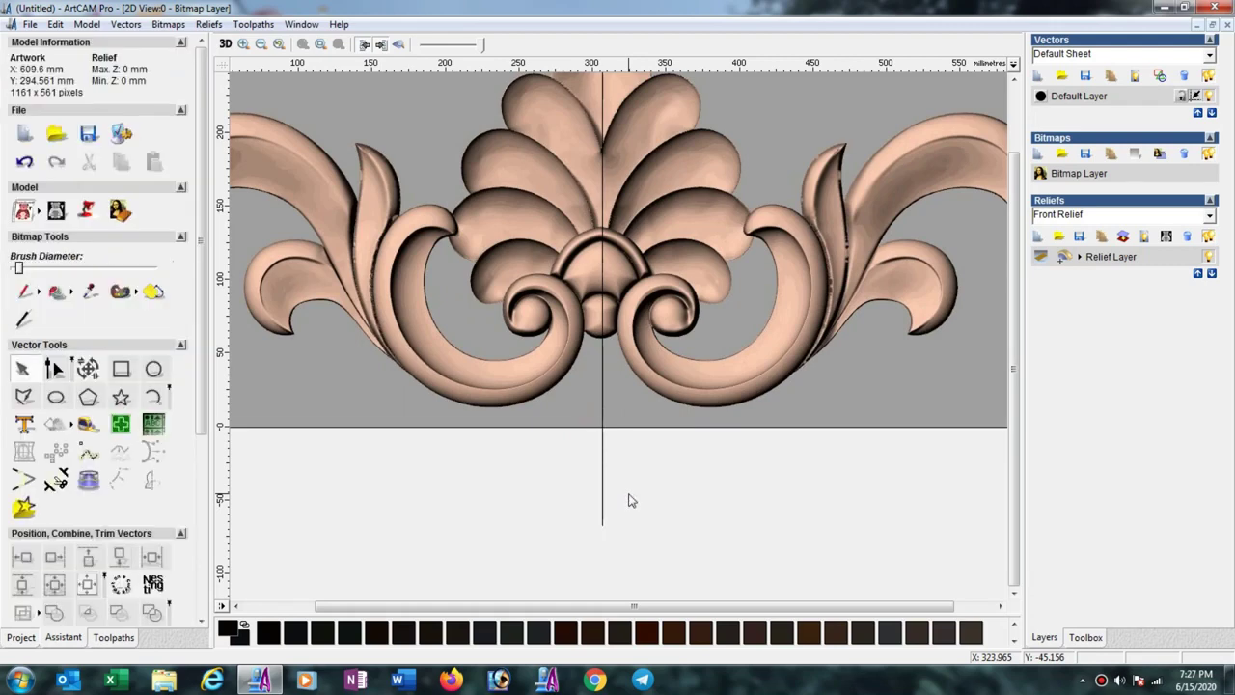
scroll(623, 454, "down", 4)
scroll(627, 365, "up", 2)
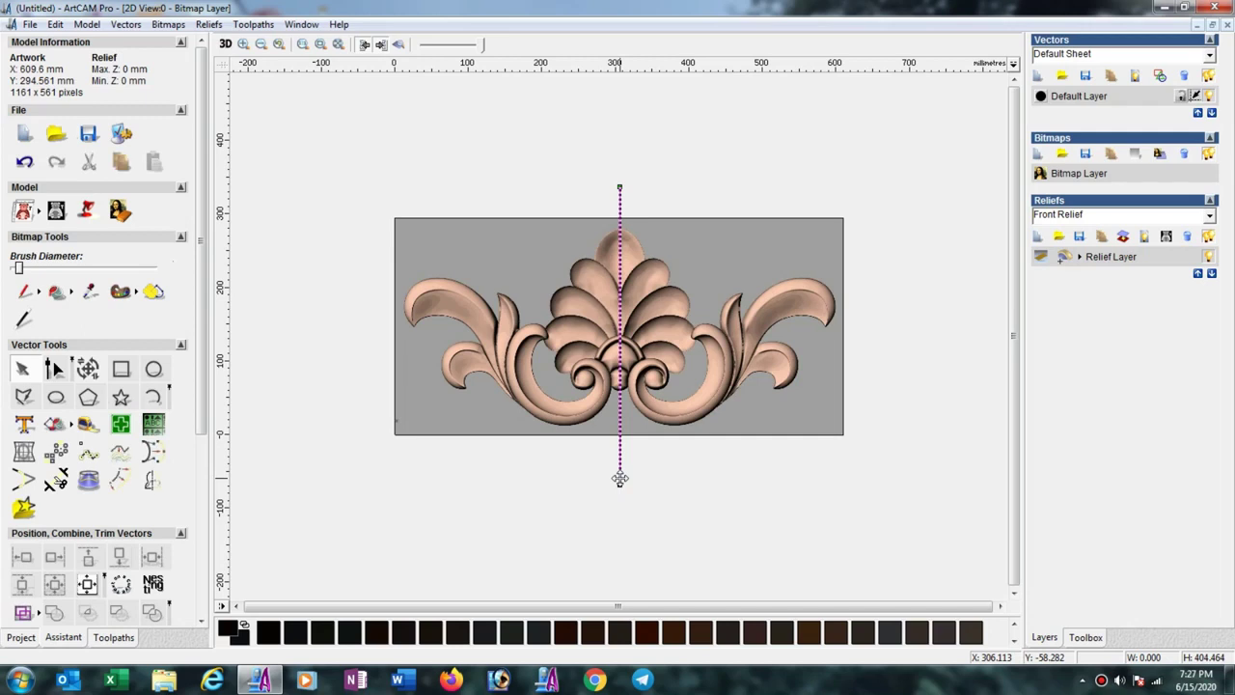
Deselect the centre line and fade the relief image to a light, low-contrast tone
left_click(679, 487)
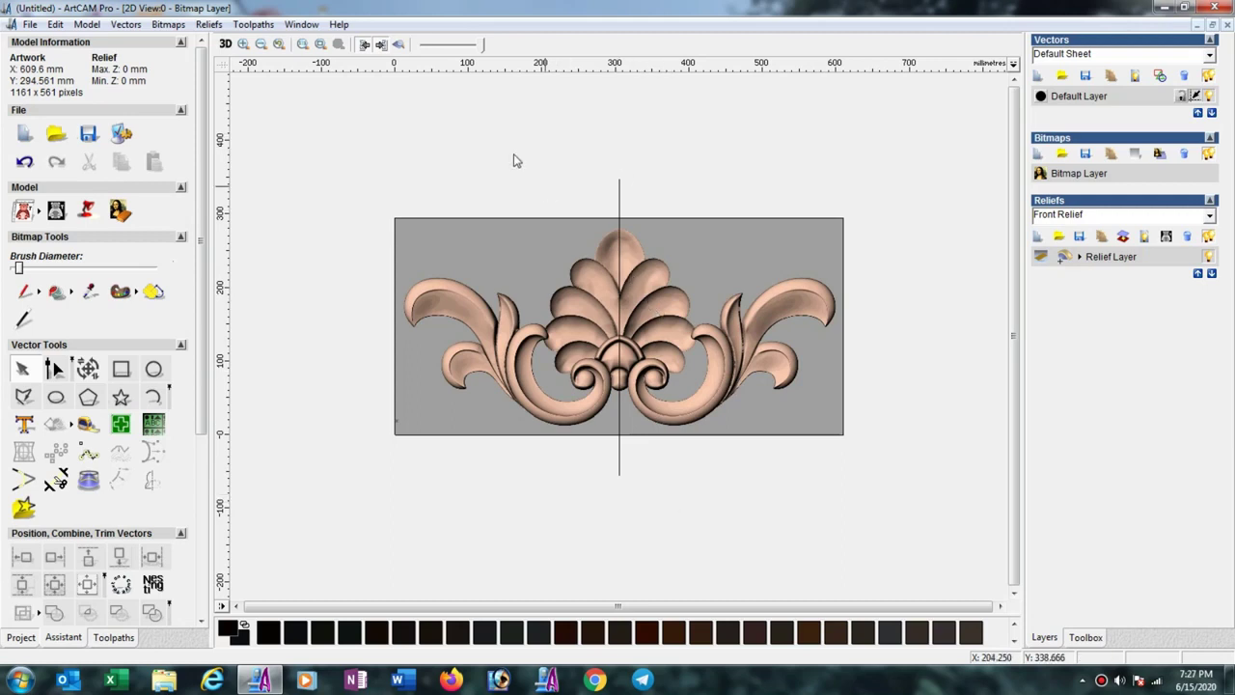
left_click_drag(458, 48, 453, 48)
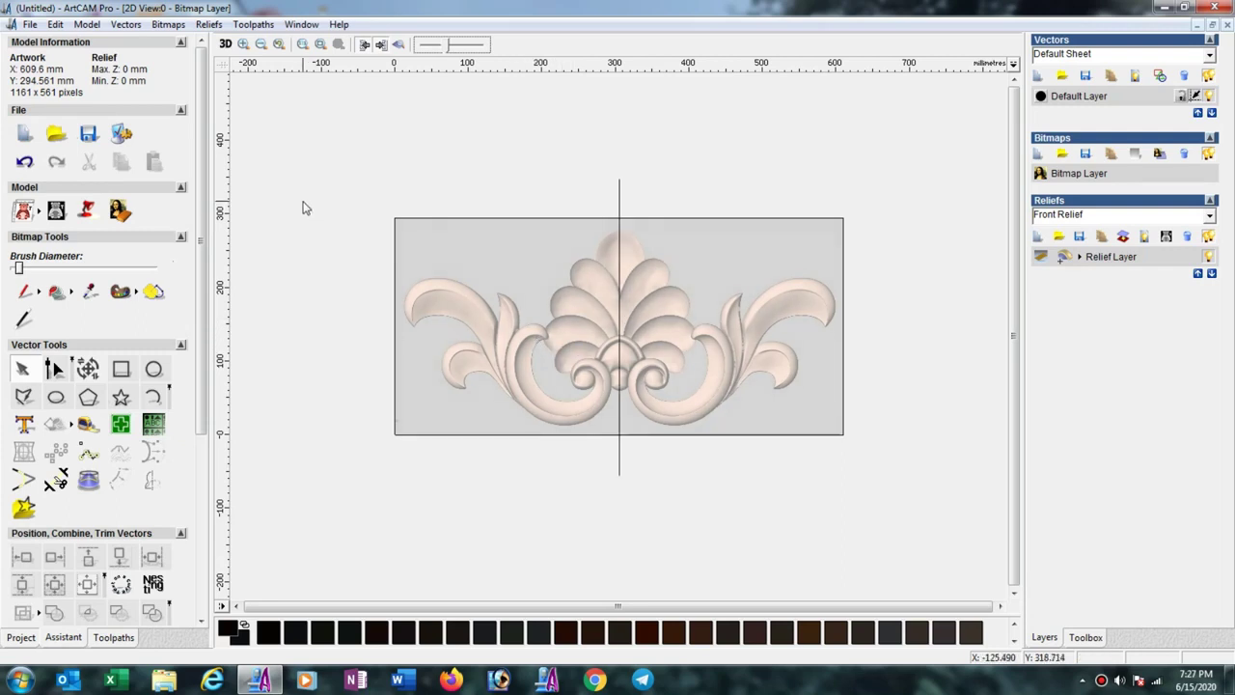
scroll(486, 312, "up", 2)
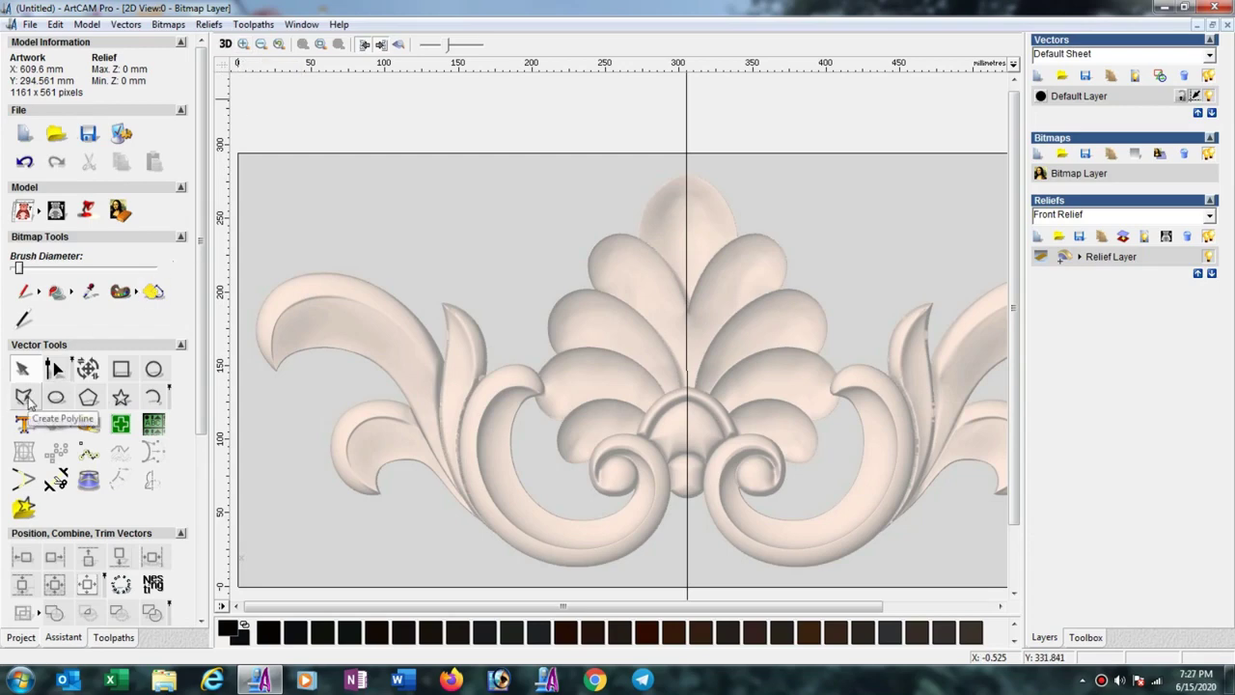
Trace a six-point open polyline around the left scroll into its inner spiral
left_click(24, 398)
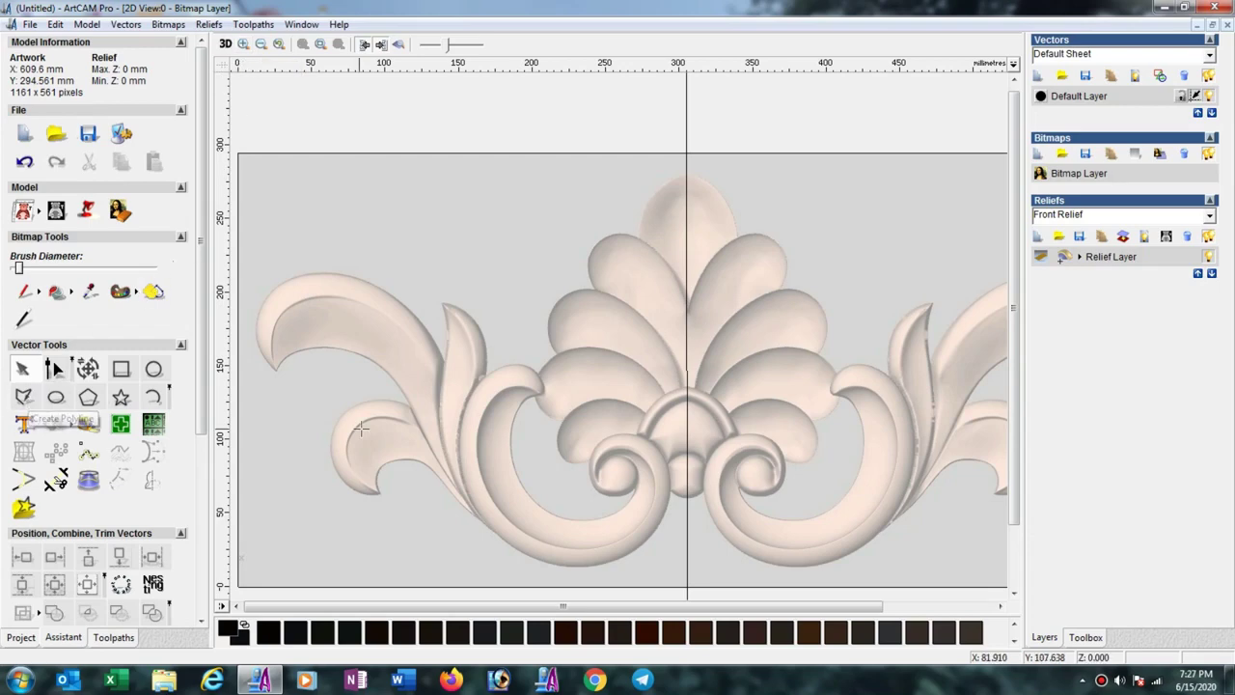
left_click(525, 402)
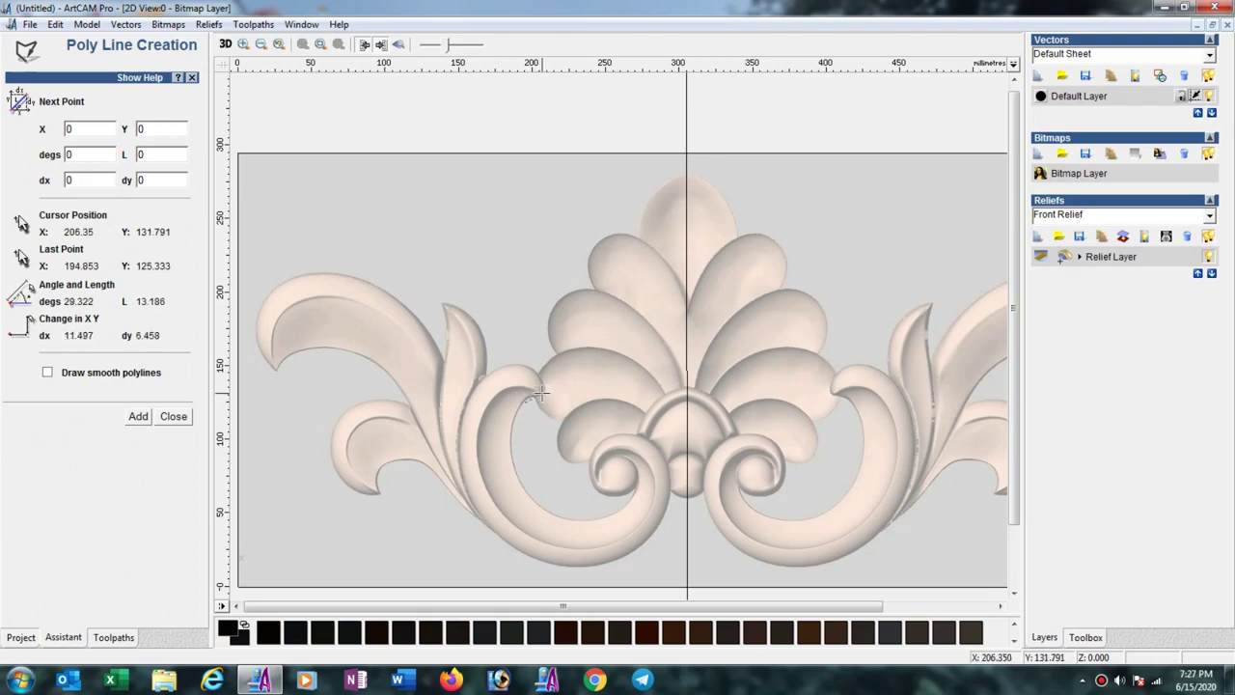
left_click(493, 371)
left_click(478, 516)
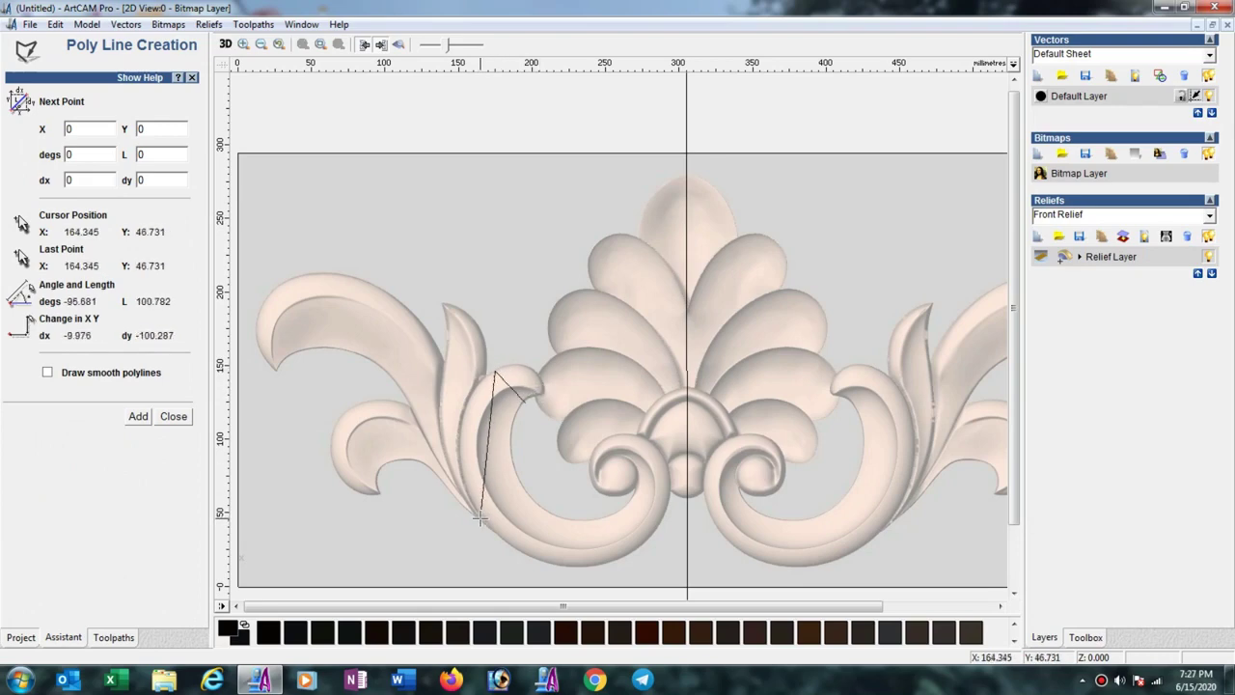
left_click(648, 533)
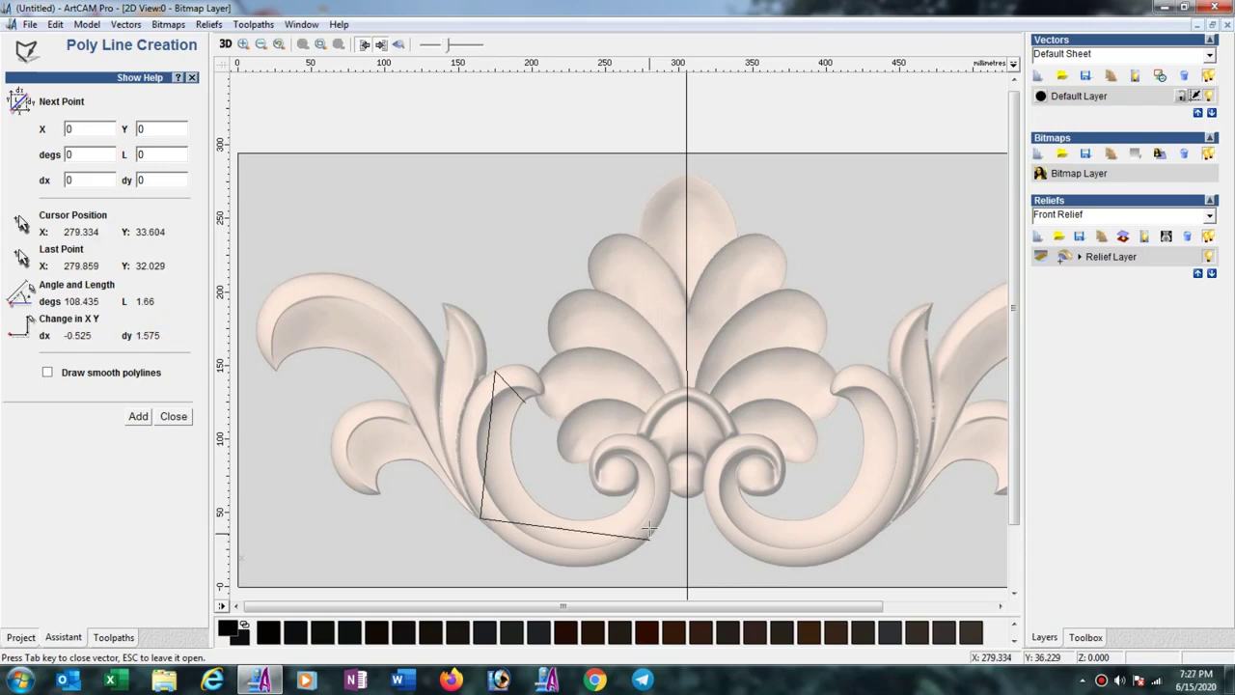
left_click(640, 432)
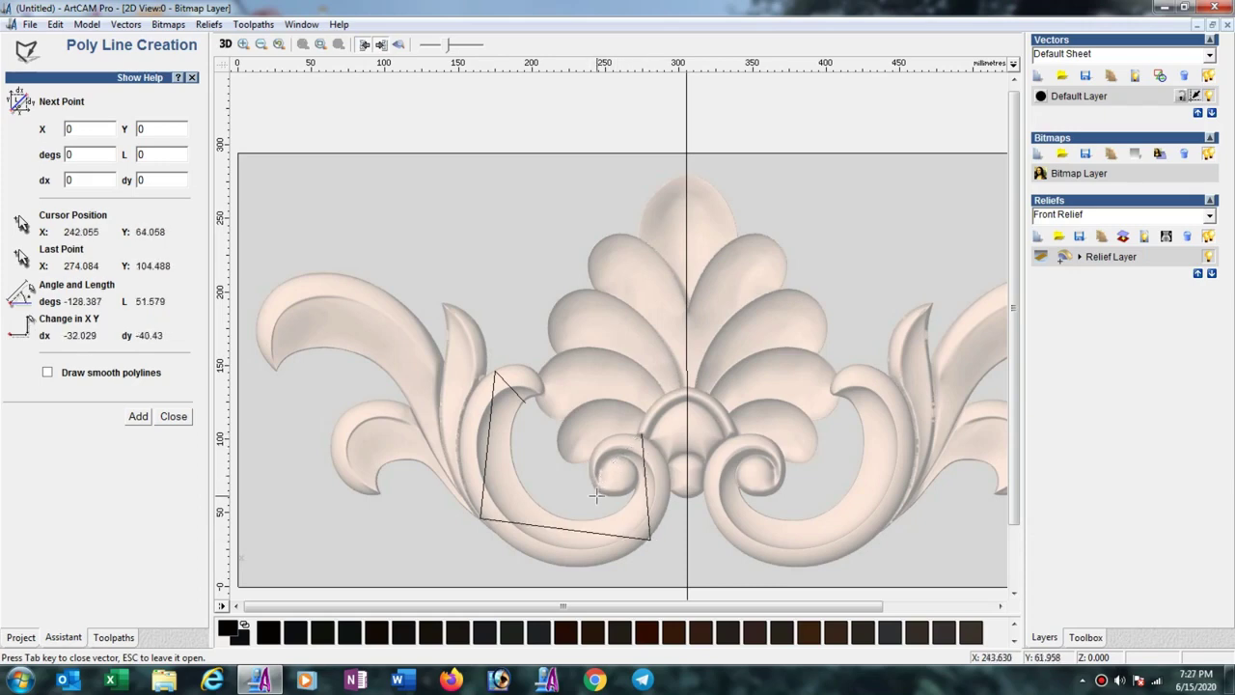
left_click(613, 493)
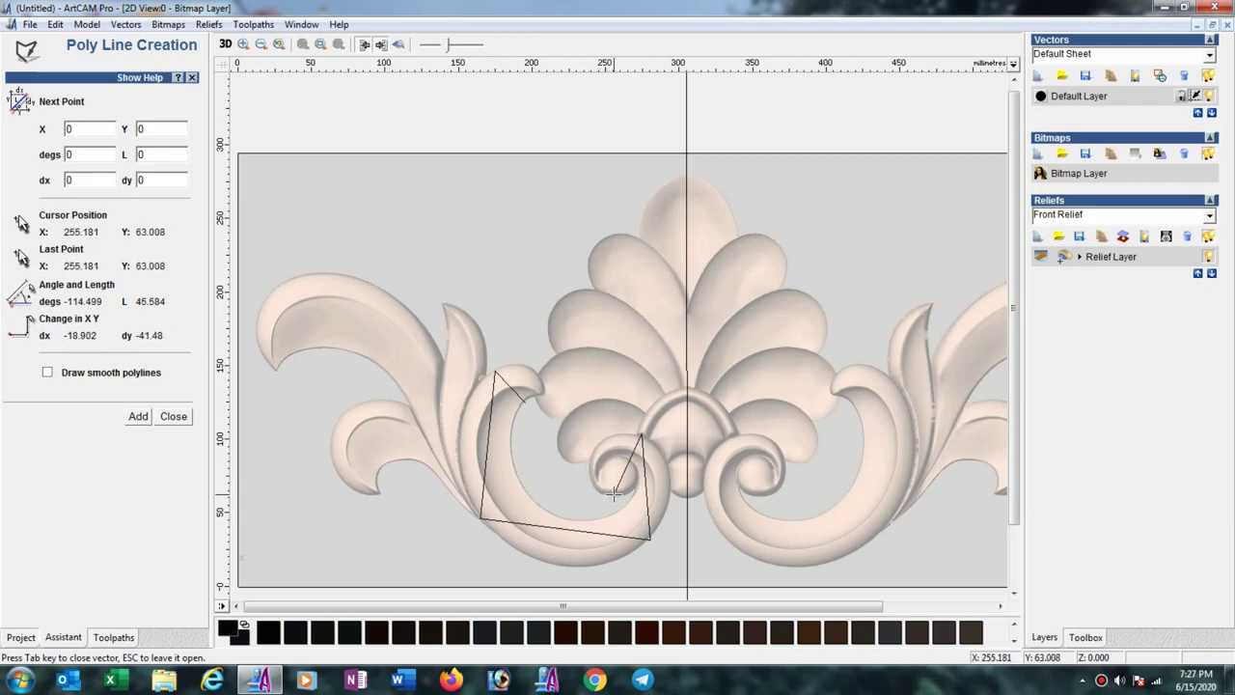
key("Escape")
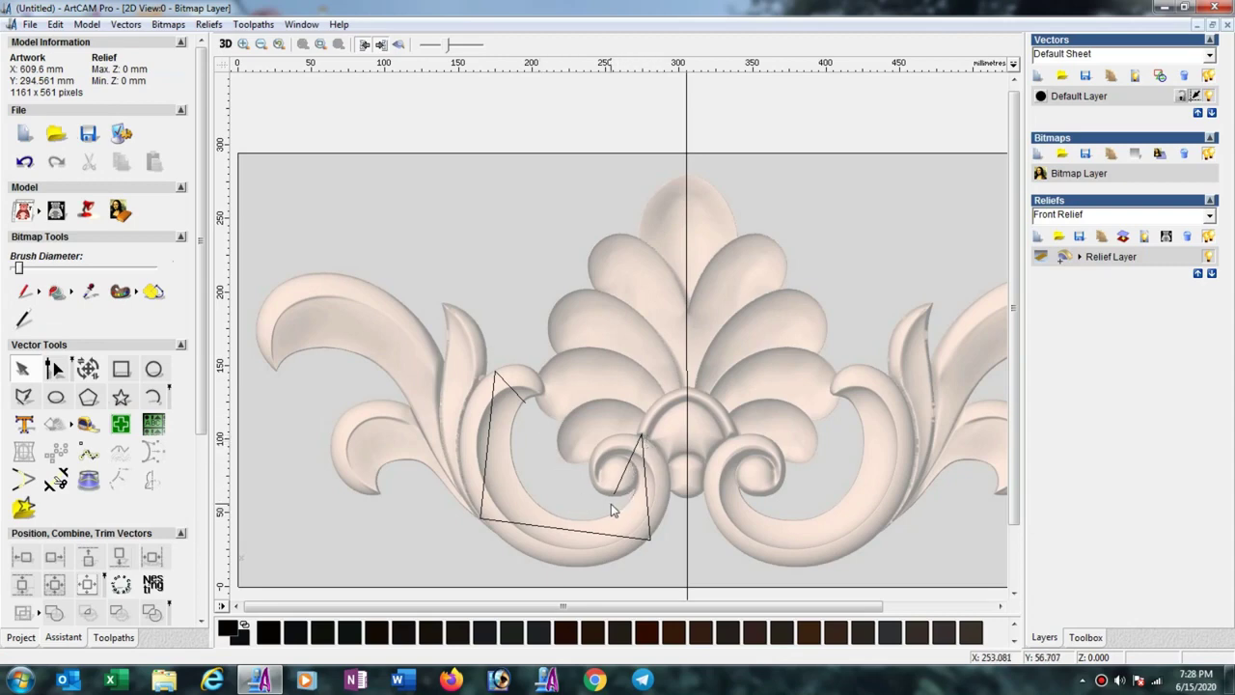
Select the rough scroll outline and enter node editing on it
left_click(557, 531)
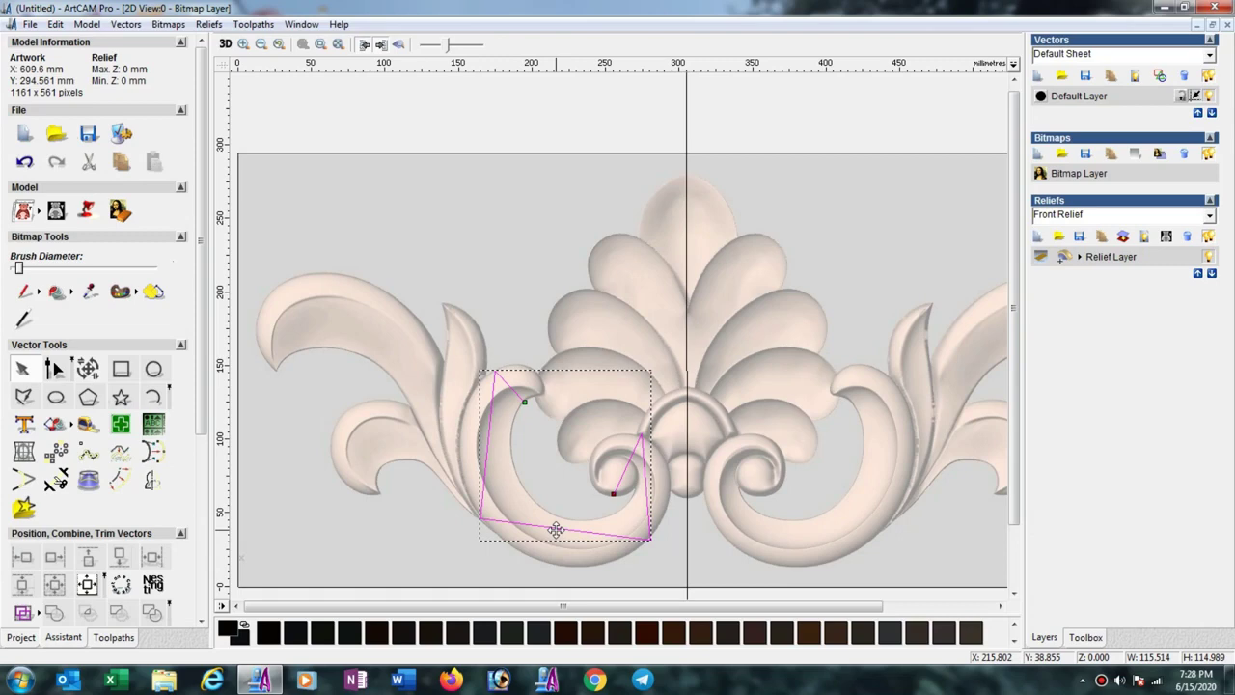
key("n")
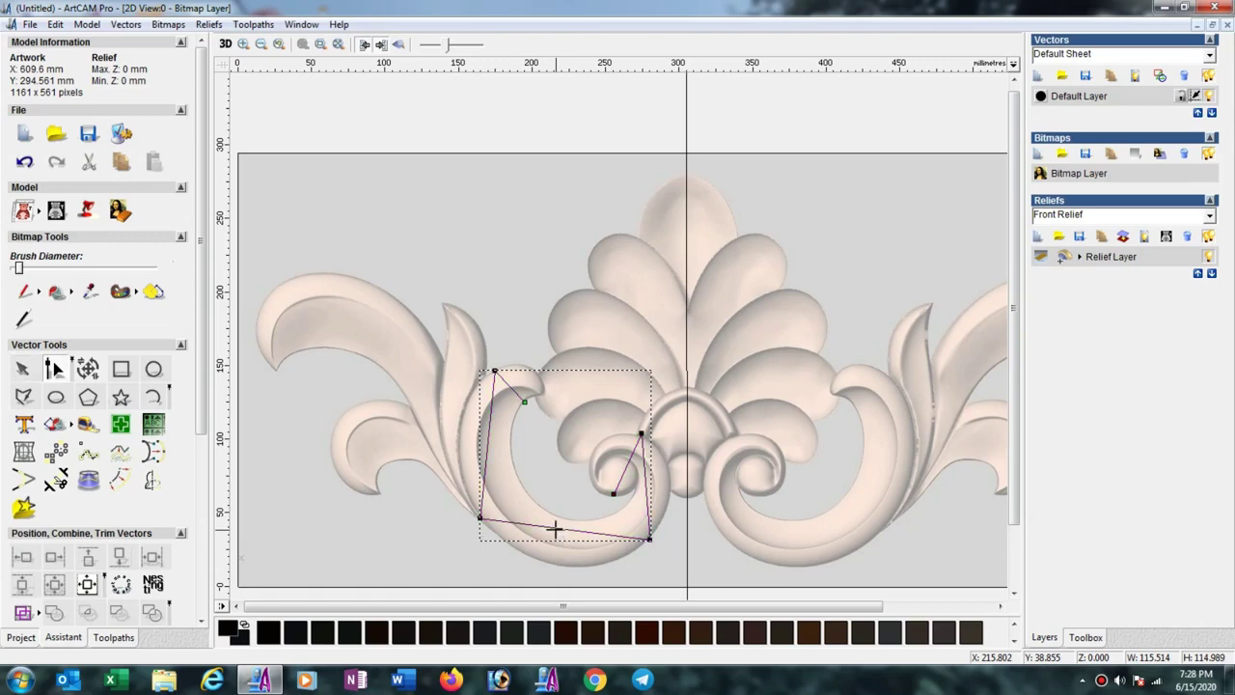
key("Escape")
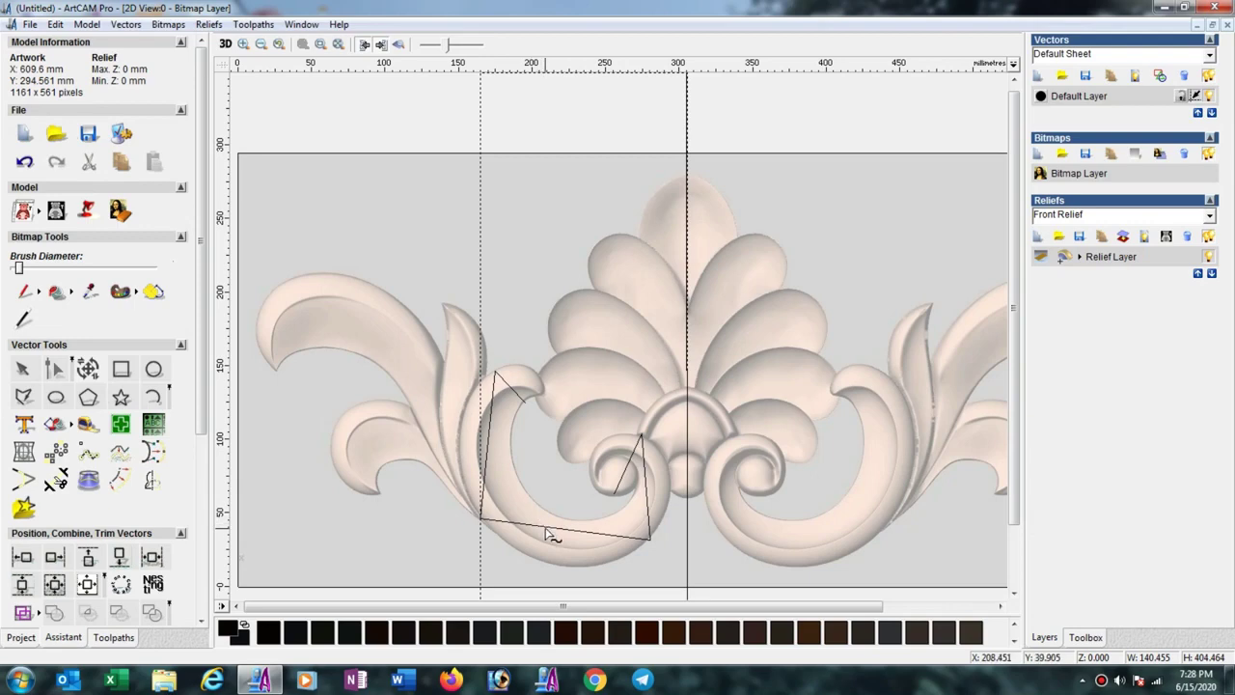
double_click(601, 530)
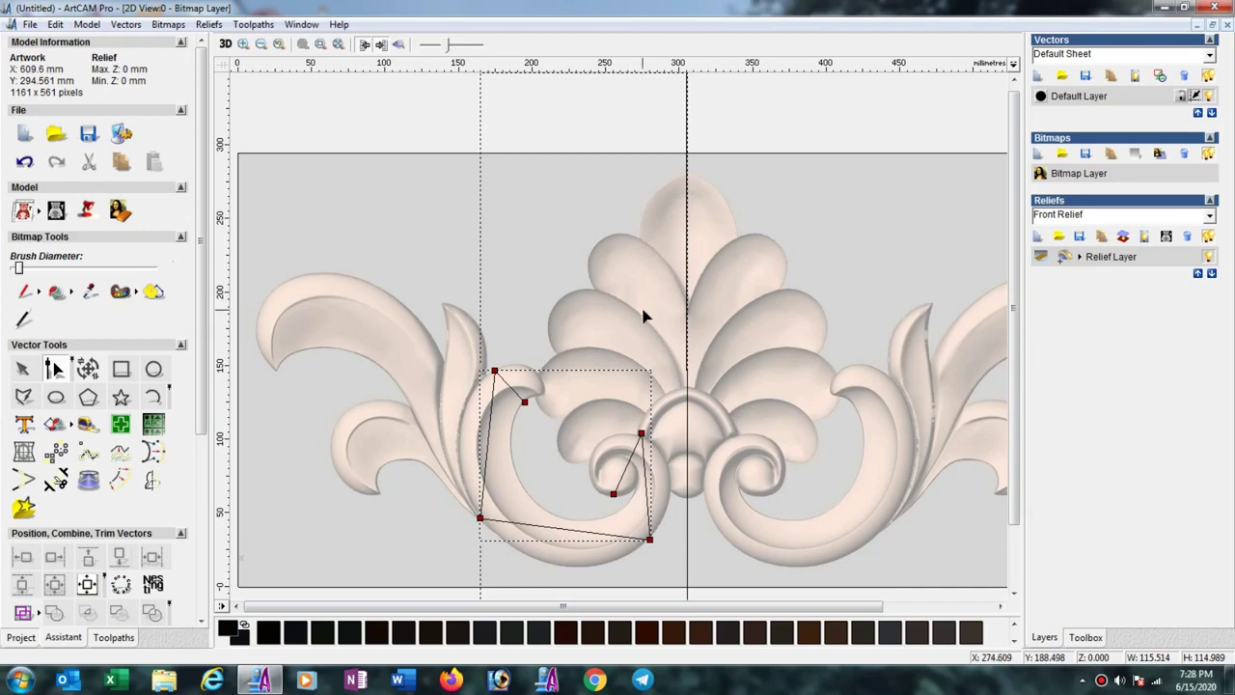
Convert the outline to Bézier curves and fit its left arc and hooked tip to the leaf
key("s")
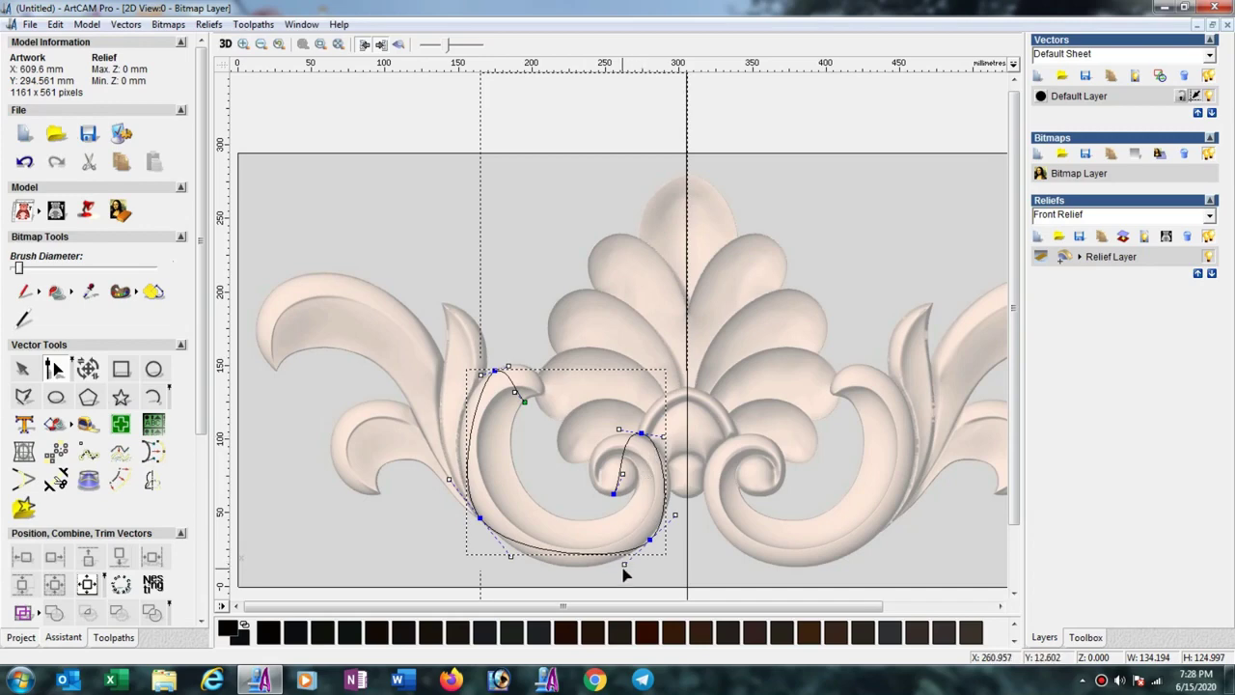
left_click_drag(624, 566, 579, 593)
left_click_drag(449, 482, 427, 434)
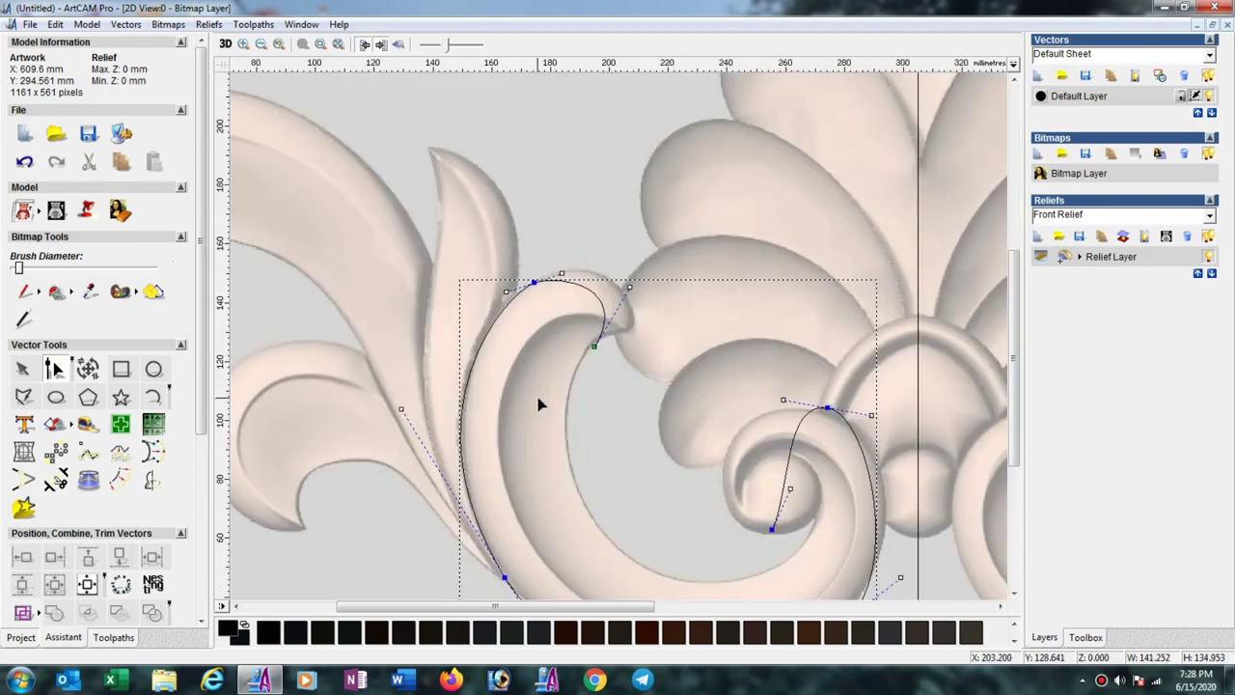
scroll(539, 403, "up", 2)
left_click(596, 345)
mouse_move(629, 286)
left_mouse_down()
mouse_move(664, 268)
mouse_move(570, 261)
left_mouse_up()
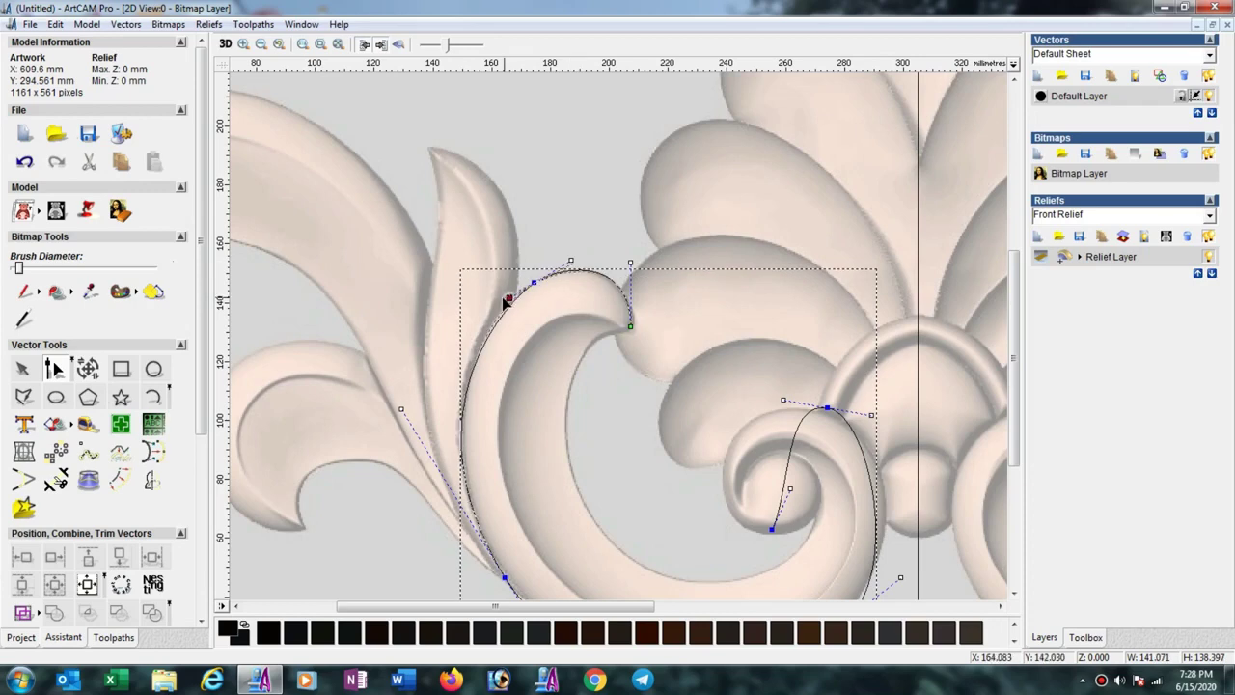
left_click_drag(510, 297, 496, 298)
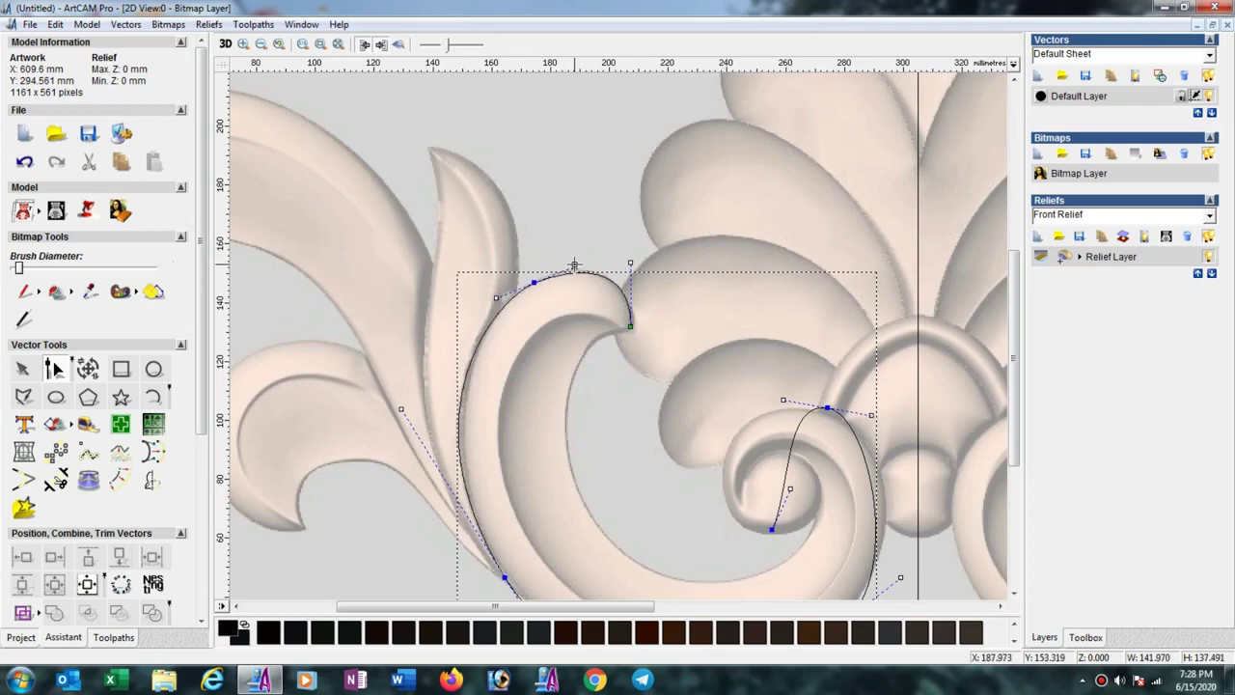
left_click_drag(574, 264, 530, 282)
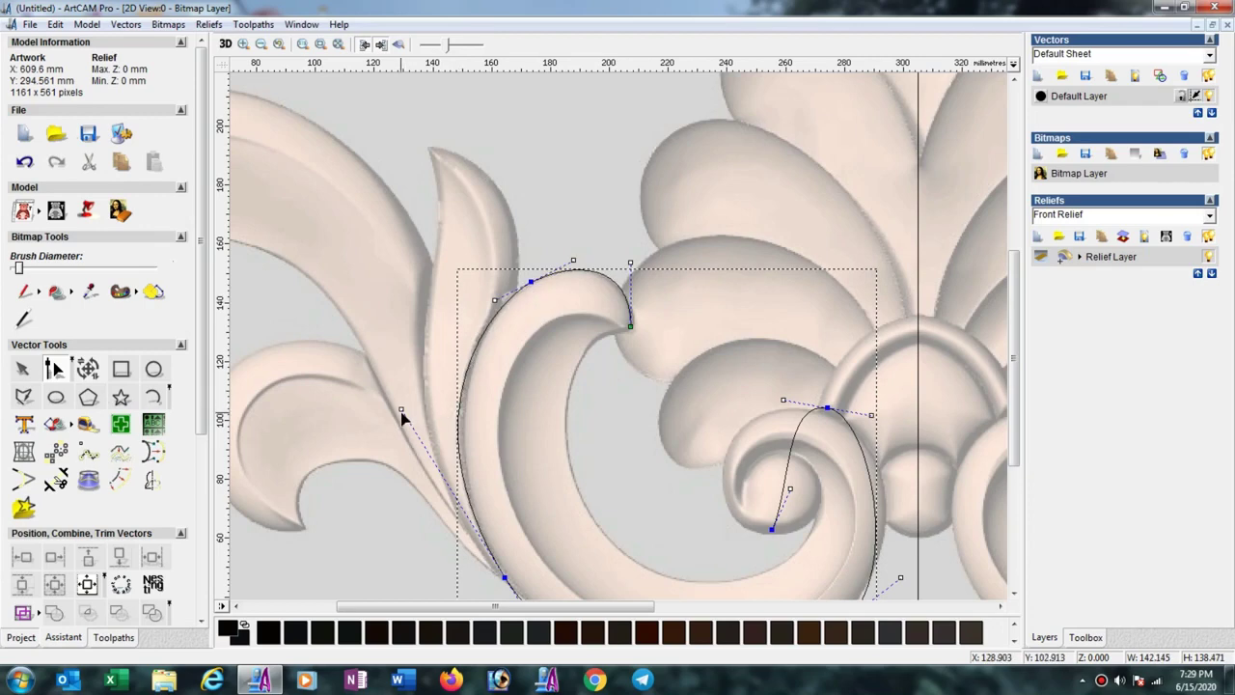
left_click_drag(402, 411, 413, 422)
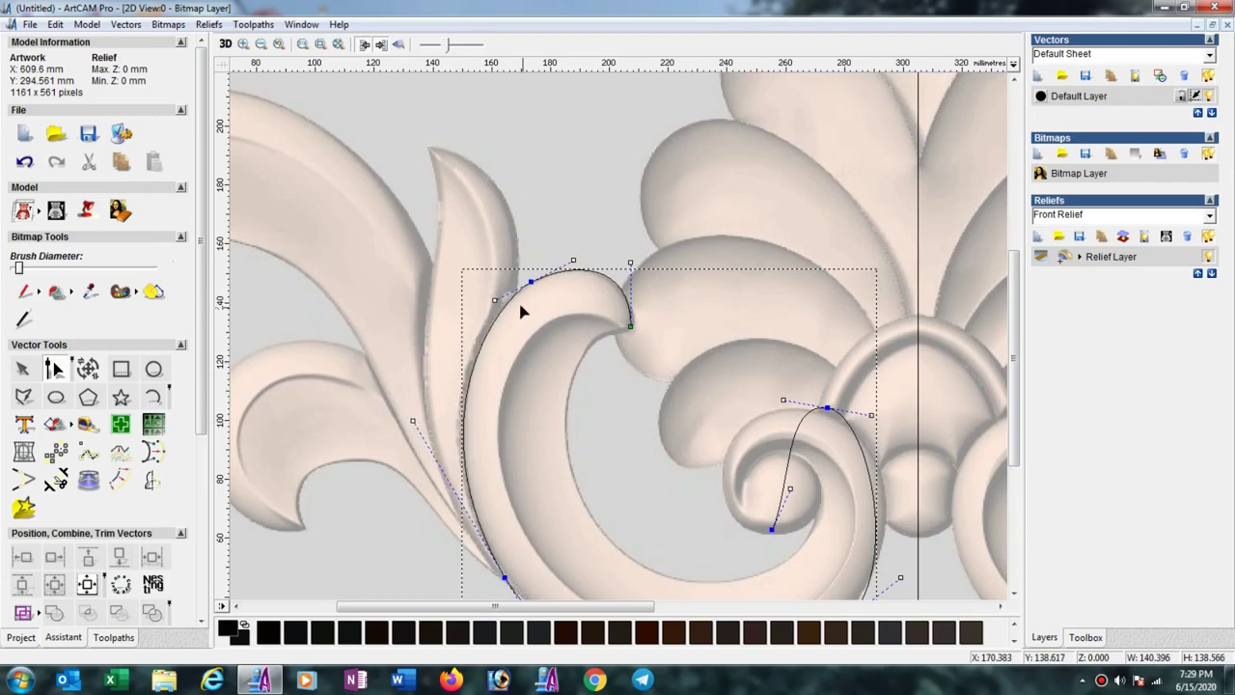
left_click_drag(494, 300, 488, 302)
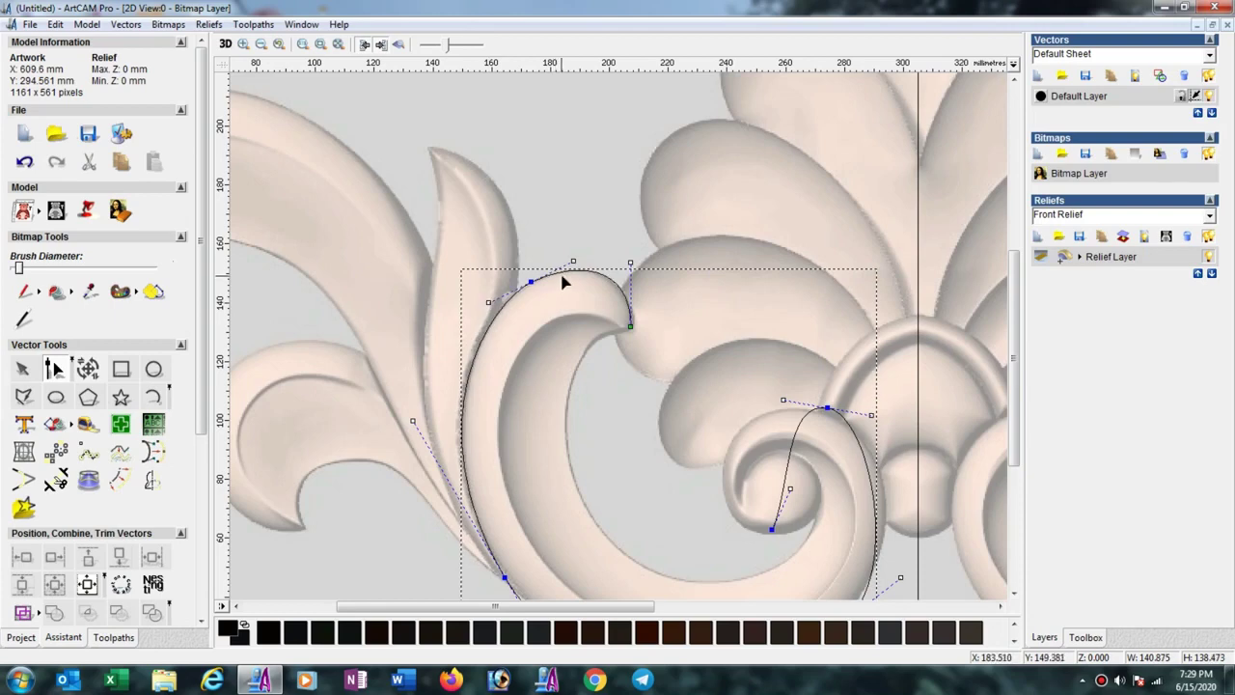
scroll(665, 364, "down", 2)
scroll(632, 425, "up", 2)
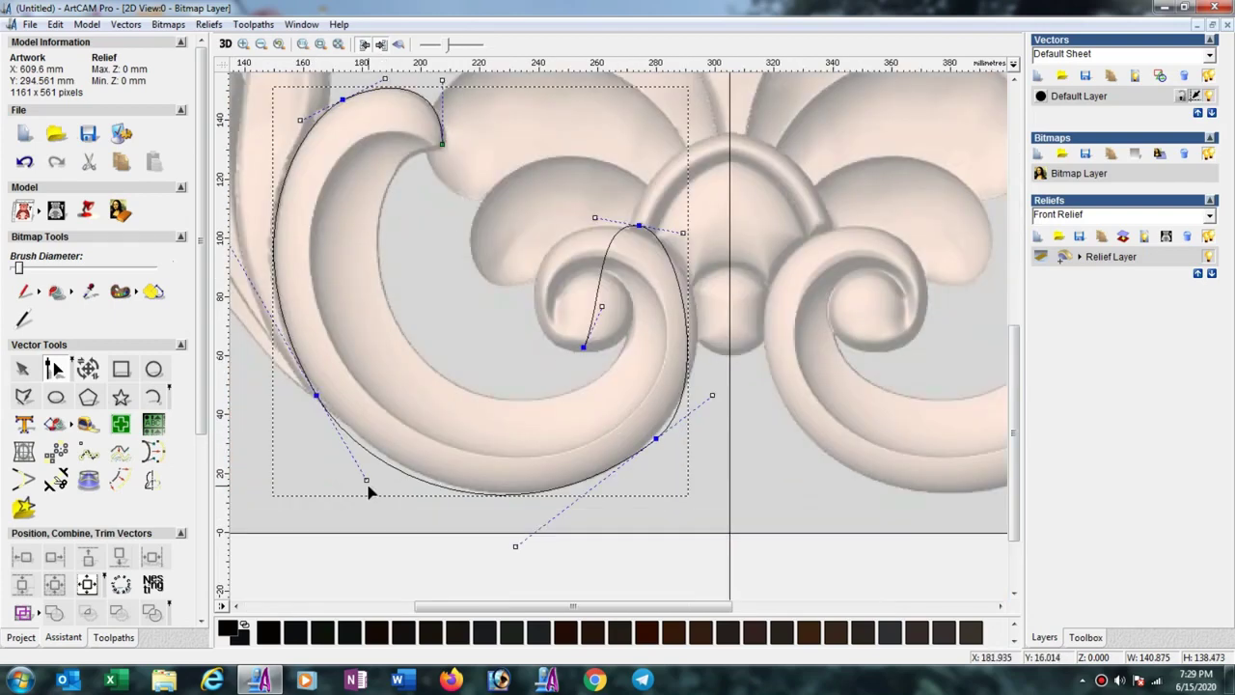
left_click_drag(365, 476, 374, 475)
Bend the inner part of the curve into the scroll's spiral curl
left_click(317, 396)
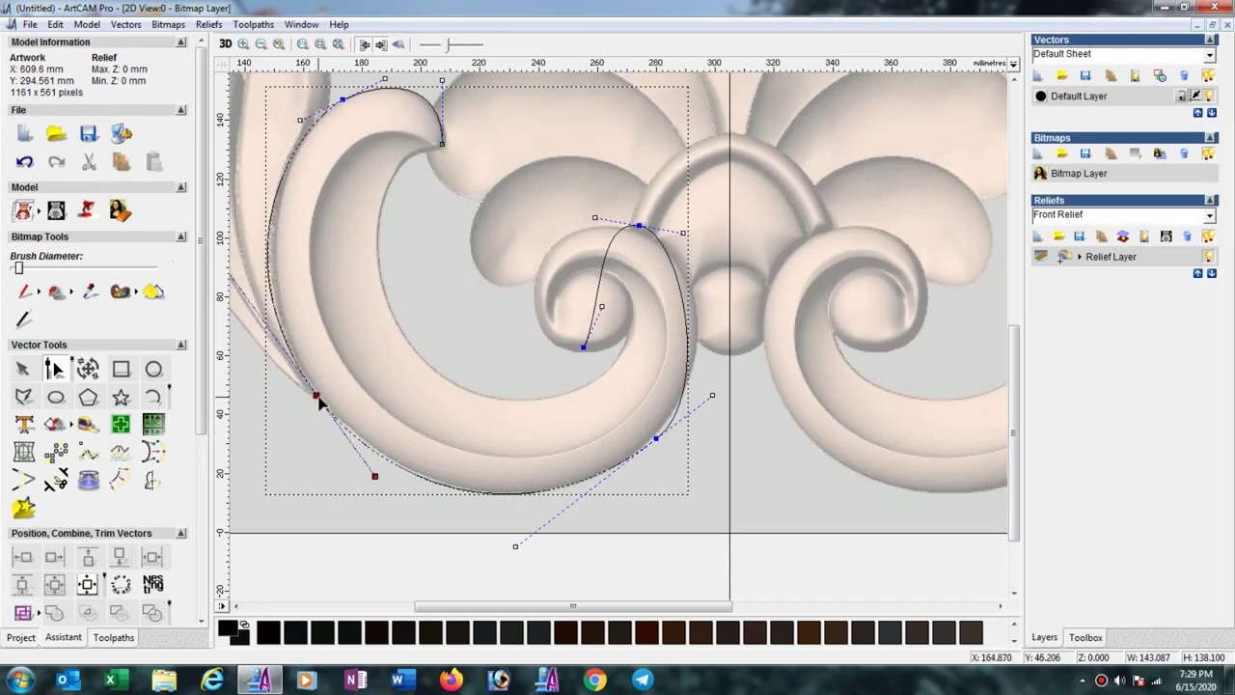
left_click_drag(321, 398, 325, 399)
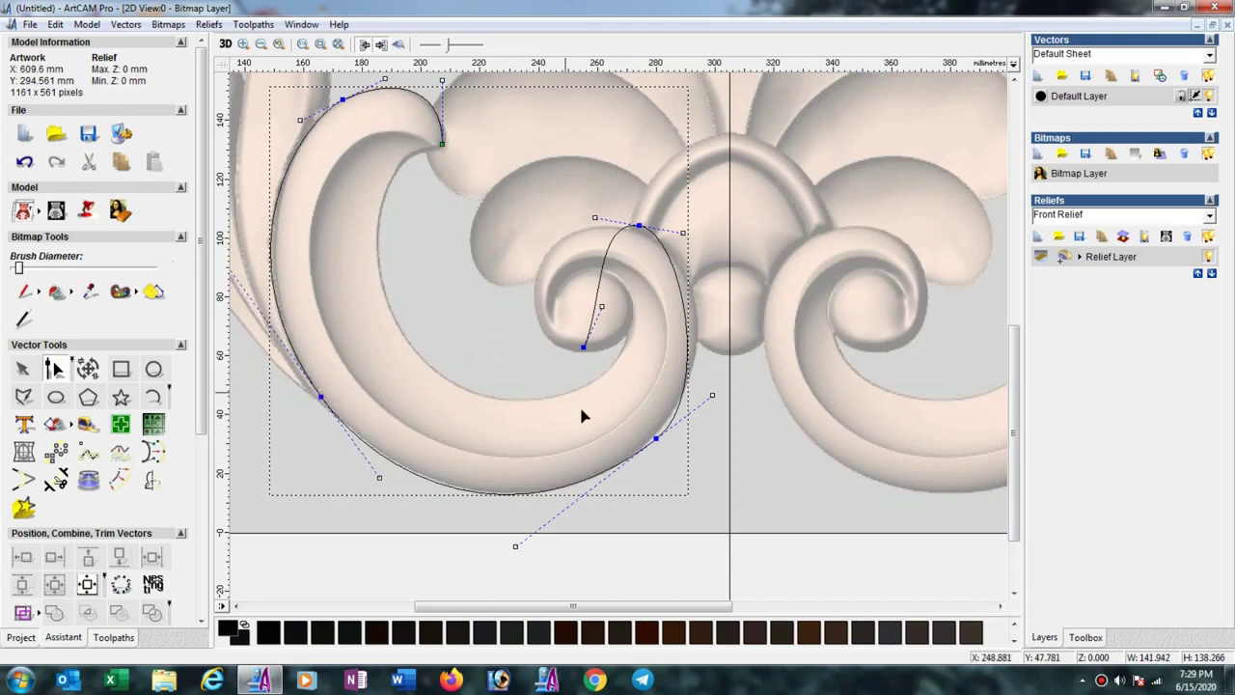
left_click_drag(513, 548, 519, 545)
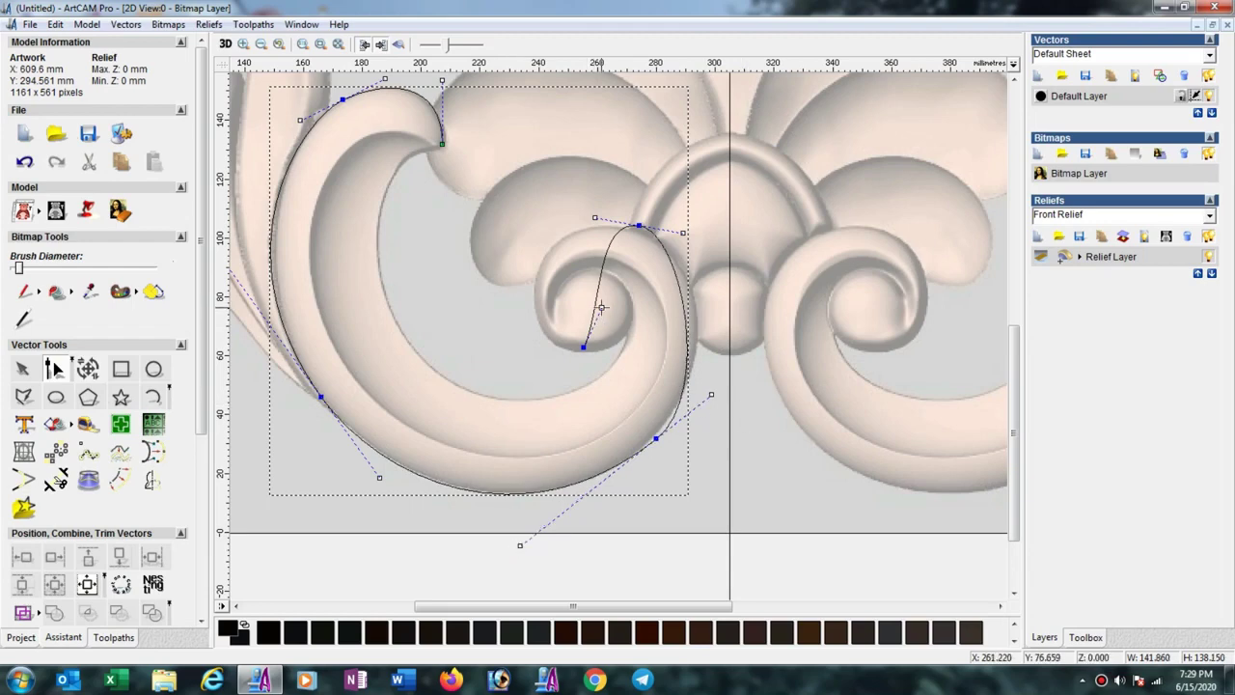
left_click_drag(602, 306, 491, 292)
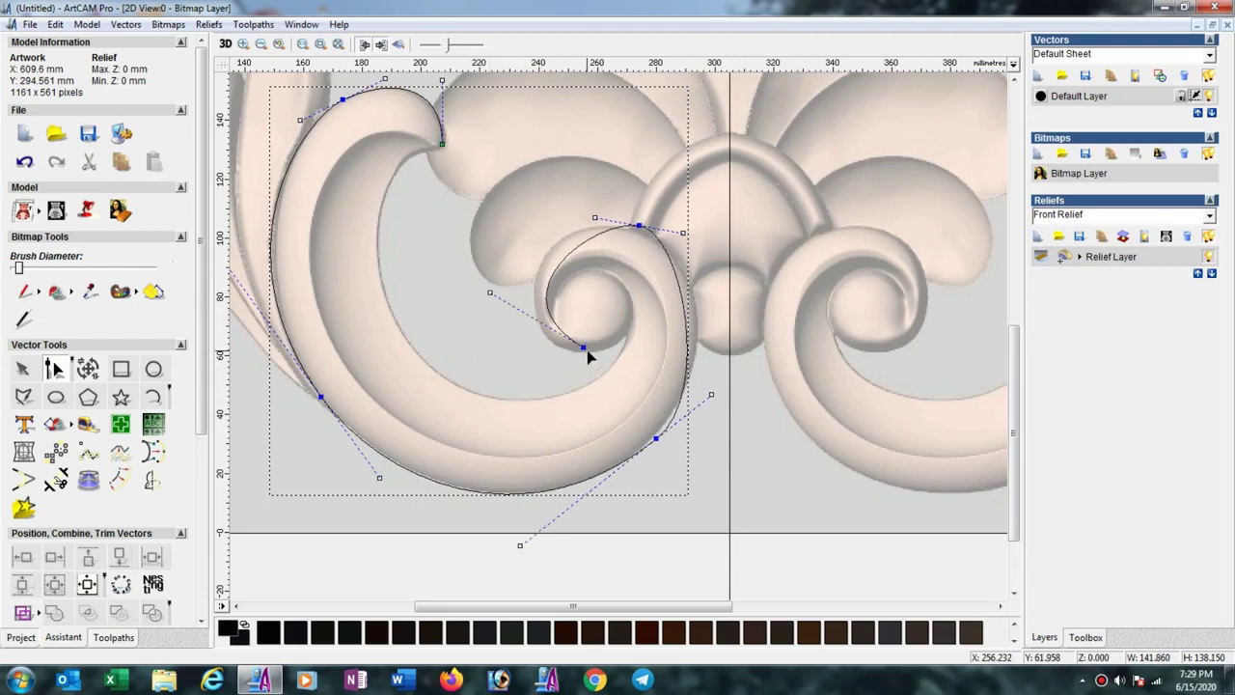
left_click_drag(582, 348, 564, 349)
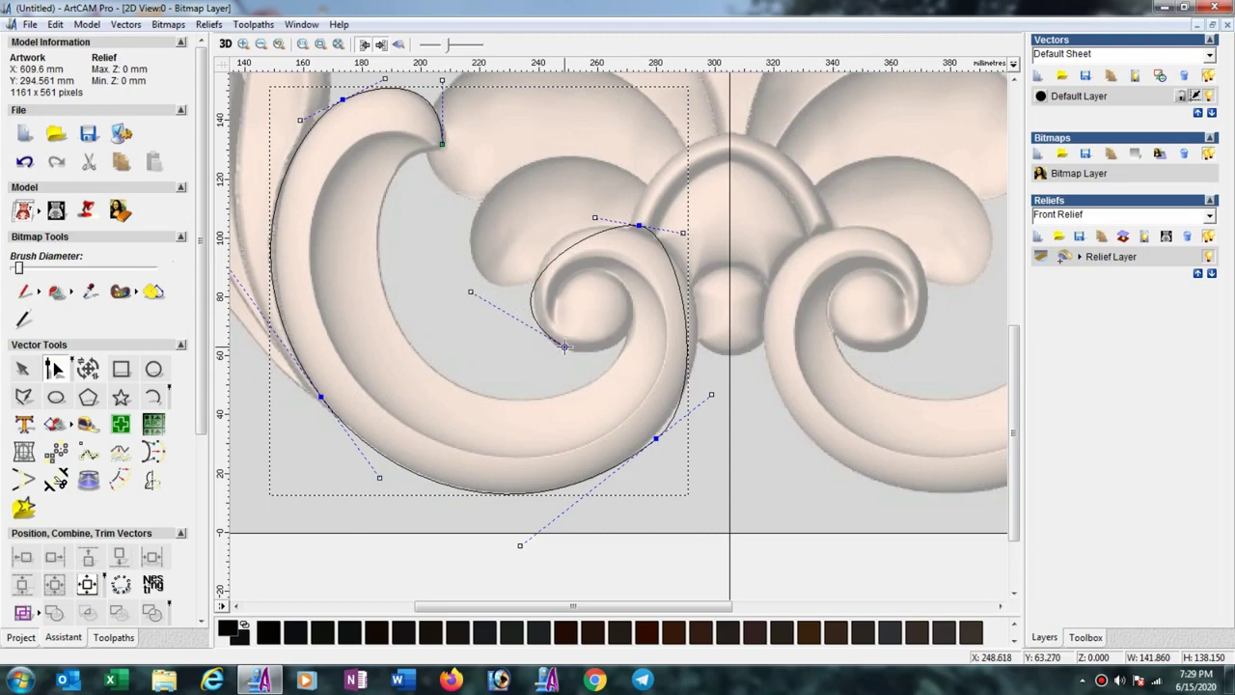
left_click_drag(470, 290, 478, 285)
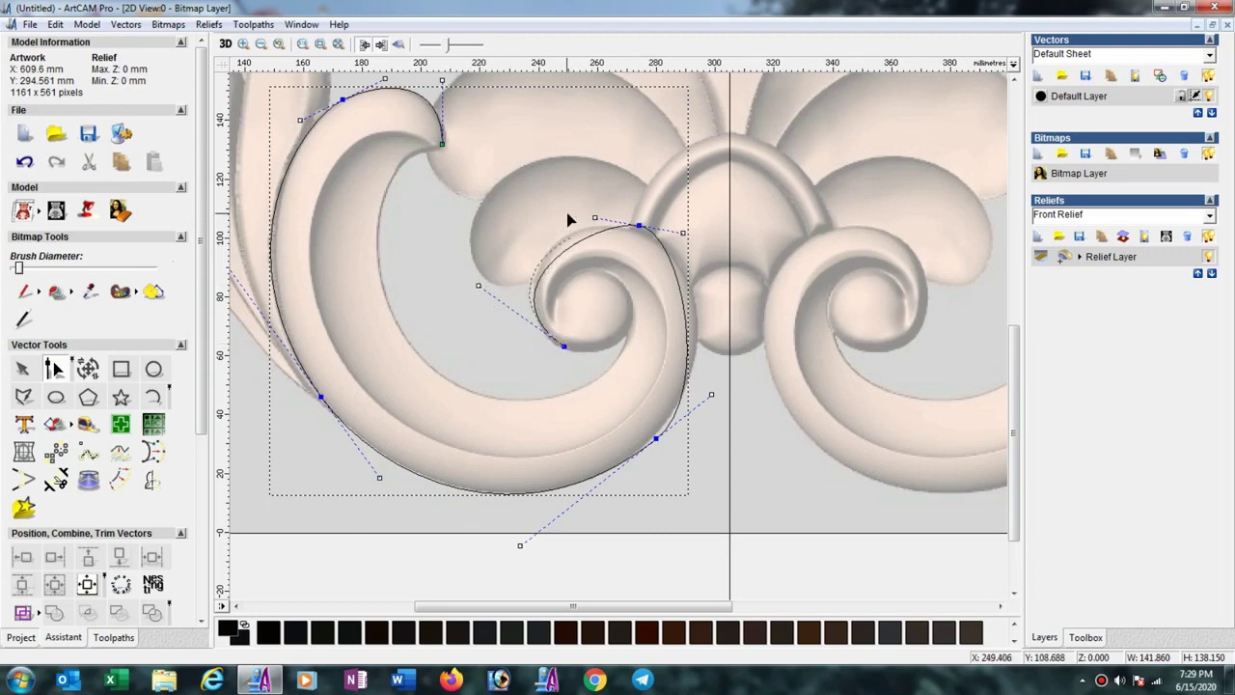
left_click_drag(595, 218, 577, 201)
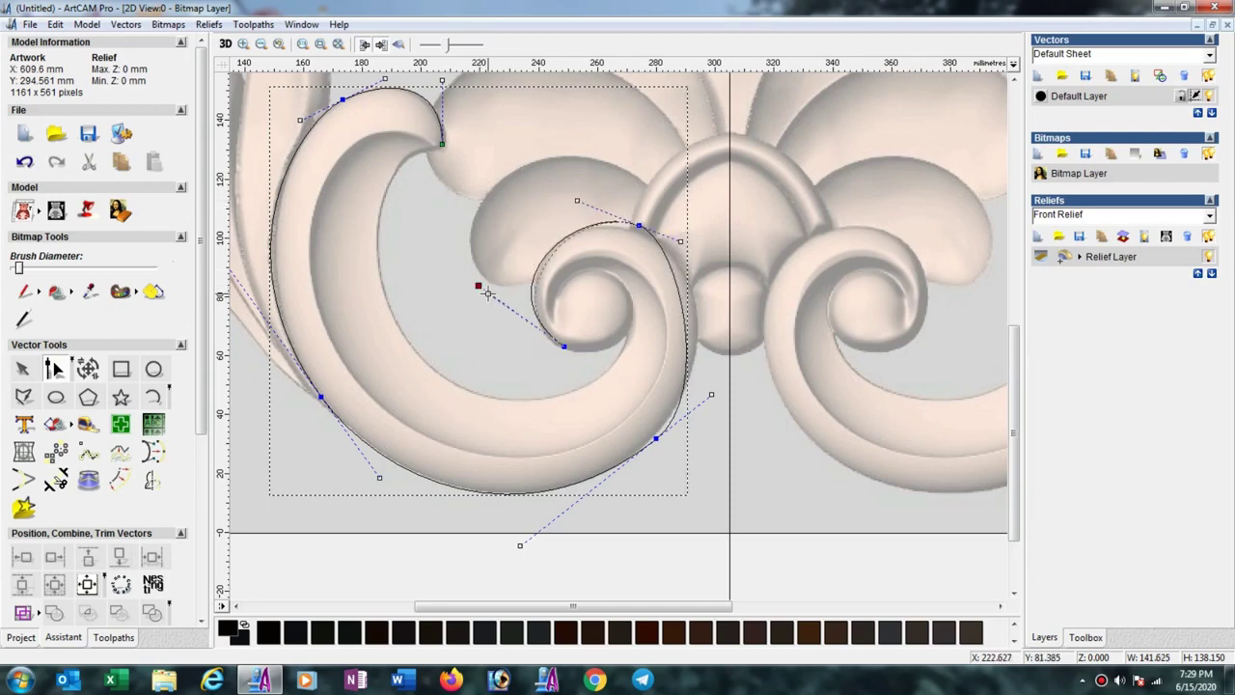
left_click_drag(483, 292, 492, 299)
left_click_drag(567, 349, 564, 349)
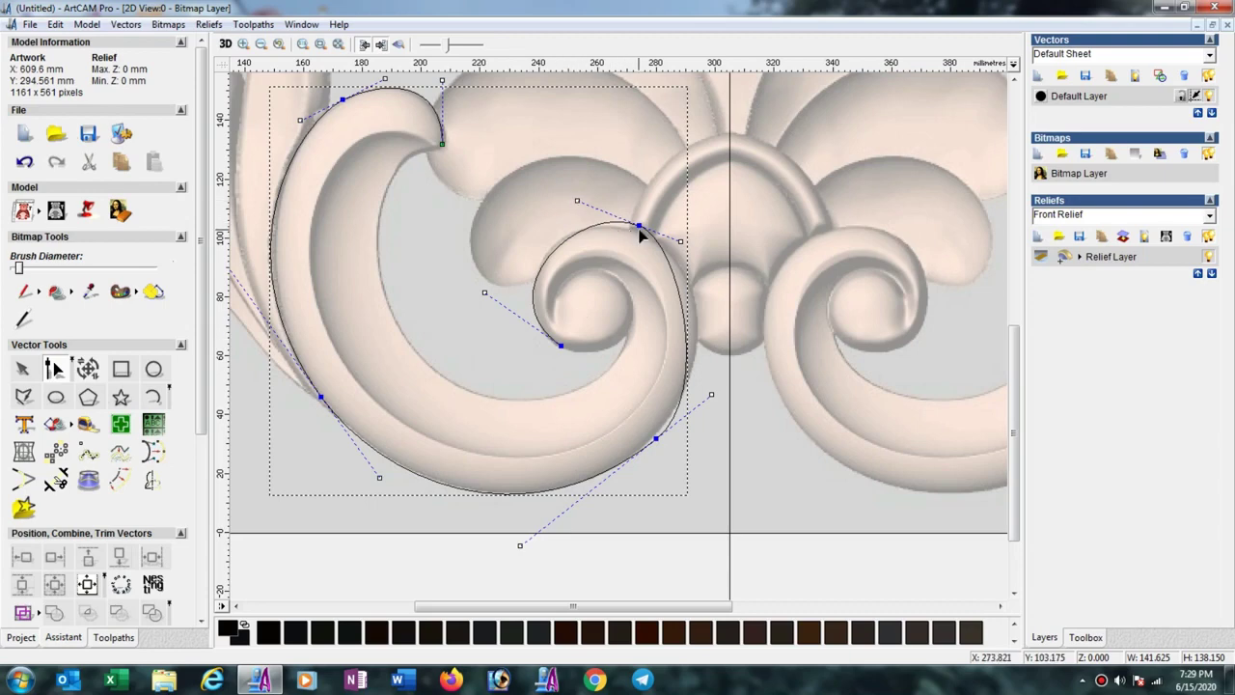
left_click_drag(640, 230, 637, 237)
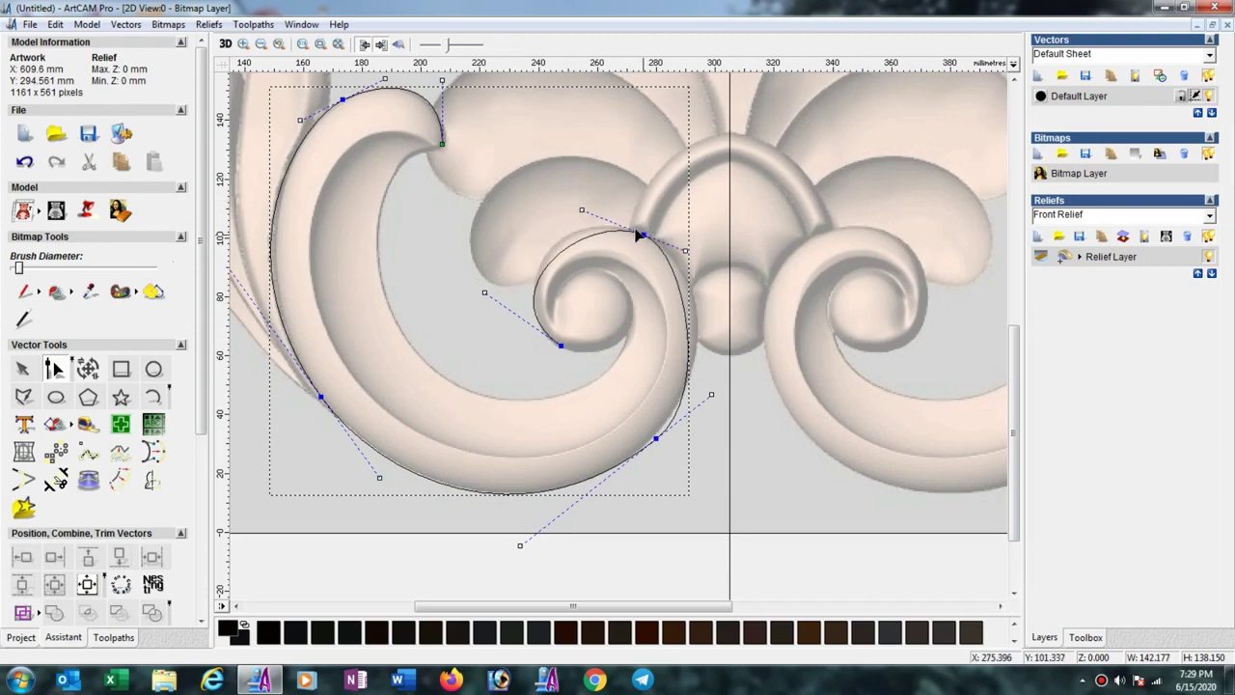
Refine the spiral tangents and fit the right side and bottom to the scroll edge
left_click(580, 209)
left_click_drag(572, 197, 571, 194)
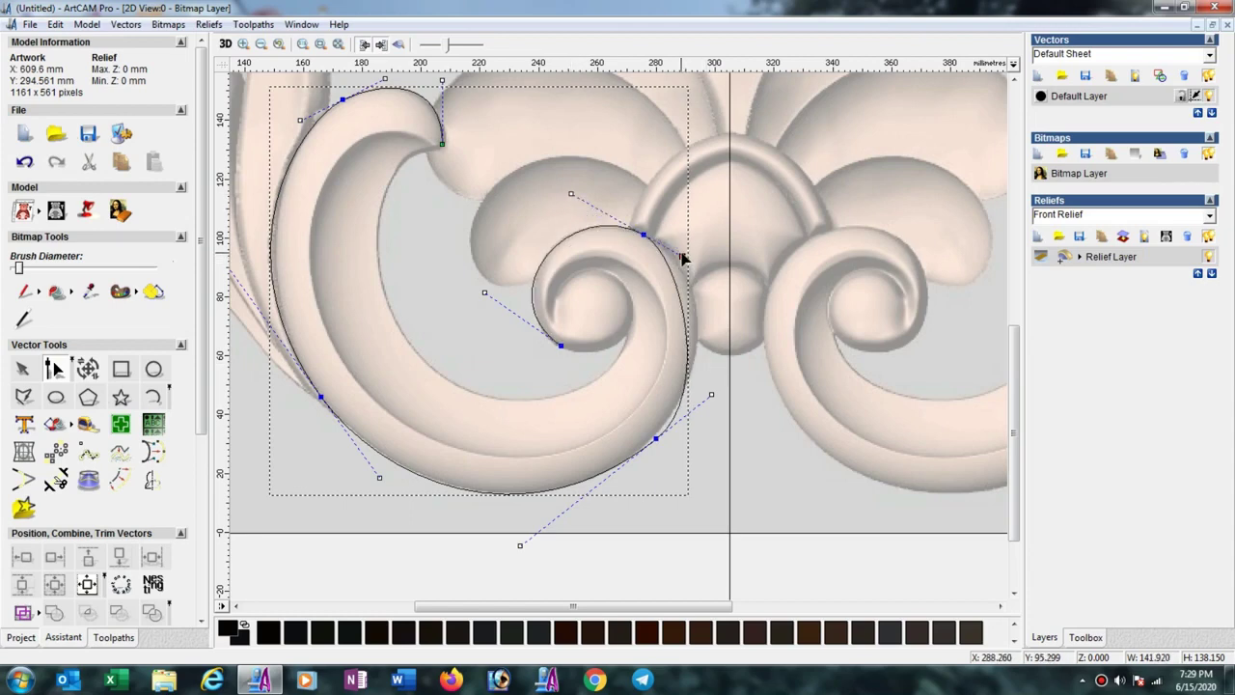
left_click_drag(682, 255, 721, 280)
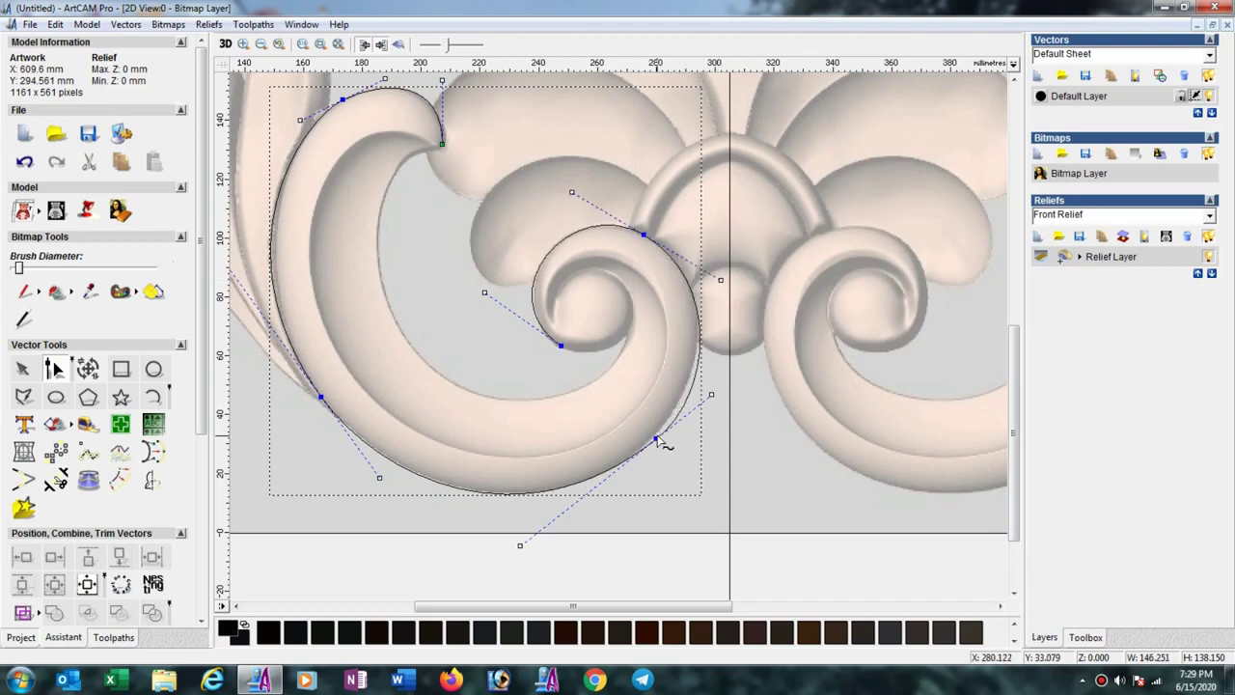
left_click_drag(655, 439, 641, 446)
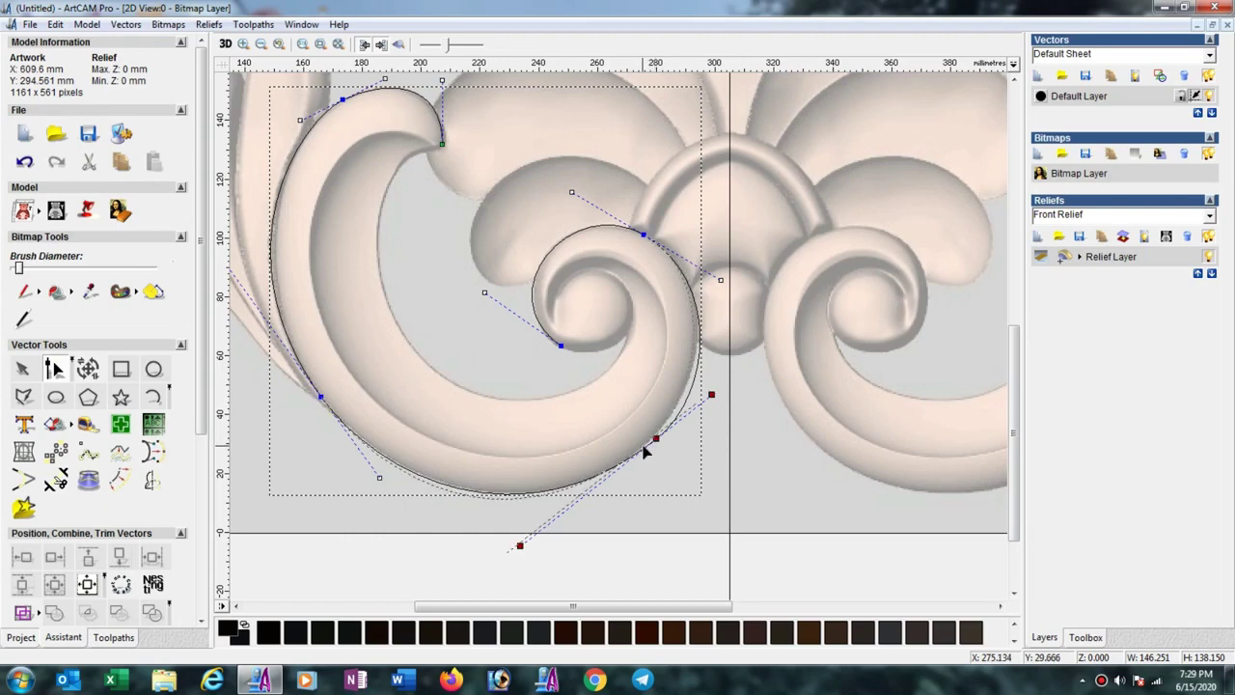
left_click_drag(697, 404, 708, 393)
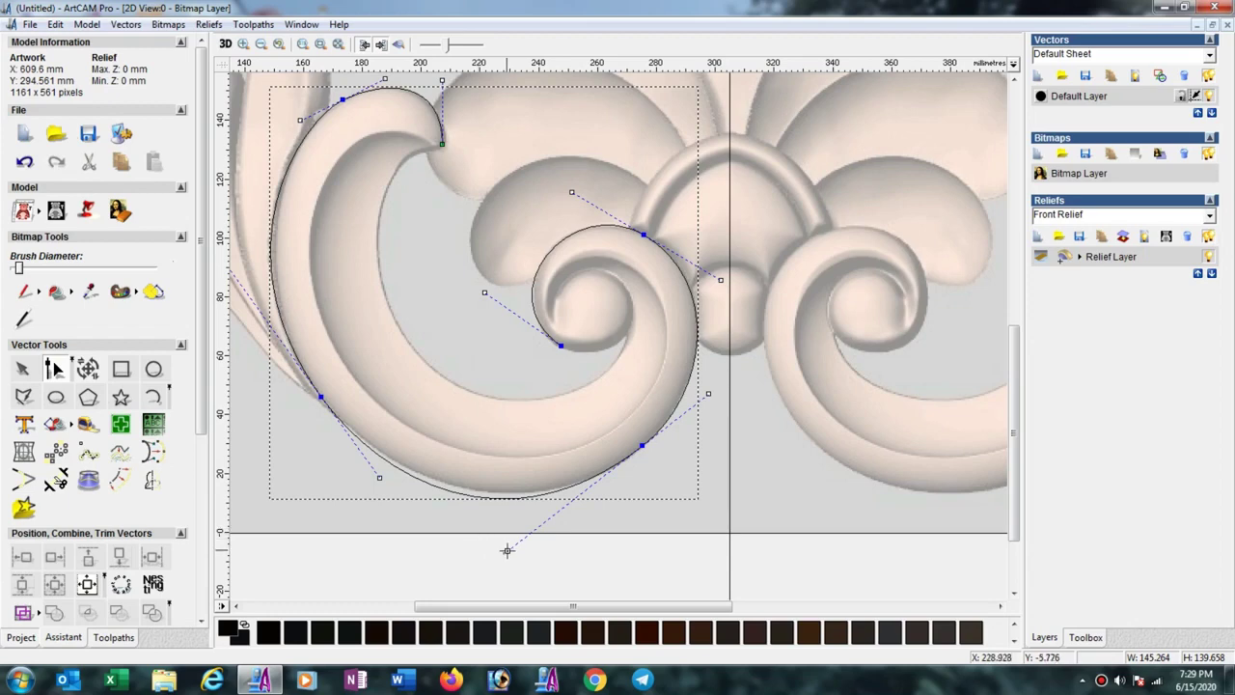
left_click_drag(506, 551, 528, 538)
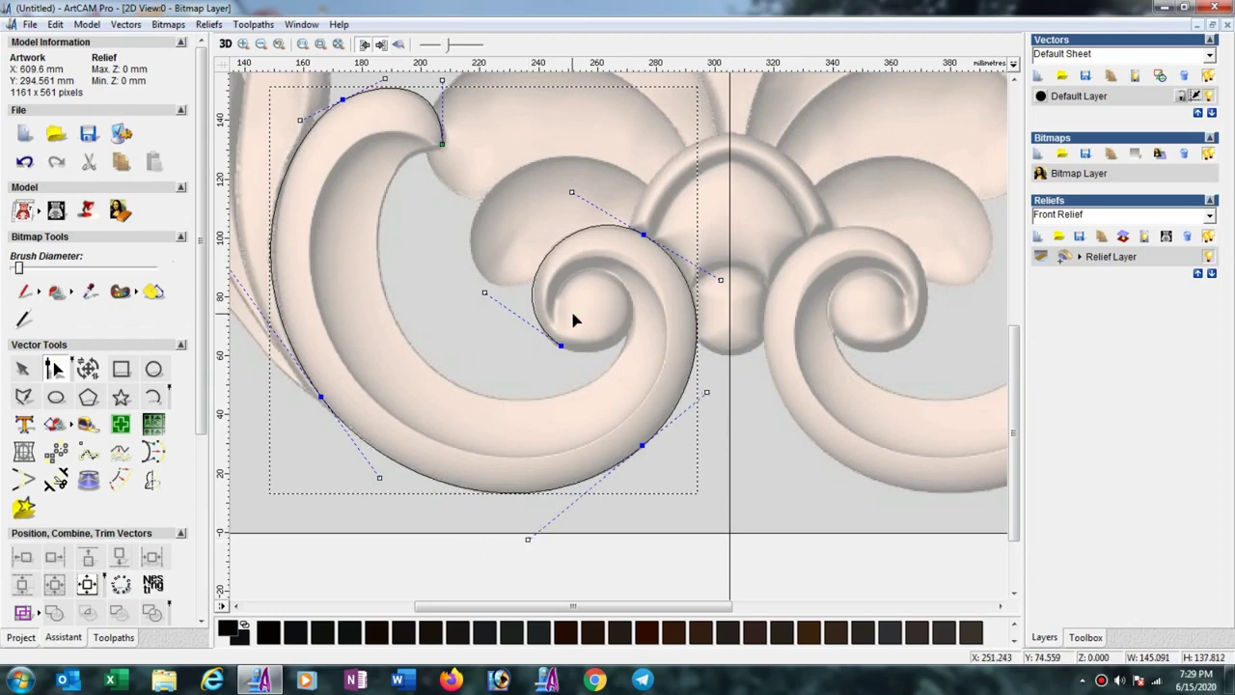
left_click(23, 396)
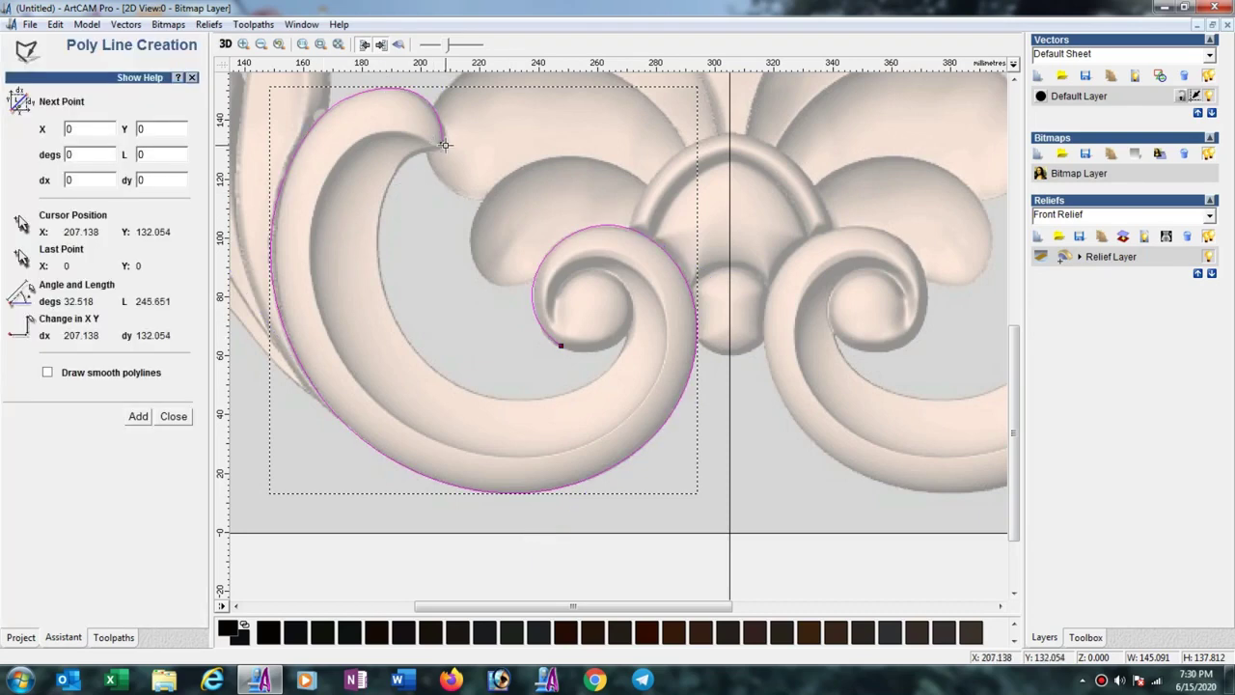
Trace a five-point open line along the scroll's inner edge into the spiral and convert it to Bézier
left_click(444, 145)
left_click(379, 262)
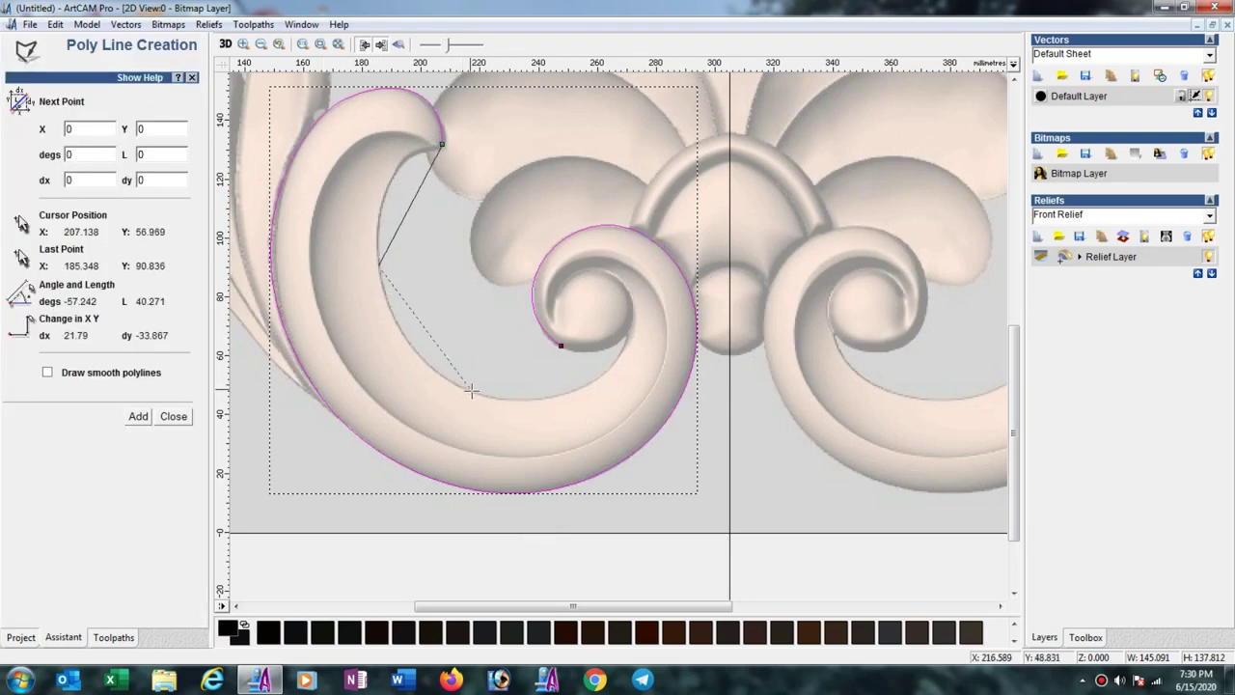
left_click(499, 399)
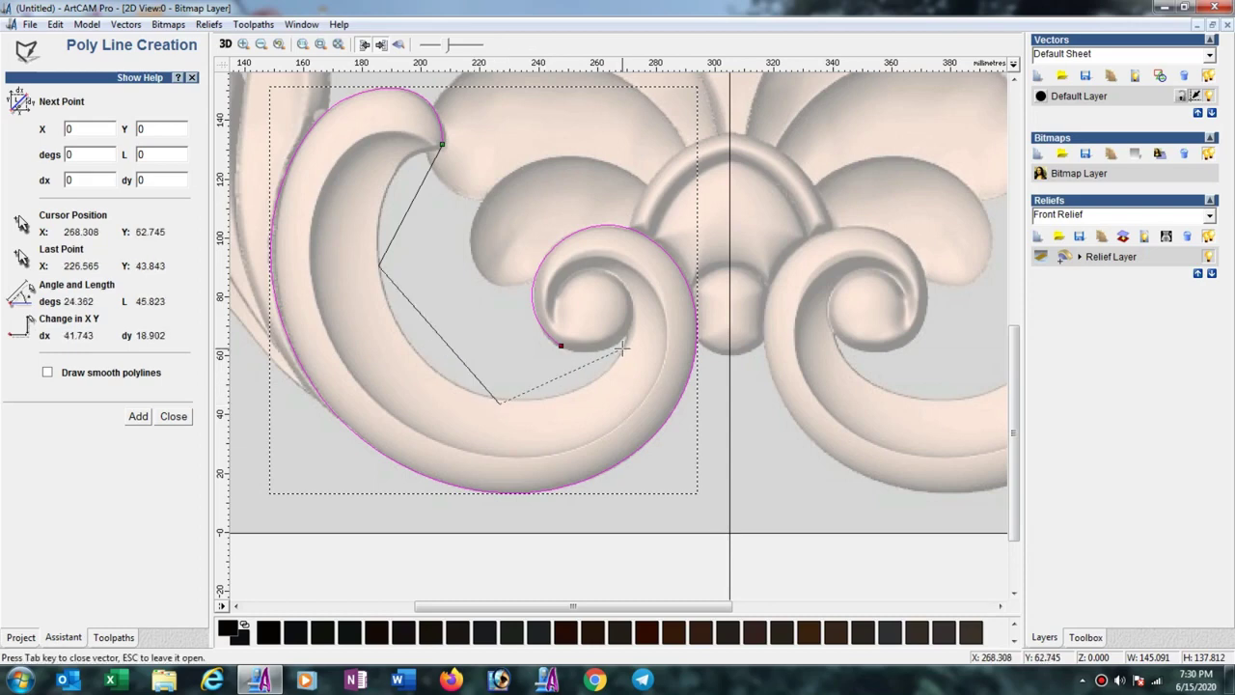
left_click(622, 350)
left_click(569, 331)
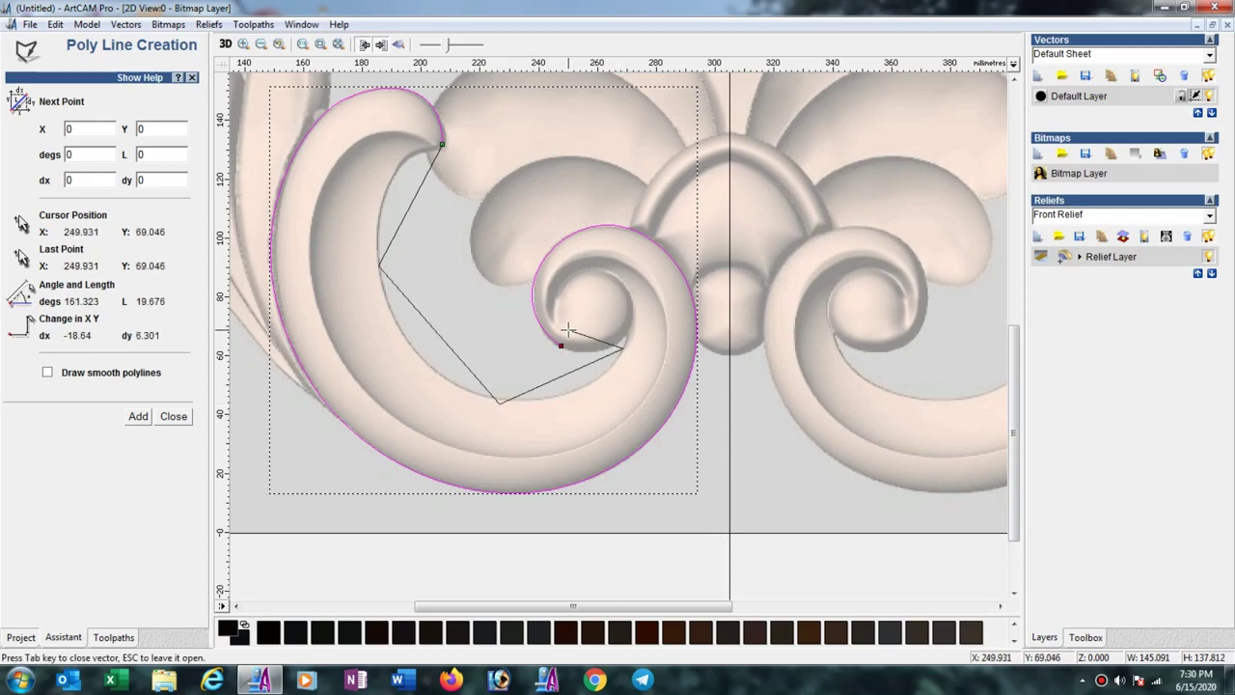
key("Escape")
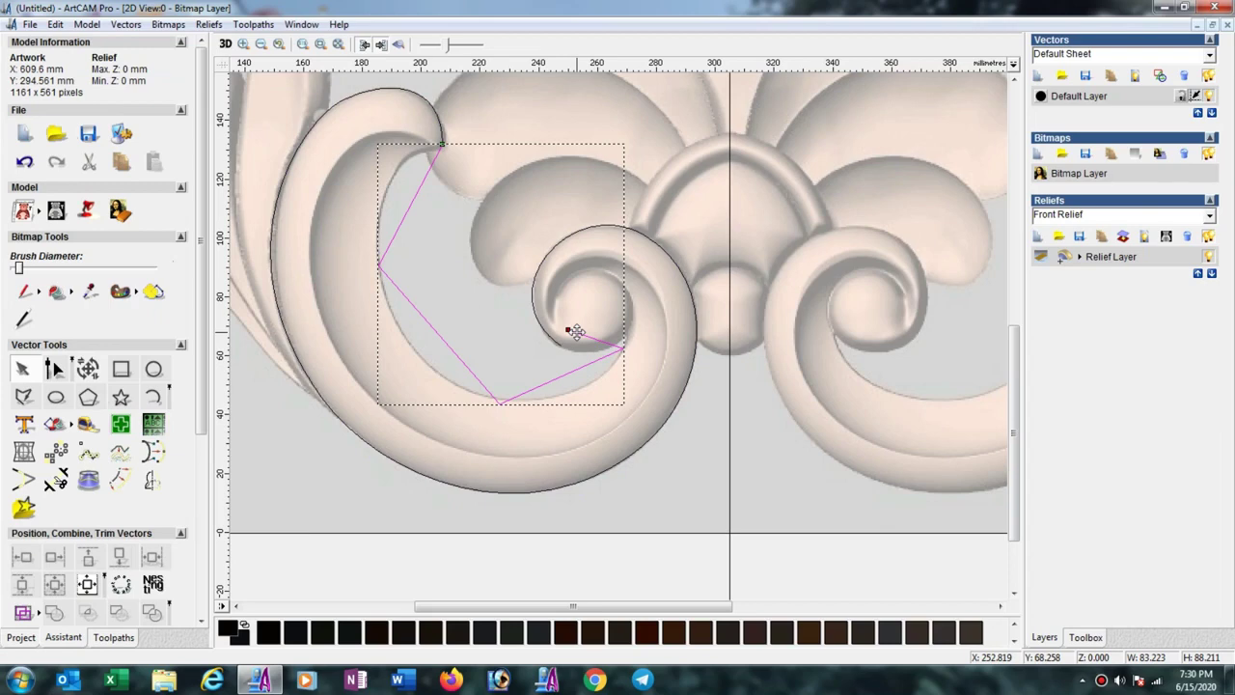
double_click(575, 331)
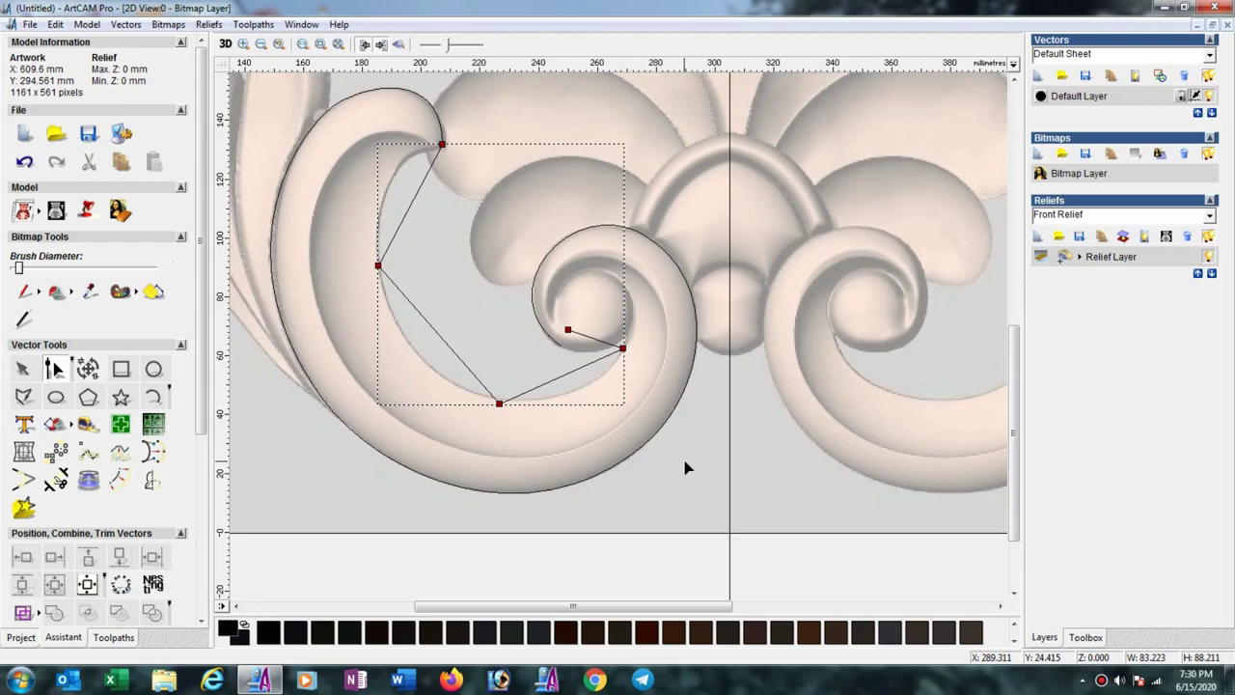
key("b")
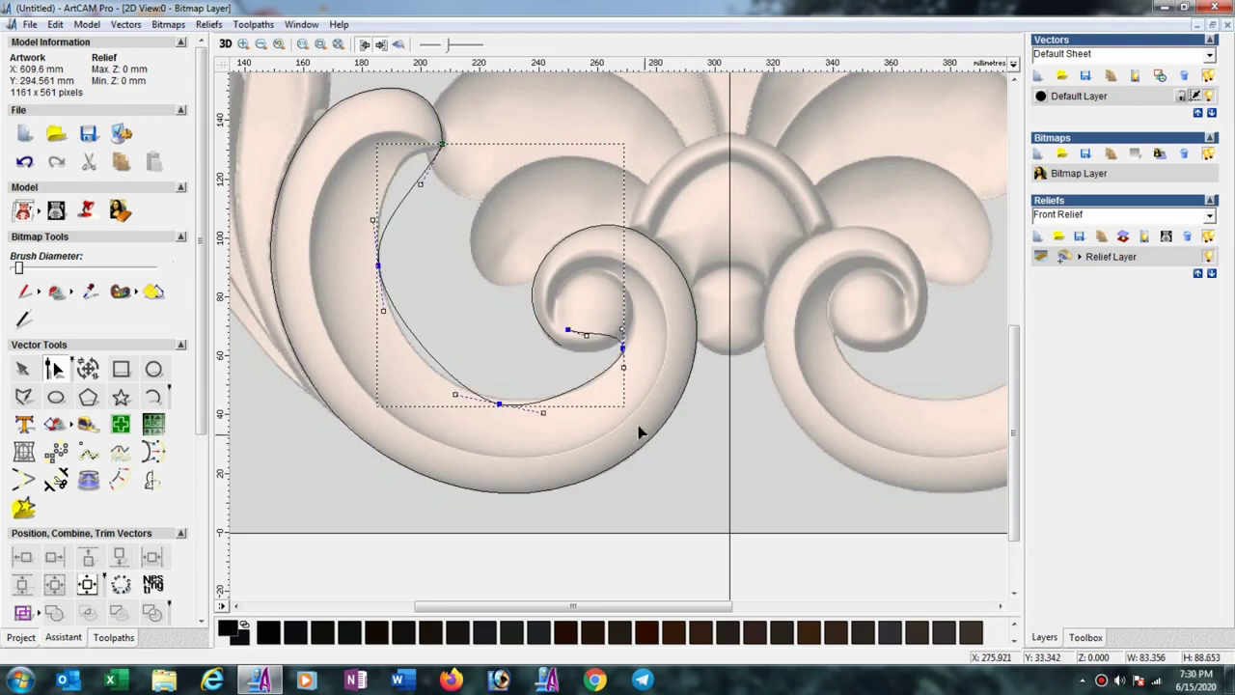
Fit the inner curve's handles and bottom node to the scroll's inner edge, about 84 × 86 mm
left_click_drag(586, 334, 571, 261)
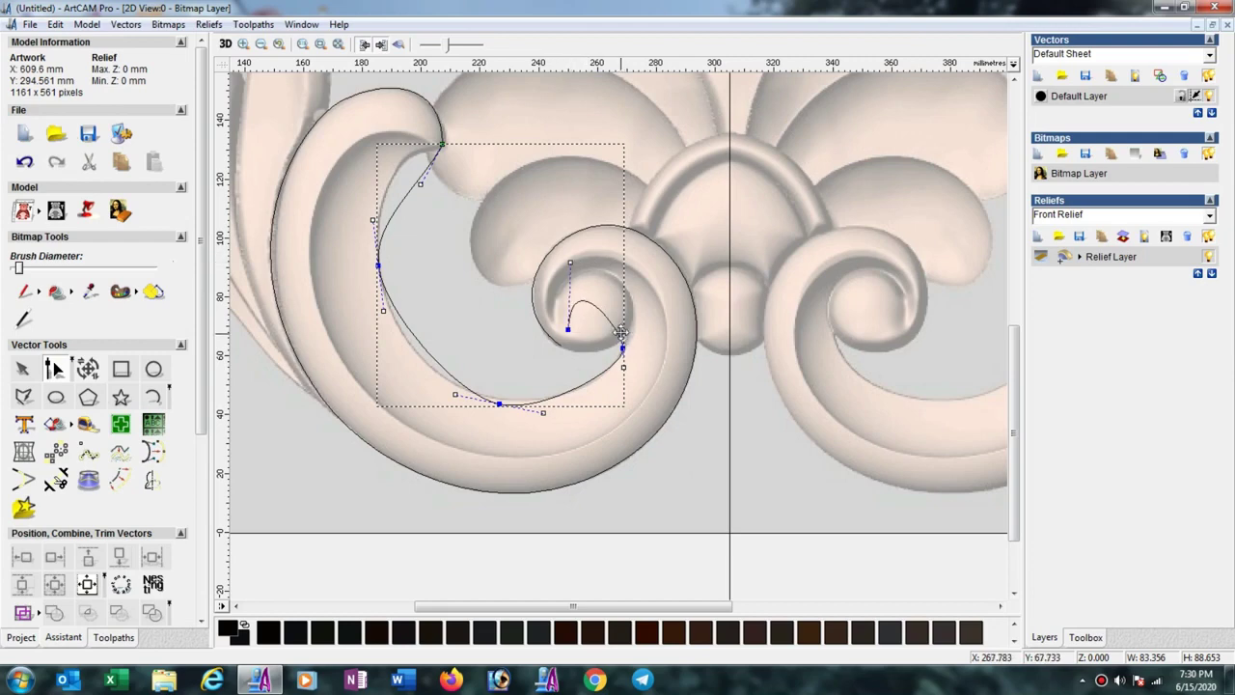
left_click_drag(620, 331, 637, 298)
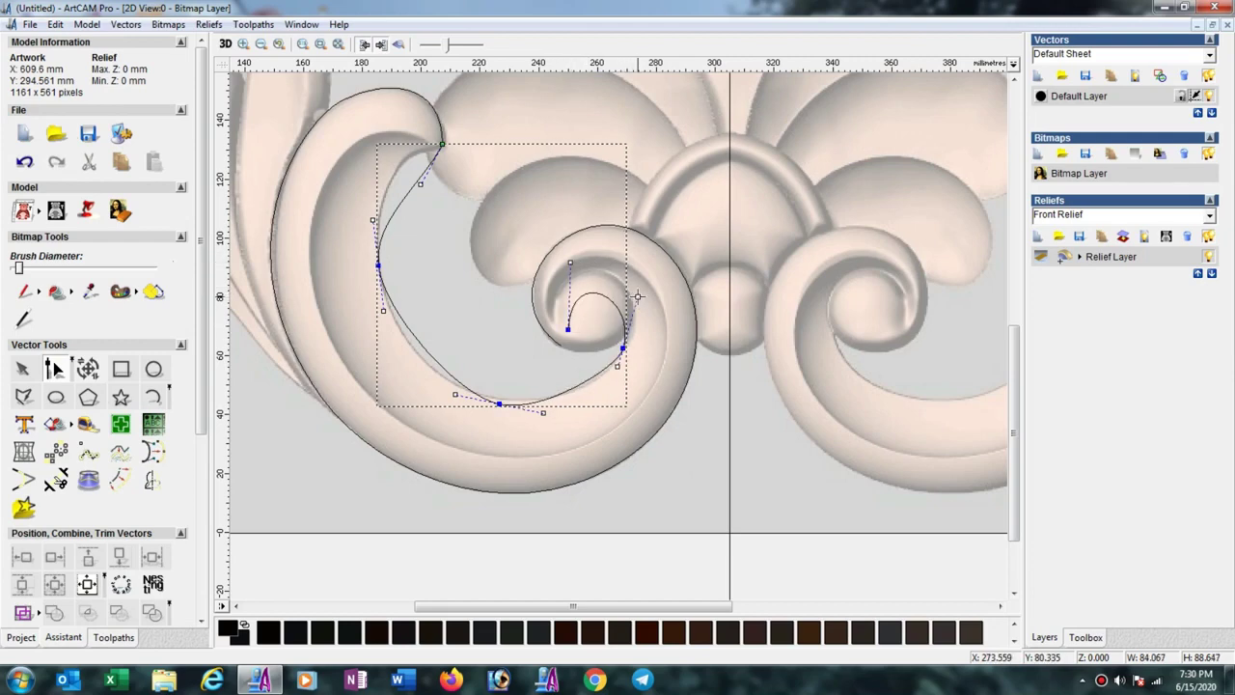
left_click_drag(571, 261, 563, 276)
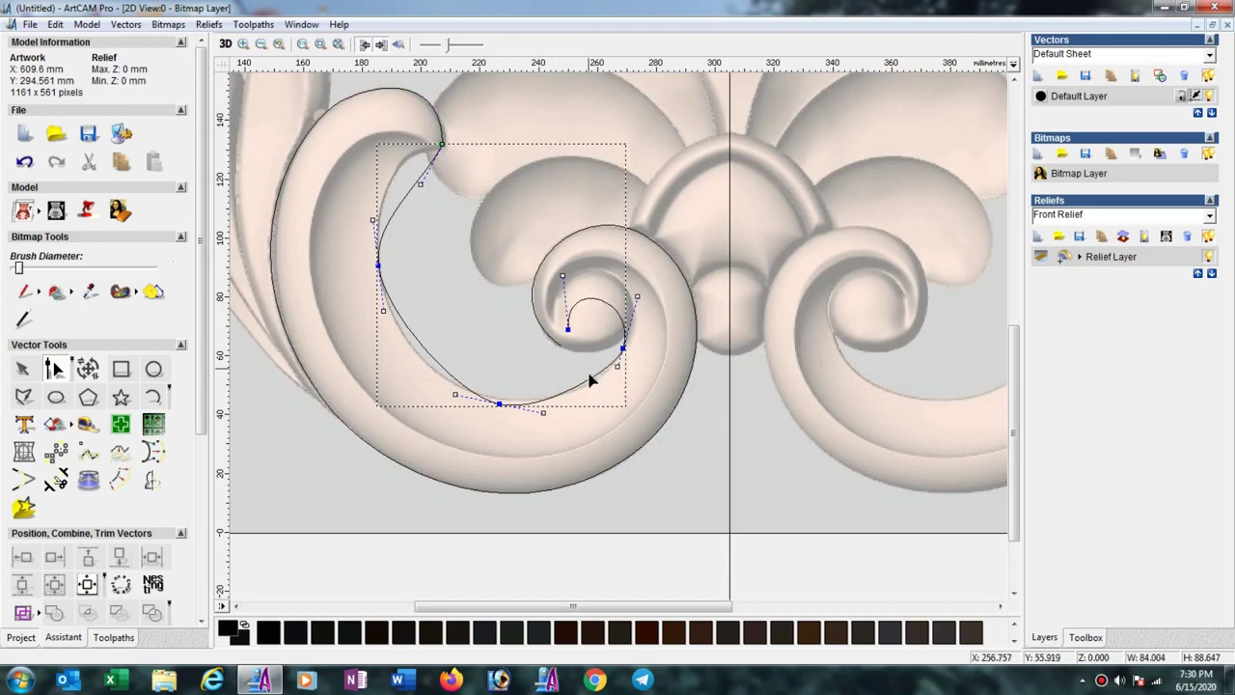
left_click_drag(616, 366, 616, 375)
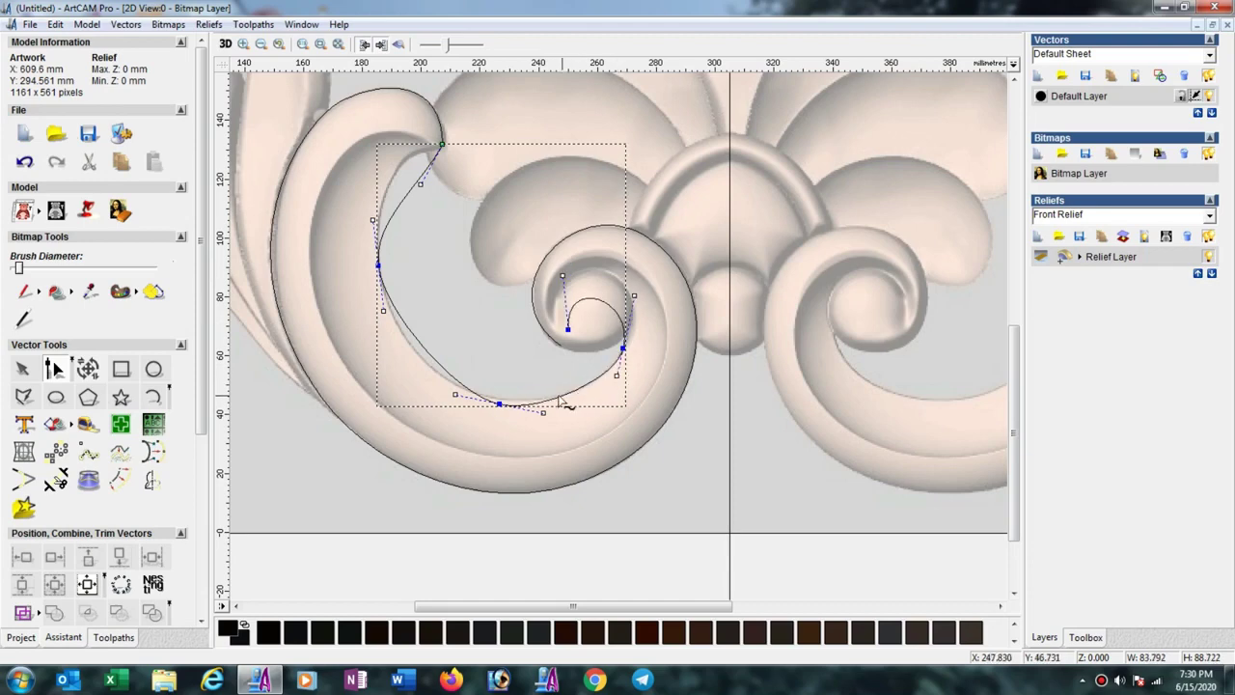
left_click_drag(501, 402, 554, 406)
left_click_drag(451, 385, 421, 385)
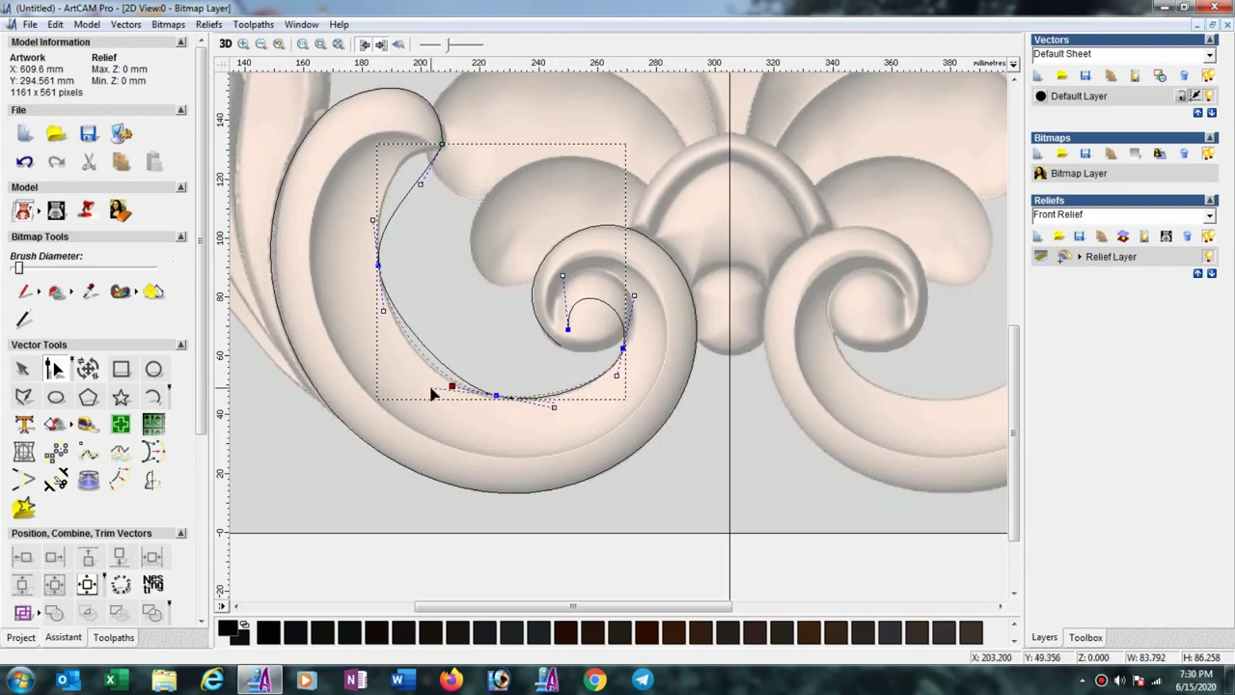
left_click(422, 186)
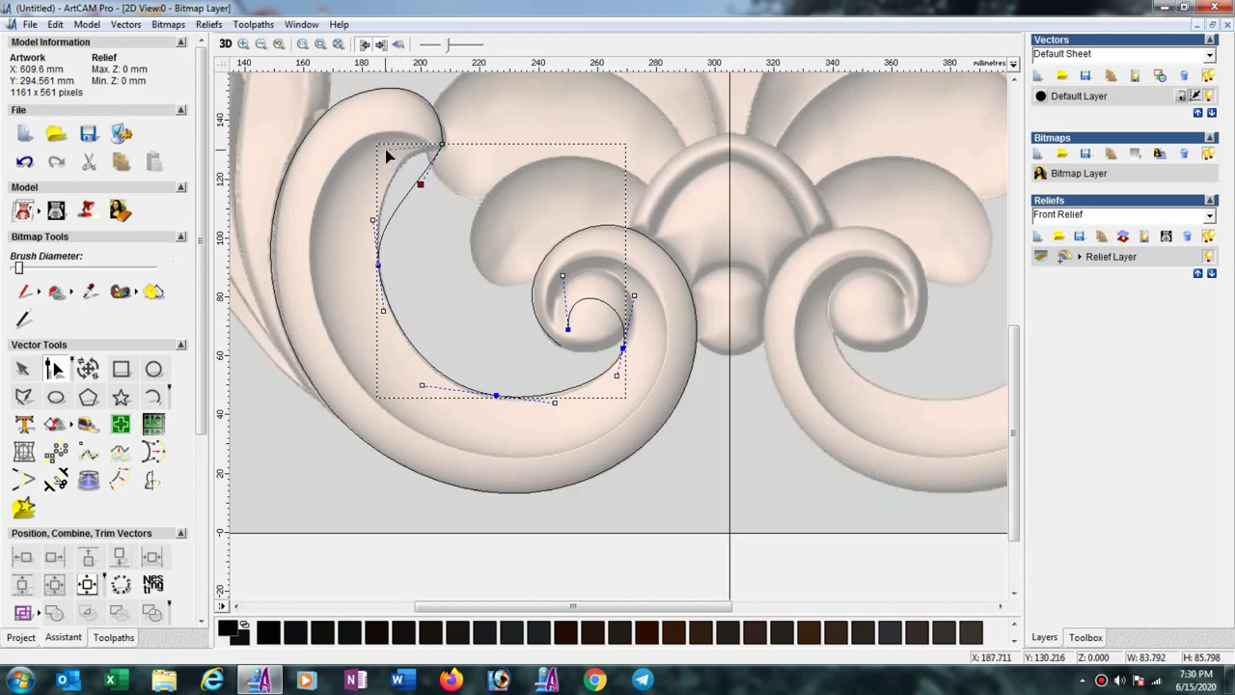
left_click_drag(389, 152, 385, 148)
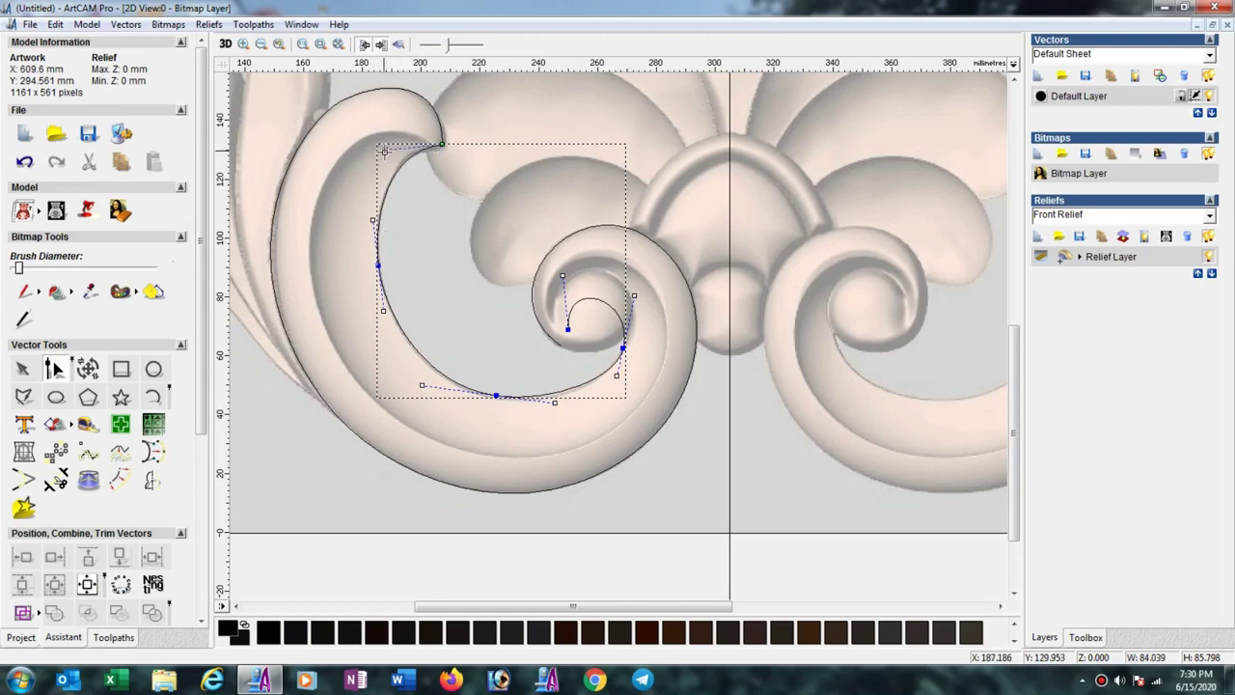
left_click(503, 297)
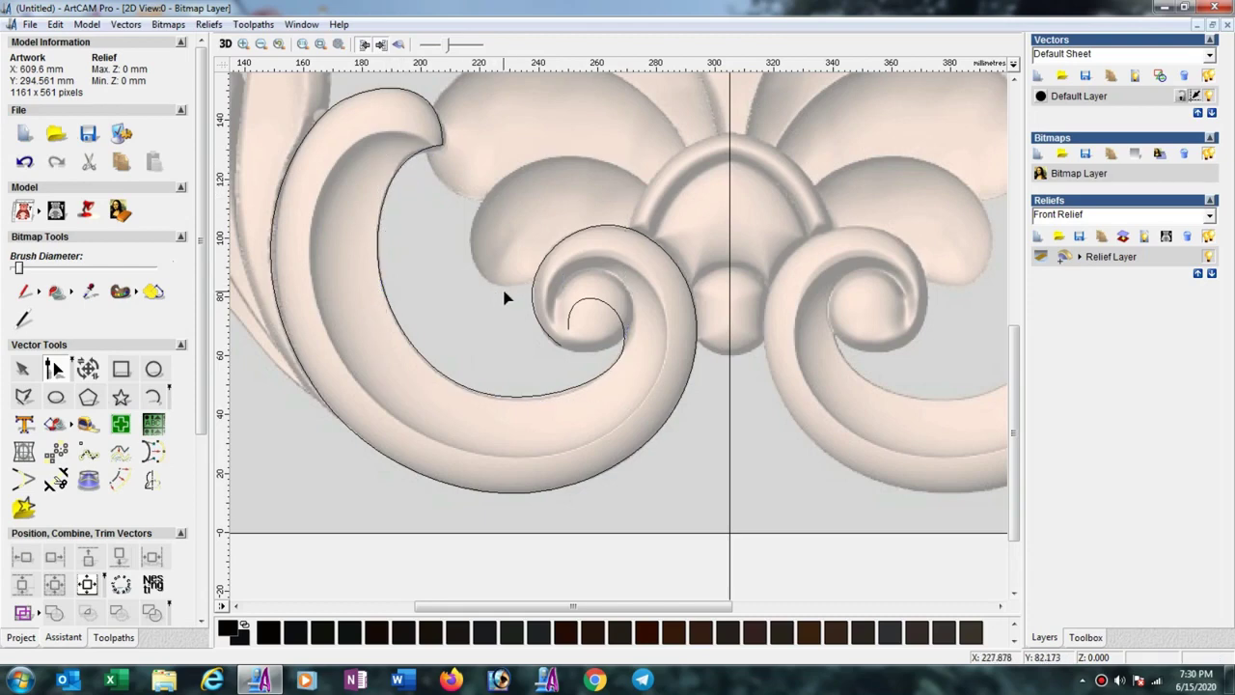
Create a circle about 31.9 mm across near the spiral's centre bead
left_click(153, 369)
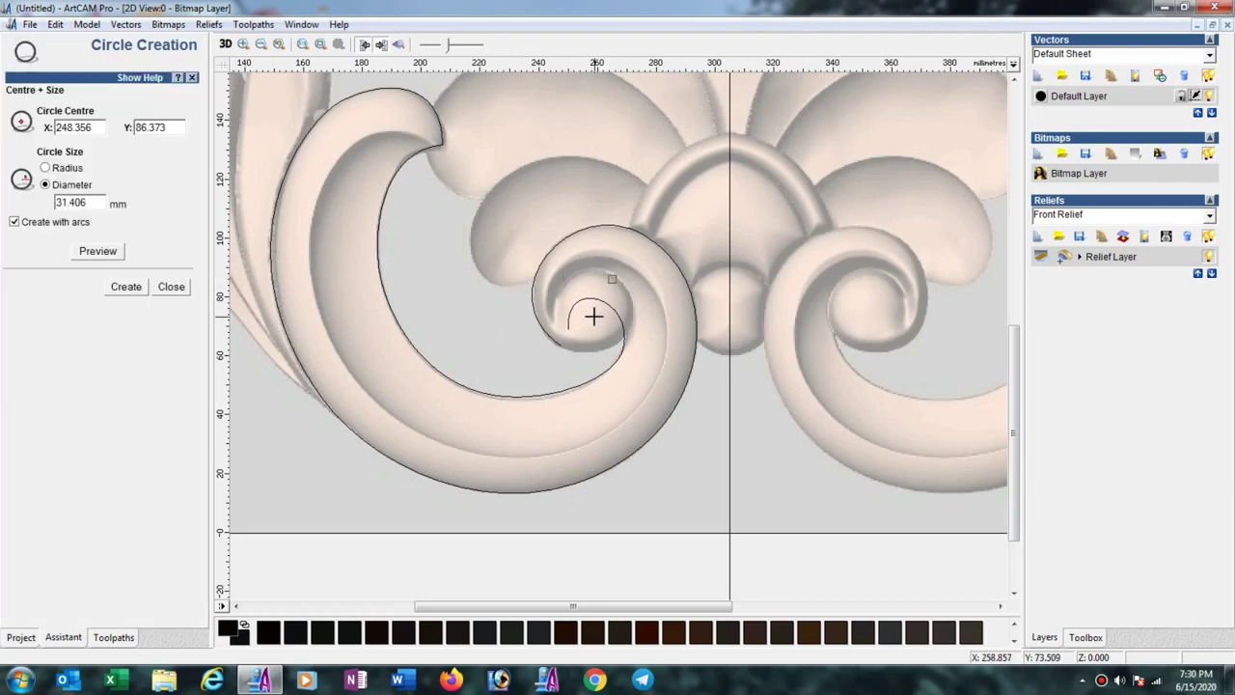
left_click_drag(594, 316, 587, 312)
left_click(126, 288)
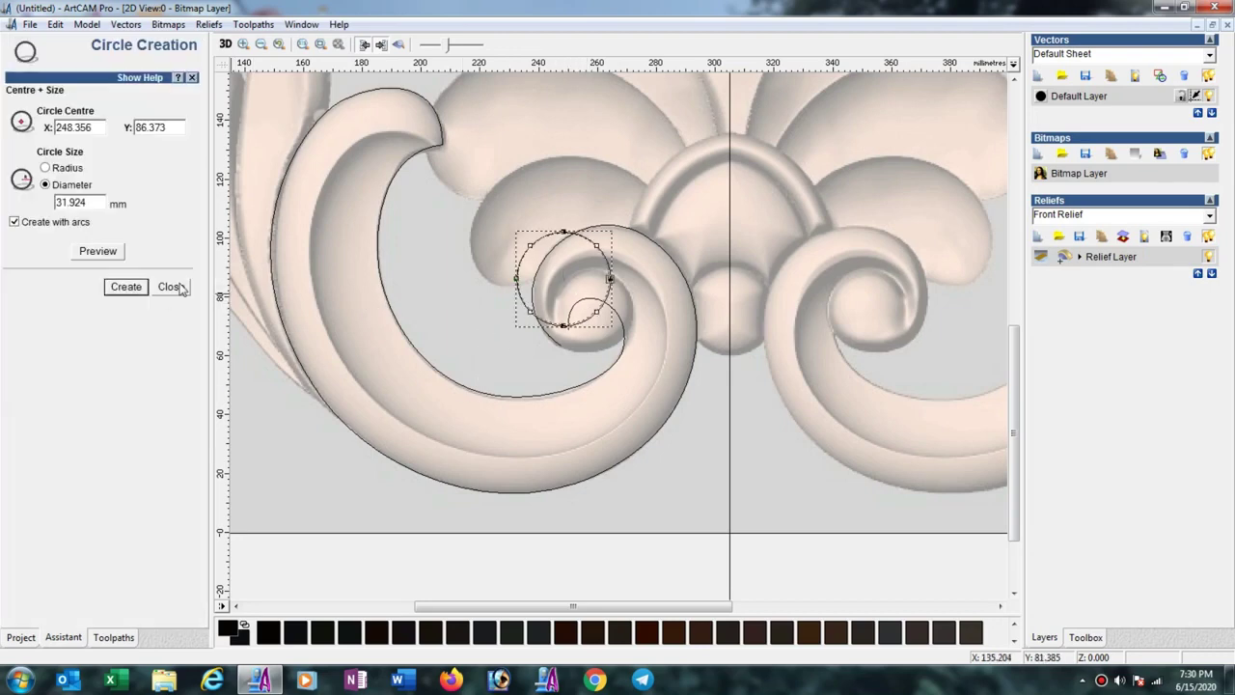
left_click(178, 287)
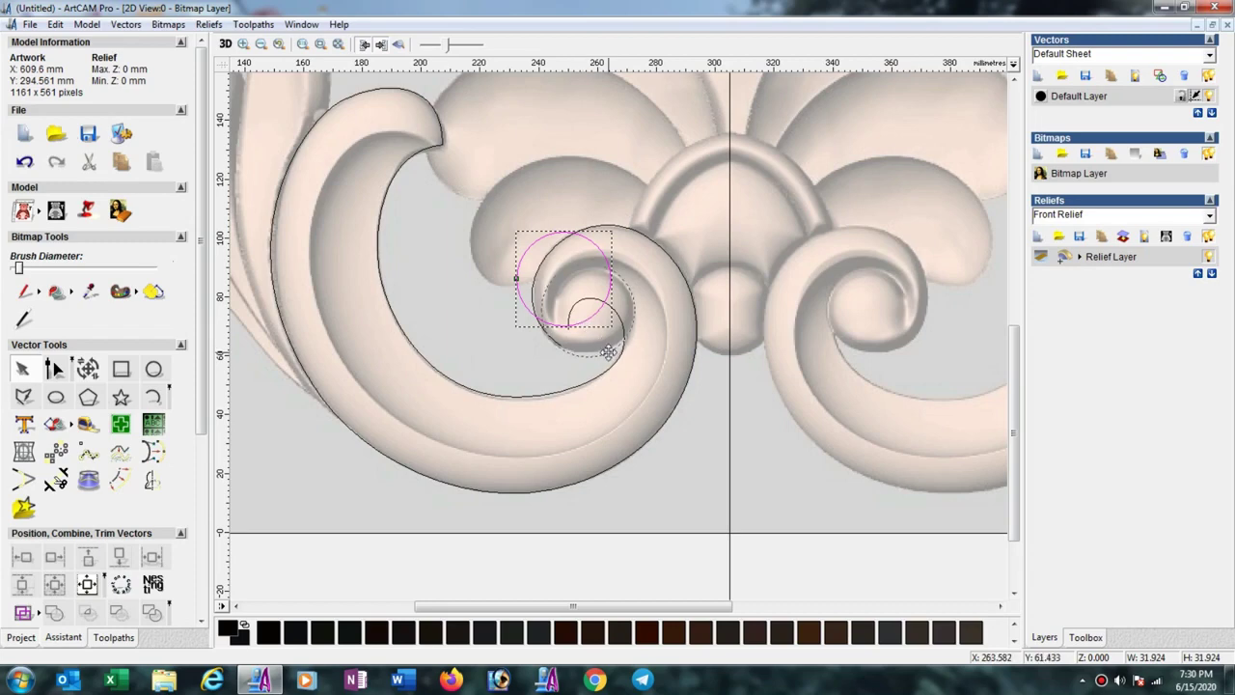
Move the circle onto the bead and scale it to about 30 × 28.7 mm
left_click_drag(609, 351, 627, 372)
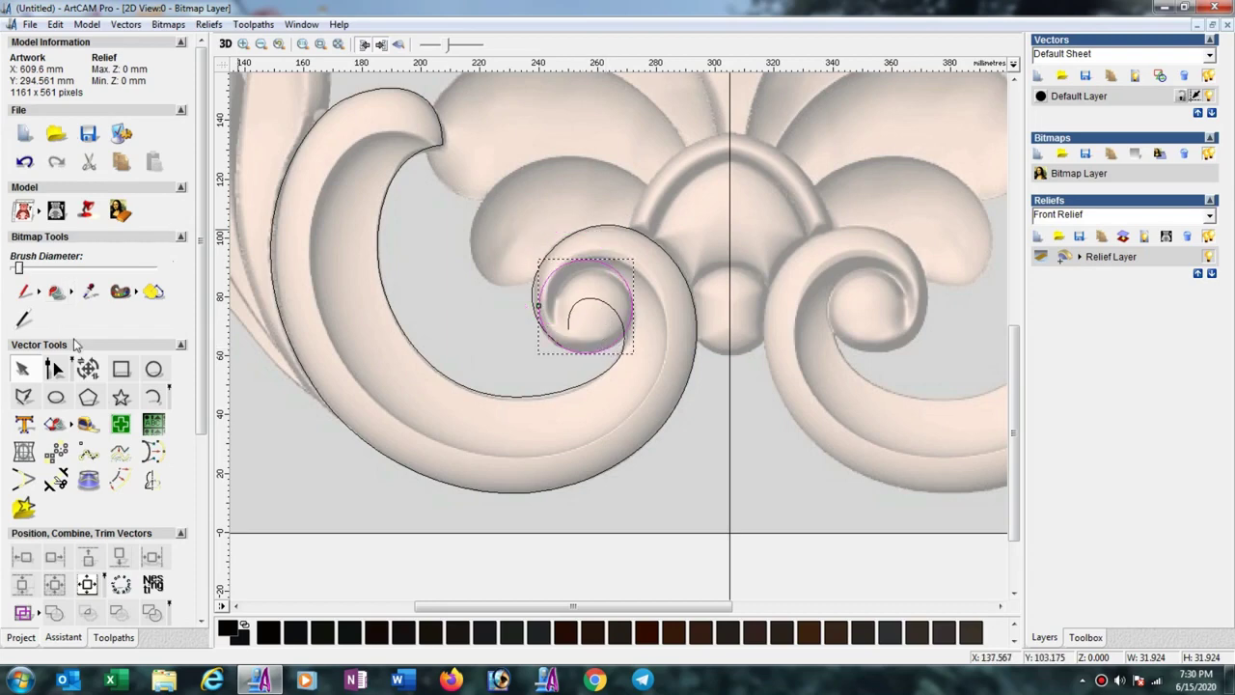
left_click(88, 367)
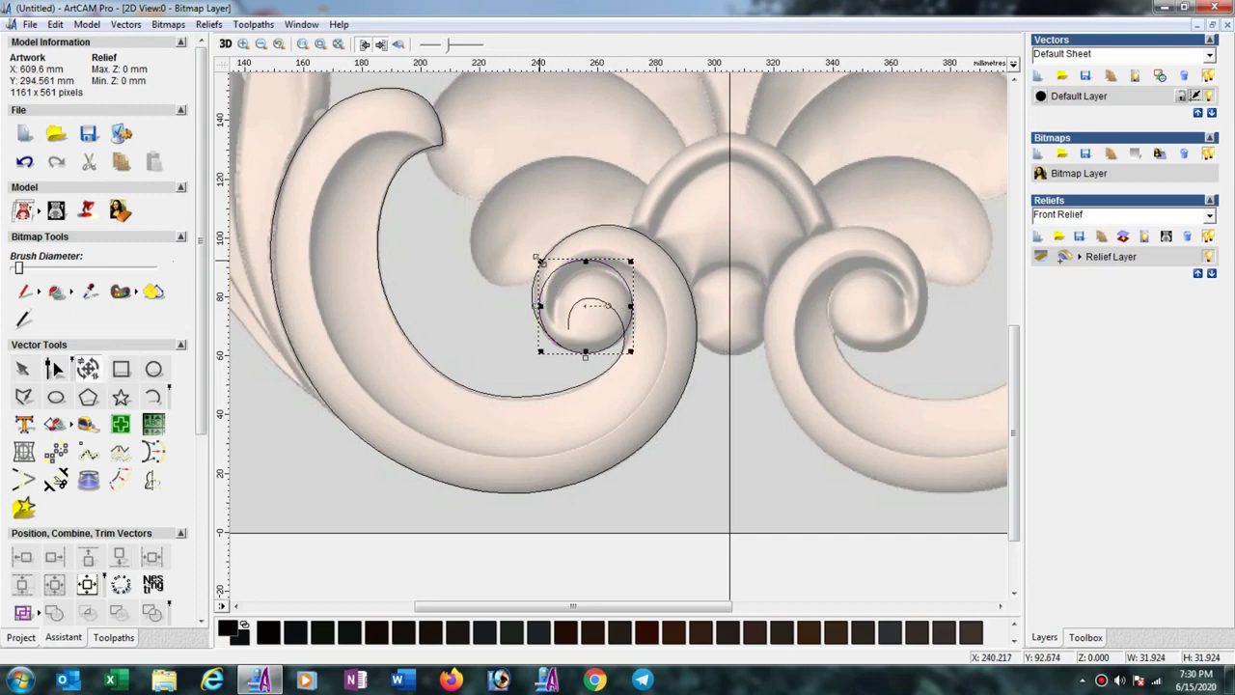
left_click_drag(542, 261, 547, 271)
Resize the bead circle to about 30.3 × 30.1 mm and nudge it left two steps
scroll(615, 325, "up", 2)
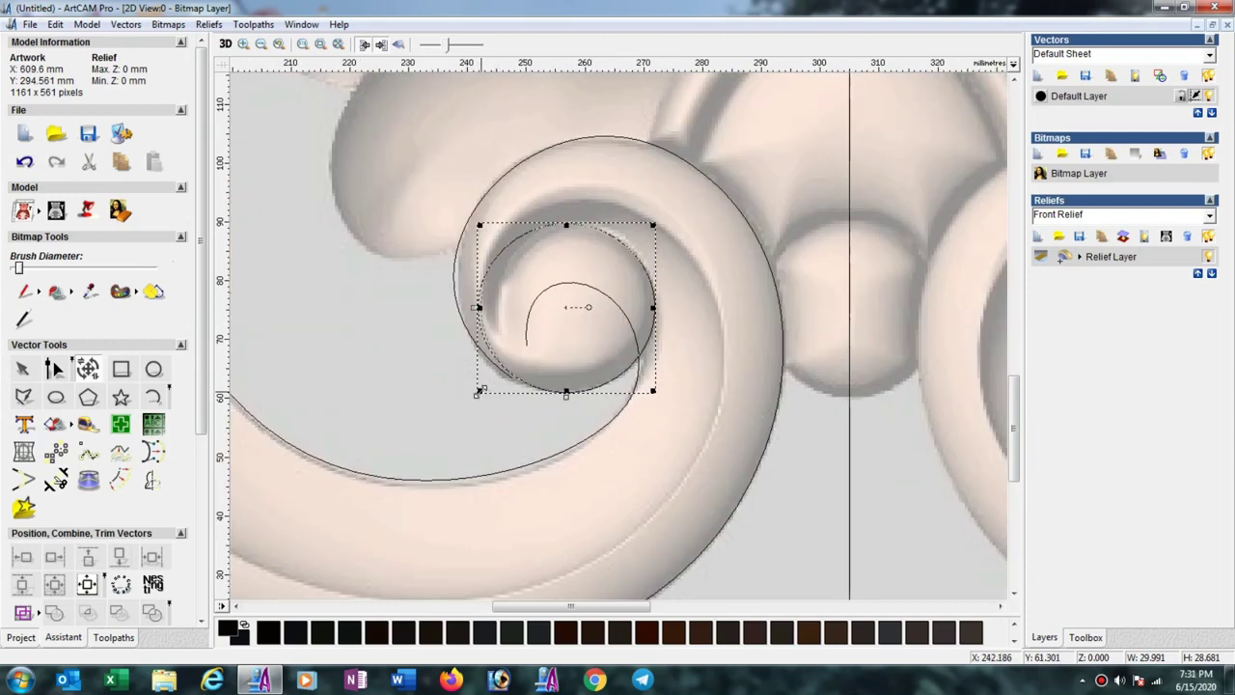
left_click_drag(479, 391, 477, 393)
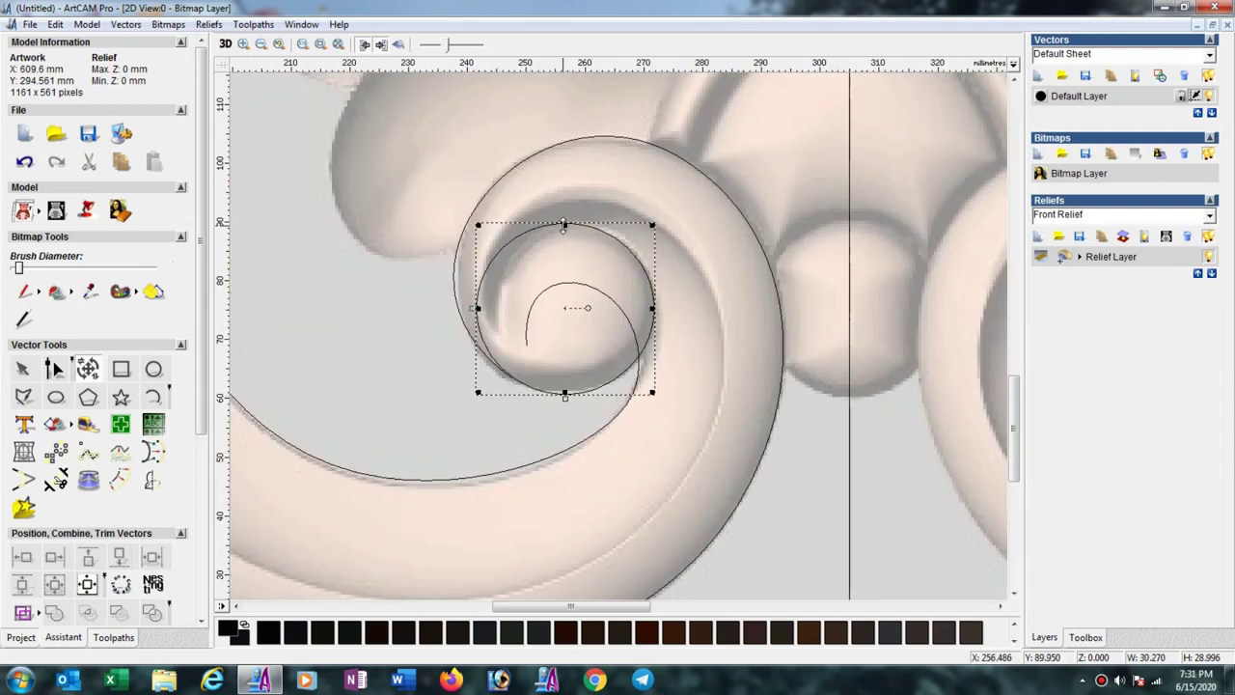
left_click_drag(564, 225, 564, 219)
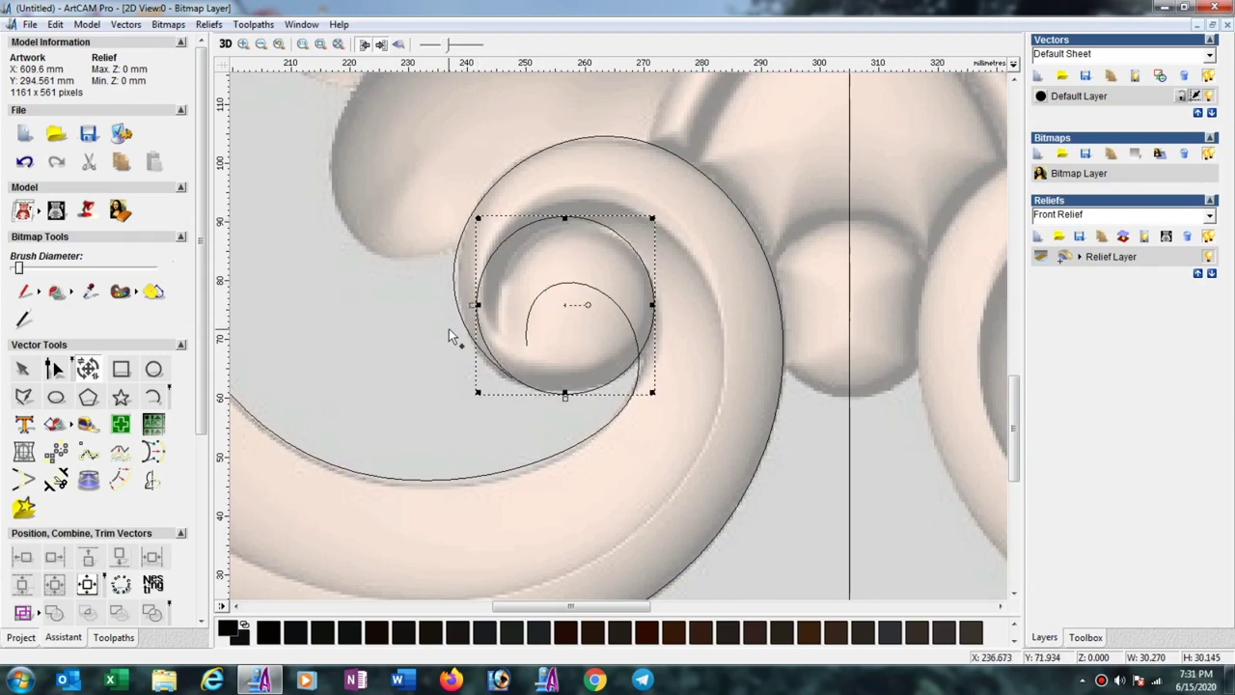
left_click(449, 328)
left_click(492, 350)
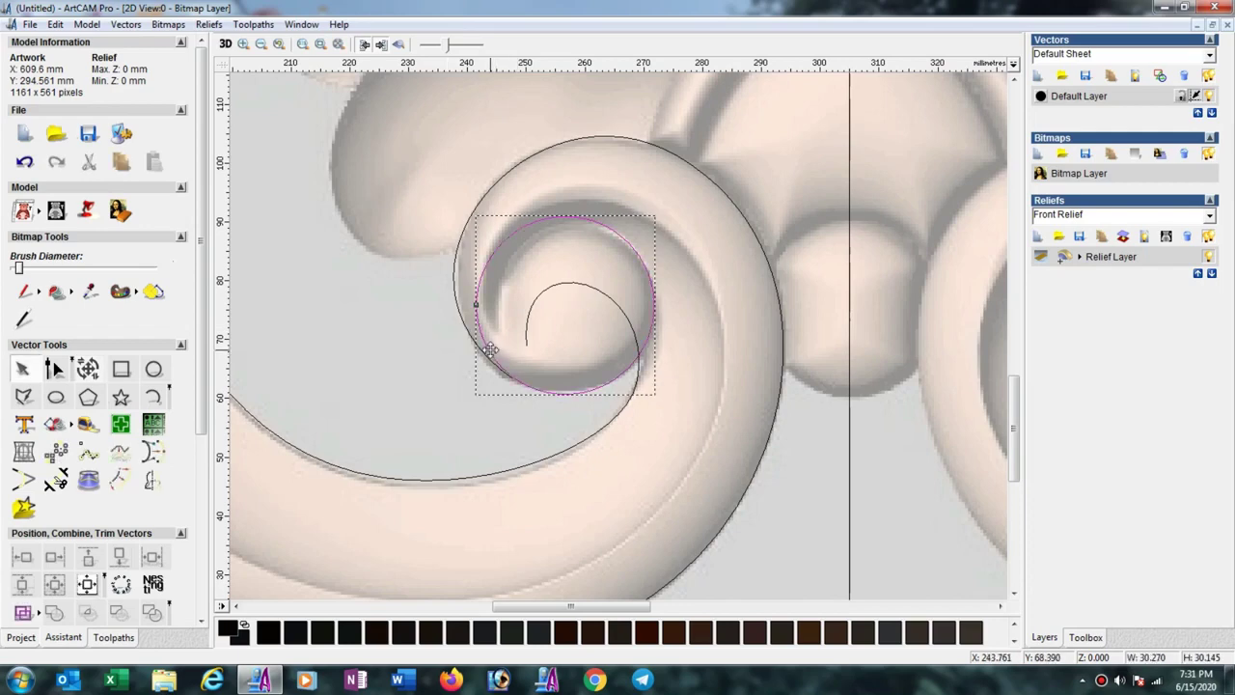
key("Left")
key("Left")
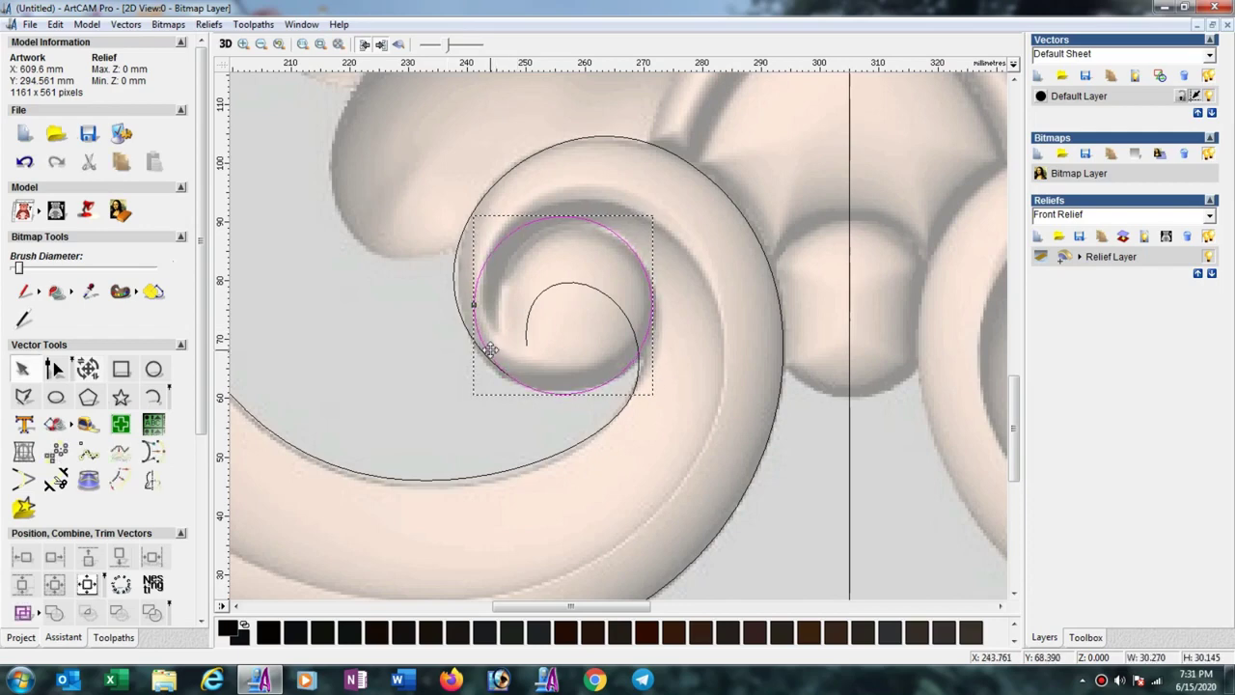
key("Left")
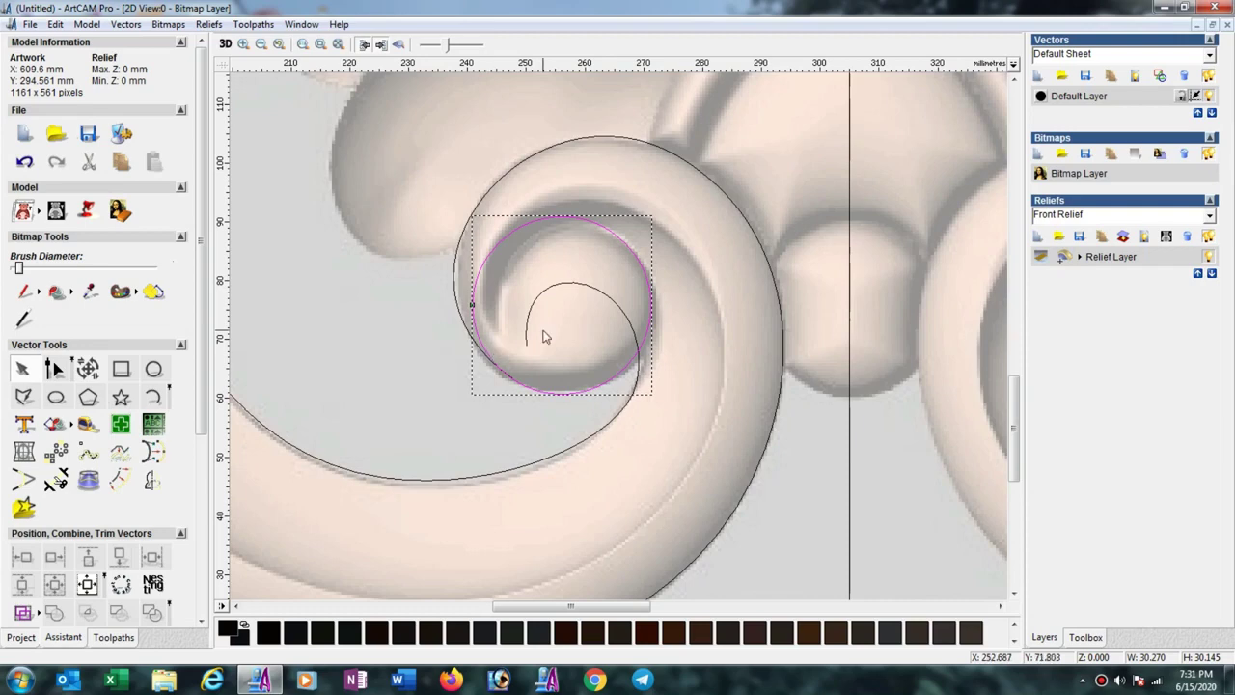
scroll(543, 337, "down", 2)
scroll(568, 328, "down", 2)
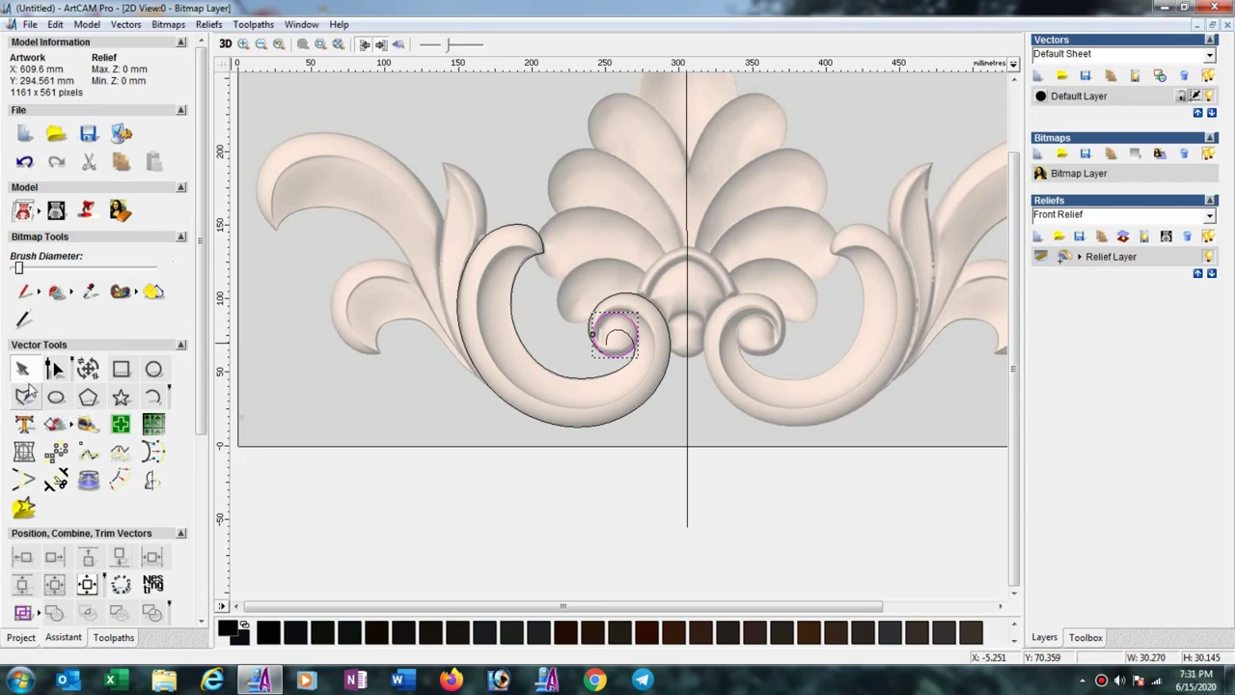
Trace the narrow leaf's edge from tip to base with a four-point open polyline, about 31.5 × 151.2 mm
left_click(22, 368)
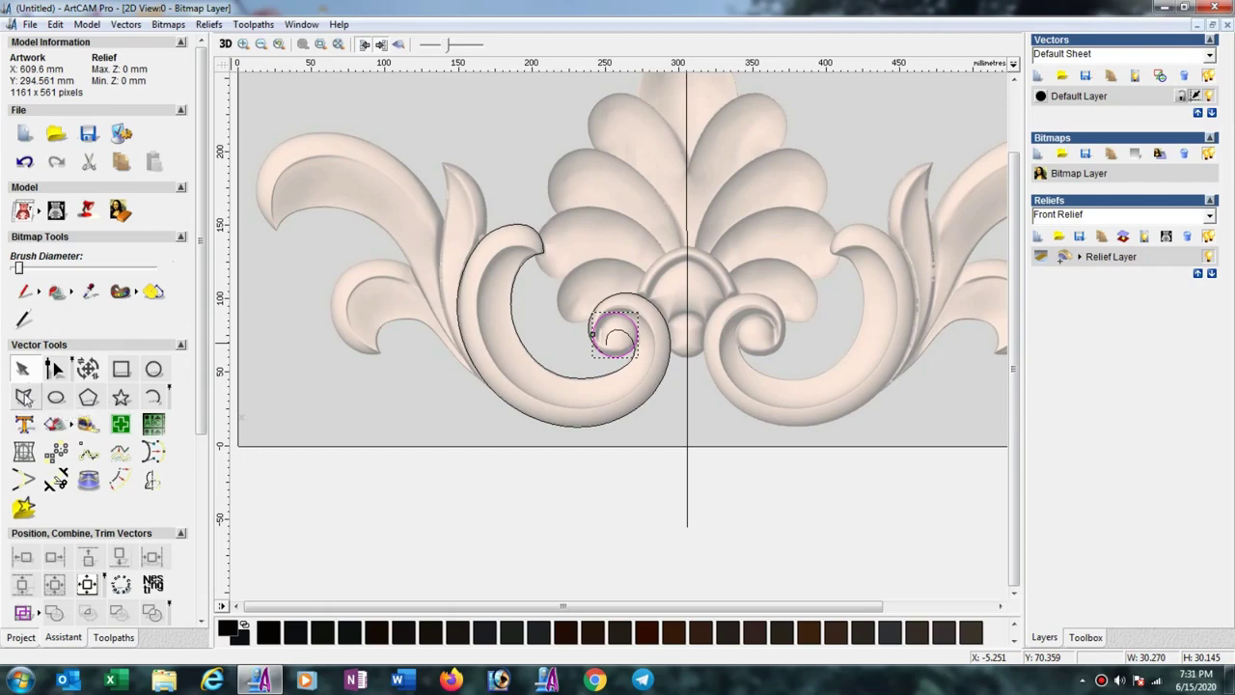
left_click(441, 162)
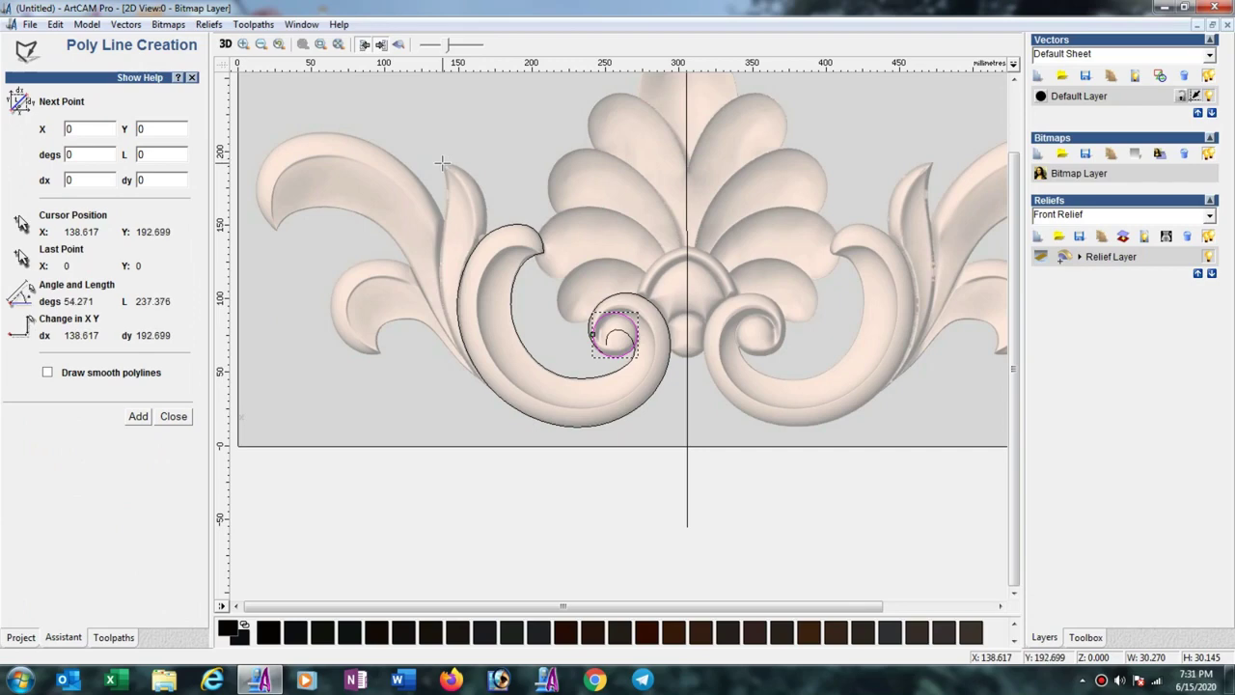
left_click(486, 235)
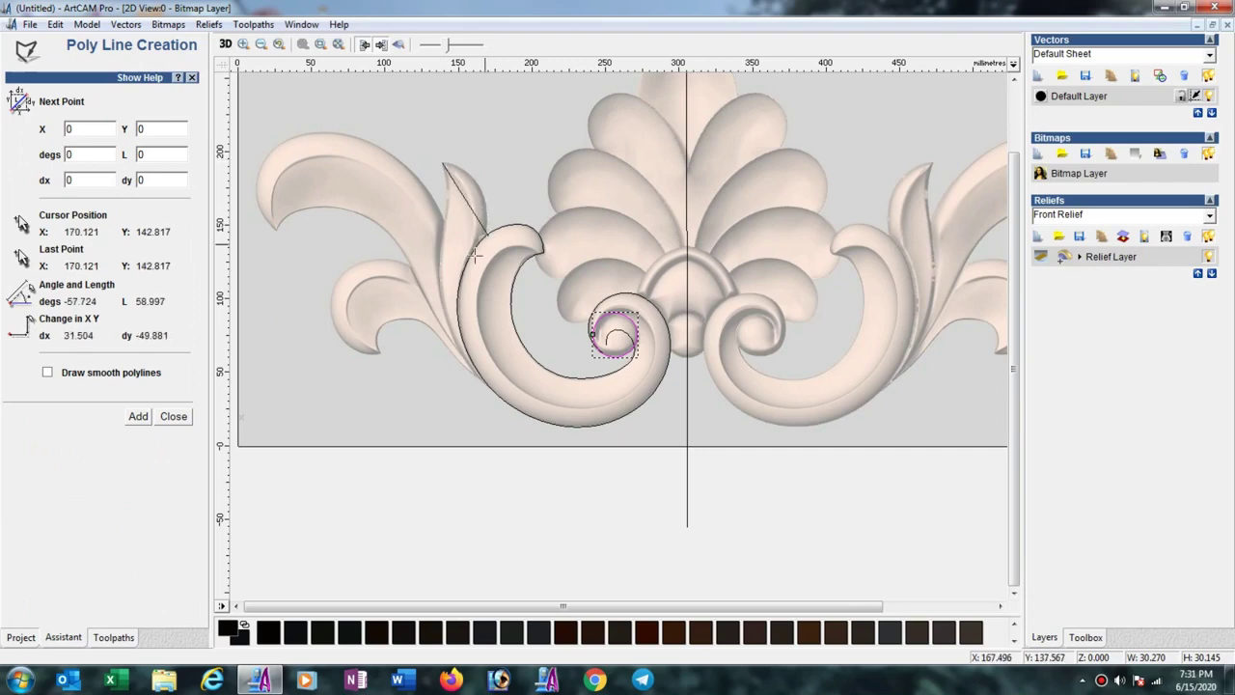
left_click(461, 316)
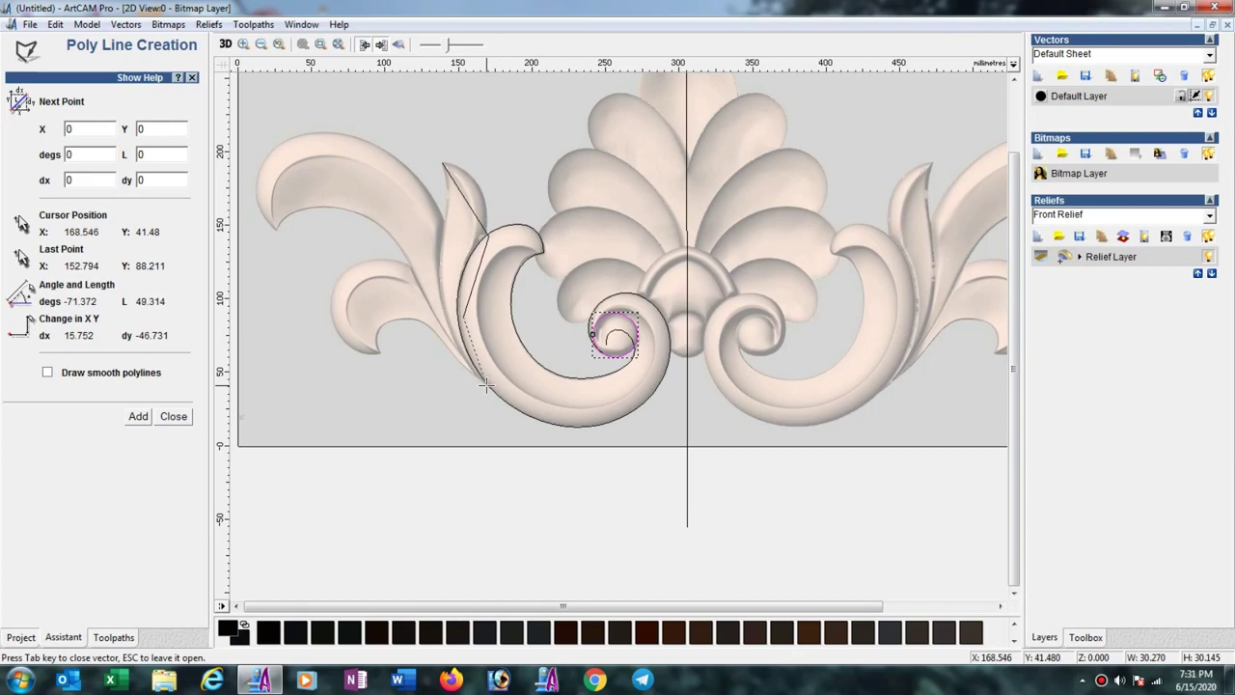
left_click(485, 384)
key("Escape")
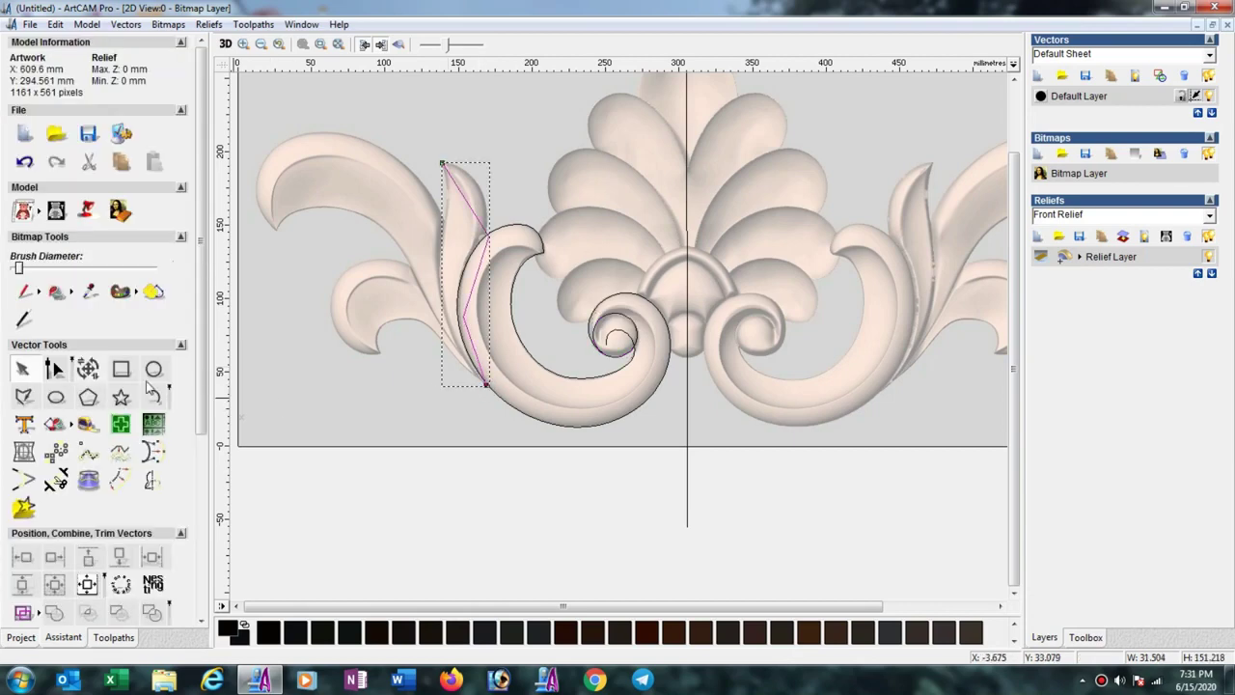
Convert all of the traced leaf polyline's spans into smooth bezier curves
left_click(55, 369)
left_click_drag(411, 133, 538, 405)
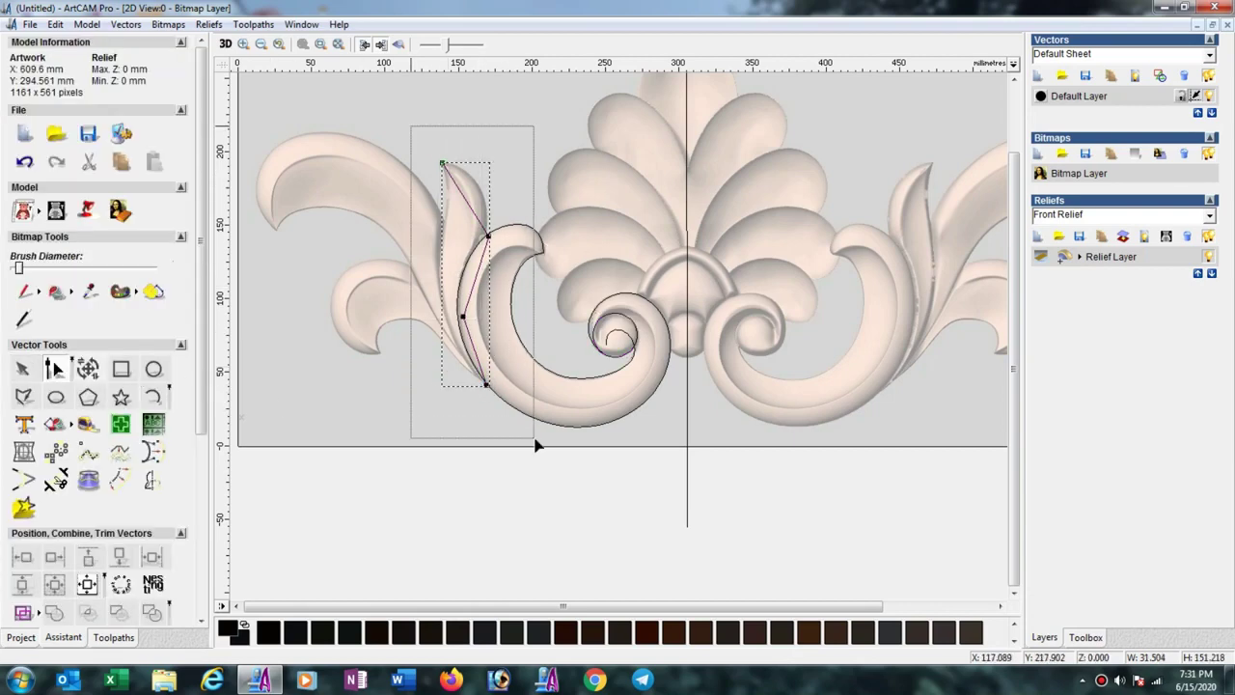
key("b")
key("s")
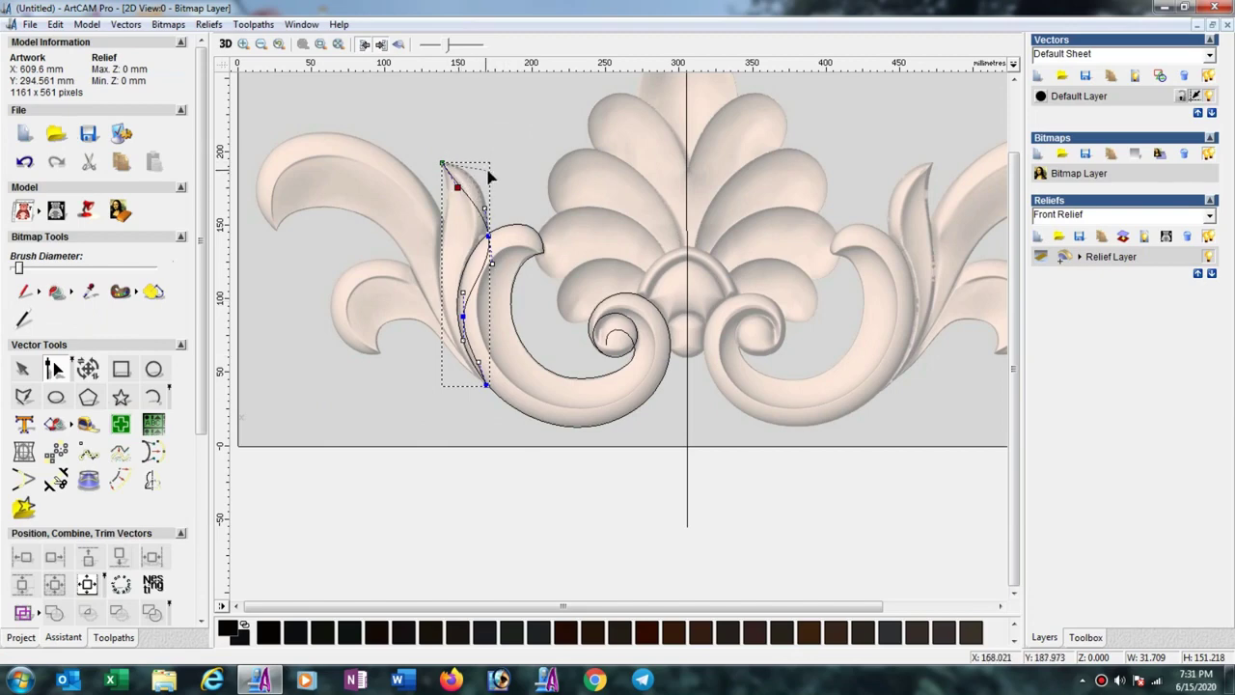
Bend the upper and middle spans to follow the narrow leaf's right edge
left_click_drag(490, 177, 485, 198)
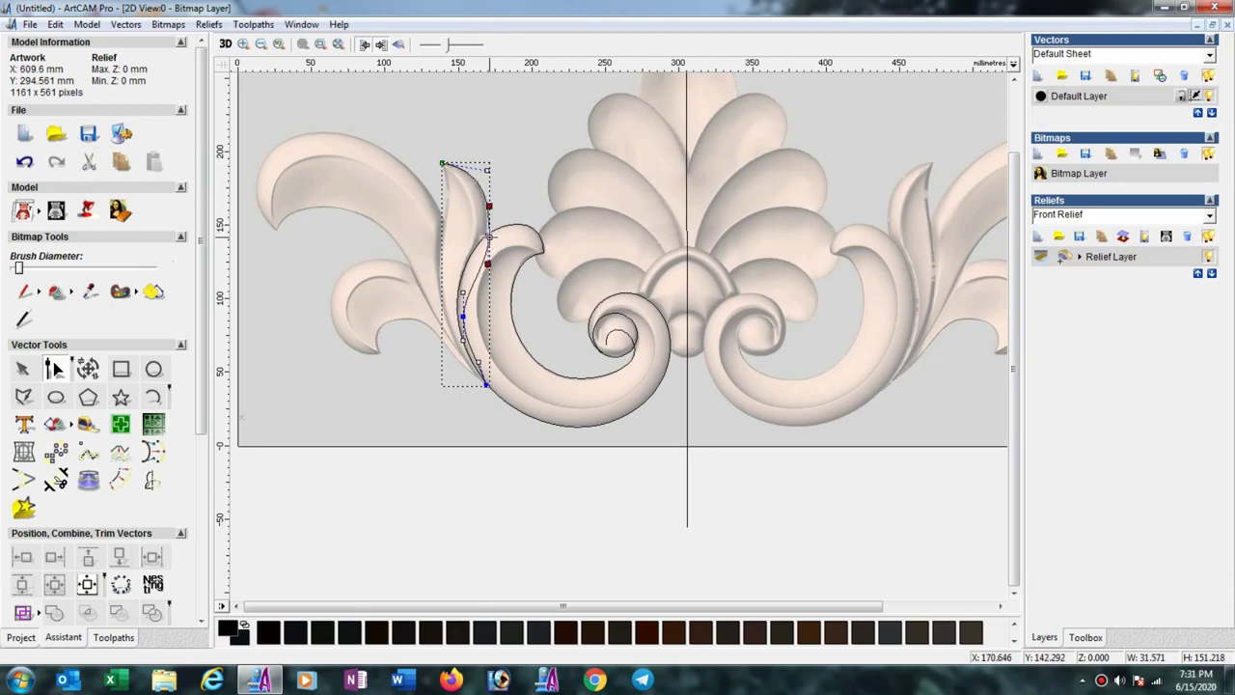
left_click_drag(490, 238, 487, 241)
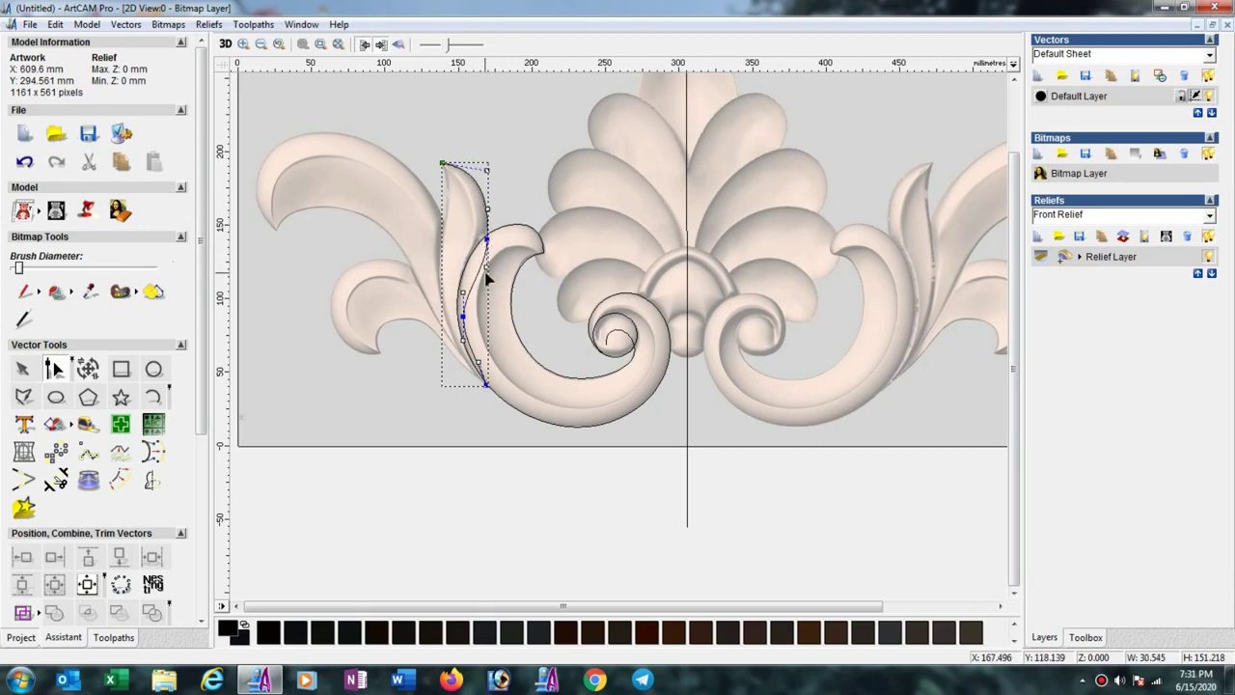
scroll(483, 261, "up", 2)
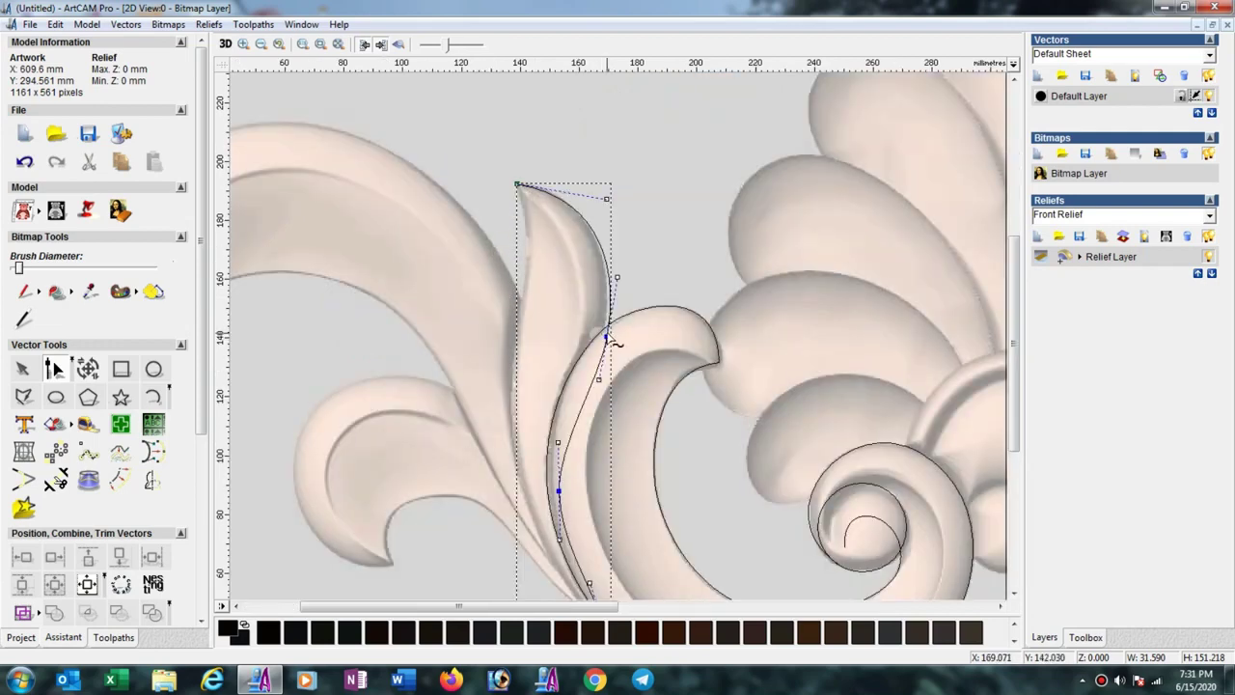
left_click_drag(607, 337, 602, 338)
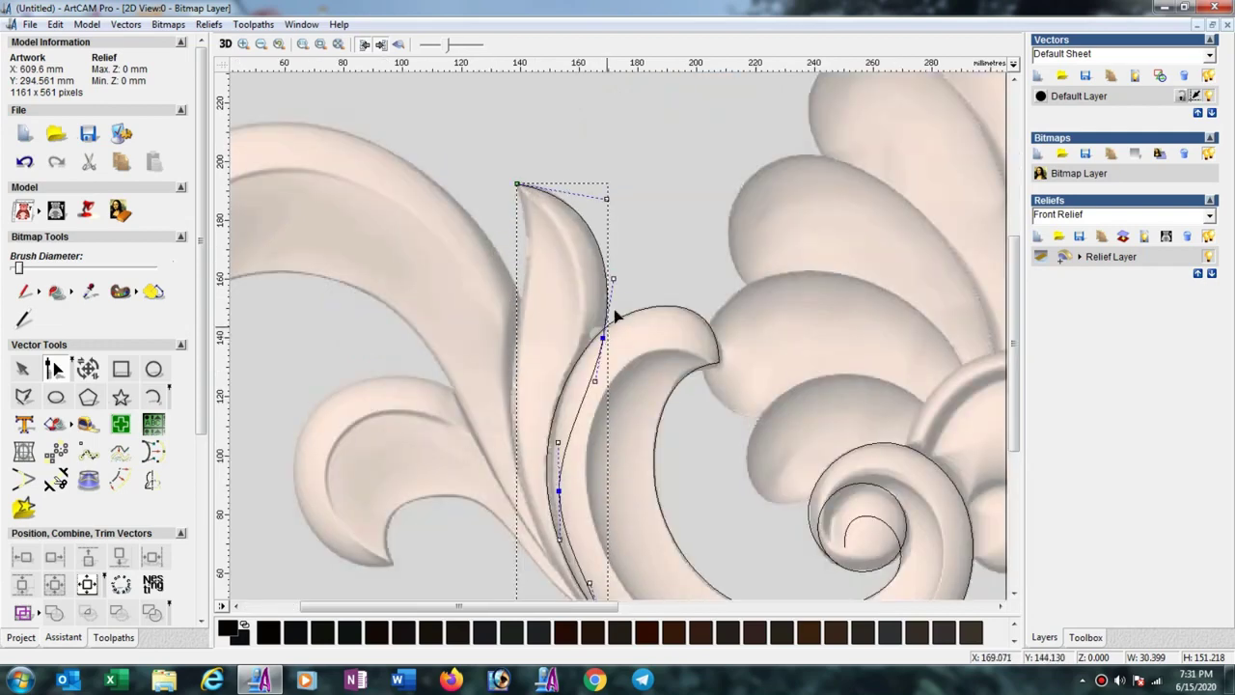
key("F4")
scroll(485, 378, "up", 2)
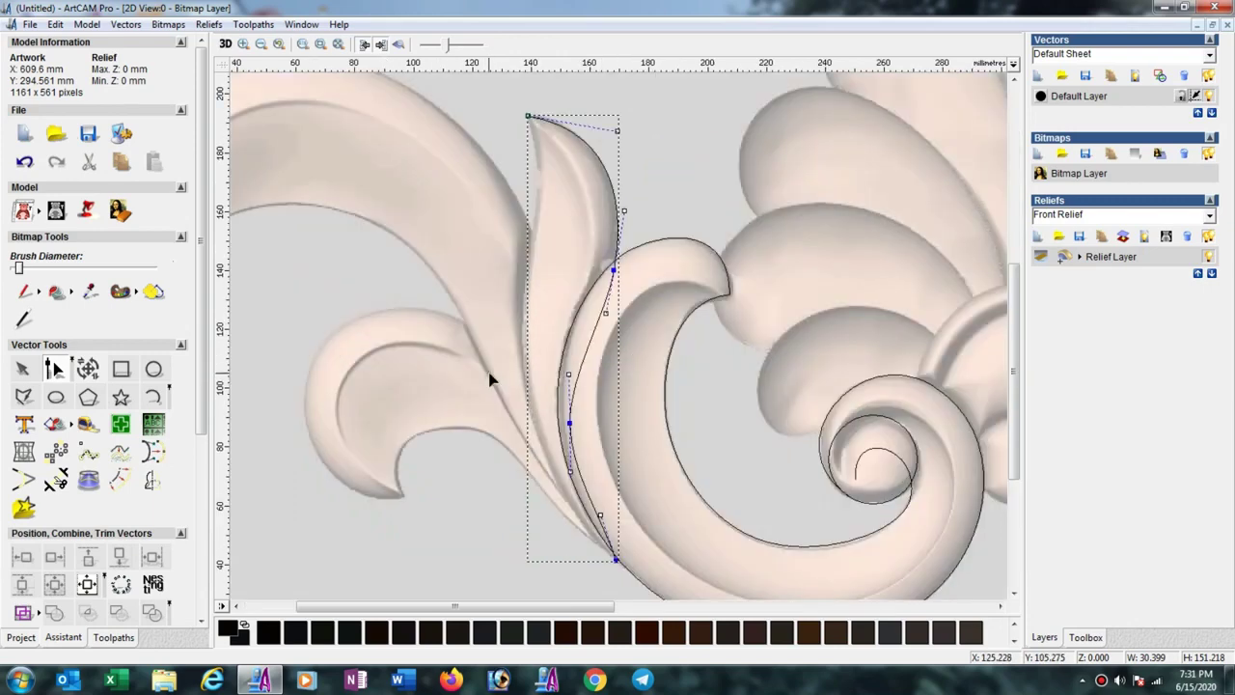
left_click_drag(568, 373, 571, 356)
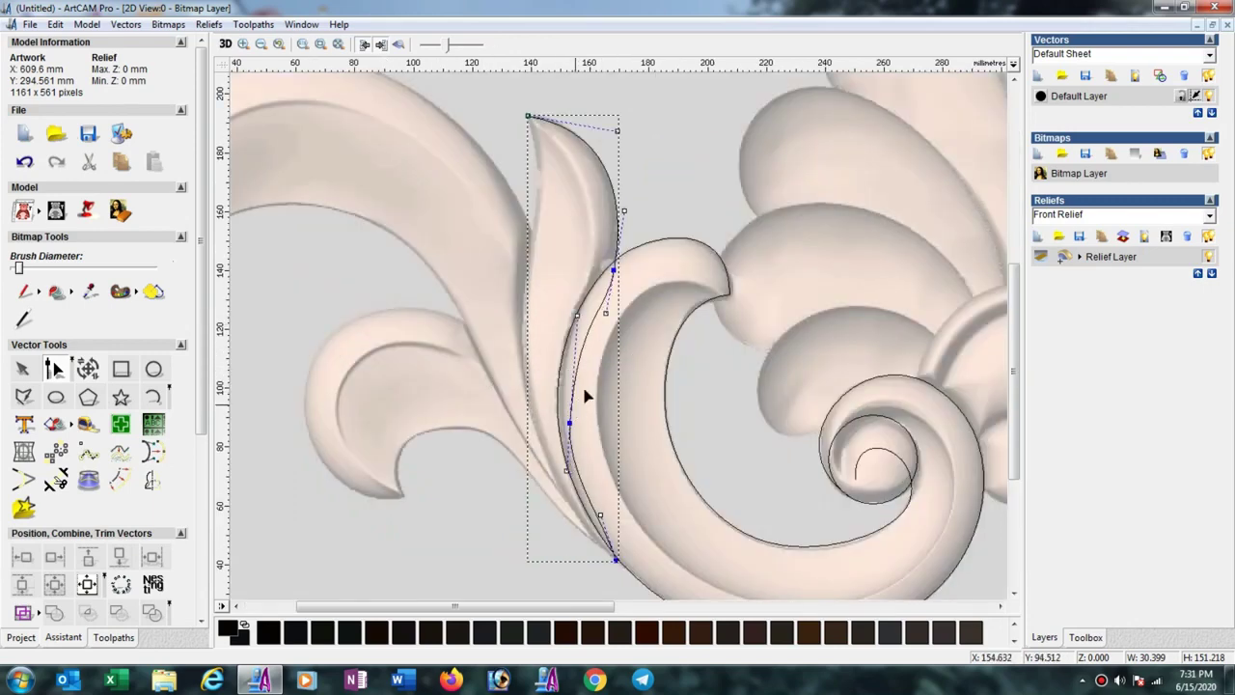
left_click_drag(606, 312, 606, 307)
Fit the lower span and end node onto the leaf base, giving a 32.6 × 152.1 mm curve
left_click_drag(566, 471, 572, 474)
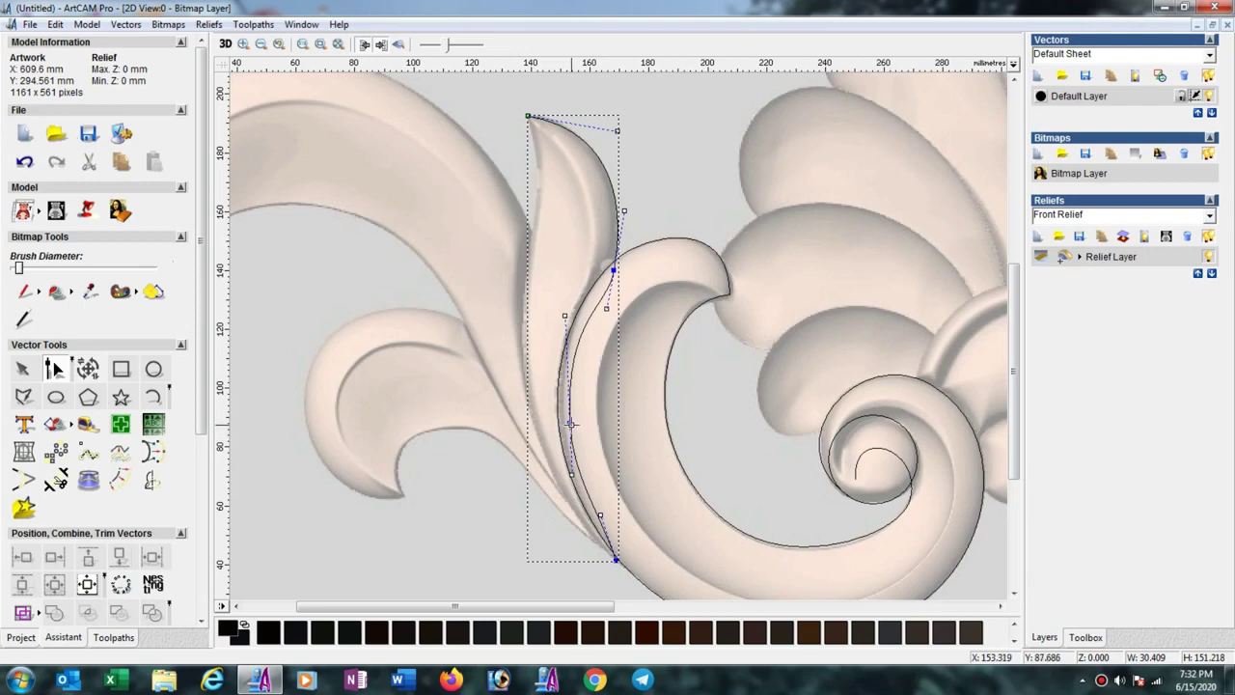
left_click_drag(570, 423, 573, 432)
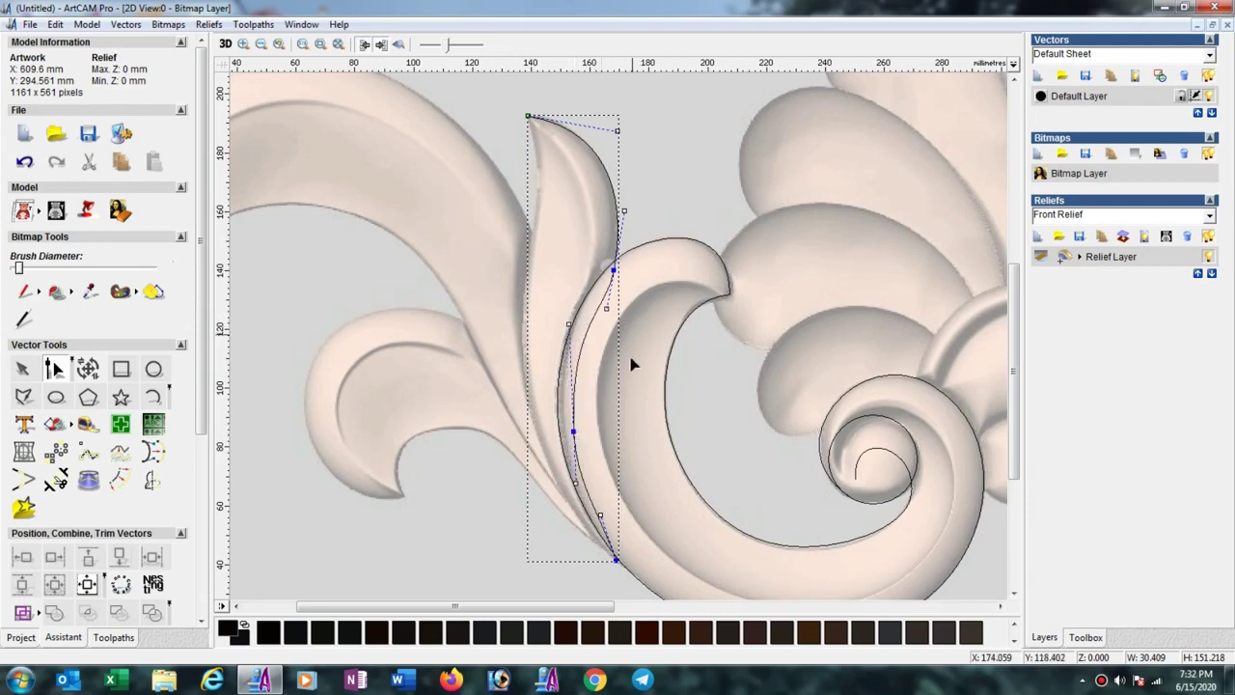
scroll(624, 518, "up", 3)
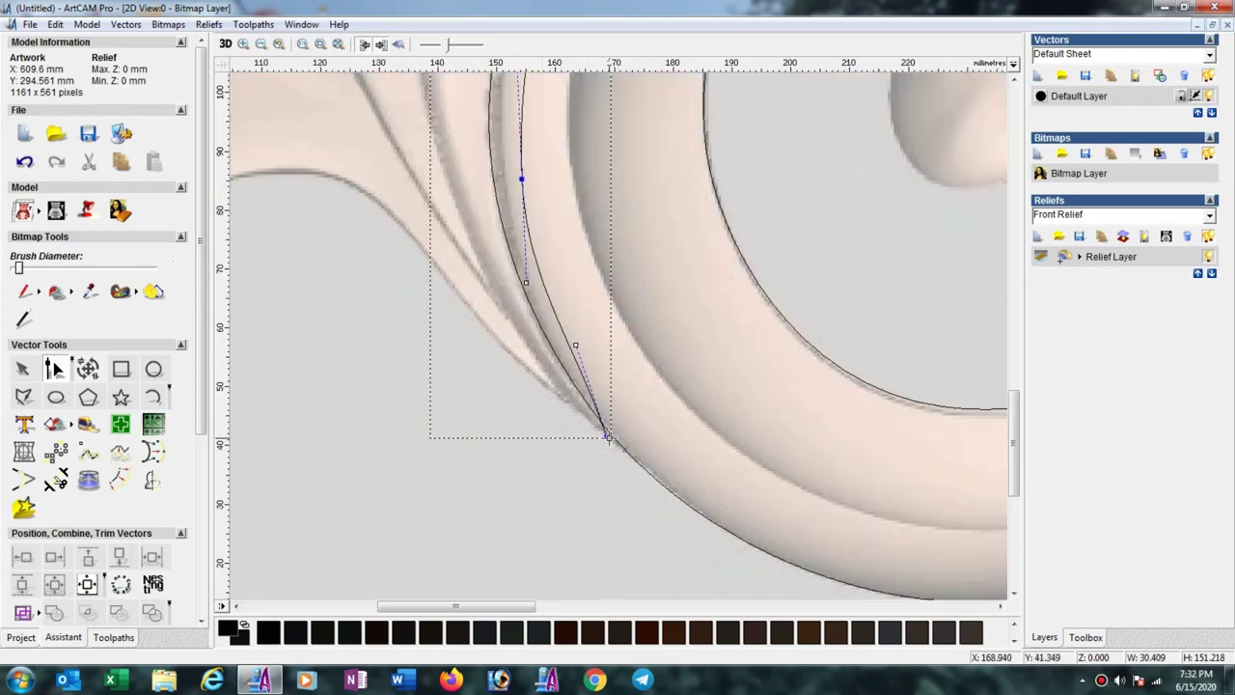
left_click(606, 435)
left_click_drag(621, 439, 623, 442)
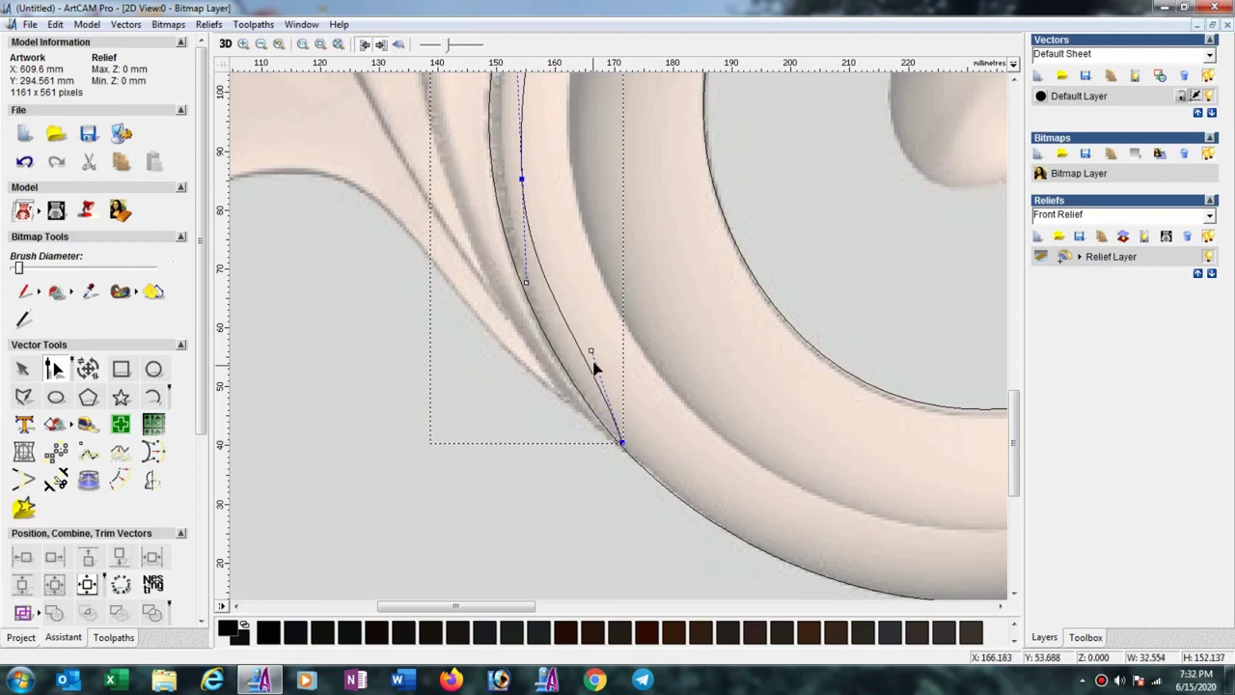
left_click_drag(592, 351, 567, 365)
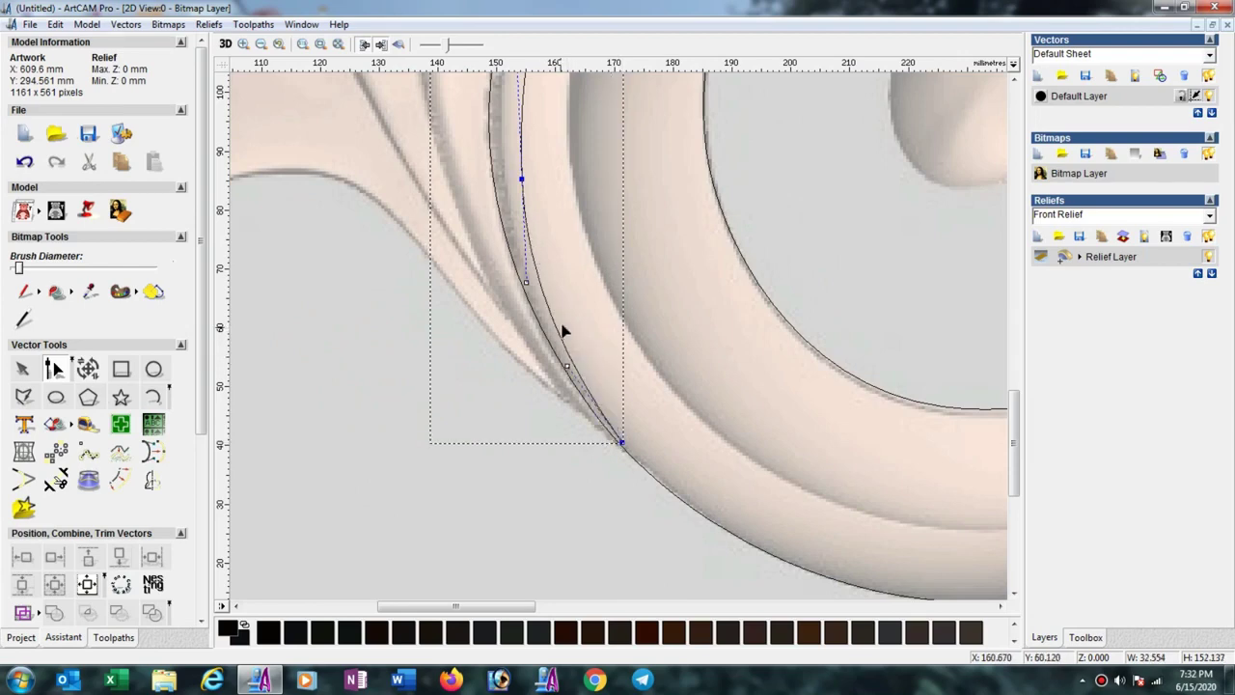
scroll(634, 287, "down", 2)
scroll(633, 286, "down", 2)
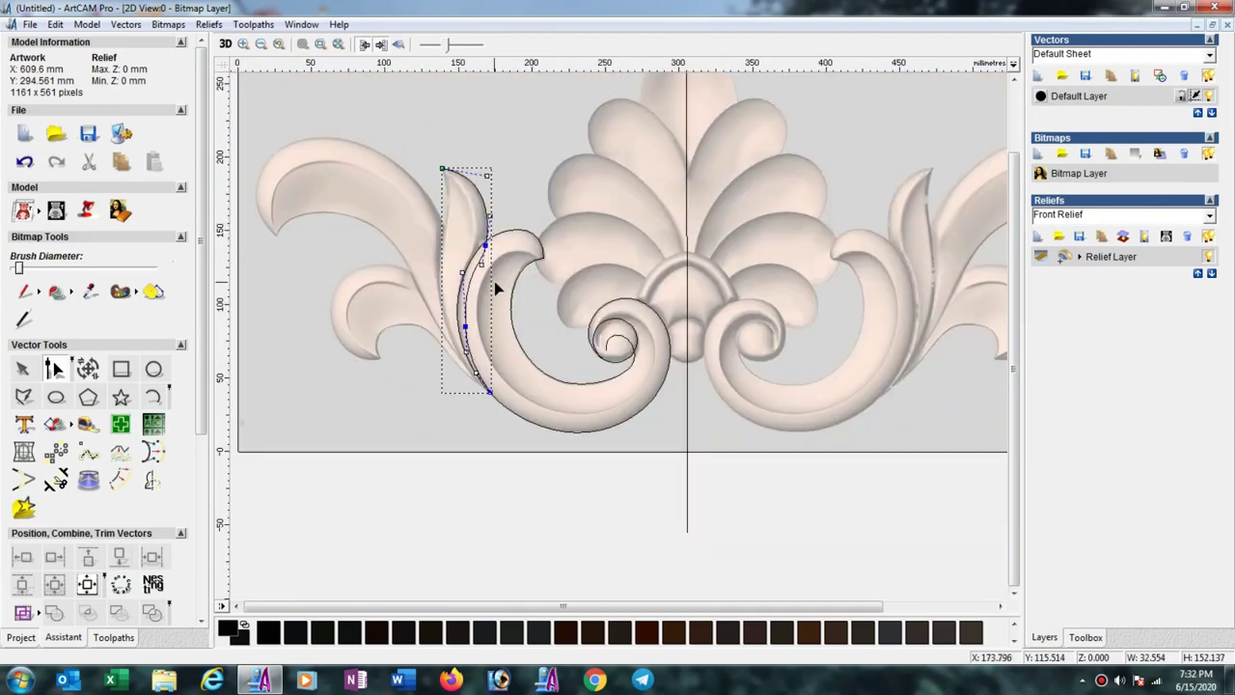
left_click(24, 397)
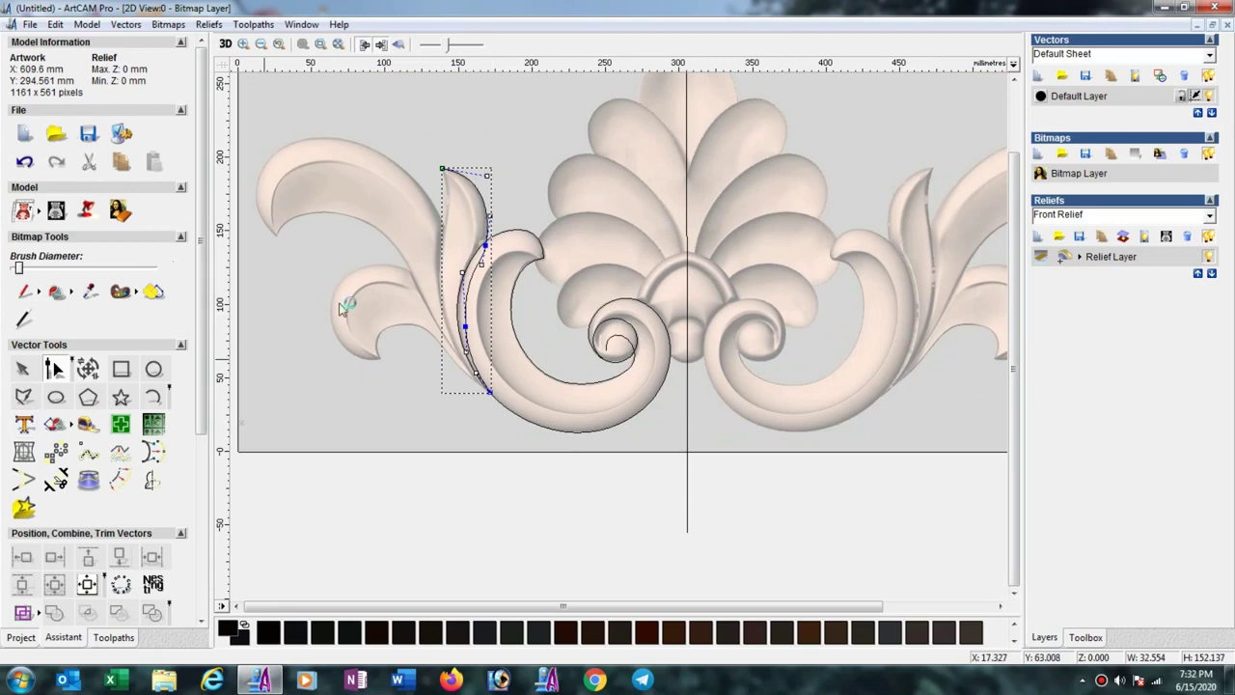
Draw an open four-point polyline from the leaf tip down the left edge to the base
left_click(443, 168)
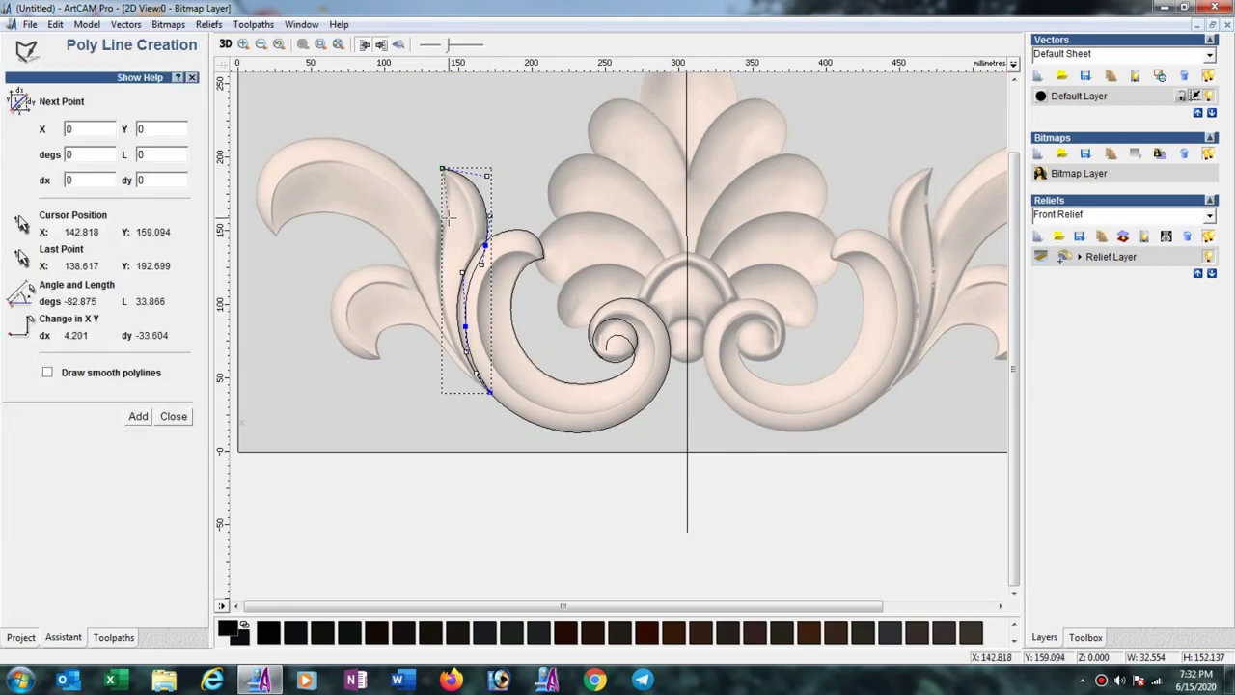
left_click(449, 220)
left_click(438, 299)
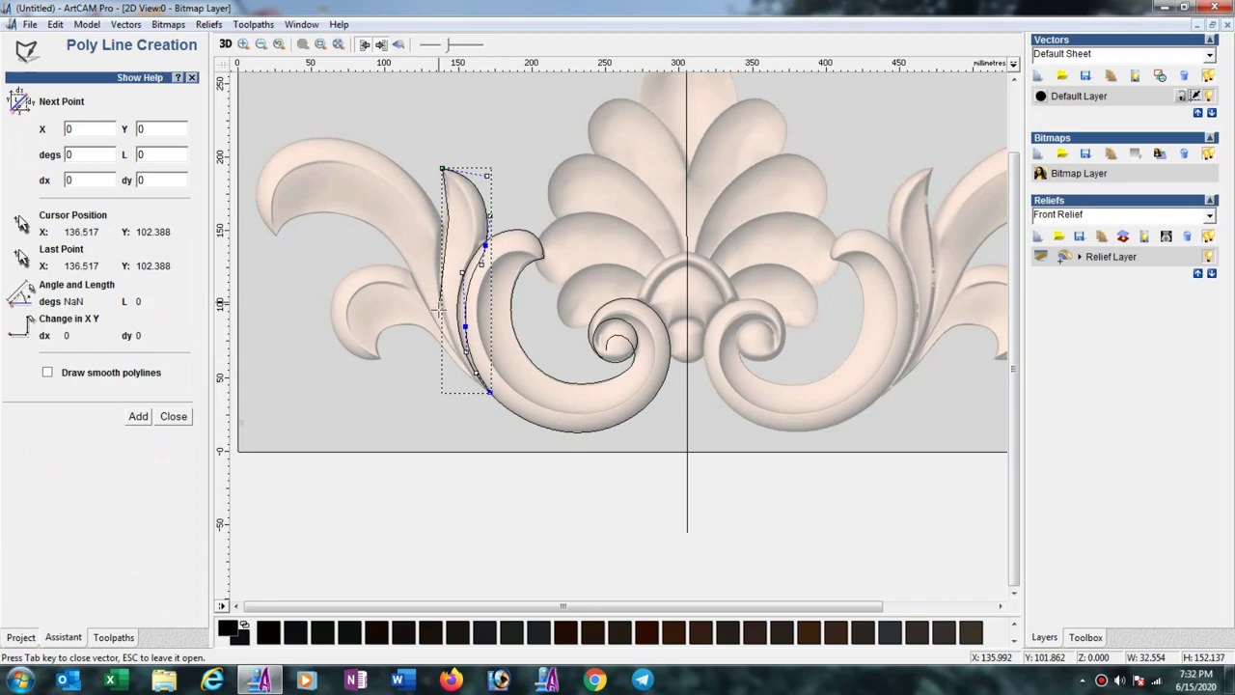
left_click(489, 391)
key("Escape")
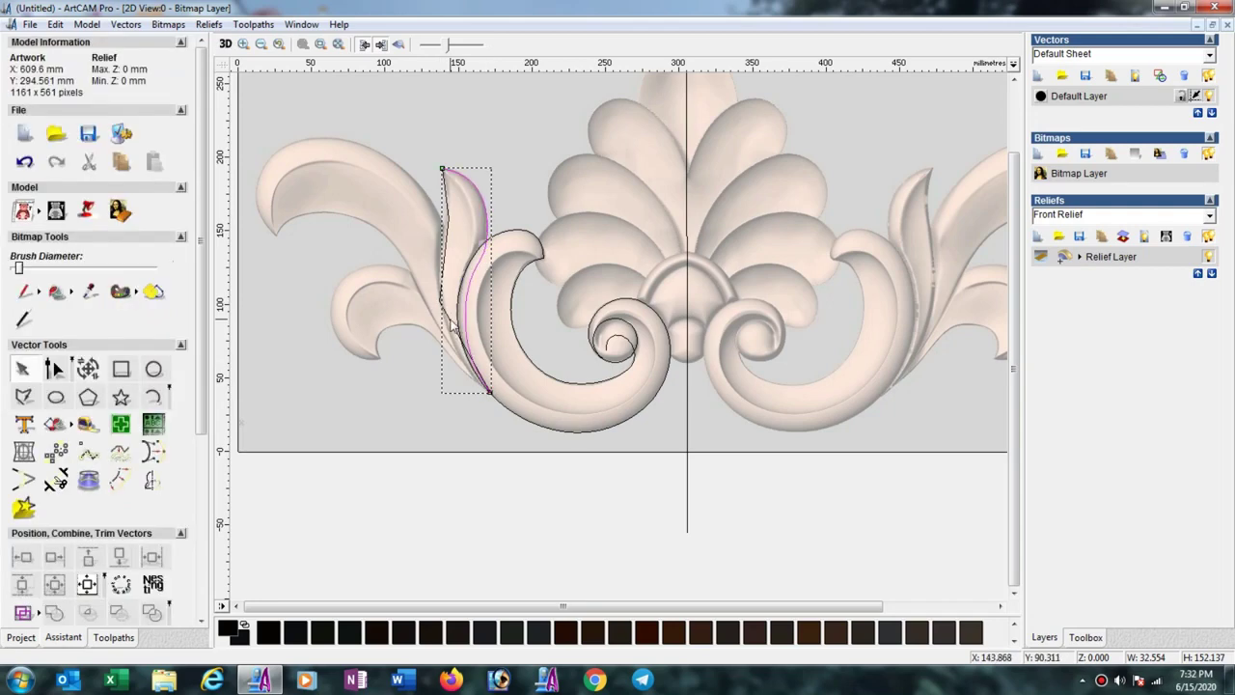
left_click(449, 326)
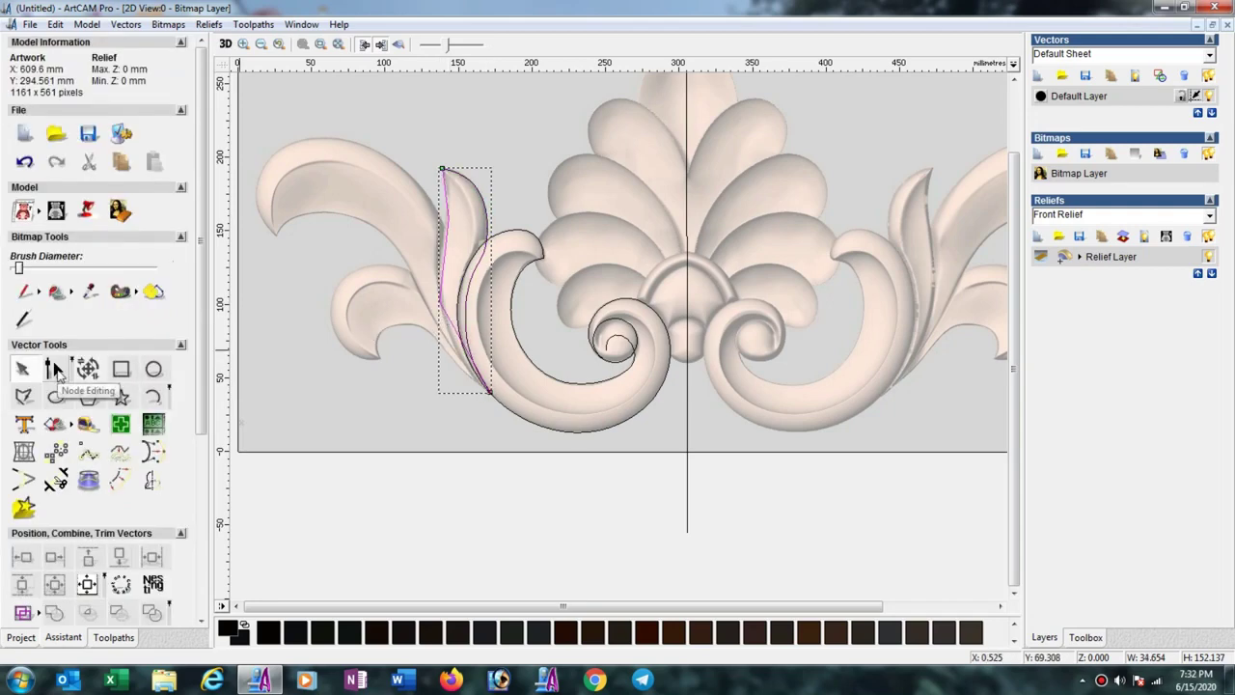
Select all the new polyline's nodes and reshape its top toward the leaf tip
left_click(53, 369)
left_click_drag(349, 143, 517, 461)
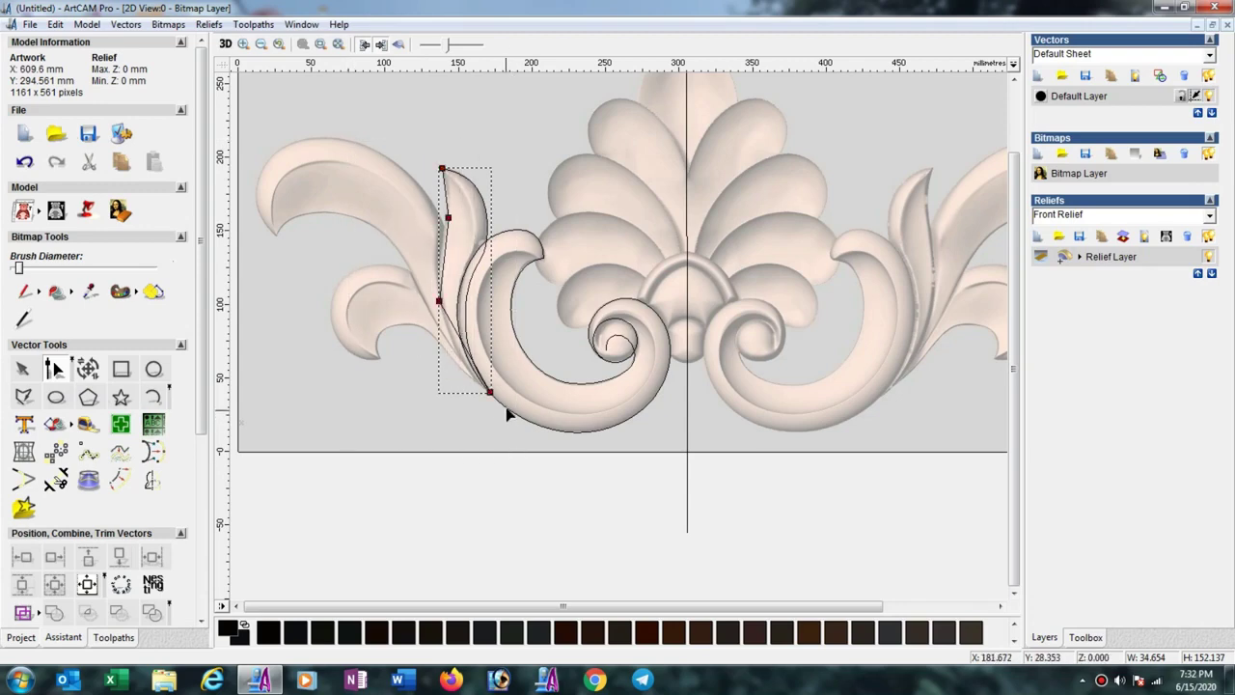
scroll(469, 353, "up", 1)
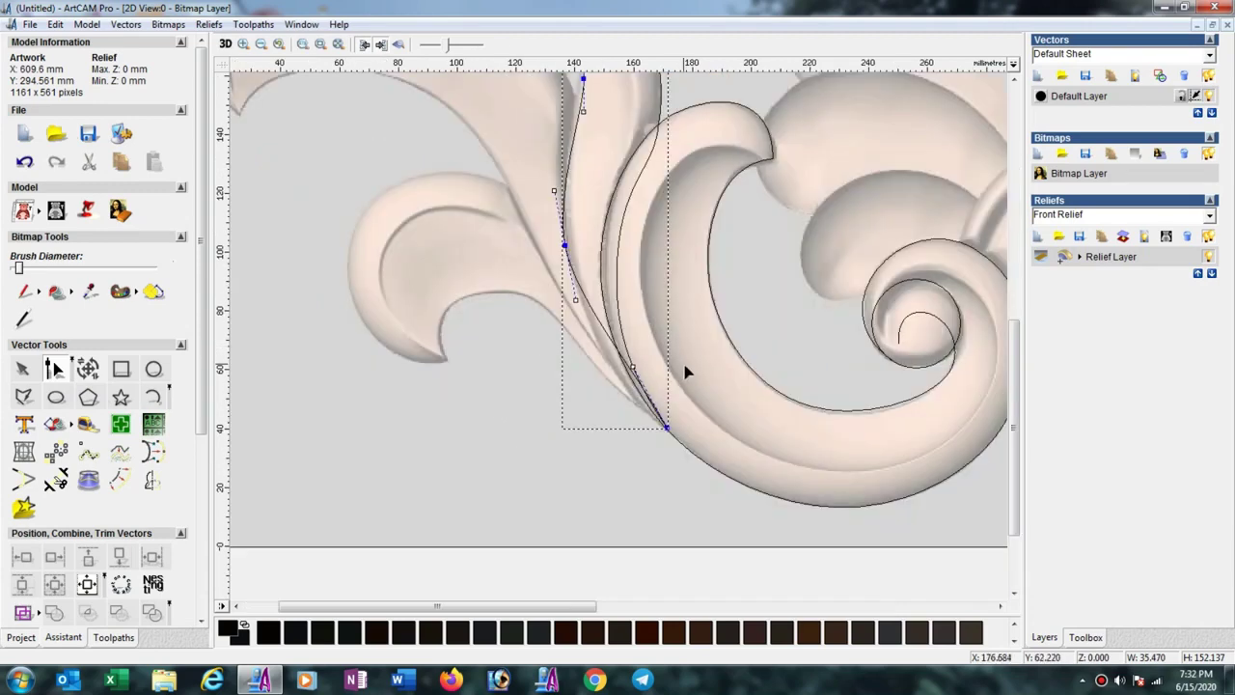
left_click(632, 367)
scroll(608, 188, "down", 1)
scroll(447, 336, "up", 1)
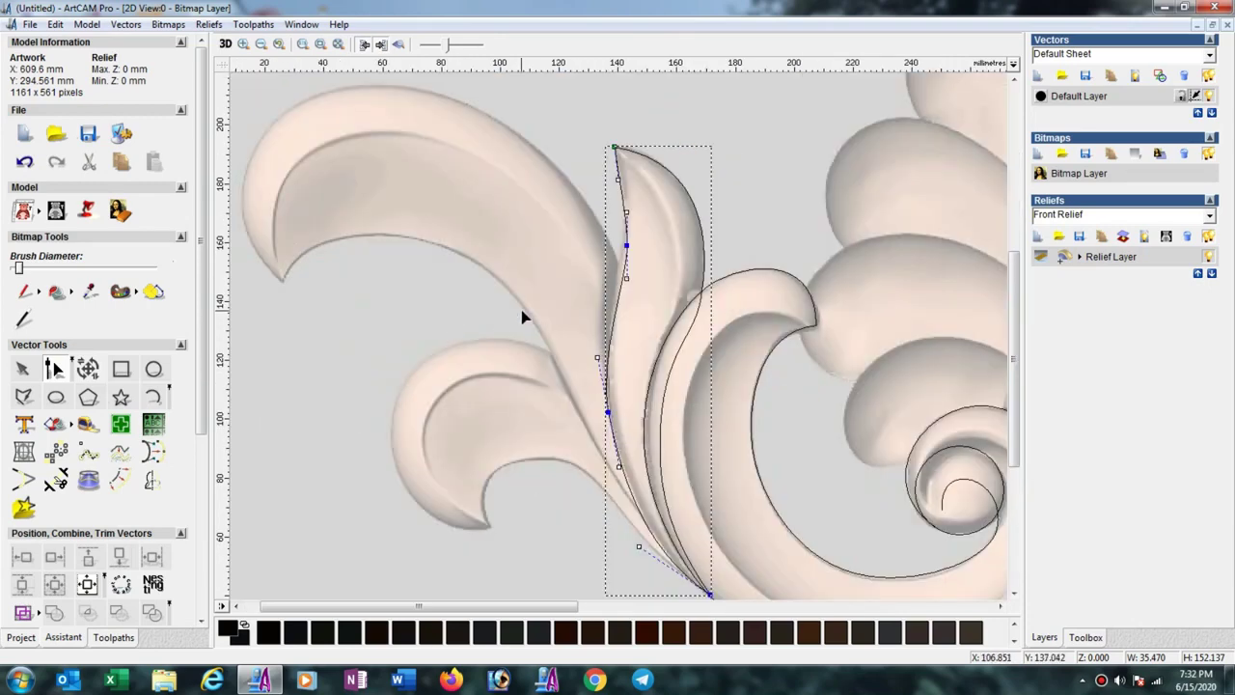
left_click(626, 279)
left_click_drag(626, 279, 636, 213)
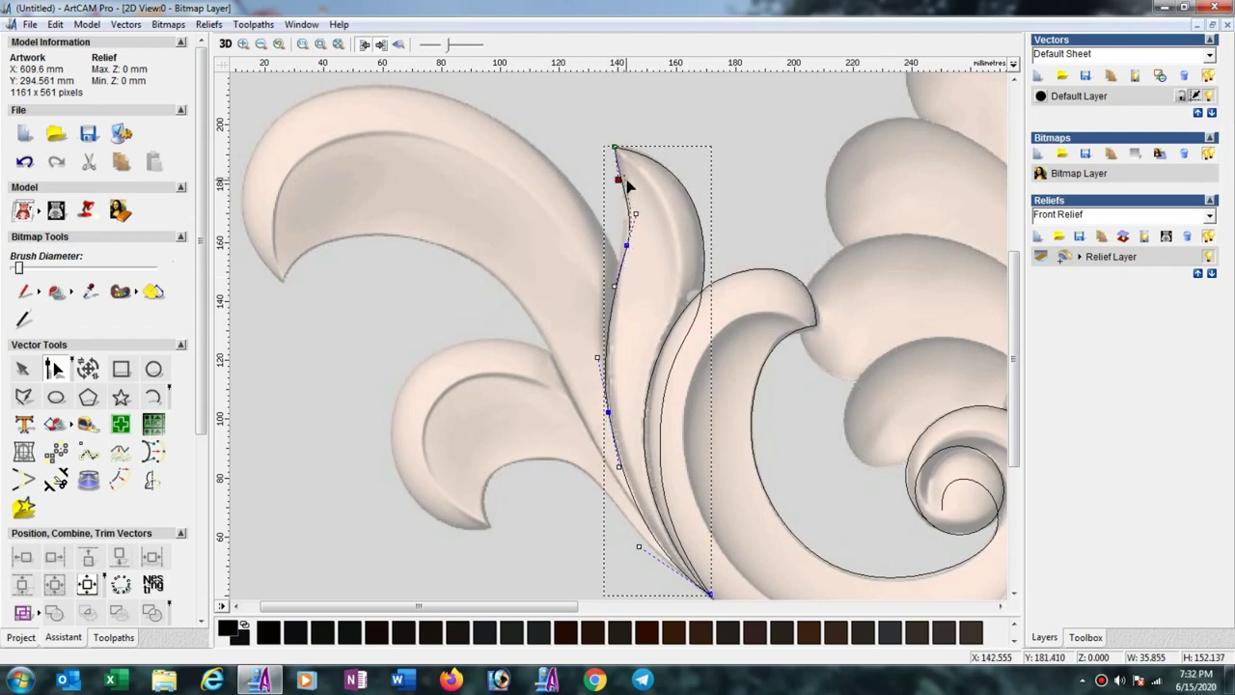
left_click_drag(618, 179, 625, 180)
Adjust the remaining nodes and handles so the curve hugs the left edge, about 34.9 × 152.1 mm
left_click_drag(627, 246, 628, 217)
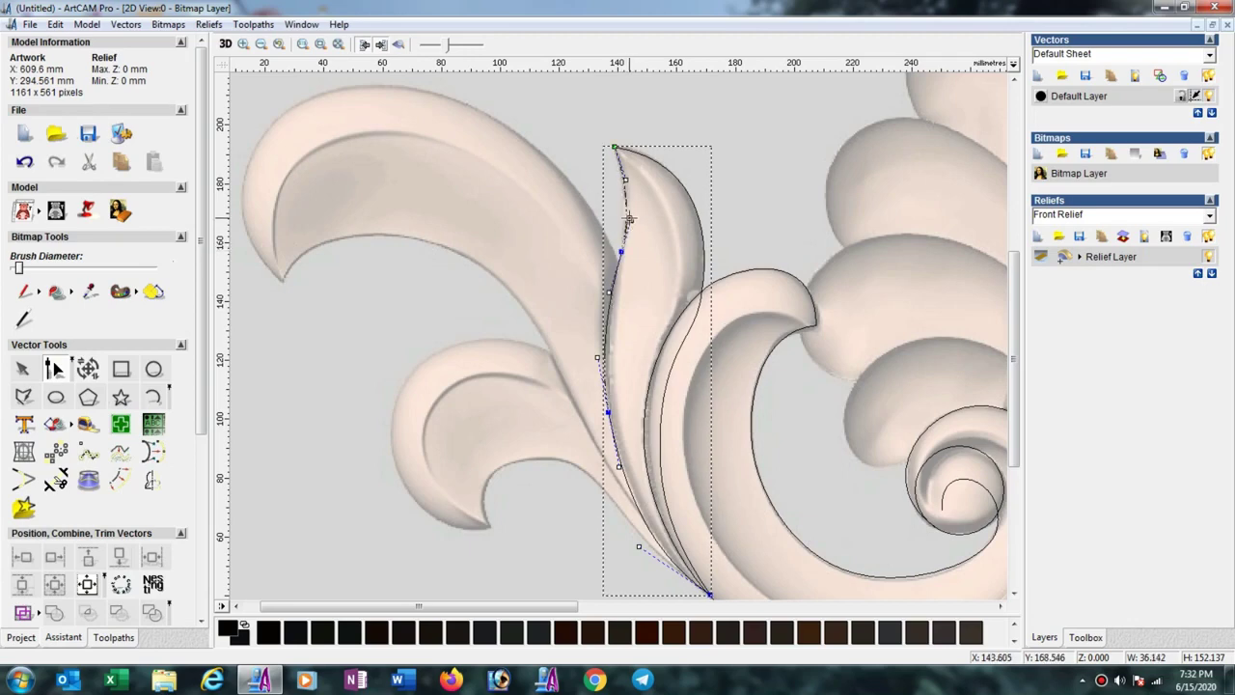
left_click_drag(608, 412, 610, 416)
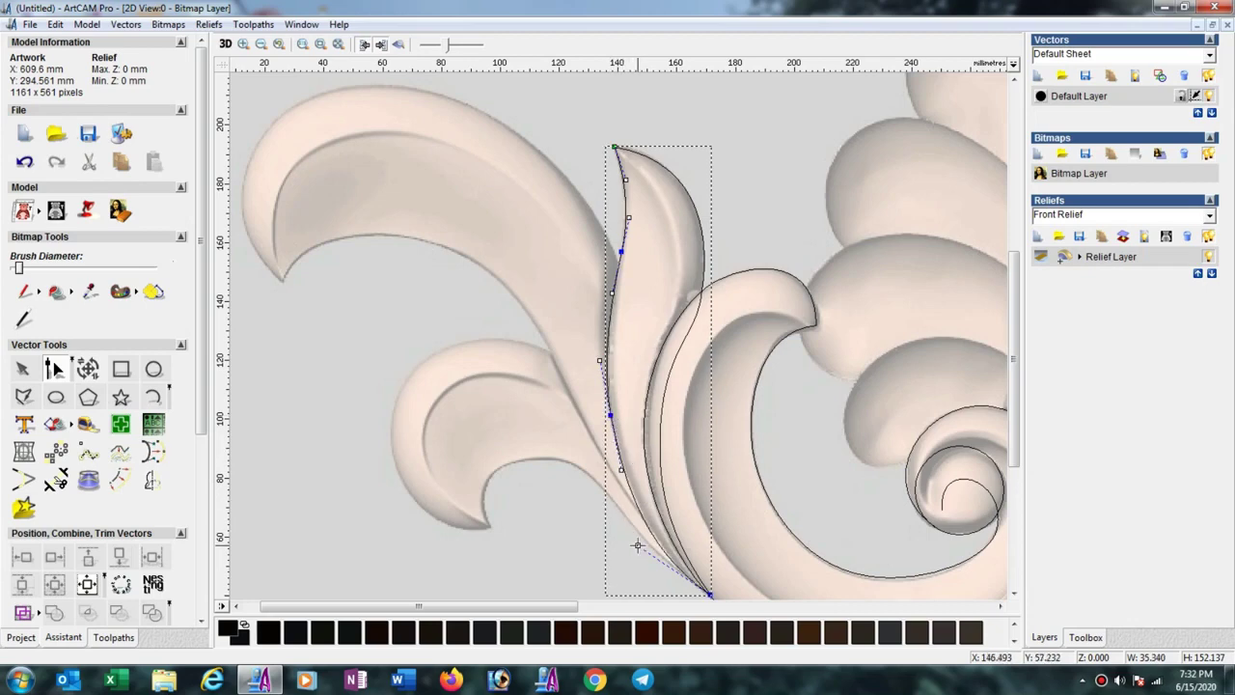
left_click_drag(637, 545, 640, 548)
left_click_drag(622, 469, 619, 467)
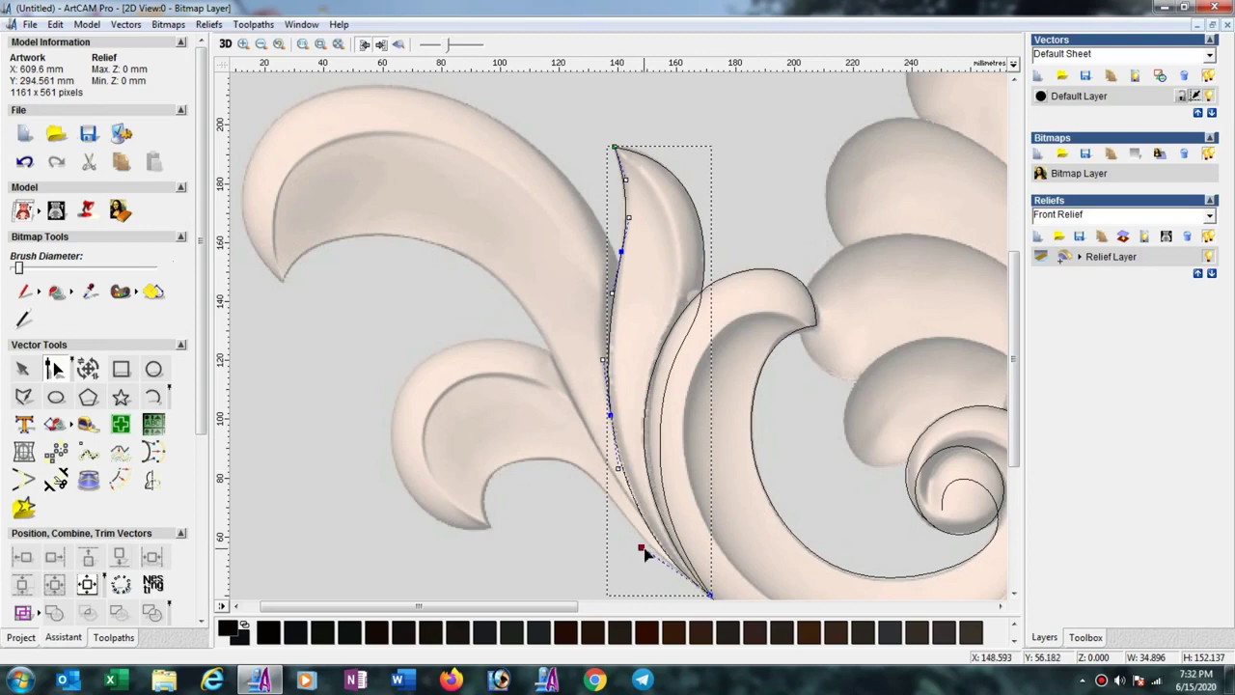
scroll(608, 430, "down", 1)
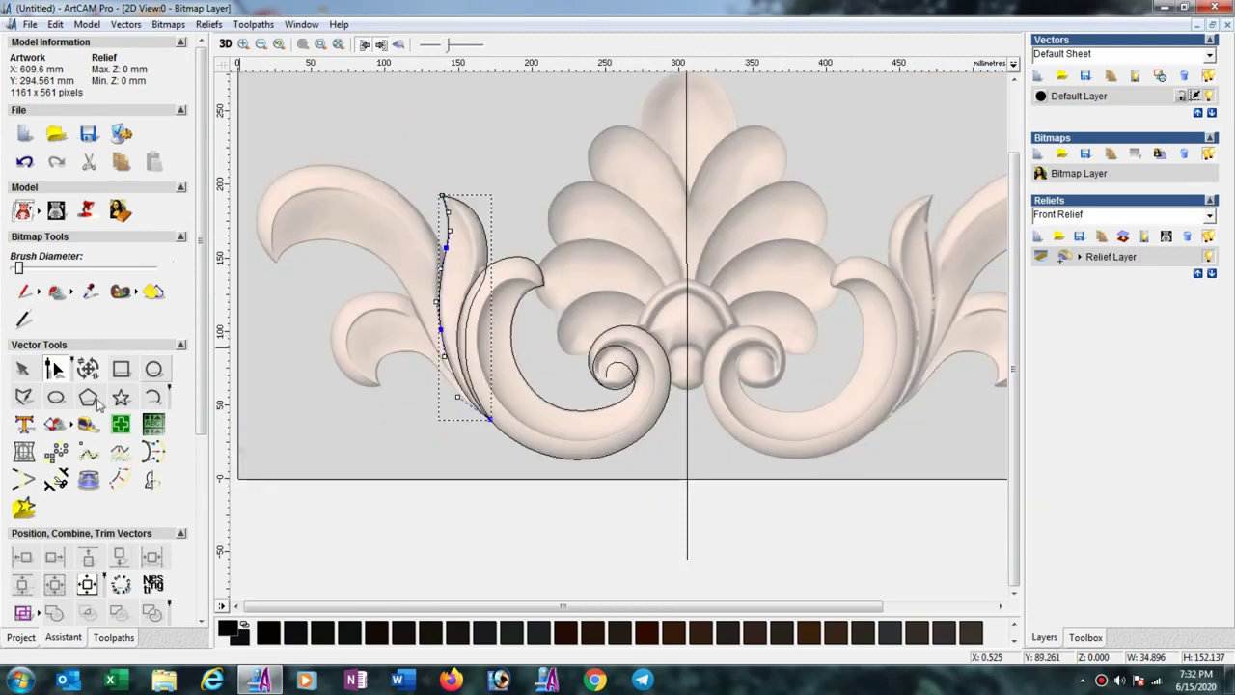
Draw an open four-point polyline along the far-left leaf from tip over the top to base
left_click(24, 396)
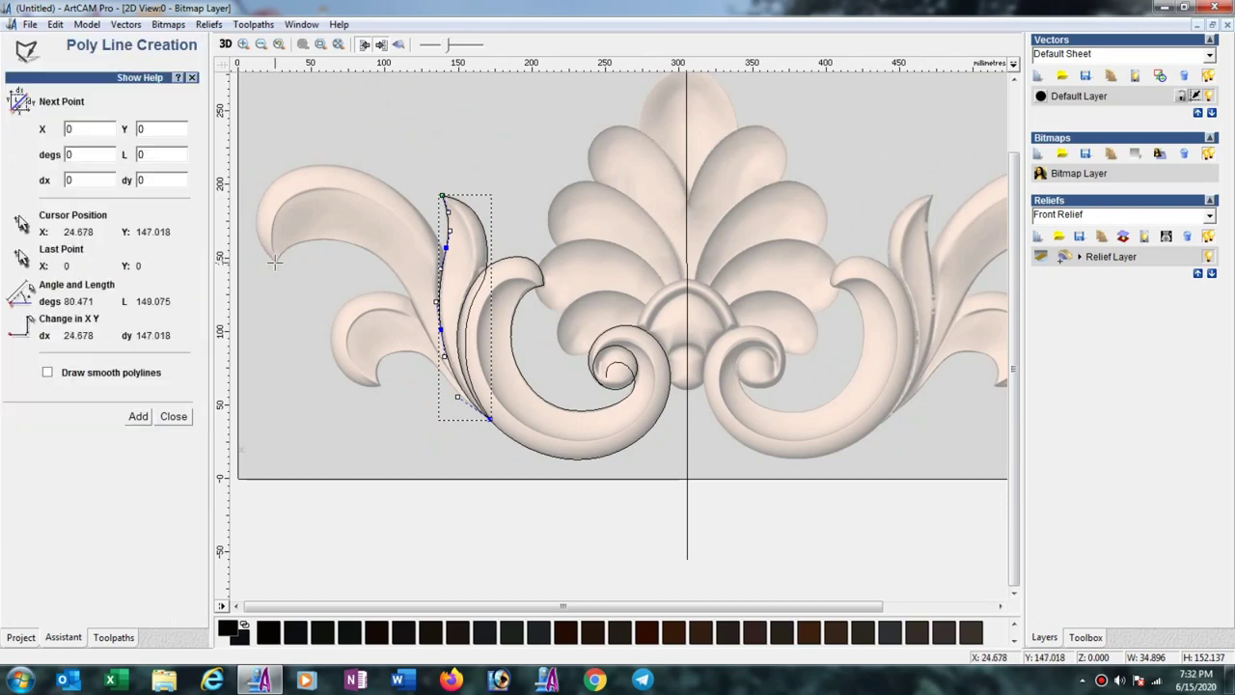
left_click(275, 261)
left_click(289, 170)
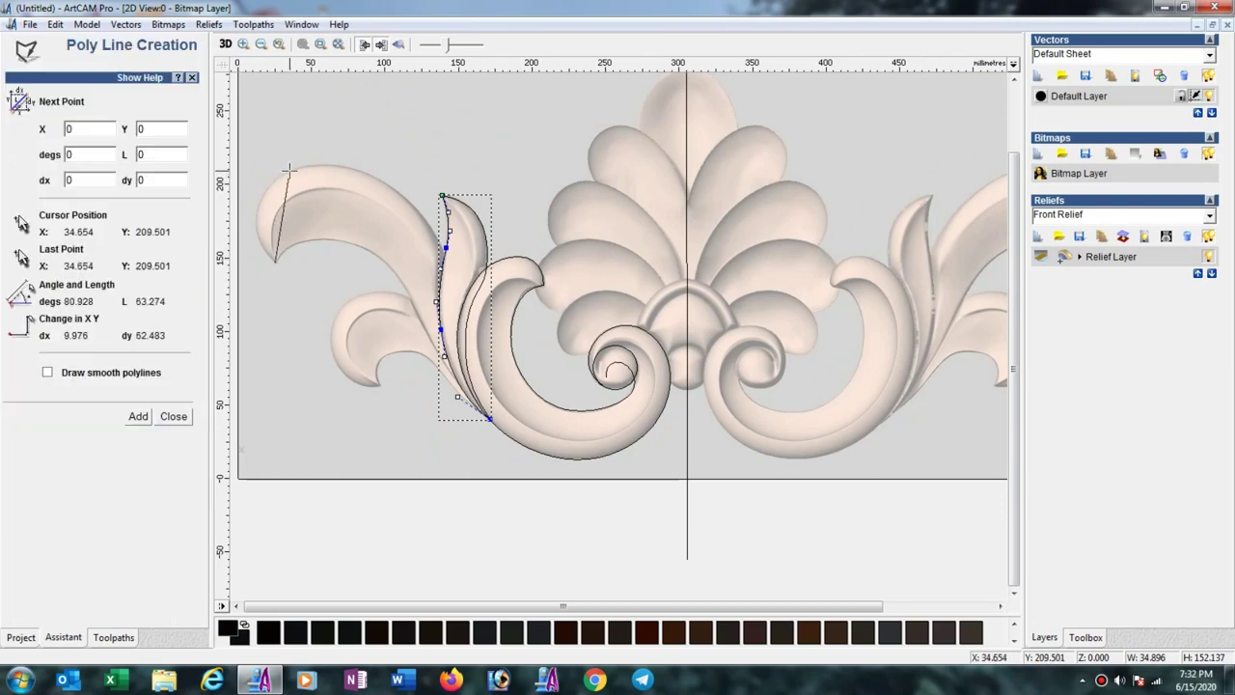
left_click(408, 199)
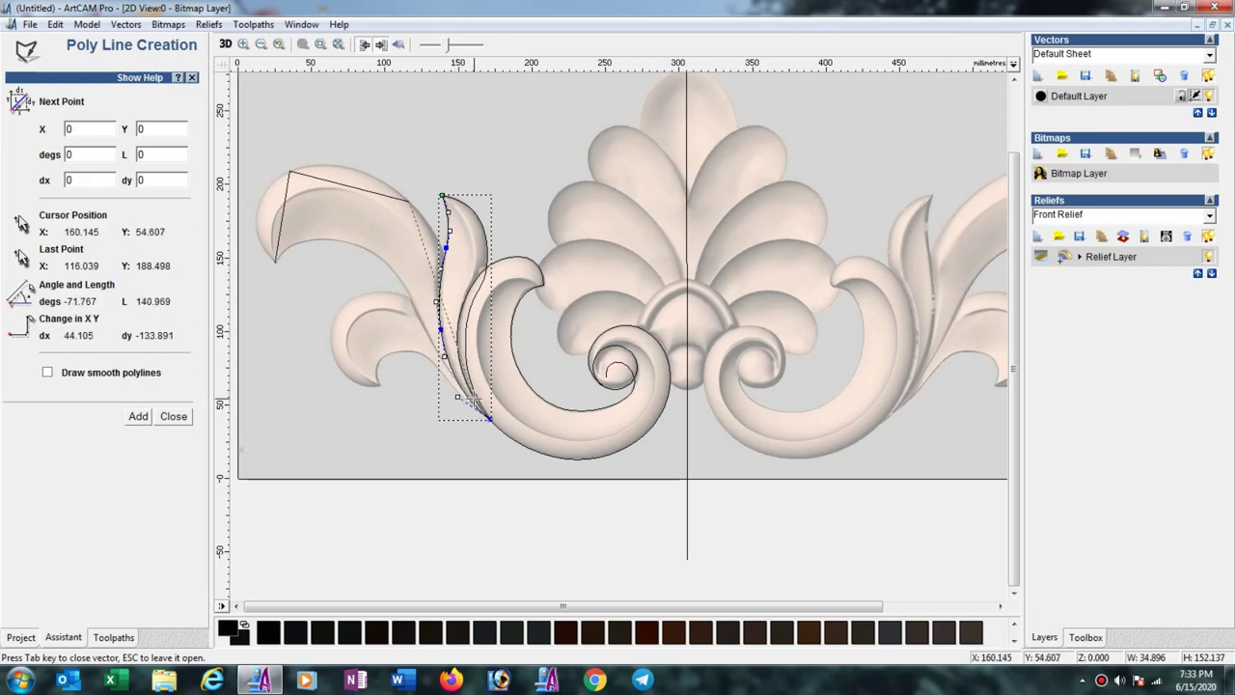
left_click(463, 388)
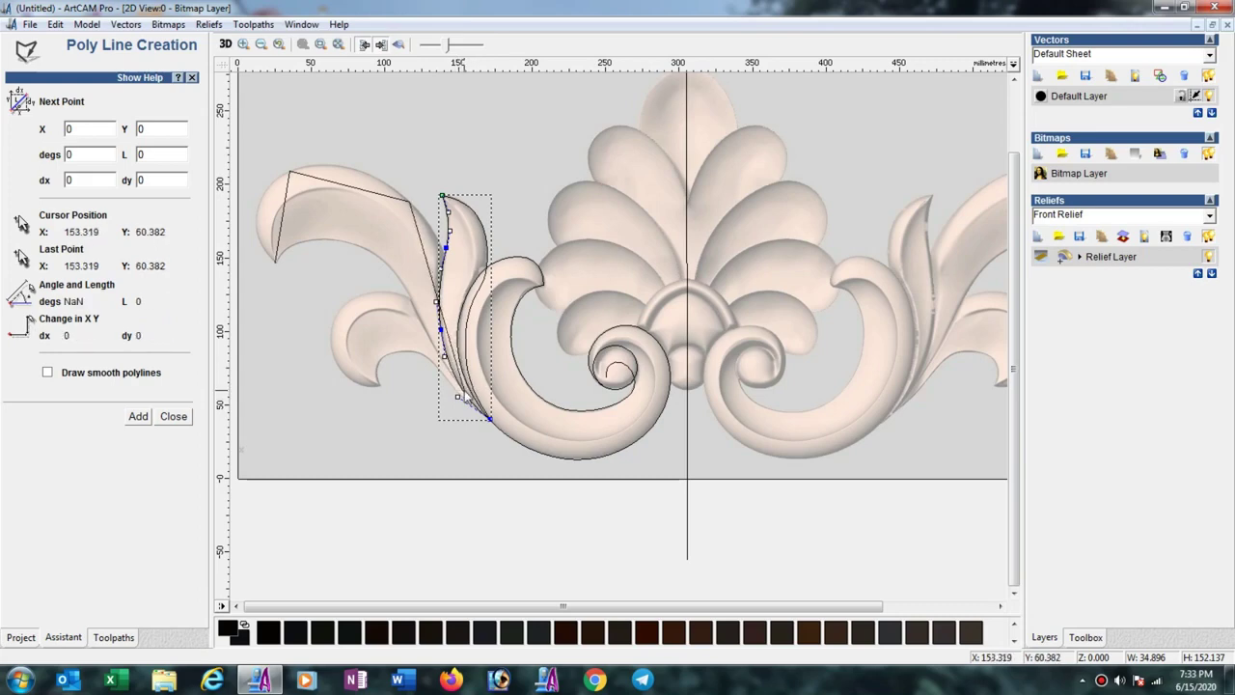
key("Escape")
left_click(278, 241)
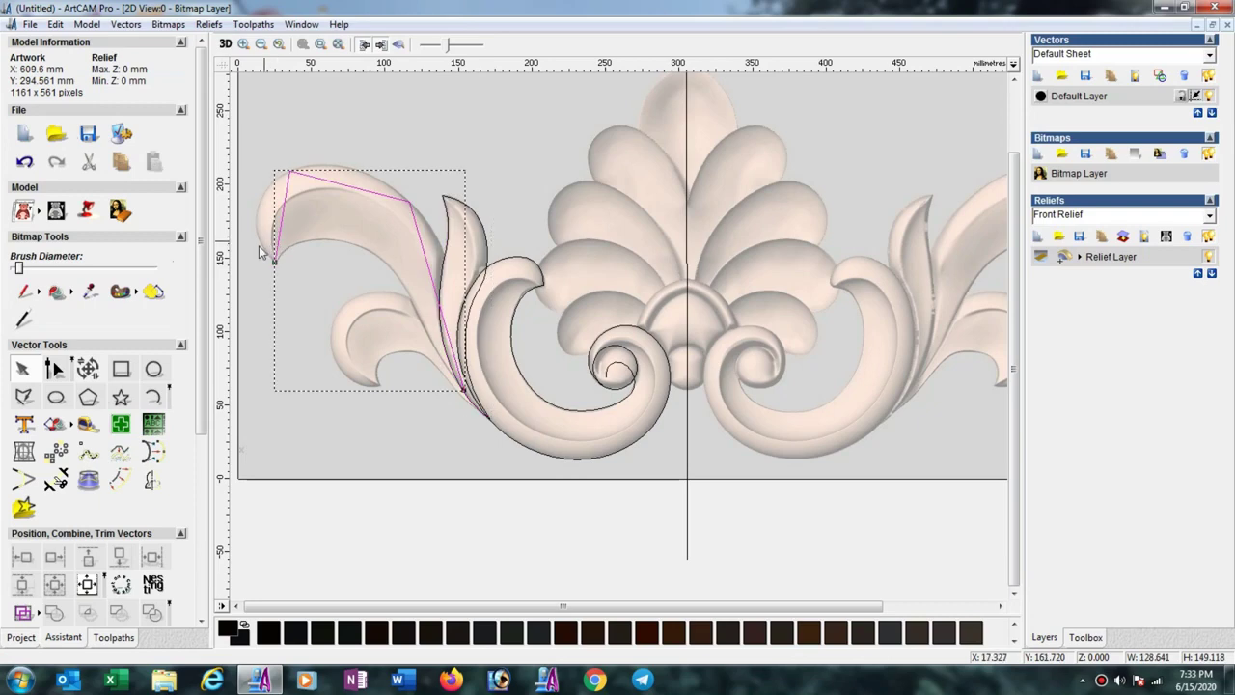
Convert the polyline to beziers and bulge it around the leaf tip and crest
key("n")
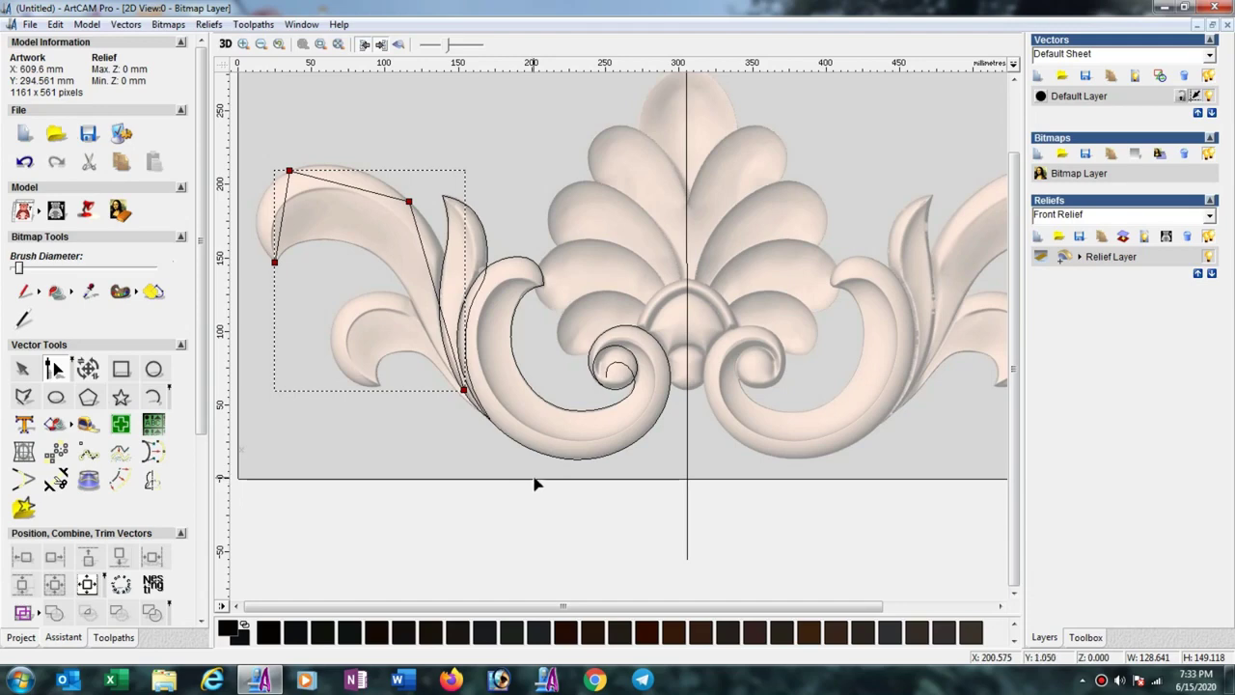
key("b")
scroll(322, 229, "up", 2)
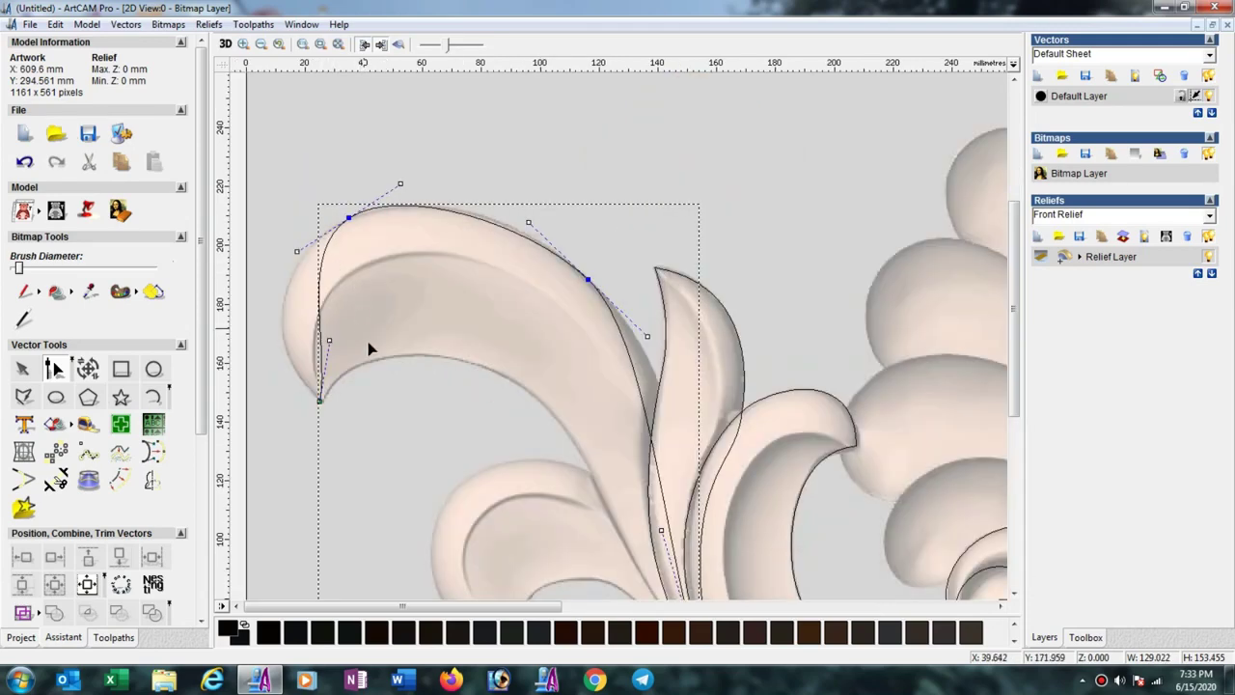
left_click_drag(328, 339, 257, 351)
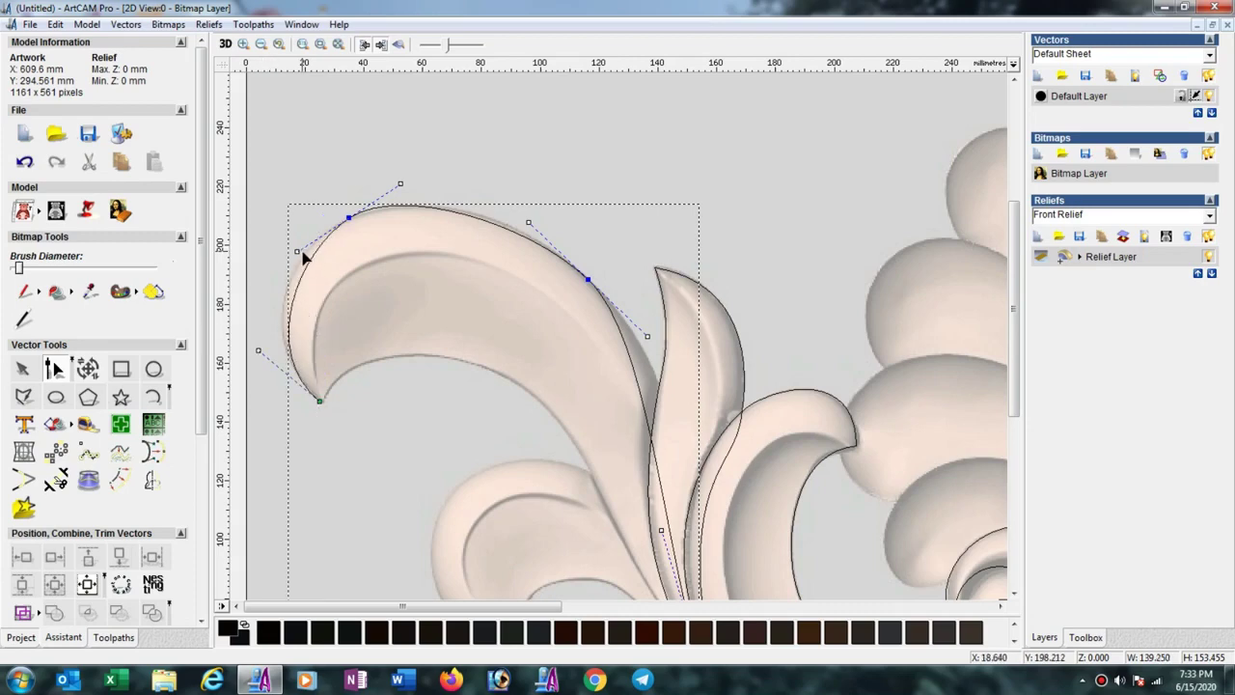
left_click_drag(298, 253, 273, 250)
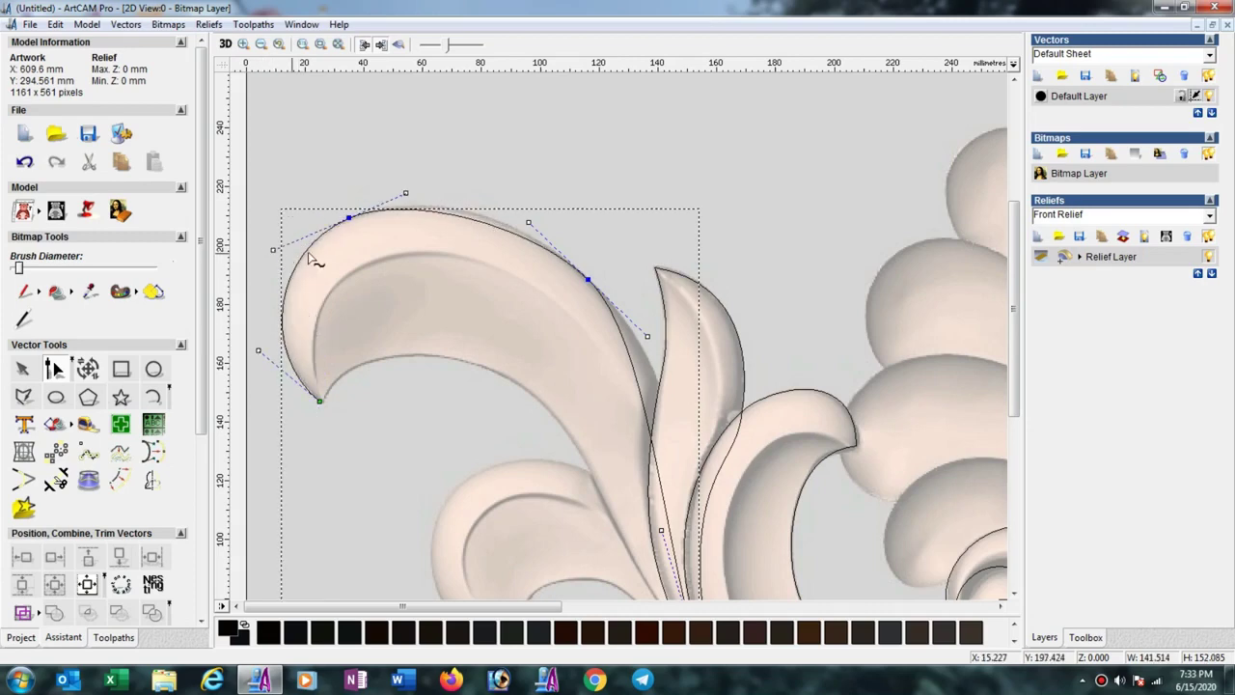
left_click_drag(406, 194, 438, 184)
Fit the descending spans along the leaf edge and stem, about 141.7 × 153.2 mm
left_click_drag(646, 336, 704, 381)
scroll(664, 469, "down", 2)
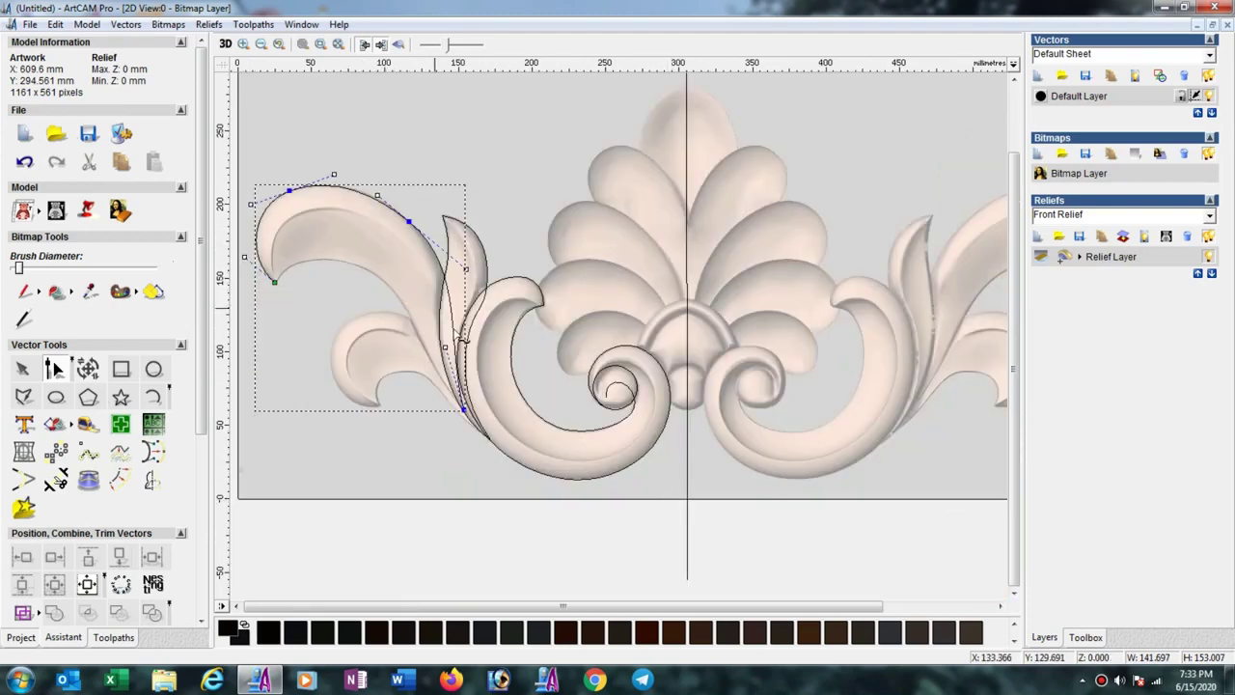
scroll(461, 337, "up", 2)
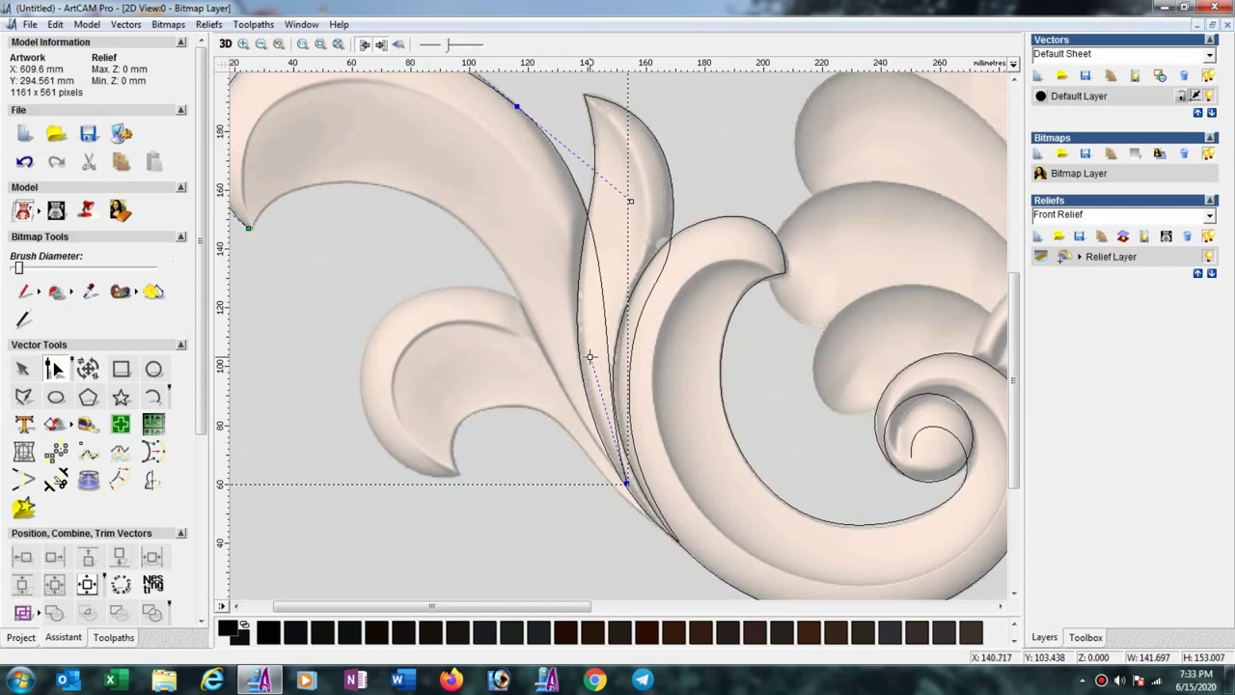
left_click_drag(590, 357, 544, 315)
left_click_drag(629, 202, 646, 218)
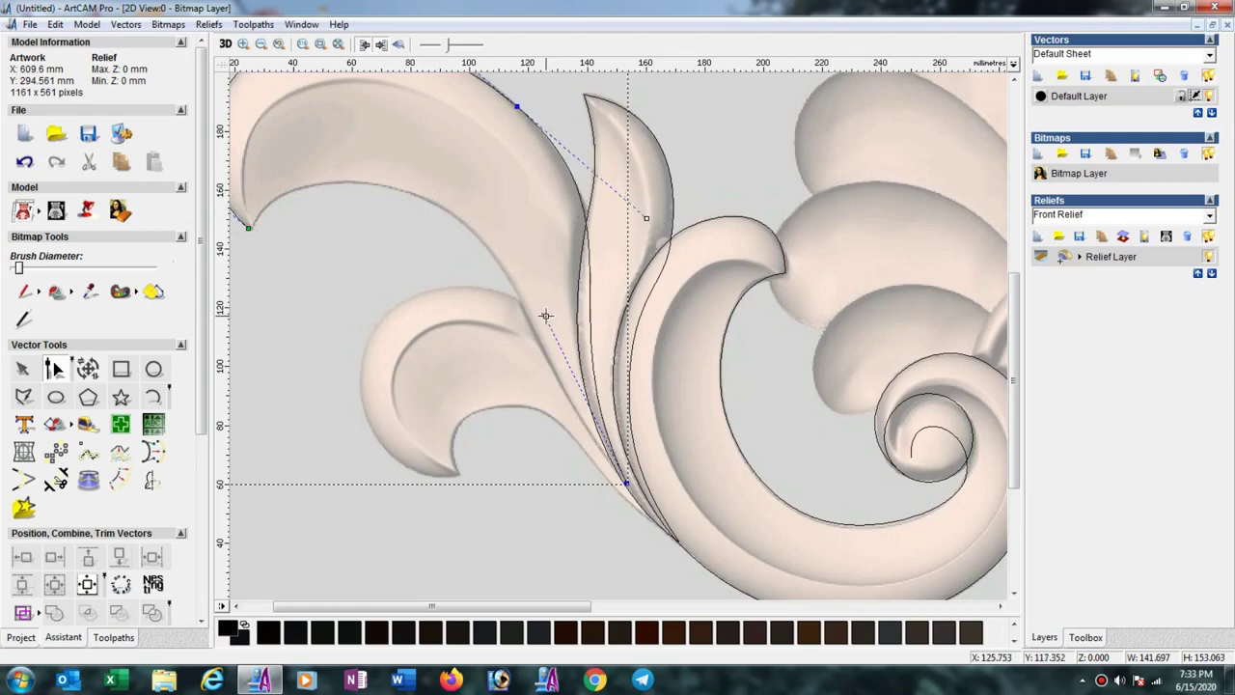
left_click_drag(543, 316, 531, 294)
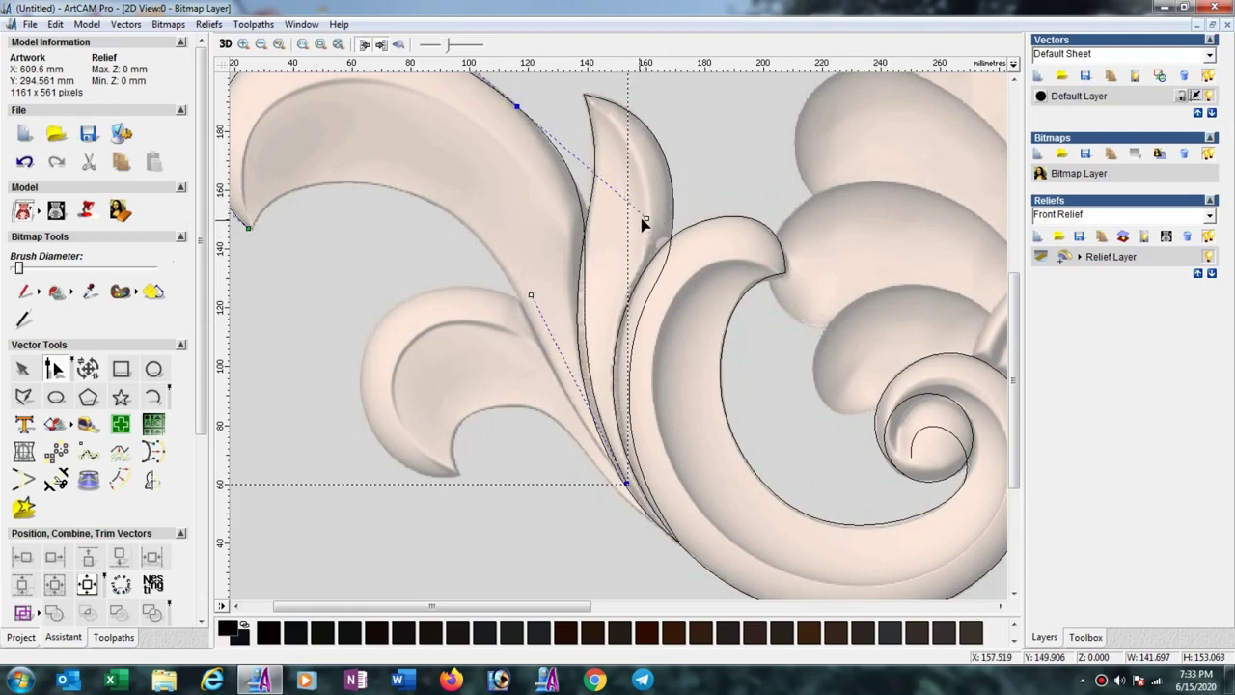
left_click_drag(644, 216, 659, 228)
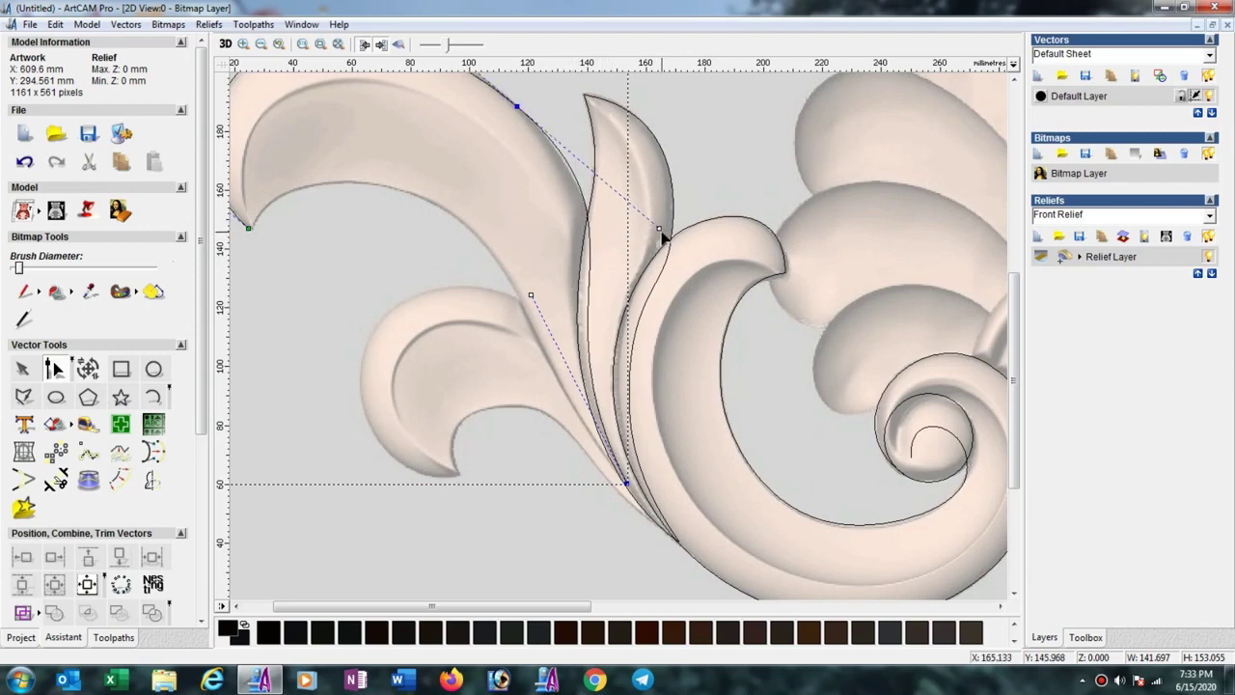
left_click_drag(662, 234, 653, 247)
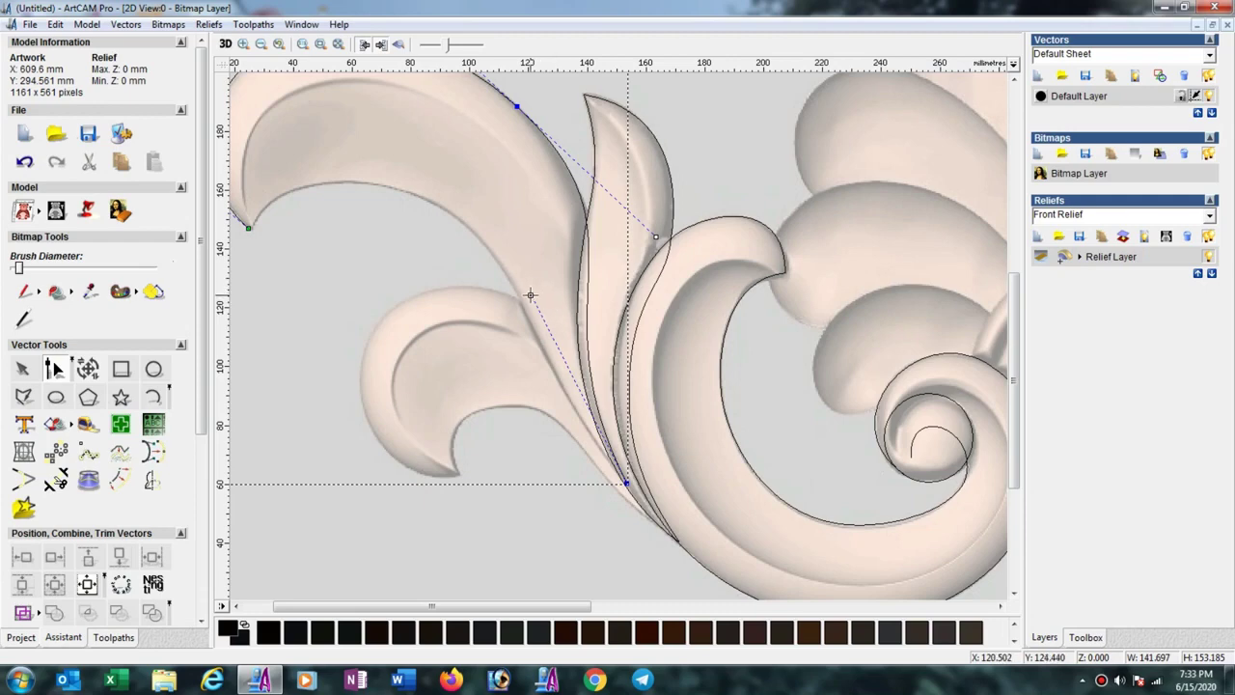
scroll(473, 257, "down", 2)
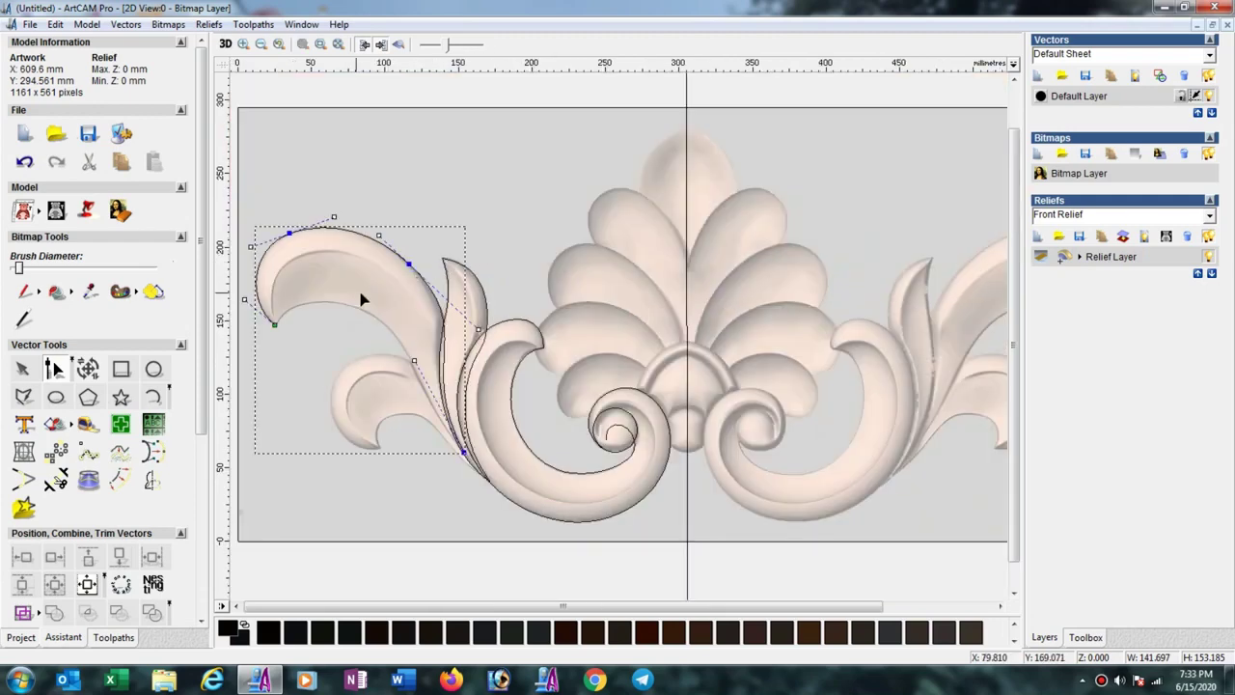
scroll(363, 299, "up", 2)
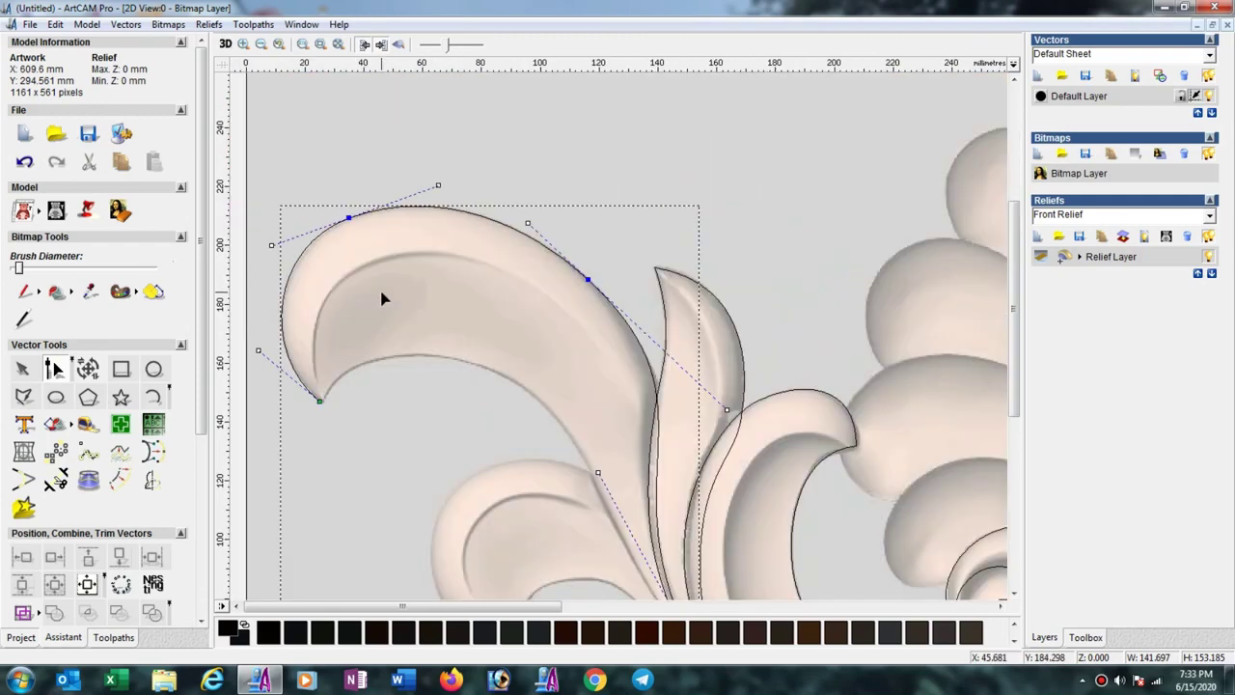
Draw an open four-point polyline along the large leaf's underside from tip to base
left_click(23, 398)
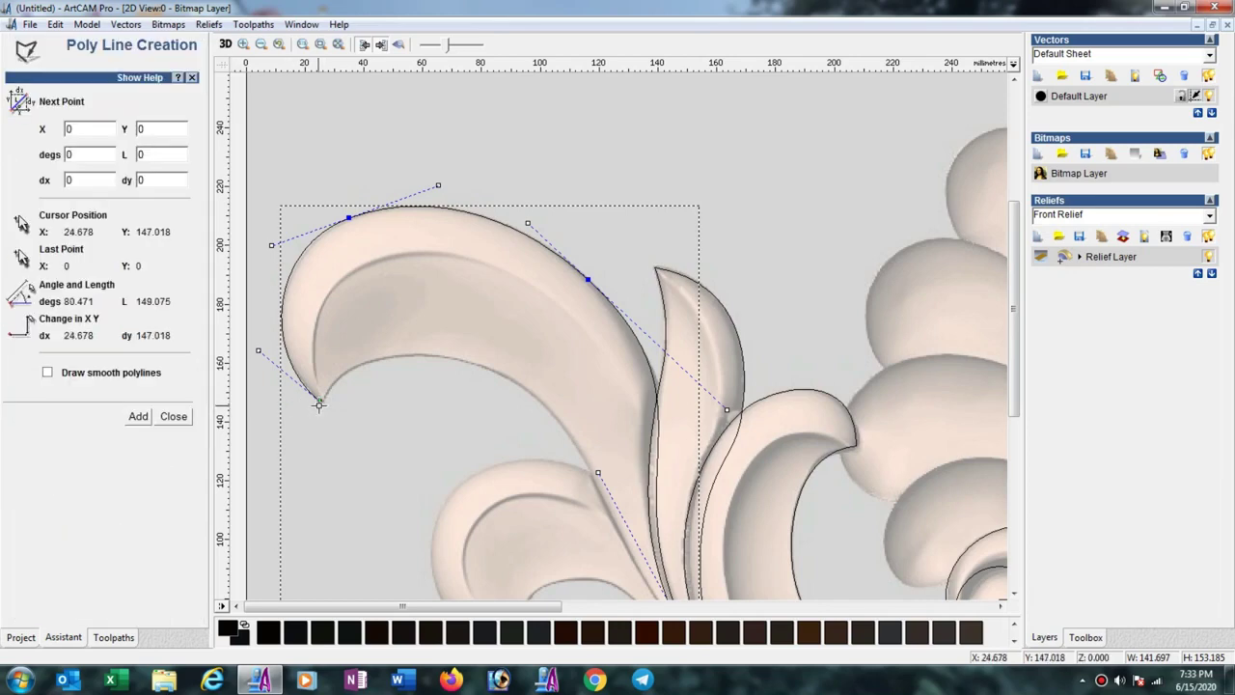
left_click(319, 401)
left_click(420, 355)
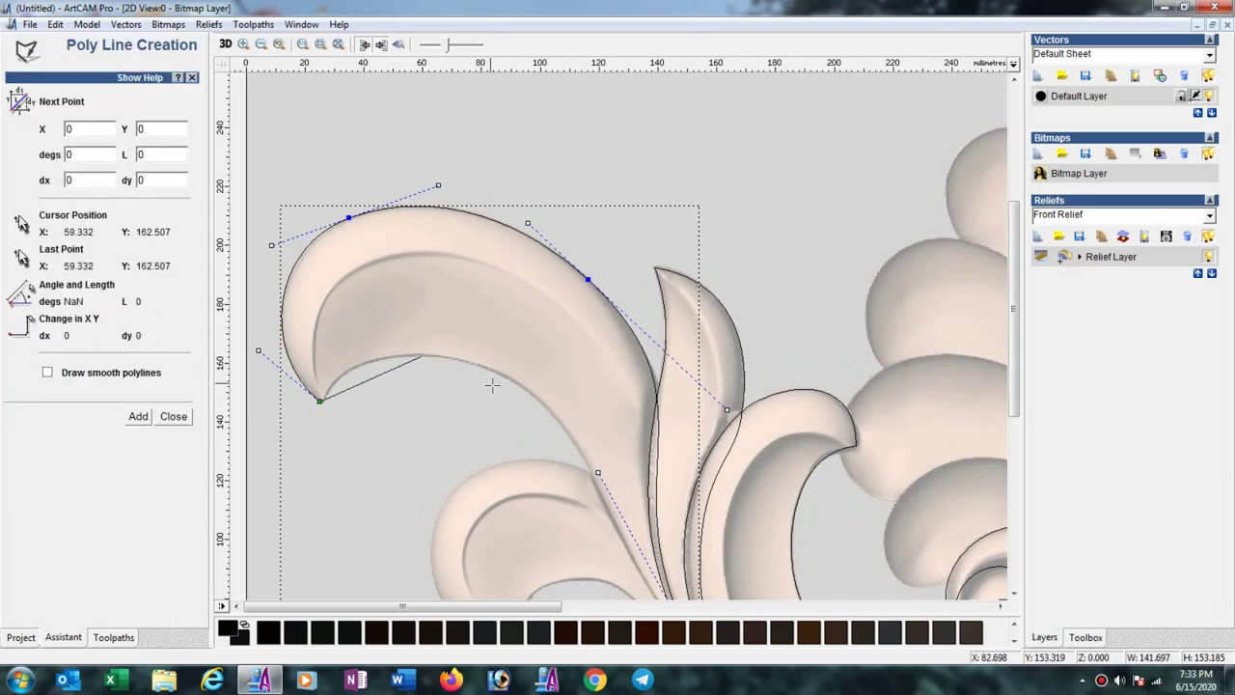
left_click(537, 398)
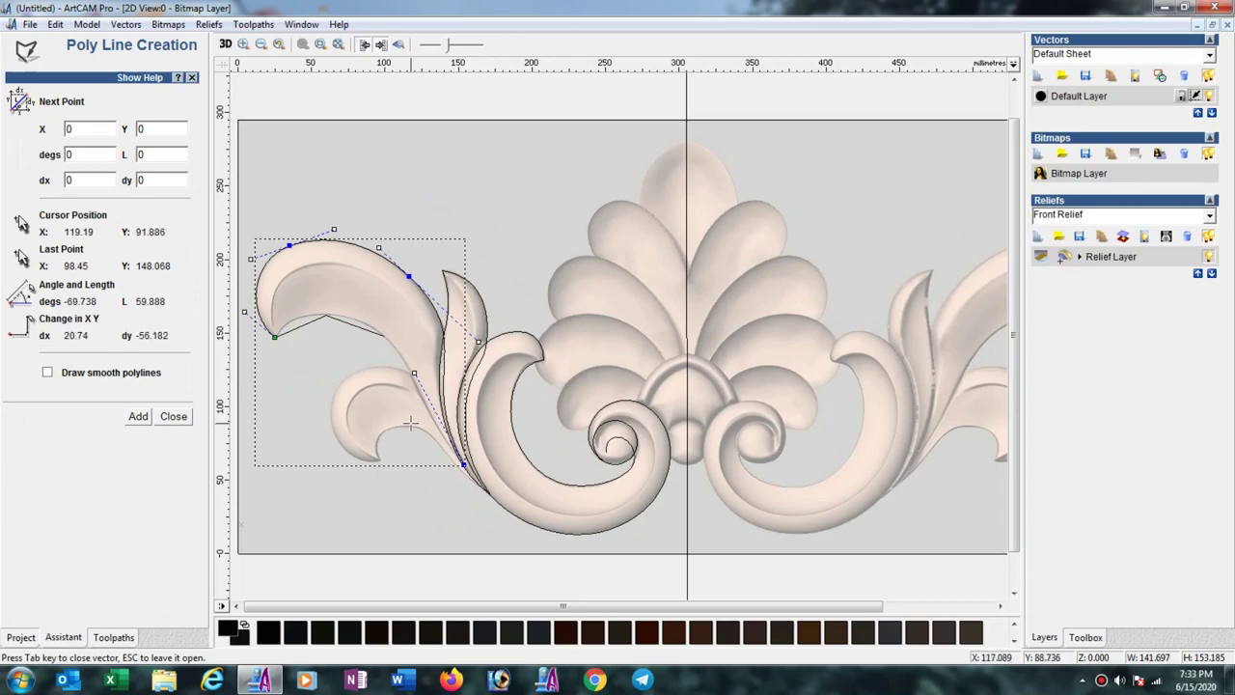
scroll(415, 477, "up", 2)
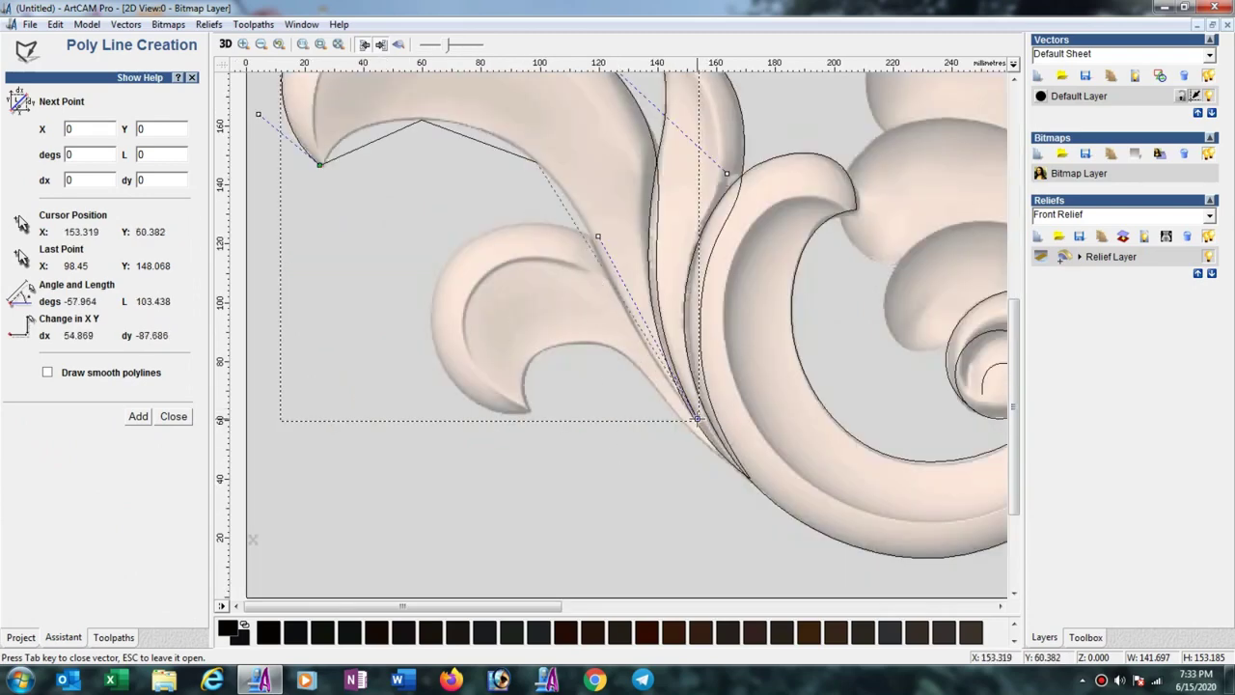
left_click(697, 422)
key("Escape")
scroll(497, 201, "down", 2)
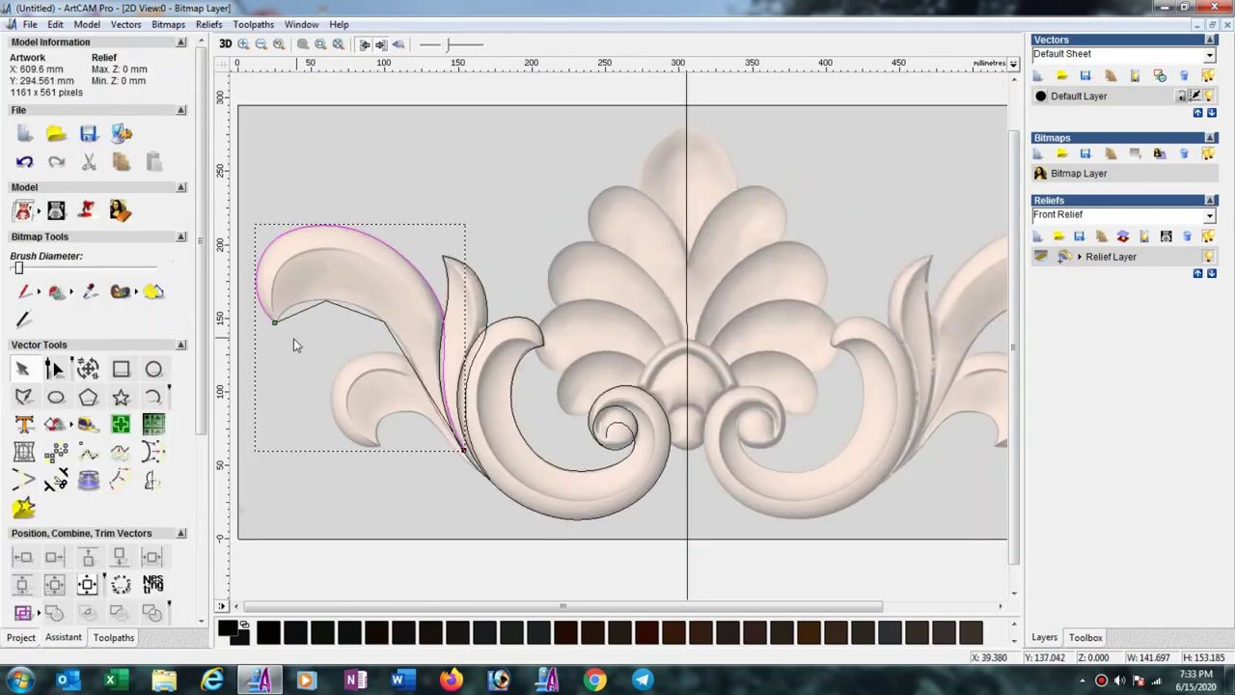
left_click(313, 307)
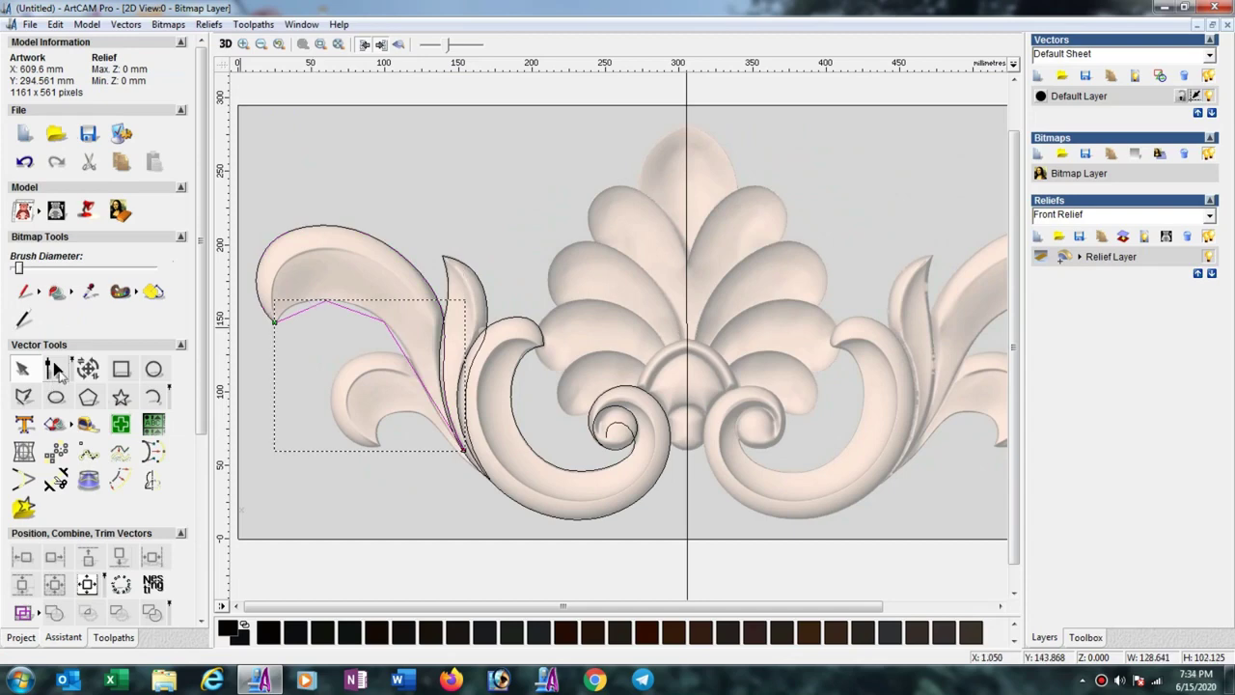
Select all the underside polyline's nodes and convert its spans to bezier curves
left_click(53, 368)
left_click_drag(245, 276, 550, 507)
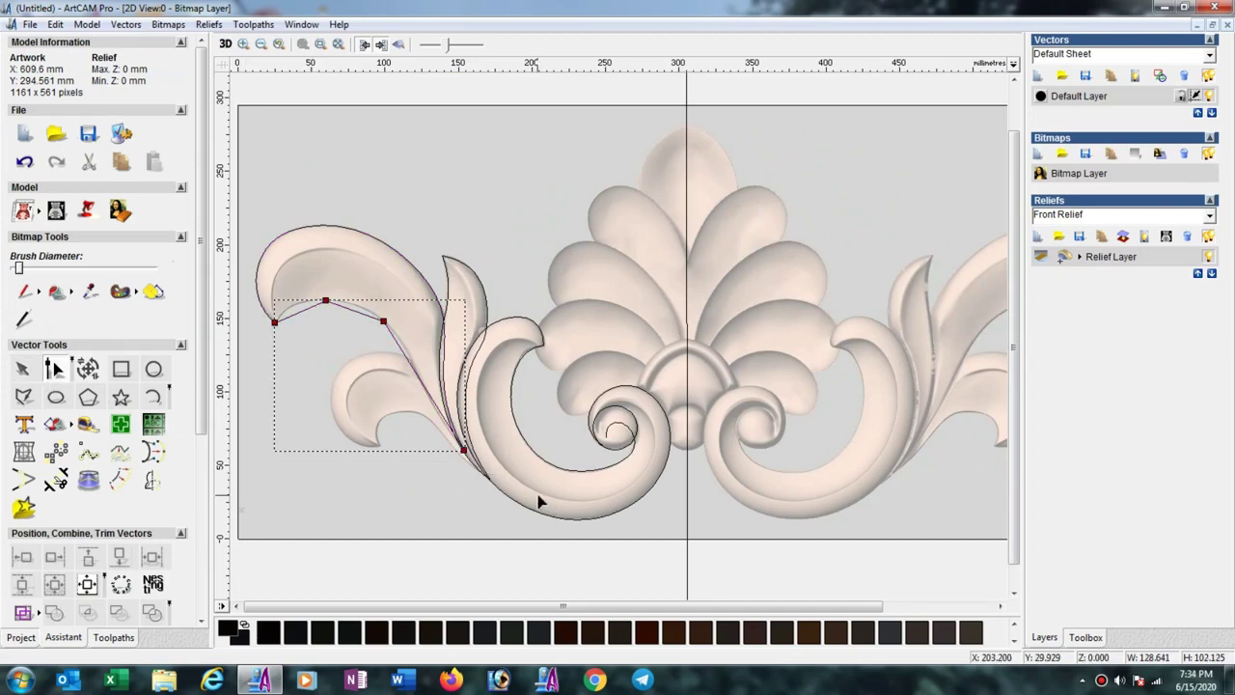
key("b")
scroll(331, 289, "up", 3)
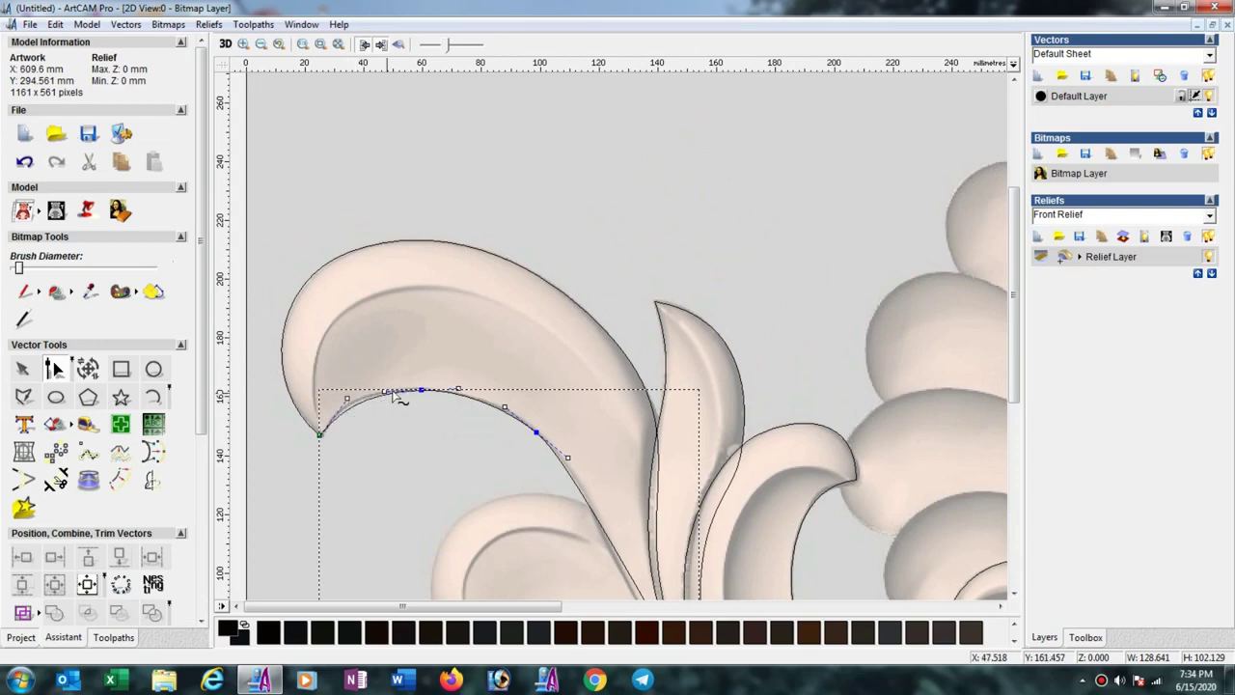
scroll(384, 405, "up", 2)
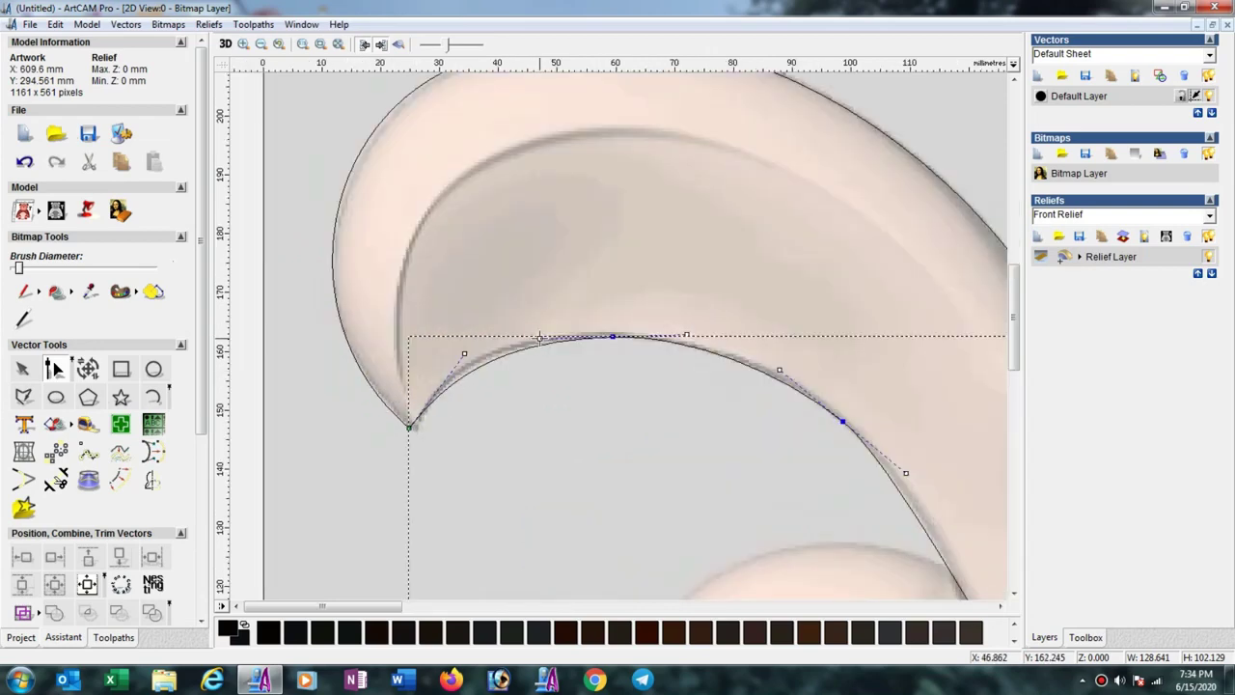
Drag the curve's handles to match the leaf underside, about 128.6 × 102.1 mm
left_click_drag(540, 338, 519, 337)
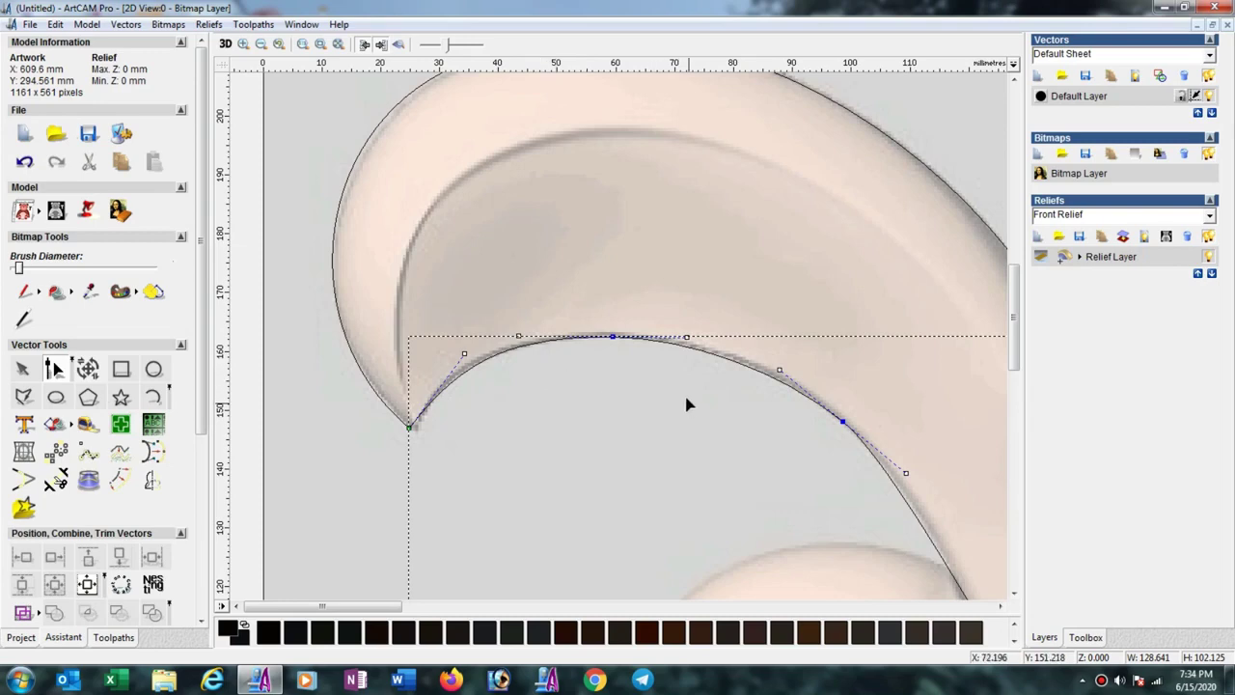
scroll(687, 404, "down", 2)
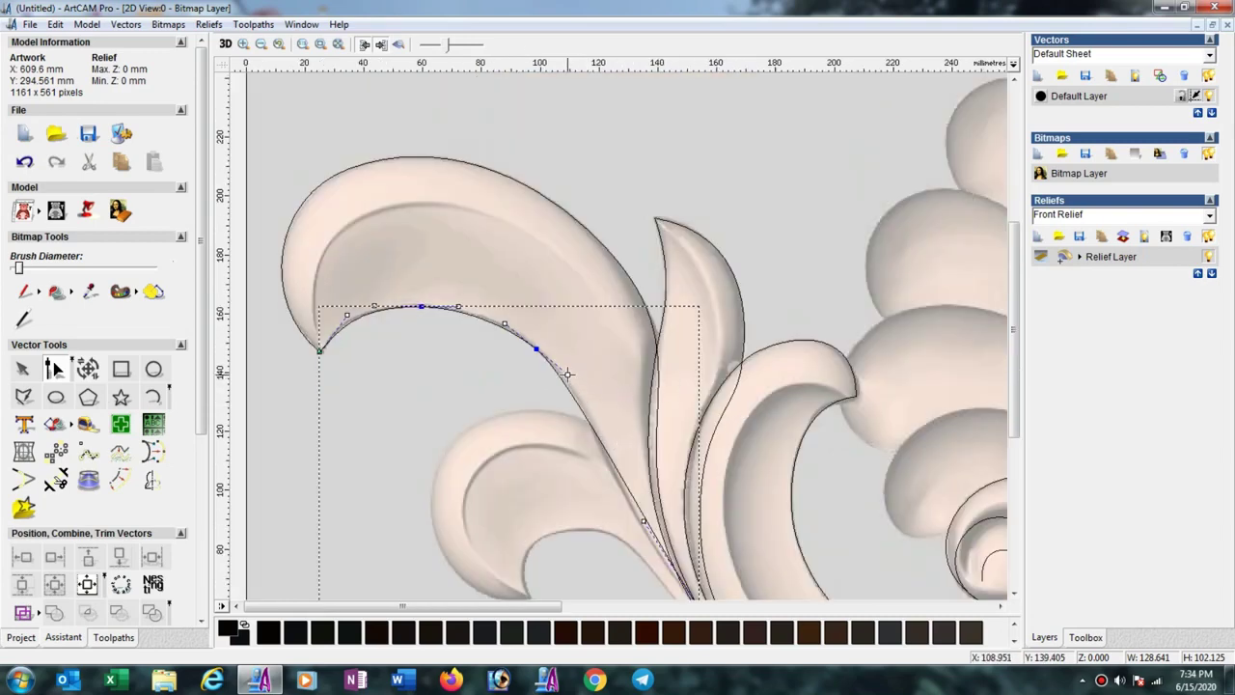
left_click_drag(567, 374, 576, 381)
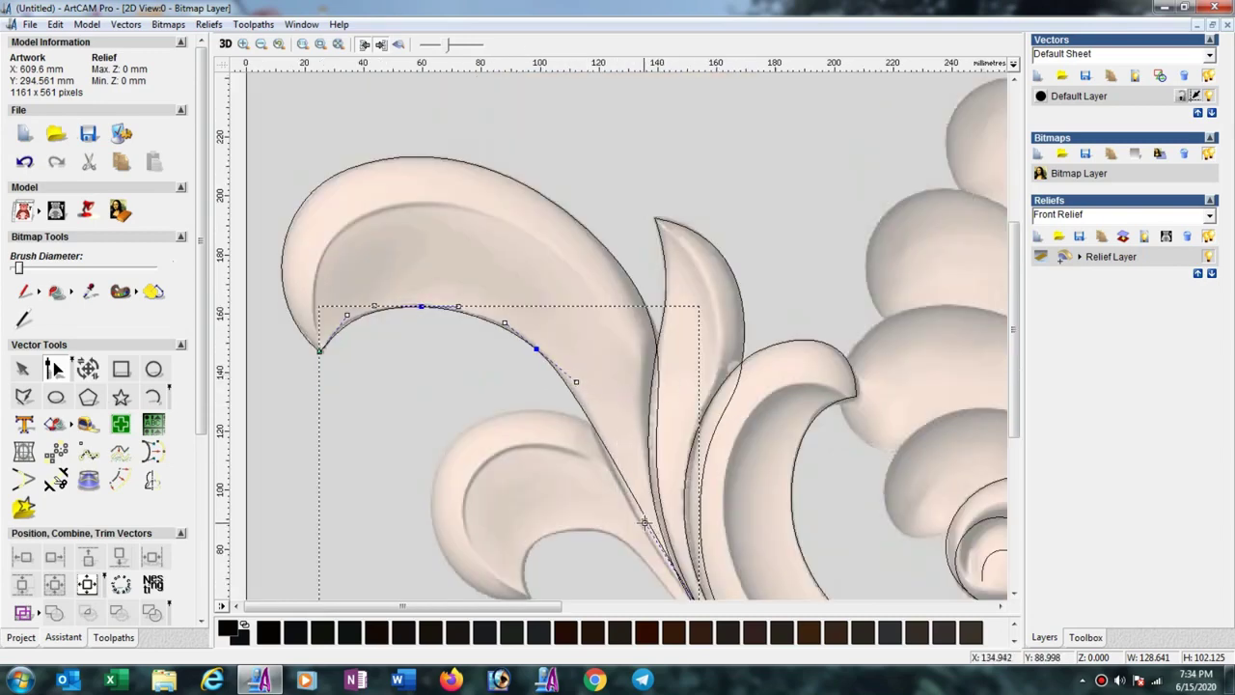
left_click_drag(643, 522, 628, 521)
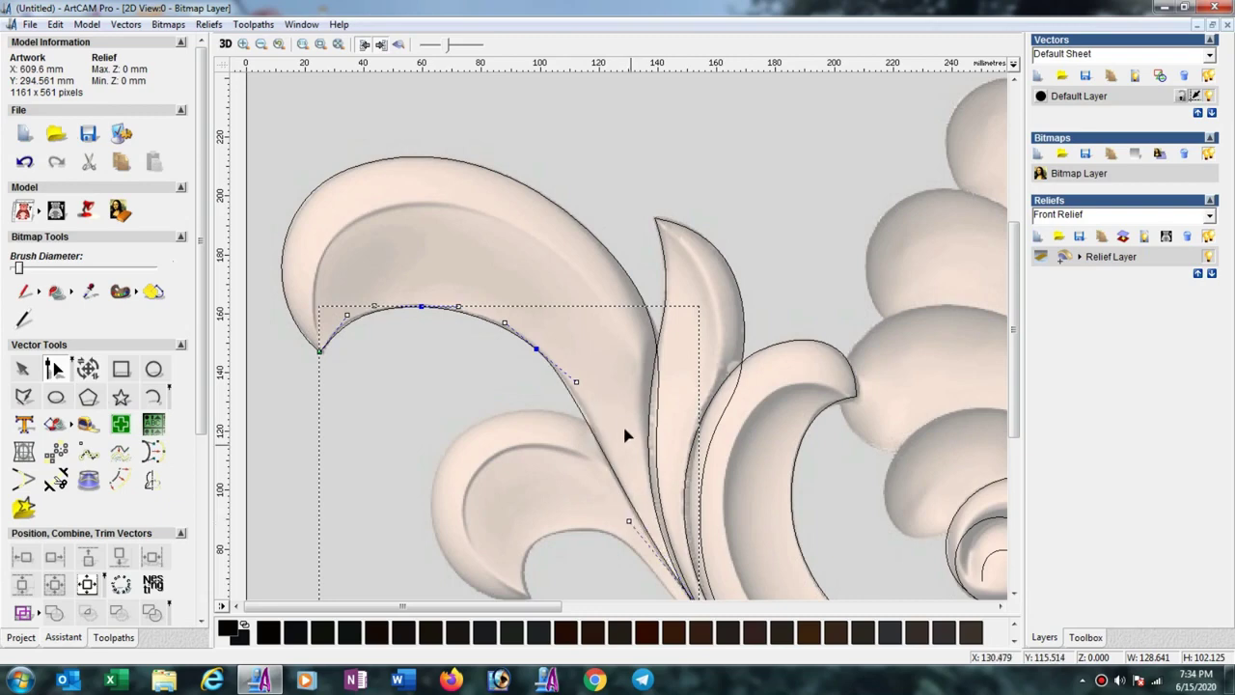
left_click_drag(577, 381, 584, 392)
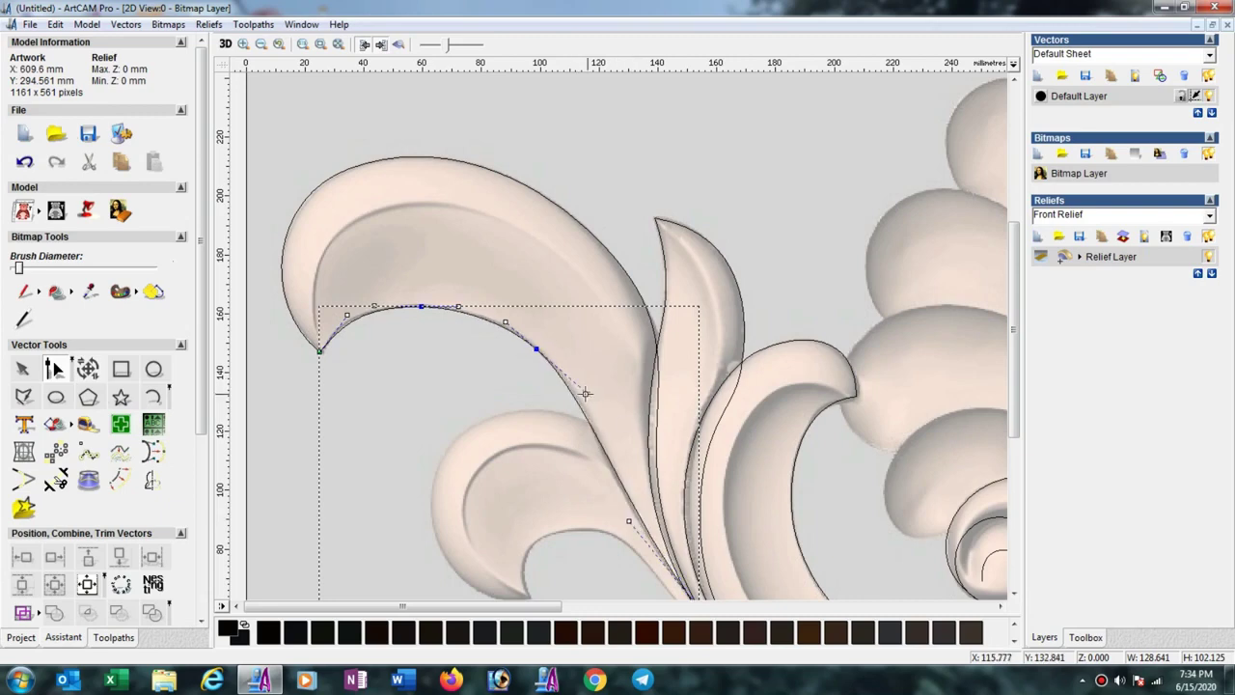
scroll(533, 357, "down", 2)
scroll(424, 374, "up", 2)
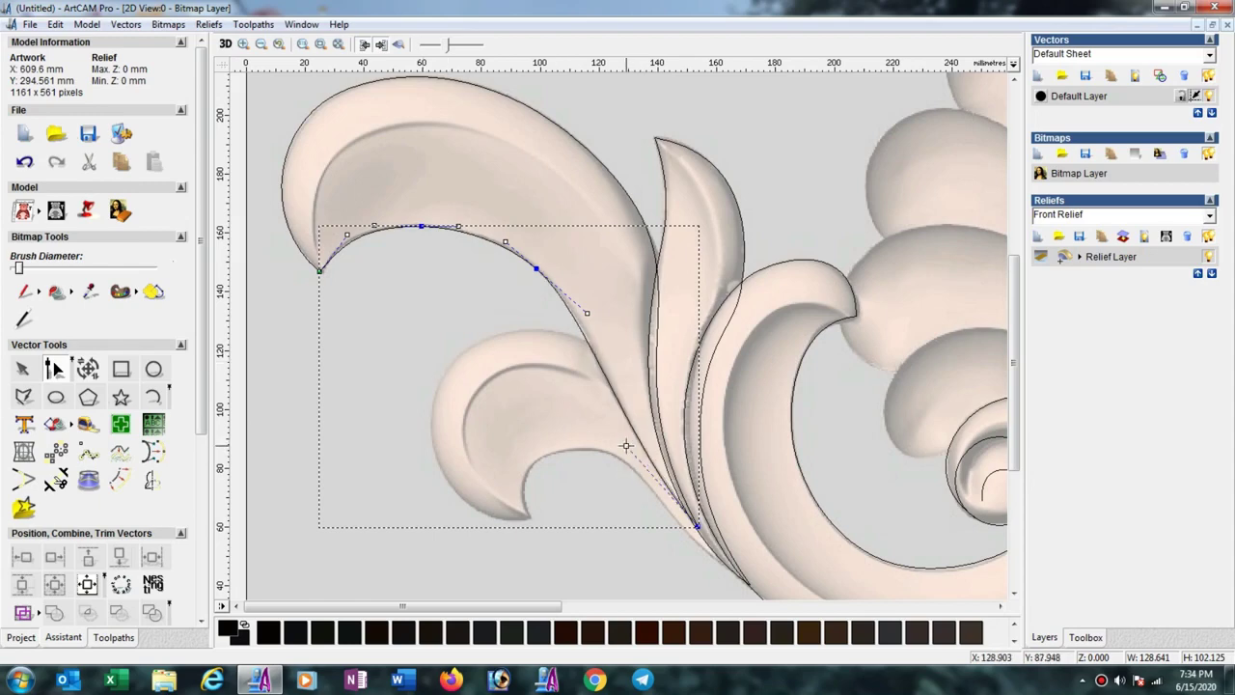
Draw an open four-point polyline from the curling leaf's hook tip over its top to the lower tip
left_click(24, 397)
left_click(527, 518)
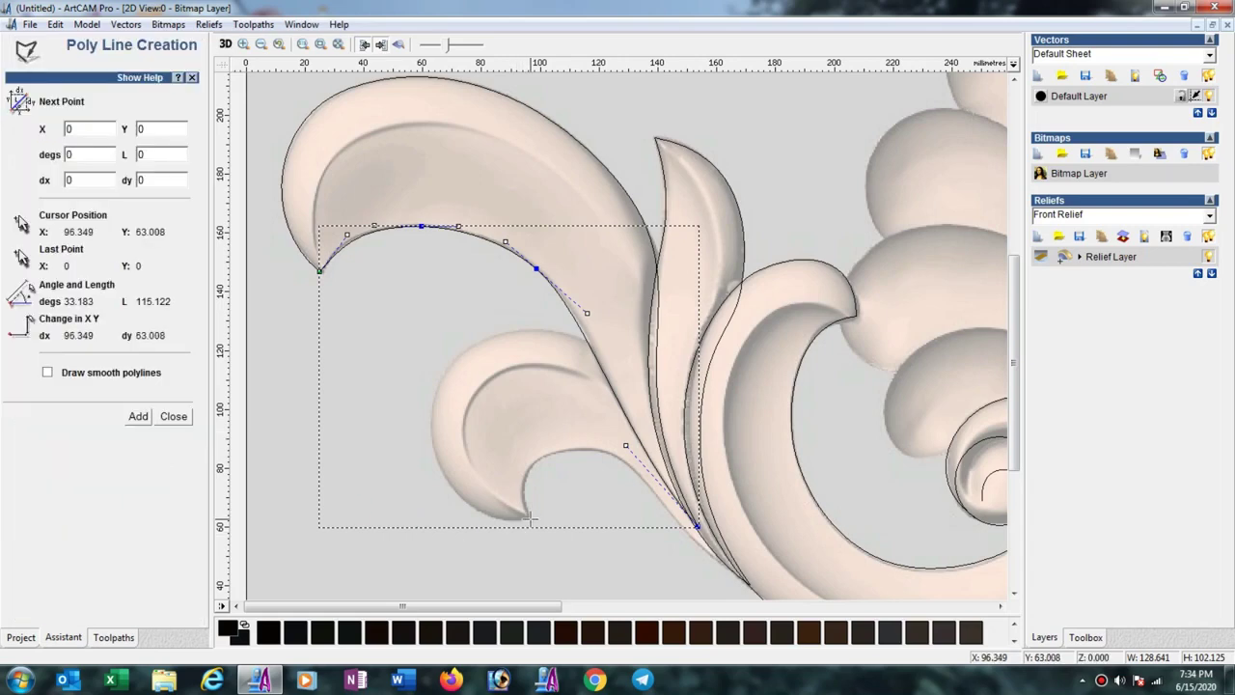
left_click(432, 400)
left_click(596, 345)
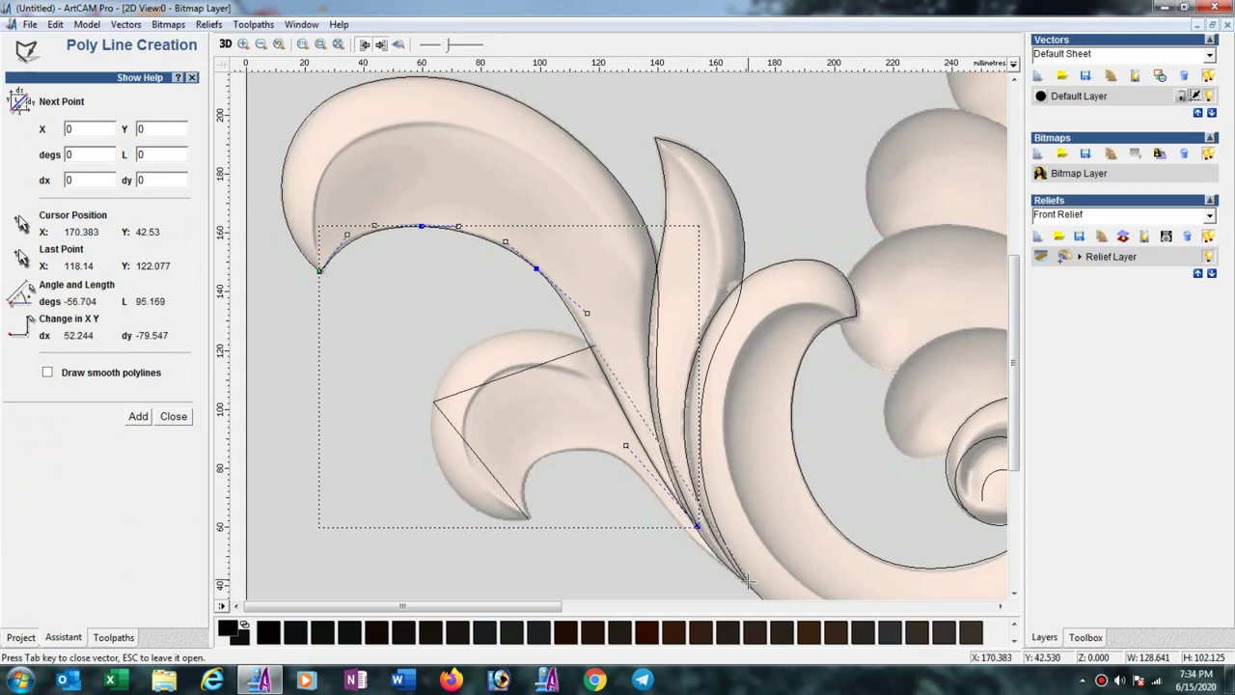
left_click(750, 577)
key("Escape")
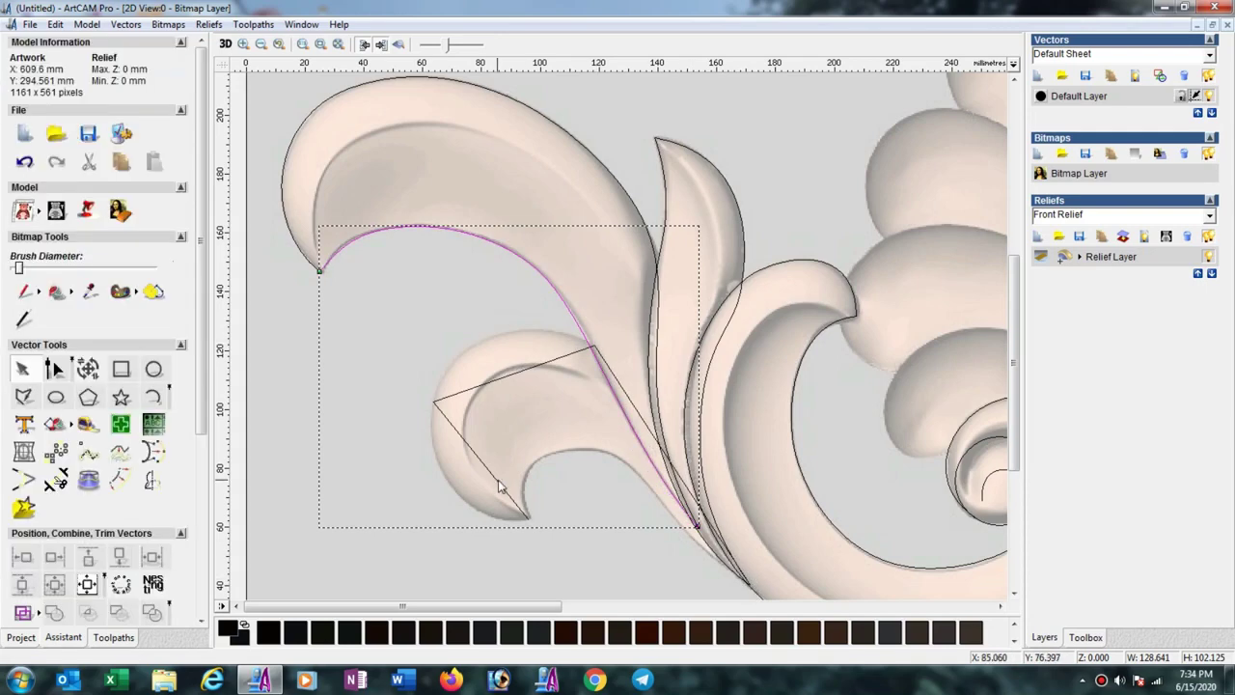
left_click(499, 486)
Smooth all its spans into curves and bend them along the leaf's lower-left edge and top
left_click(55, 369)
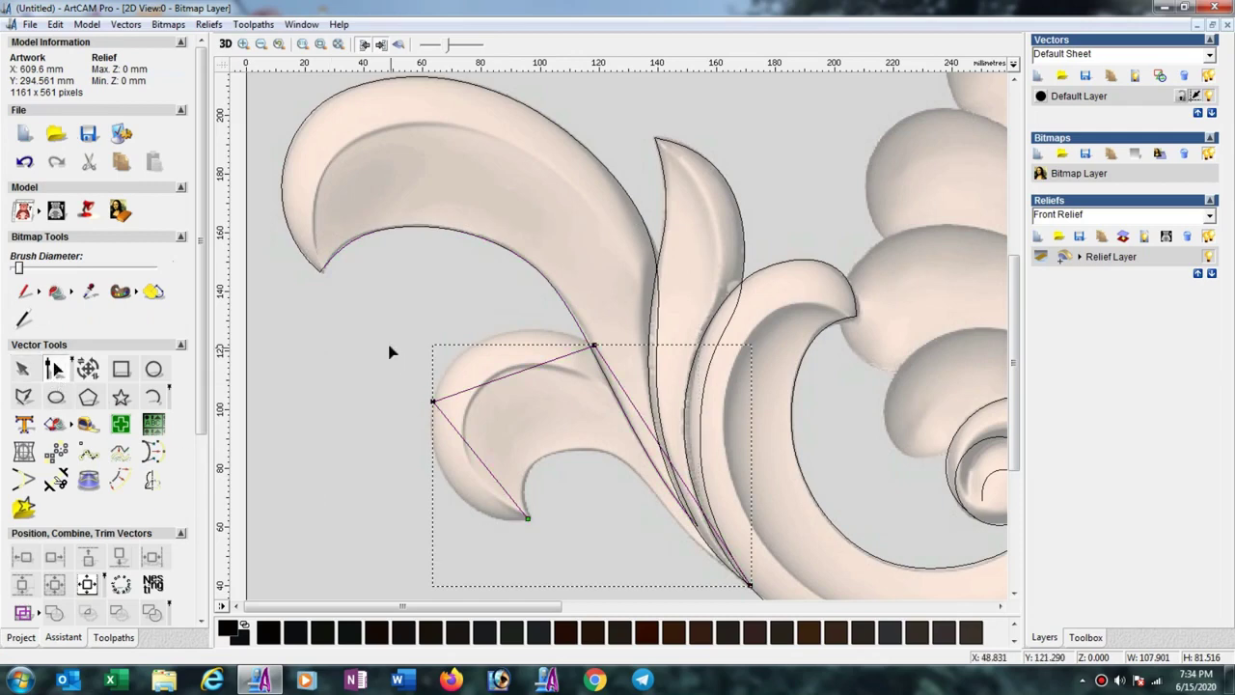
left_click_drag(388, 288, 813, 635)
key("s")
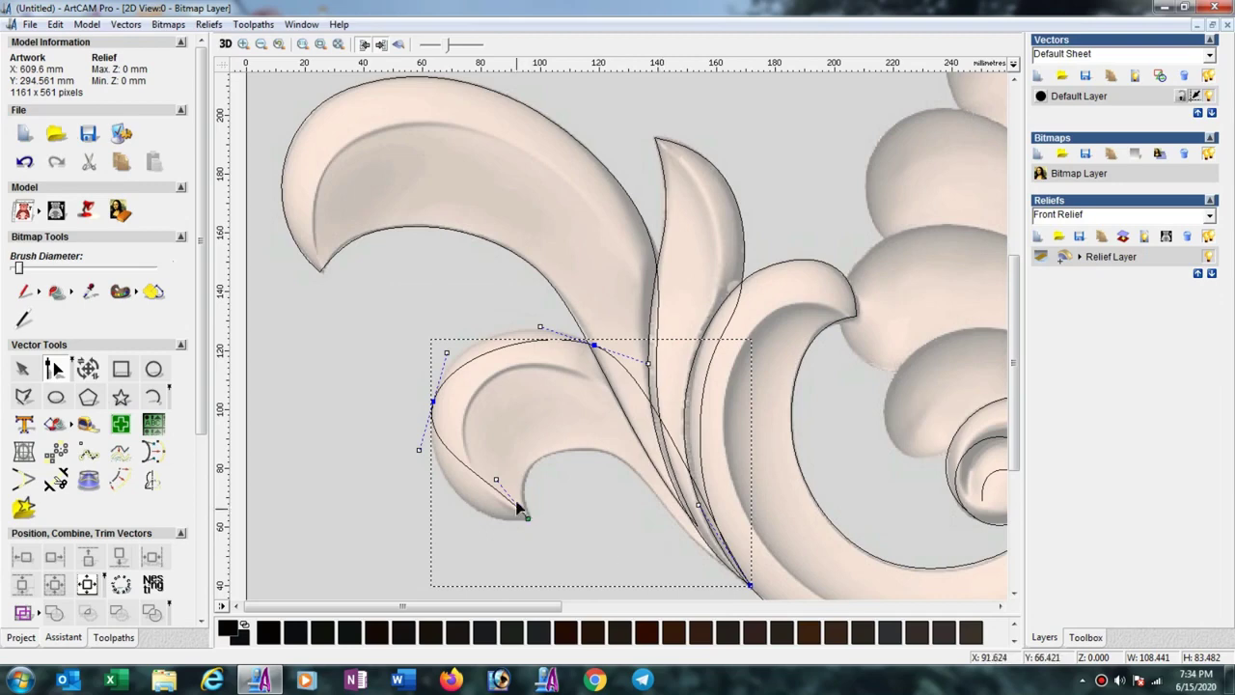
left_click_drag(496, 479, 461, 532)
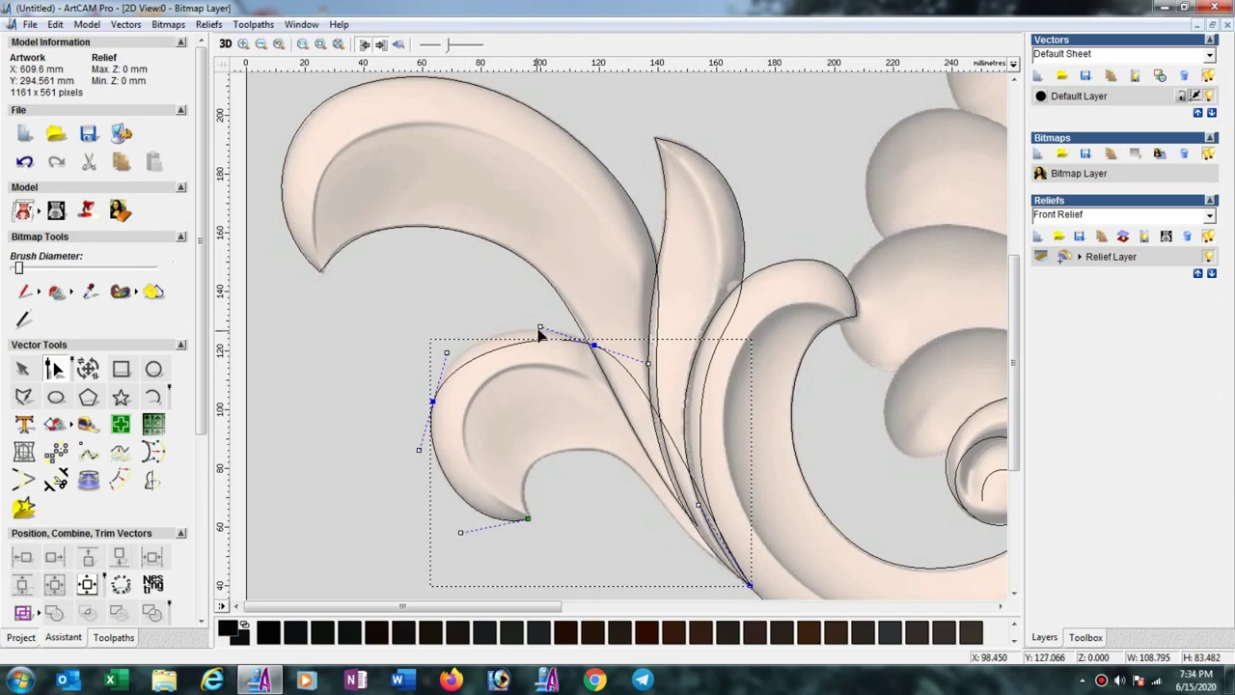
left_click_drag(542, 326, 507, 307)
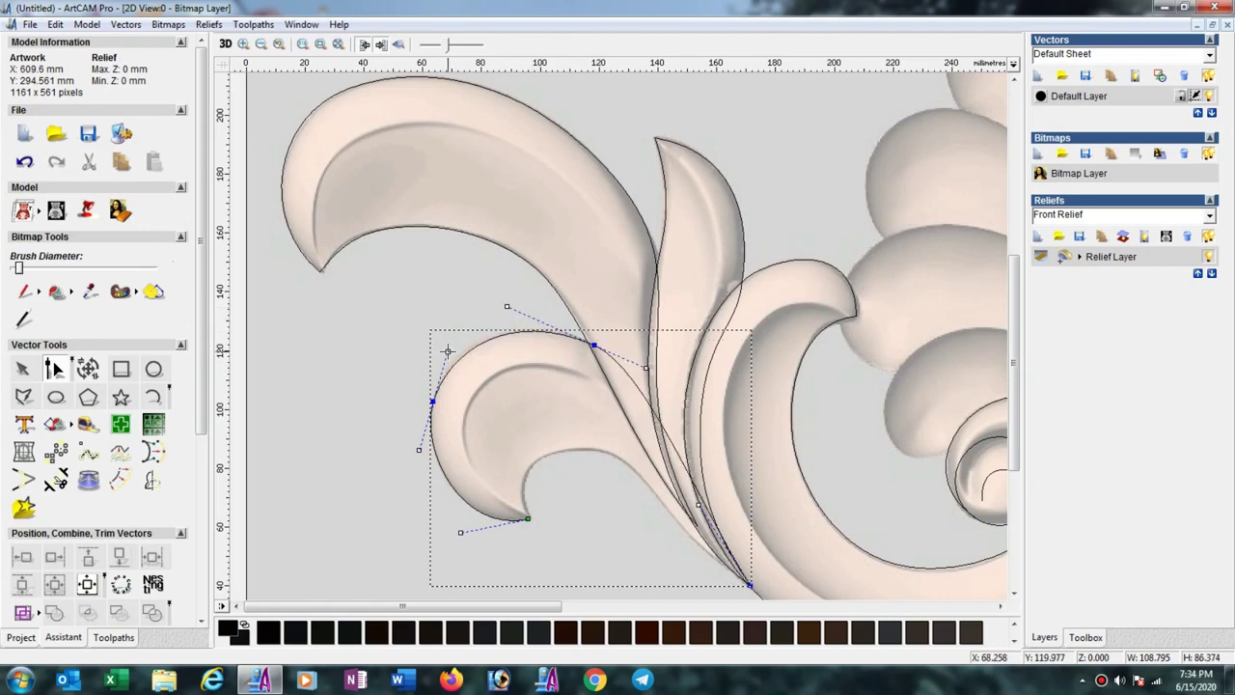
left_click_drag(447, 352, 445, 345)
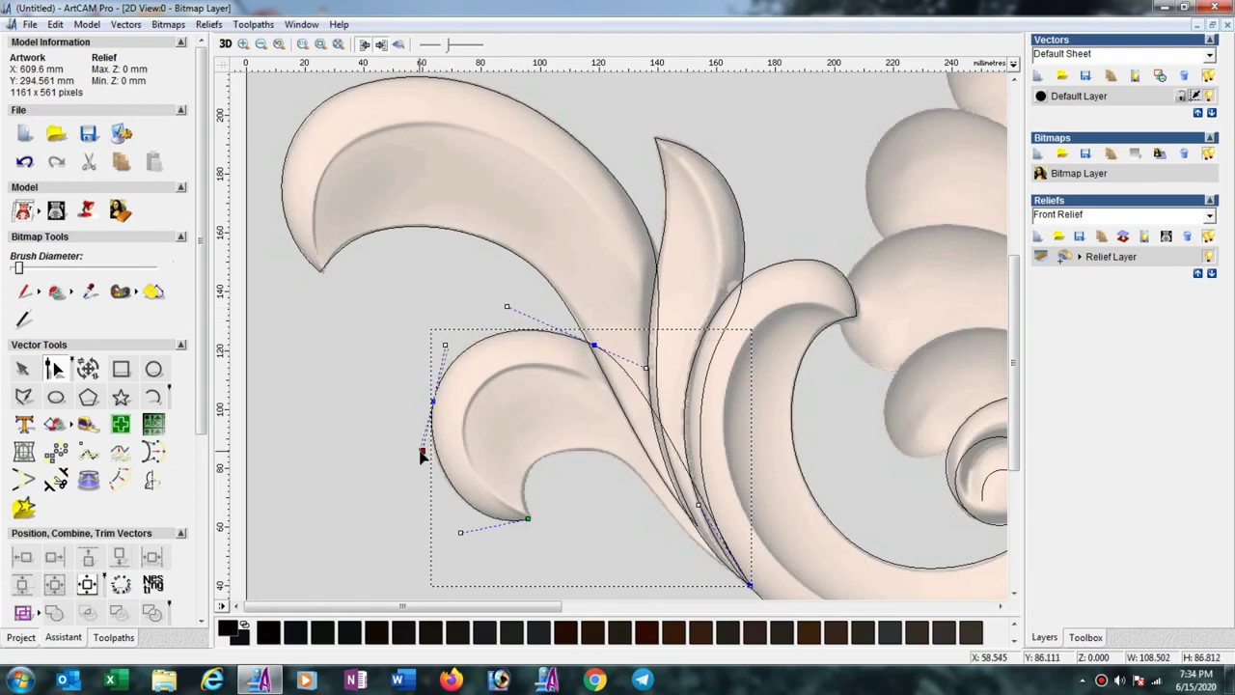
left_click_drag(421, 448, 419, 451)
Refine the right spans and top bend to fit the outline, about 108.6 × 87.6 mm
left_click_drag(646, 369, 648, 373)
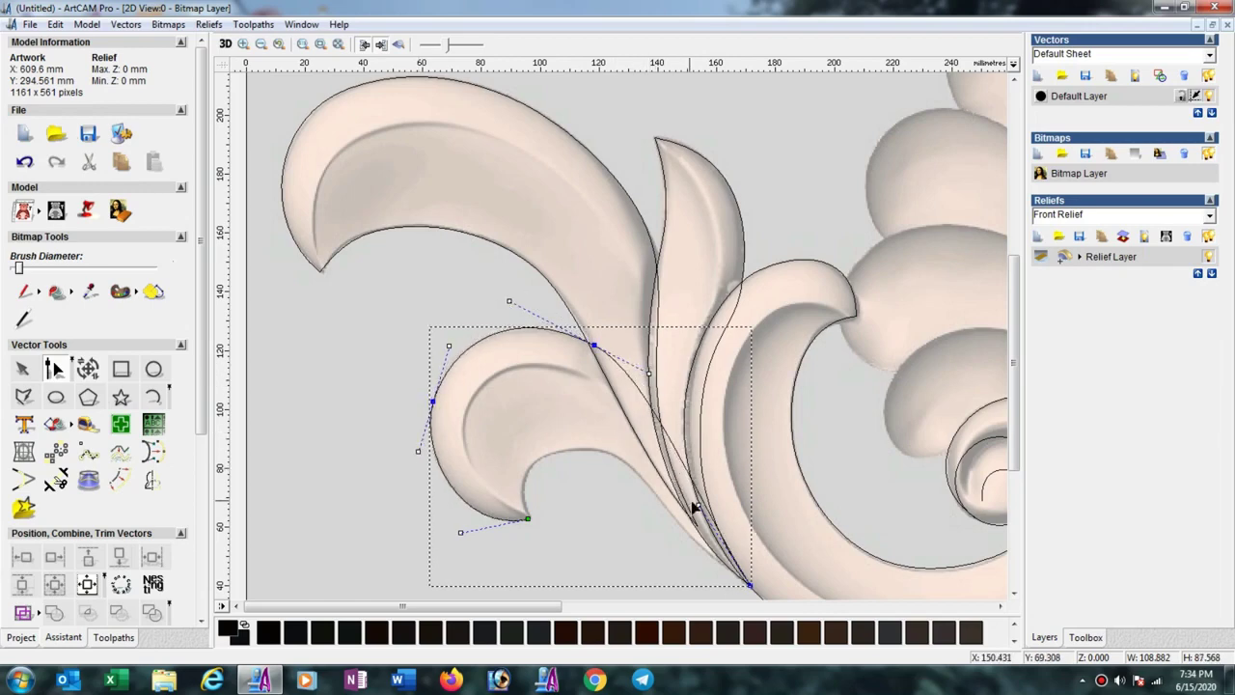
left_click_drag(700, 503, 631, 464)
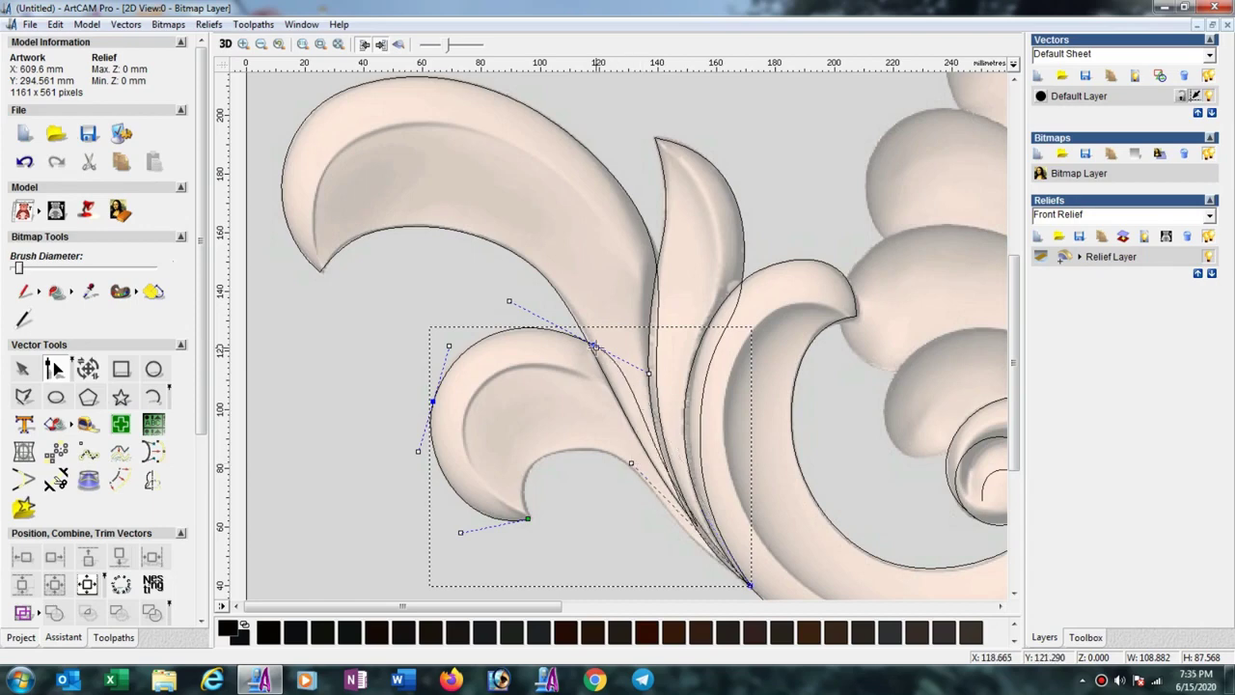
left_click_drag(602, 353, 594, 354)
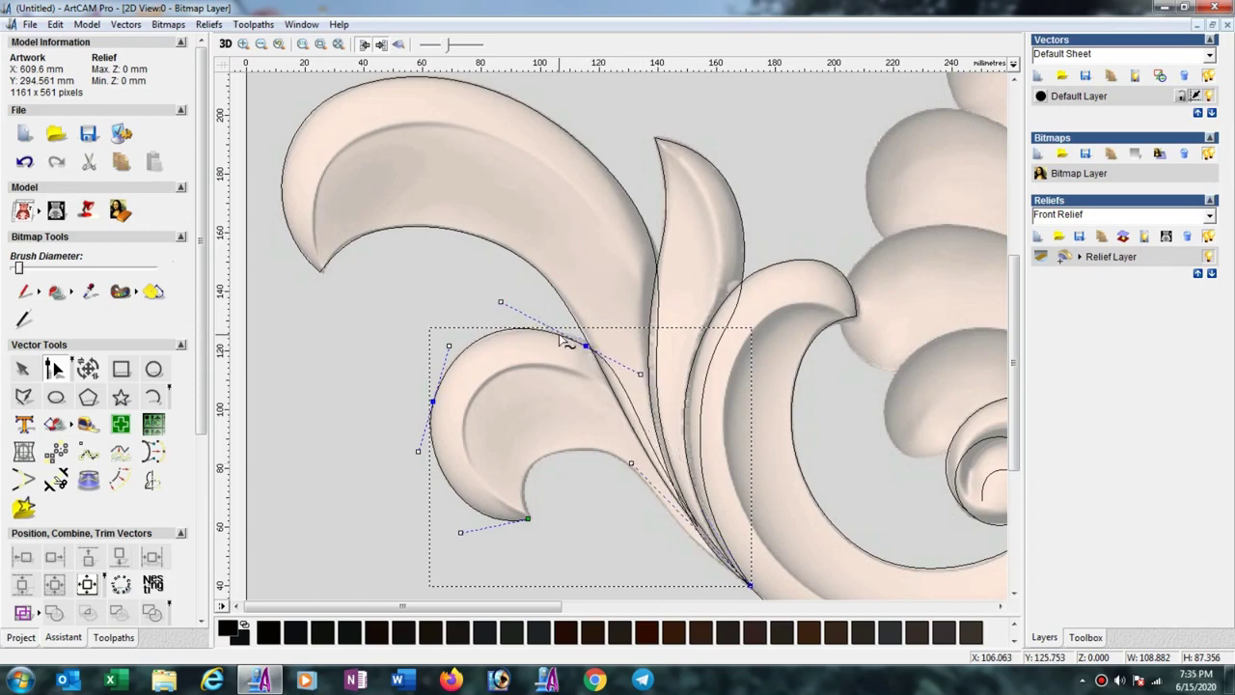
left_click_drag(502, 303, 507, 308)
left_click_drag(585, 347, 589, 342)
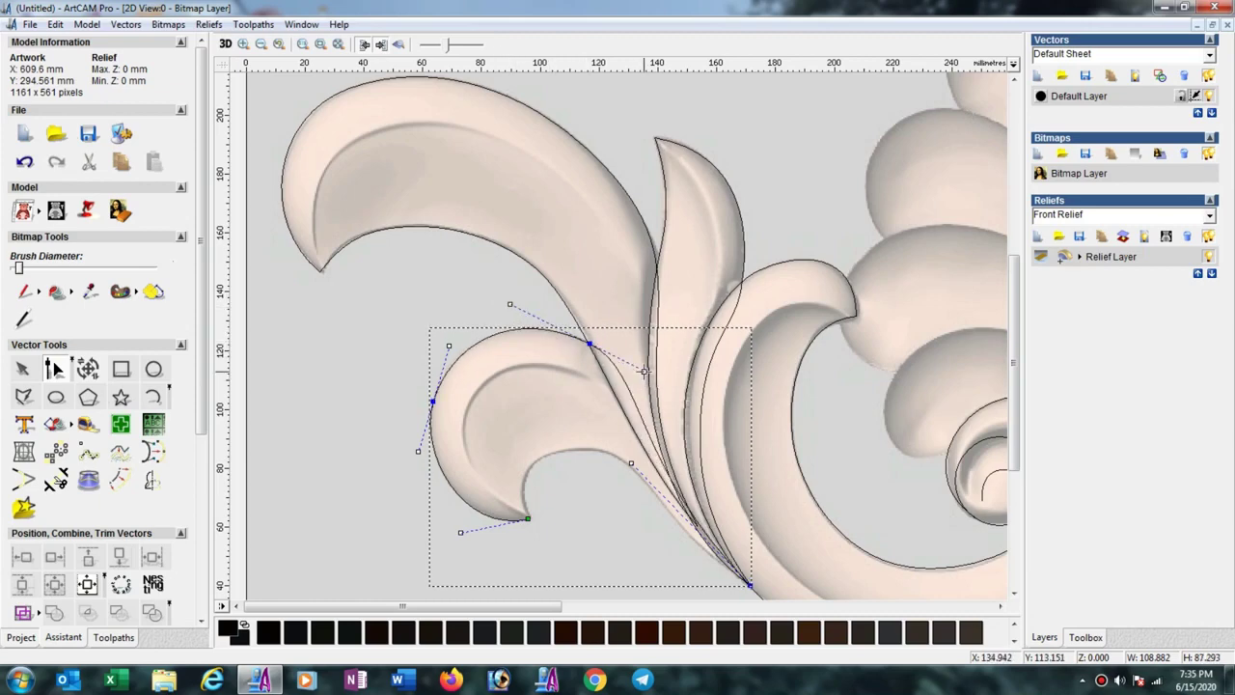
left_click_drag(645, 369, 632, 371)
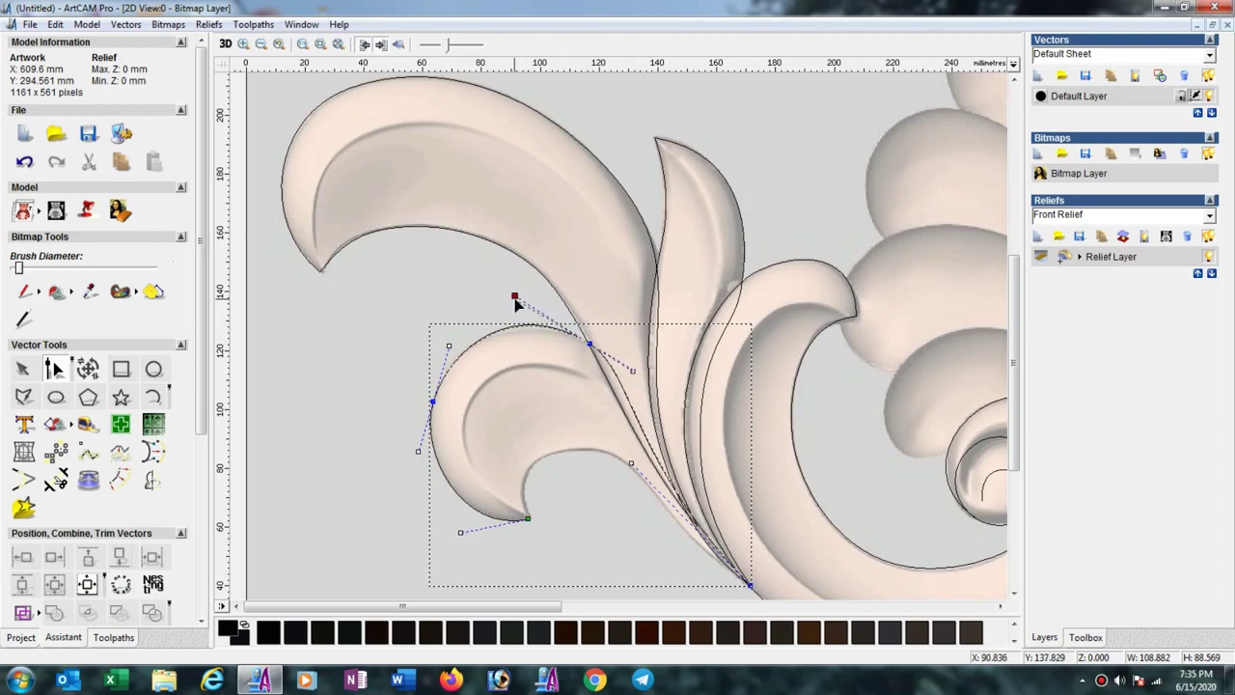
left_click_drag(515, 296, 513, 303)
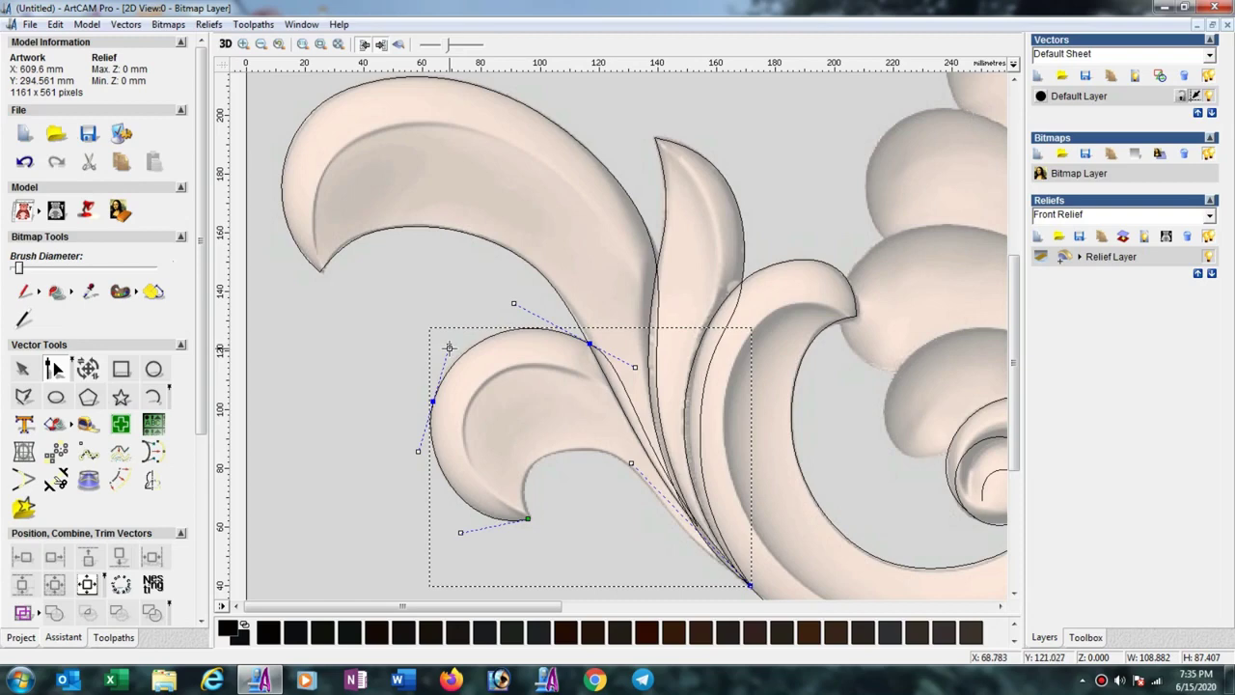
left_click_drag(449, 348, 446, 342)
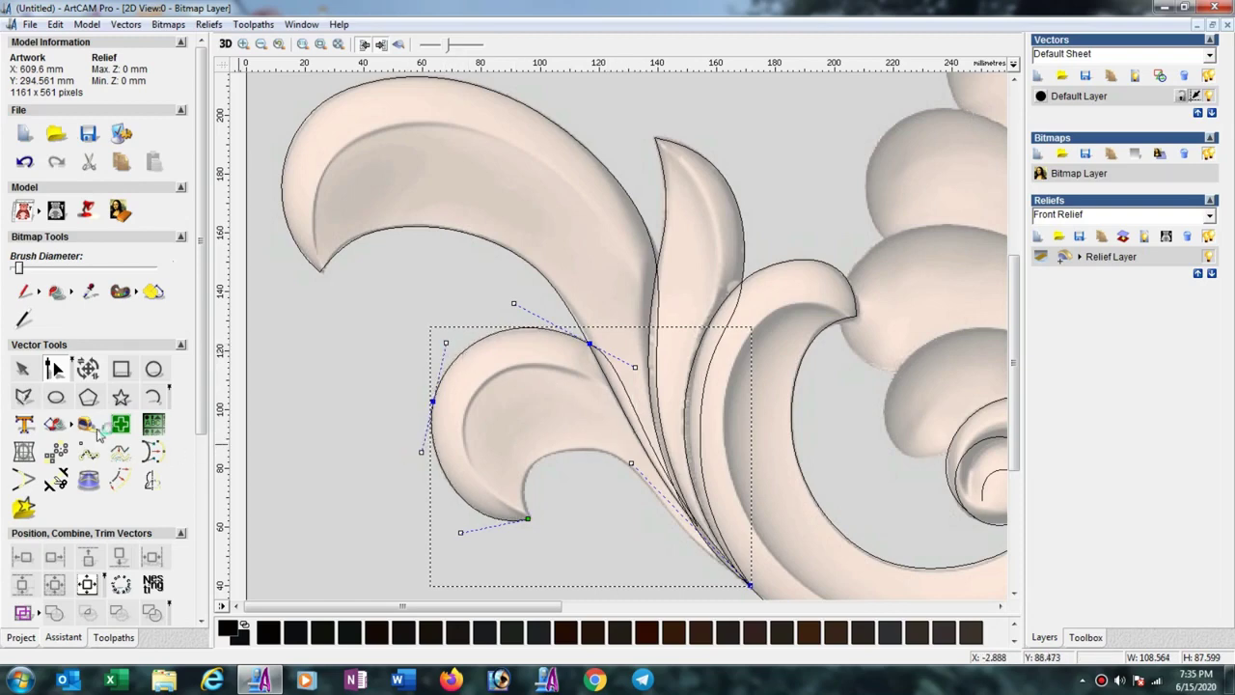
Draw an open four-point polyline from the hook tip around the inner curl to the lower tip
left_click(24, 396)
left_click(527, 518)
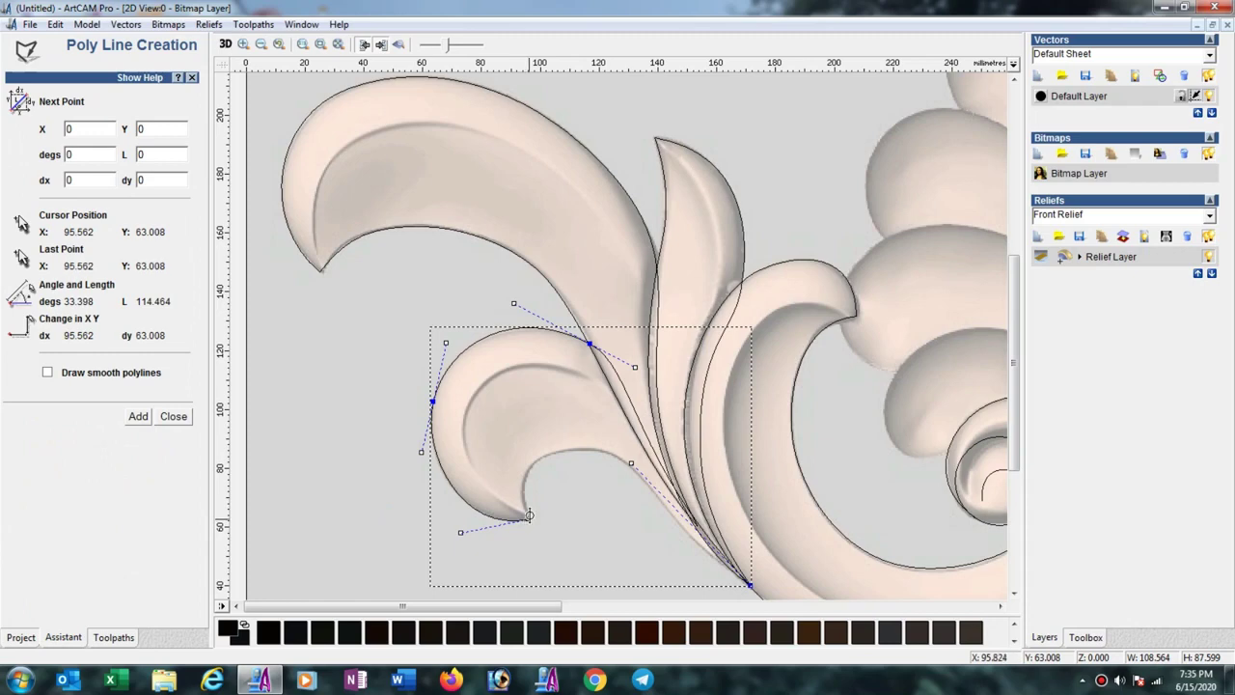
left_click(540, 457)
left_click(630, 463)
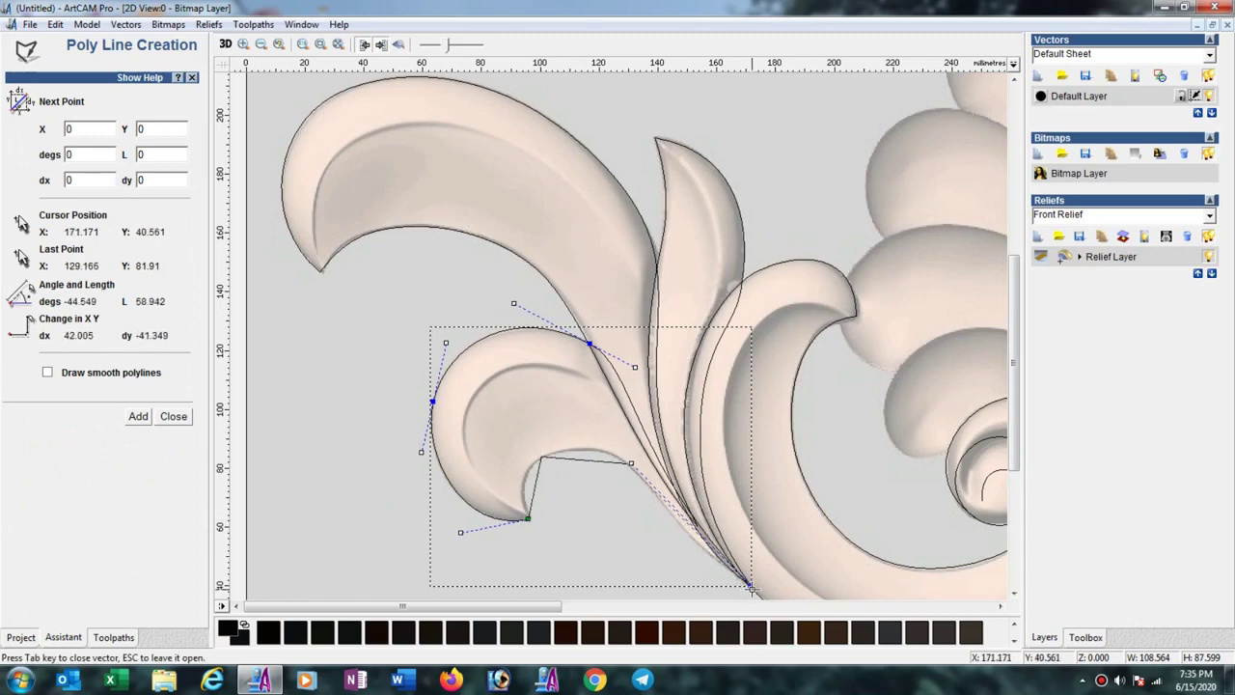
left_click(751, 585)
key("Escape")
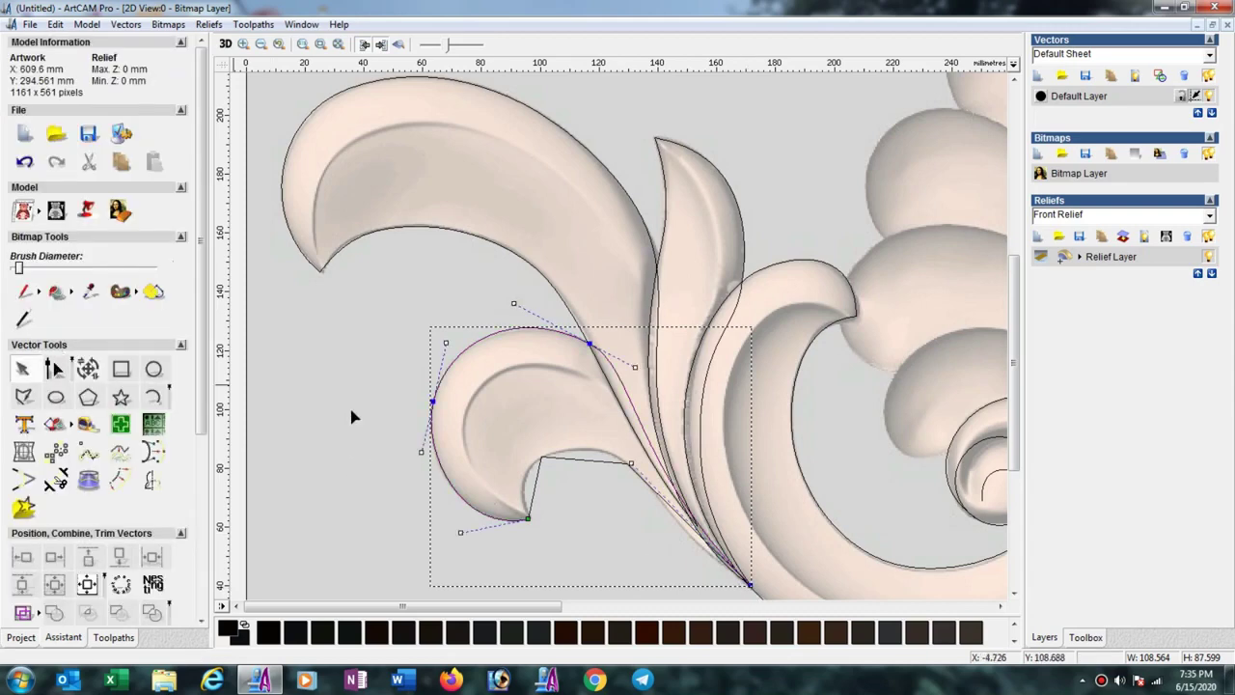
Smooth all the line's spans into curves and shape them around the lower hook
key("n")
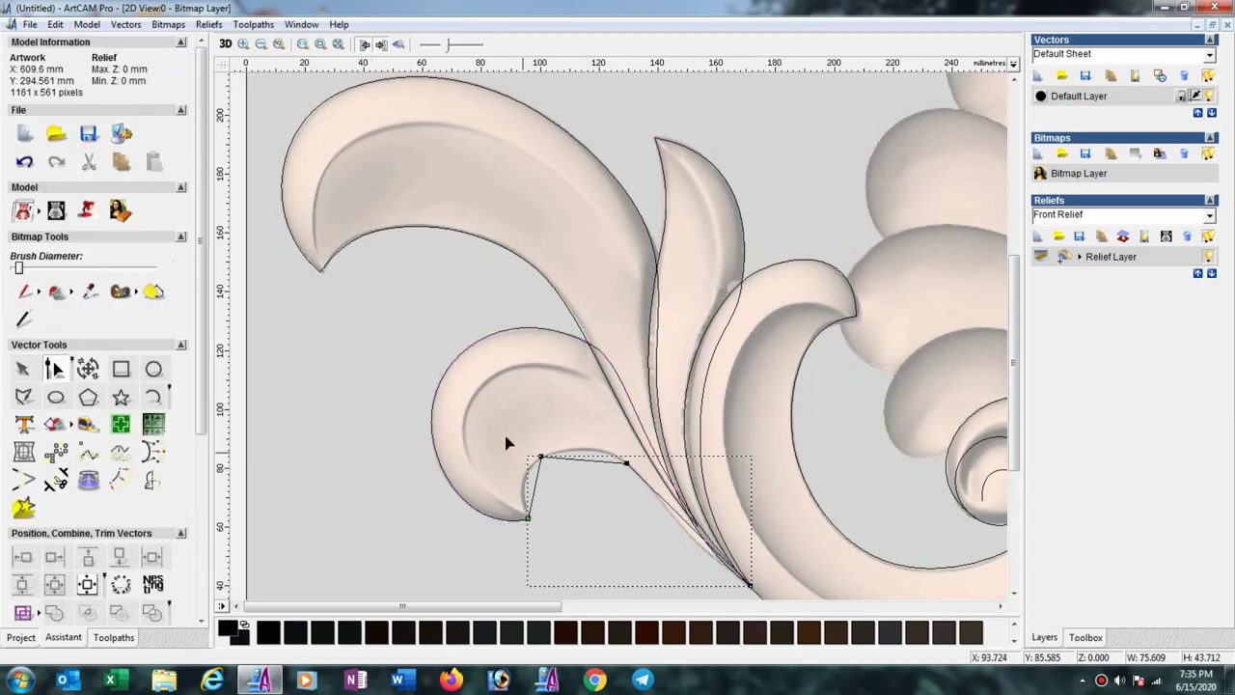
left_click_drag(496, 425, 801, 610)
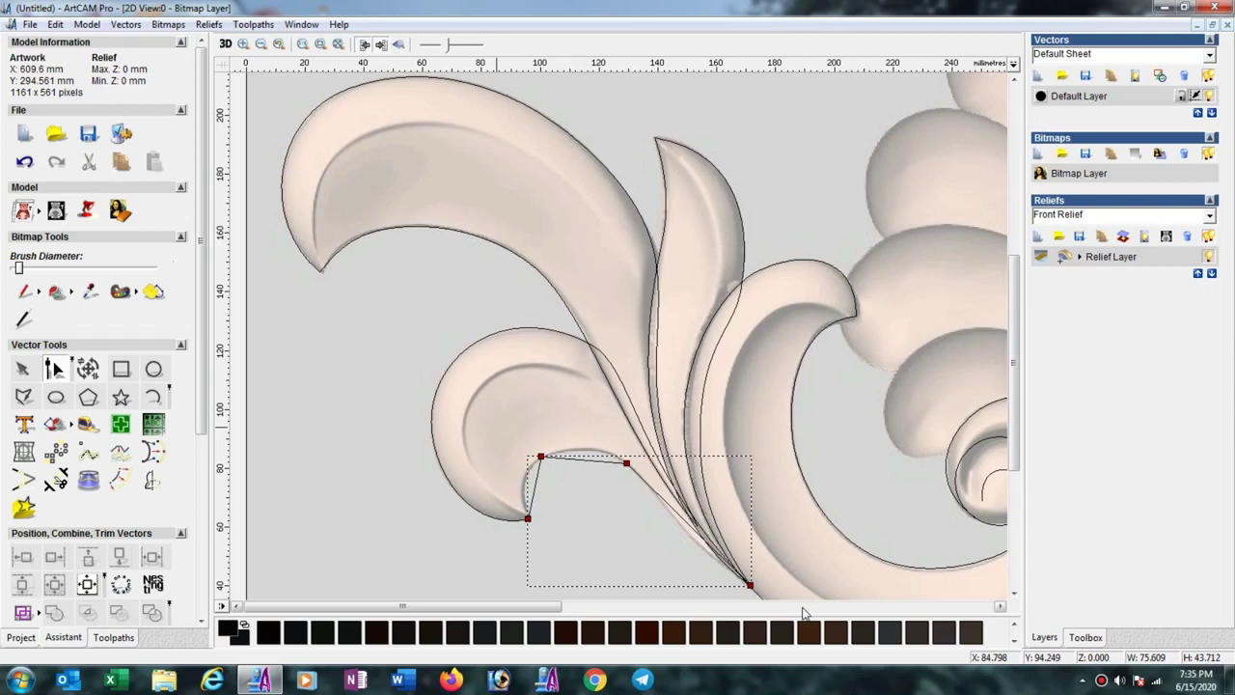
key("s")
scroll(604, 472, "up", 2)
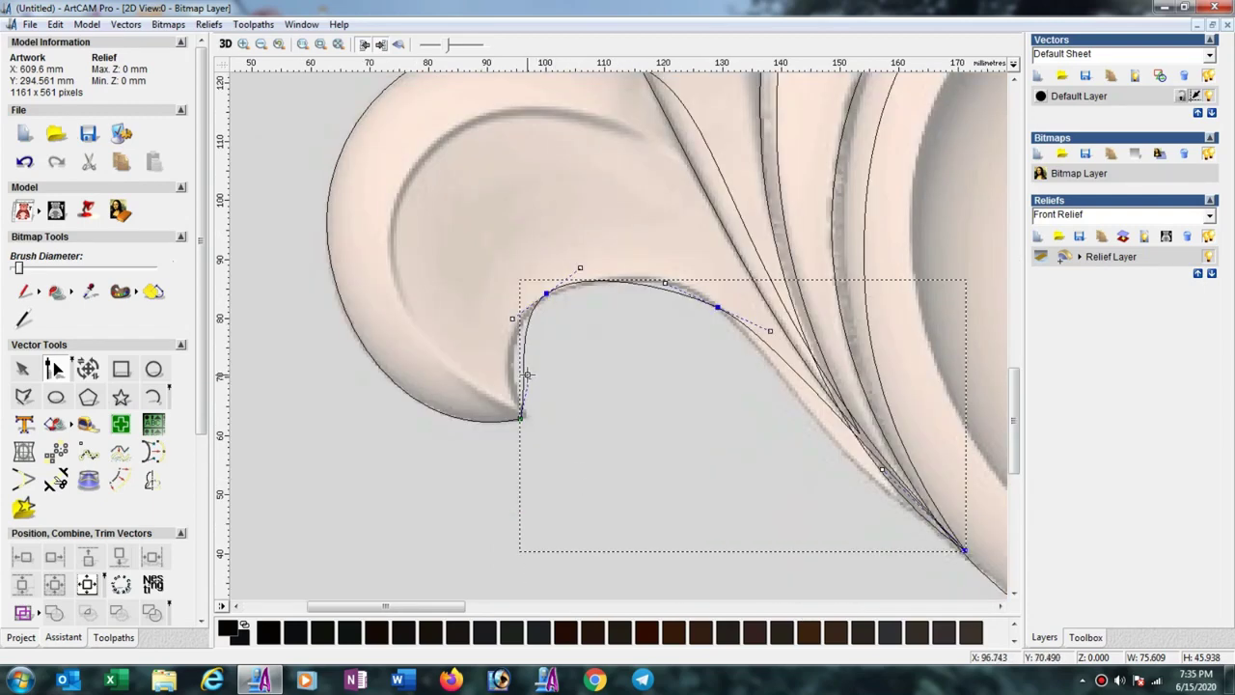
left_click_drag(528, 376, 506, 370)
scroll(521, 398, "up", 1)
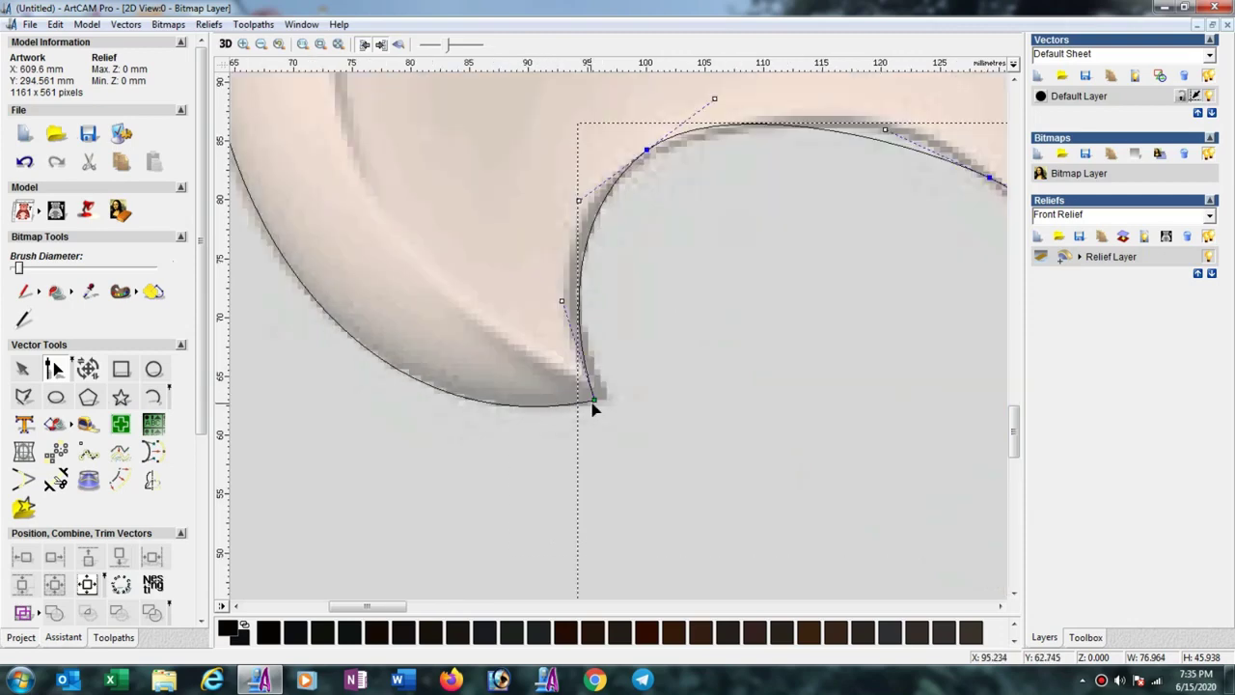
left_click_drag(593, 402, 600, 395)
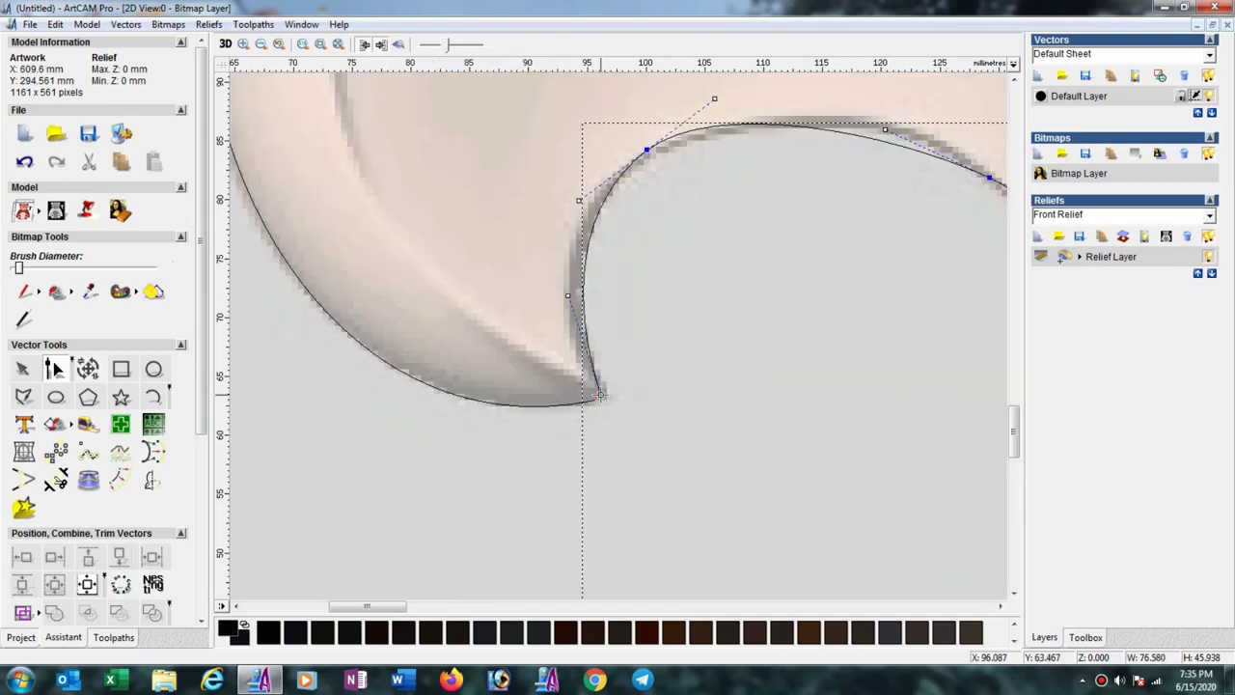
left_click_drag(567, 299, 573, 305)
scroll(579, 290, "down", 1)
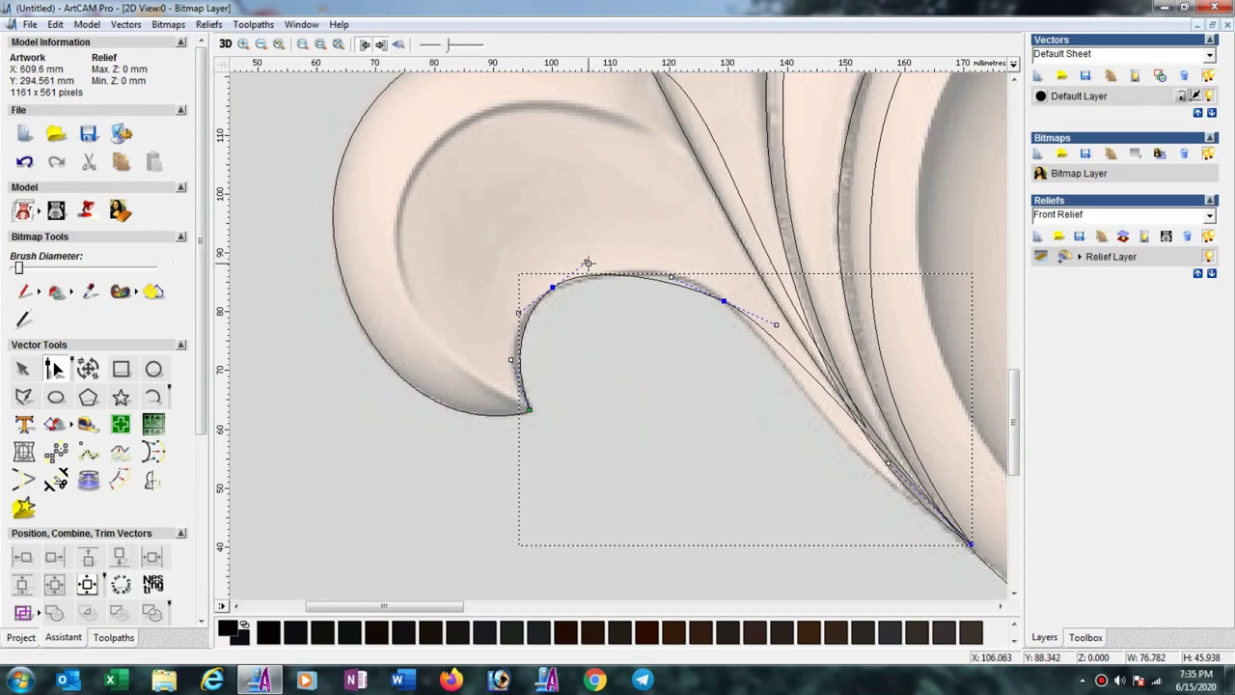
Reshape the top and lower end to hug the inner hook edge, about 76.8 × 46.3 mm
left_click_drag(588, 263, 611, 253)
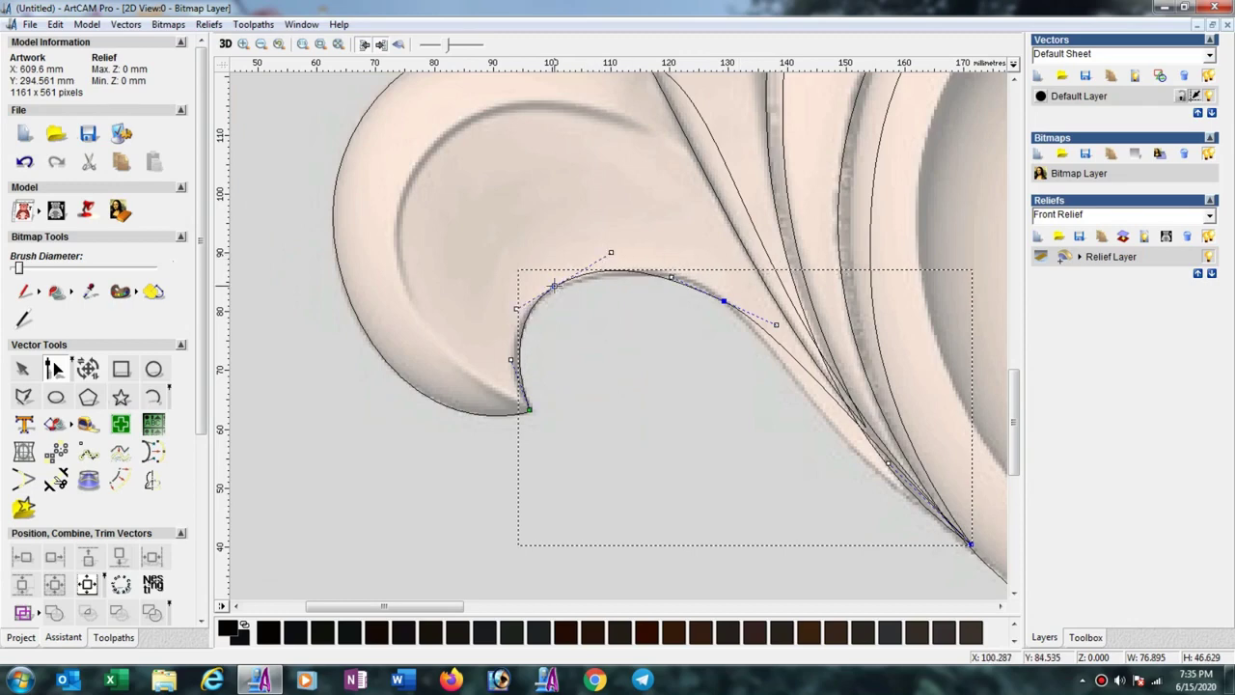
left_click_drag(554, 287, 558, 290)
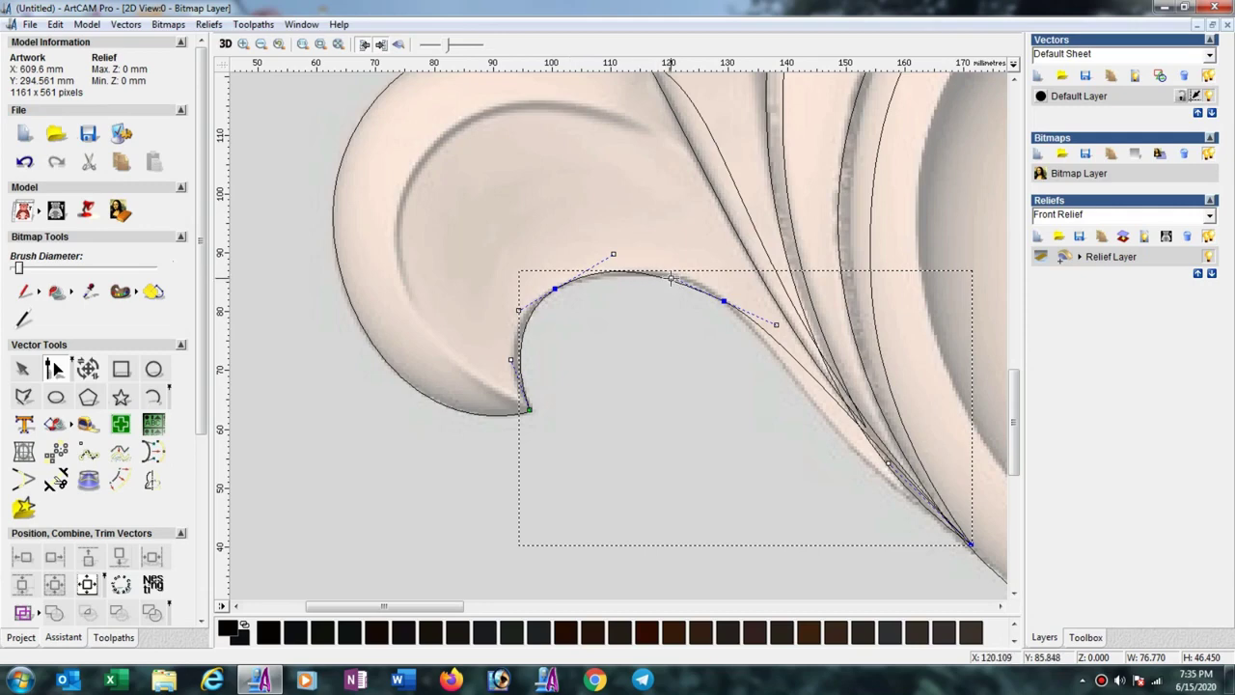
left_click_drag(671, 279, 675, 277)
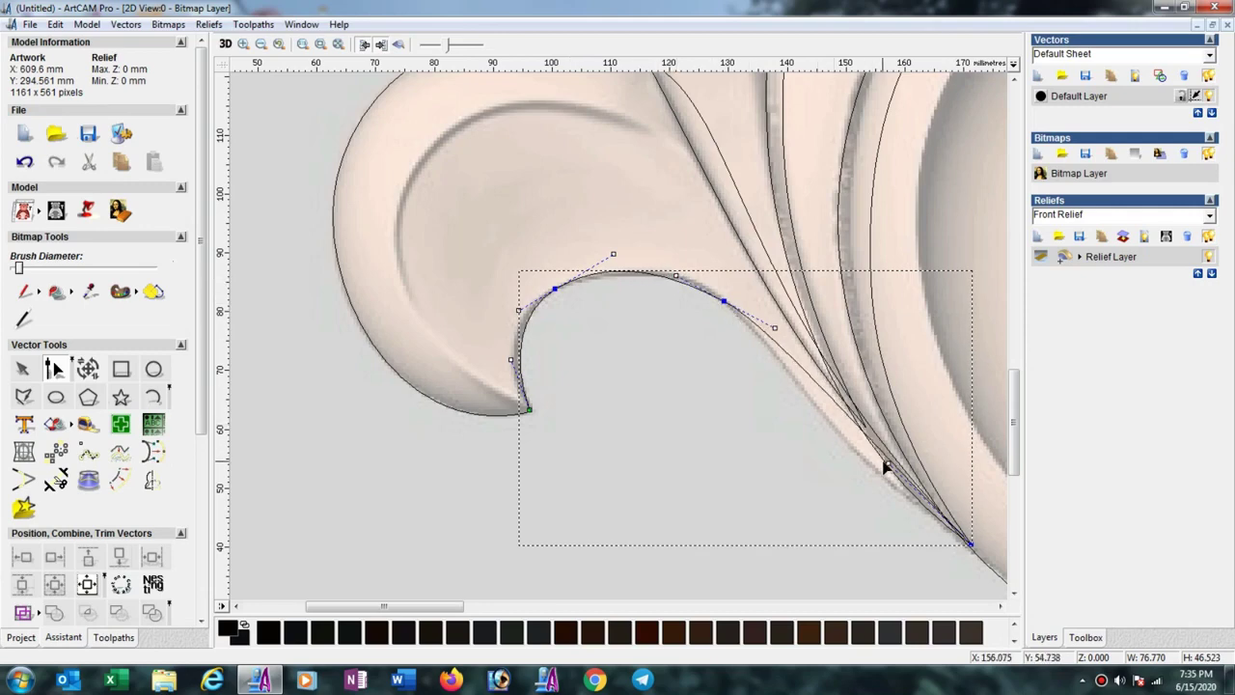
left_click_drag(885, 467, 839, 464)
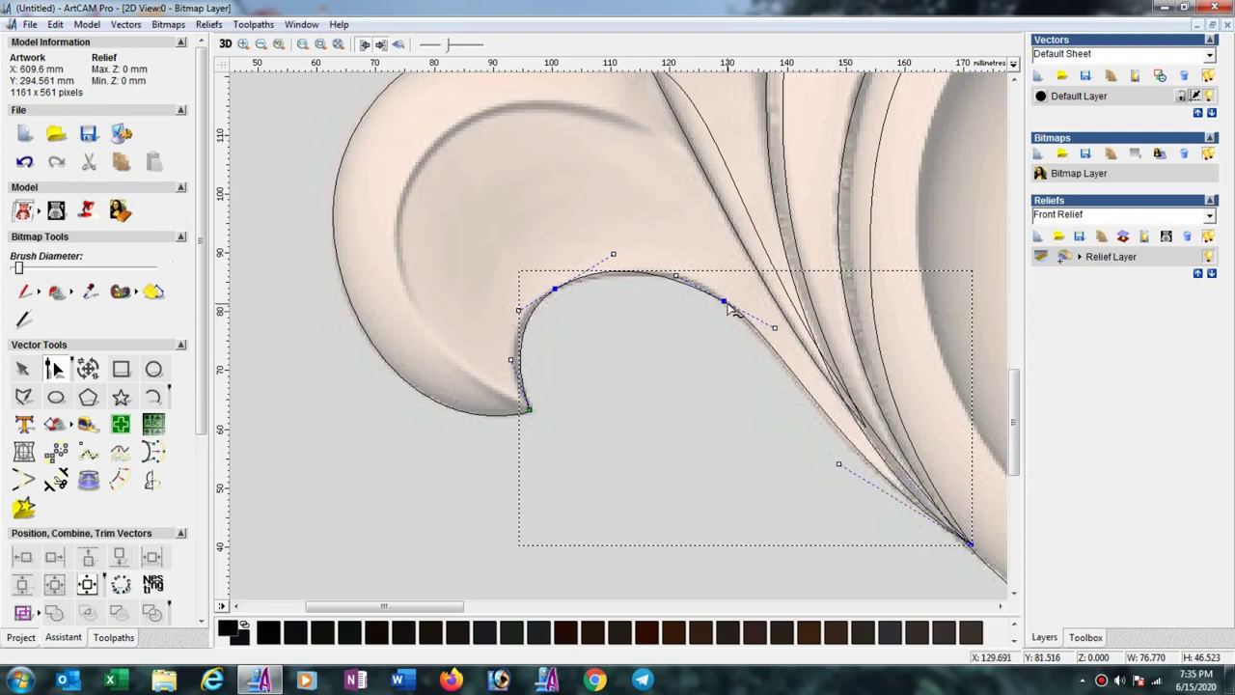
left_click_drag(725, 302, 720, 302)
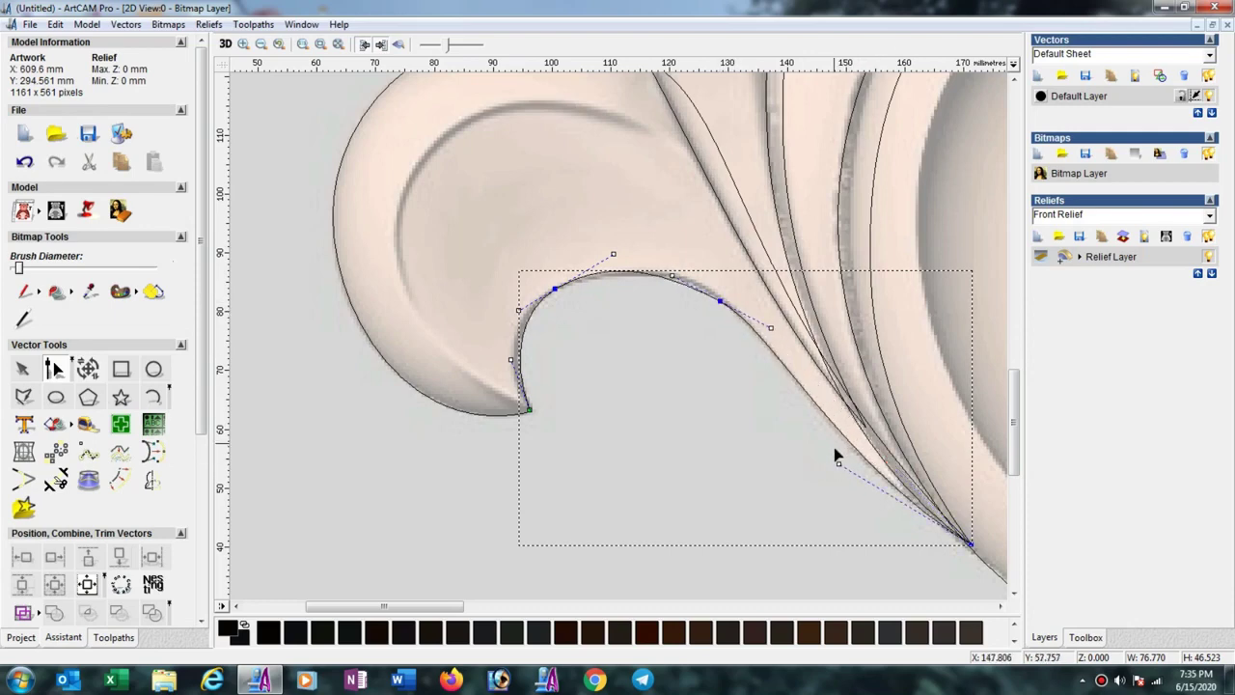
left_click_drag(838, 465, 829, 463)
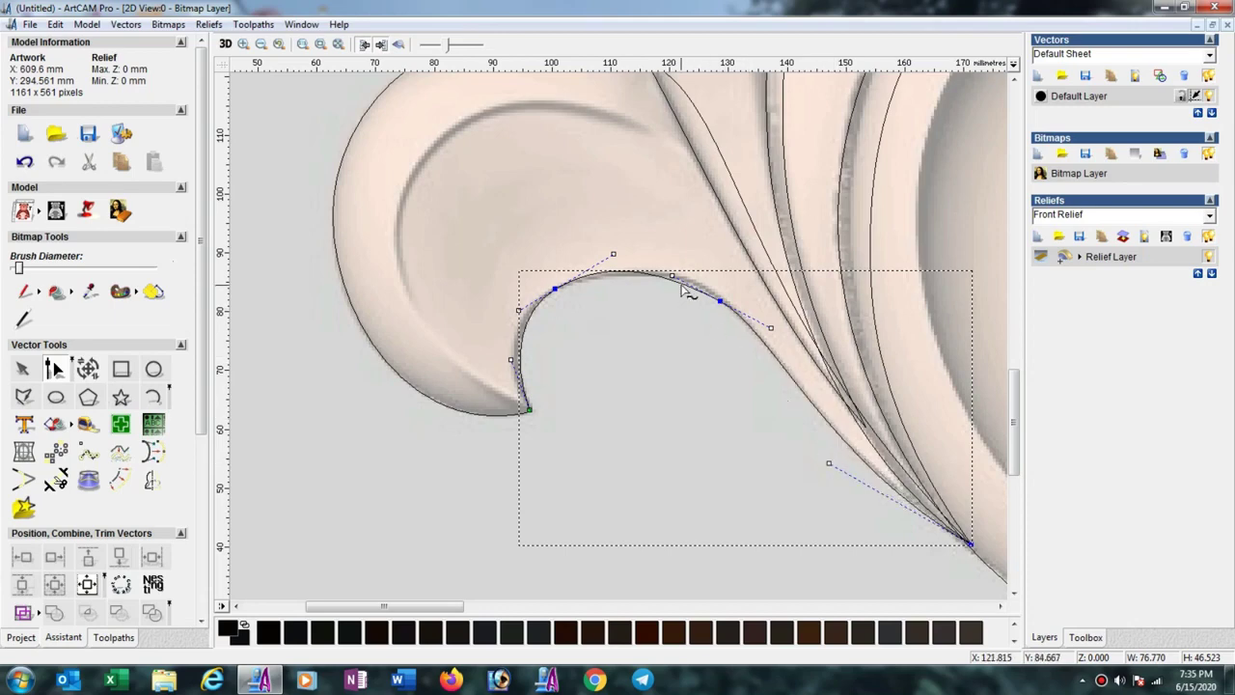
left_click_drag(673, 277, 684, 277)
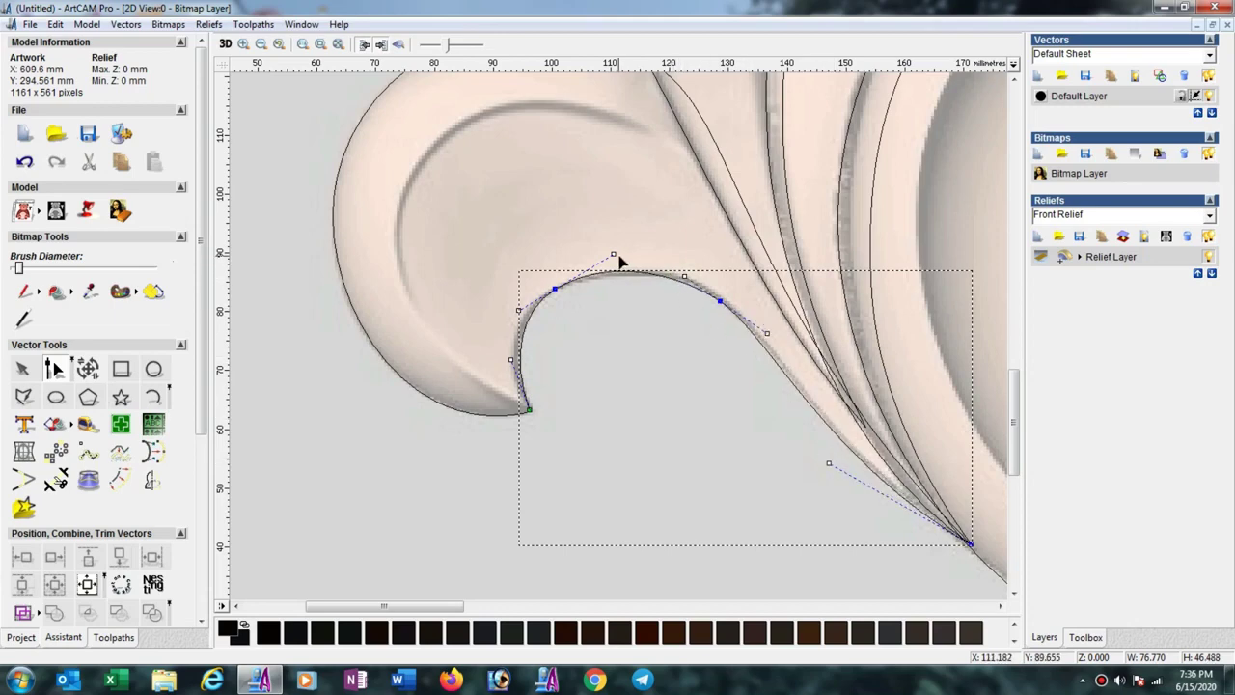
left_click_drag(615, 252, 614, 260)
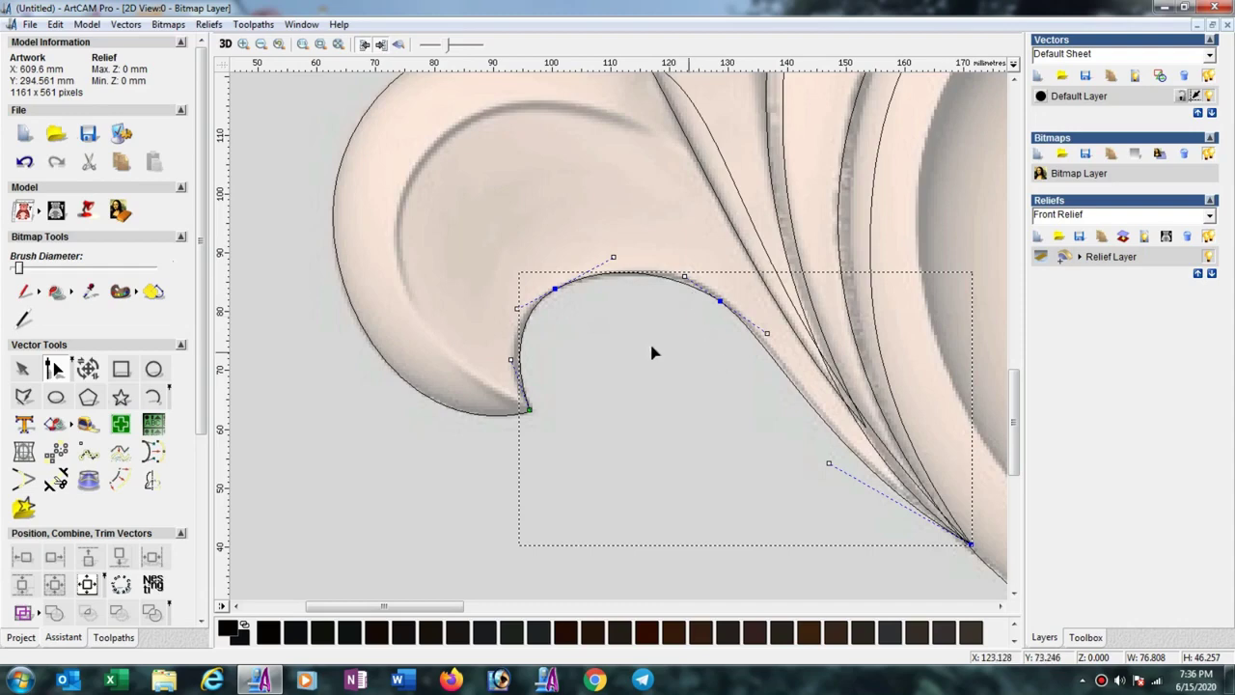
scroll(649, 352, "down", 1)
scroll(649, 352, "down", 1)
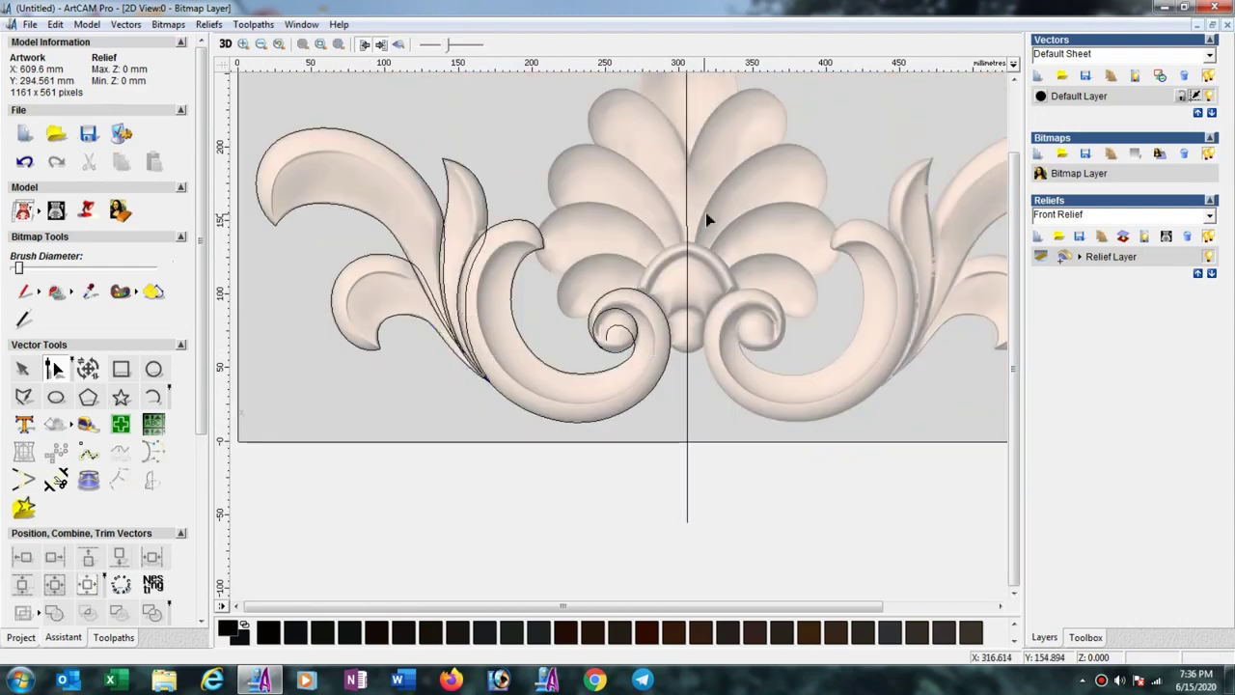
Draw two start-end-point arcs along the arch's outer and inner left edges to the centre line
scroll(690, 242, "up", 1)
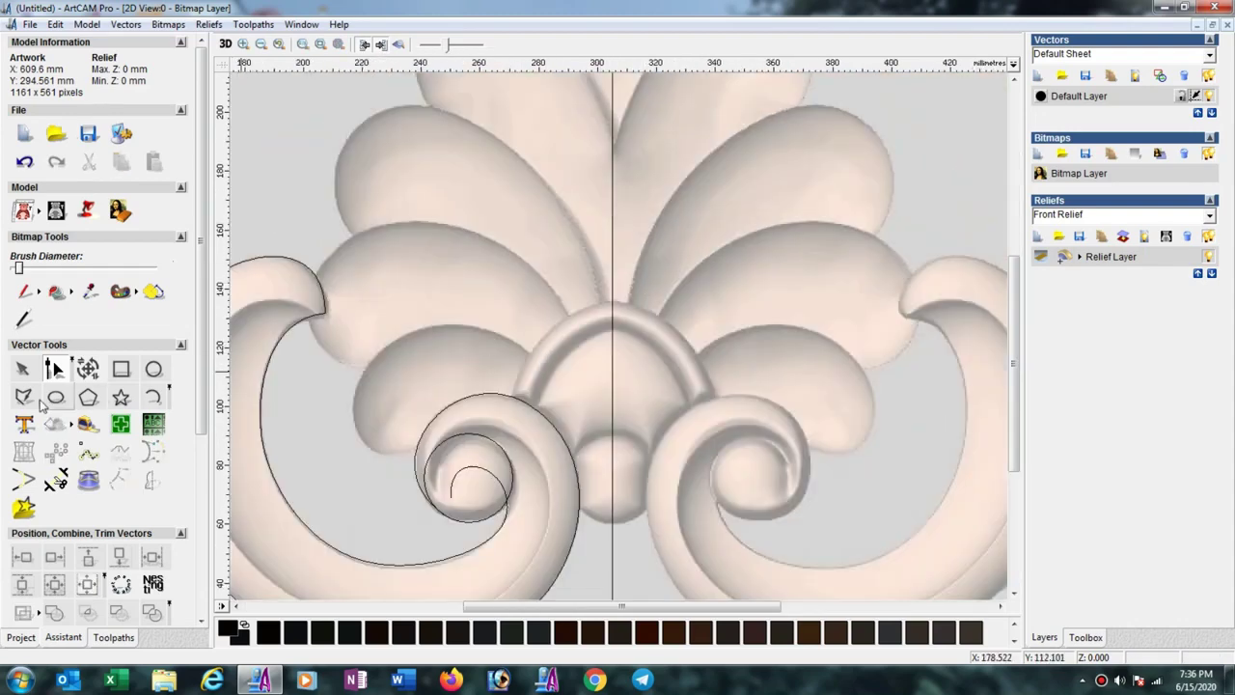
left_click(507, 404)
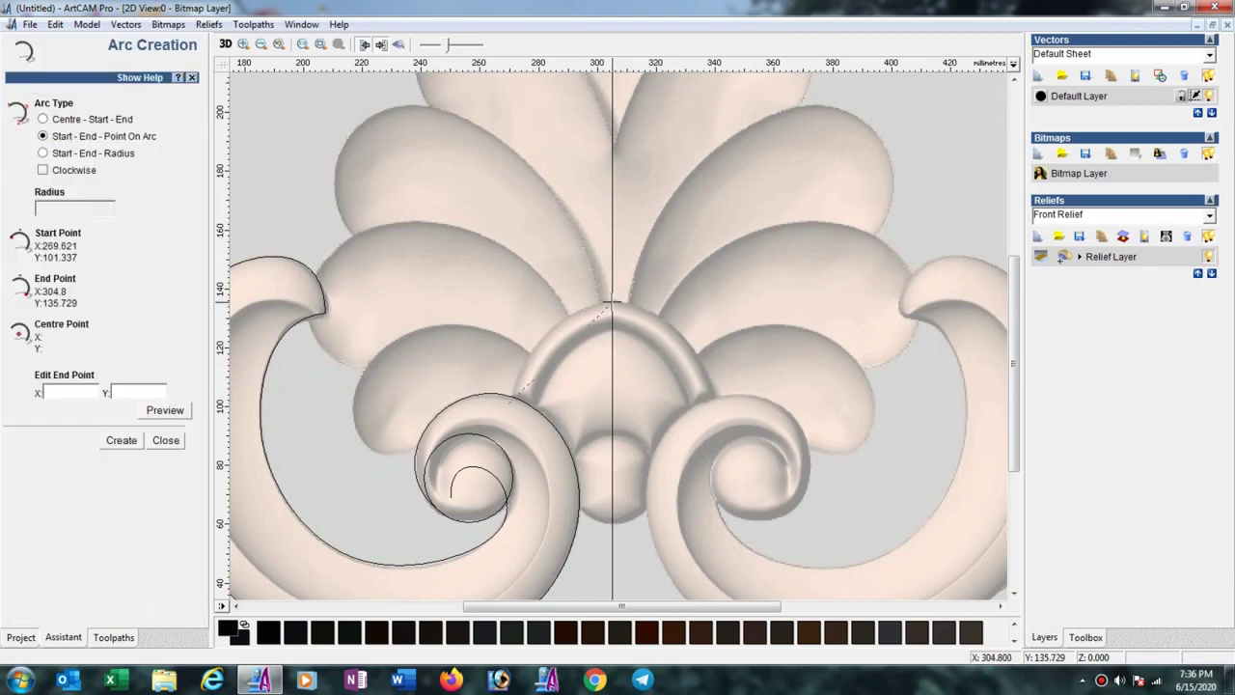
left_click(610, 305)
left_click(576, 310)
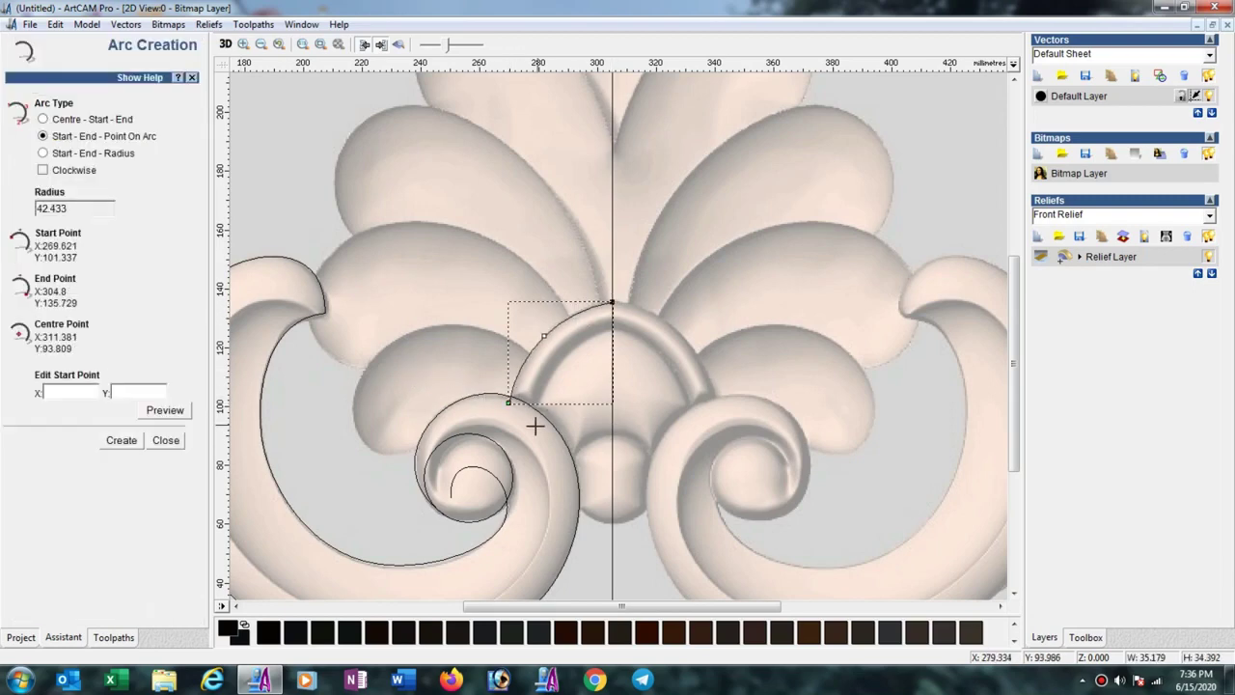
left_click(528, 414)
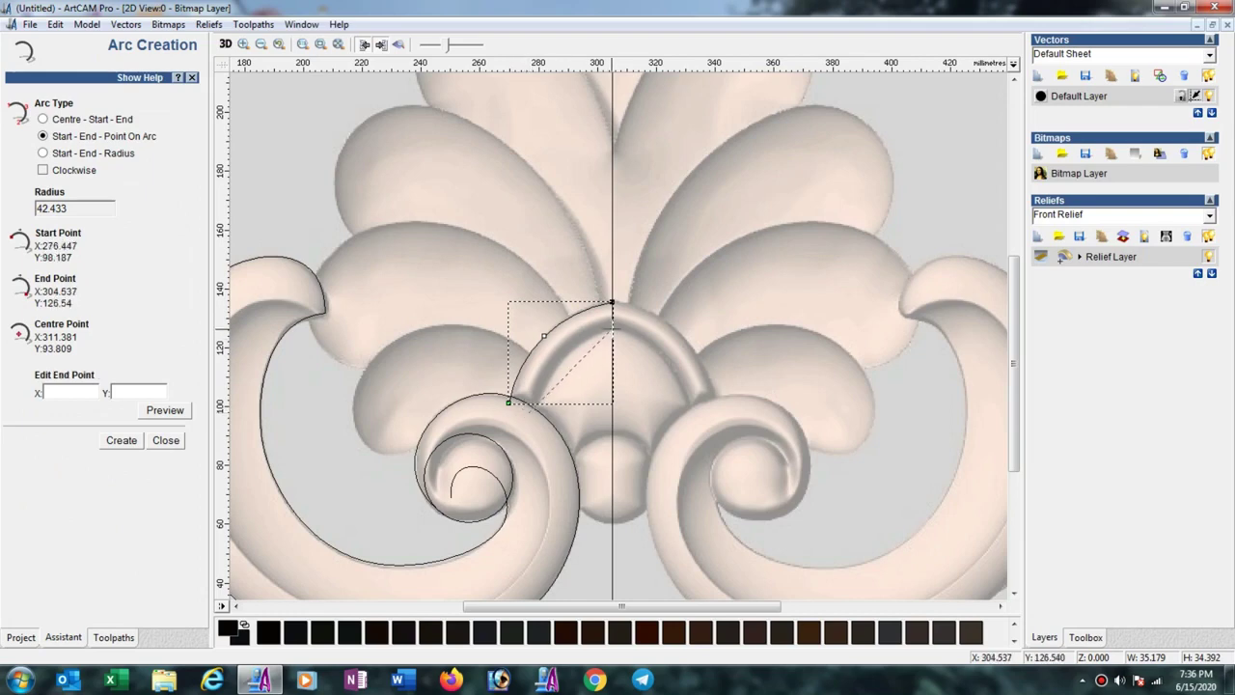
left_click(612, 303)
left_click(591, 336)
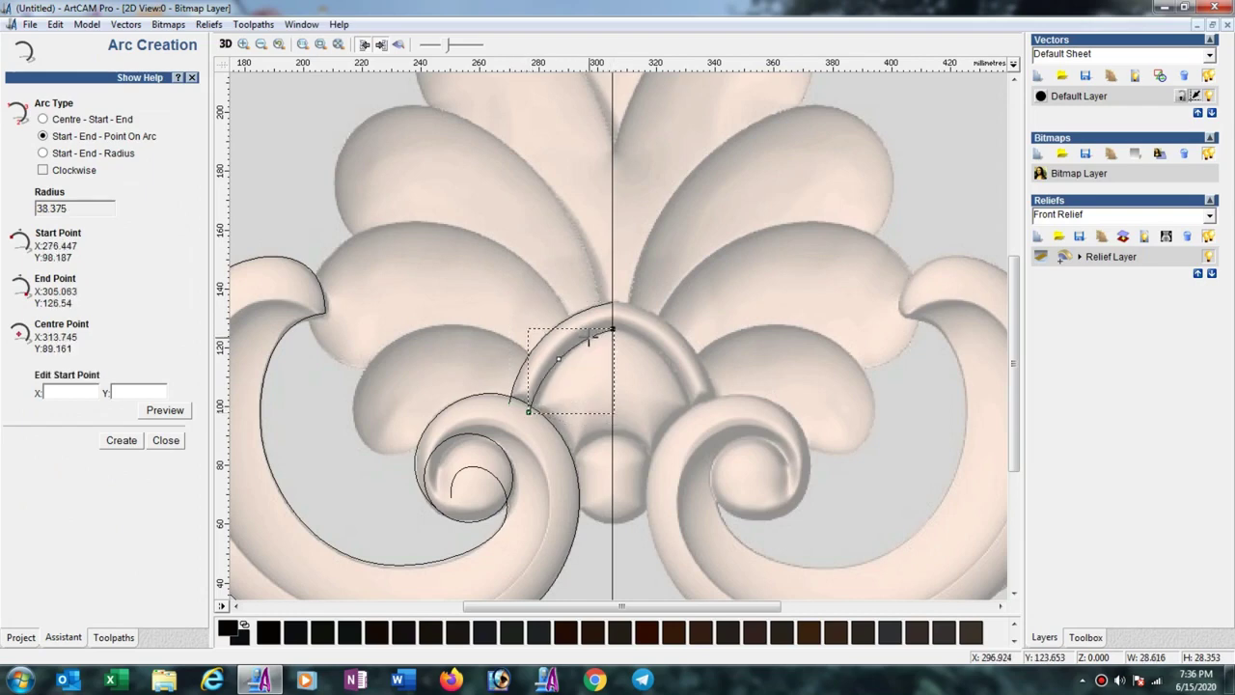
left_click(165, 440)
Shift the inner arc's start node onto the central arch edge
left_click(54, 369)
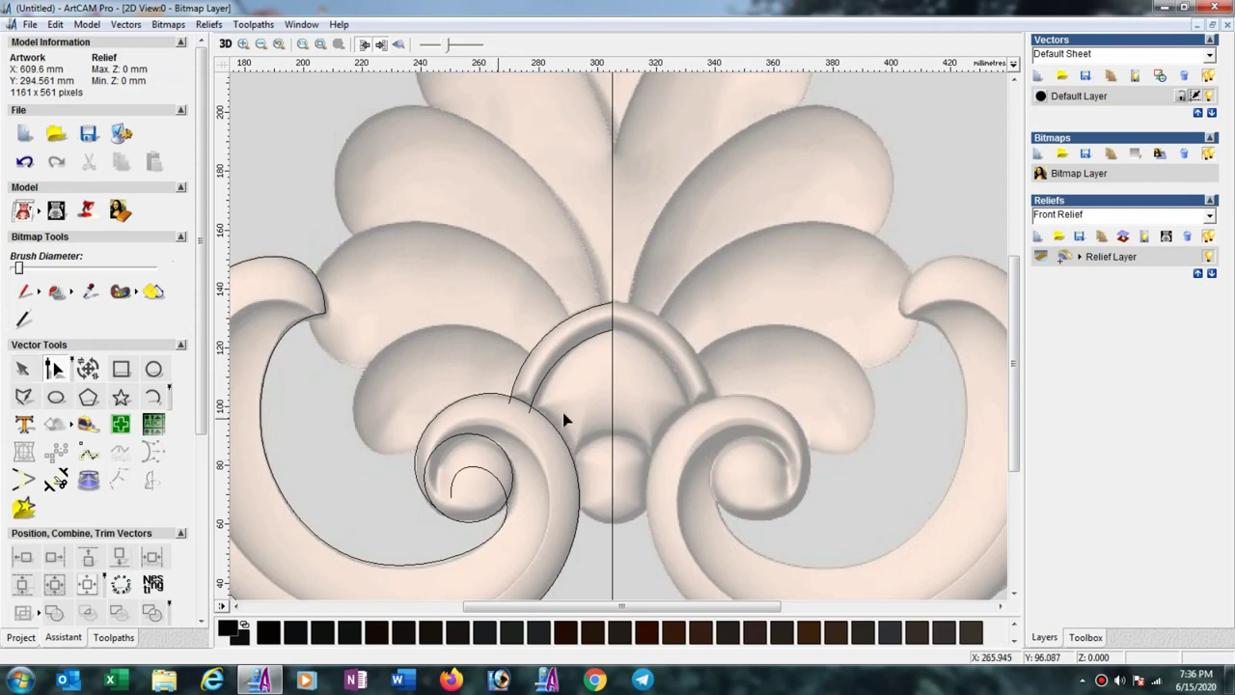
scroll(563, 415, "up", 2)
left_click(557, 405)
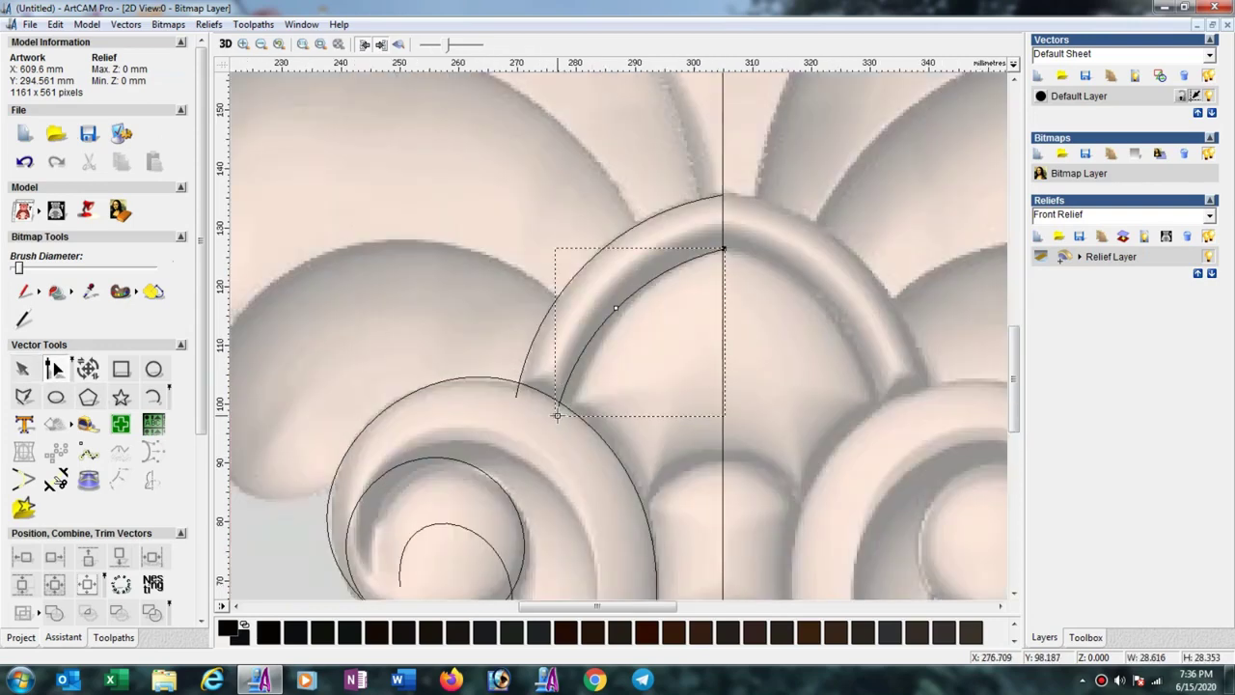
left_click_drag(556, 413, 566, 415)
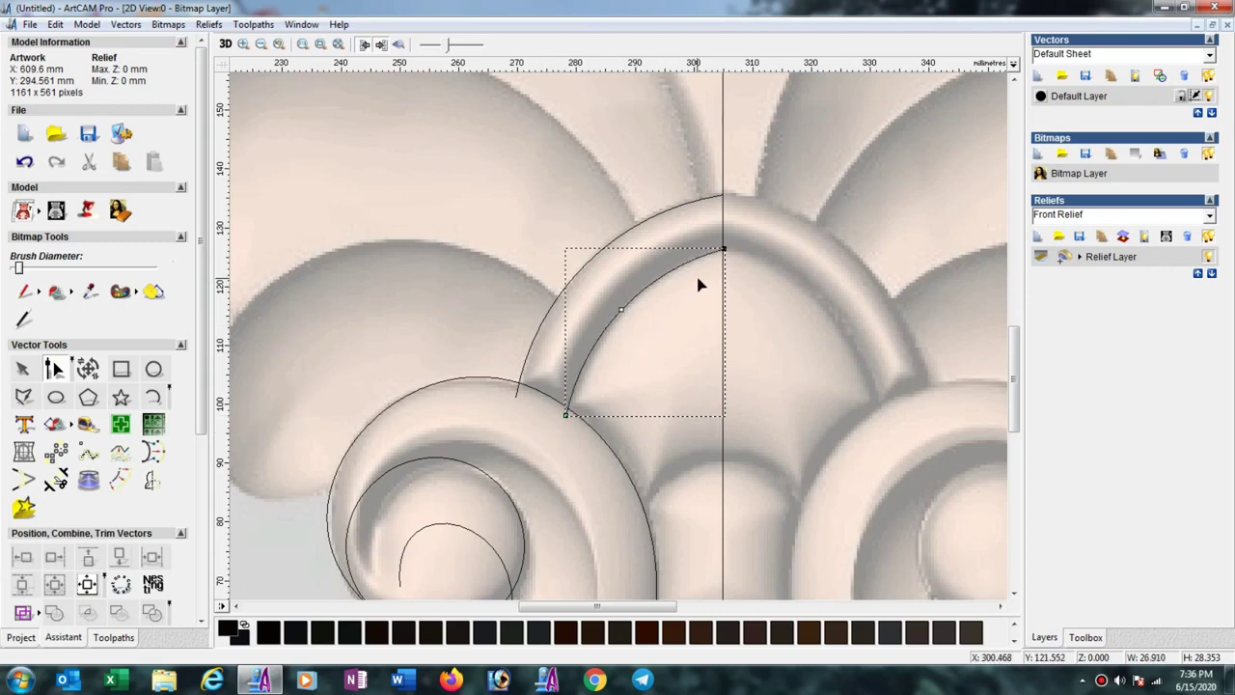
Insert a node on the outer arc and drag it so the arc ends on the centre line
left_click(693, 208)
scroll(723, 206, "up", 1)
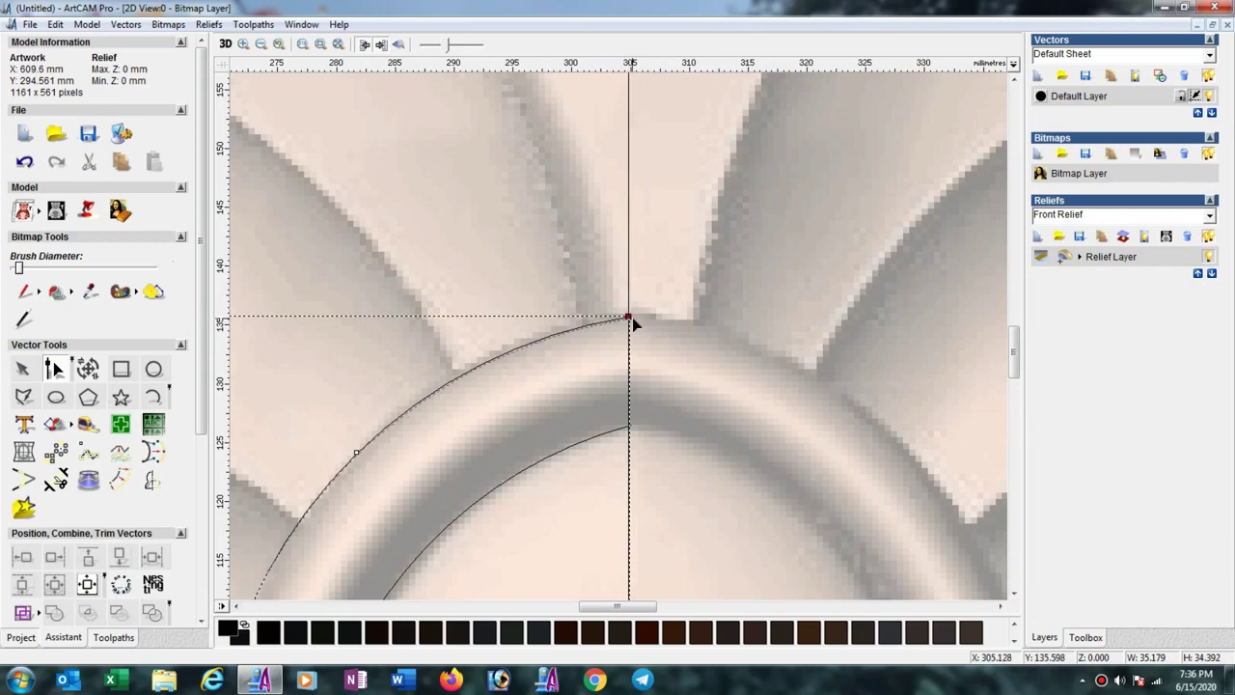
scroll(498, 374, "down", 1)
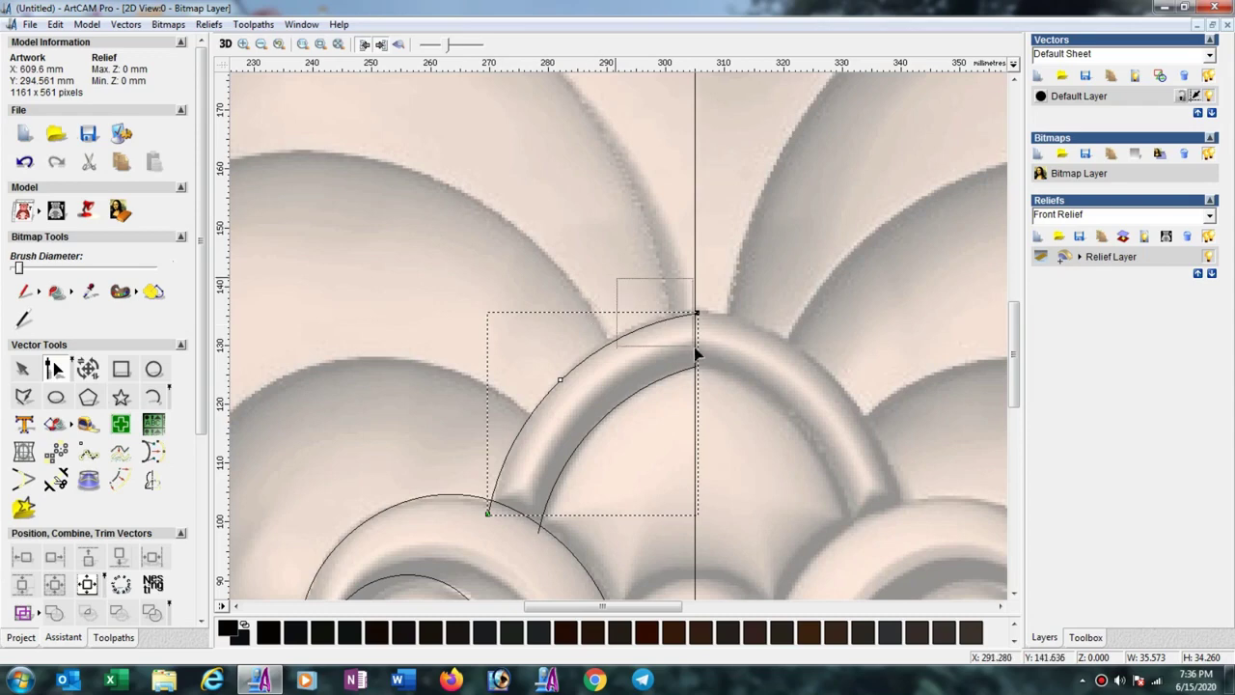
left_click(696, 313)
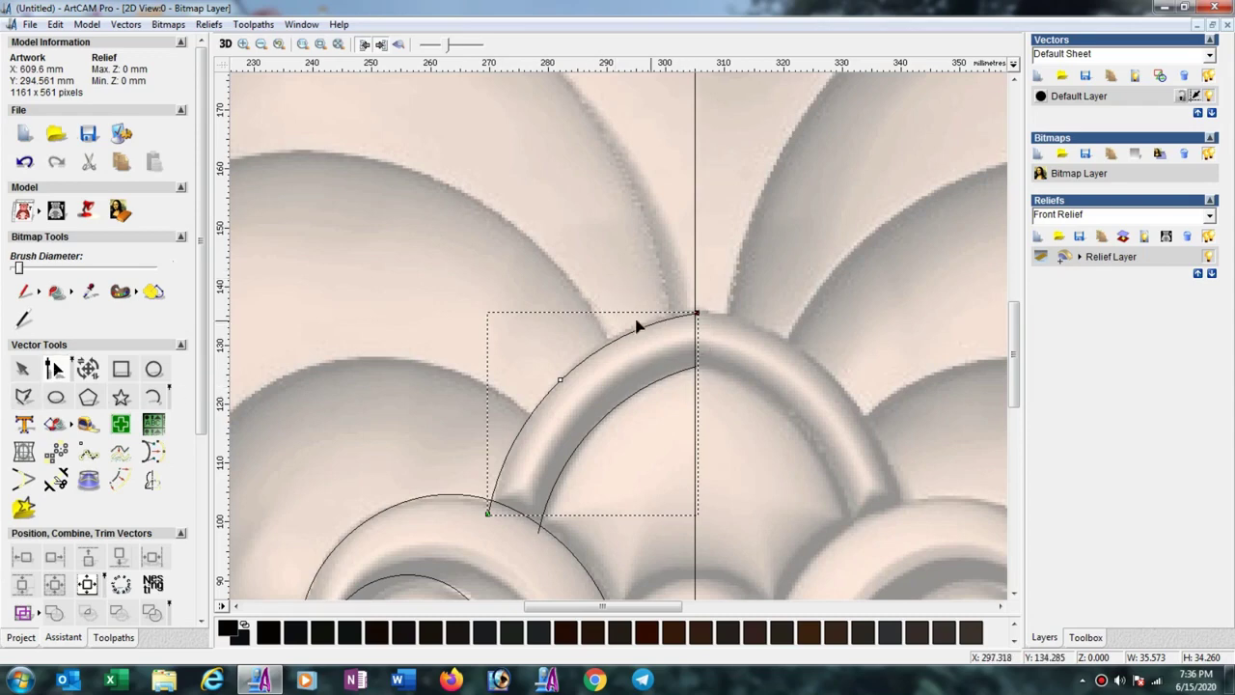
key("i")
left_click_drag(560, 382, 588, 441)
scroll(663, 451, "down", 1)
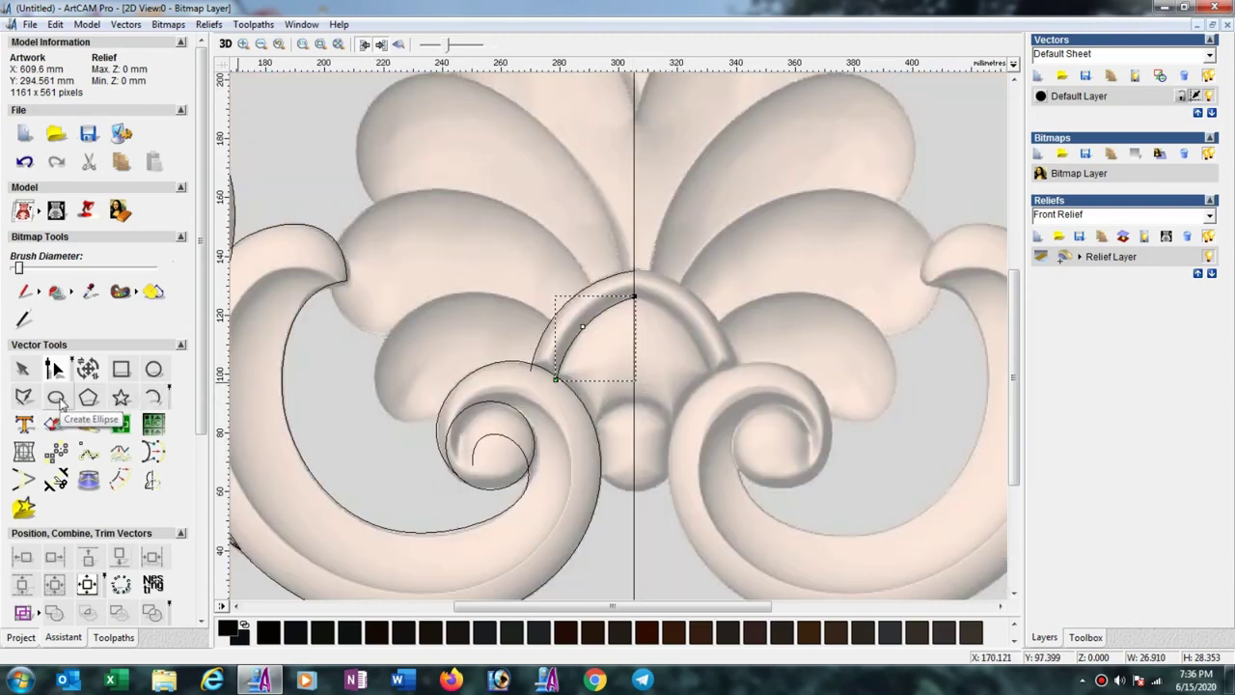
Draw a circle about 28.9 × 30.5 mm and move it over the central bead
left_click(56, 397)
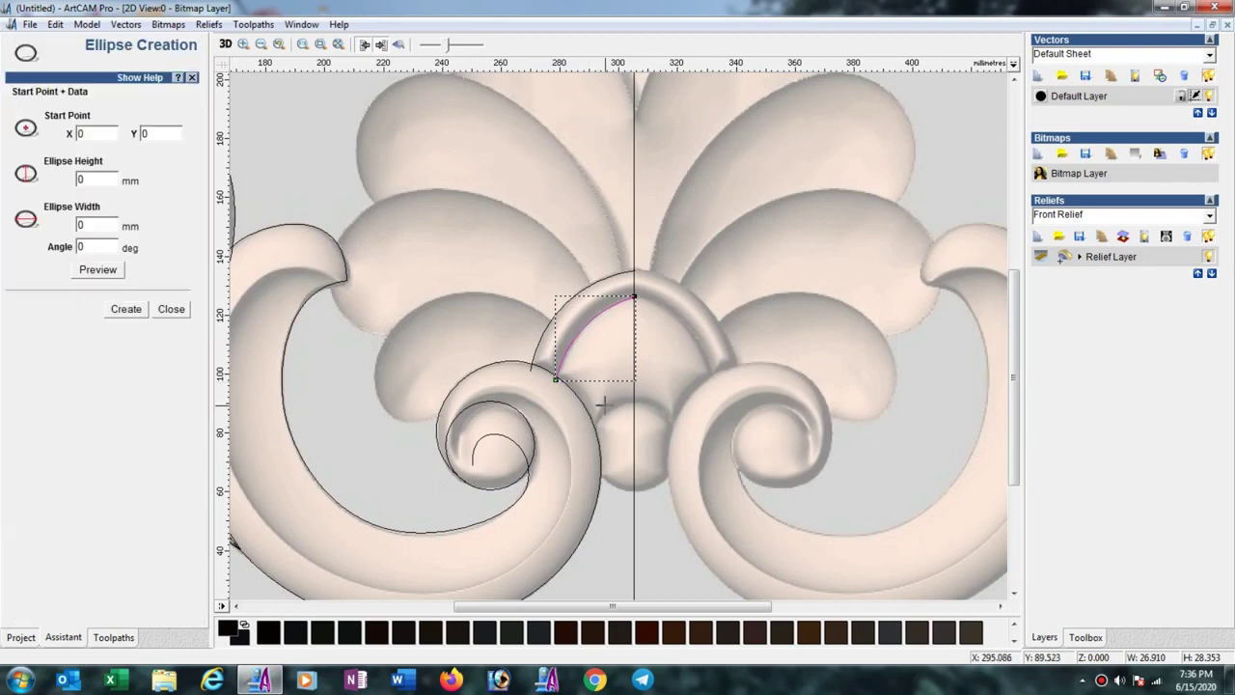
left_click_drag(603, 404, 647, 449)
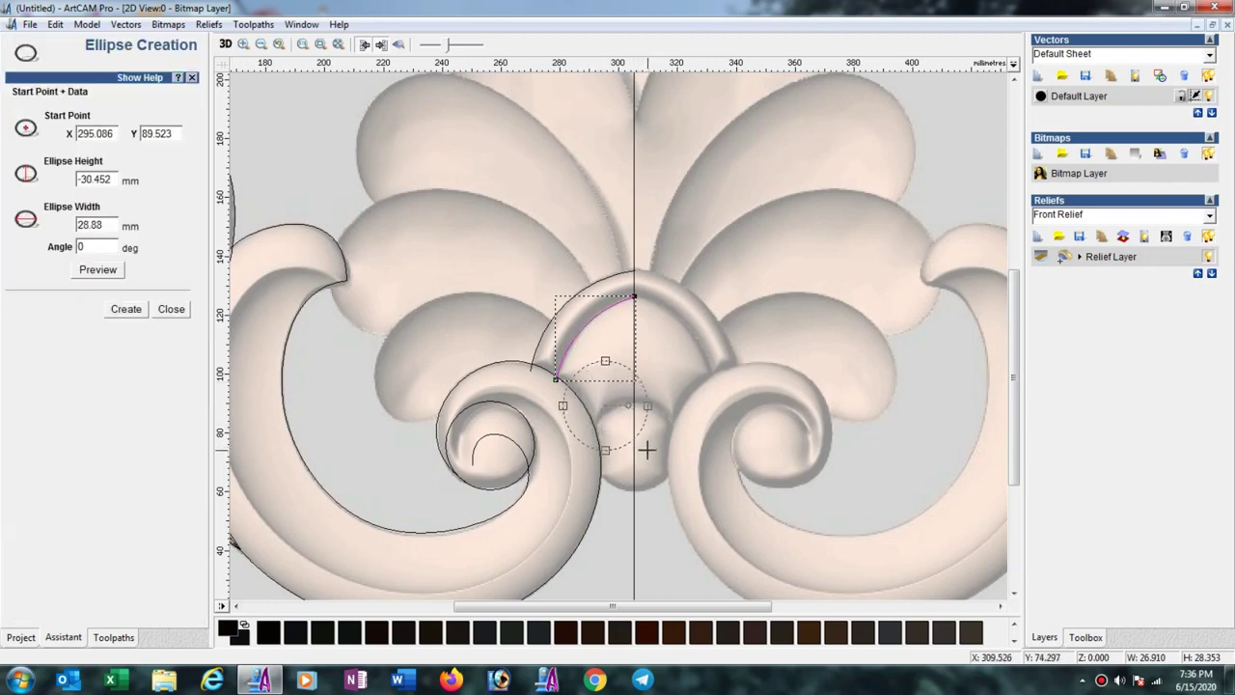
left_click(125, 309)
left_click(171, 309)
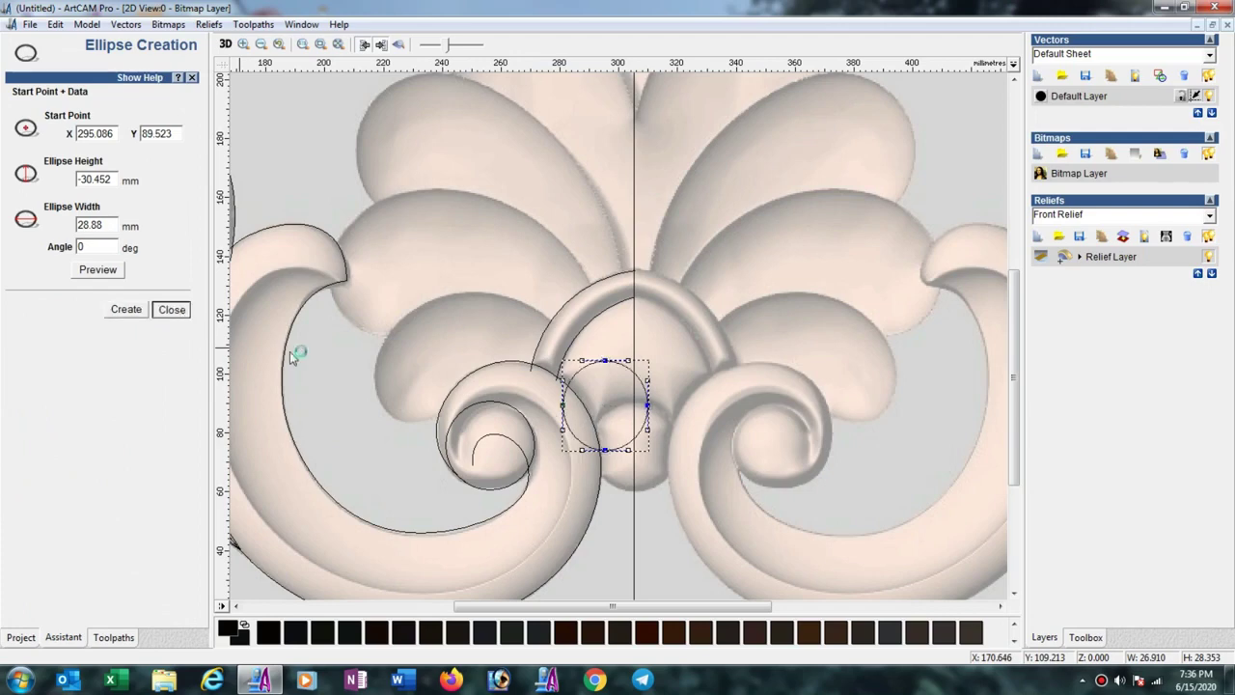
left_click_drag(632, 424, 670, 471)
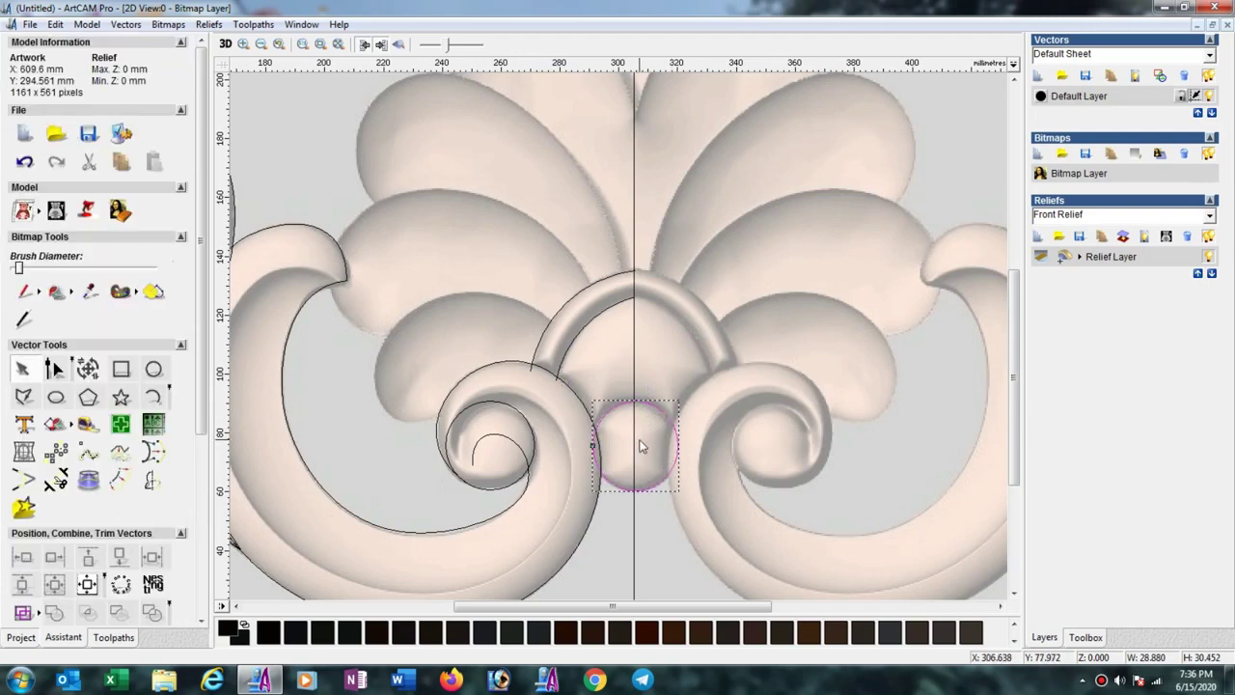
Centre the bead circle horizontally on the vertical centre line
scroll(638, 442, "up", 2)
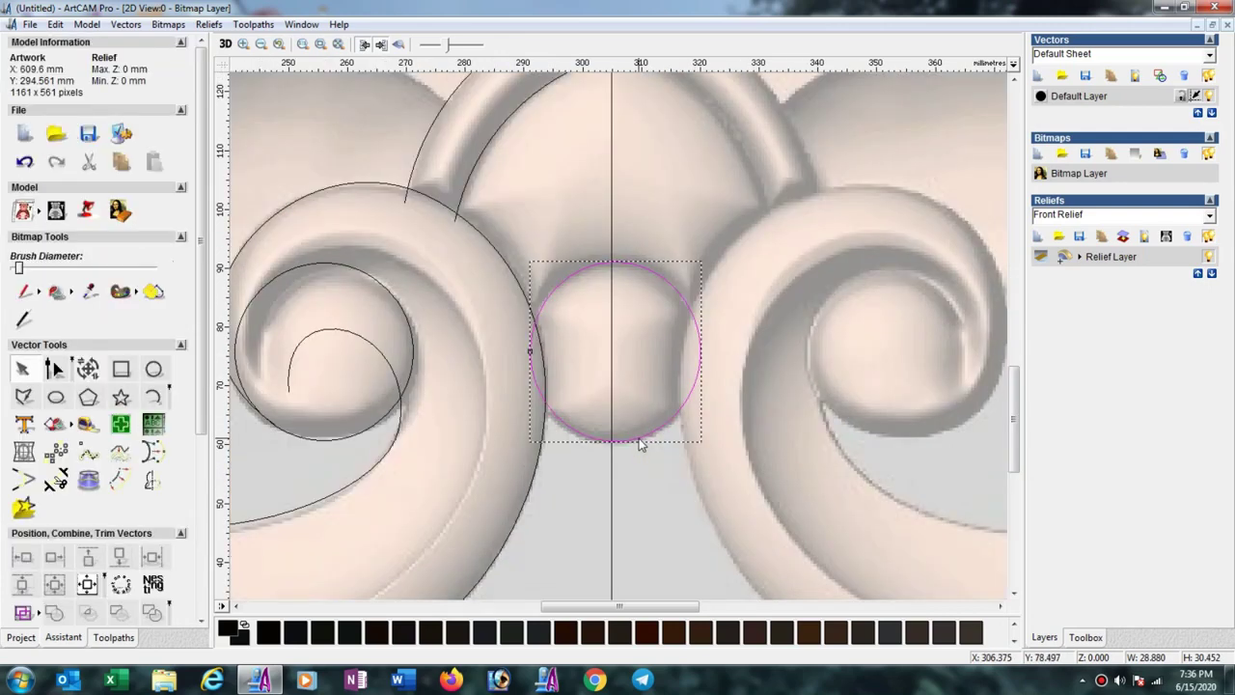
left_click(612, 376, "shift")
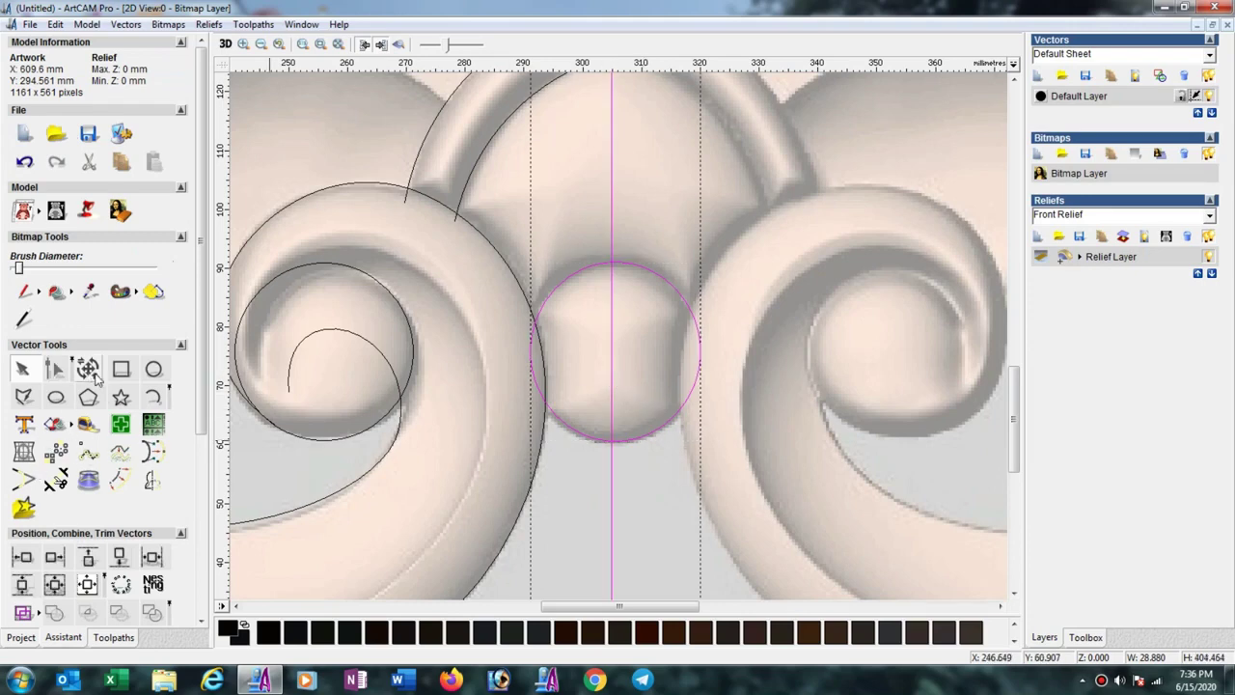
left_click(151, 559)
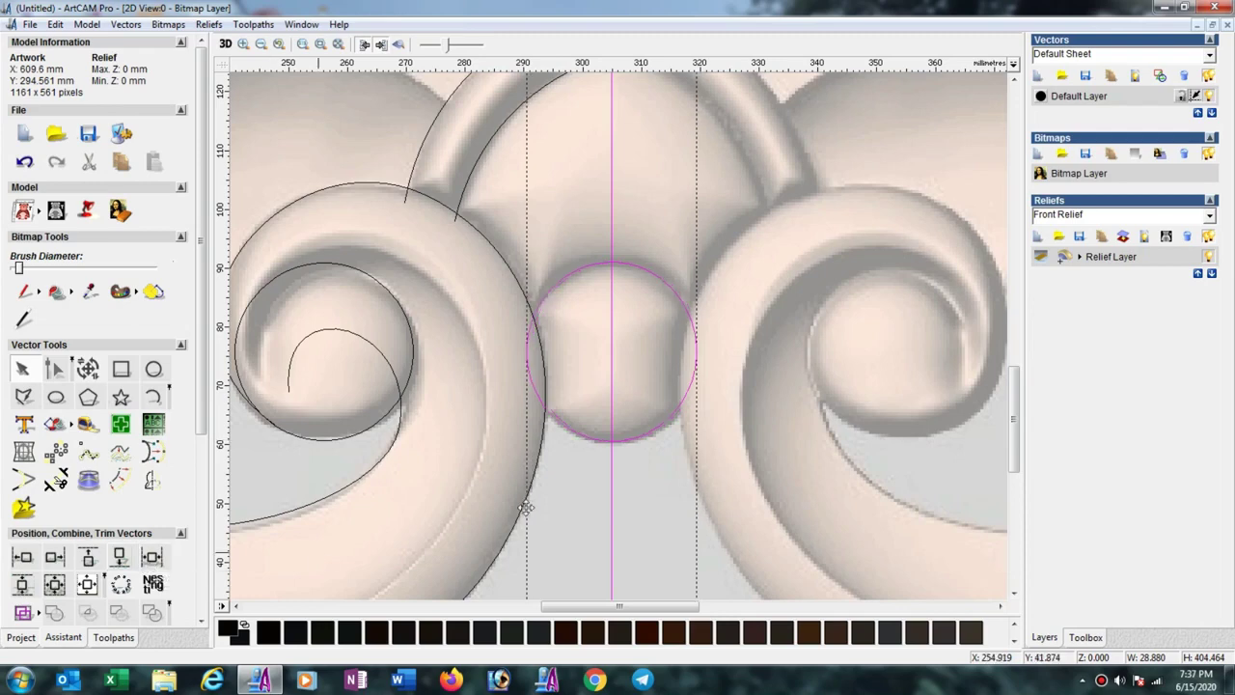
left_click(783, 432)
scroll(695, 333, "down", 2)
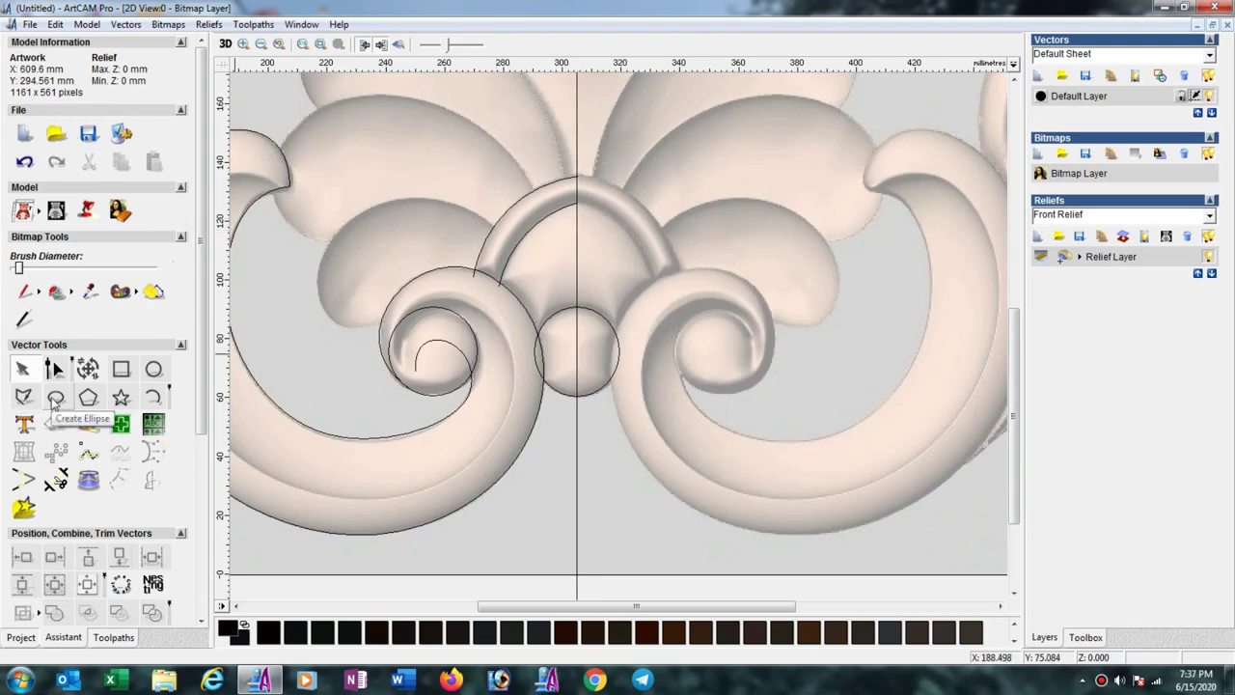
Draw a circle over the central arch and centre it on the vertical centre line
left_click_drag(545, 232, 603, 295)
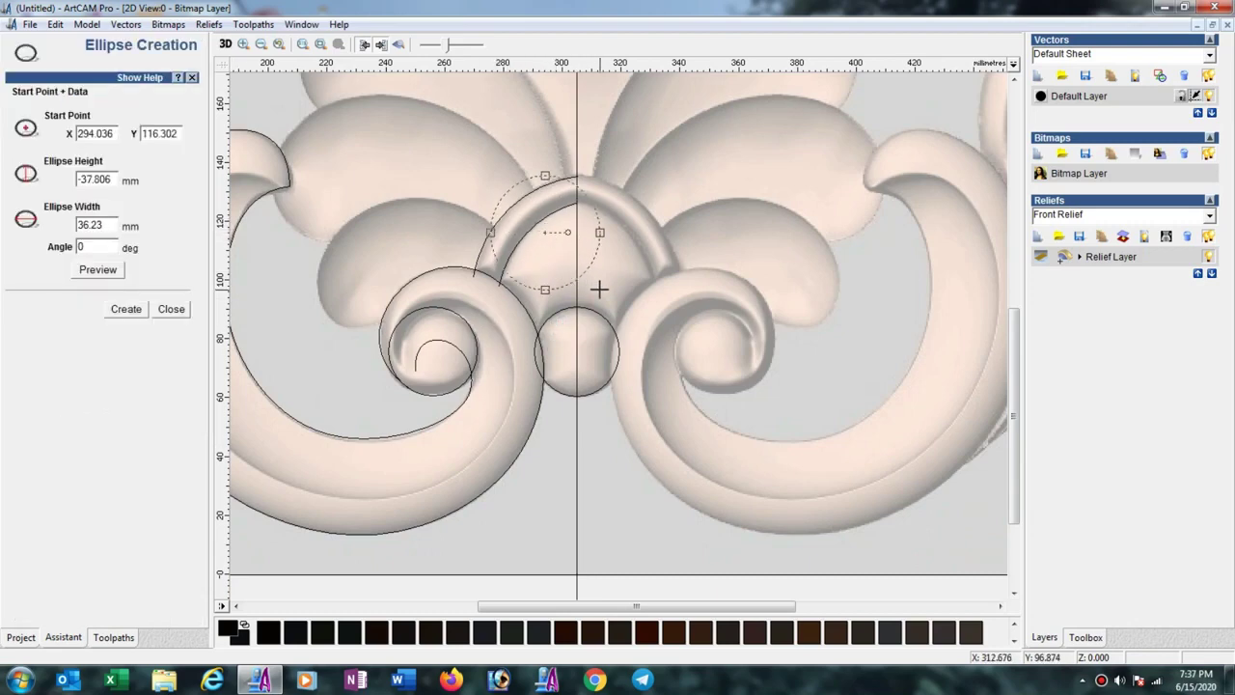
left_click(127, 310)
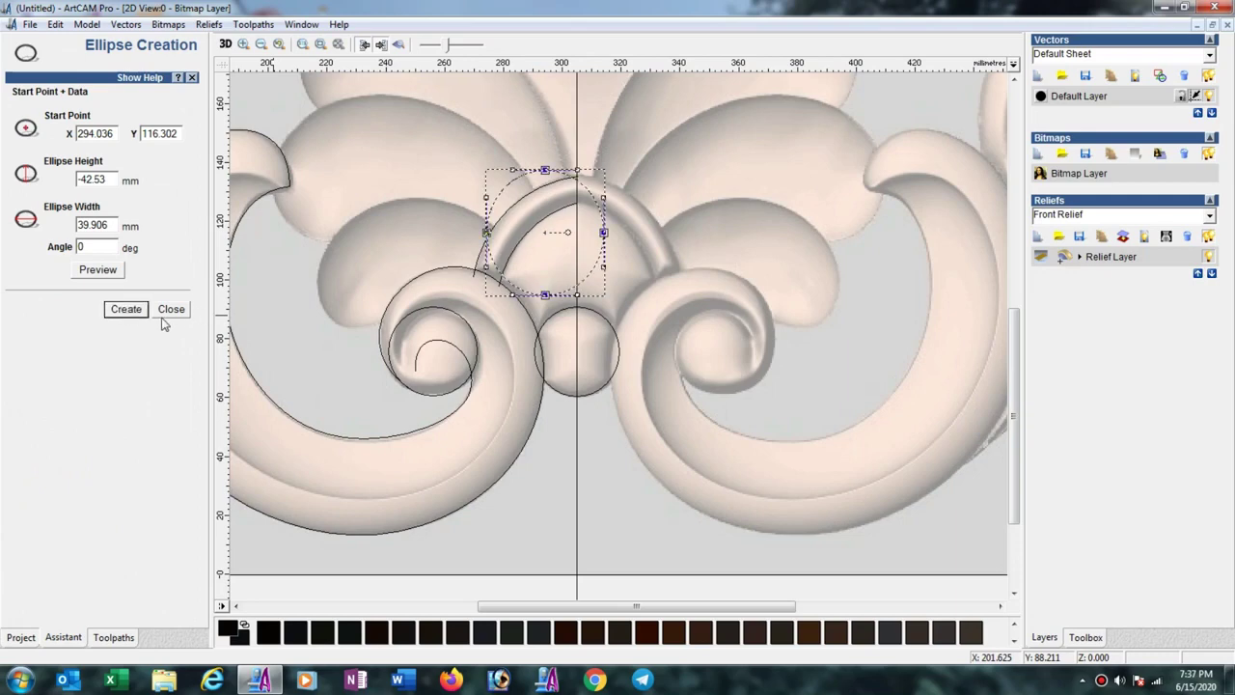
left_click(172, 310)
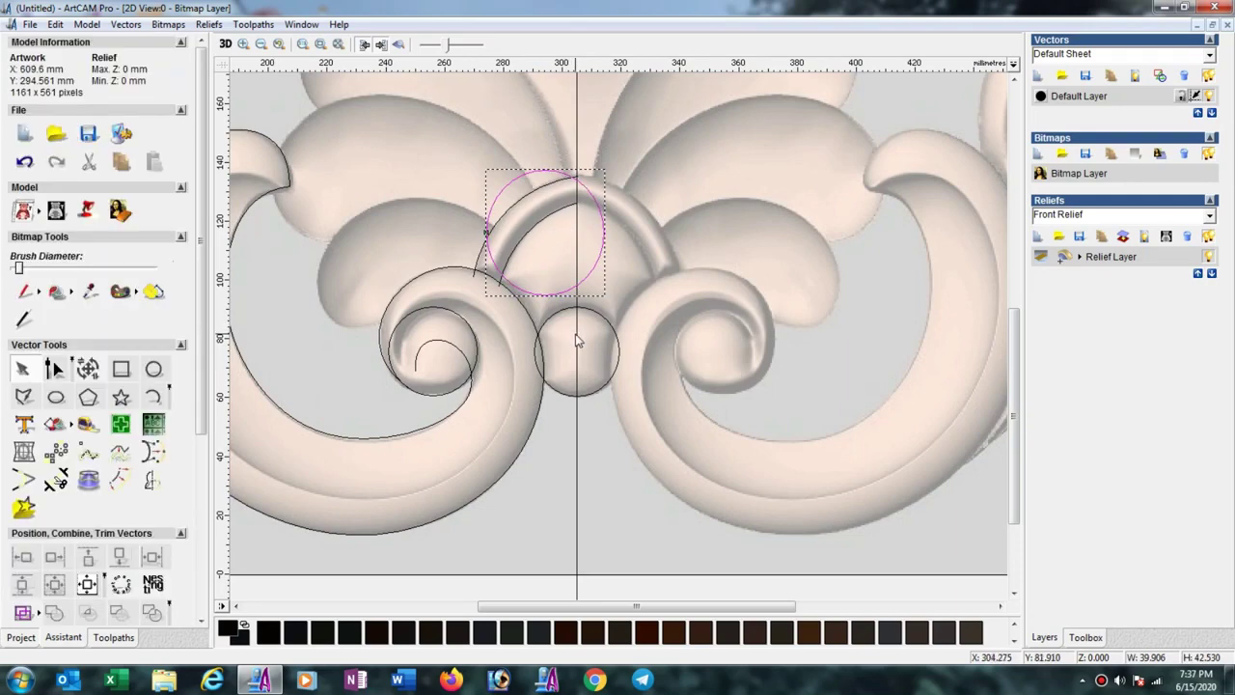
left_click(577, 339, "shift")
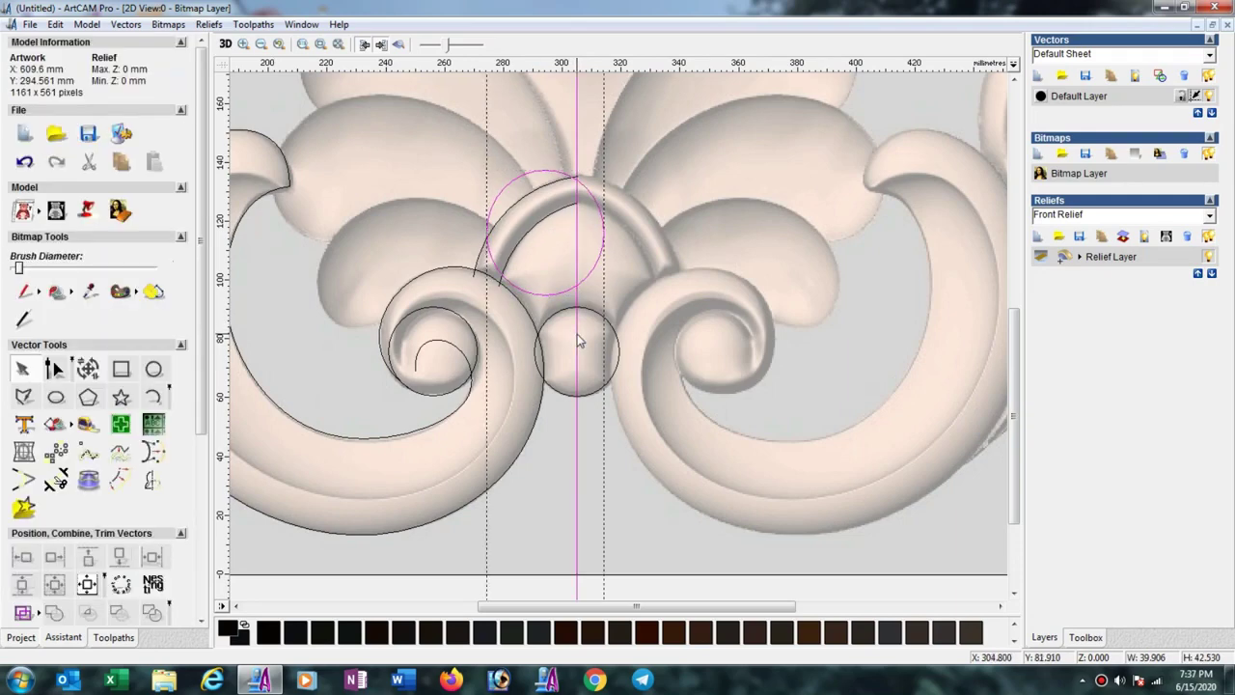
left_click(152, 557)
left_click(613, 294)
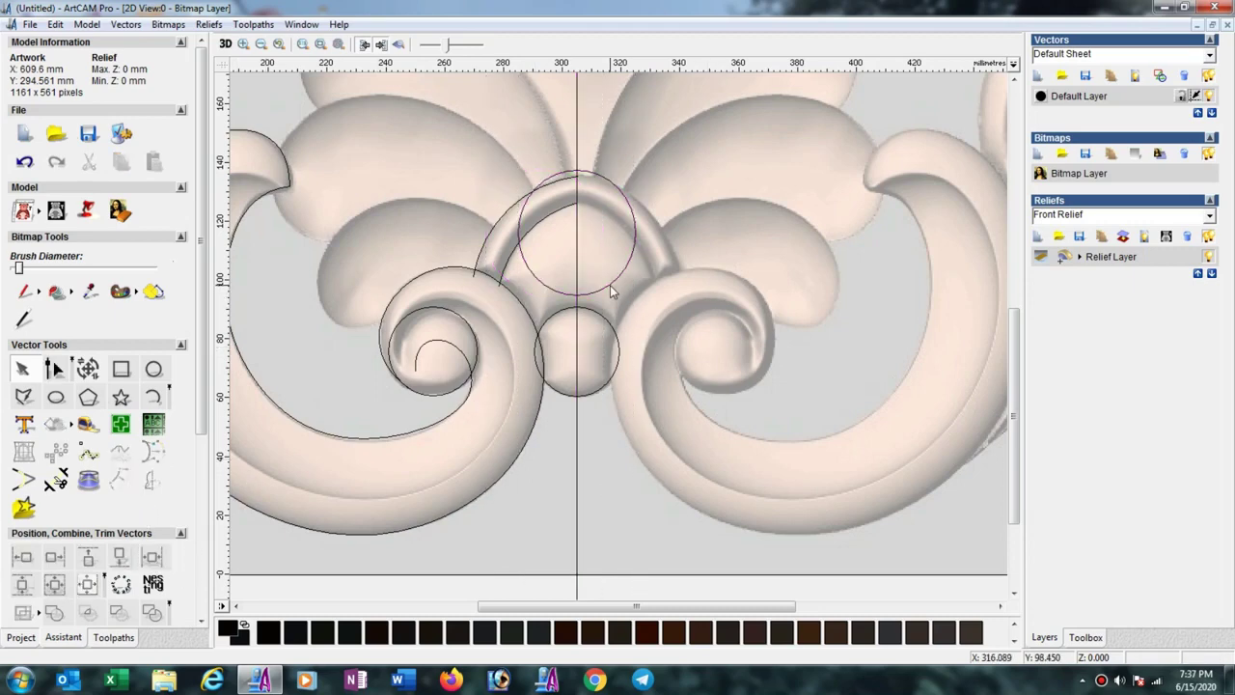
Nudge the arch circle down so it sits just above the bead circle
left_click(610, 284)
key("Down")
key("Down")
key("Down")
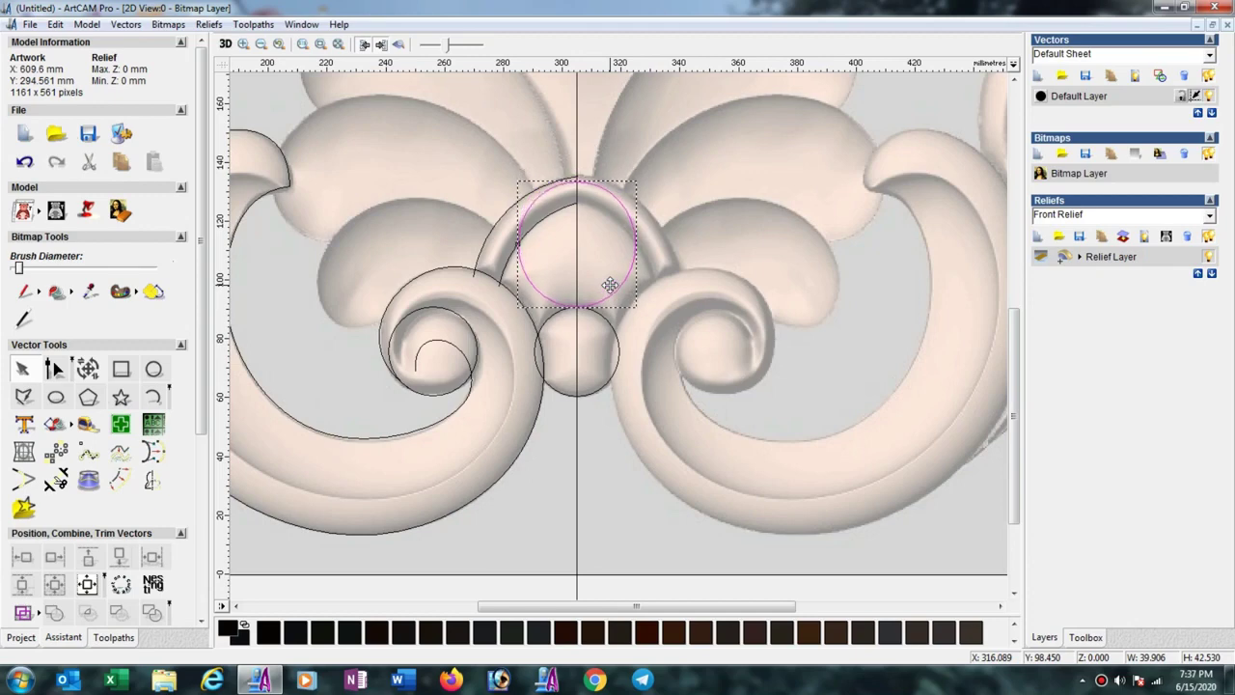
key("Down")
key("Down")
key("Down")
key("Down")
key("Down")
key("Down")
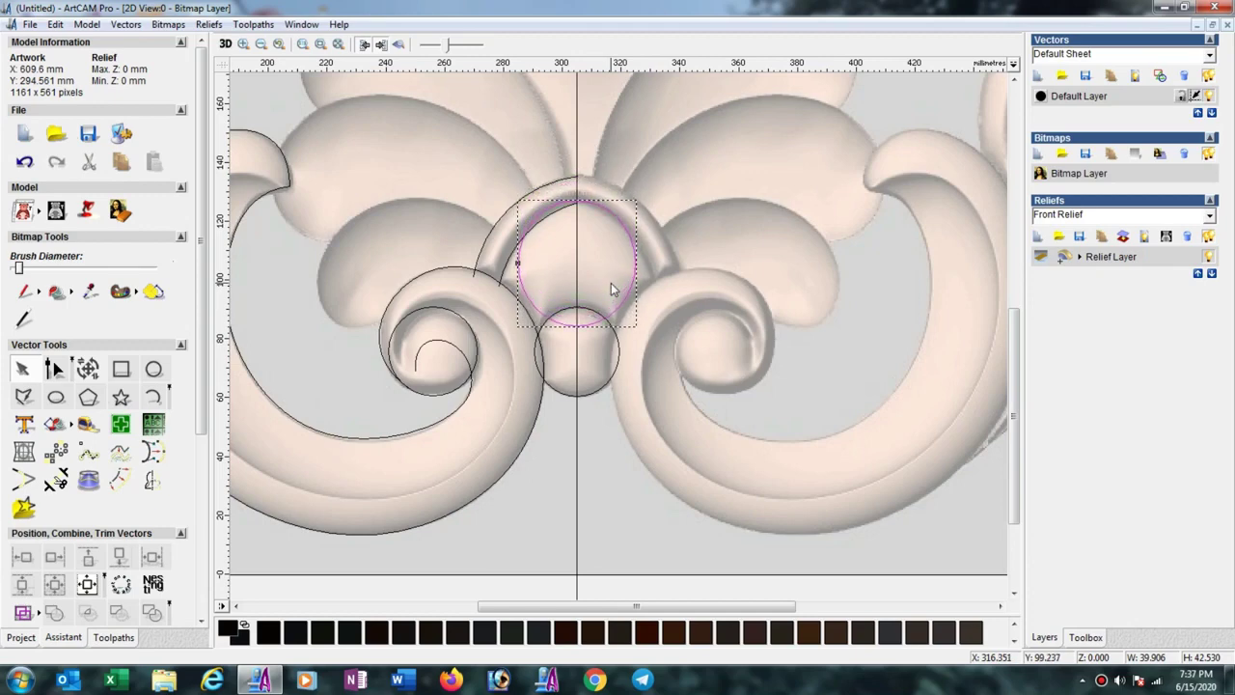
key("Down")
key("Down")
key("Up")
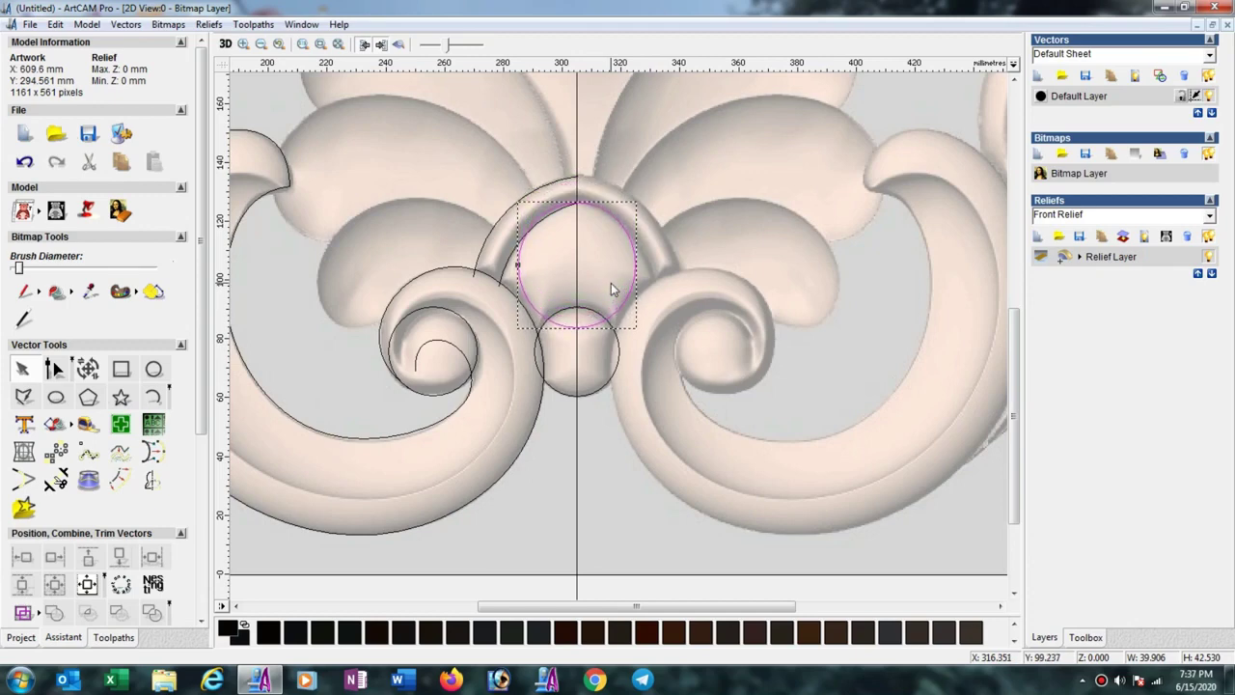
key("Up")
left_click(54, 369)
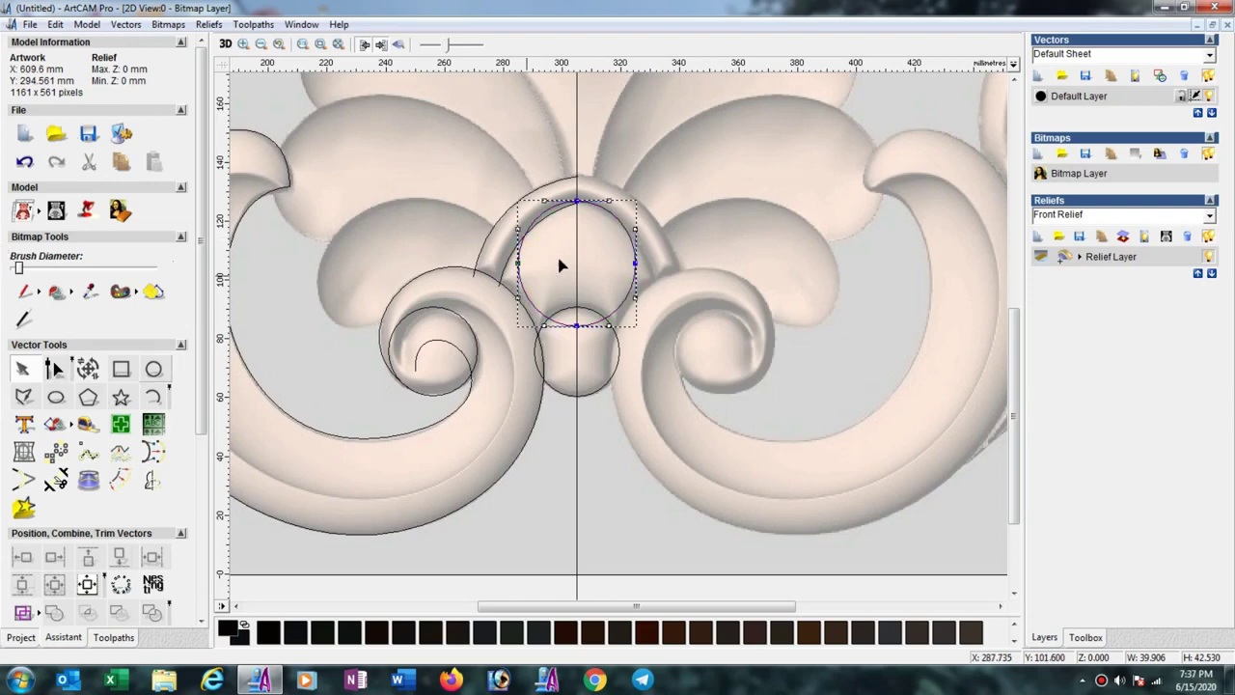
scroll(546, 295, "up", 2)
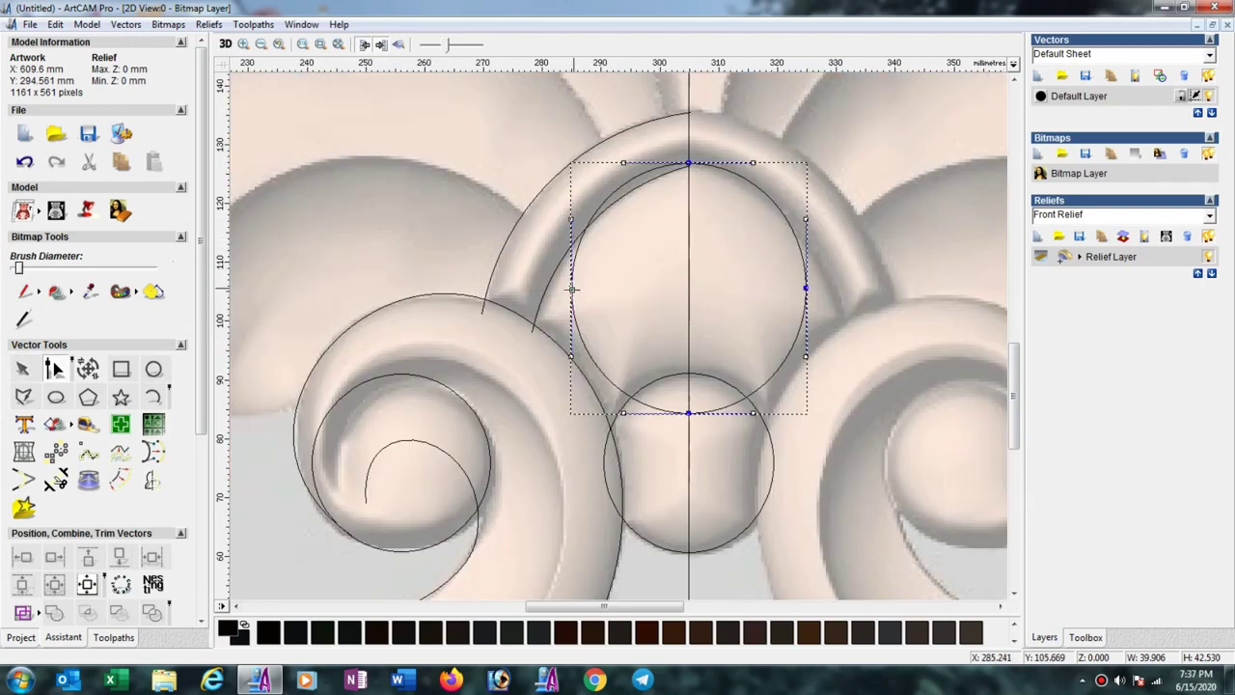
Pull the circle's left node out to the arch and fit an inserted bottom node over the bead
left_click_drag(573, 289, 532, 329)
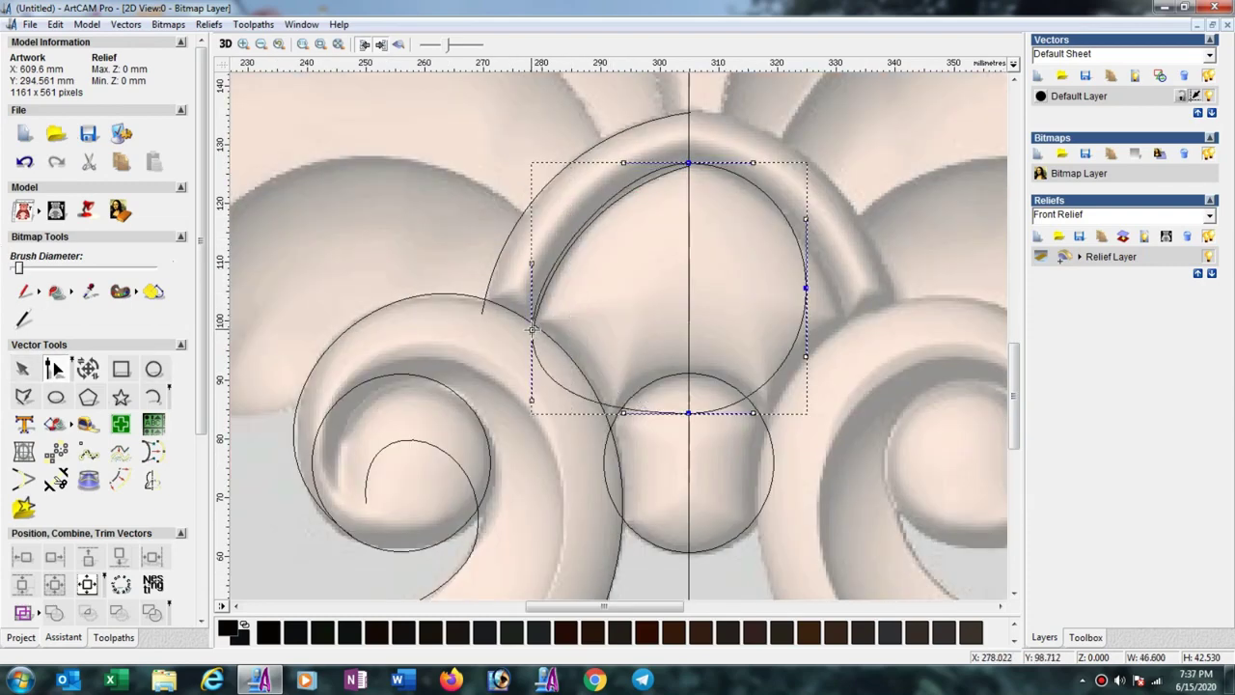
right_click(616, 410)
left_click(662, 476)
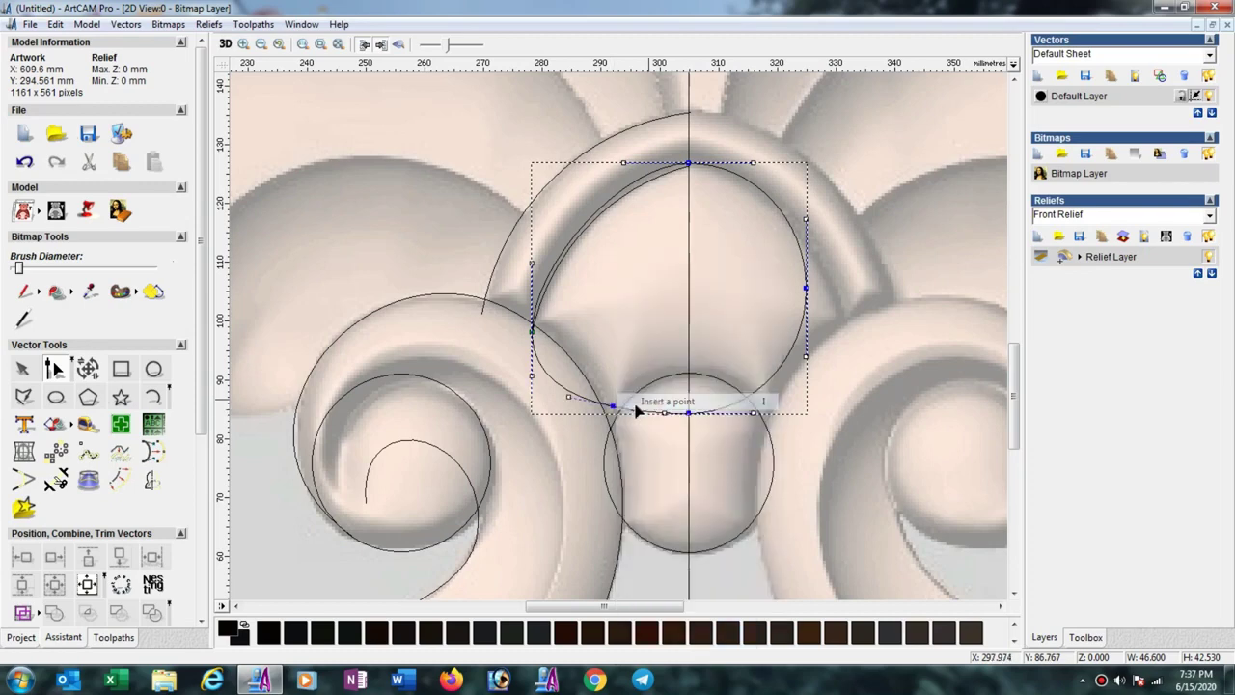
mouse_move(614, 406)
left_mouse_down()
mouse_move(609, 427)
mouse_move(627, 372)
left_mouse_up()
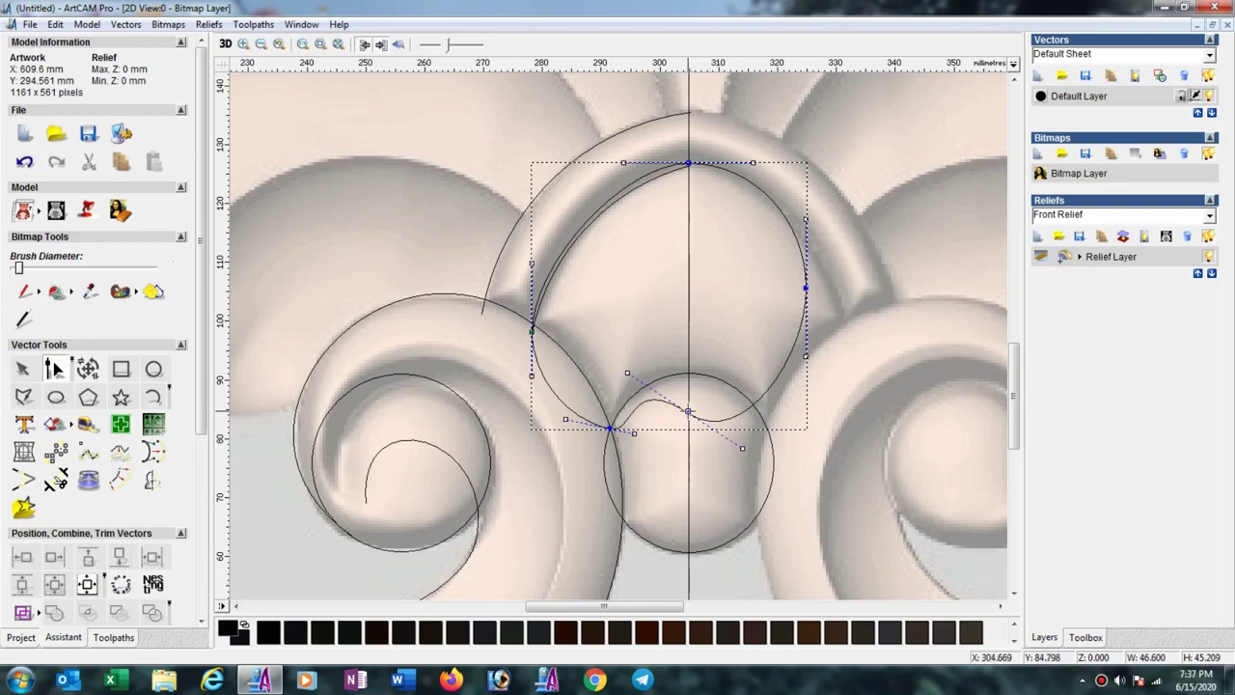
left_click_drag(690, 416, 704, 388)
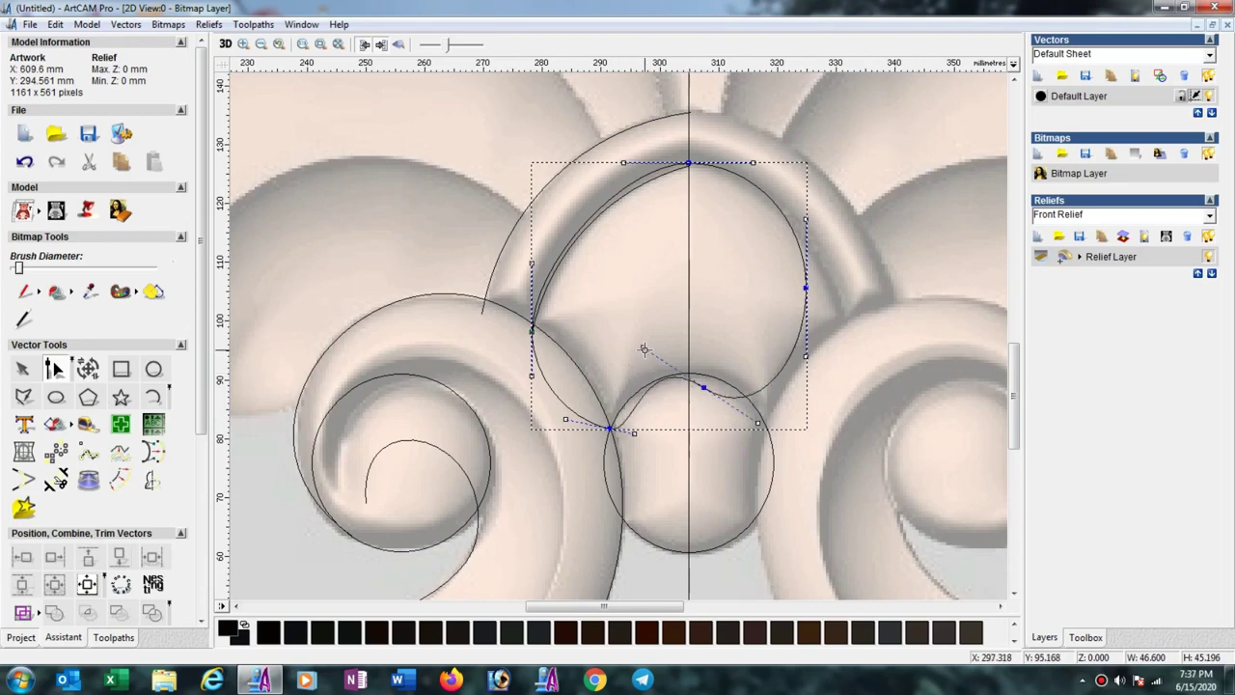
left_click_drag(642, 347, 642, 367)
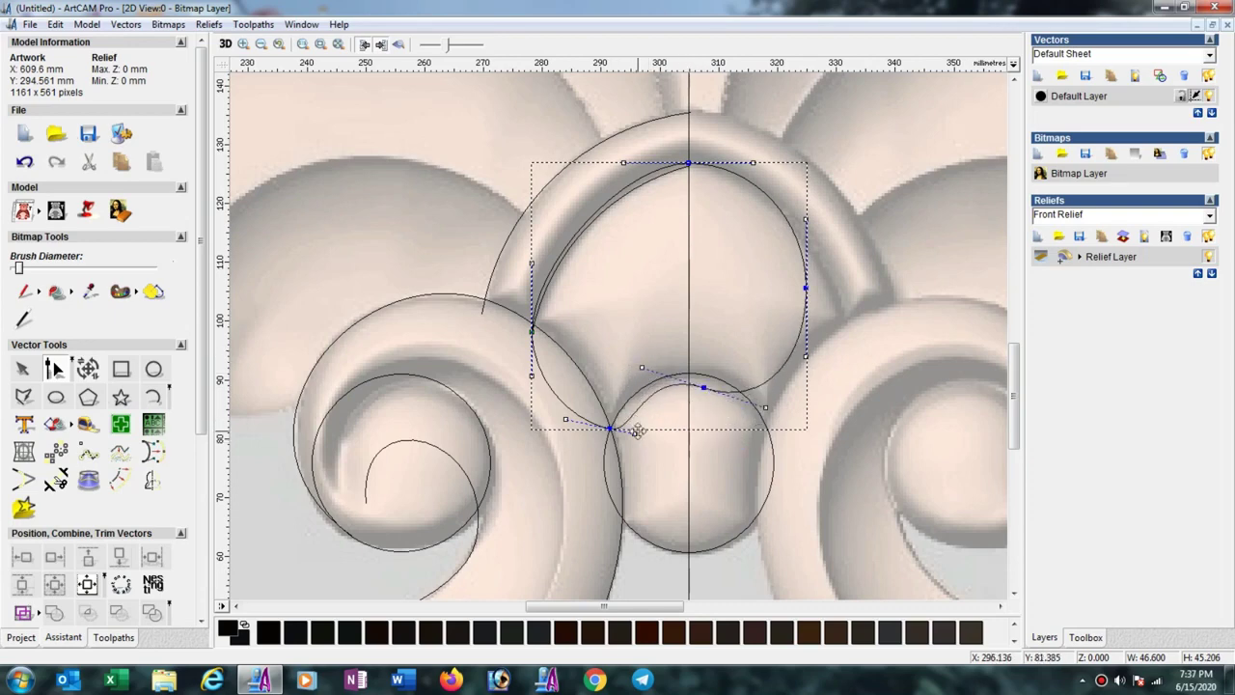
left_click_drag(634, 433, 623, 431)
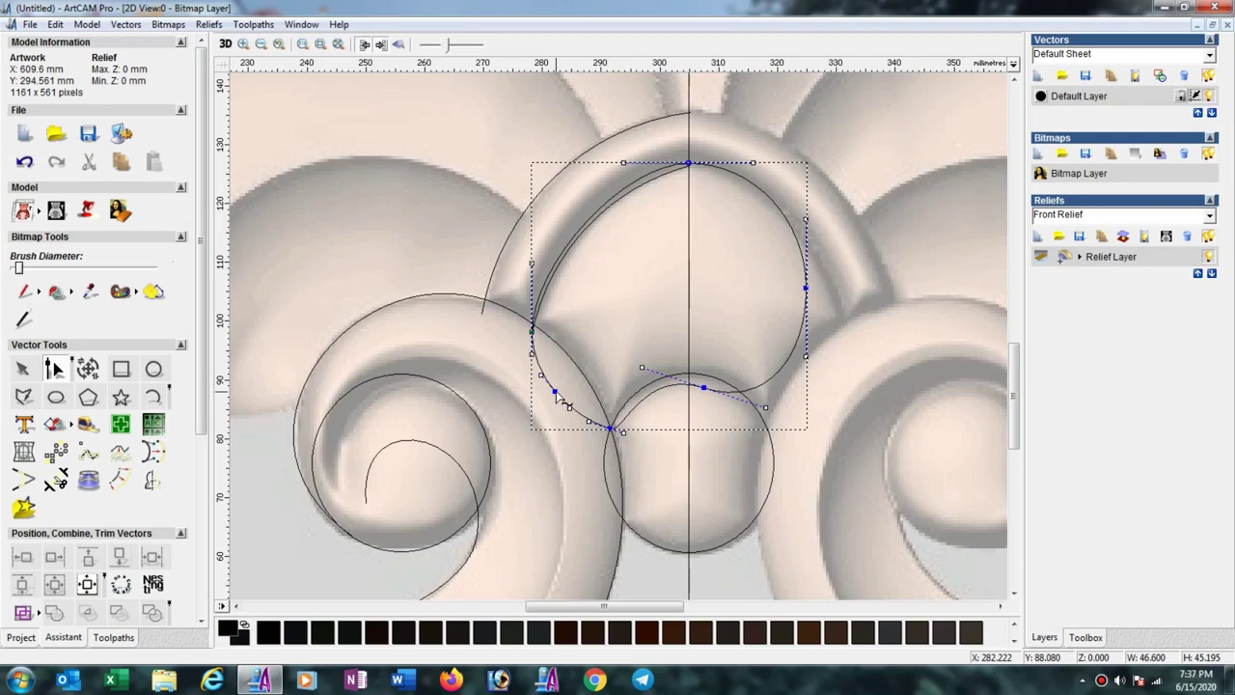
Add a node on the left span and bend it and the upper arc along the arch's inner edge
left_click(553, 390)
key("i")
left_click(590, 424)
left_click(607, 427)
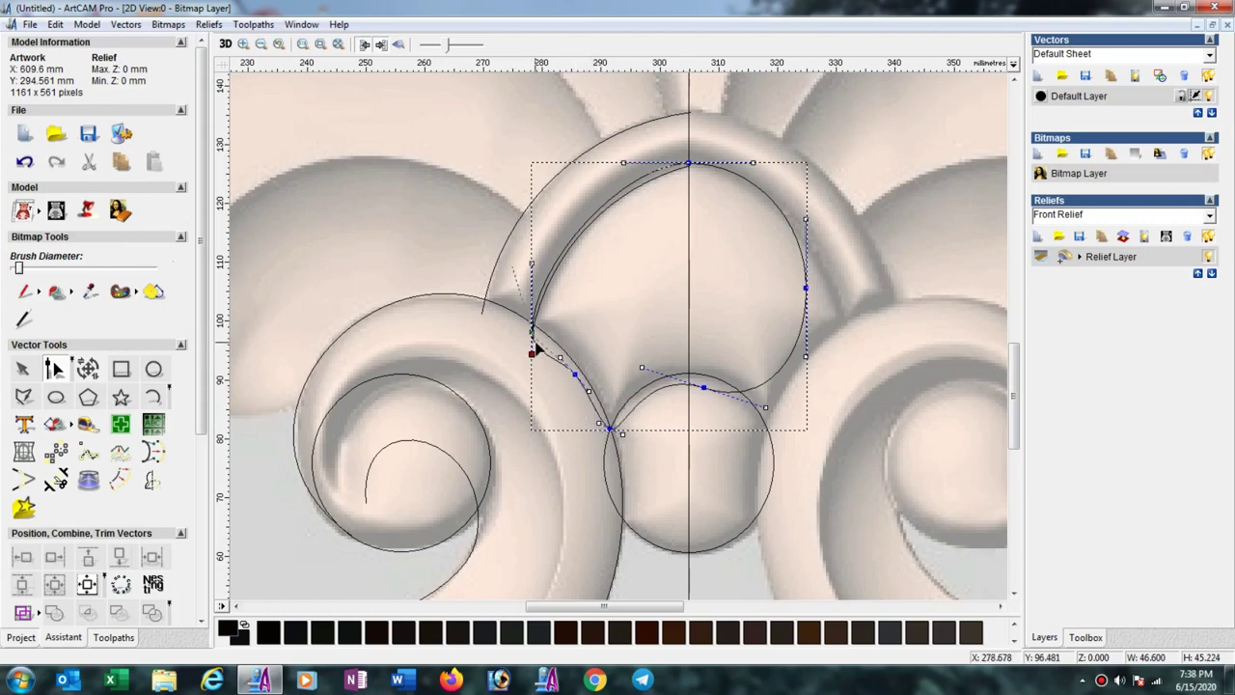
left_click_drag(532, 353, 536, 337)
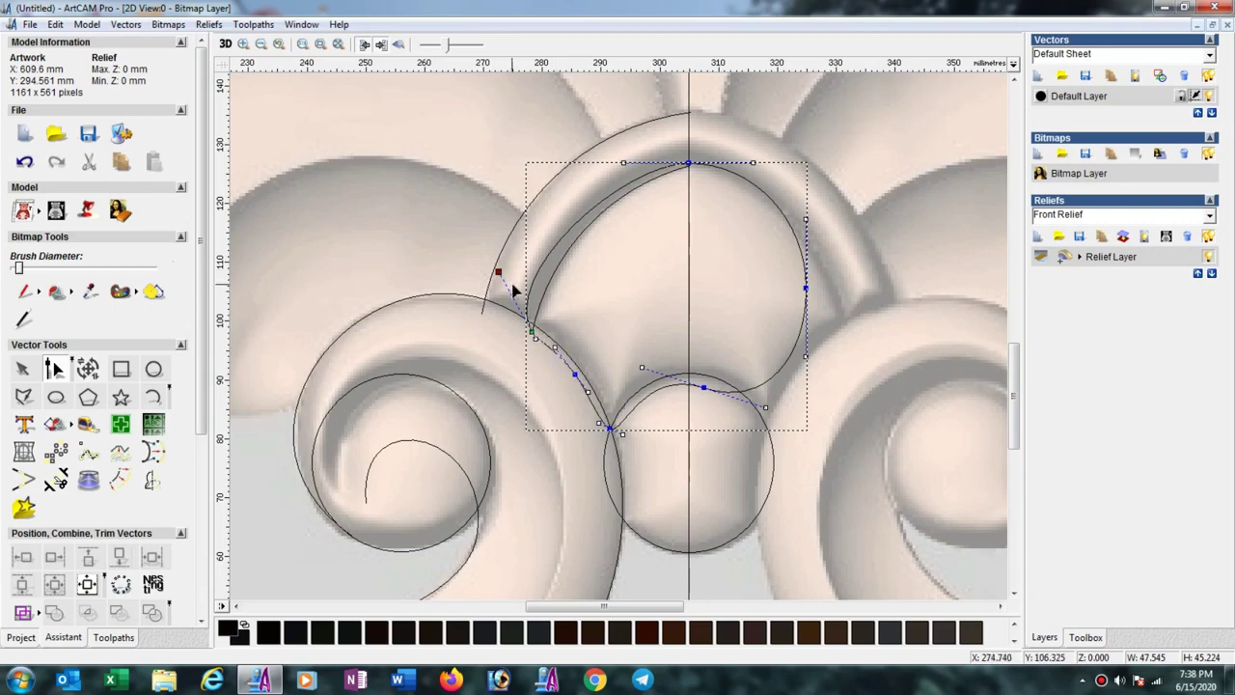
left_click_drag(520, 299, 562, 267)
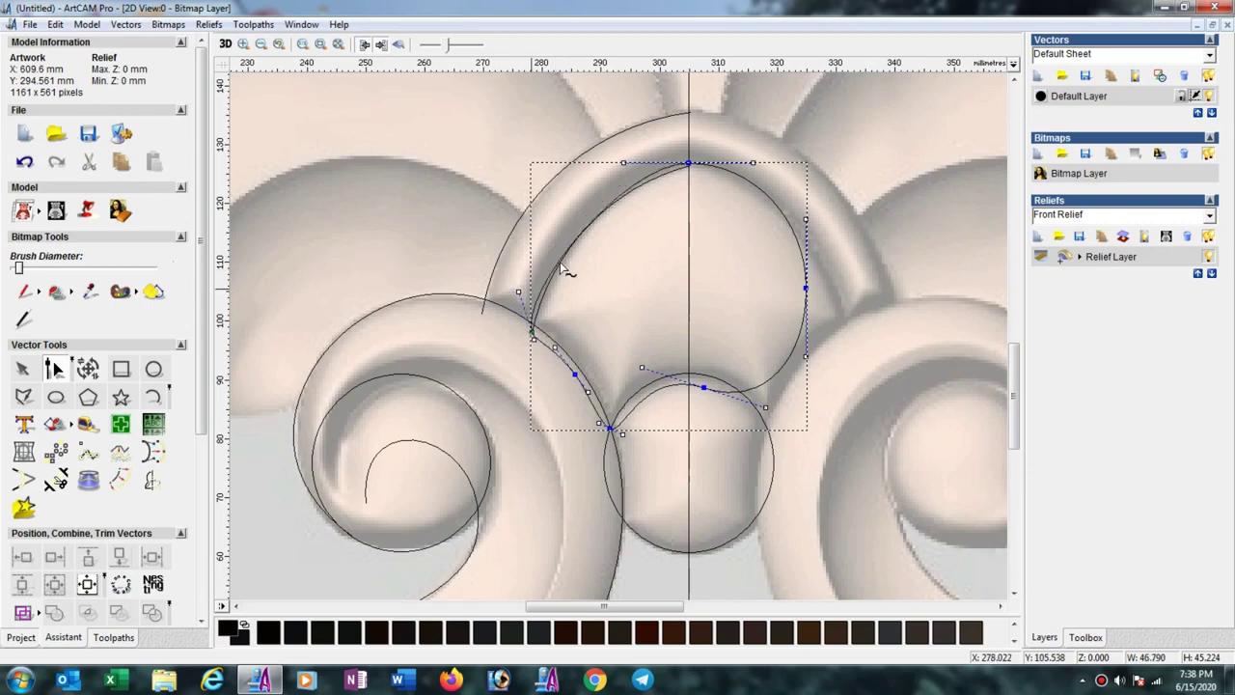
left_click(623, 163)
left_click_drag(609, 166, 608, 164)
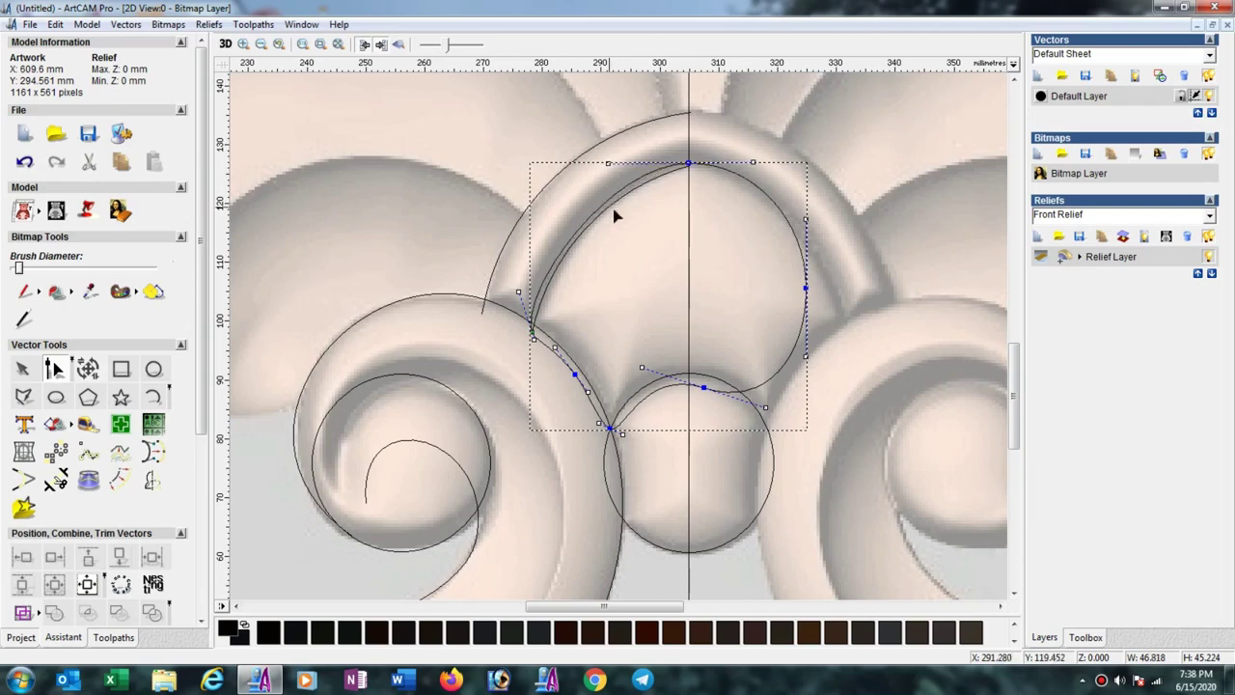
scroll(657, 262, "down", 1)
scroll(651, 277, "down", 1)
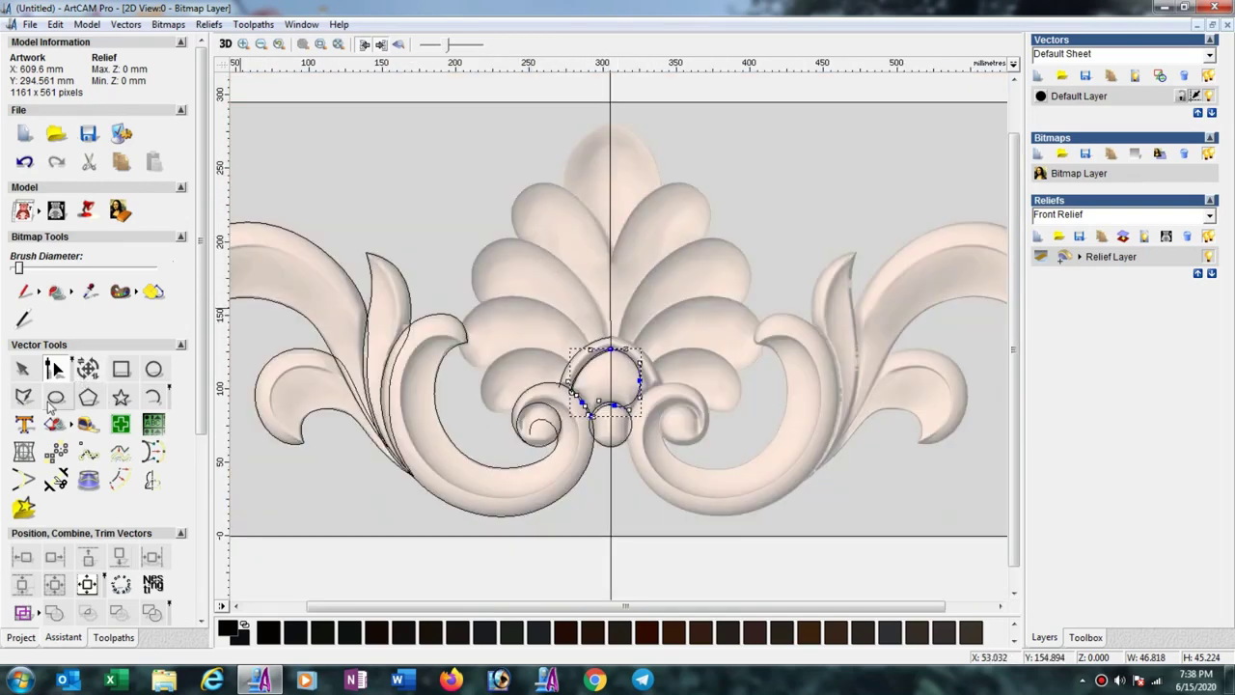
Draw an ellipse about 50.4 × 42.0 mm and move it into the left scroll's hollow
key("n")
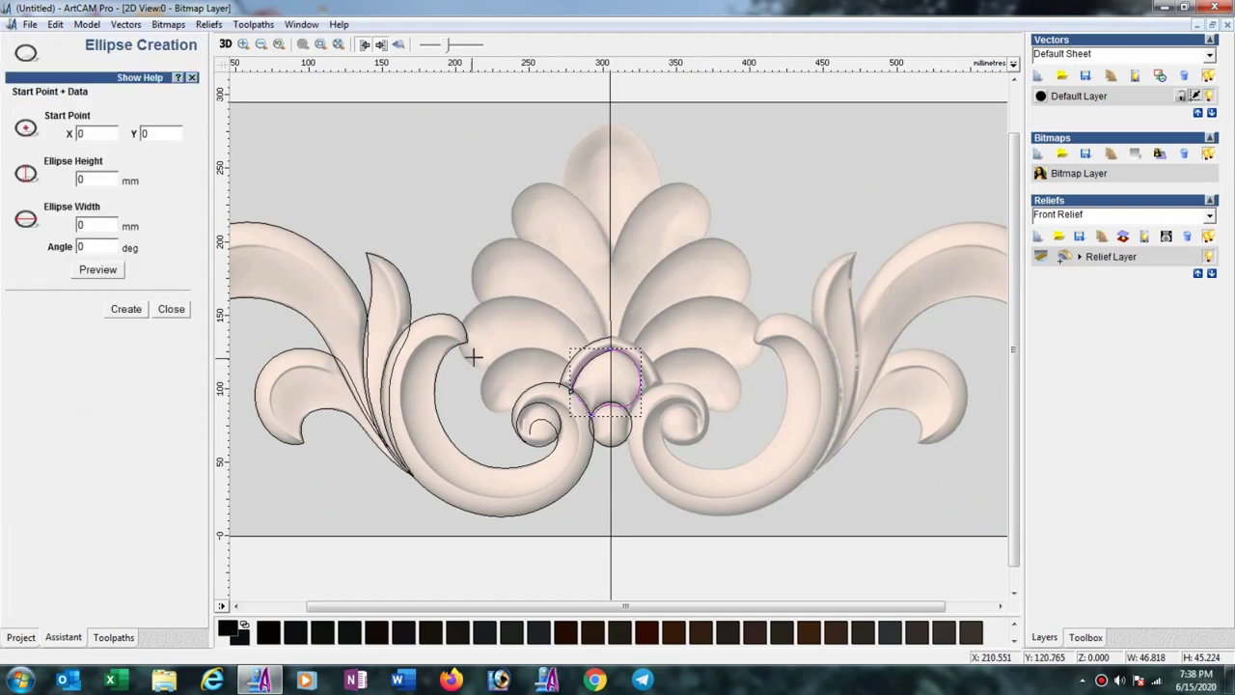
mouse_move(476, 356)
left_mouse_down()
mouse_move(510, 385)
mouse_move(460, 381)
left_mouse_up()
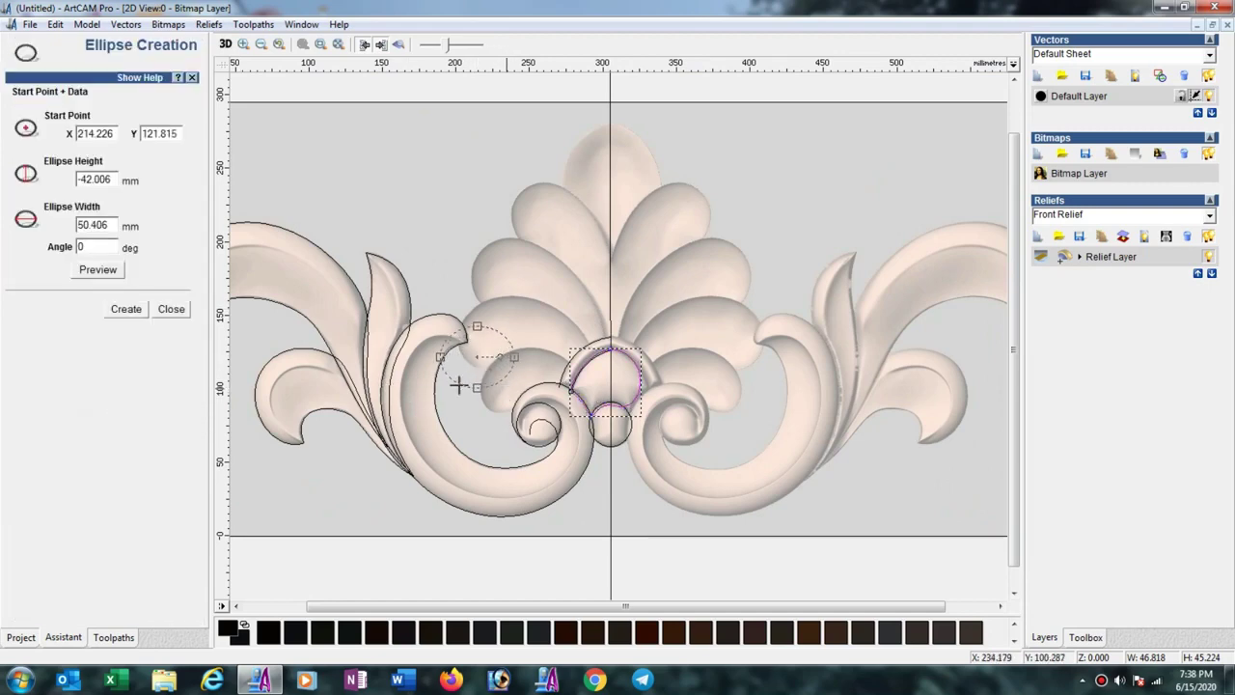
left_click(125, 308)
left_click(170, 309)
scroll(490, 347, "up", 3)
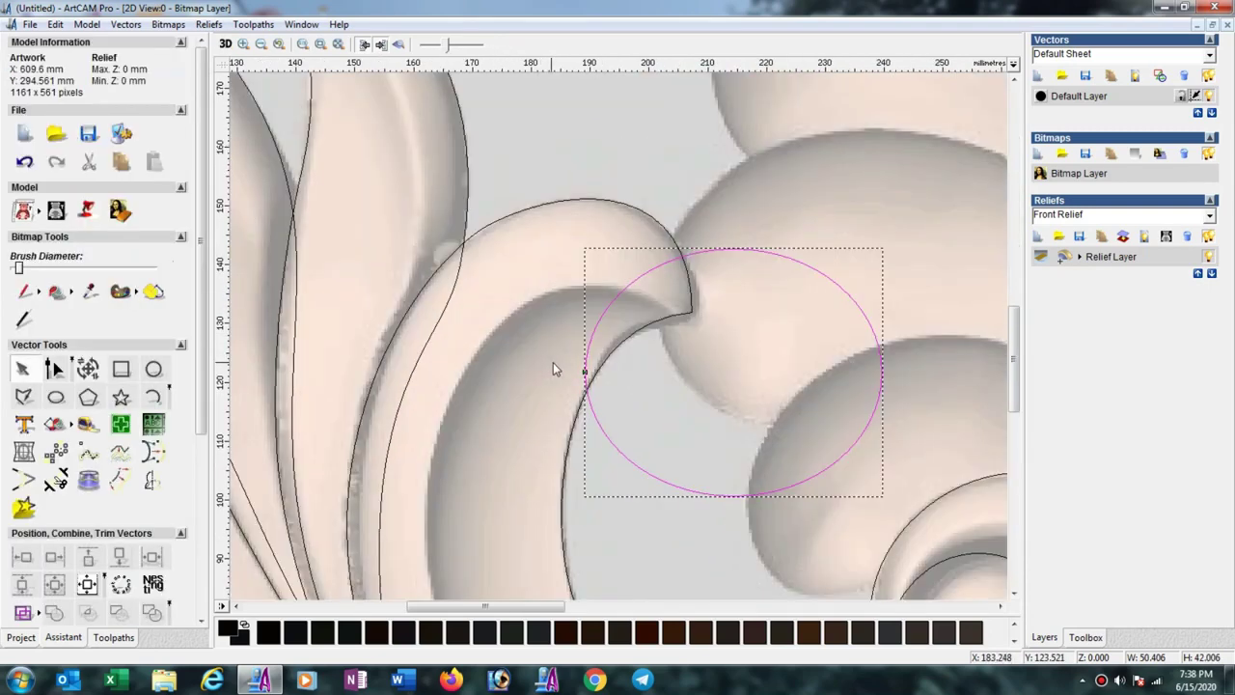
scroll(574, 309, "down", 3)
left_click_drag(582, 312, 621, 344)
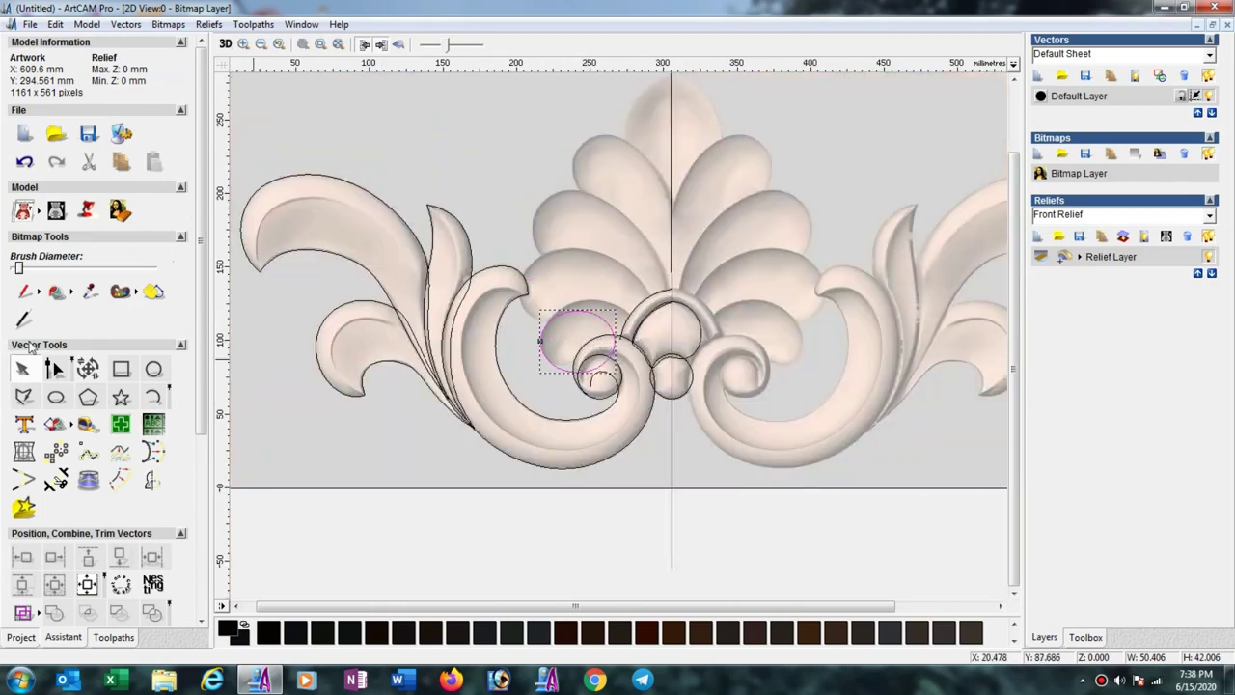
left_click(54, 367)
Stretch the ellipse's right, top and bottom nodes out to the leaf lobe's edges
scroll(636, 375, "up", 1)
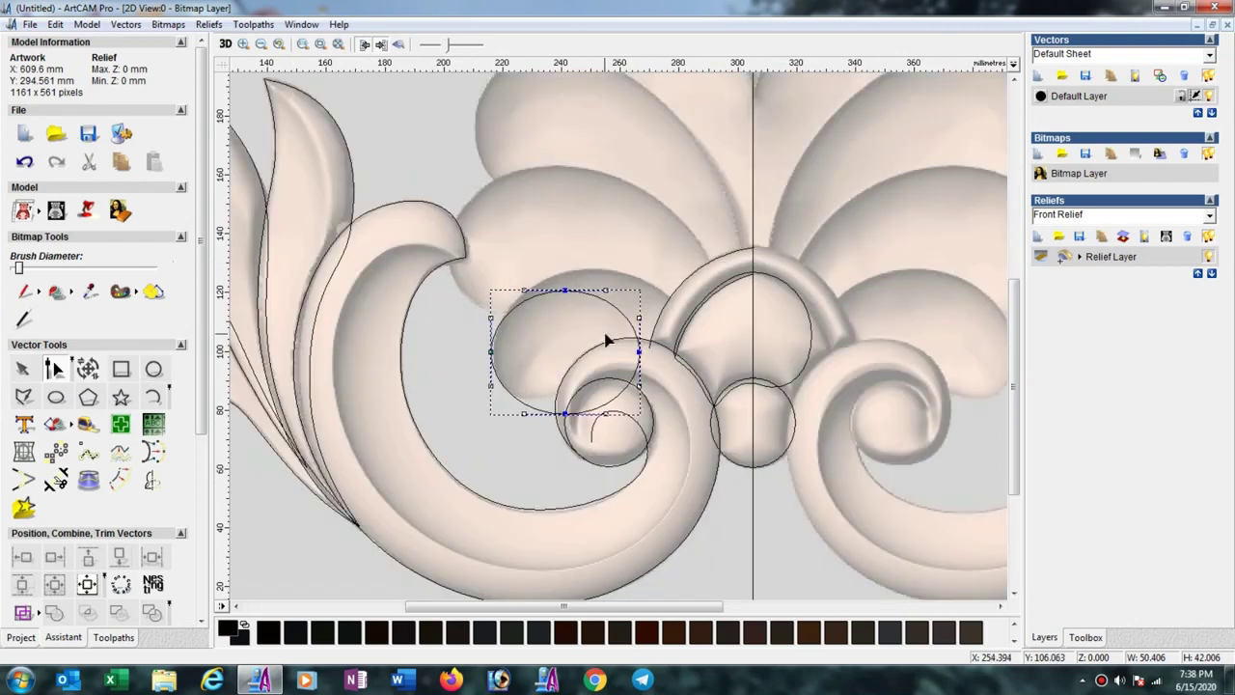
mouse_move(638, 350)
left_mouse_down()
mouse_move(699, 355)
mouse_move(694, 346)
left_mouse_up()
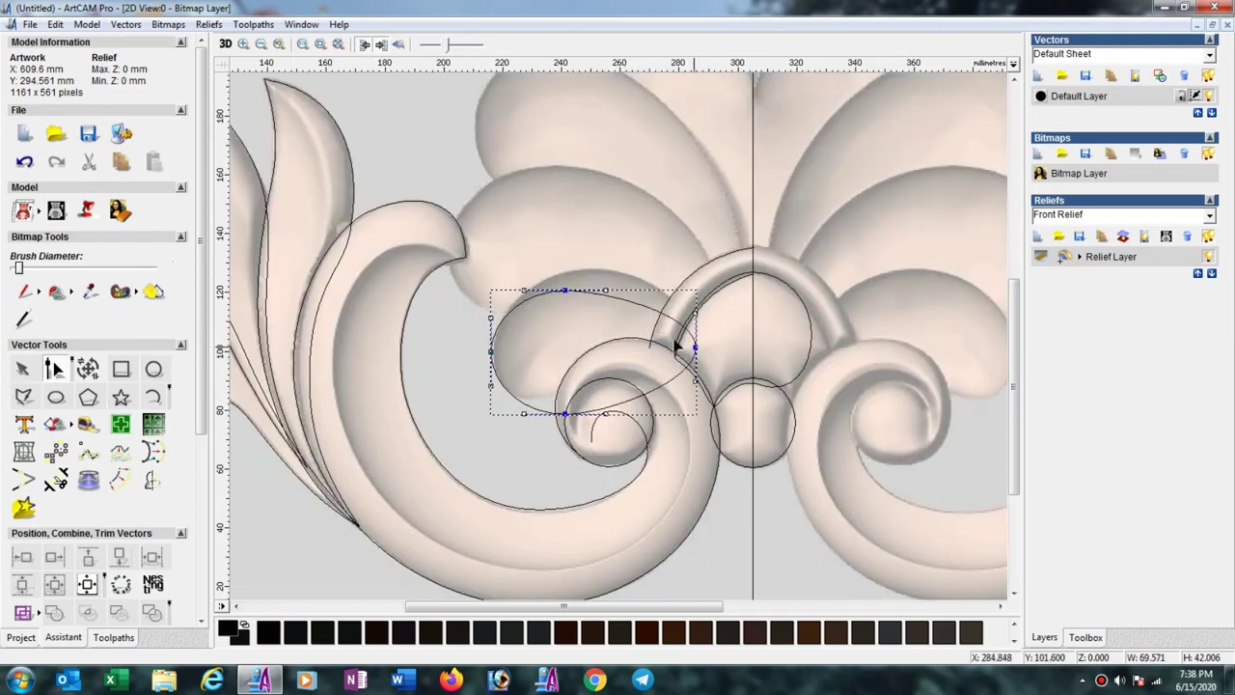
mouse_move(564, 289)
left_mouse_down()
mouse_move(577, 270)
mouse_move(652, 265)
left_mouse_up()
mouse_move(565, 414)
left_mouse_down()
mouse_move(588, 385)
mouse_move(519, 417)
mouse_move(528, 425)
left_mouse_up()
left_click(588, 385)
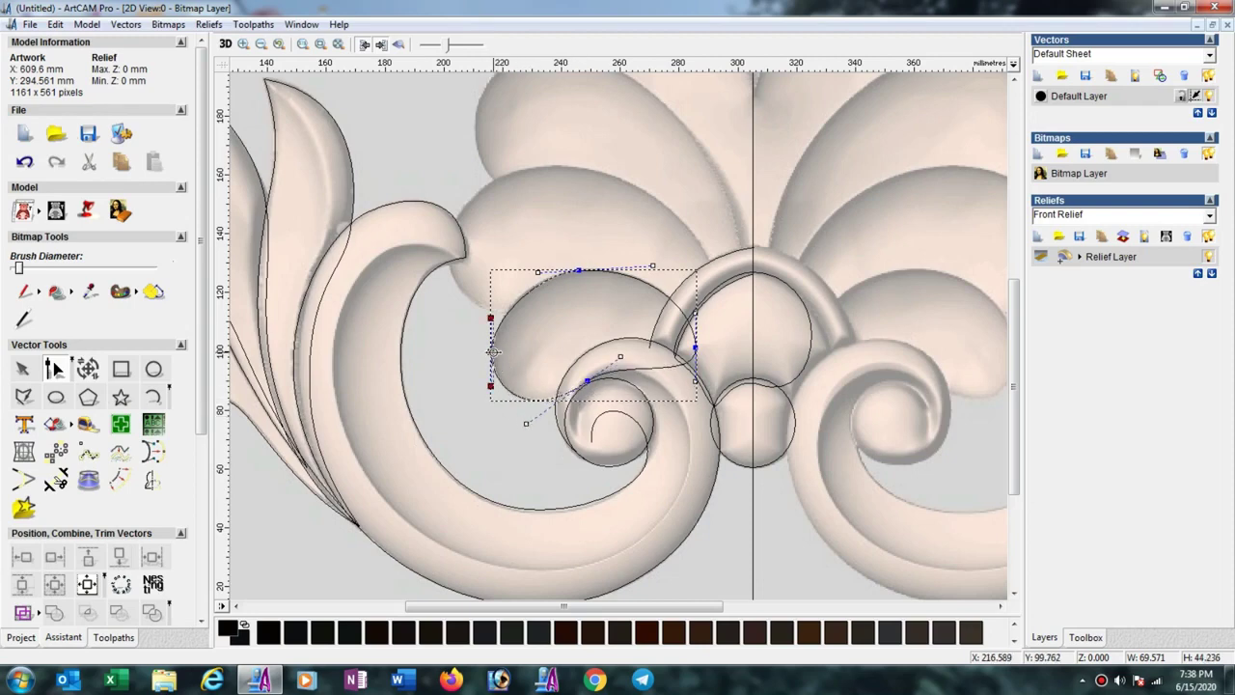
left_click_drag(492, 351, 495, 350)
left_click(492, 317)
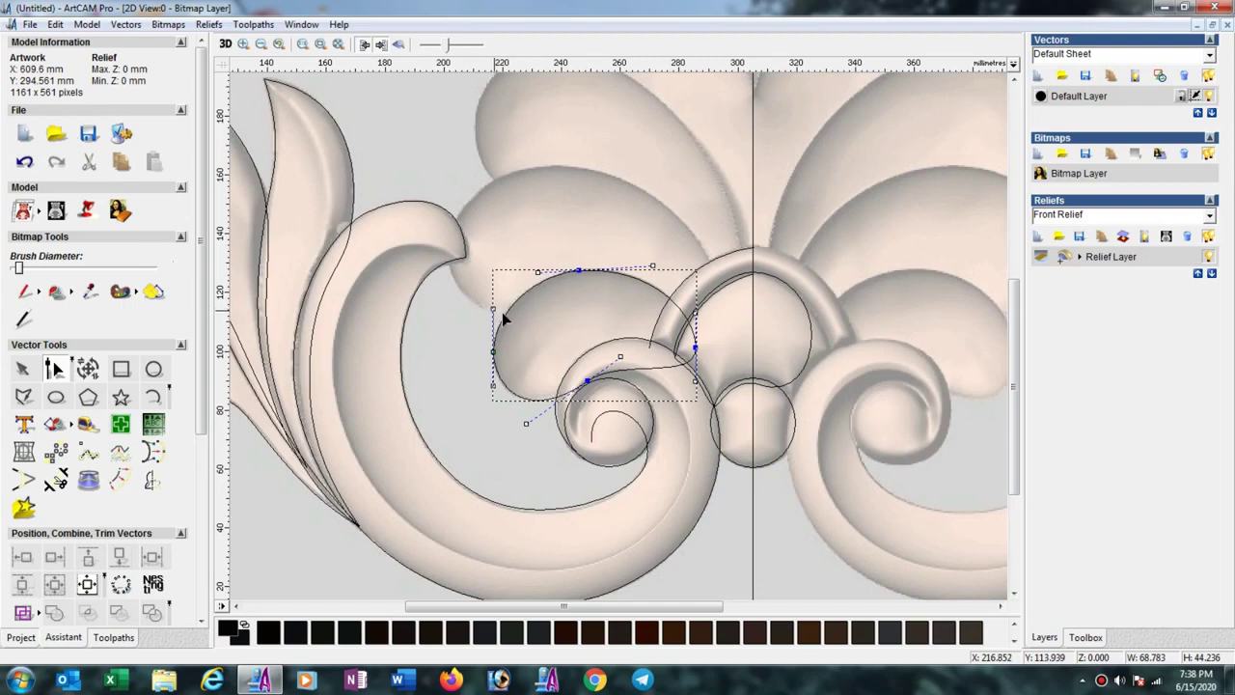
Refine the outline's tangents and side nodes to hug the scroll hollow, about 64.4 × 45.1 mm
left_click_drag(620, 355, 591, 373)
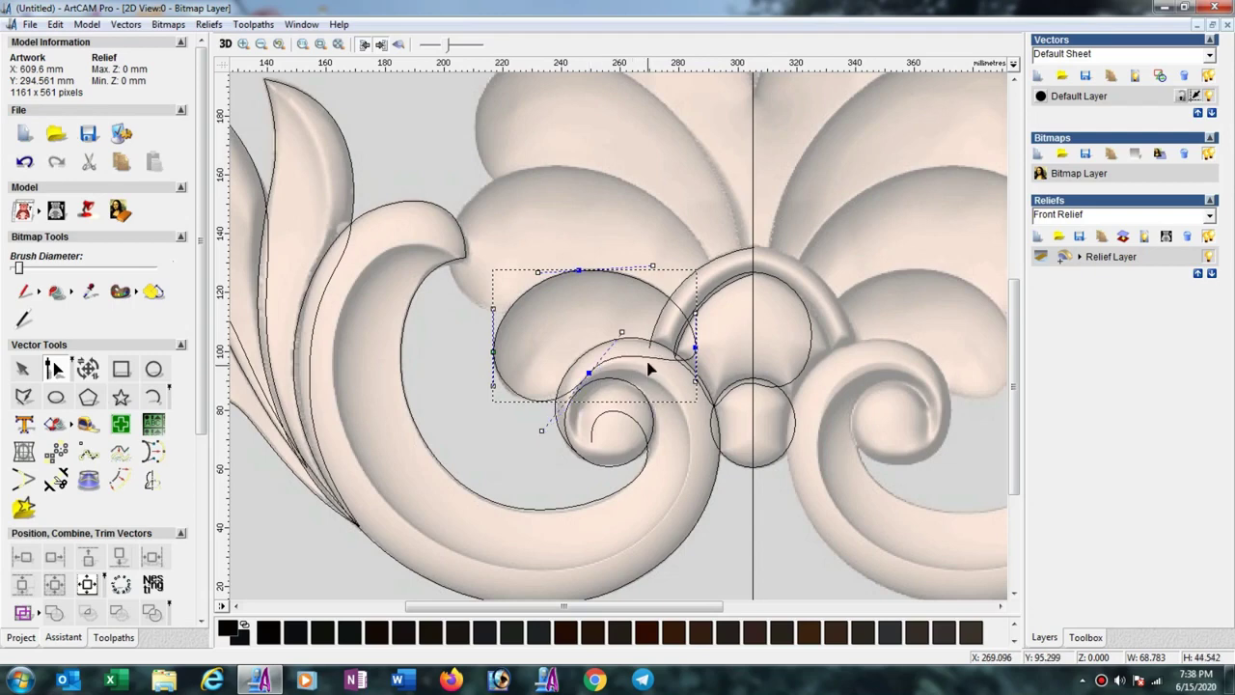
left_click_drag(621, 331, 623, 320)
left_click_drag(587, 372, 583, 370)
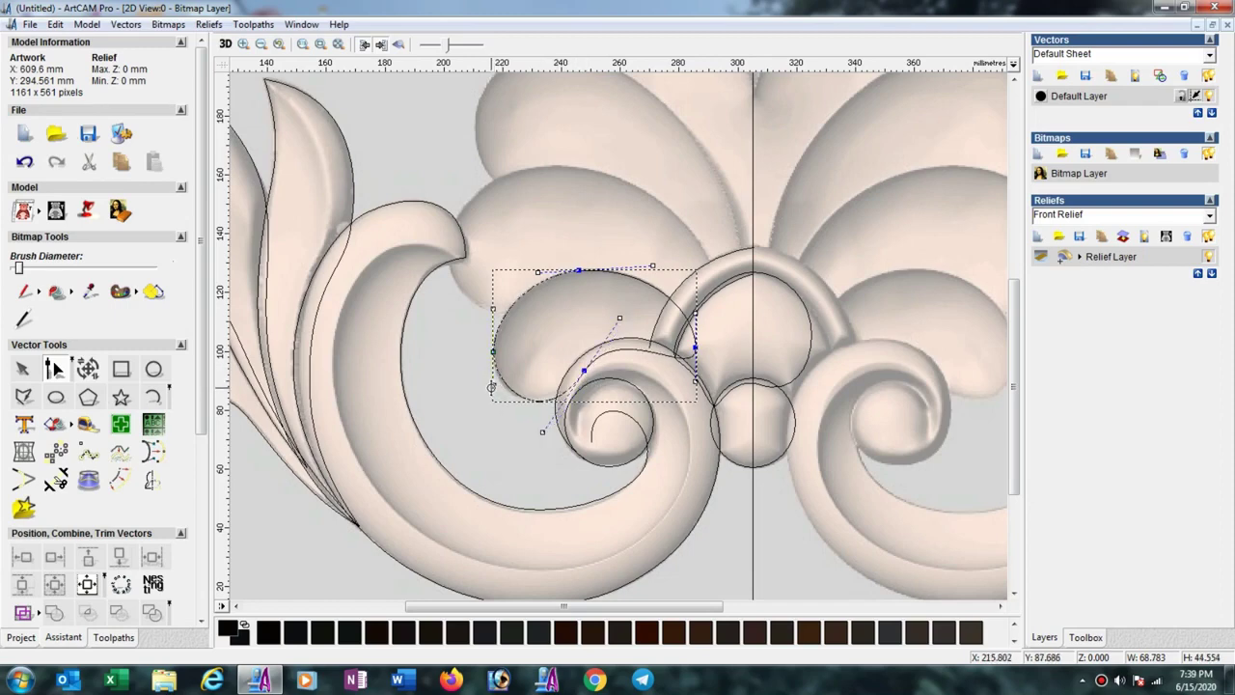
left_click_drag(494, 387, 487, 389)
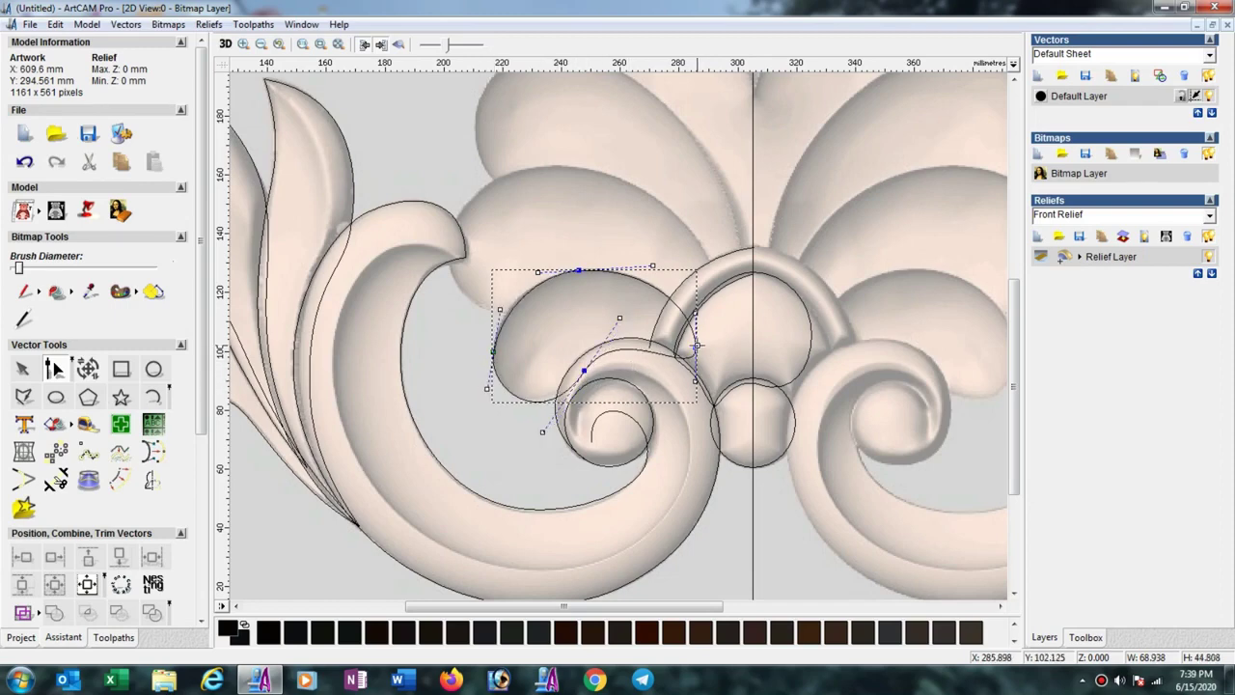
left_click_drag(695, 350, 686, 336)
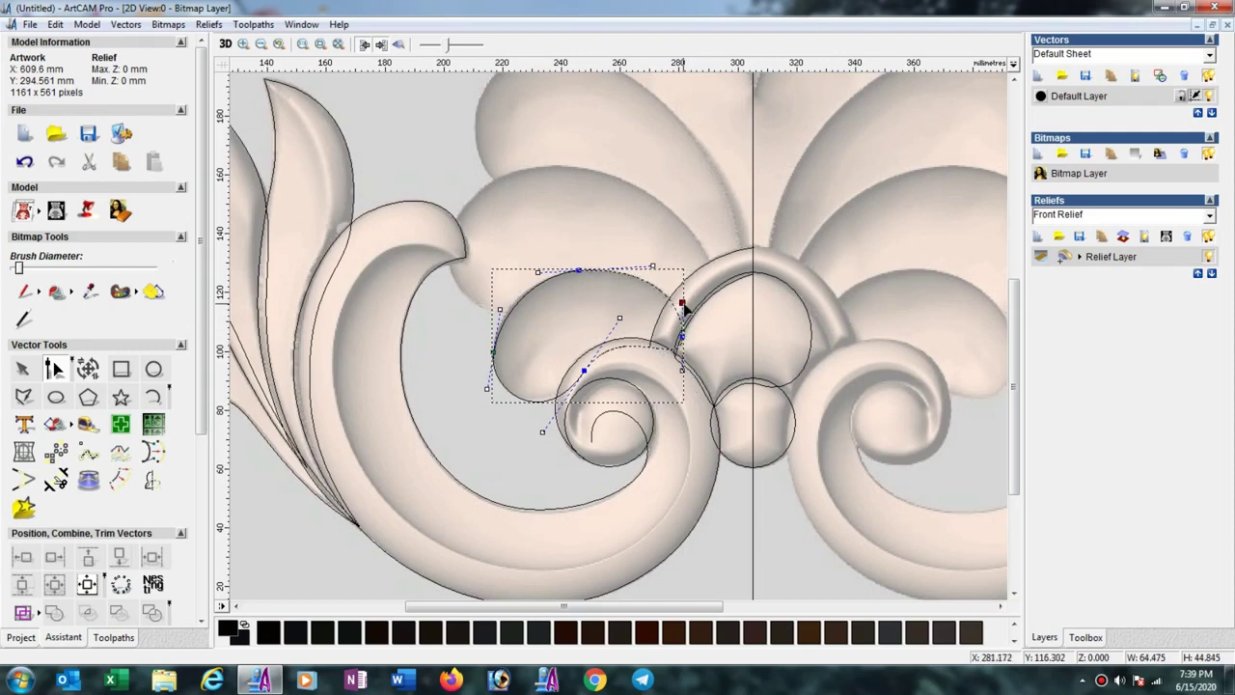
left_click_drag(682, 302, 688, 307)
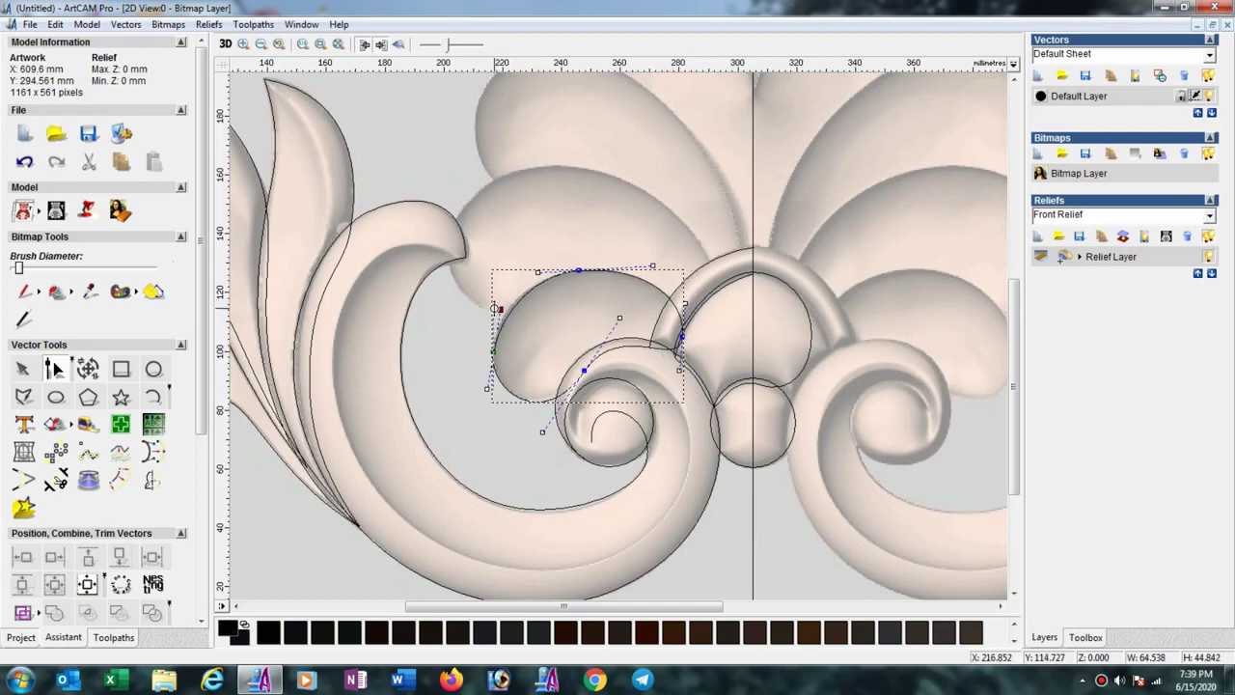
left_click_drag(500, 310, 493, 308)
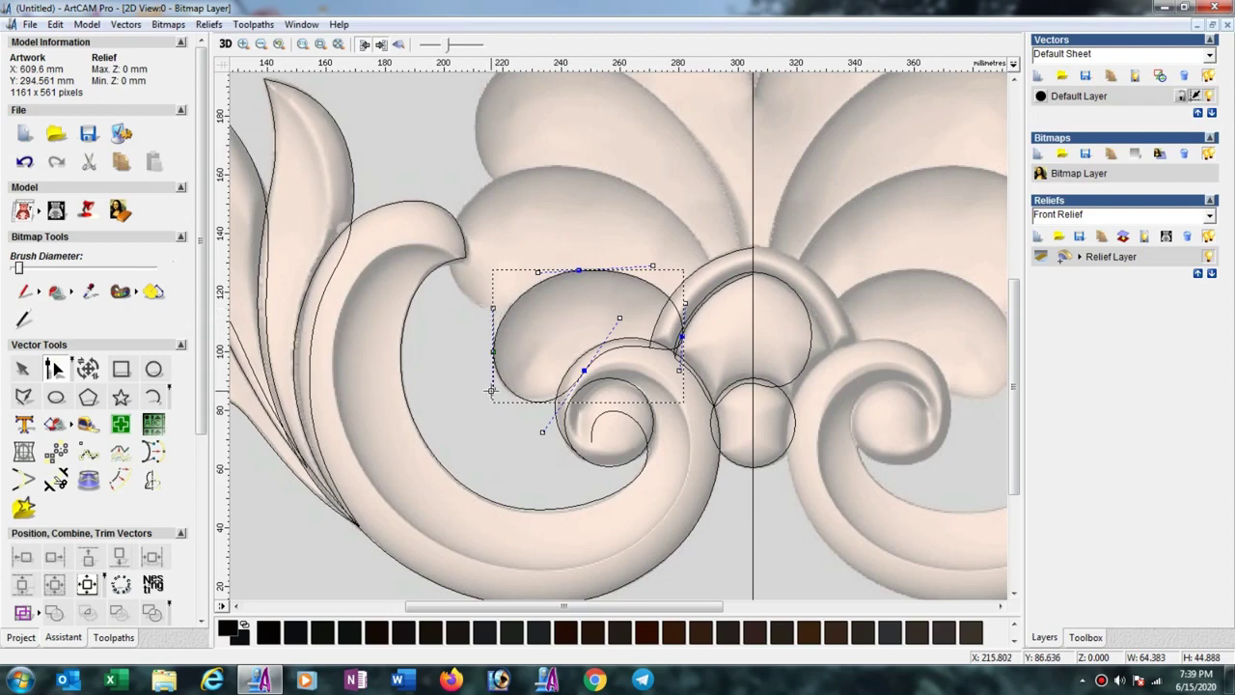
left_click(502, 349)
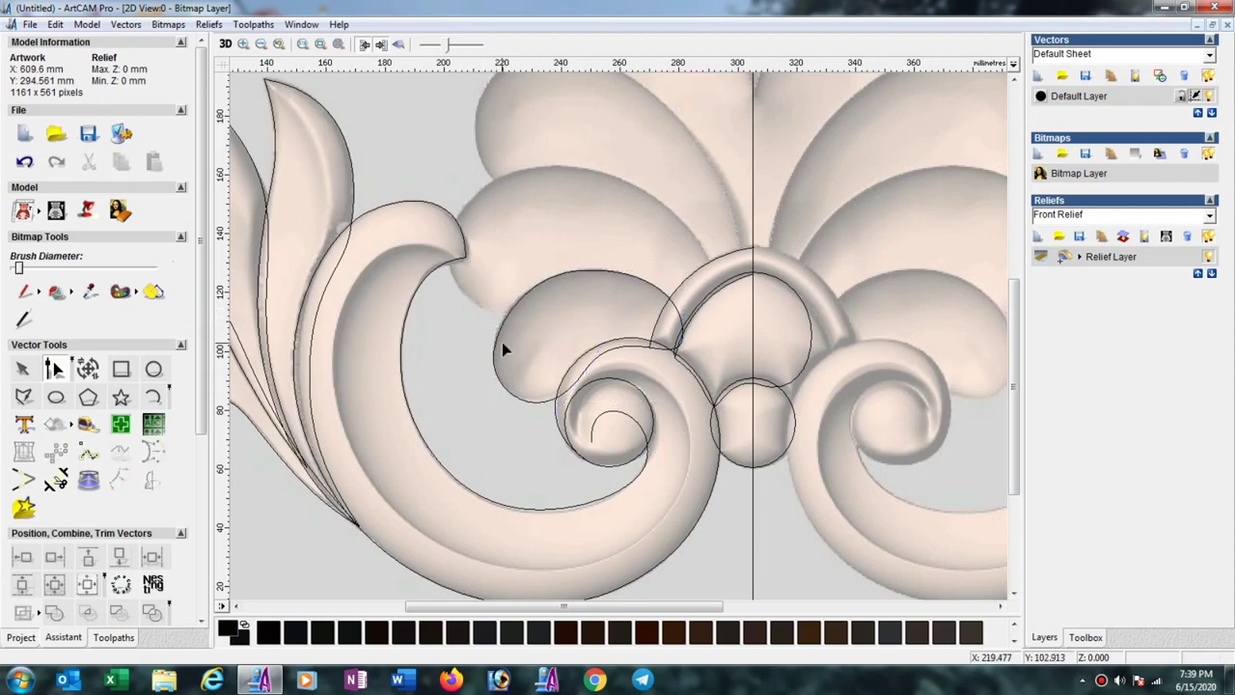
left_click(499, 341)
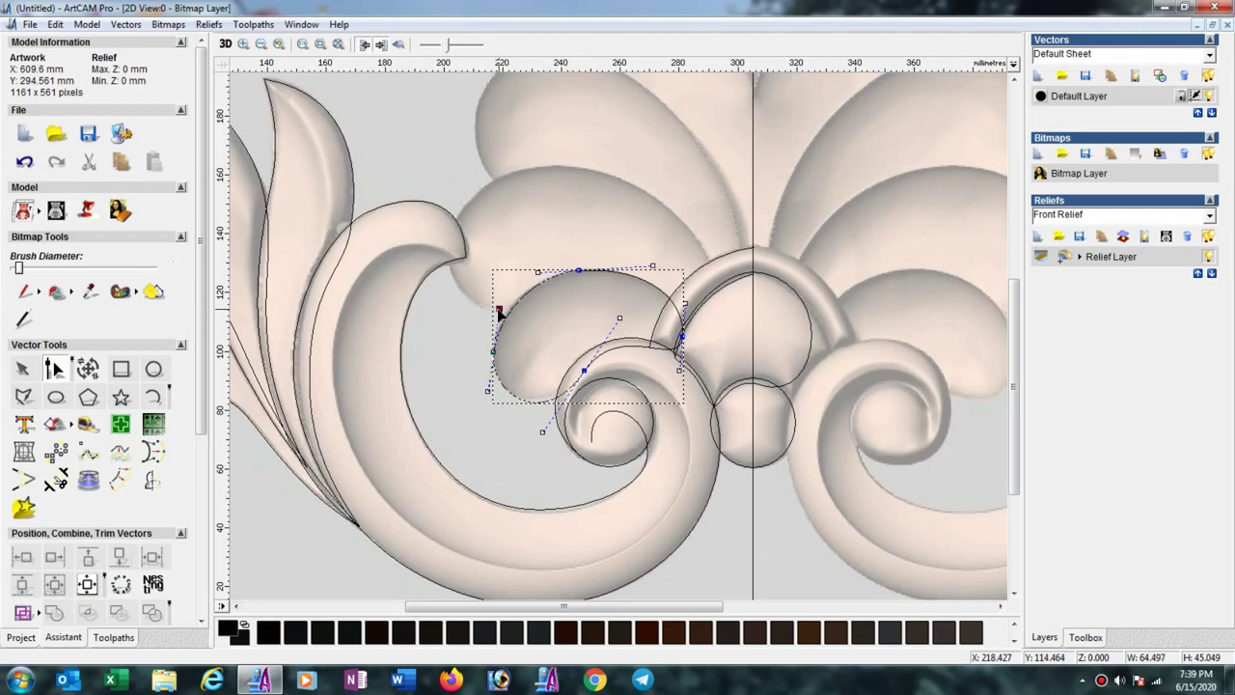
left_click_drag(499, 311, 493, 309)
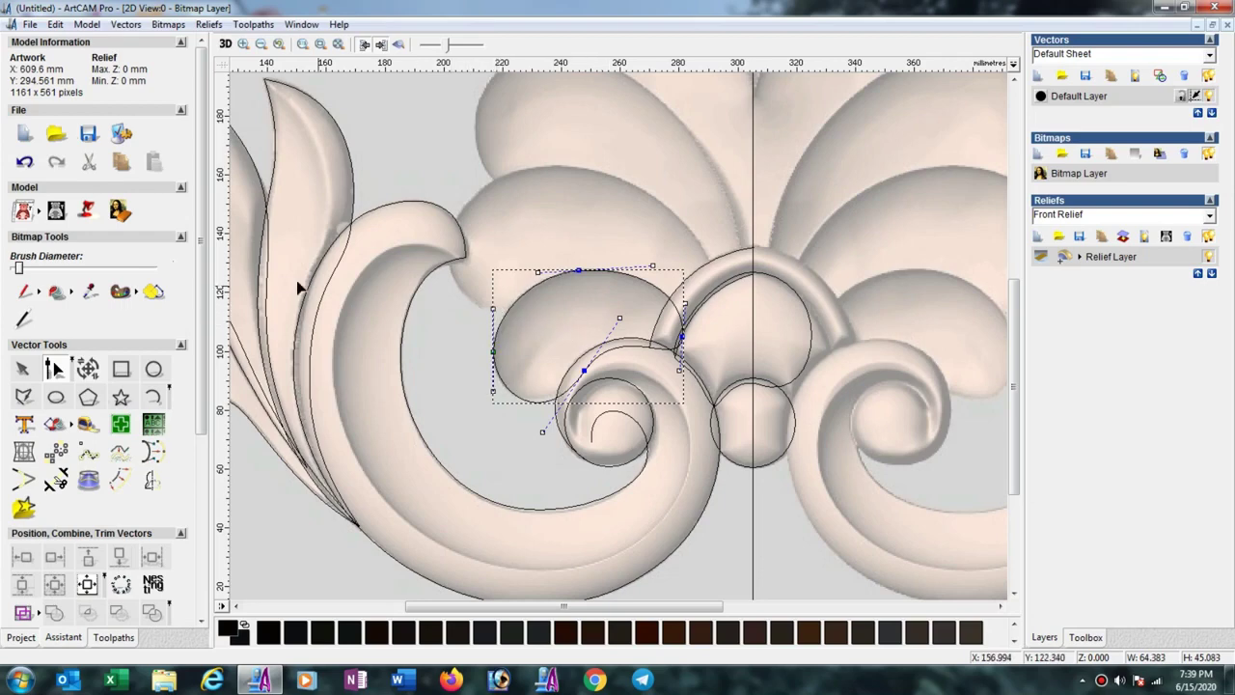
left_click(21, 370)
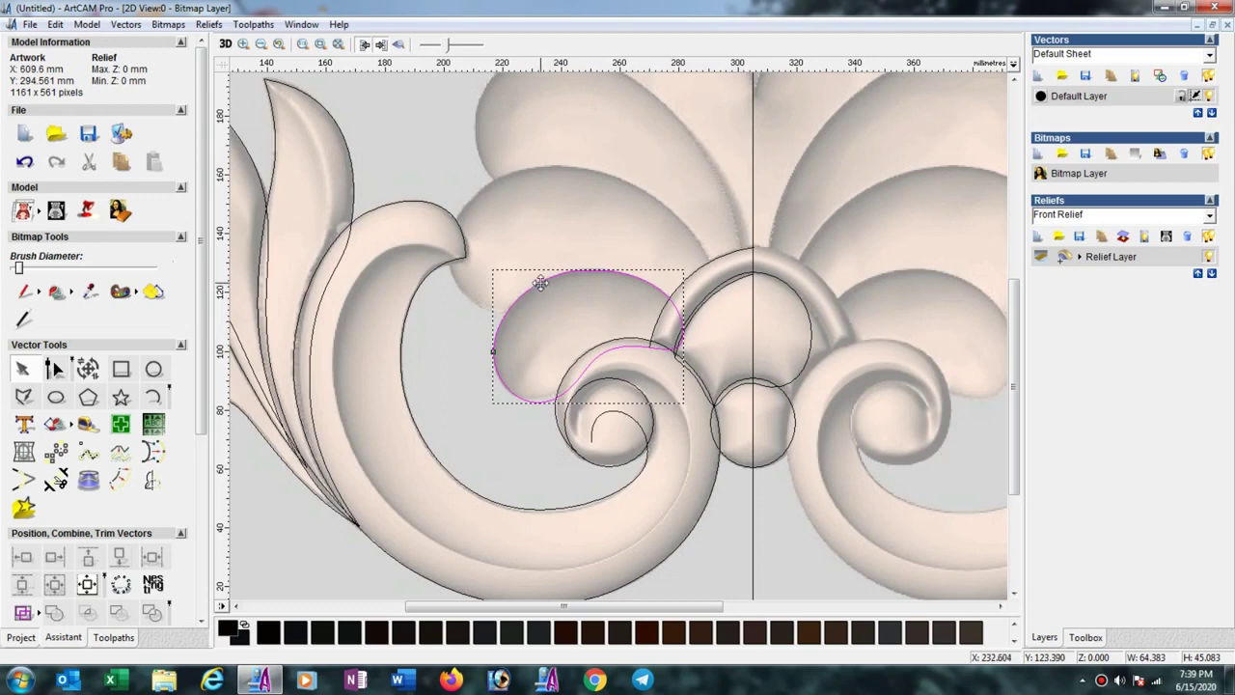
Copy the lobe outline up-left onto the upper leaf lobe and stretch it to the lobe's shape
left_click_drag(519, 213, 493, 185)
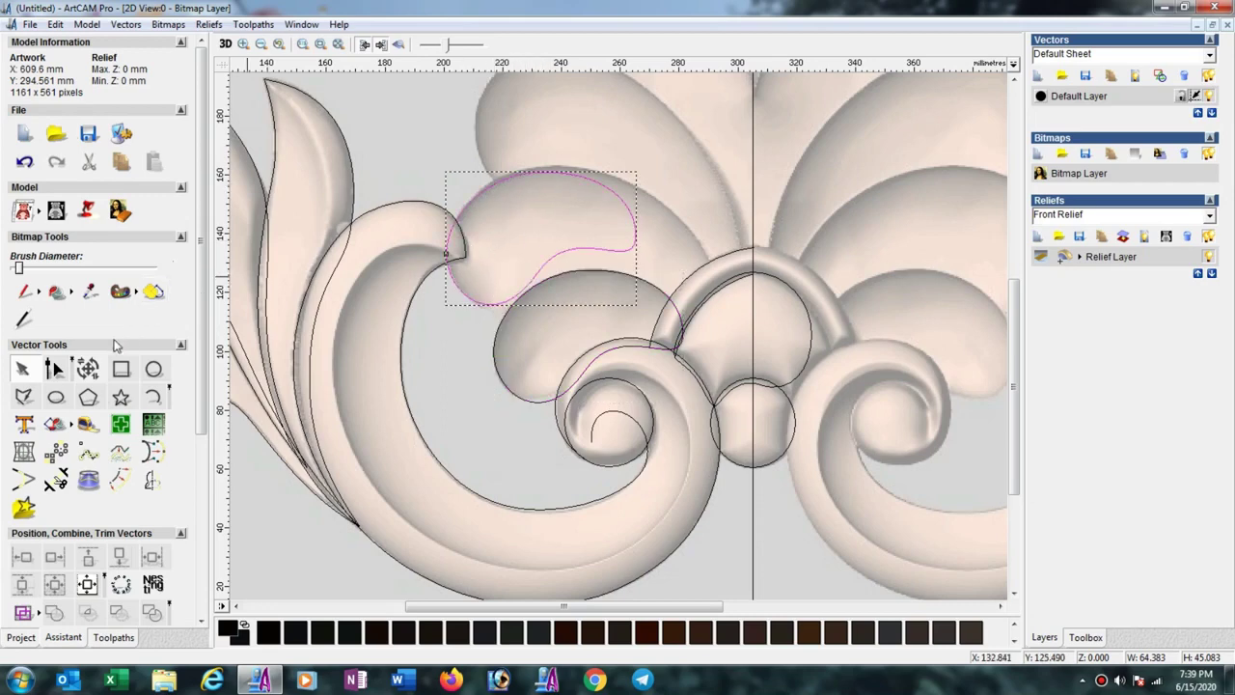
left_click(54, 367)
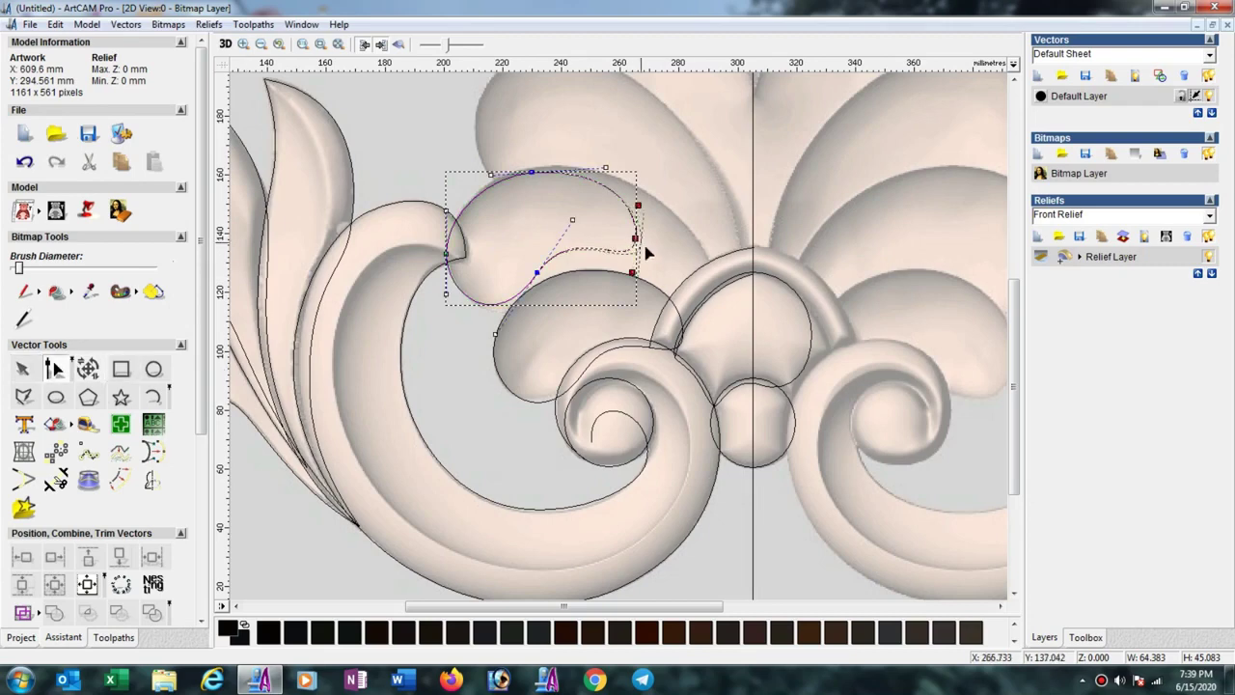
mouse_move(647, 253)
left_mouse_down()
mouse_move(691, 280)
mouse_move(699, 306)
mouse_move(756, 254)
left_mouse_up()
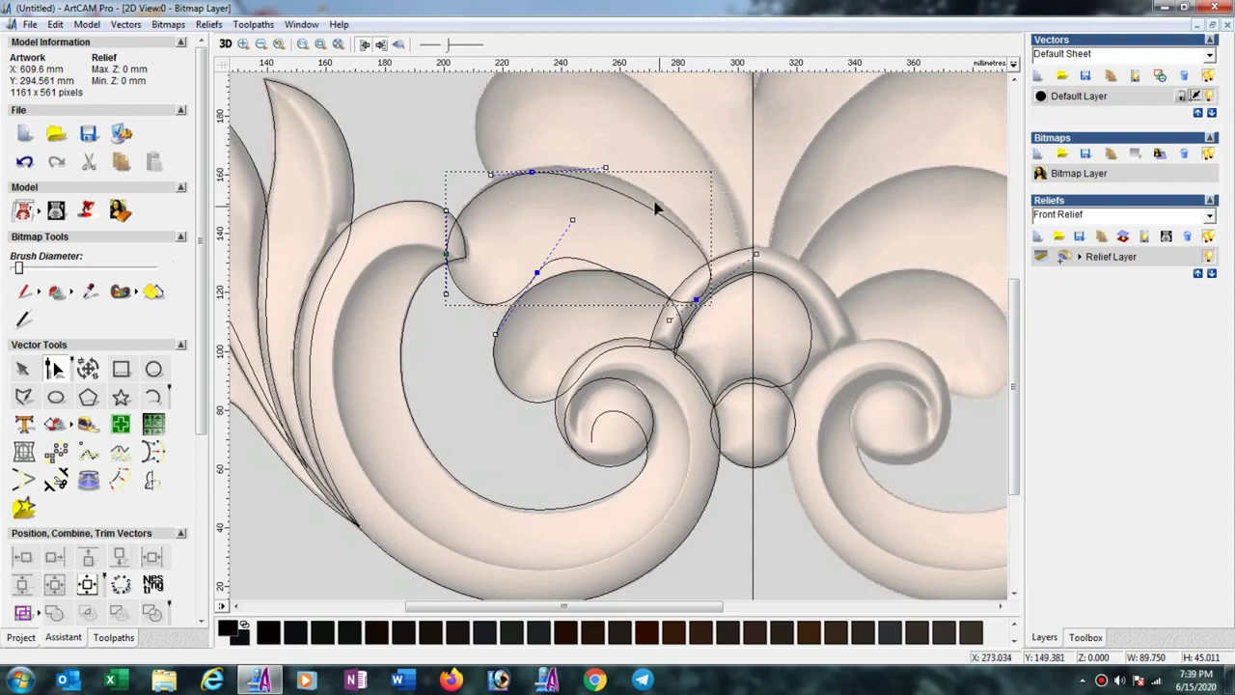
left_click_drag(608, 168, 626, 151)
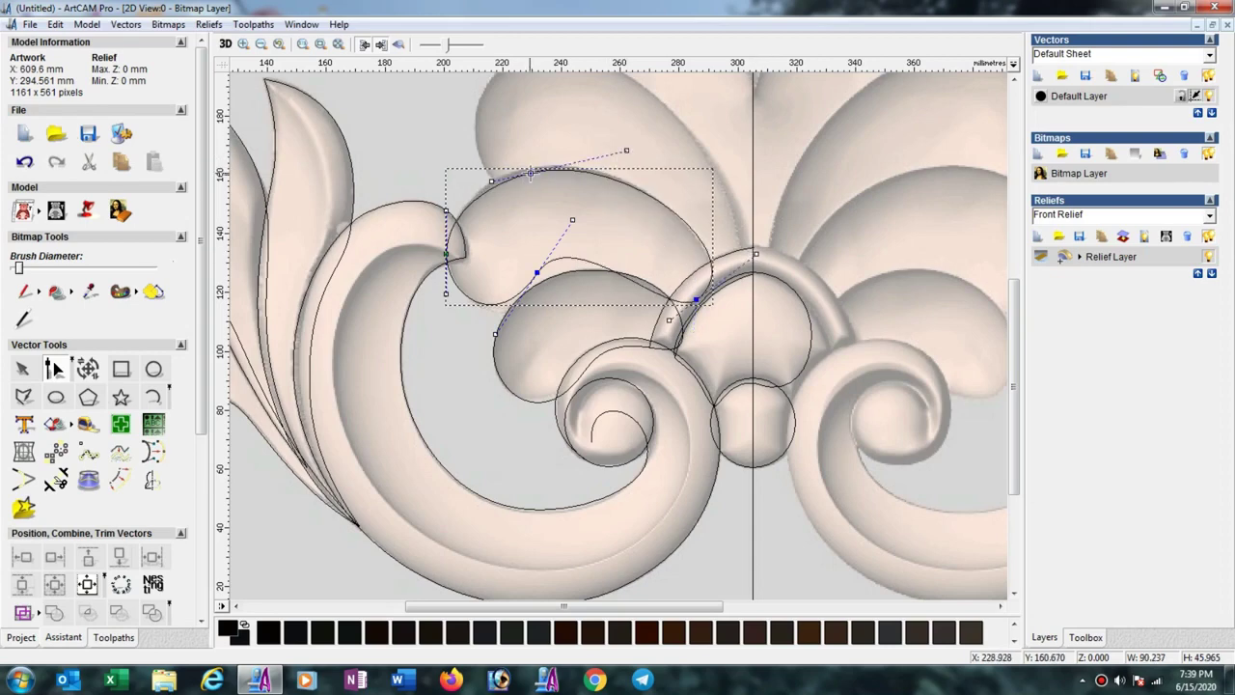
left_click_drag(533, 171, 529, 166)
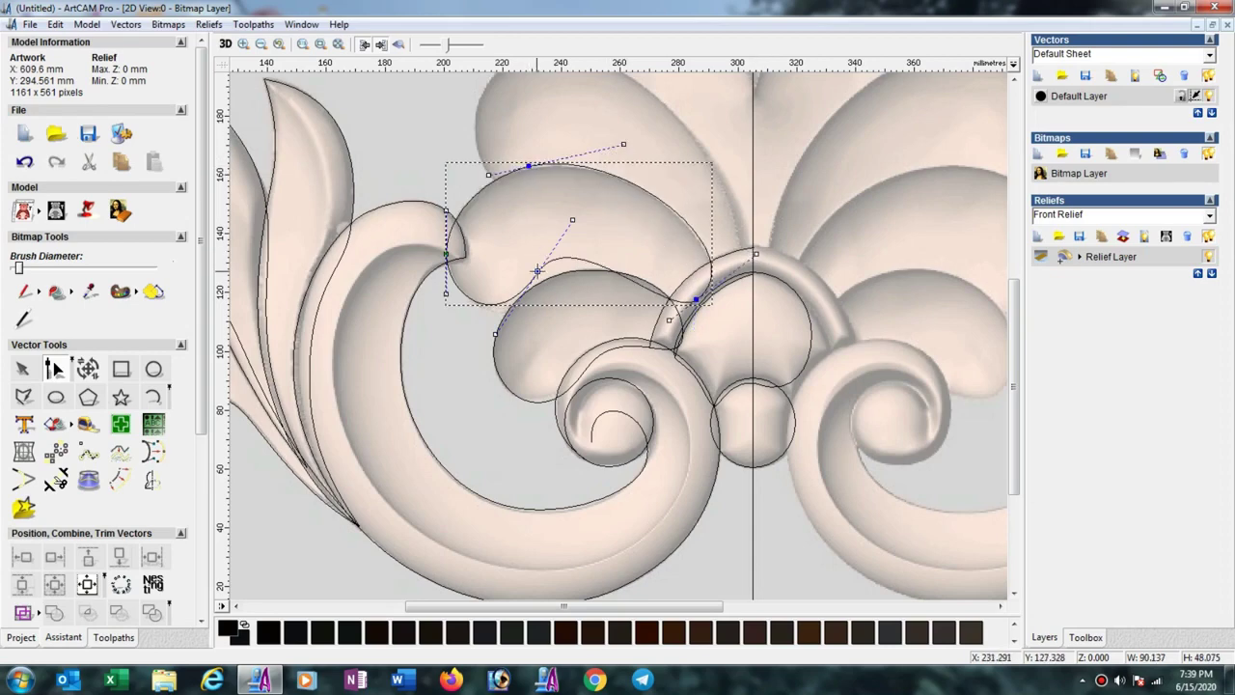
left_click_drag(539, 273, 540, 281)
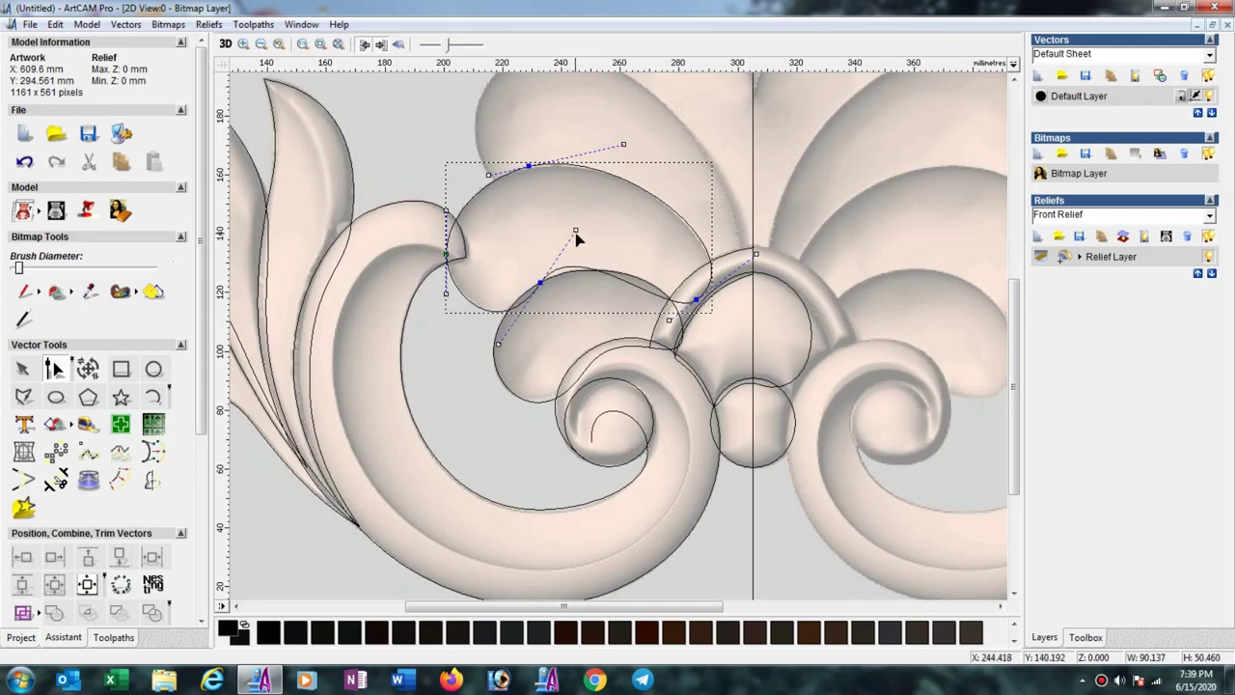
left_click_drag(575, 231, 603, 242)
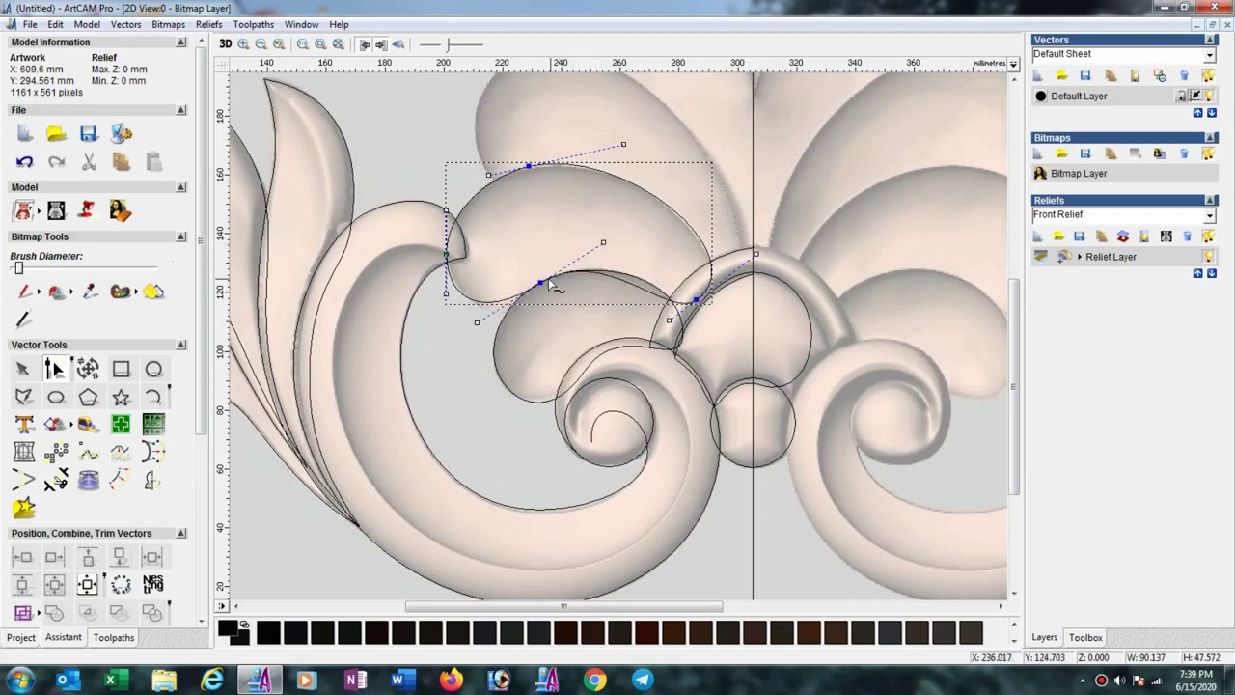
left_click_drag(540, 282, 545, 290)
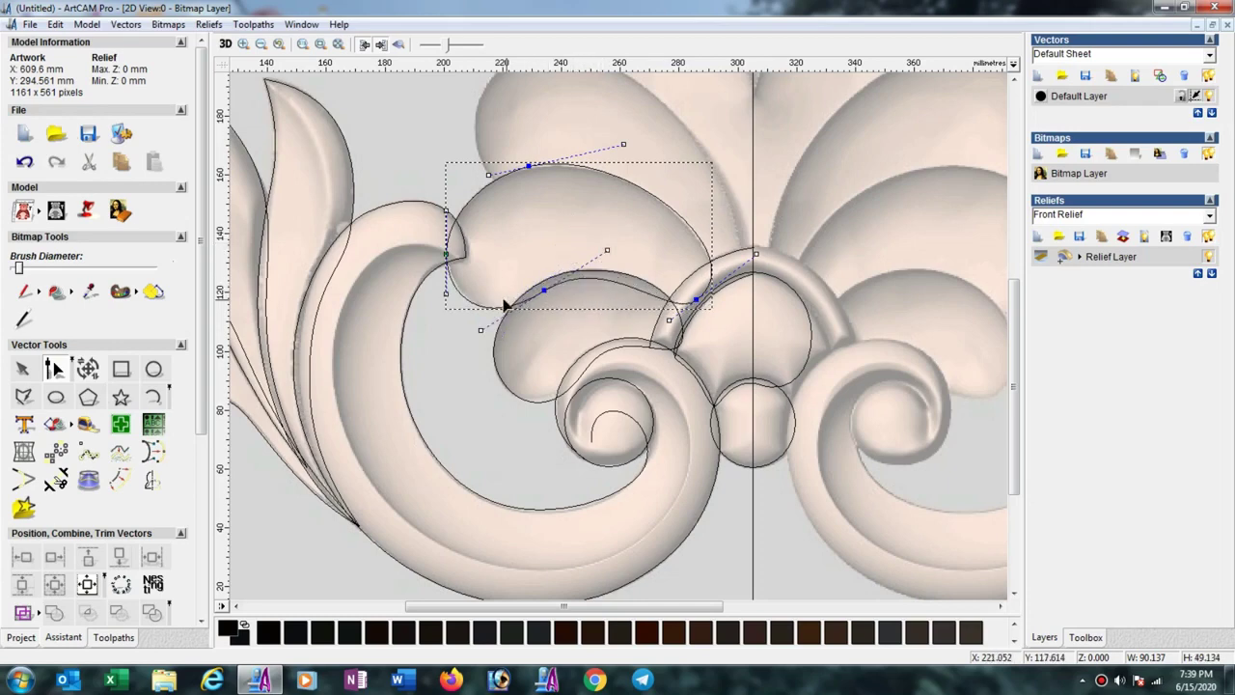
left_click_drag(480, 330, 490, 330)
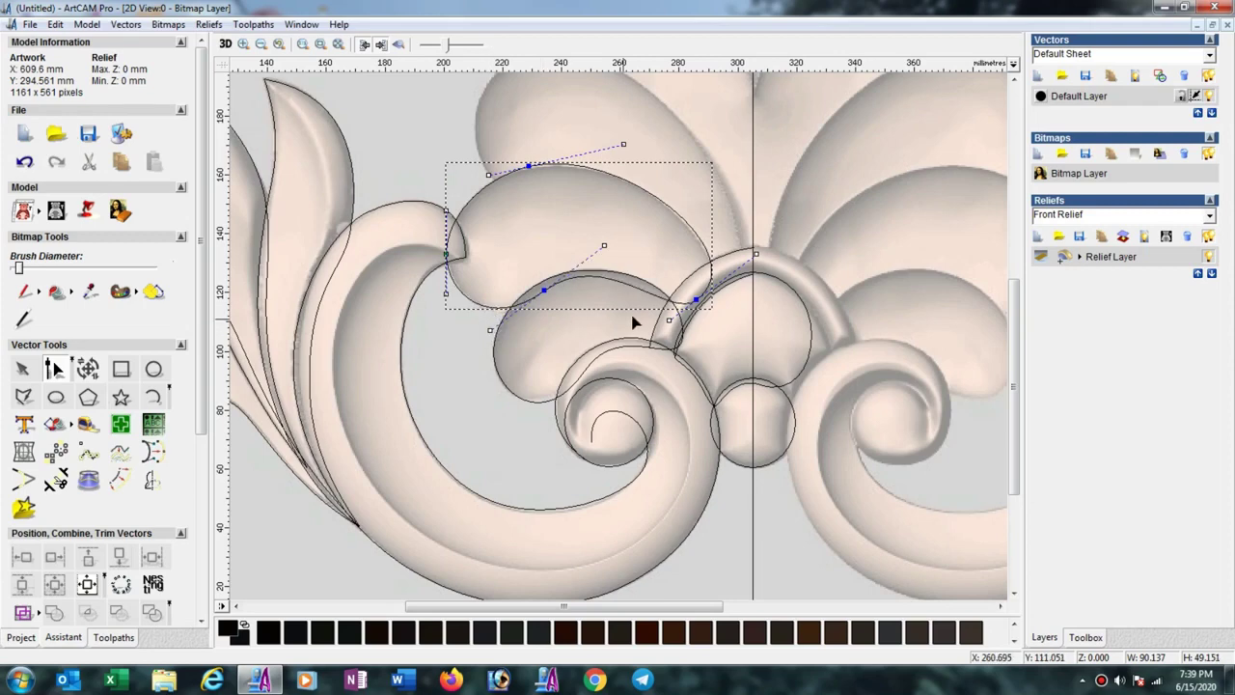
Bring the copy's end node onto the arch and fine-tune its curves to about 89.7 × 49.3 mm
left_click(696, 301)
left_click_drag(691, 310, 683, 319)
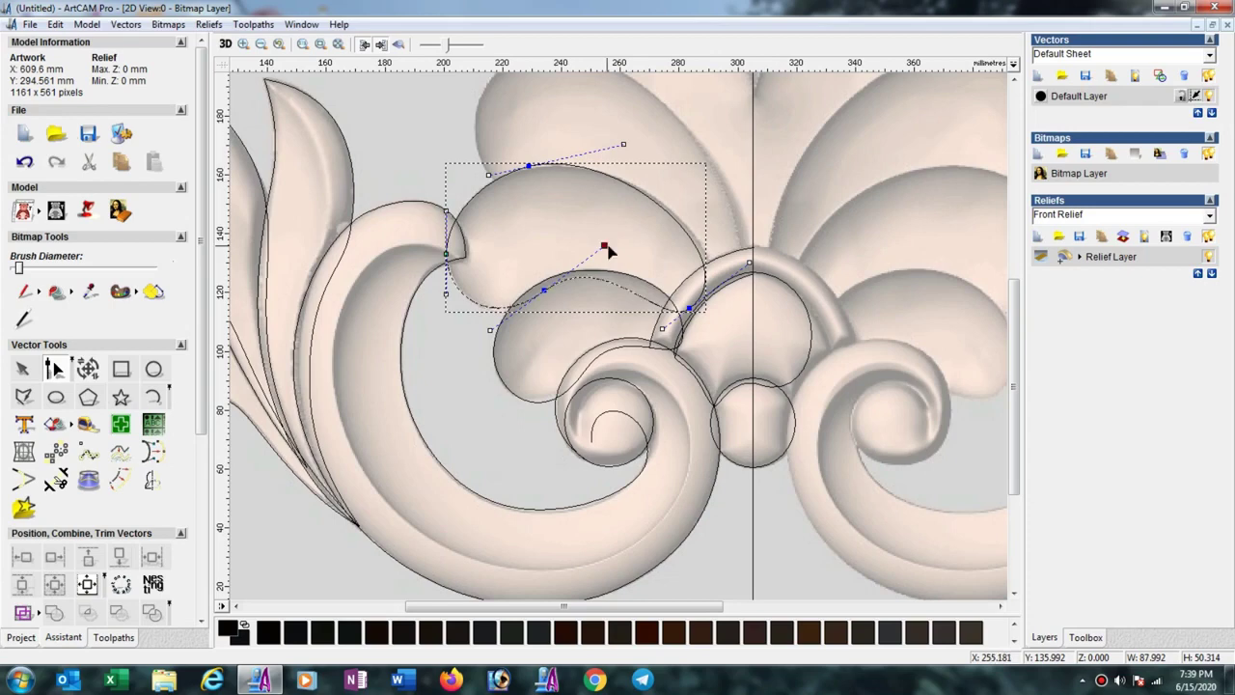
left_click_drag(604, 246, 619, 242)
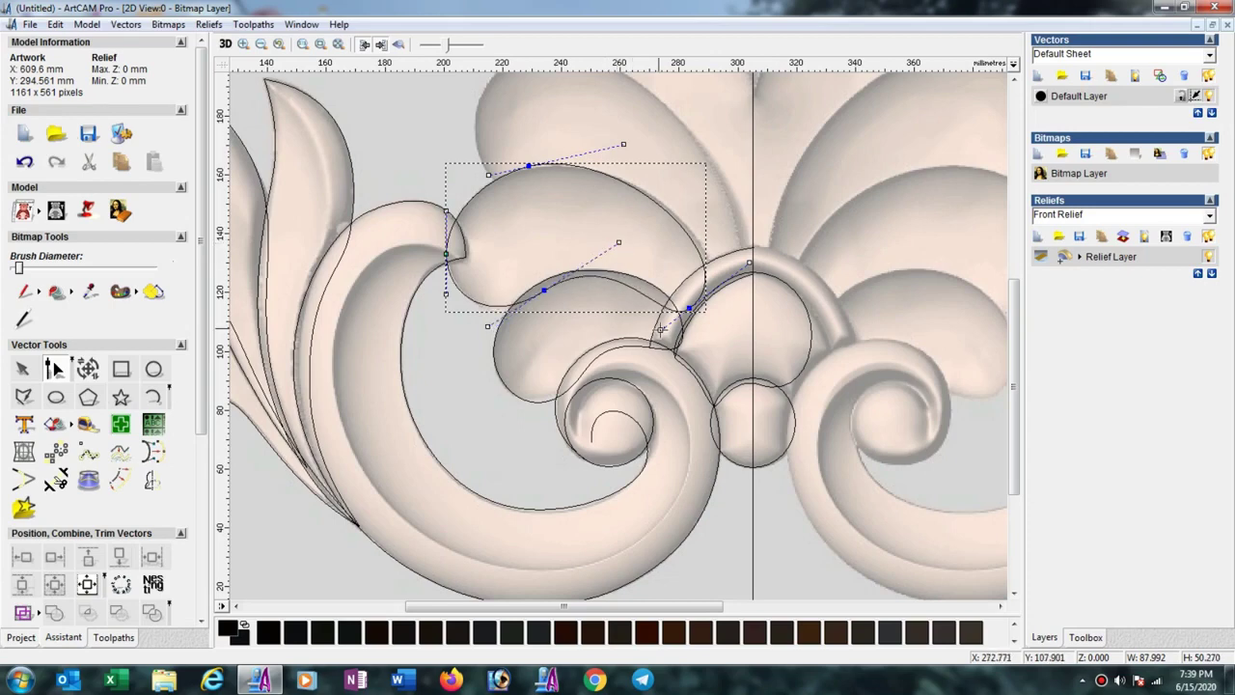
left_click_drag(673, 321, 672, 320)
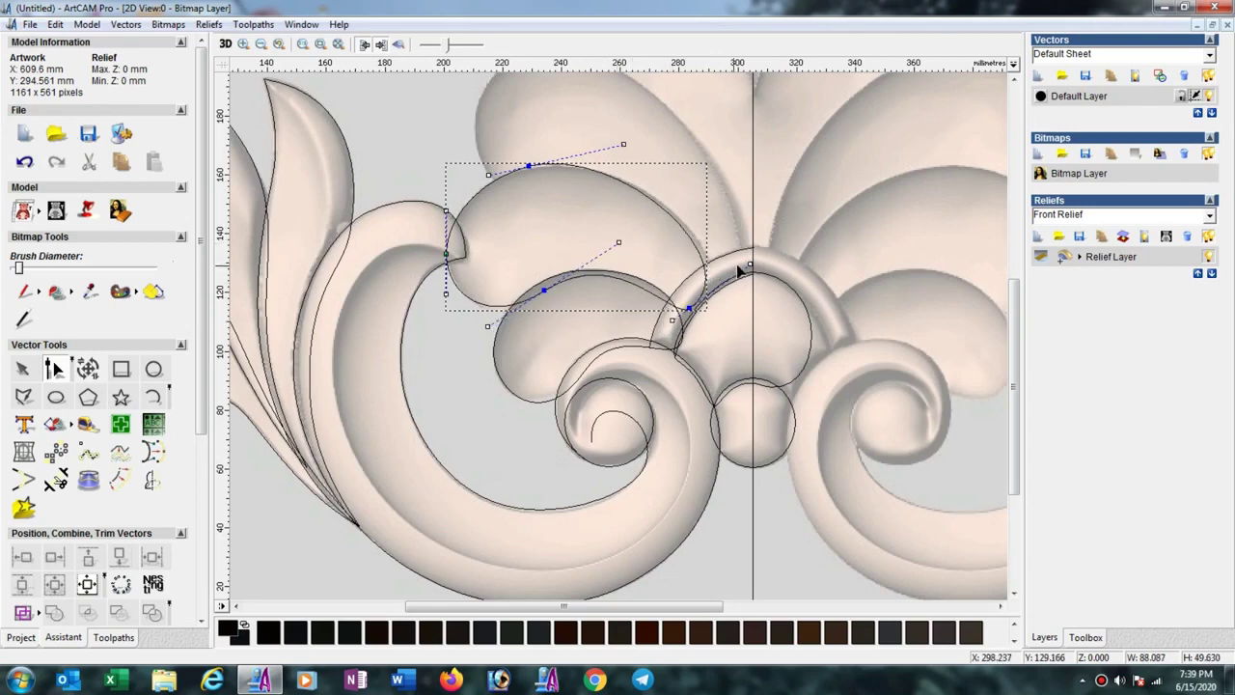
left_click_drag(762, 267, 761, 261)
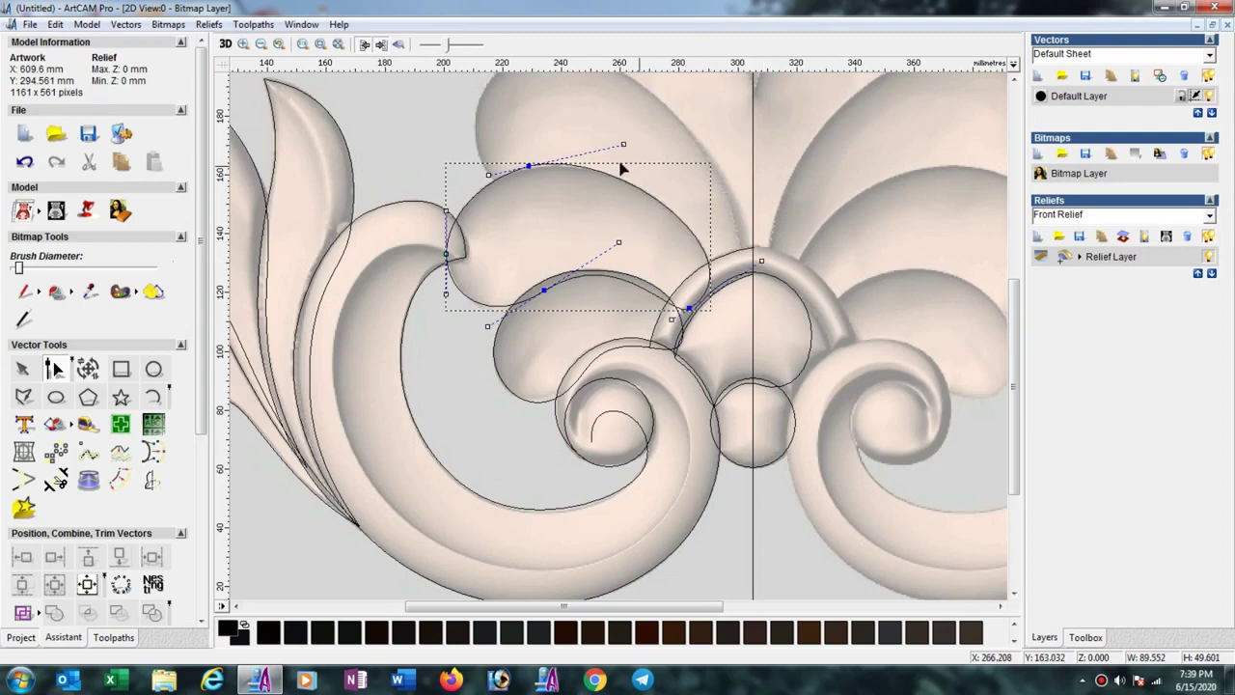
left_click_drag(528, 164, 526, 167)
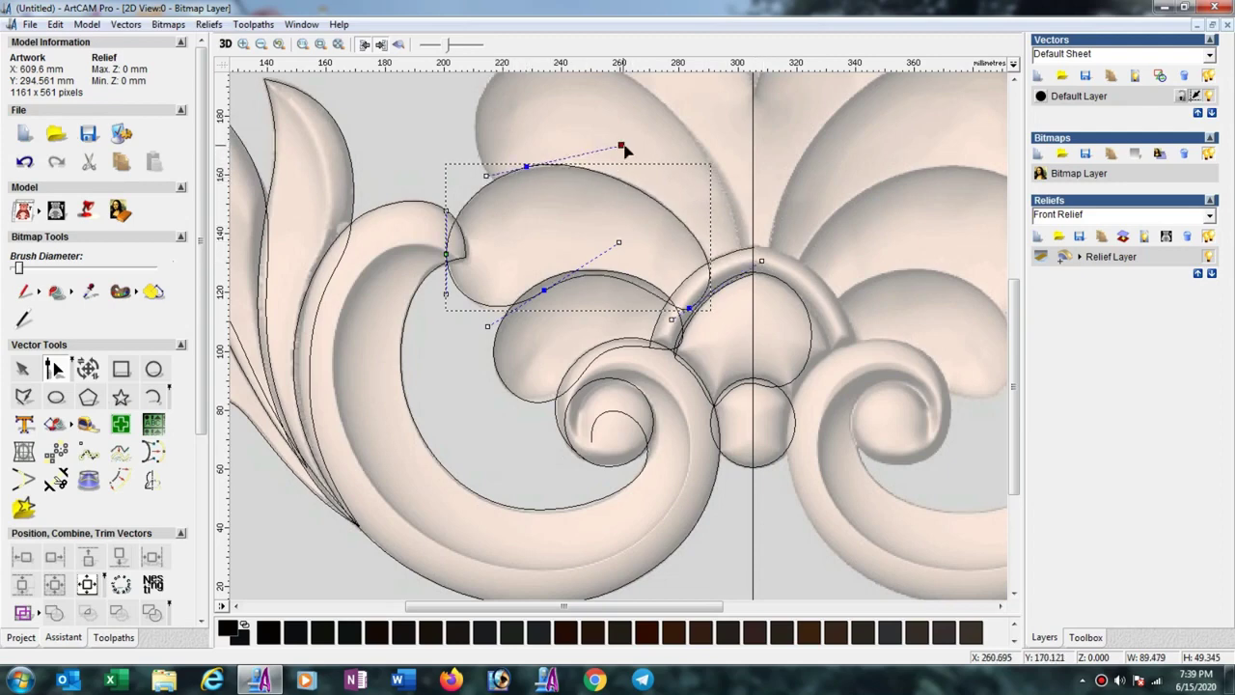
left_click_drag(623, 146, 629, 146)
scroll(608, 184, "down", 2)
Duplicate the 89.7 × 49.3 mm lobe outline onto the next leaf lobe higher up
scroll(669, 337, "up", 2)
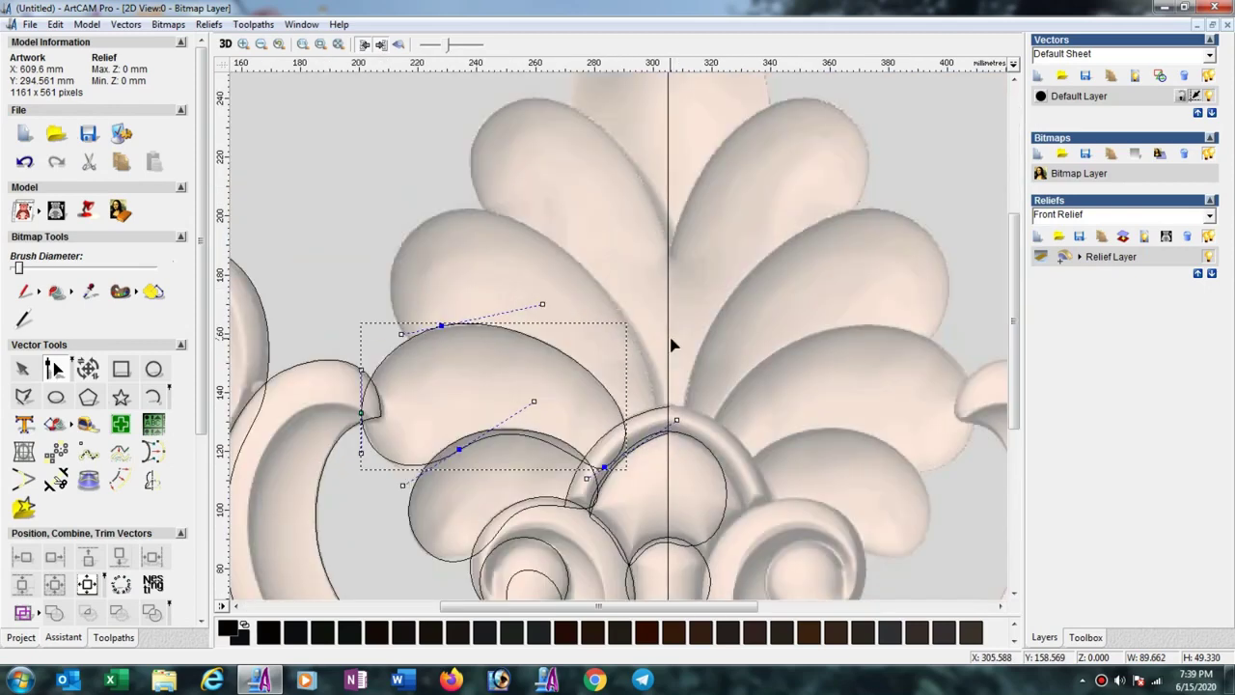
left_click(22, 368)
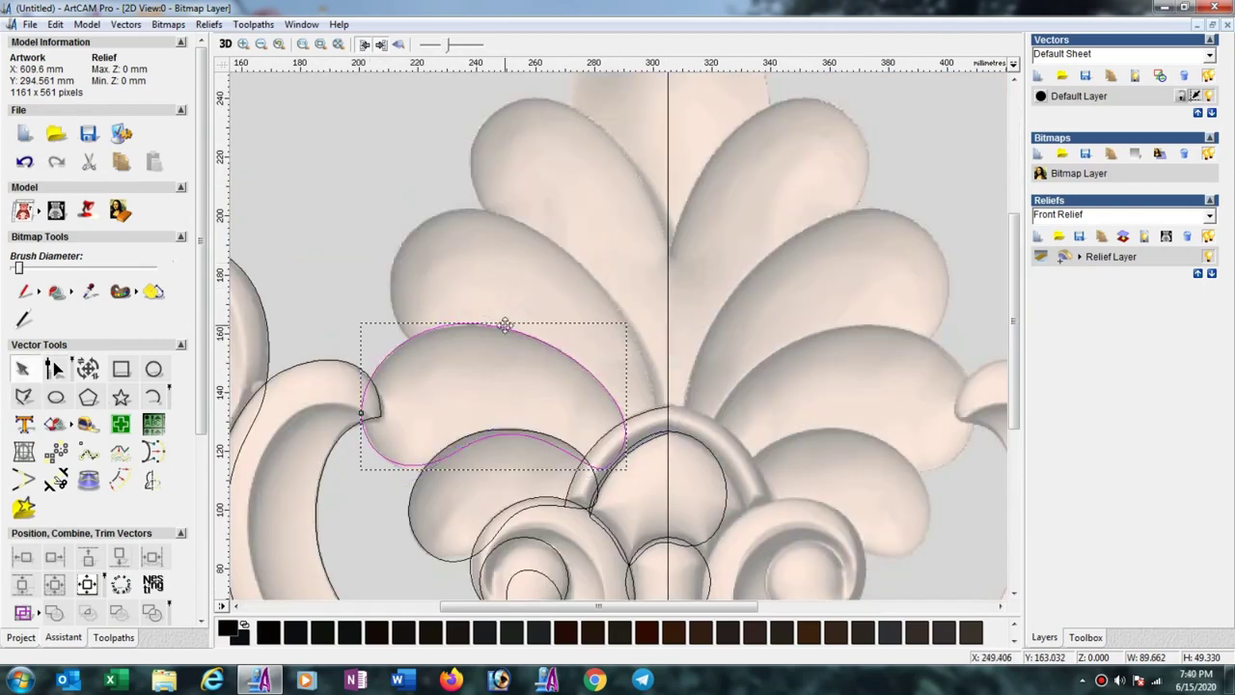
left_click_drag(519, 331, 535, 221)
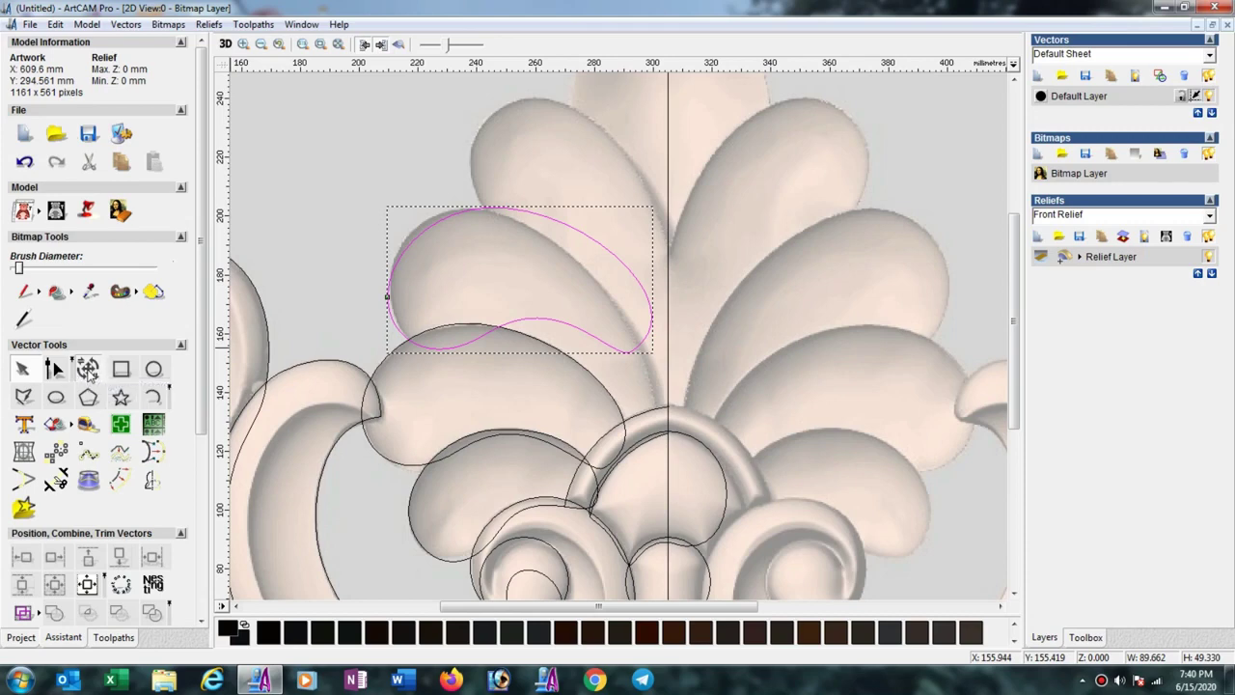
Rotate the copied leaf outline about its centre and drag it up-right onto the top lobe
left_click(87, 370)
left_click_drag(519, 290, 555, 282)
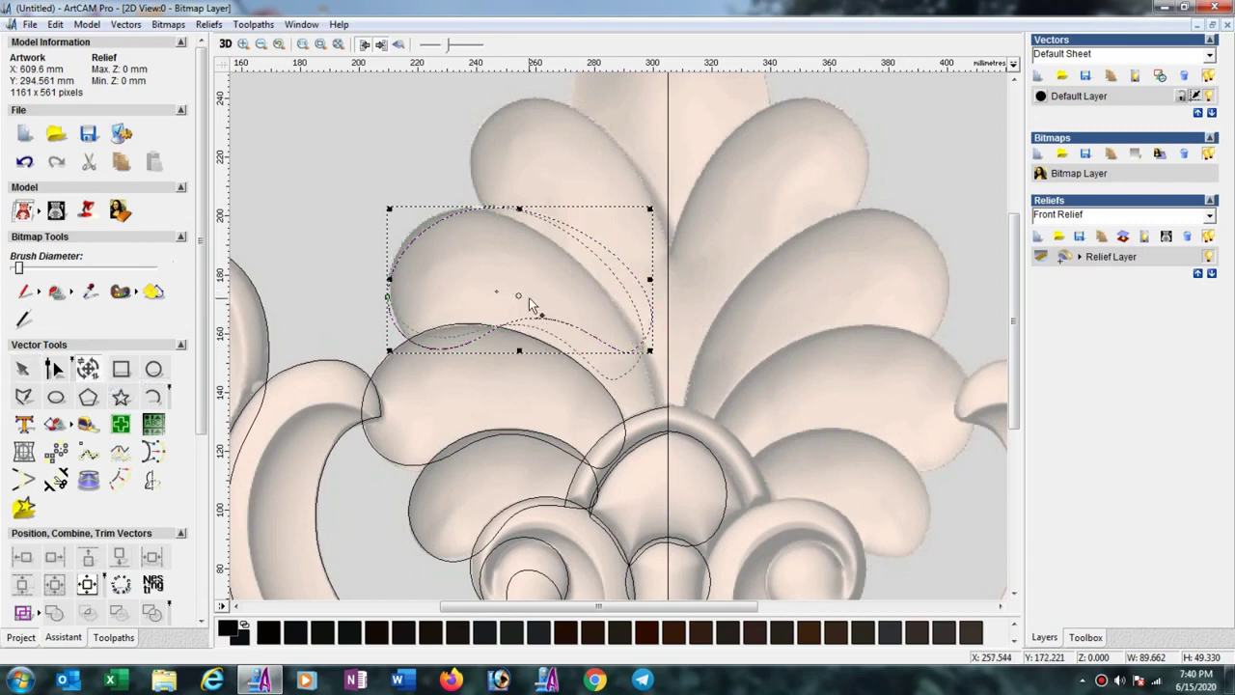
left_click_drag(583, 234, 637, 134)
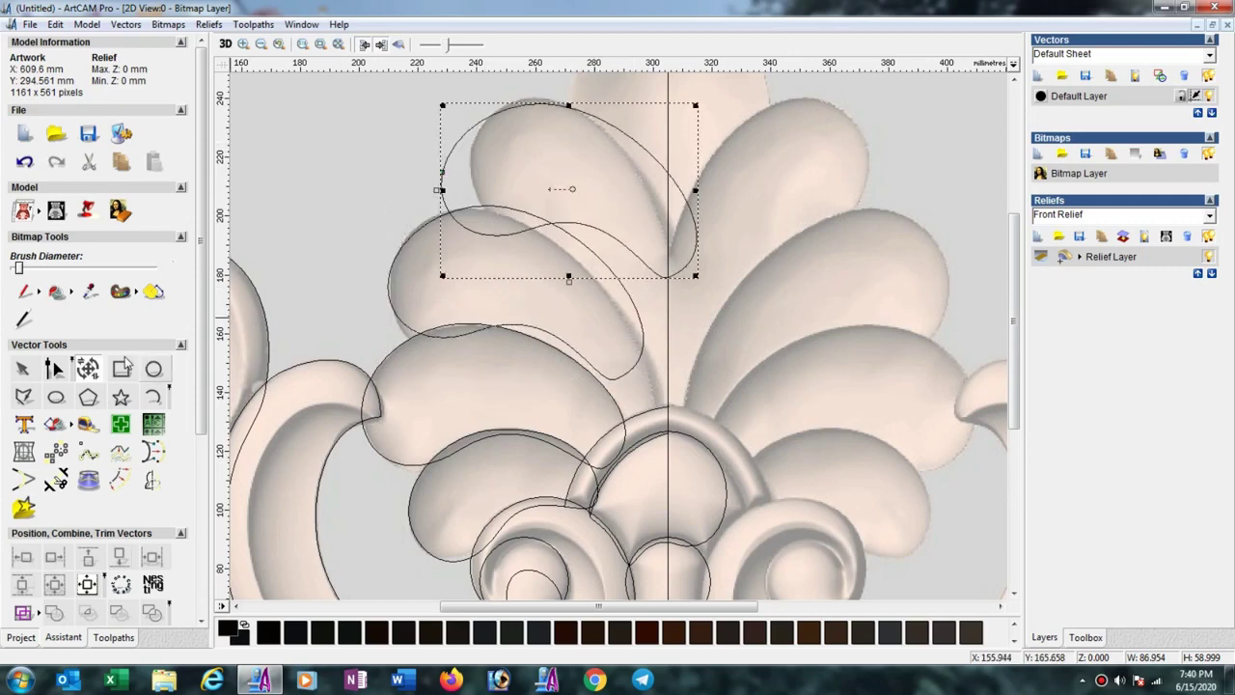
Select the lower-left leaf outline, reposition its nodes and handles, and add a node with I
left_click(58, 368)
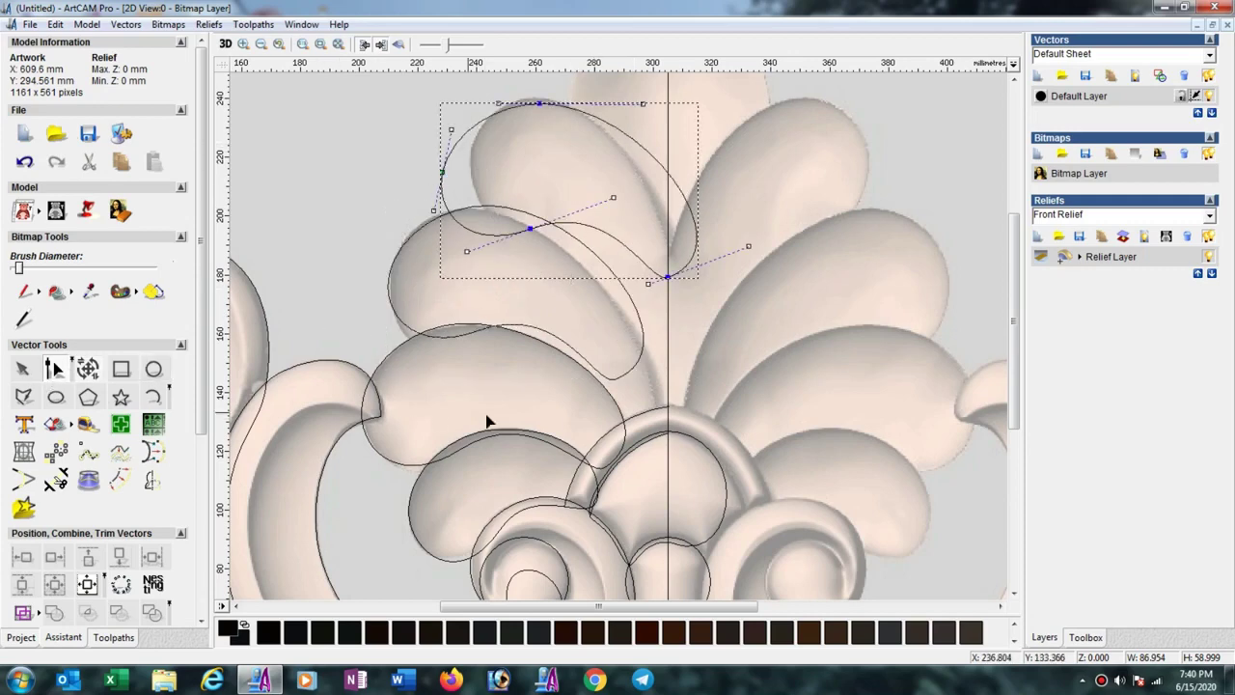
left_click(614, 381)
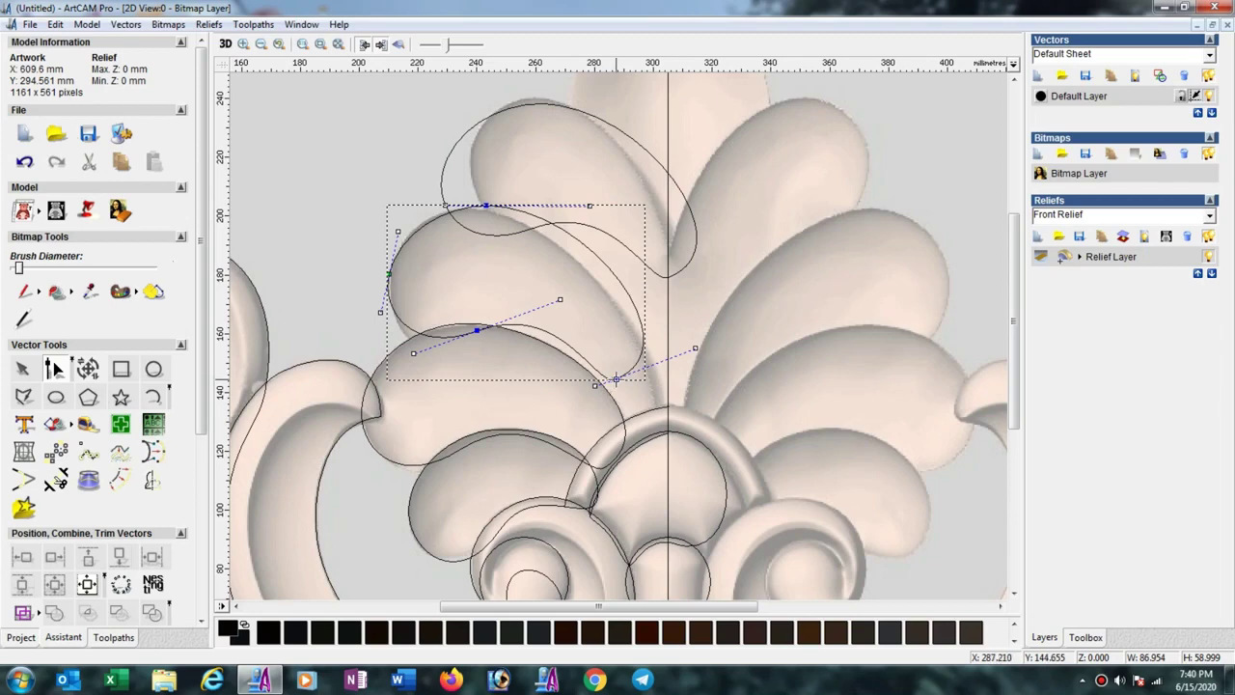
left_click_drag(614, 379, 625, 439)
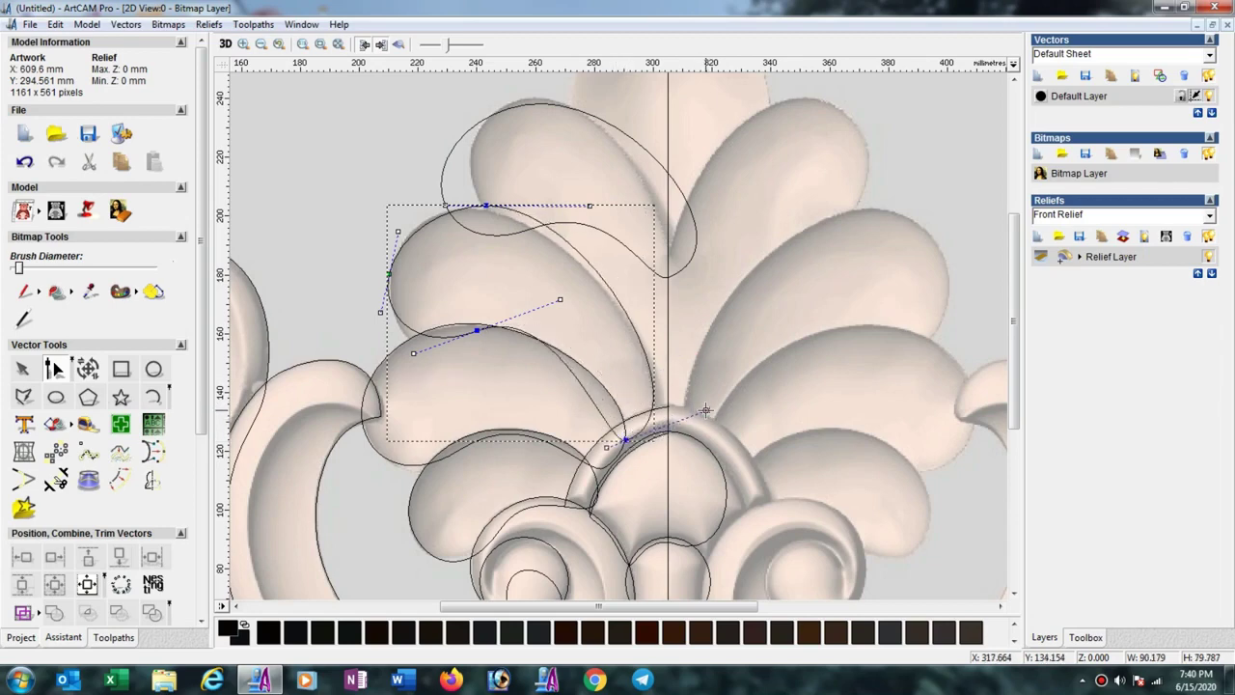
left_click_drag(709, 413, 712, 425)
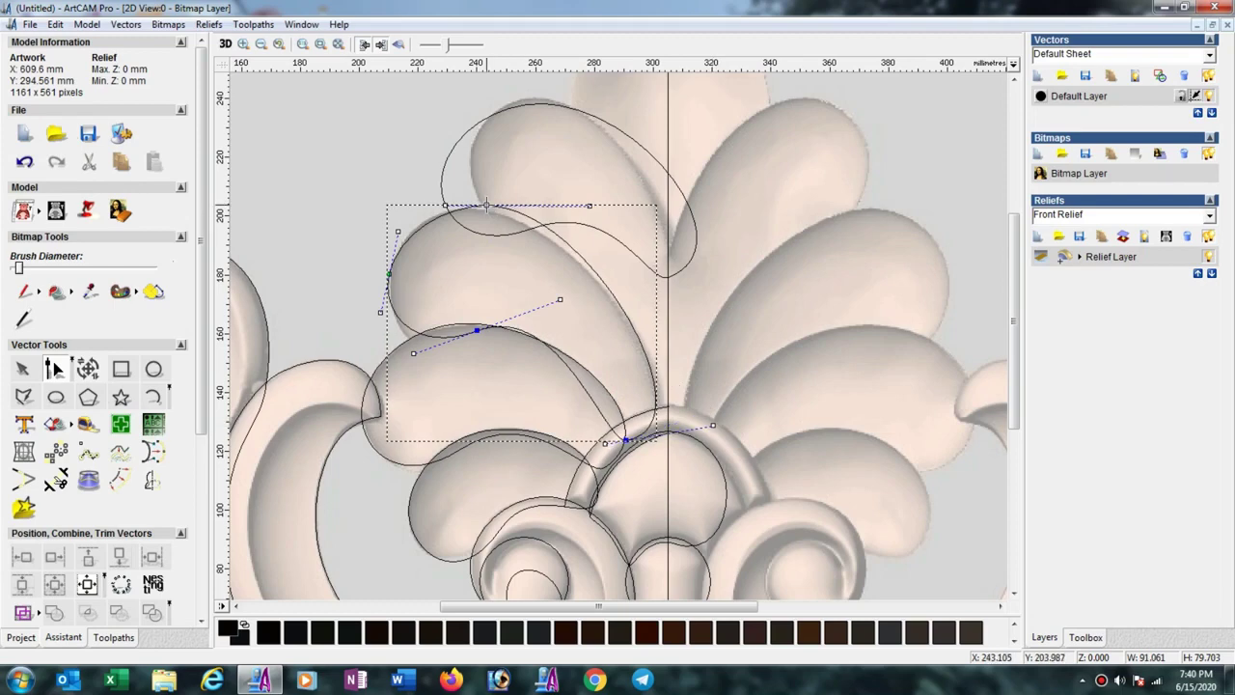
left_click_drag(485, 205, 475, 207)
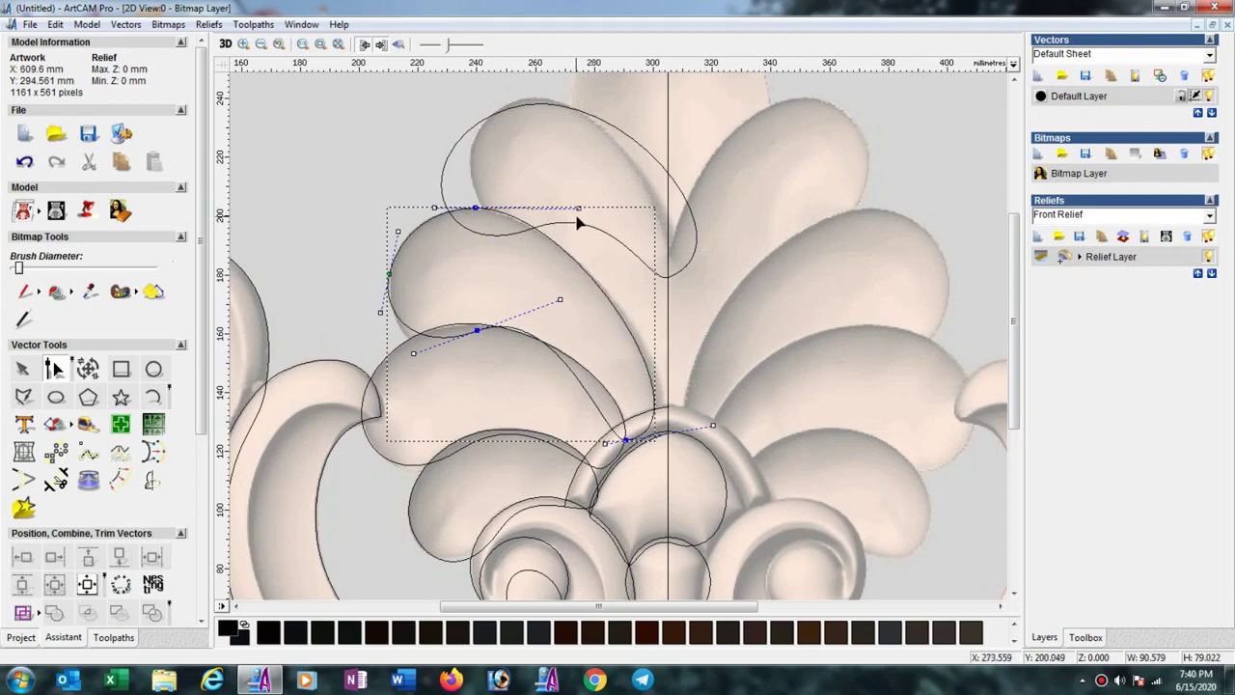
left_click_drag(577, 207, 601, 226)
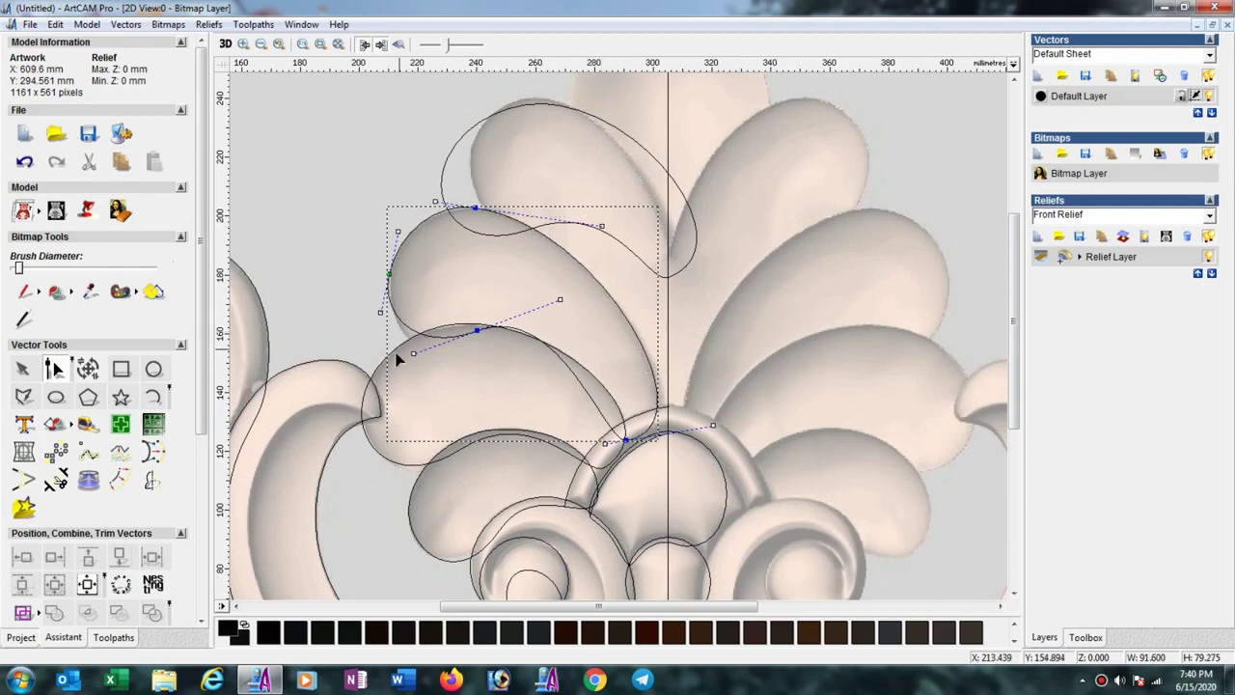
left_click_drag(415, 354, 403, 367)
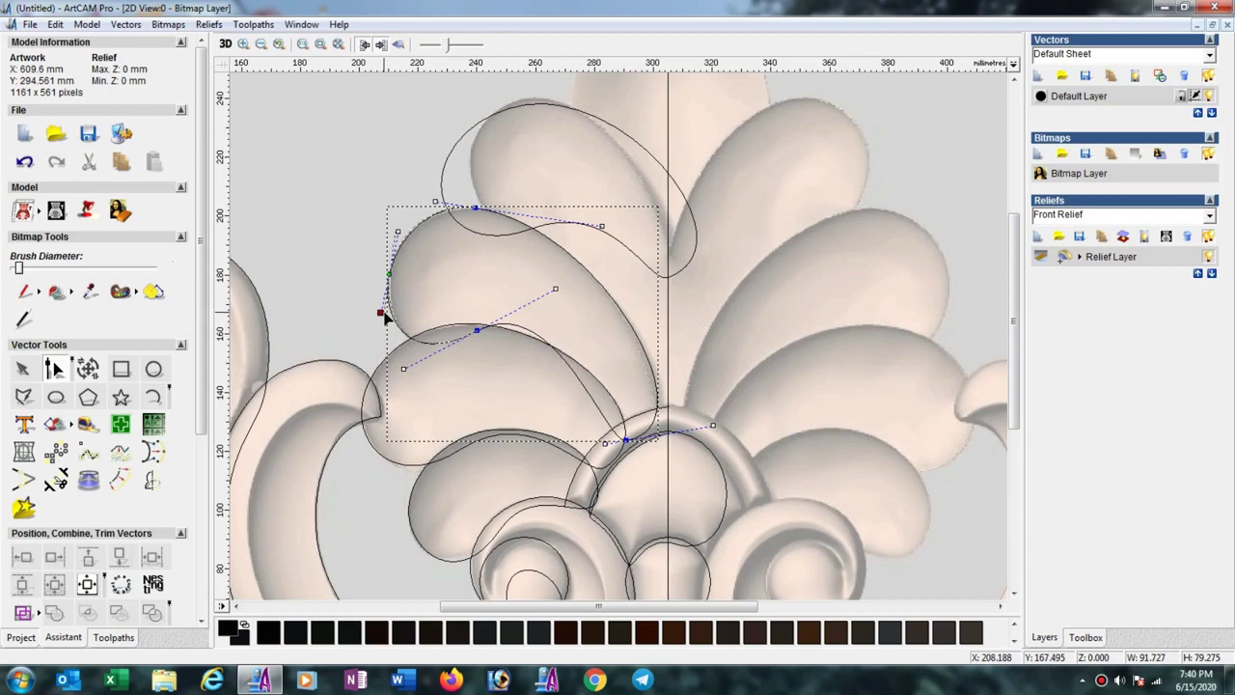
key("i")
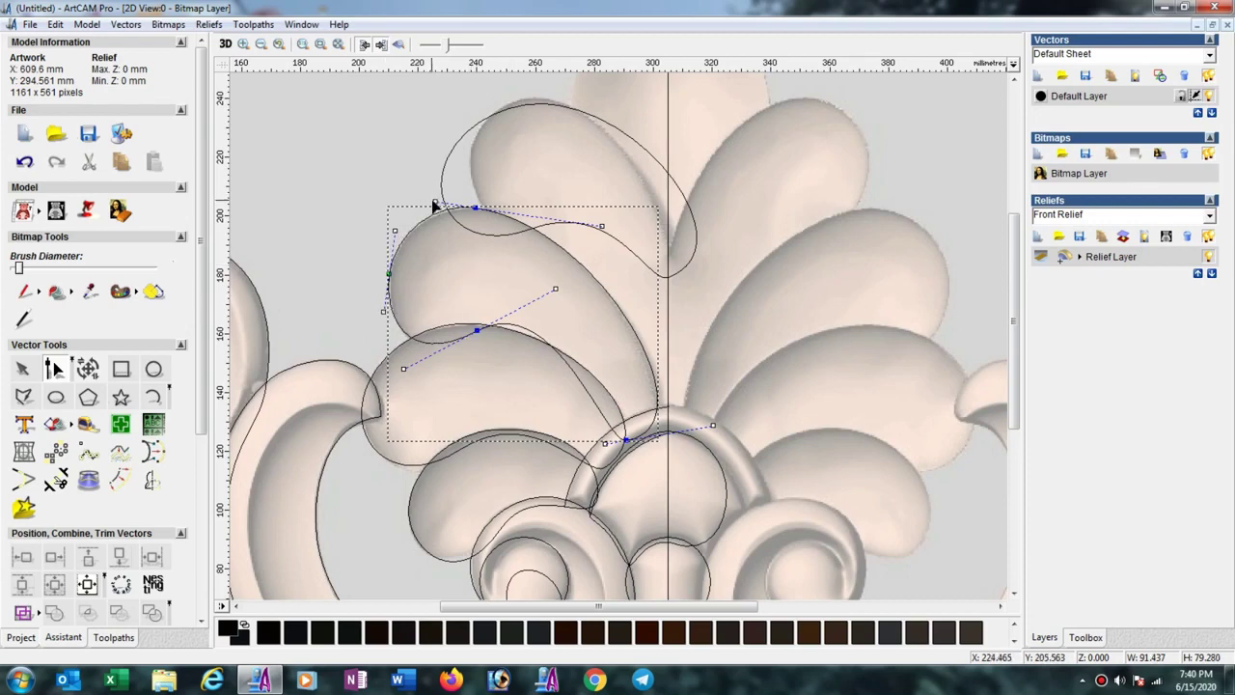
Adjust the curve's handles and middle node to smooth its lower section
left_click_drag(433, 201, 439, 202)
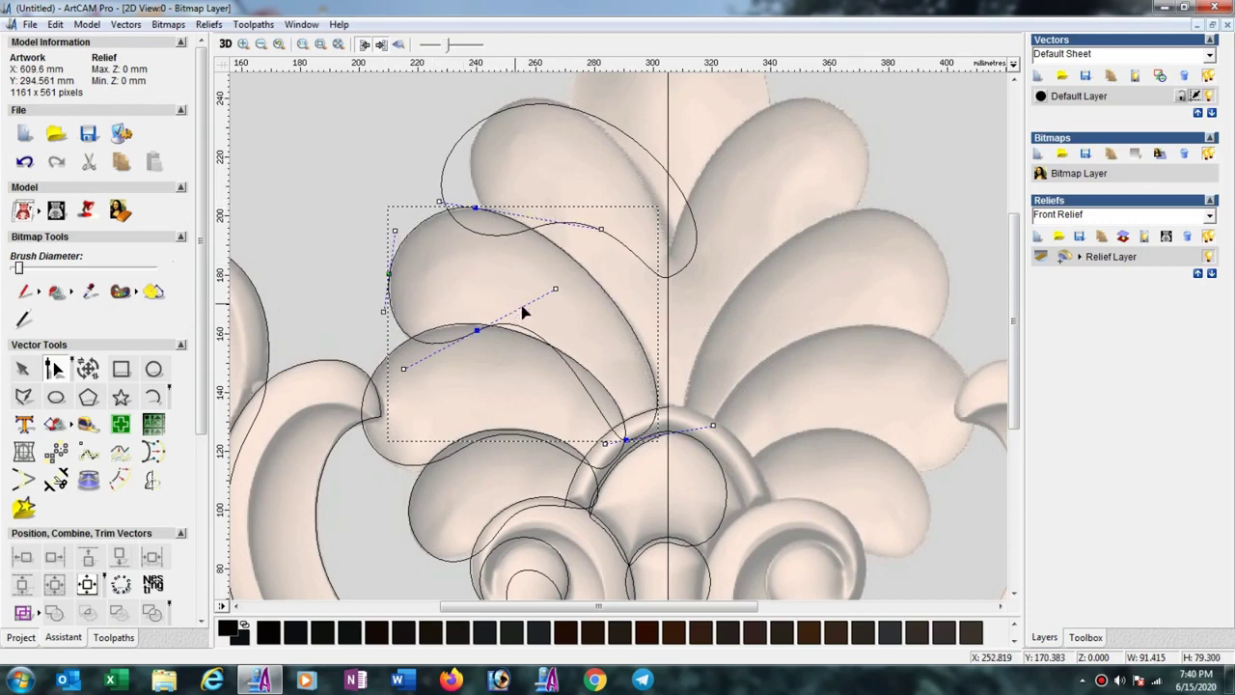
left_click_drag(555, 288, 531, 313)
left_click(476, 331)
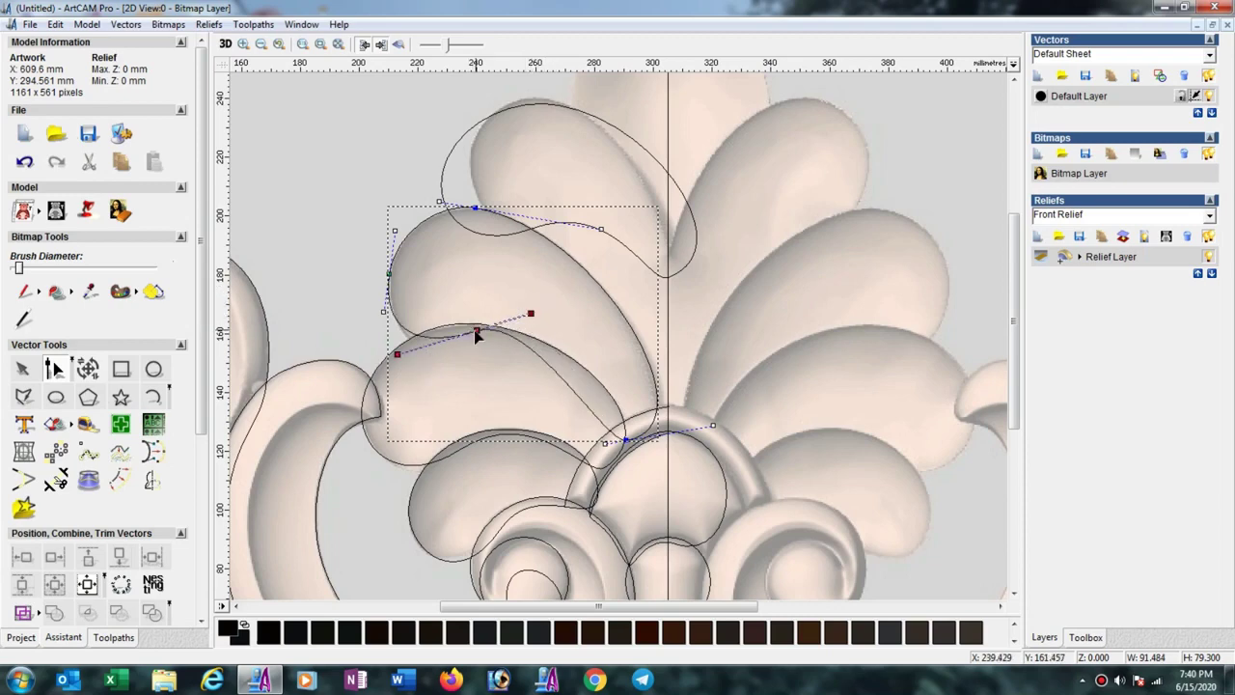
left_click_drag(474, 343, 472, 338)
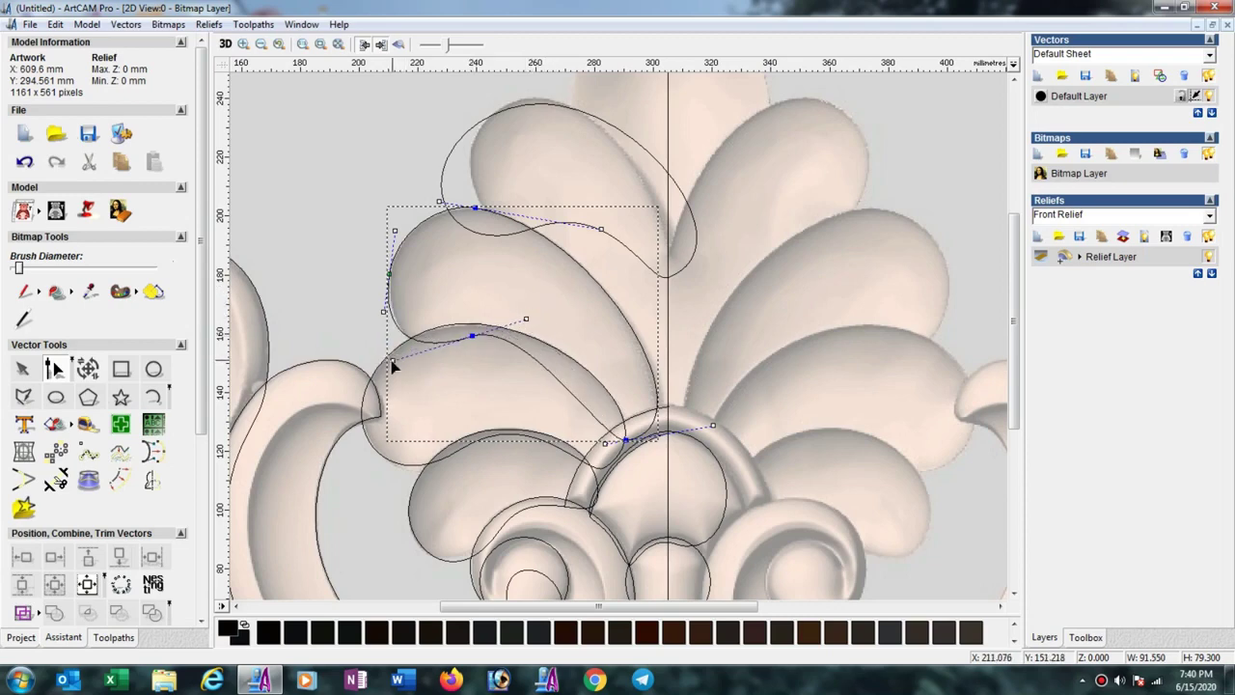
left_click(391, 360)
left_click_drag(392, 360, 400, 357)
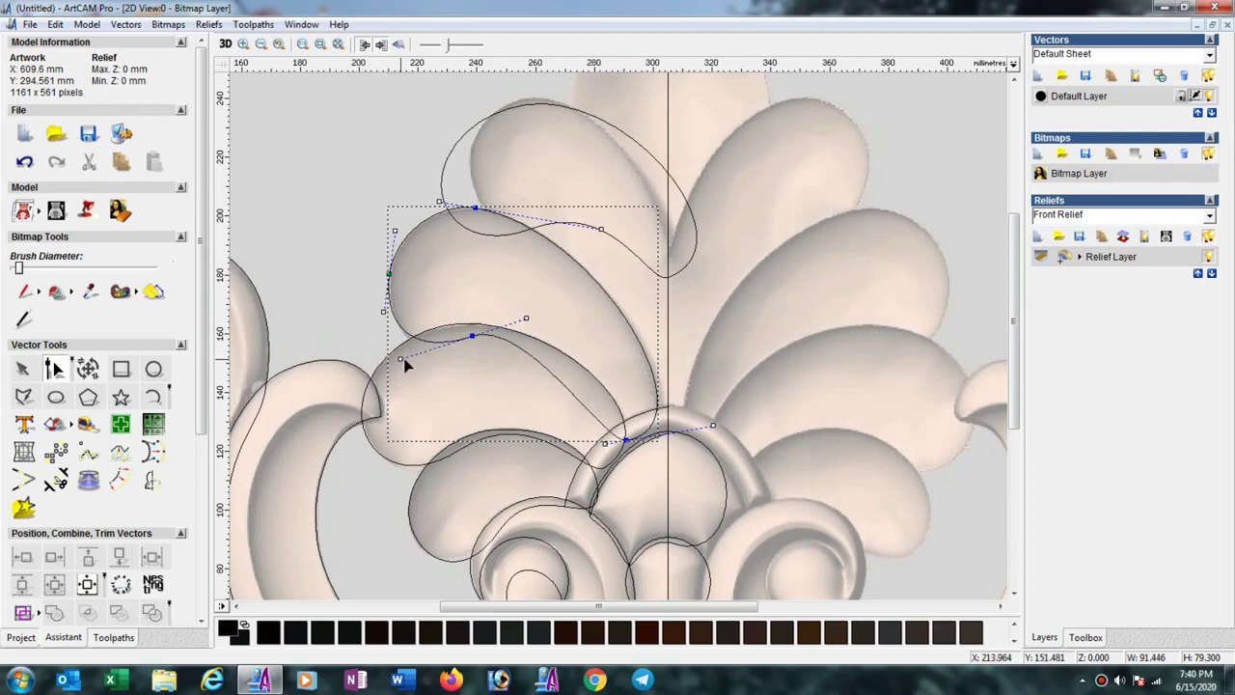
Insert a point on the lower curve and fit it and nearby nodes to the lobe edge
right_click(569, 394)
left_click(623, 409)
left_click(567, 390)
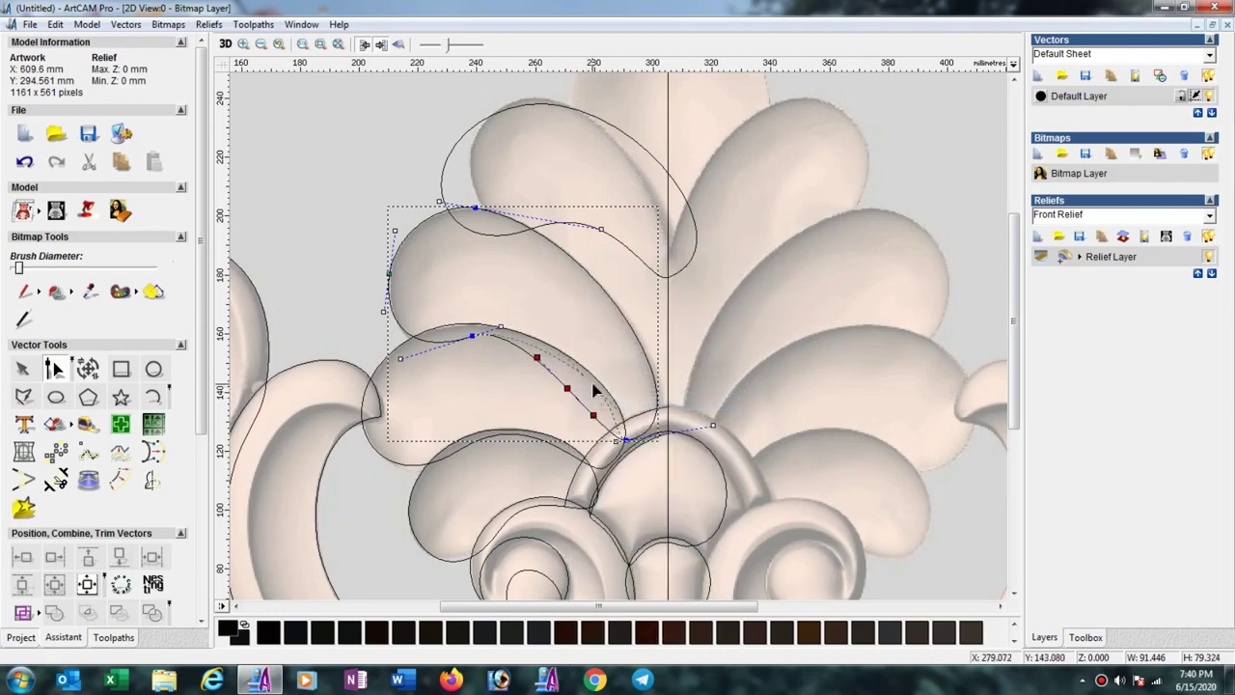
left_click_drag(595, 389, 592, 386)
left_click(471, 337)
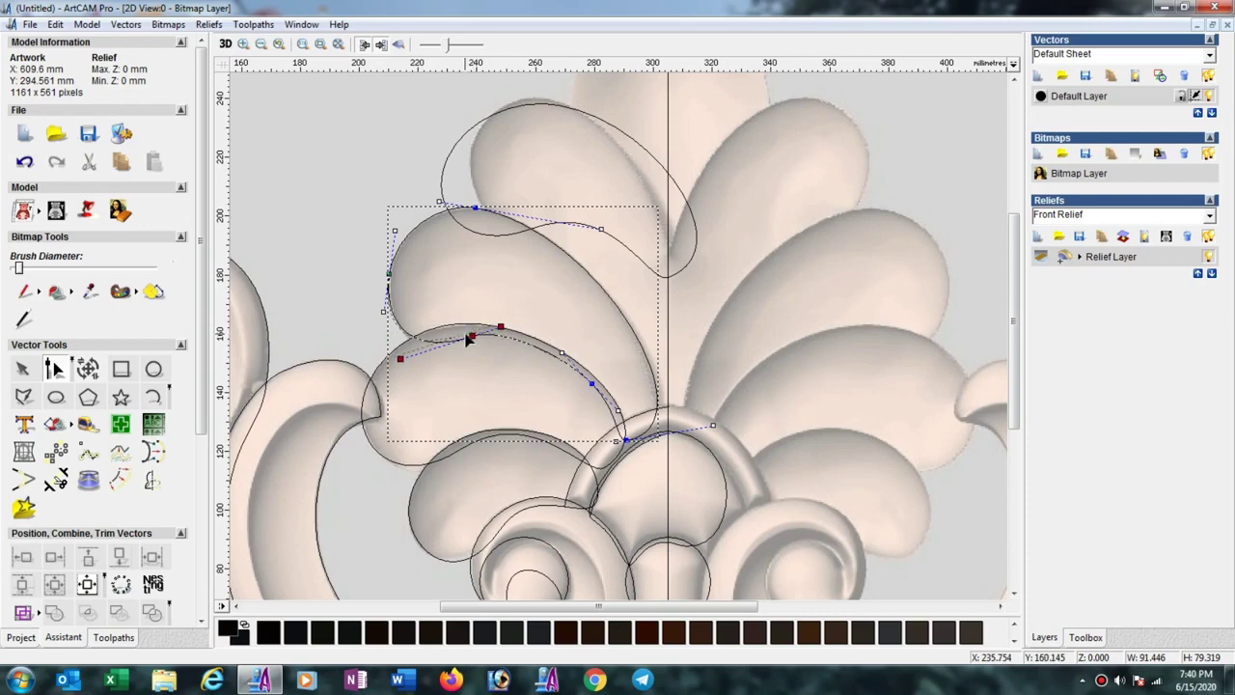
left_click_drag(469, 337, 461, 335)
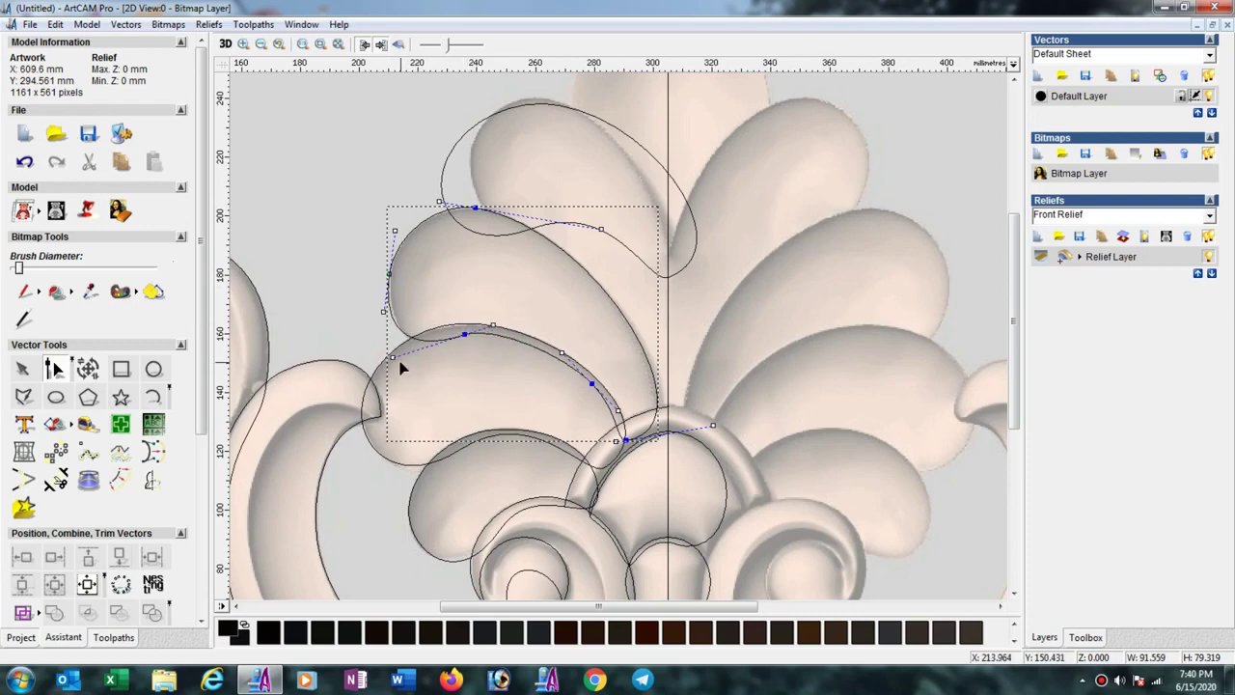
left_click_drag(393, 357, 399, 356)
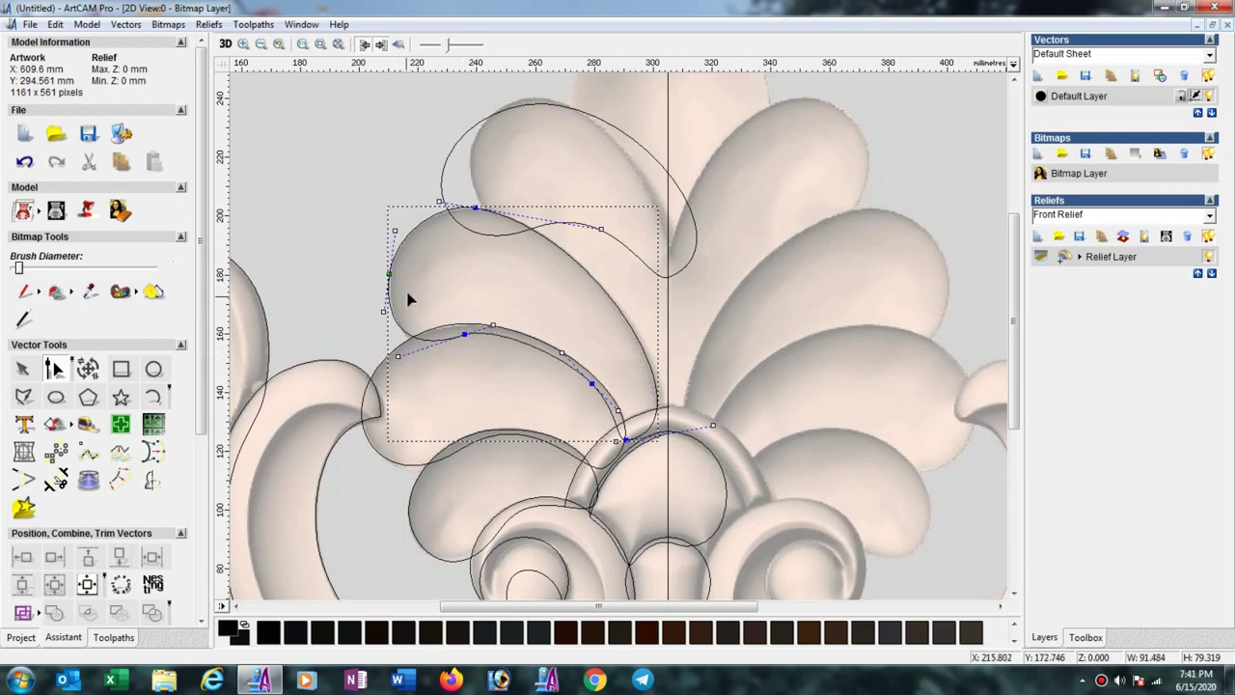
Select the upper loop outline and move its bottom, left and top nodes to fit the top lobe
left_click(667, 279)
left_click_drag(668, 279, 667, 419)
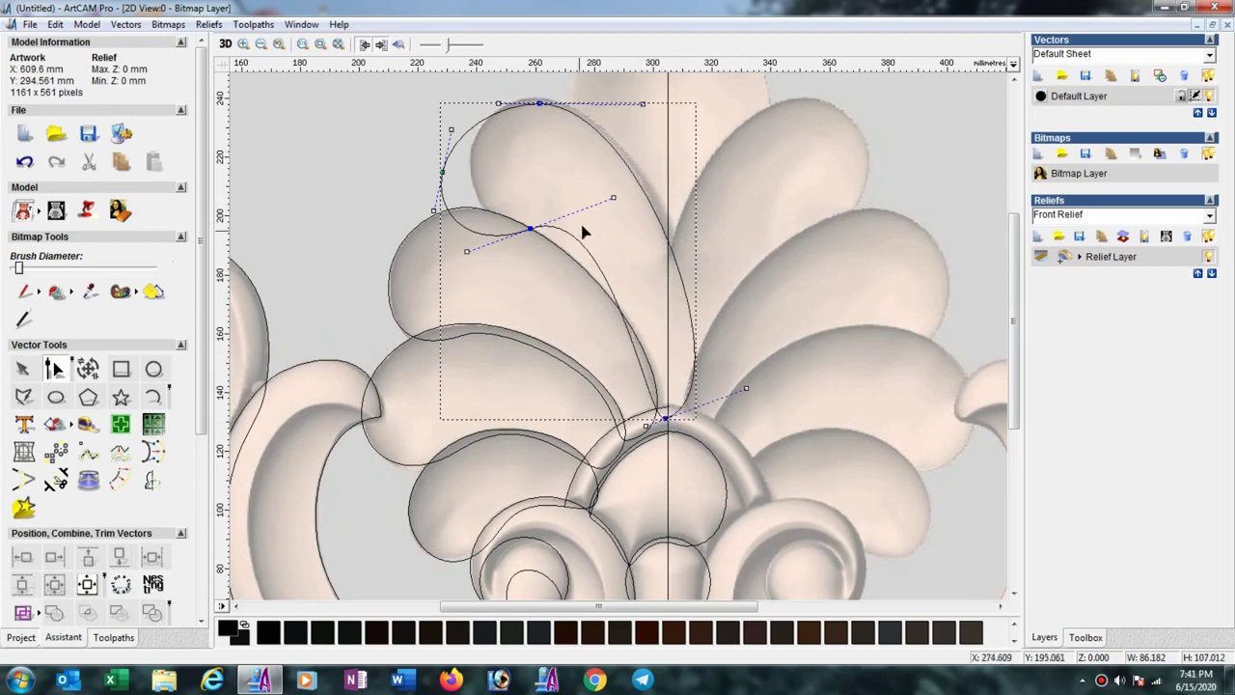
mouse_move(613, 197)
left_mouse_down()
mouse_move(596, 237)
mouse_move(551, 245)
left_mouse_up()
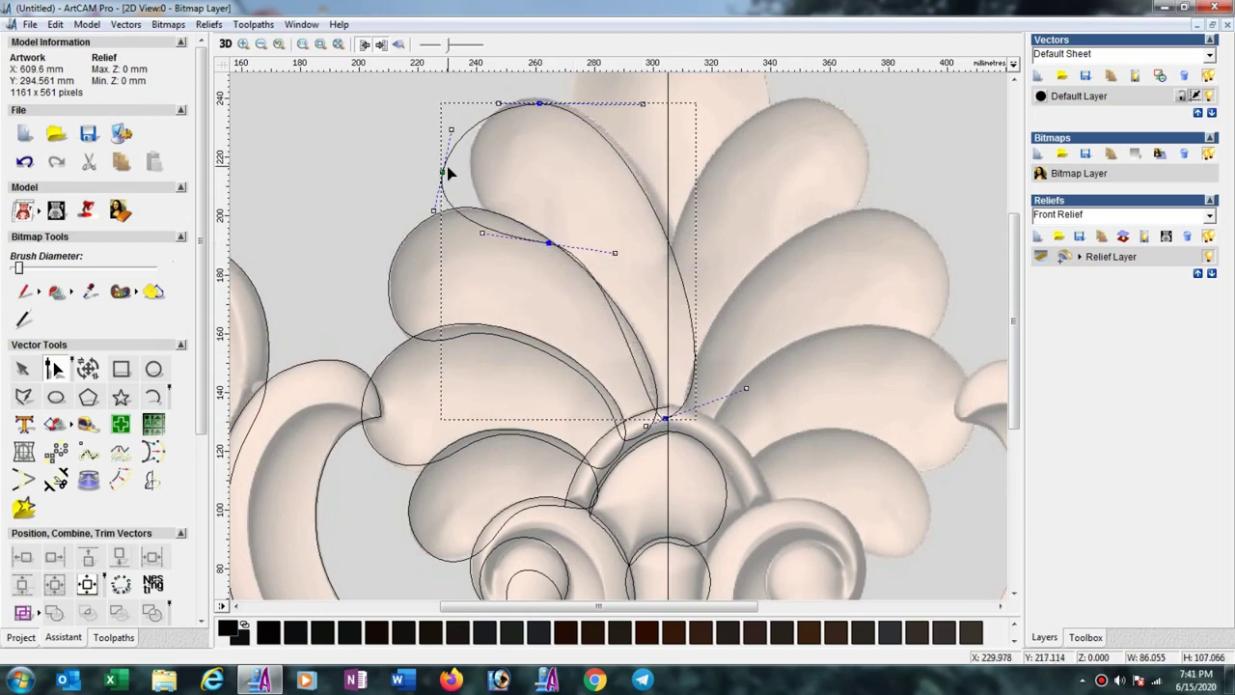
left_click_drag(446, 172, 471, 143)
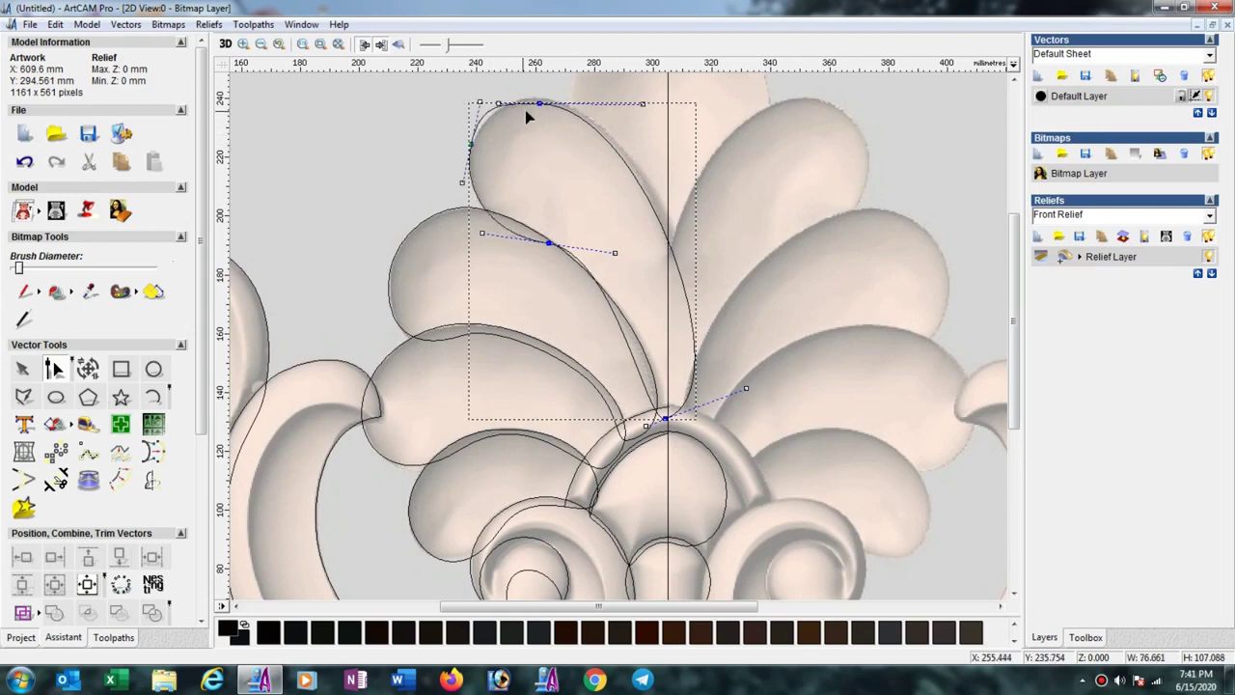
left_click_drag(540, 102, 552, 102)
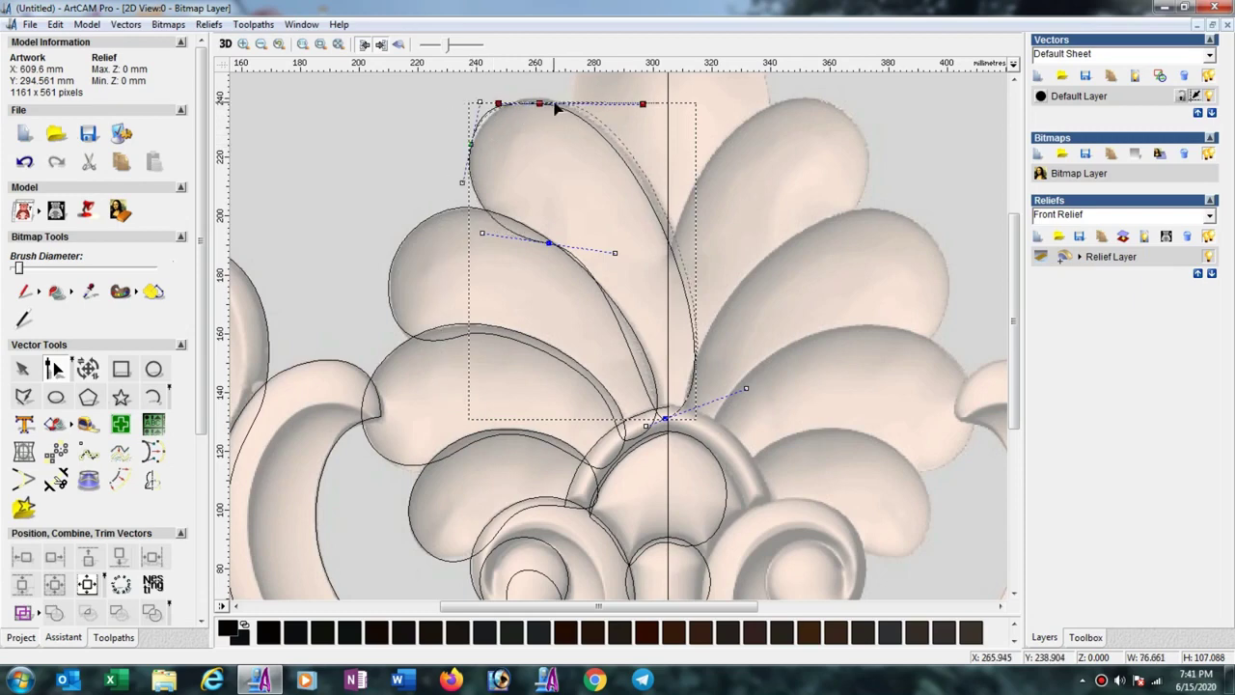
left_click(481, 99)
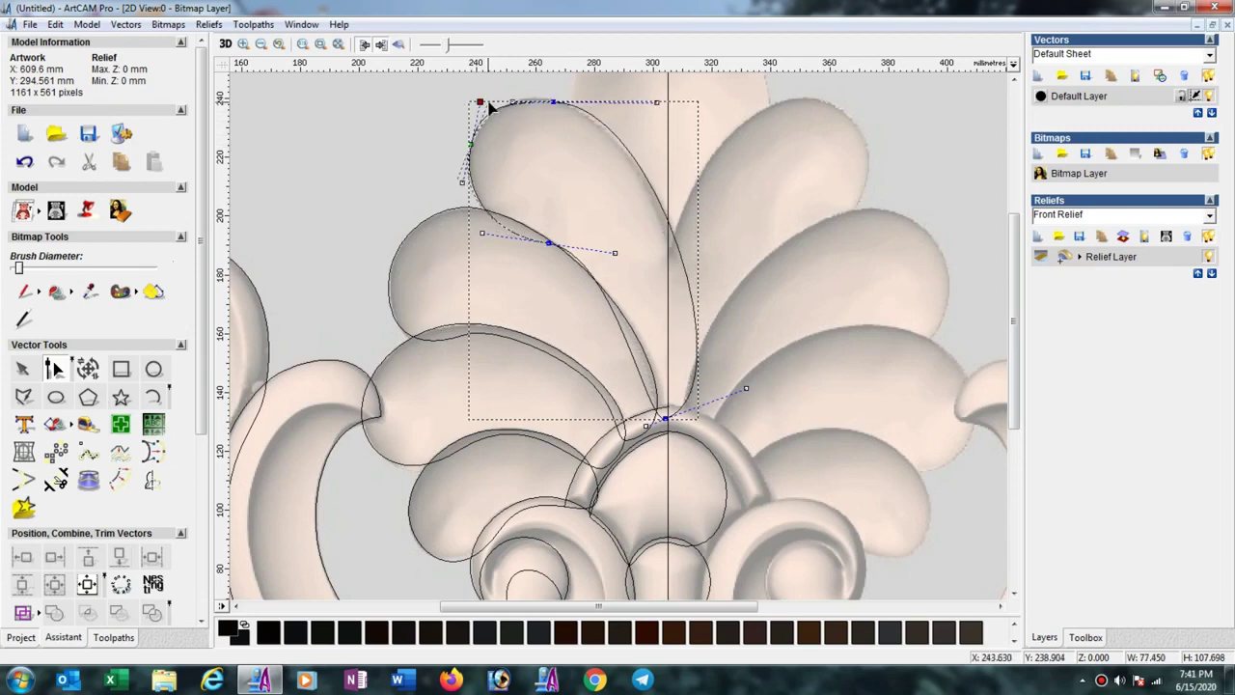
left_click_drag(487, 103, 556, 98)
left_click(555, 102)
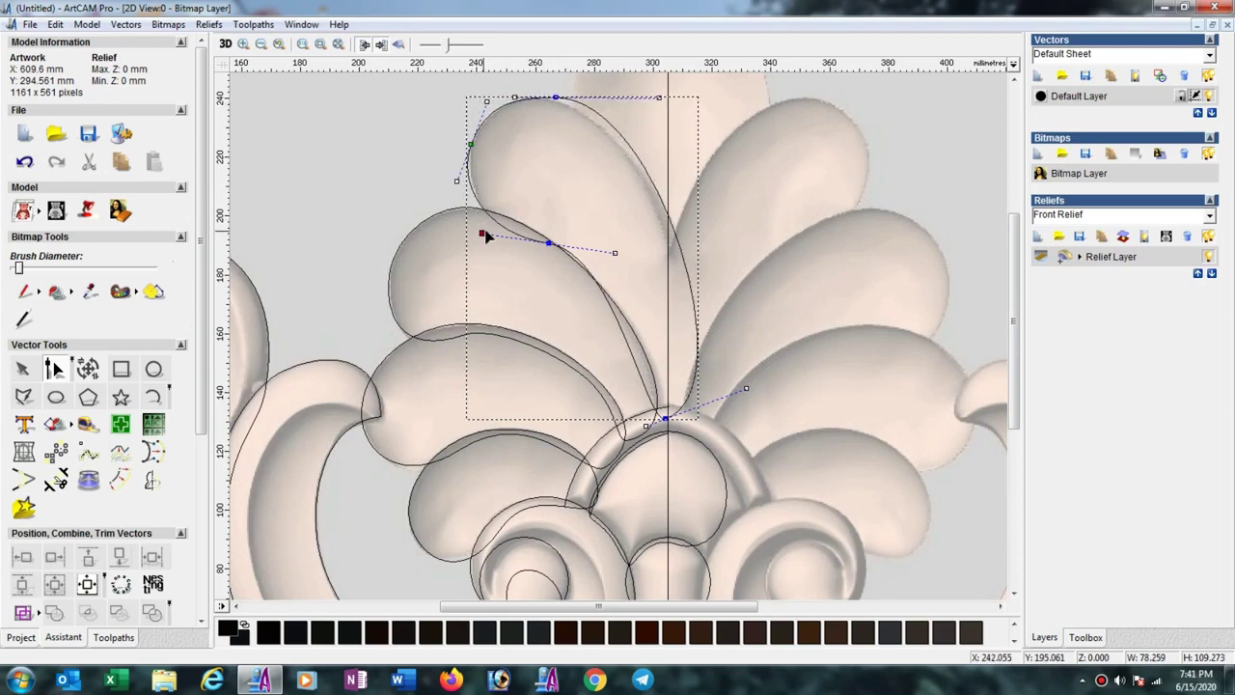
Fine-tune the top, bottom and middle node tangents so the outline wraps the petal's rounded tip
left_click_drag(482, 234, 489, 231)
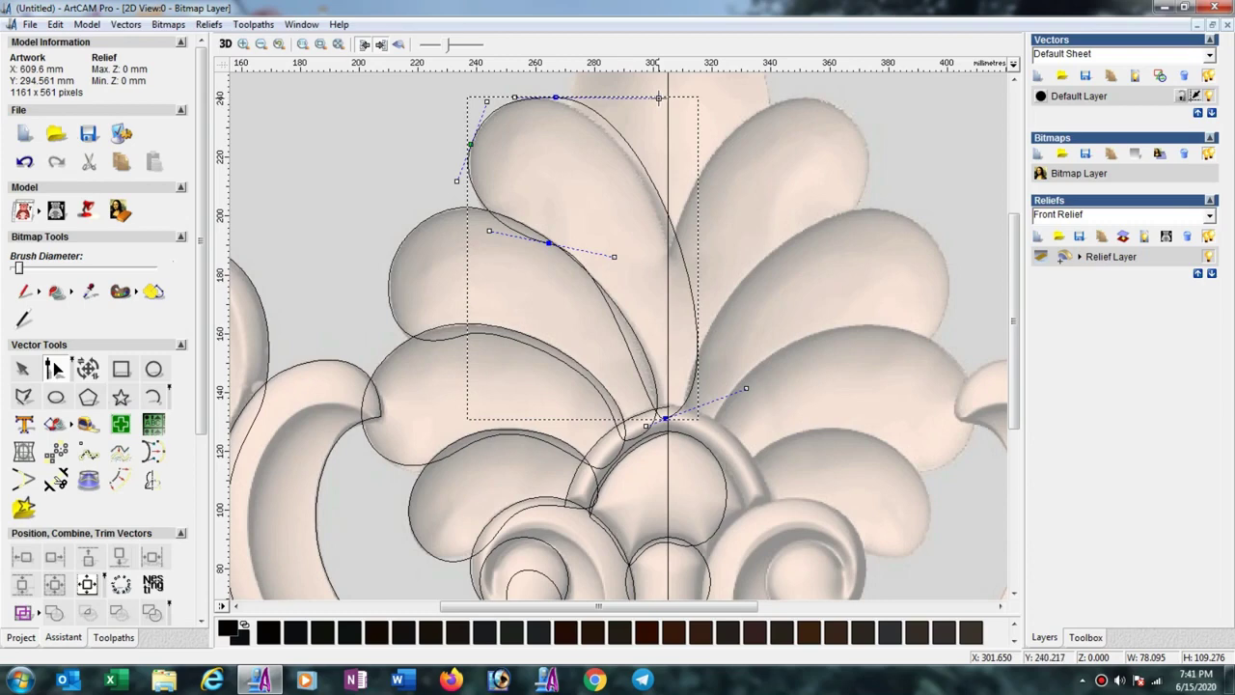
left_click_drag(658, 98, 643, 101)
left_click_drag(504, 99, 517, 97)
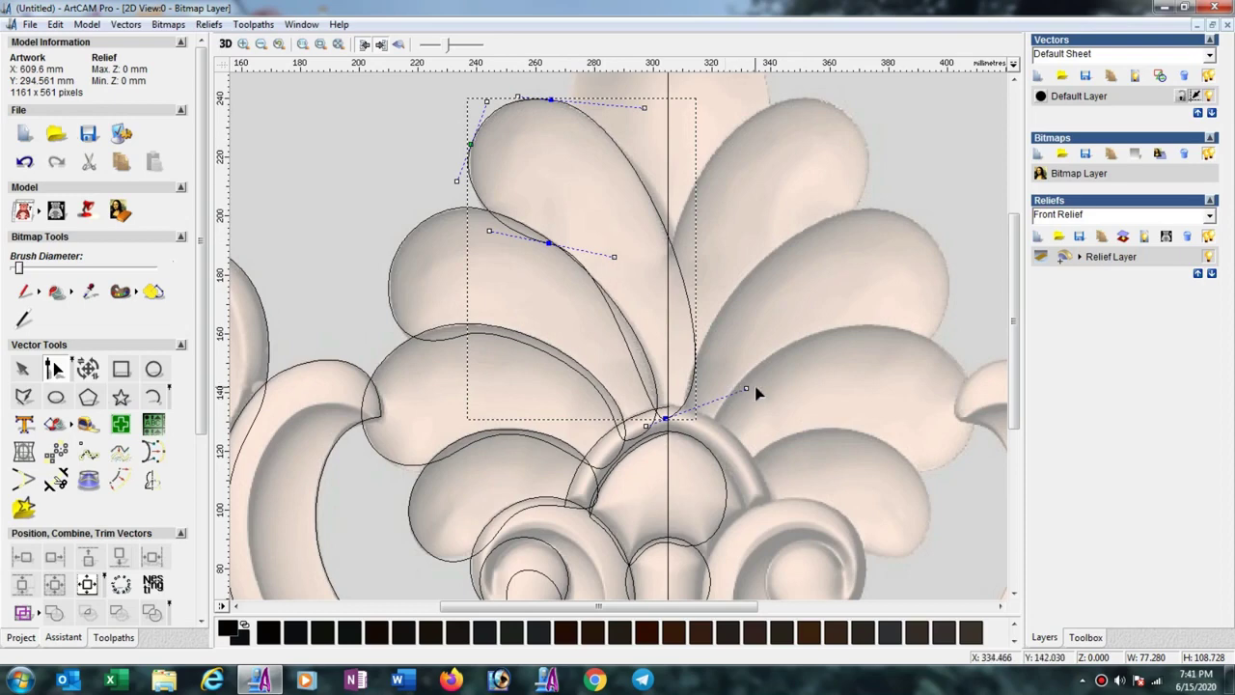
left_click_drag(736, 388, 729, 390)
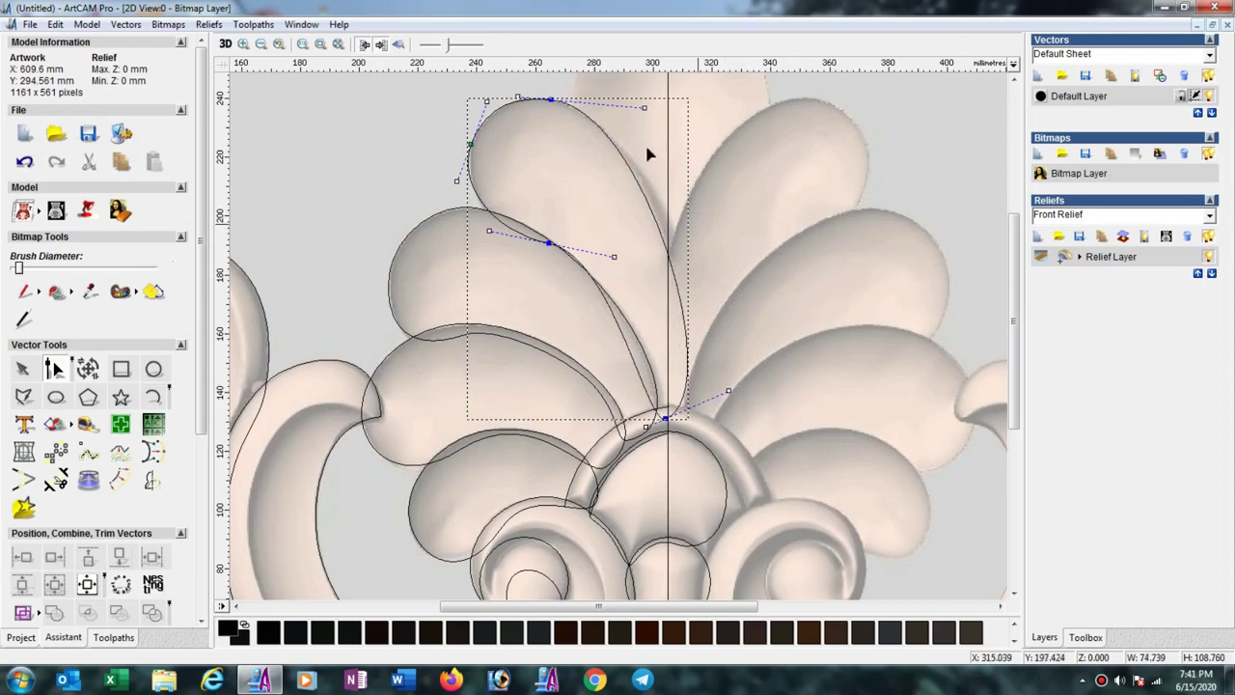
left_click_drag(644, 109, 672, 114)
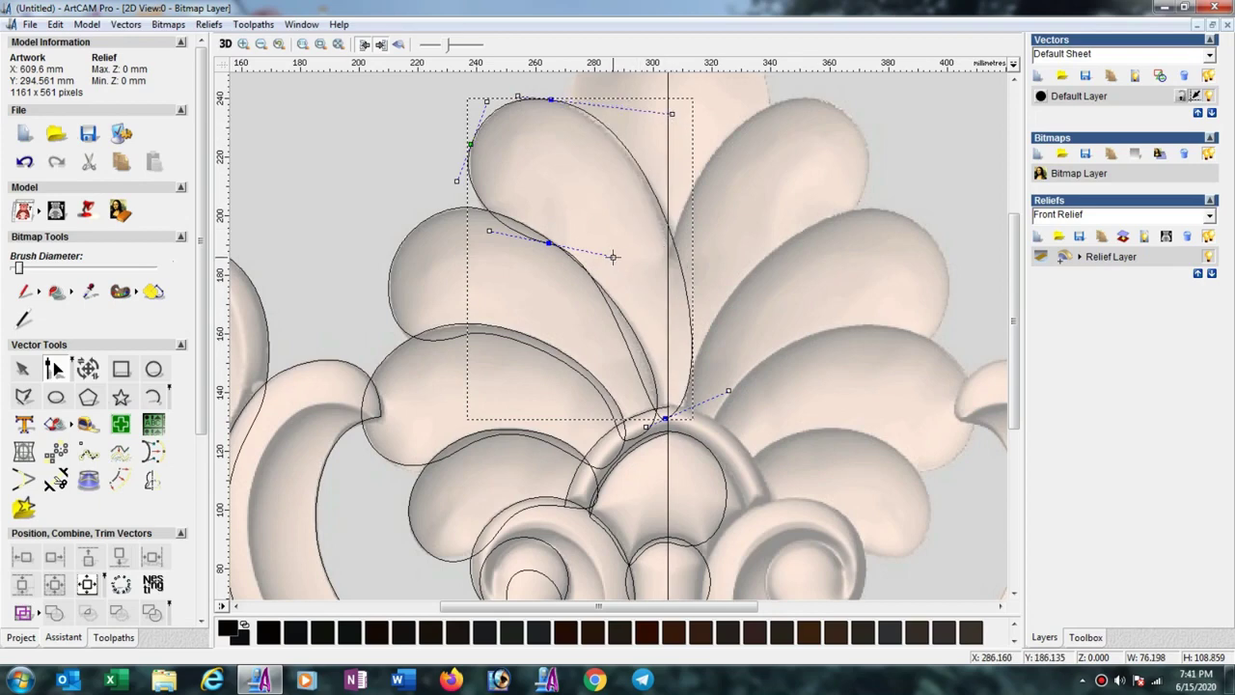
left_click_drag(616, 276, 618, 282)
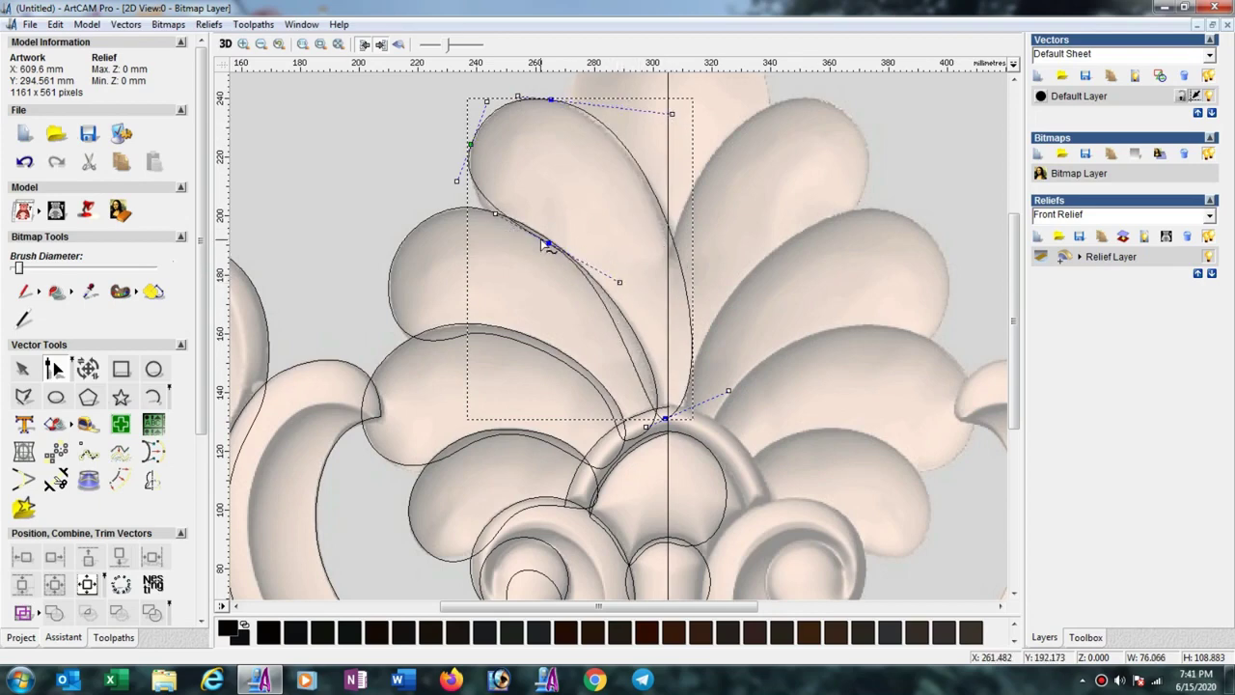
left_click_drag(547, 244, 542, 244)
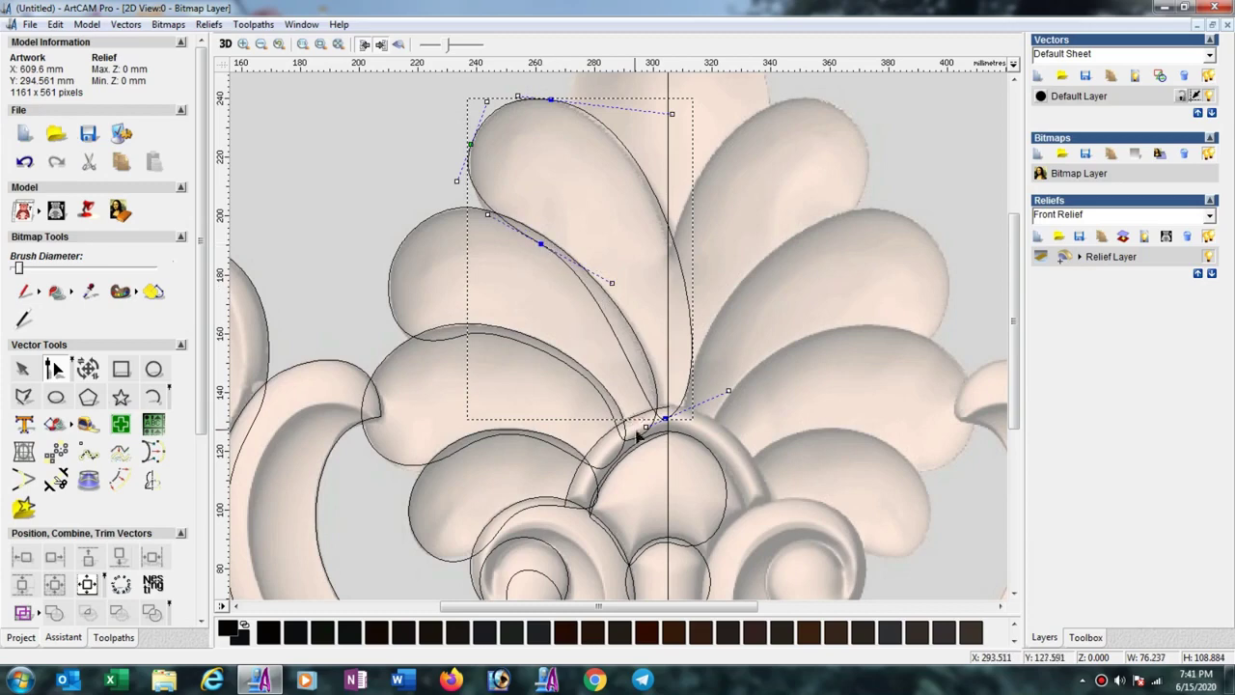
Insert a node at the petal base, fit it to the carved edge, and delete the surplus node
right_click(648, 404)
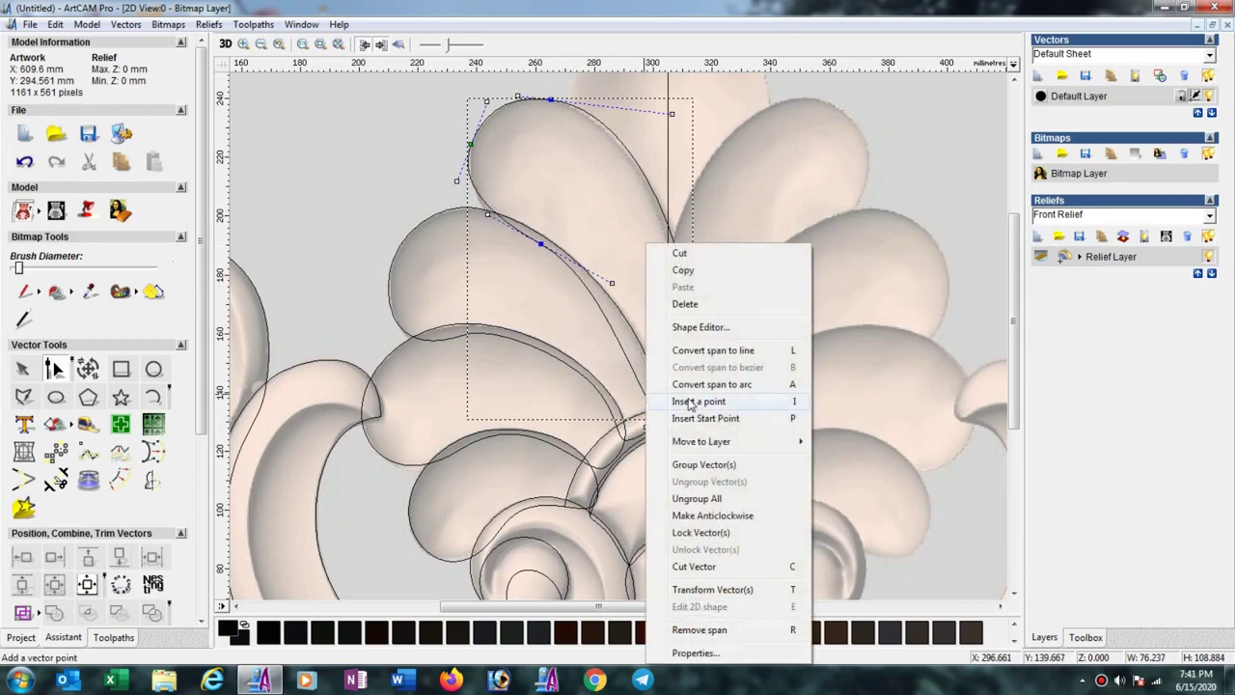
left_click(711, 474)
scroll(690, 384, "up", 2)
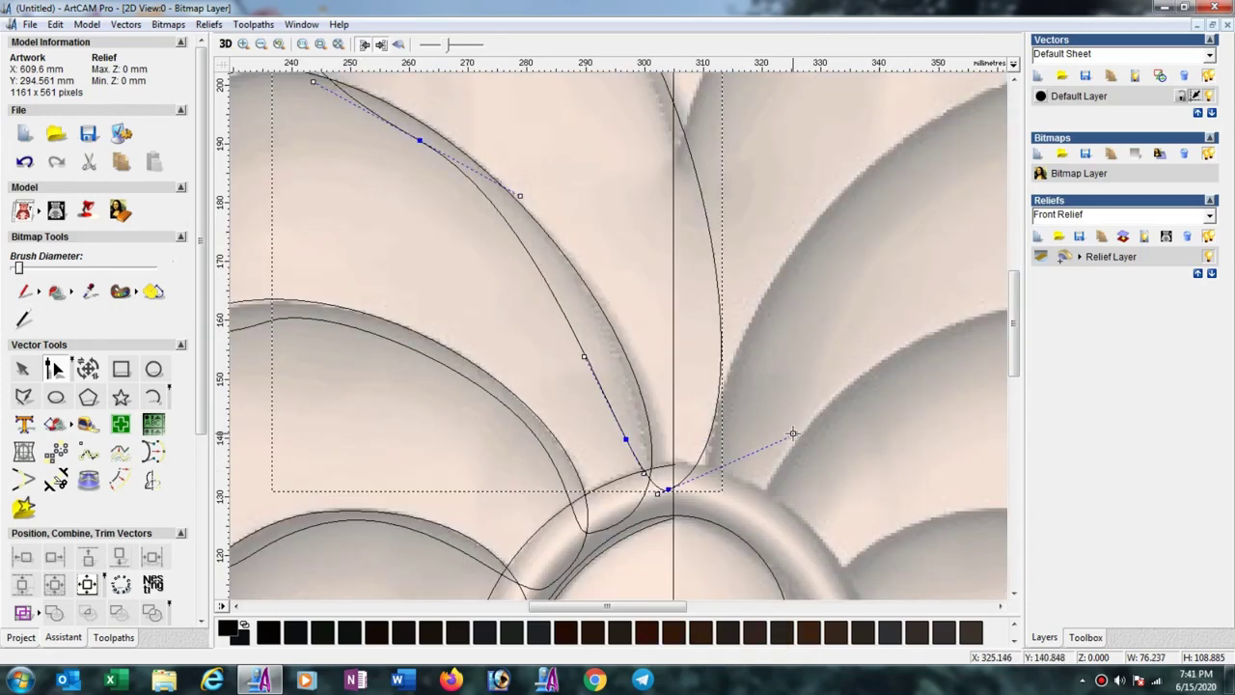
left_click_drag(792, 433, 783, 501)
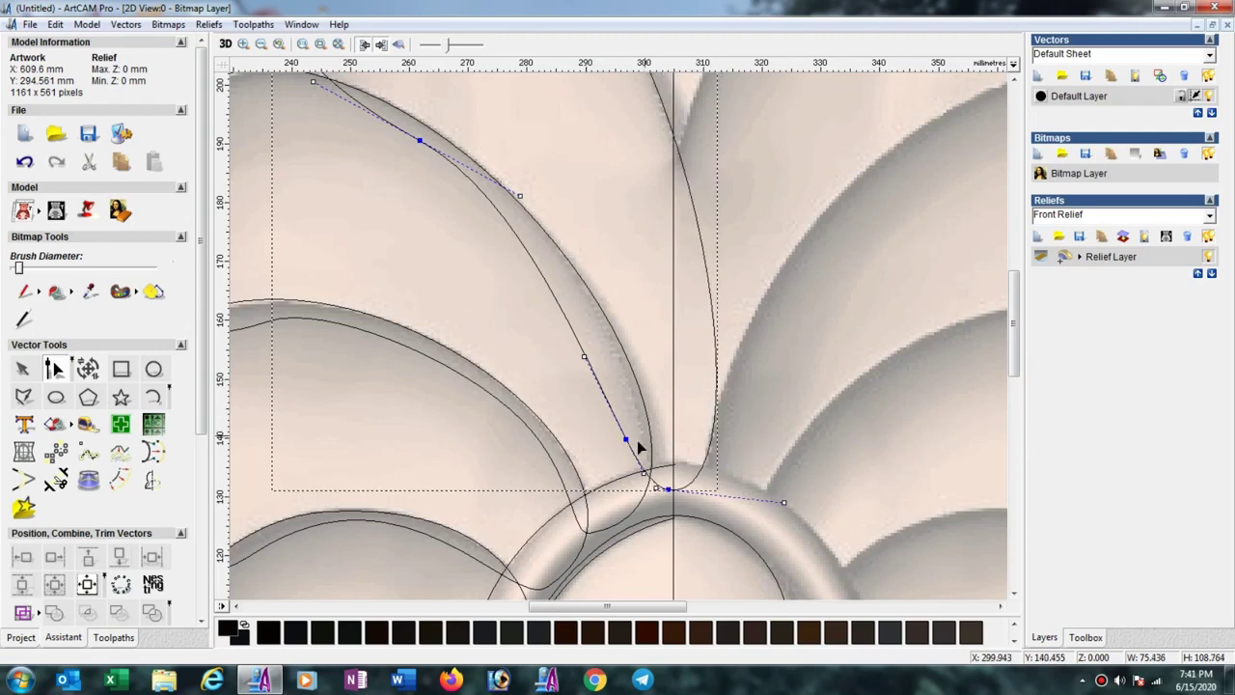
left_click_drag(626, 439, 640, 423)
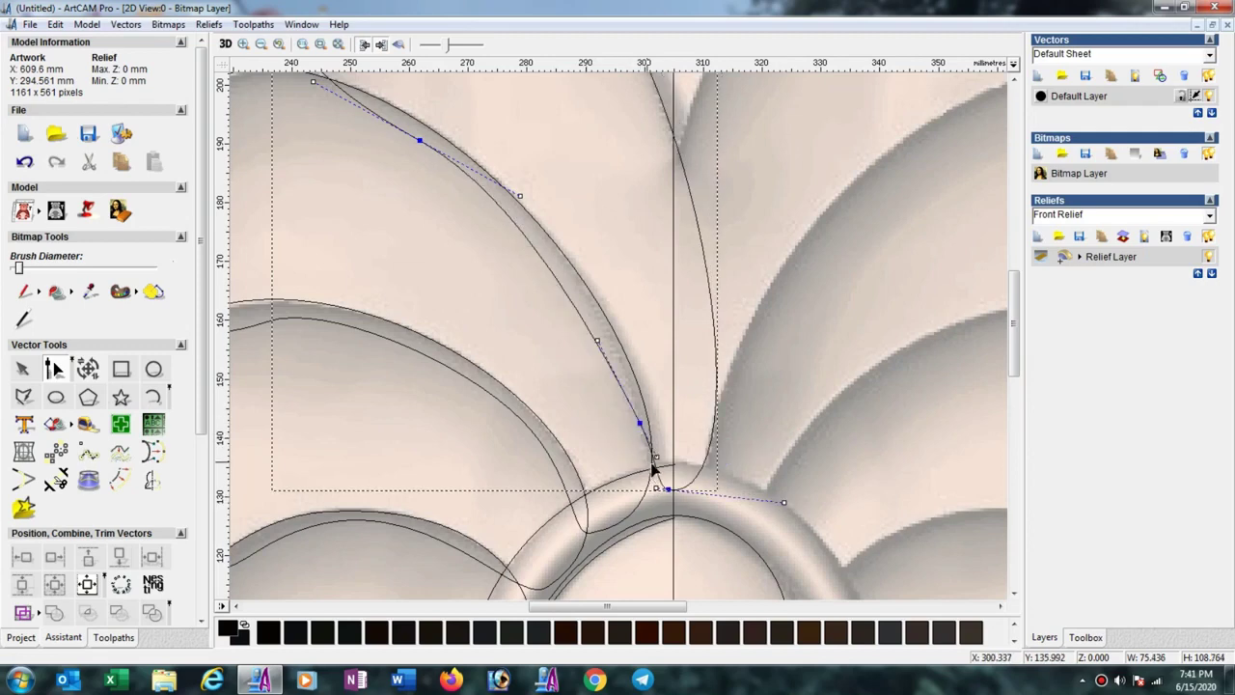
left_click(654, 455)
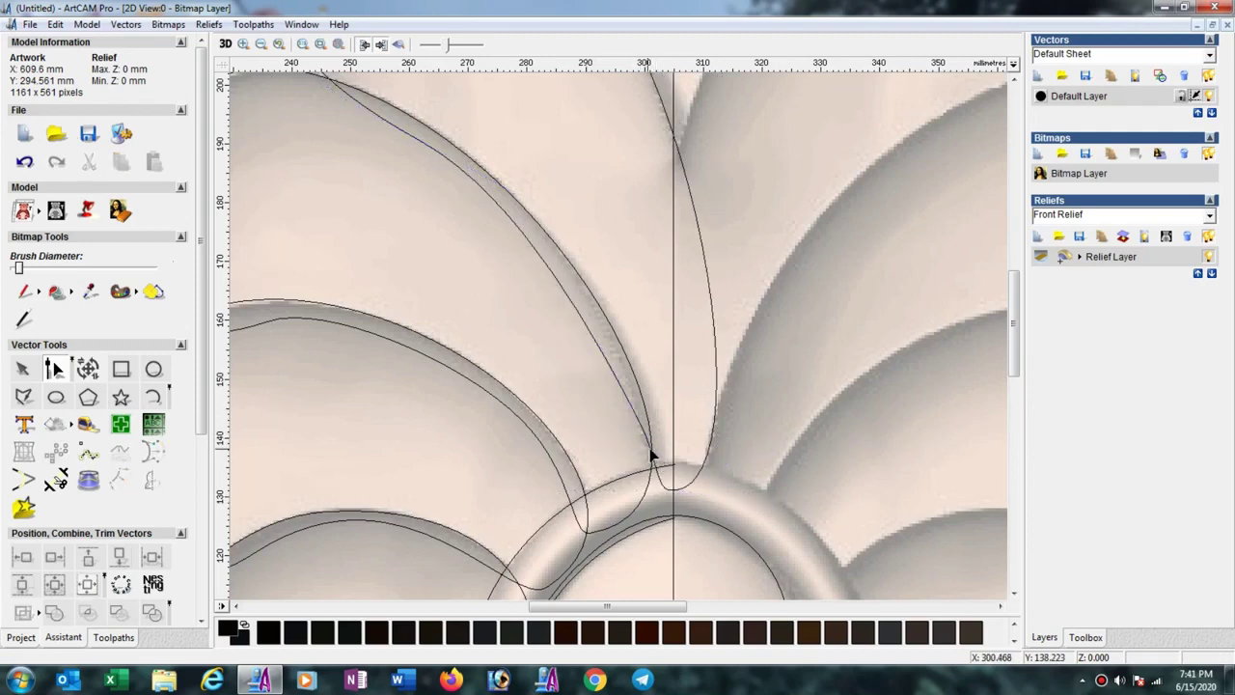
left_click(654, 456)
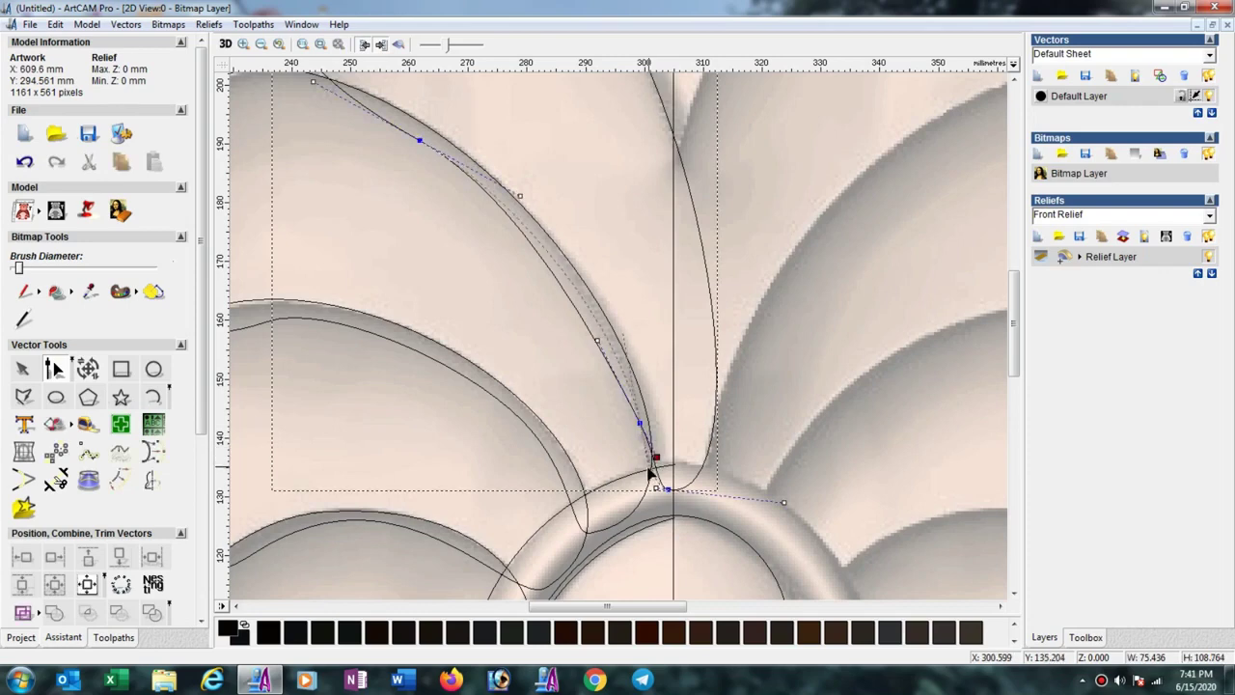
key("Delete")
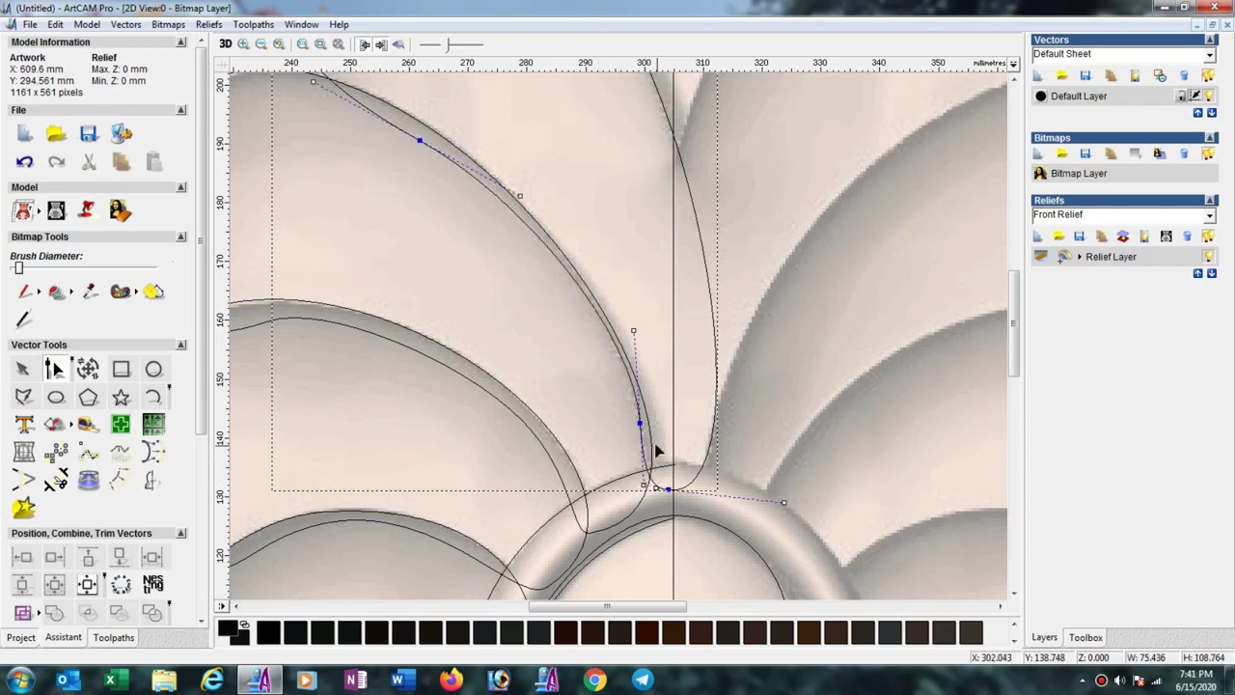
left_click_drag(640, 423, 643, 441)
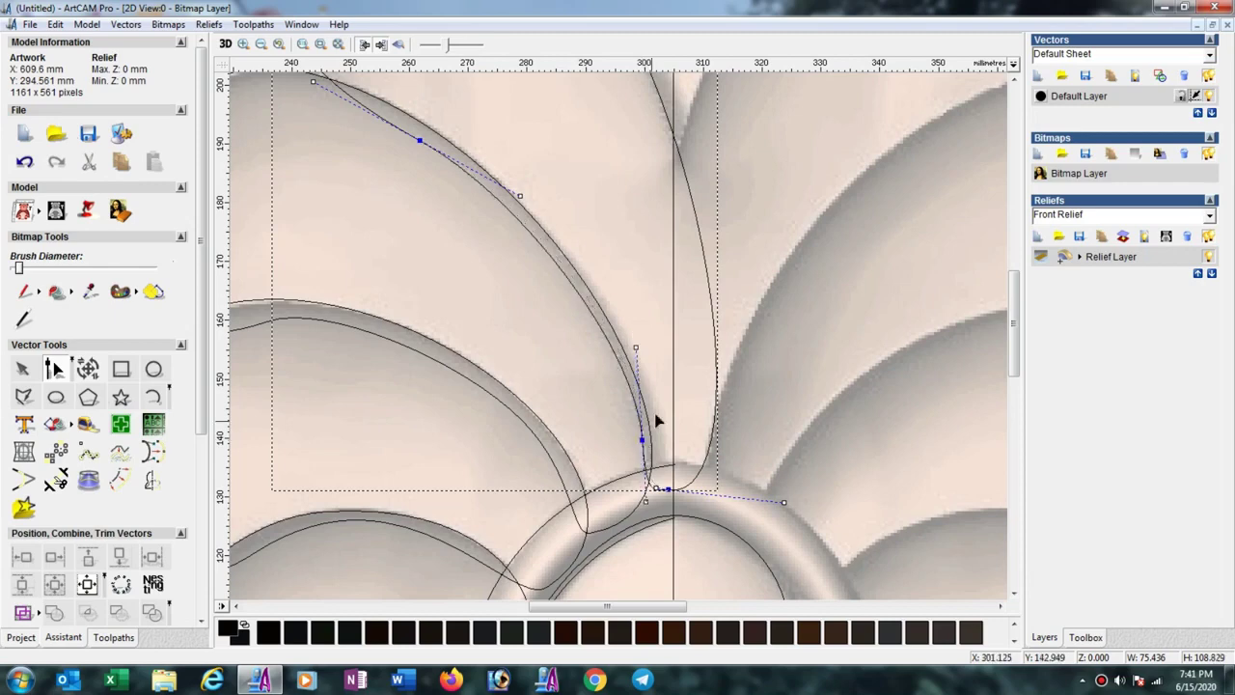
Nudge the petal outline's nodes and tangents so its lower arc follows the lobe's upper edge
scroll(586, 296, "down", 2)
scroll(579, 270, "up", 2)
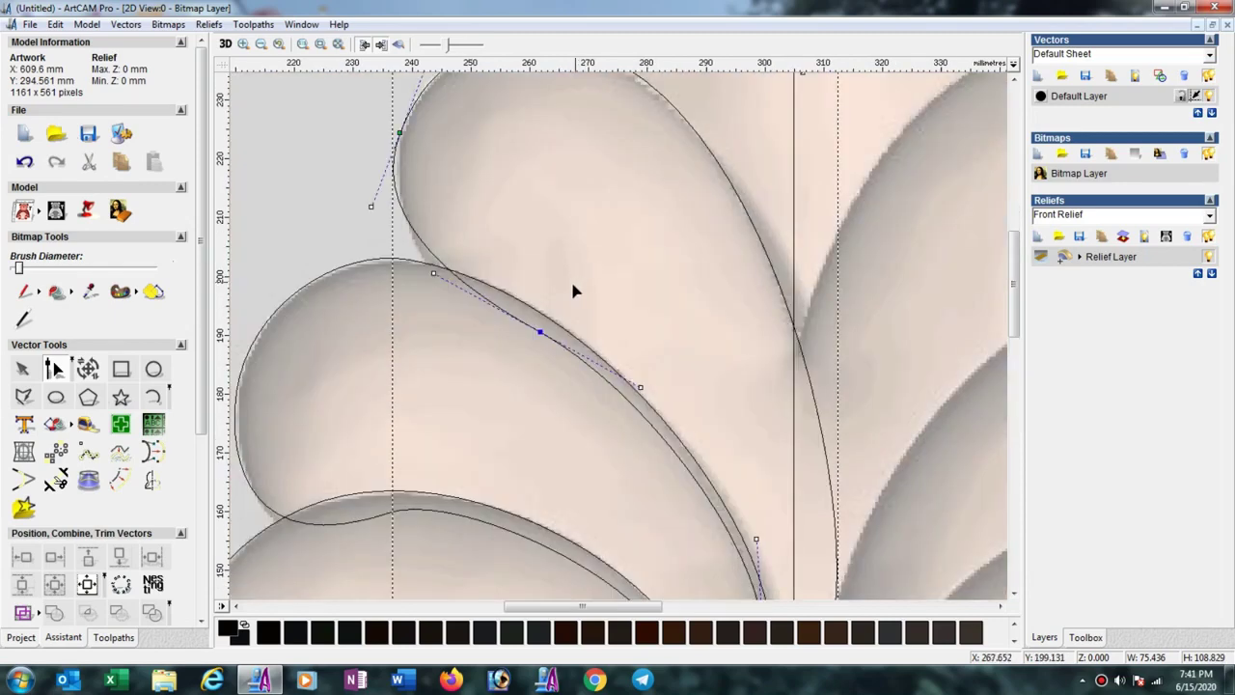
left_click_drag(540, 332, 538, 324)
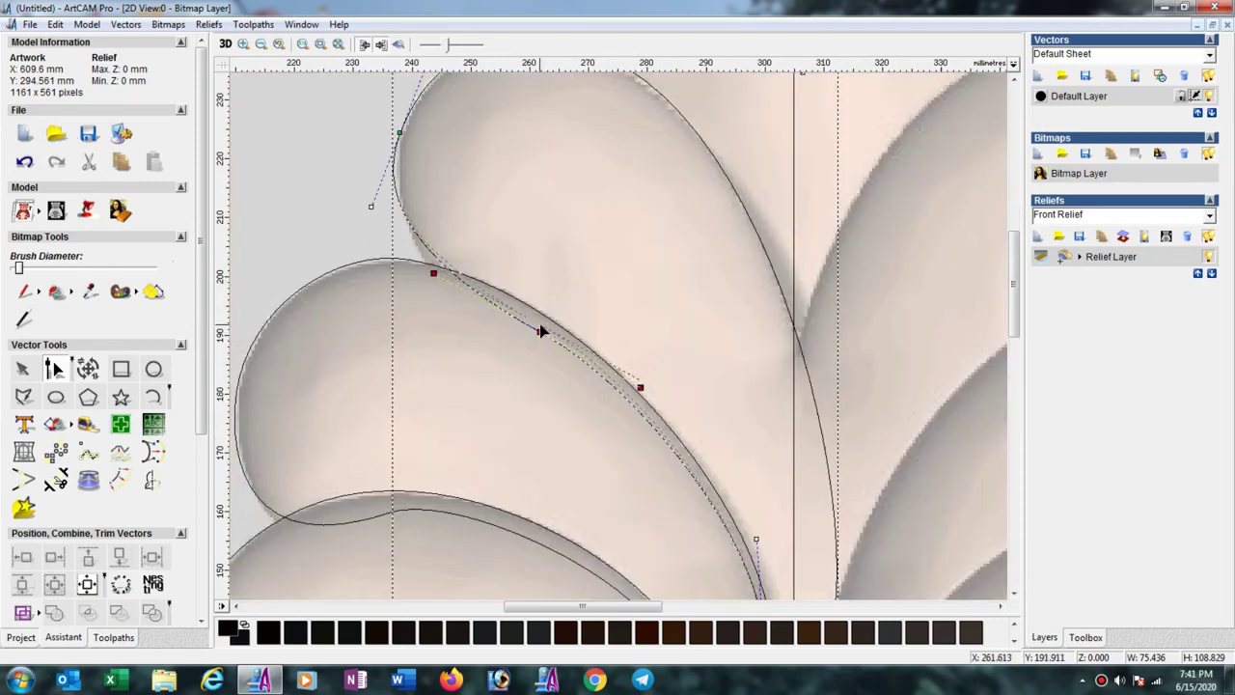
left_click_drag(433, 268, 421, 285)
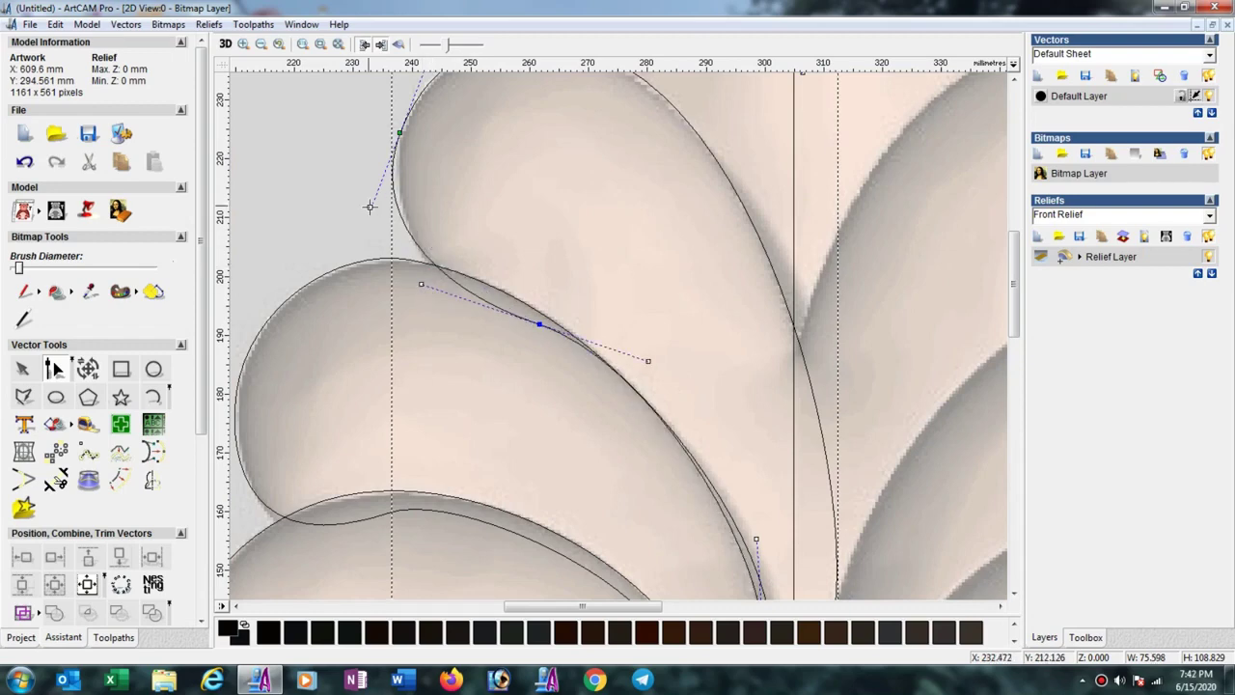
scroll(467, 200, "down", 2)
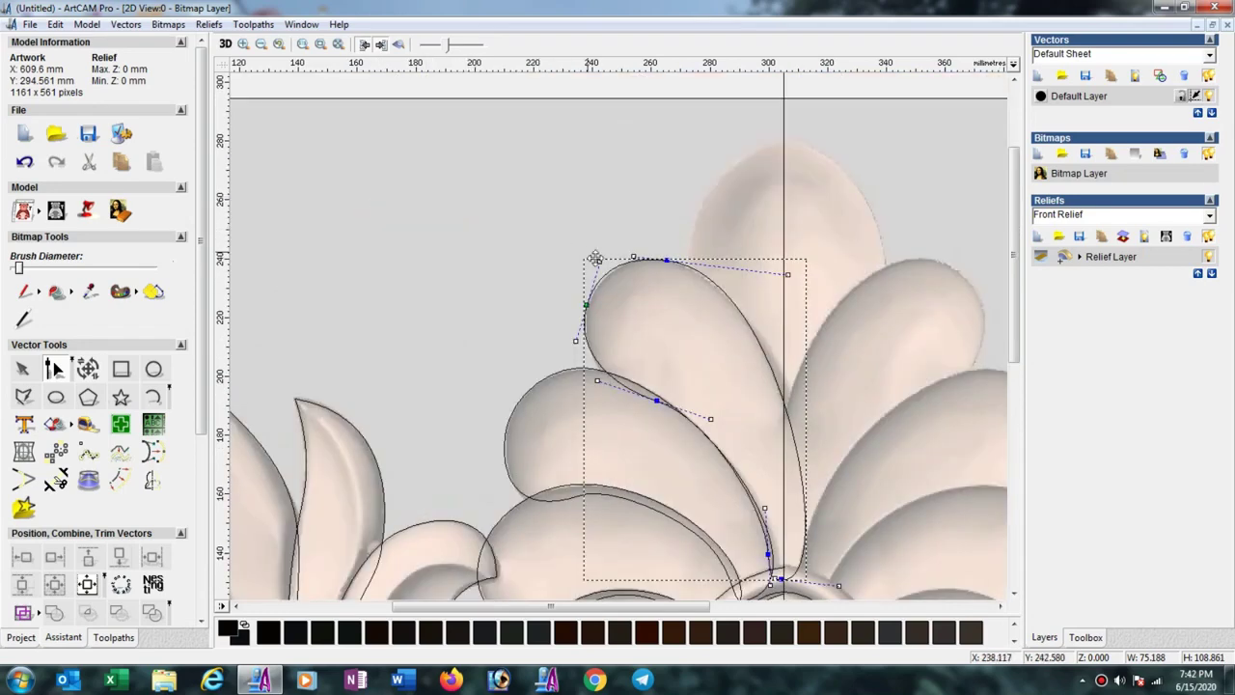
scroll(624, 322, "up", 1)
scroll(606, 324, "up", 1)
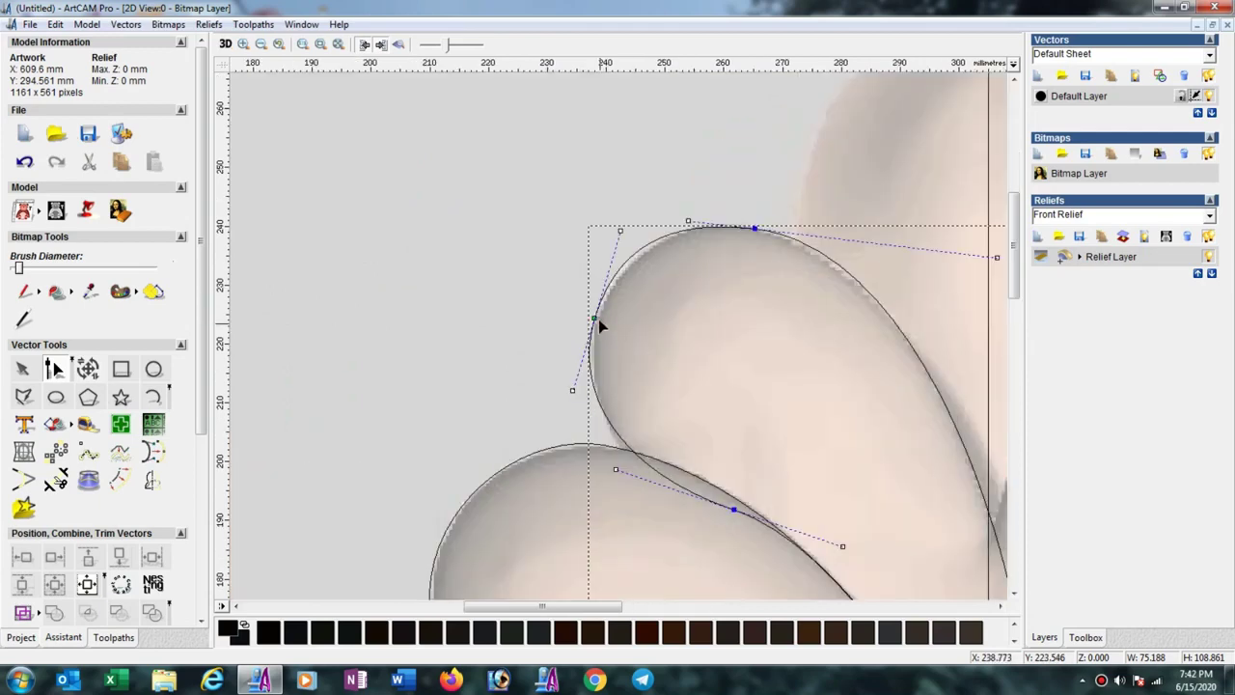
left_click_drag(597, 319, 602, 320)
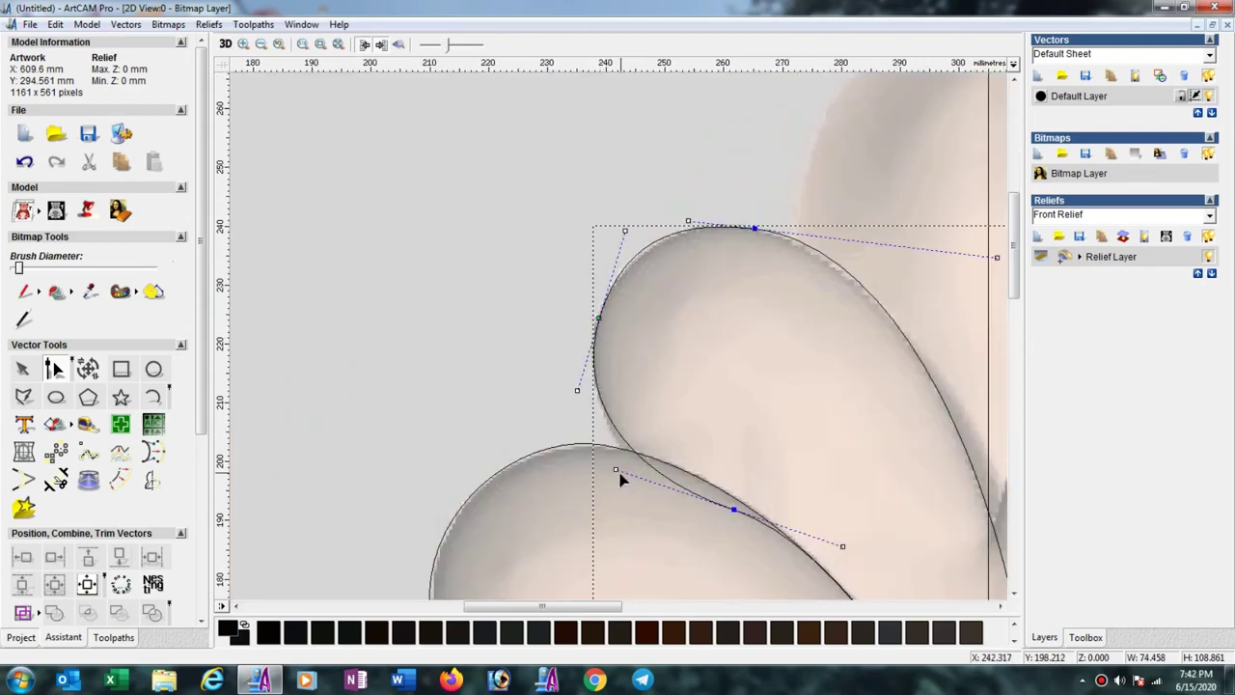
left_click_drag(617, 470, 609, 479)
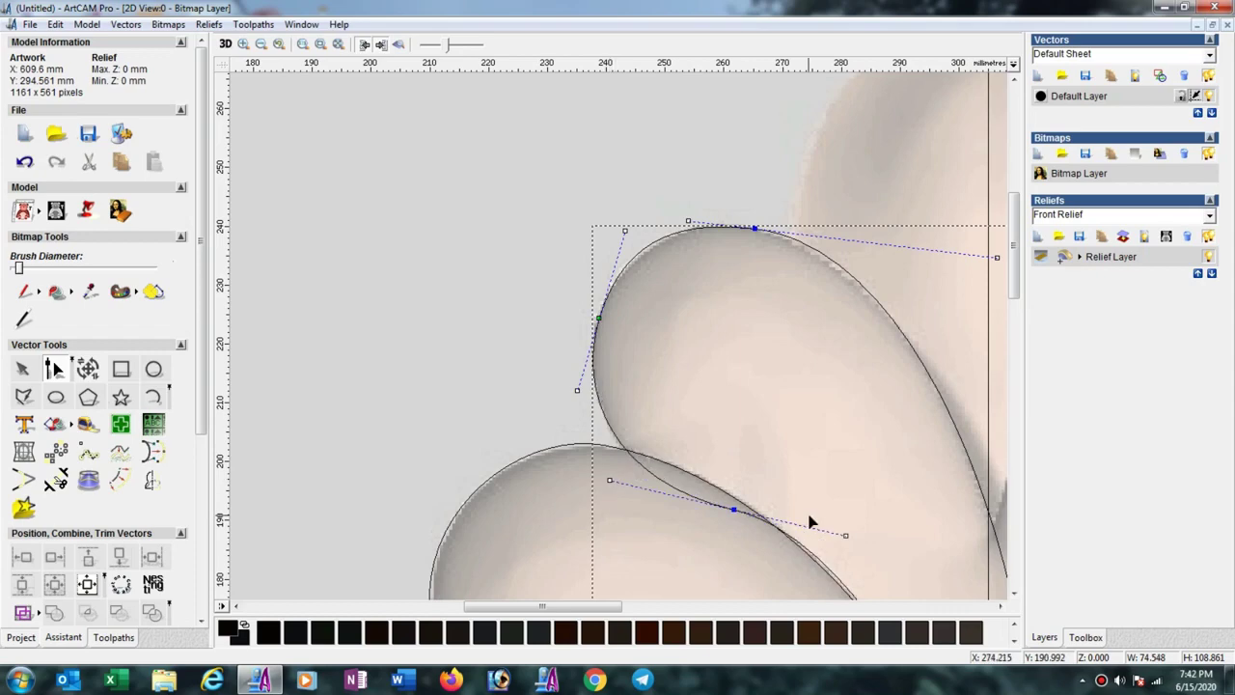
Select the lower lobe curve and move its node and tangent to match the lobe edge
scroll(821, 516, "down", 1)
scroll(631, 376, "up", 1)
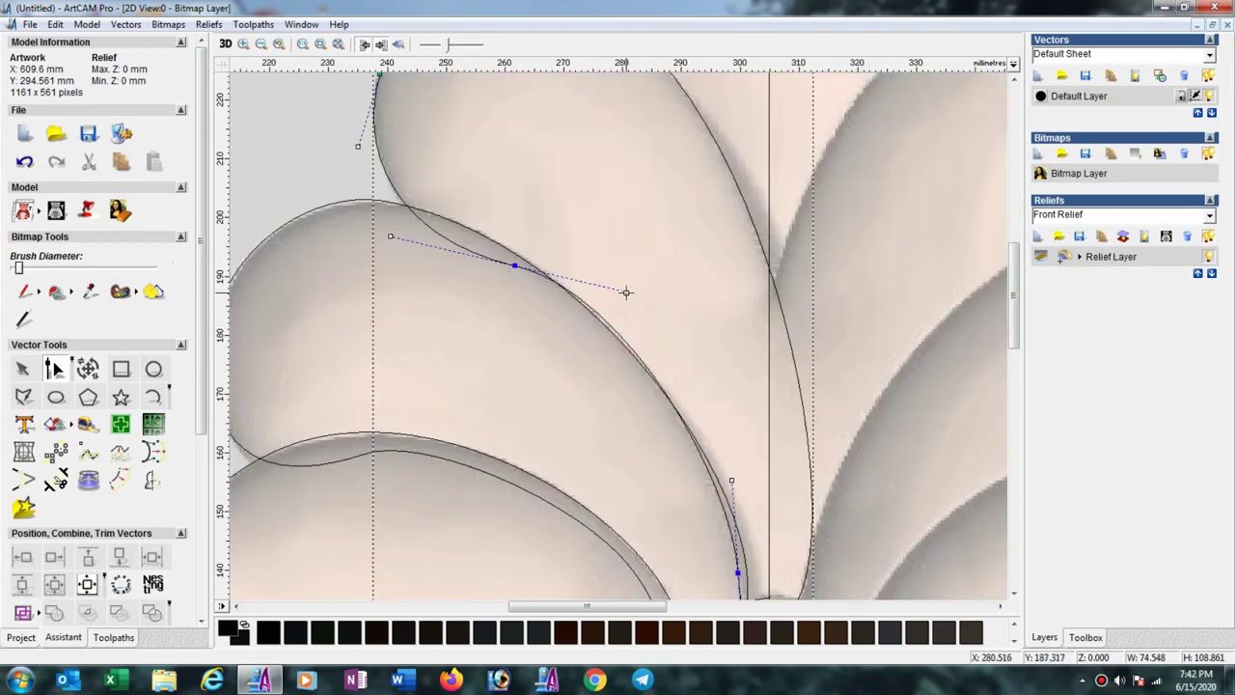
left_click_drag(626, 293, 607, 298)
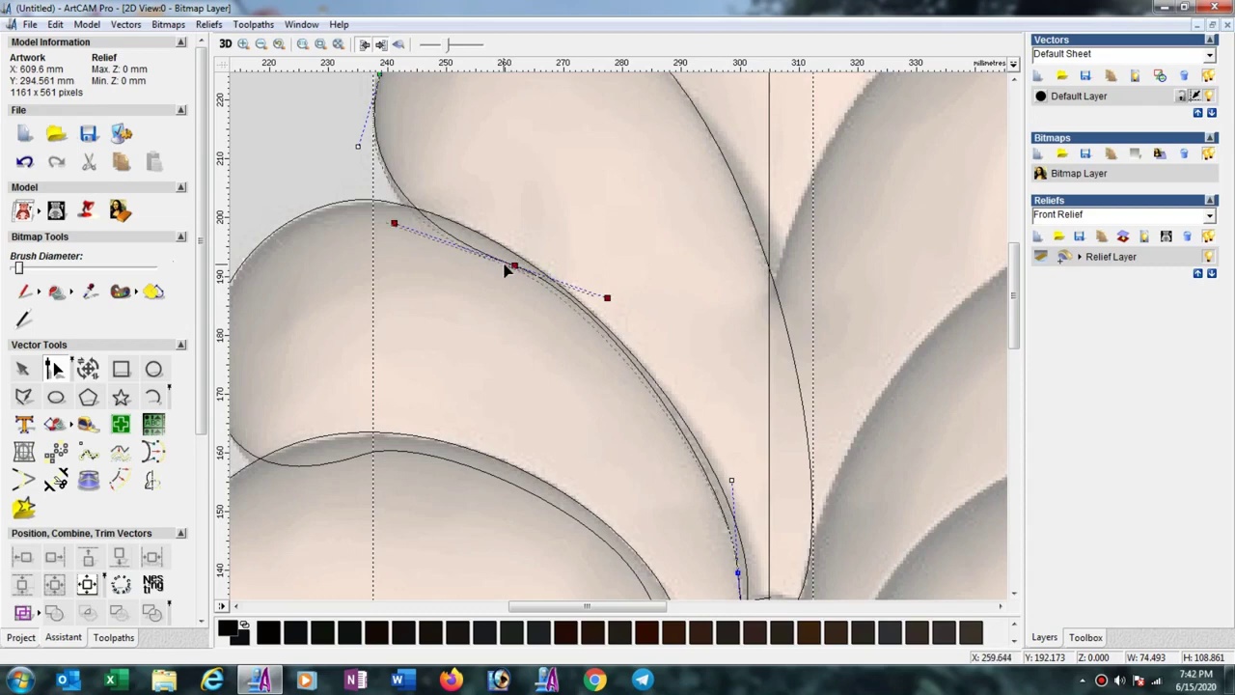
scroll(644, 318, "down", 2)
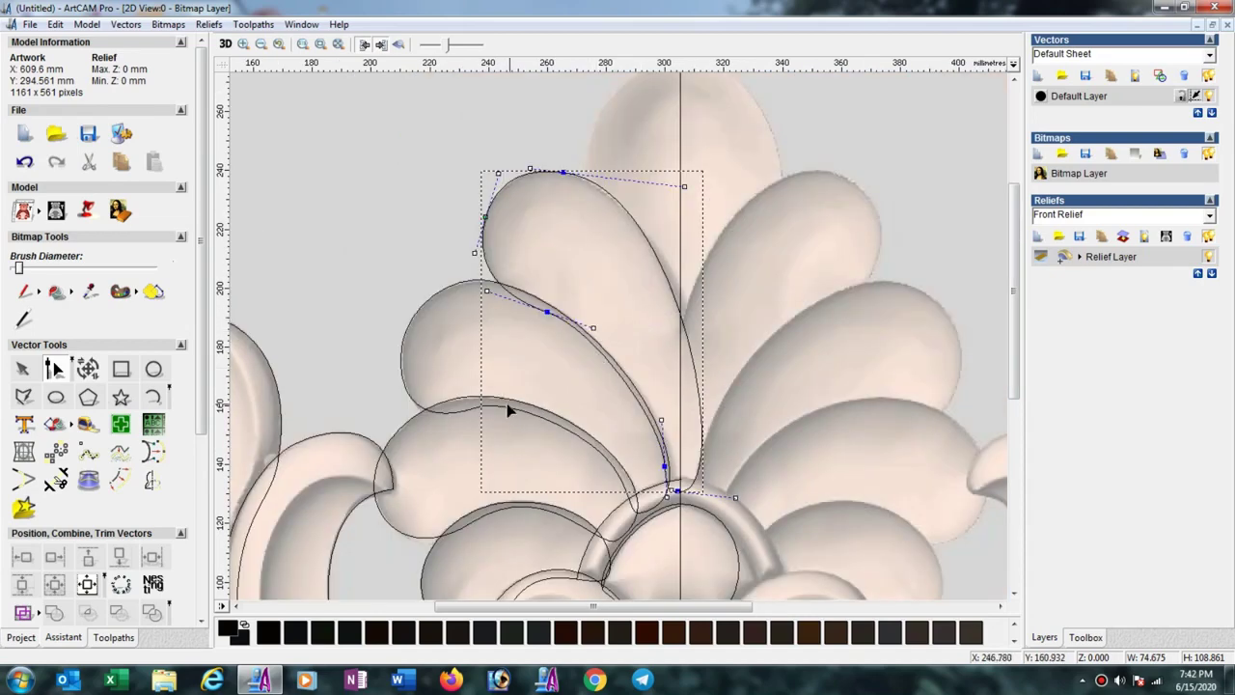
scroll(509, 410, "up", 2)
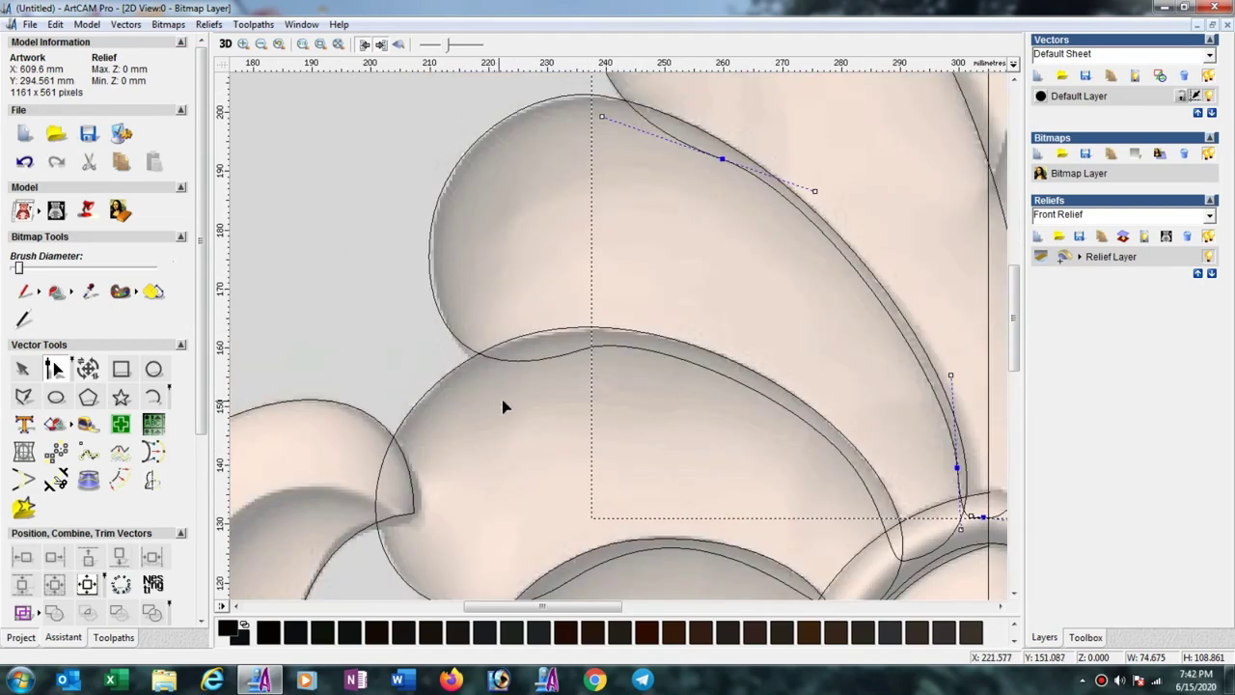
left_click(551, 357)
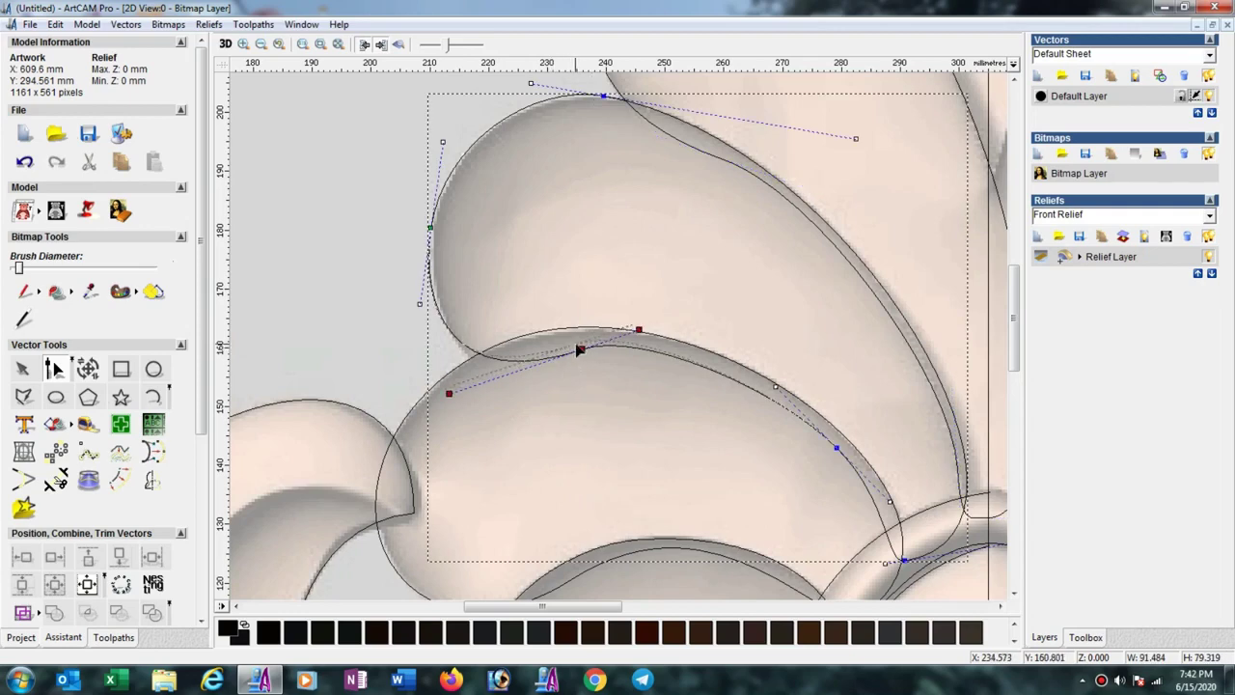
left_click_drag(580, 353, 573, 344)
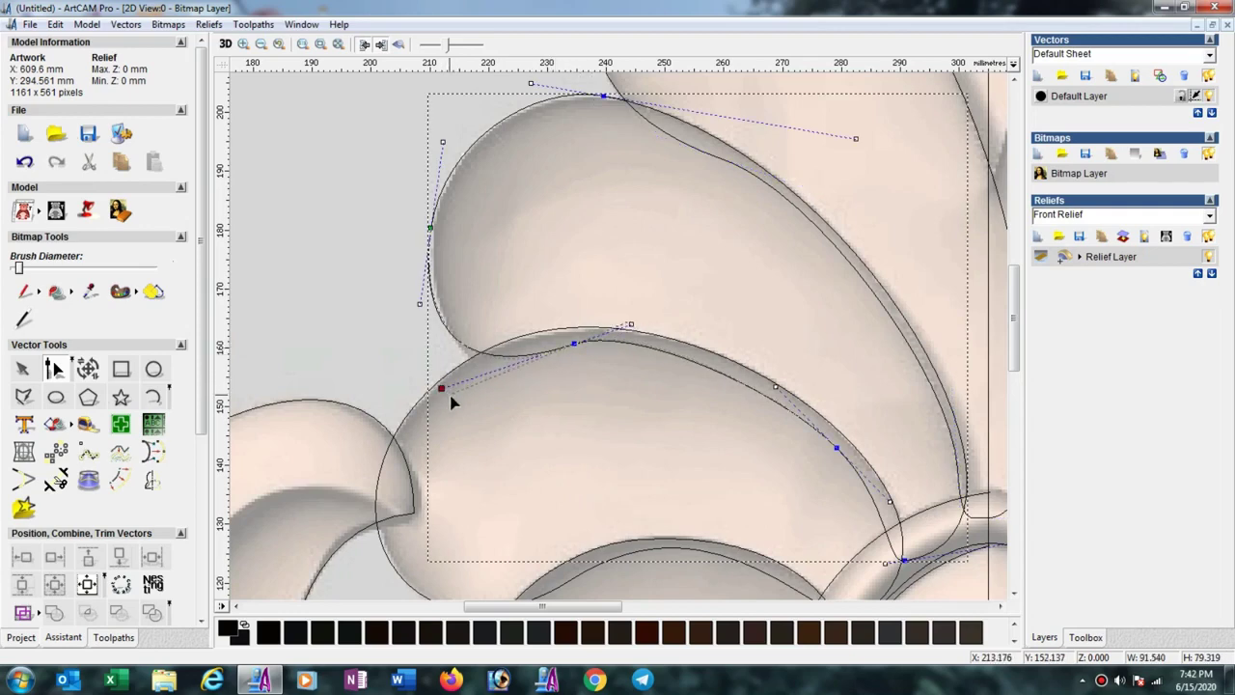
left_click_drag(441, 388, 450, 396)
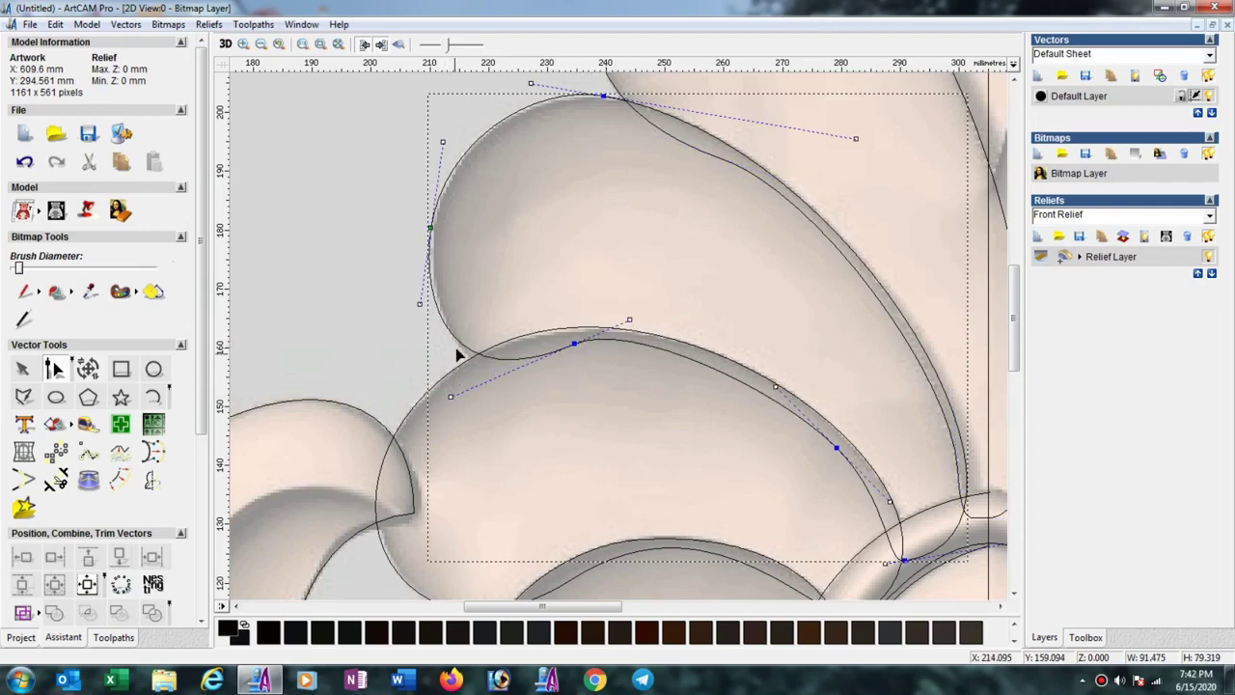
Fit the upper petal's left-side node and lower the lobe node onto the carved edges
left_click(432, 228)
left_click_drag(436, 228, 439, 228)
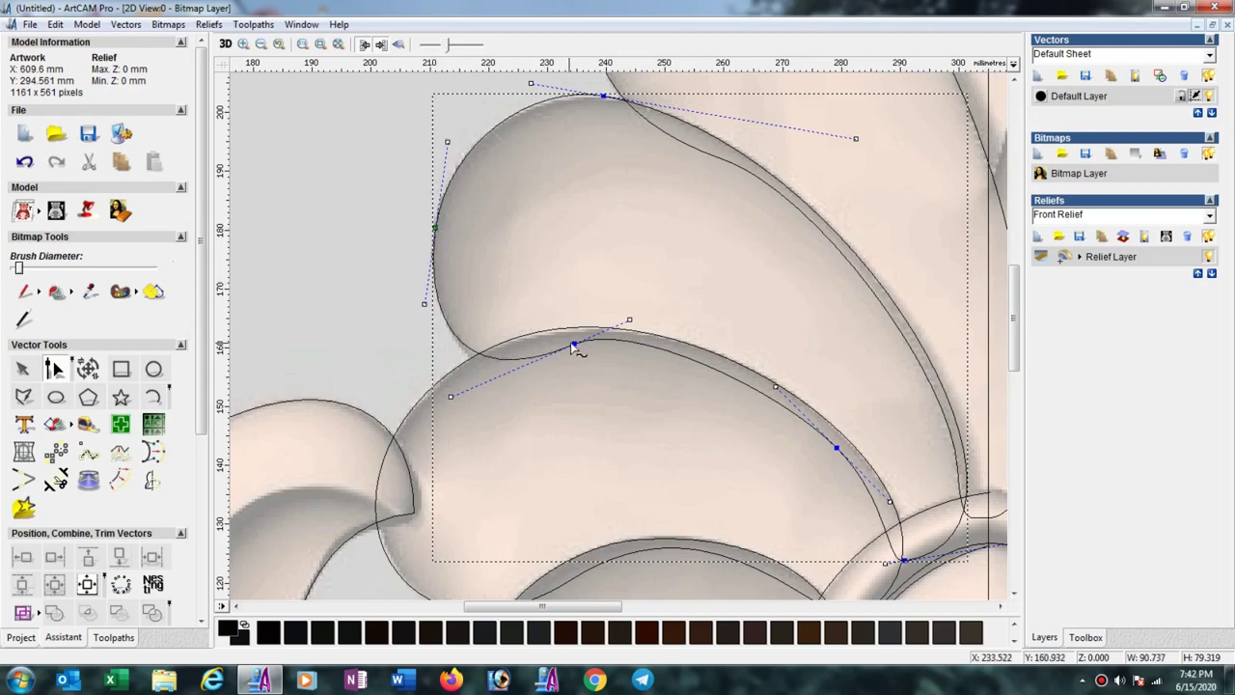
left_click_drag(572, 342, 668, 321)
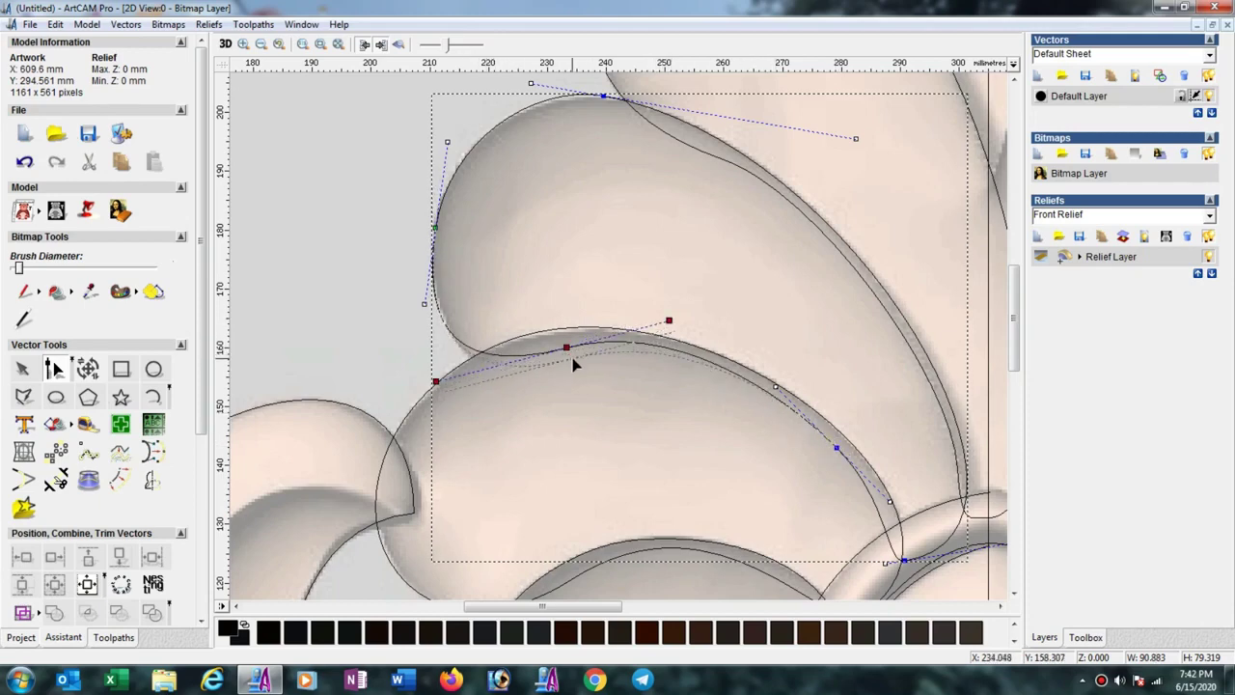
left_click_drag(566, 347, 572, 359)
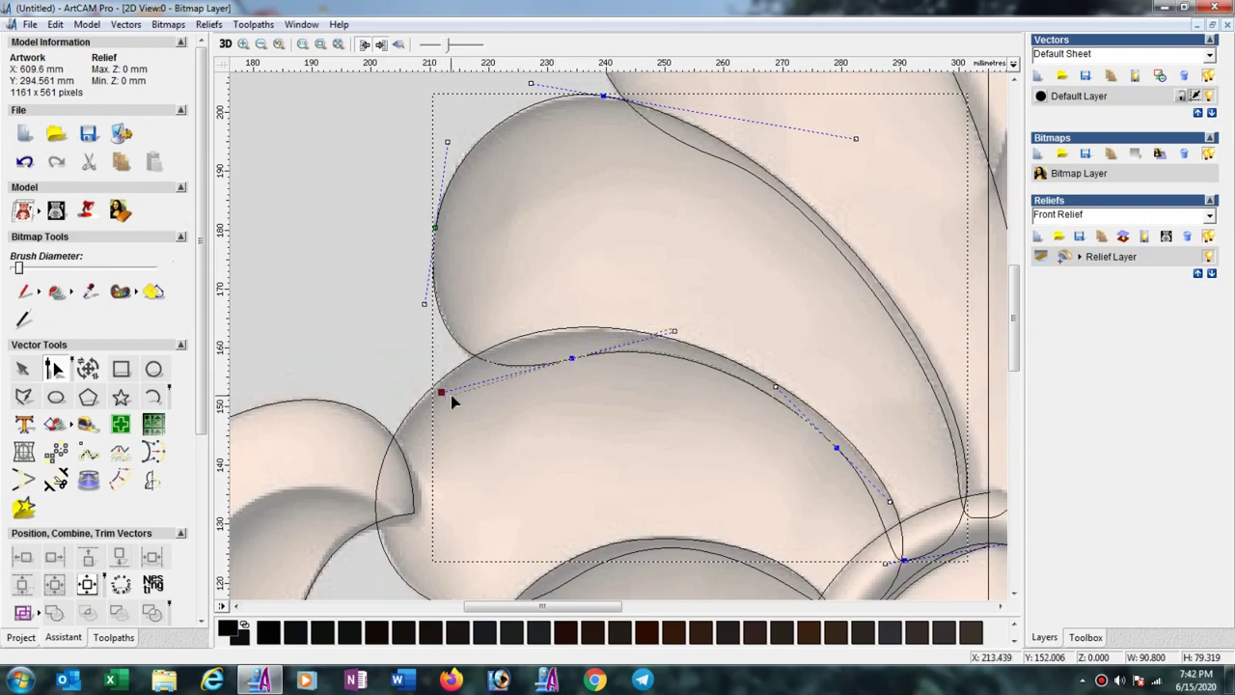
scroll(643, 311, "down", 1)
Draw an ellipse over the topmost central leaf lobe
scroll(741, 261, "down", 1)
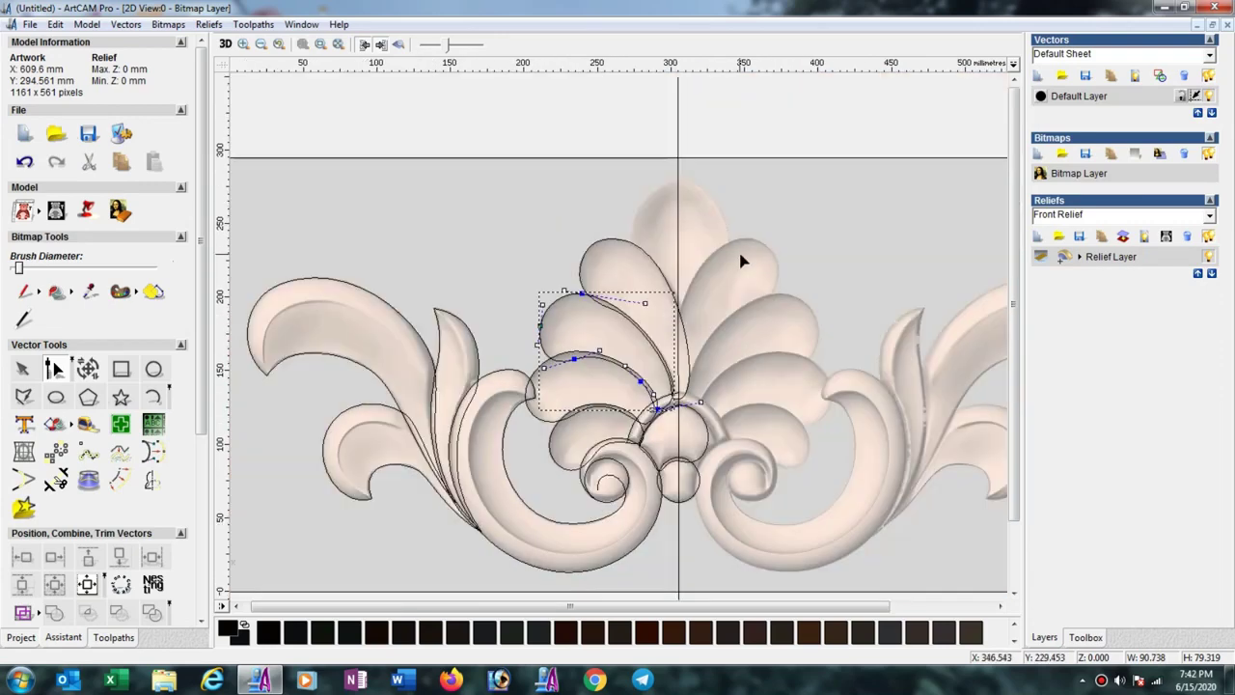
scroll(743, 249, "up", 2)
scroll(514, 312, "down", 2)
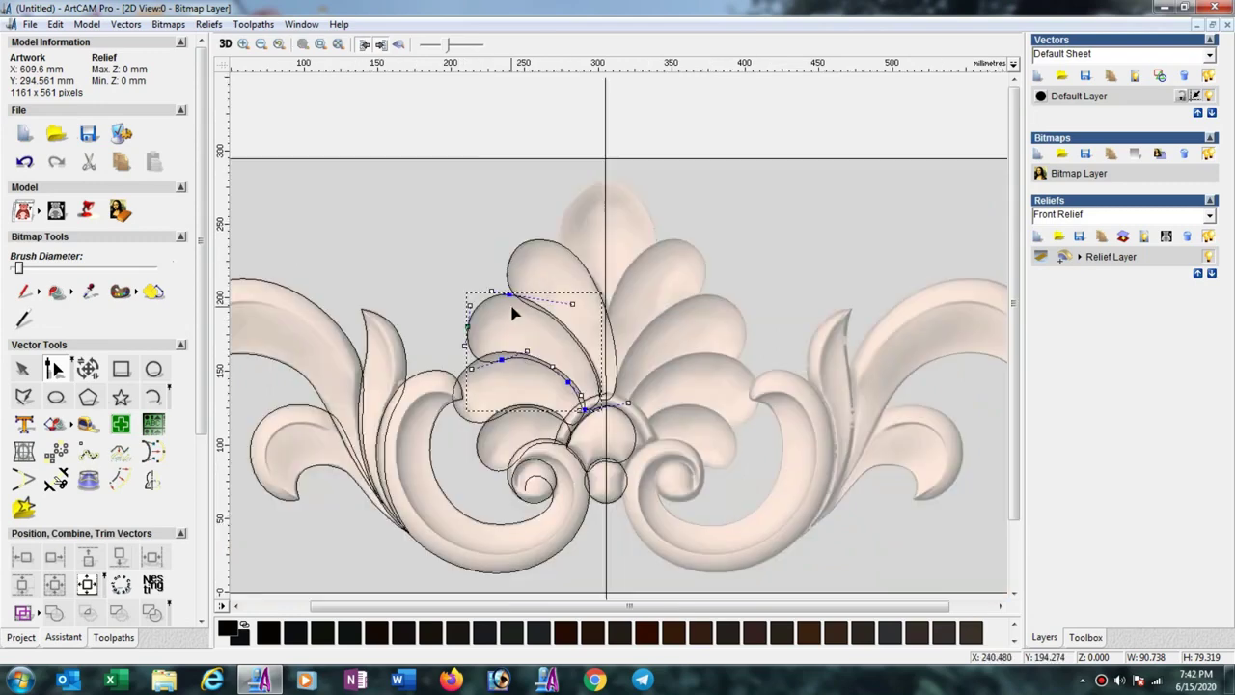
left_click(56, 397)
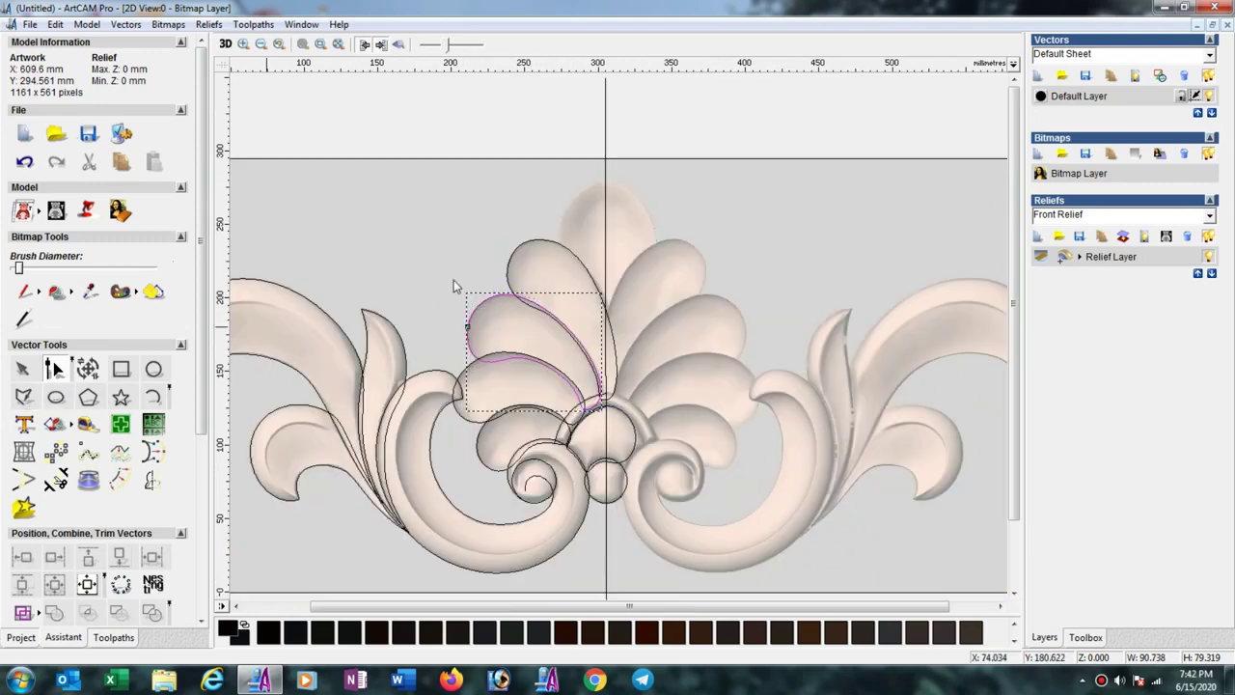
left_click_drag(575, 194, 623, 266)
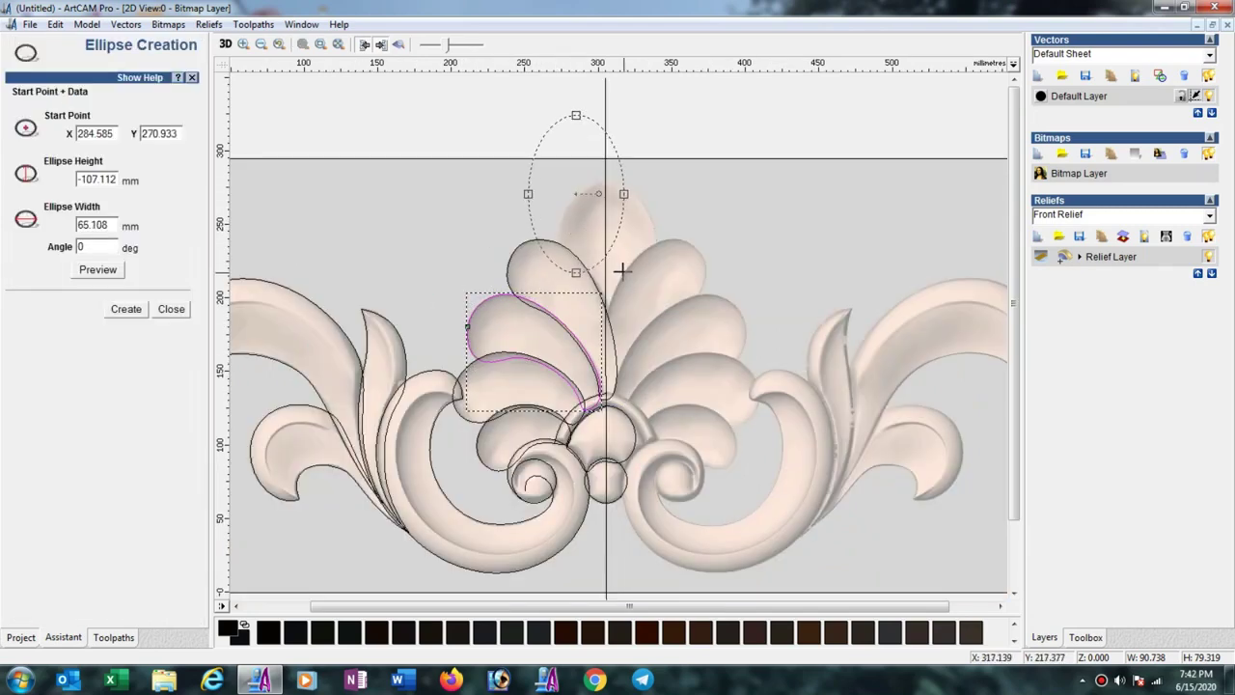
left_click(127, 310)
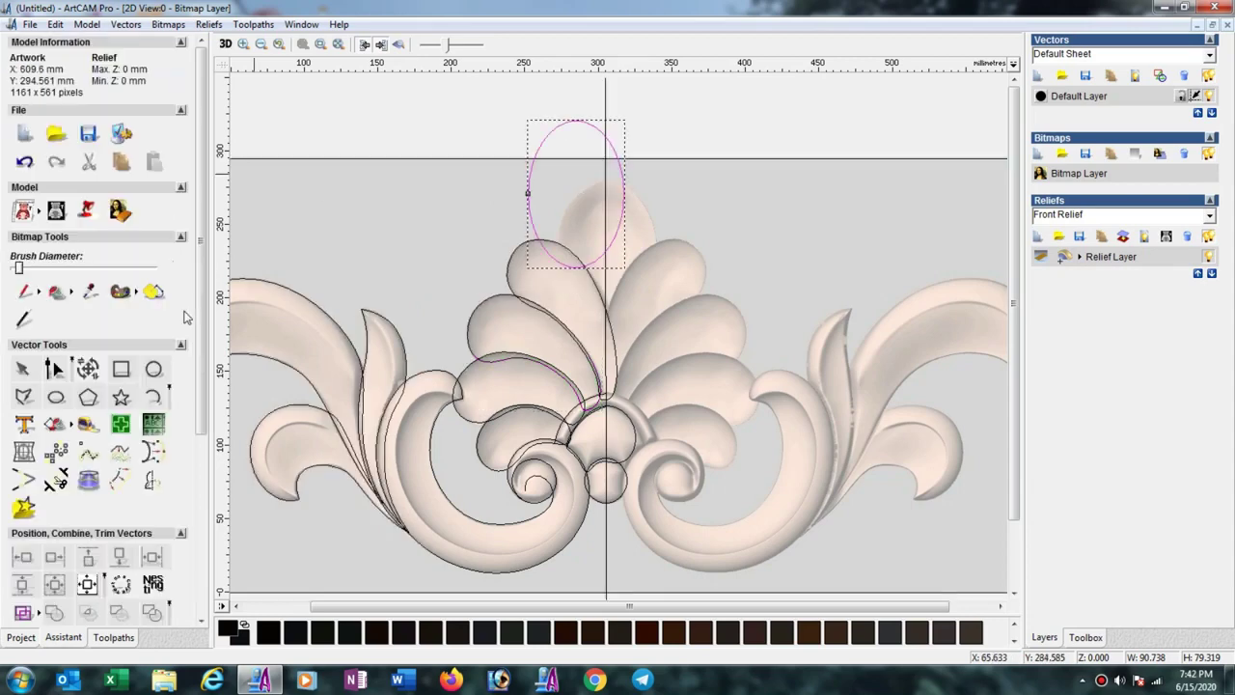
left_click(182, 311)
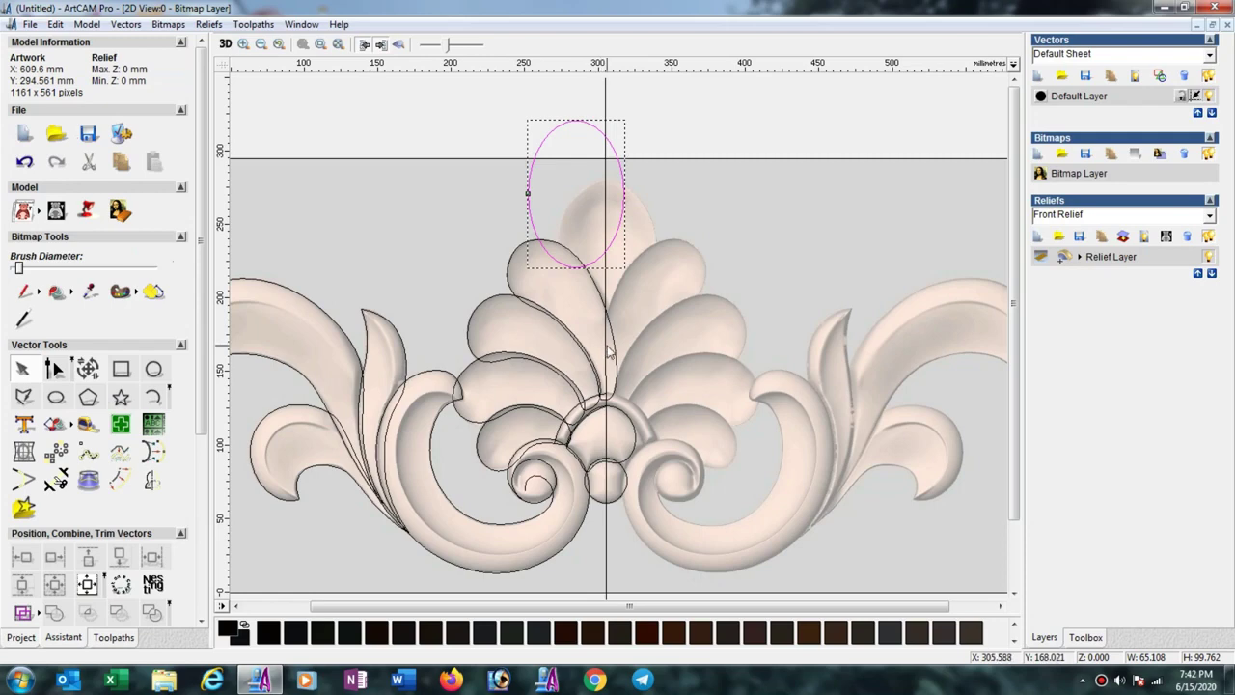
Centre the ellipse horizontally on the vertical centre line, then nudge it down three steps
left_click(607, 352, "shift")
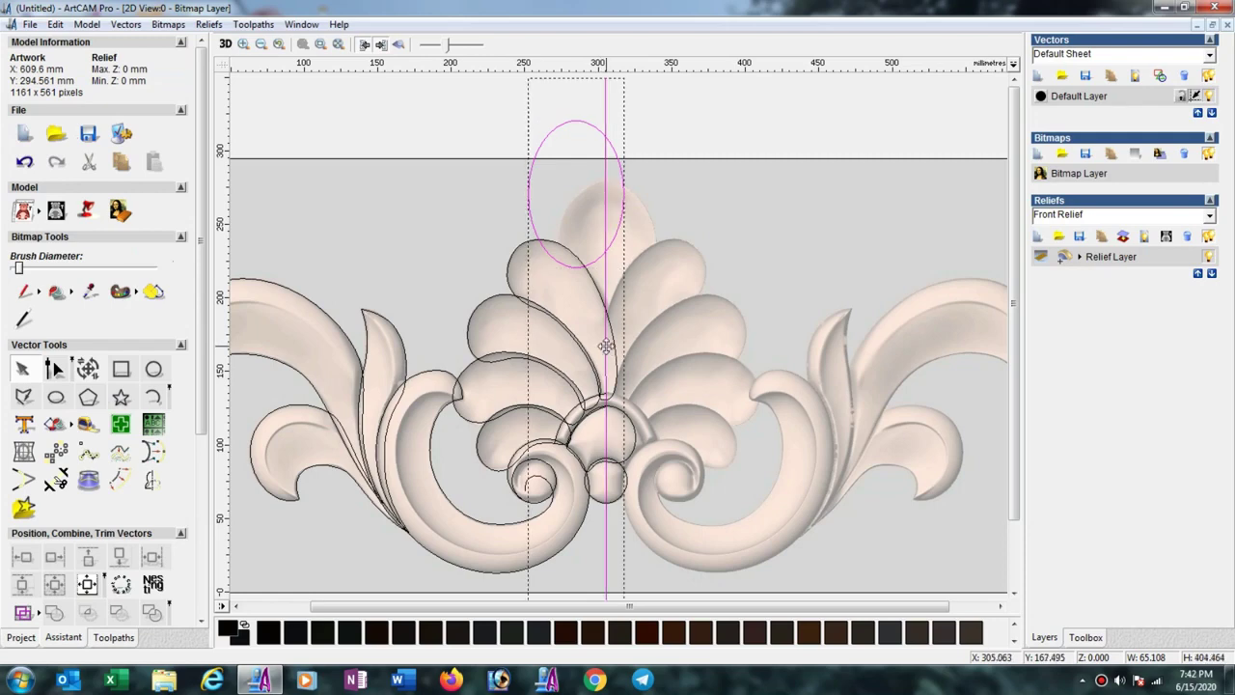
left_click(152, 557)
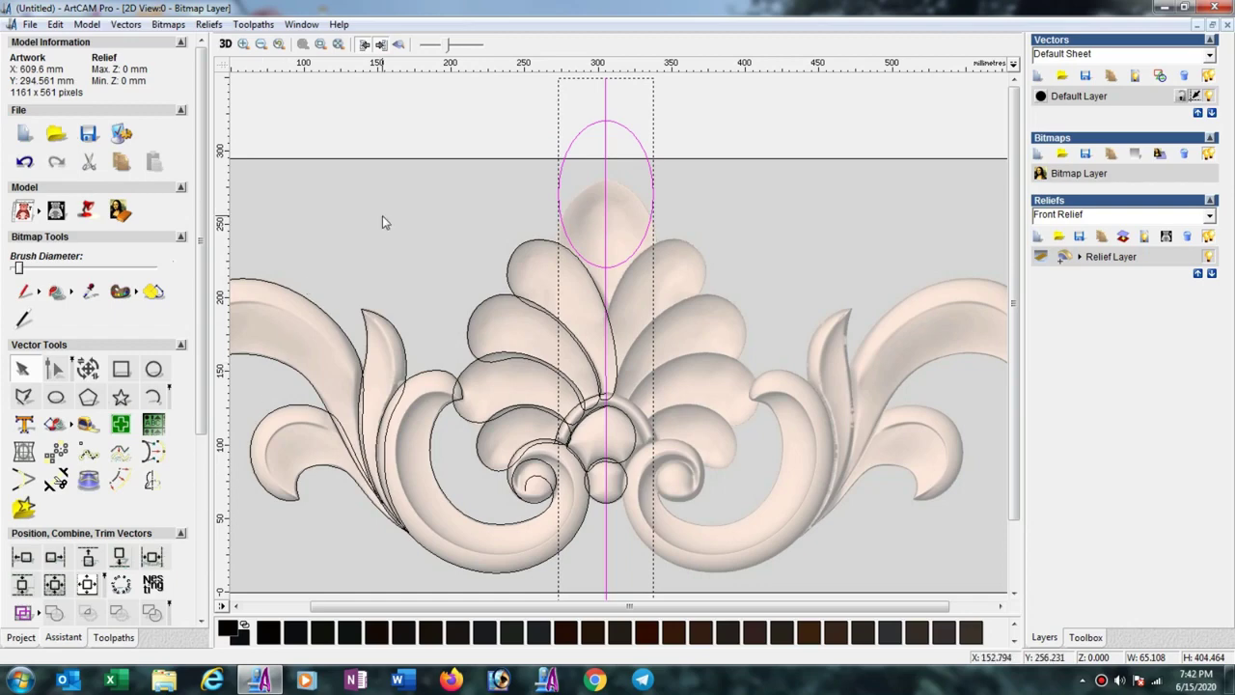
left_click(515, 246)
left_click(626, 263)
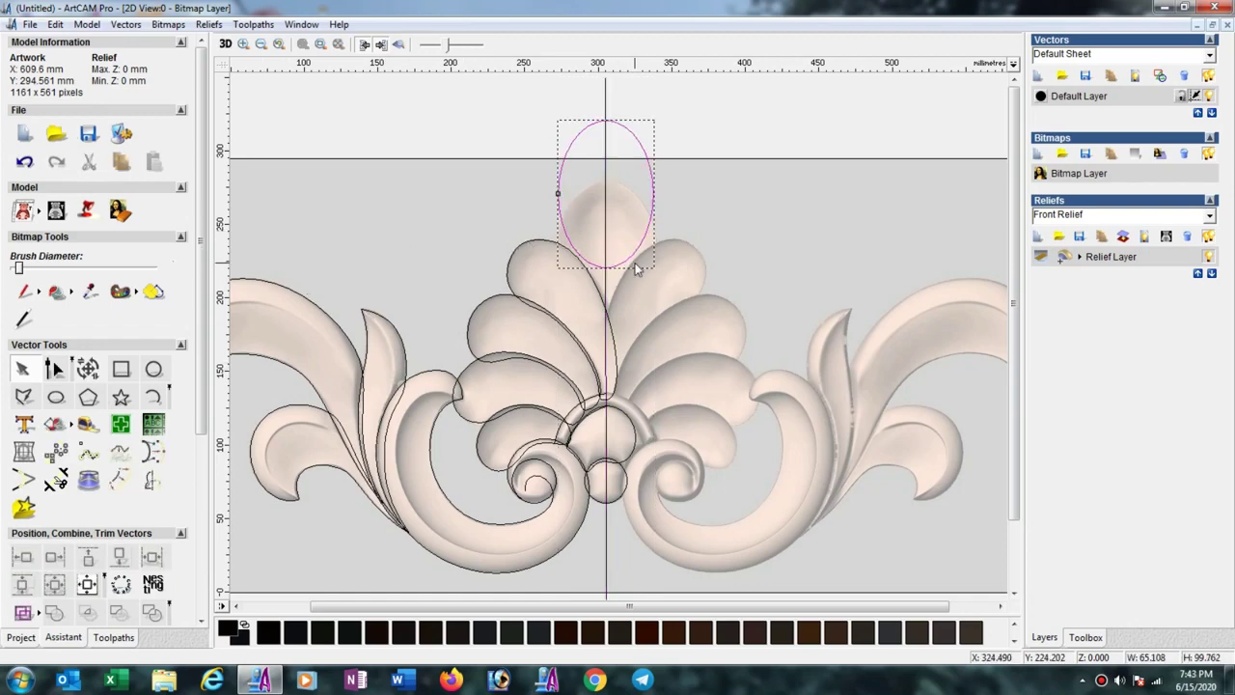
key("Down")
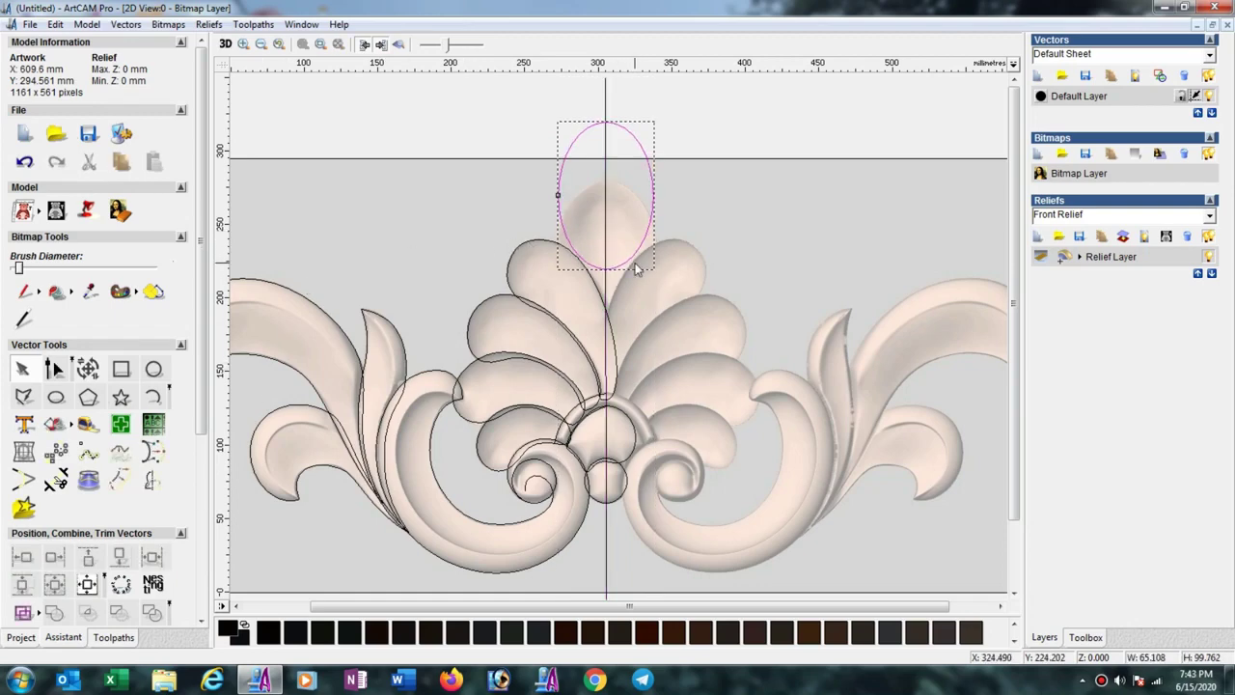
key("Down")
key("Down")
key("Down")
key("Down")
key("Down")
key("Down")
key("Down")
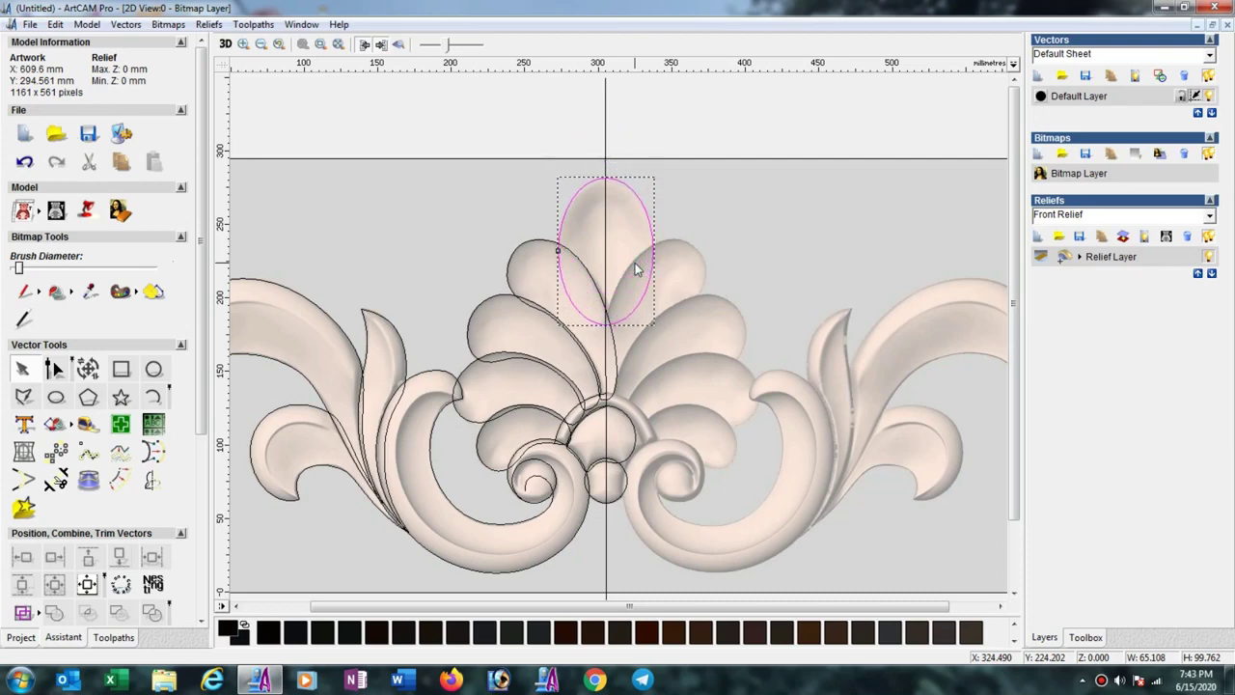
key("Down")
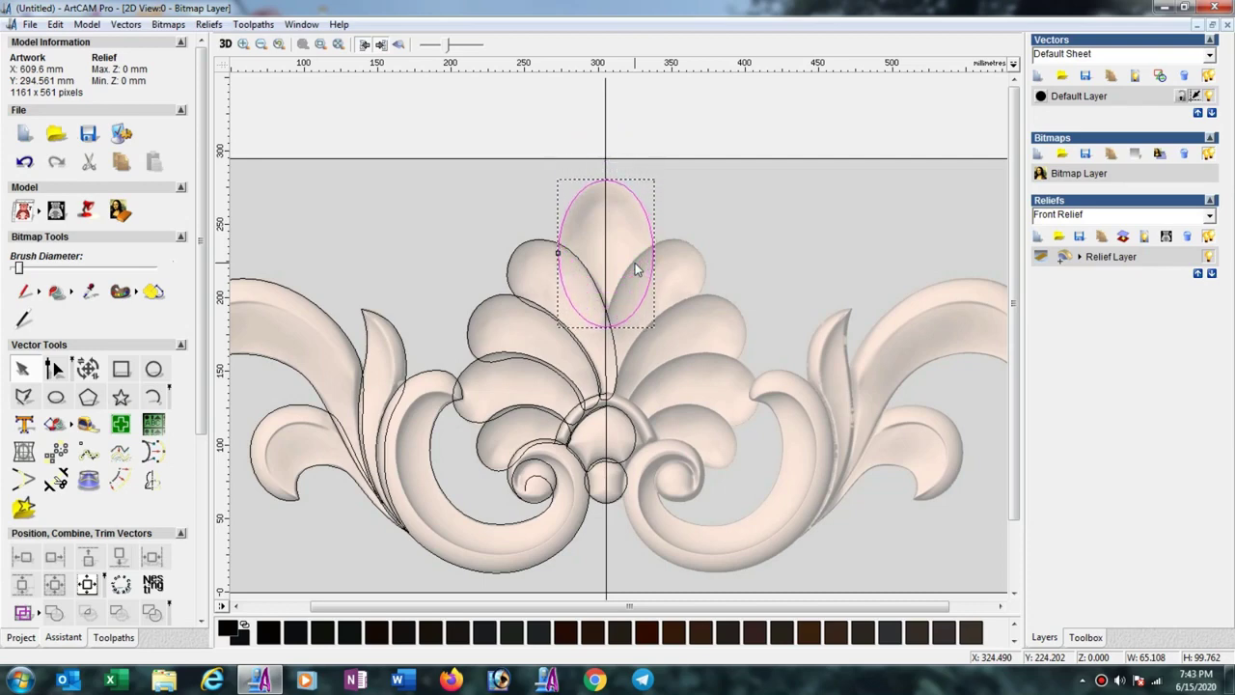
Box-select the ellipse's left and right nodes and raise them two nudges
left_click(55, 369)
scroll(599, 319, "up", 2)
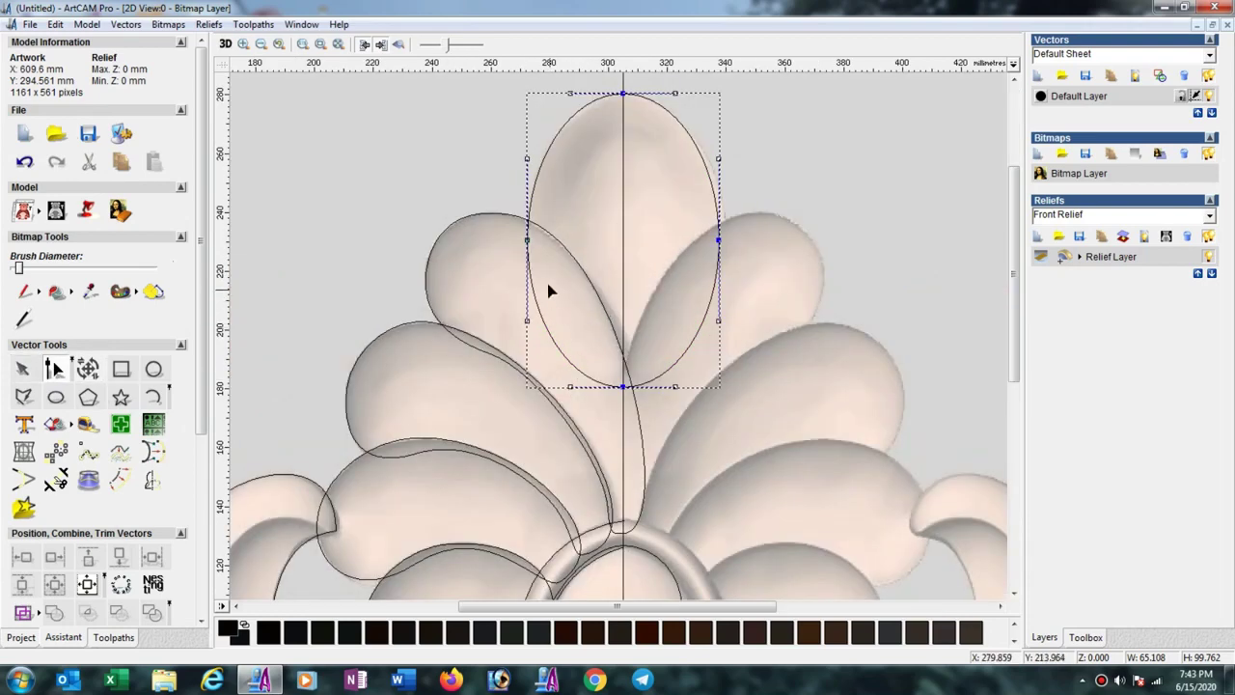
left_click_drag(504, 236, 752, 266)
key("Up")
key("Up")
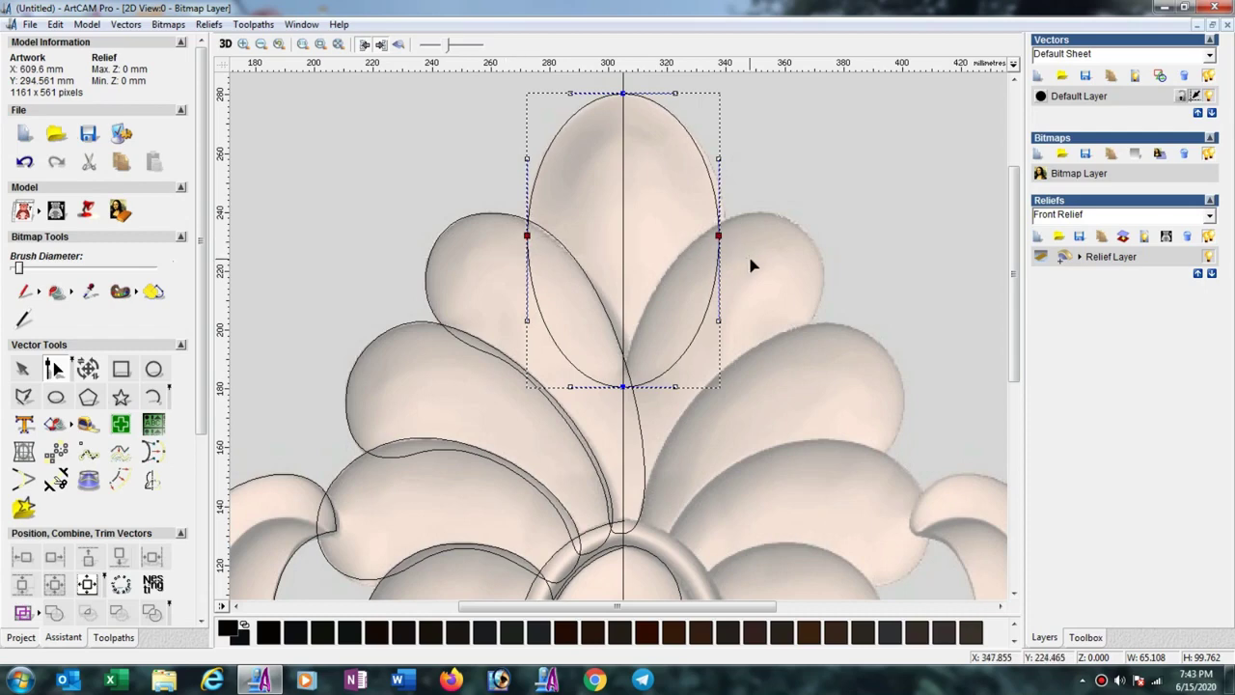
key("Up")
key("Up")
key("Up")
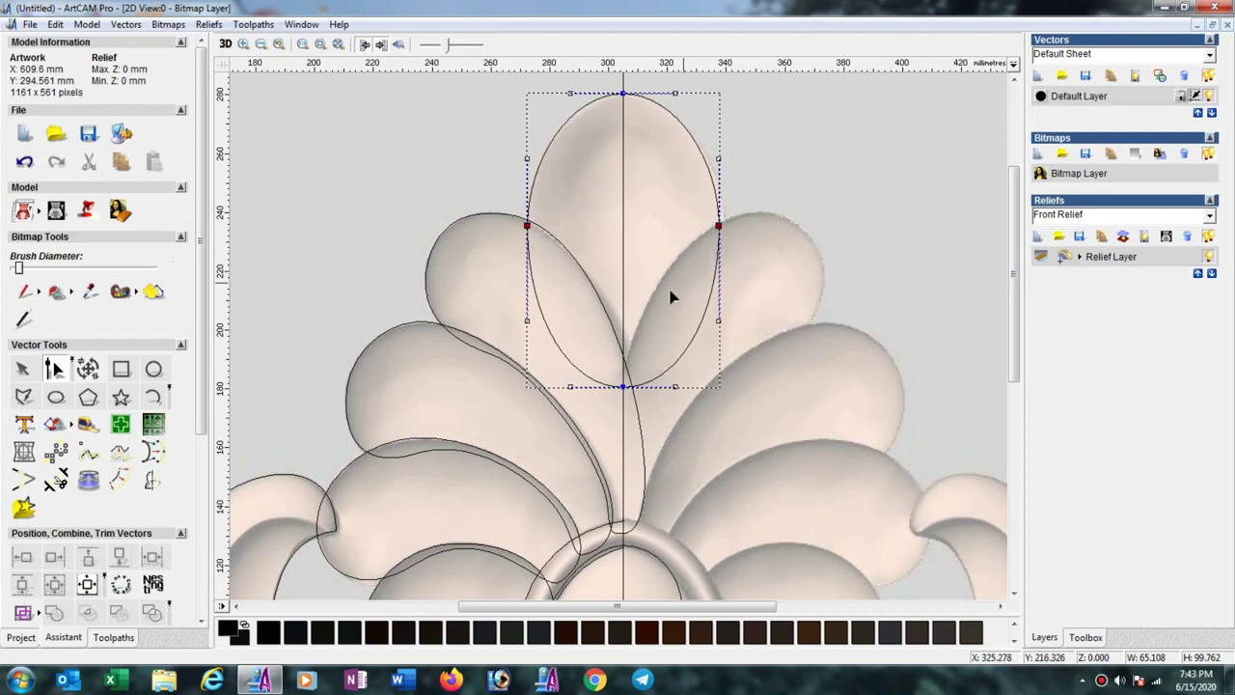
Bend the ellipse's lower curves to hug the neighbouring leaf and draw the base to a point
left_click(548, 335)
left_click_drag(566, 326, 587, 307)
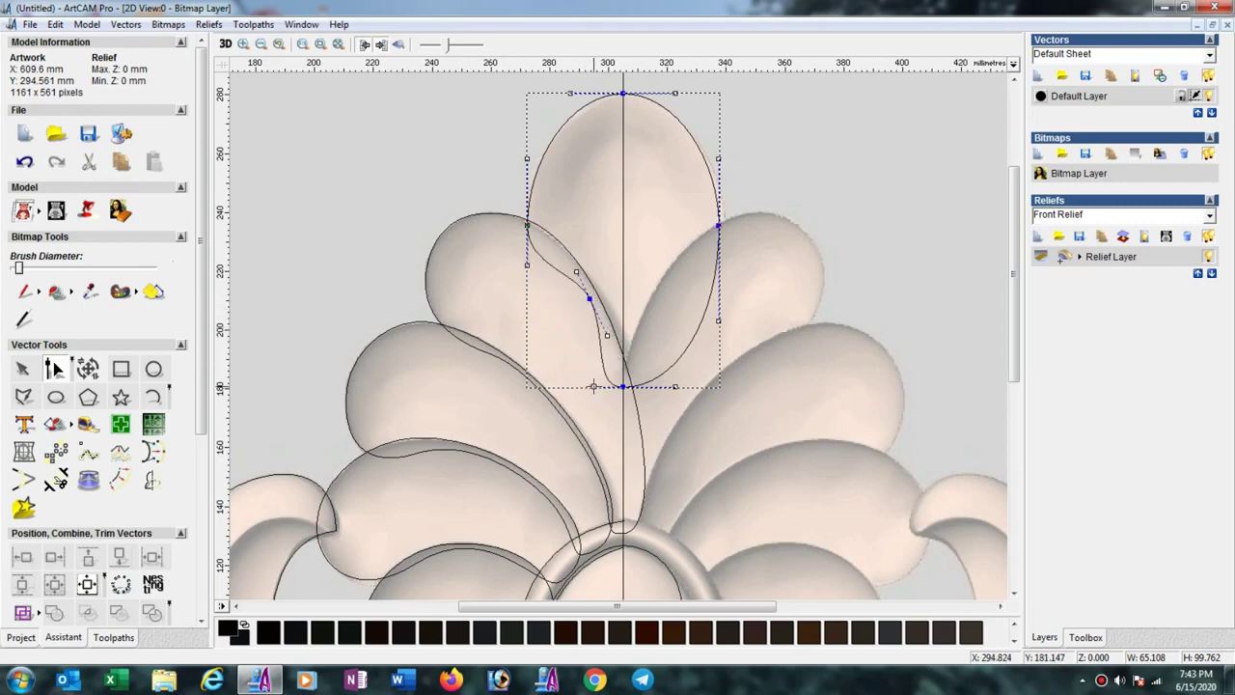
left_click_drag(593, 386, 622, 372)
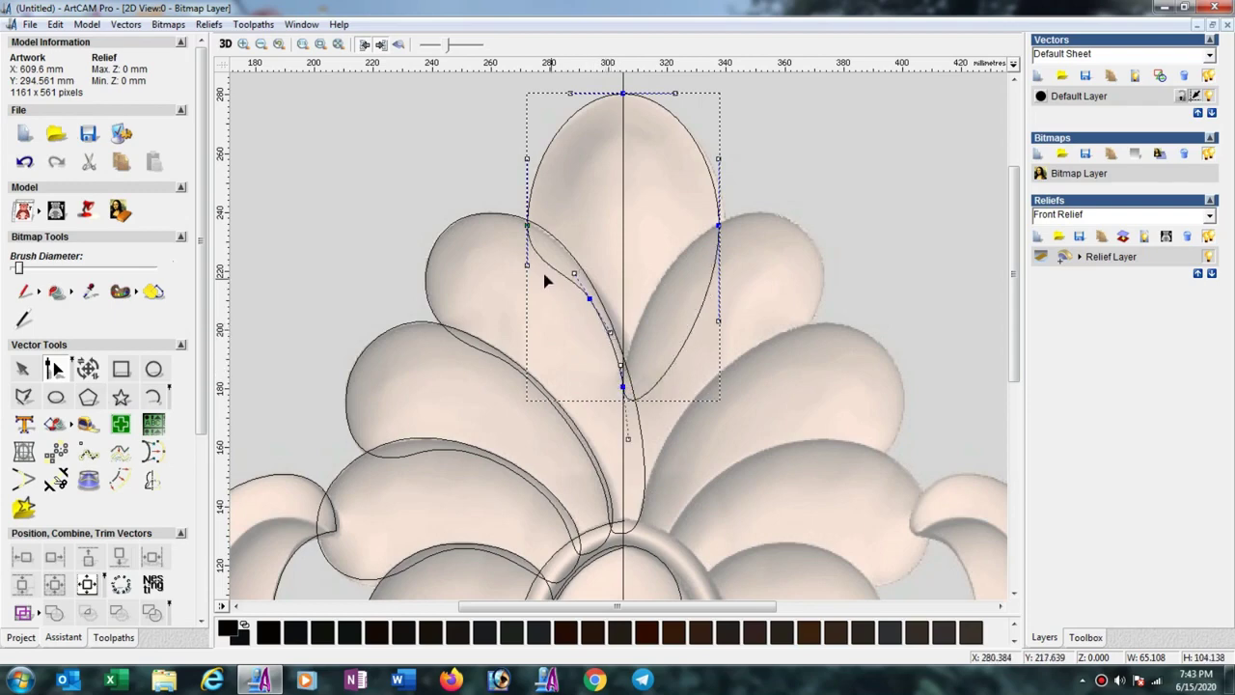
left_click_drag(529, 262, 532, 243)
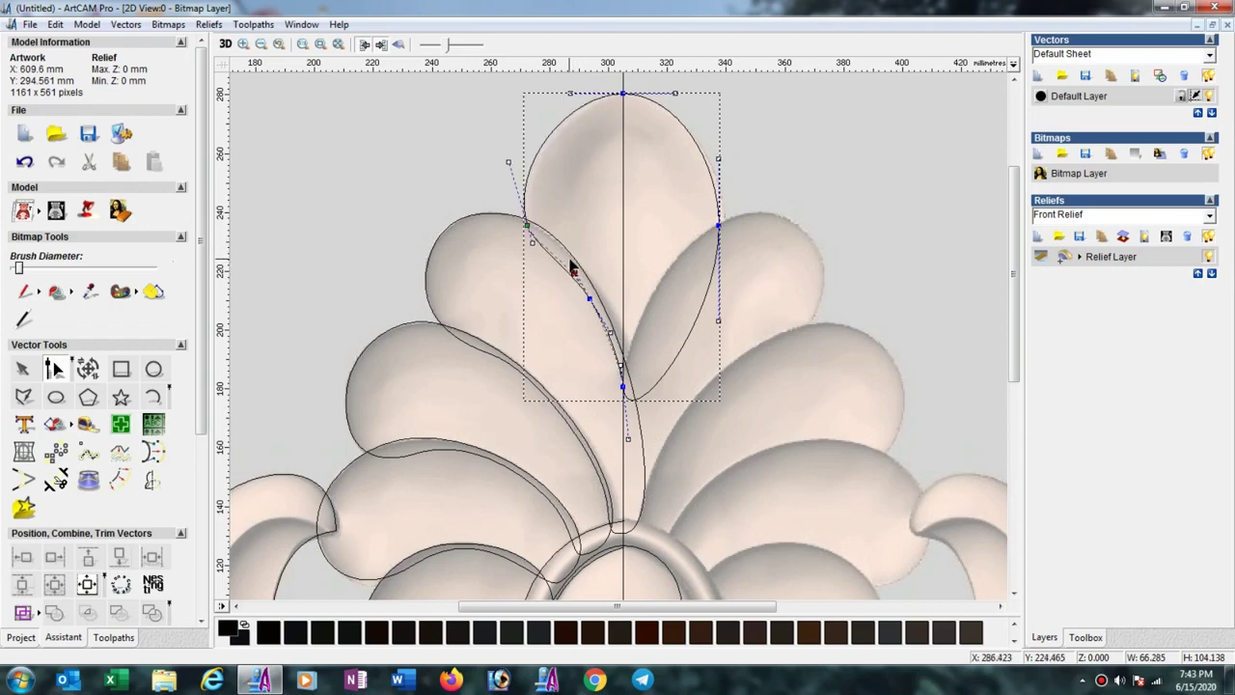
left_click_drag(574, 274, 551, 237)
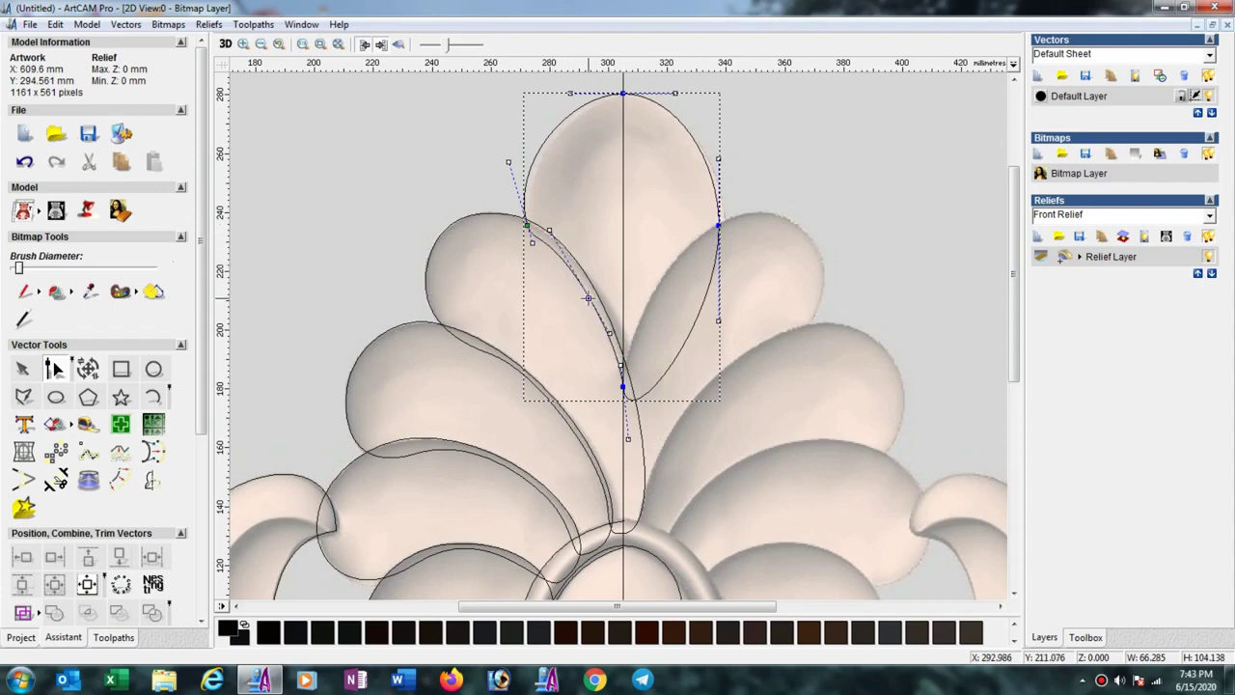
Drag a horizontal guide at about 80 mm across the left scroll
scroll(595, 253, "down", 2)
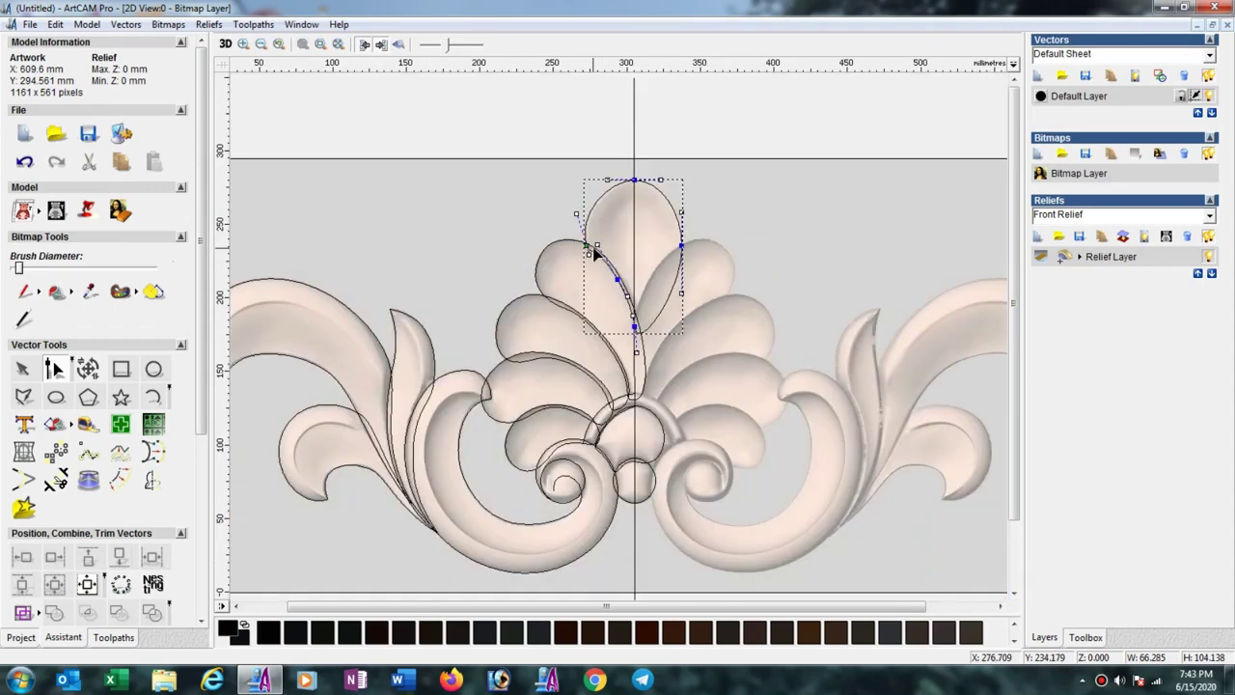
scroll(595, 253, "down", 1)
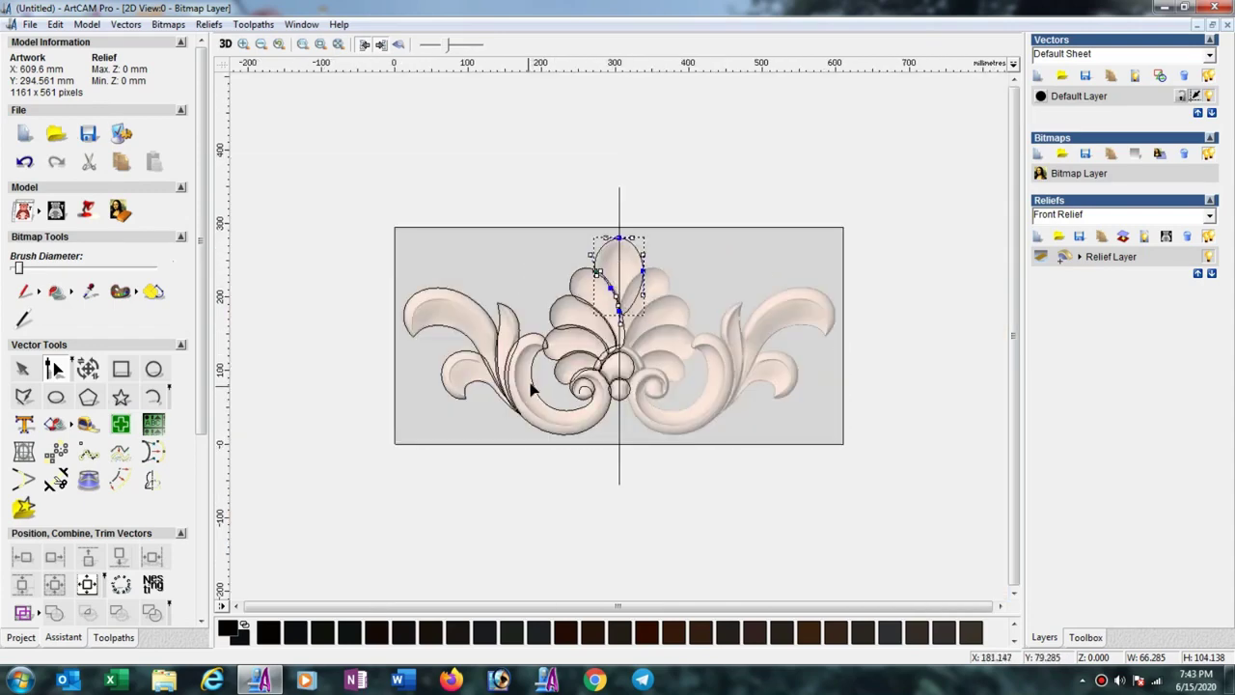
scroll(532, 384, "up", 2)
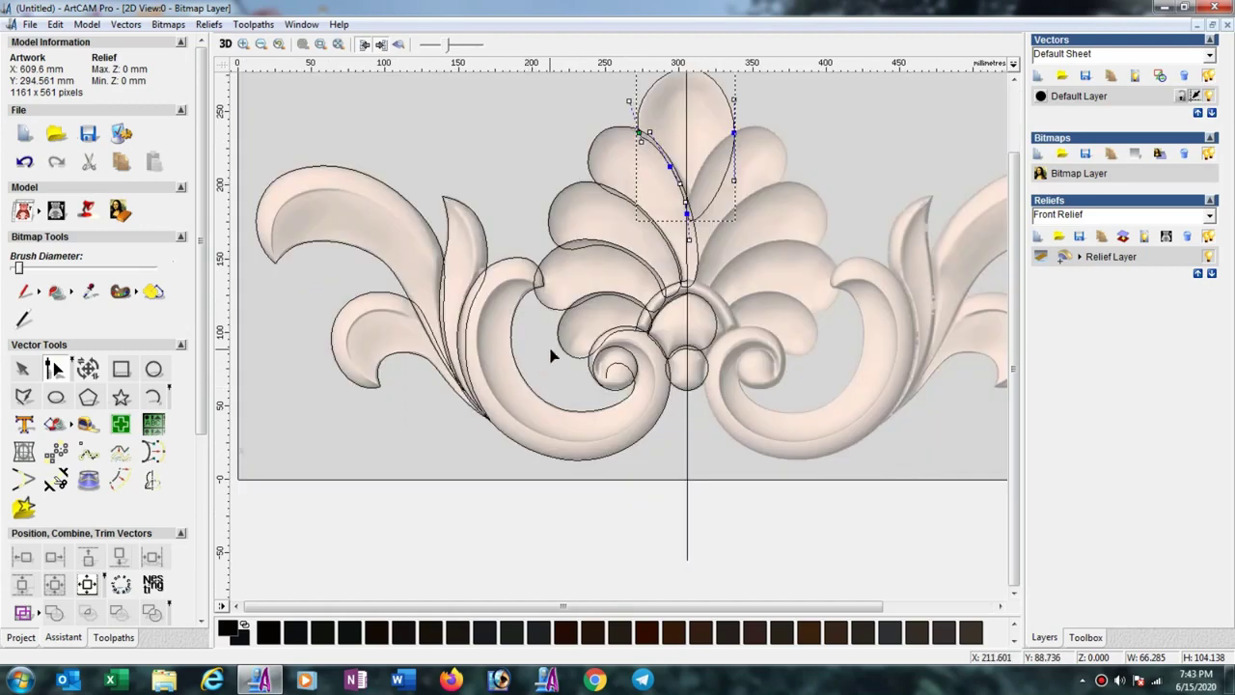
scroll(554, 355, "up", 2)
left_click_drag(584, 68, 525, 362)
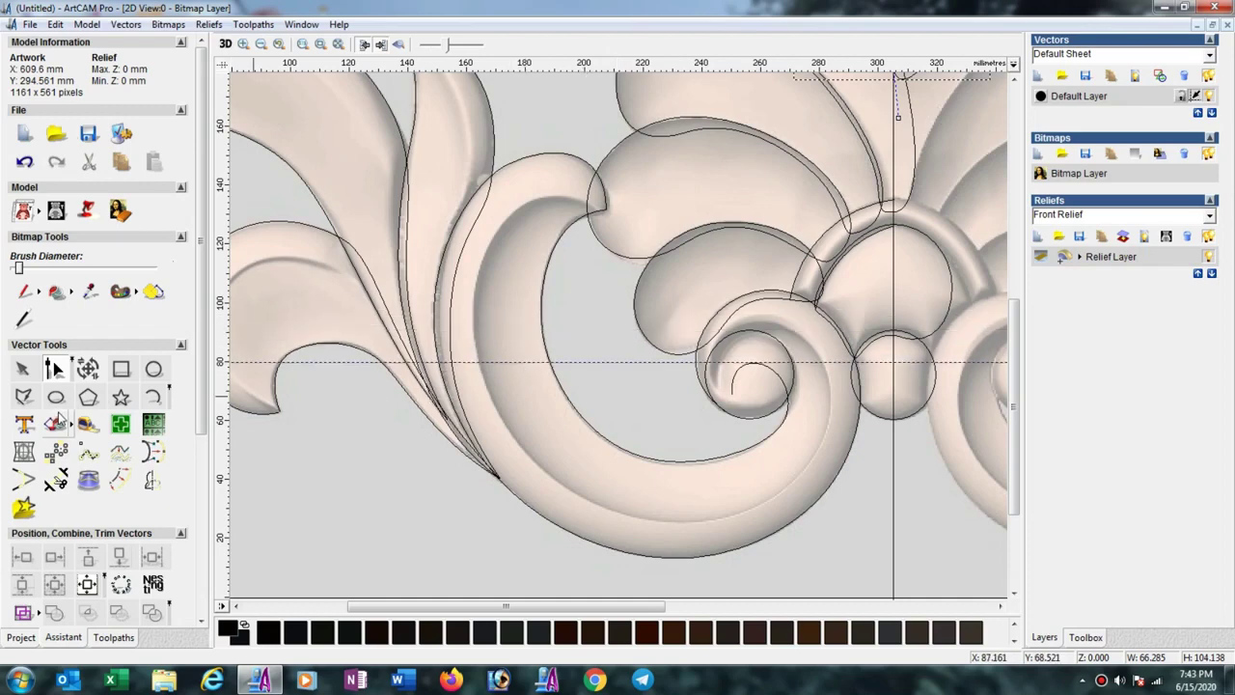
Draw an arc over the left scroll's stem, node-edit it into a wave with a dipped middle, then zoom to fit
left_click(438, 363)
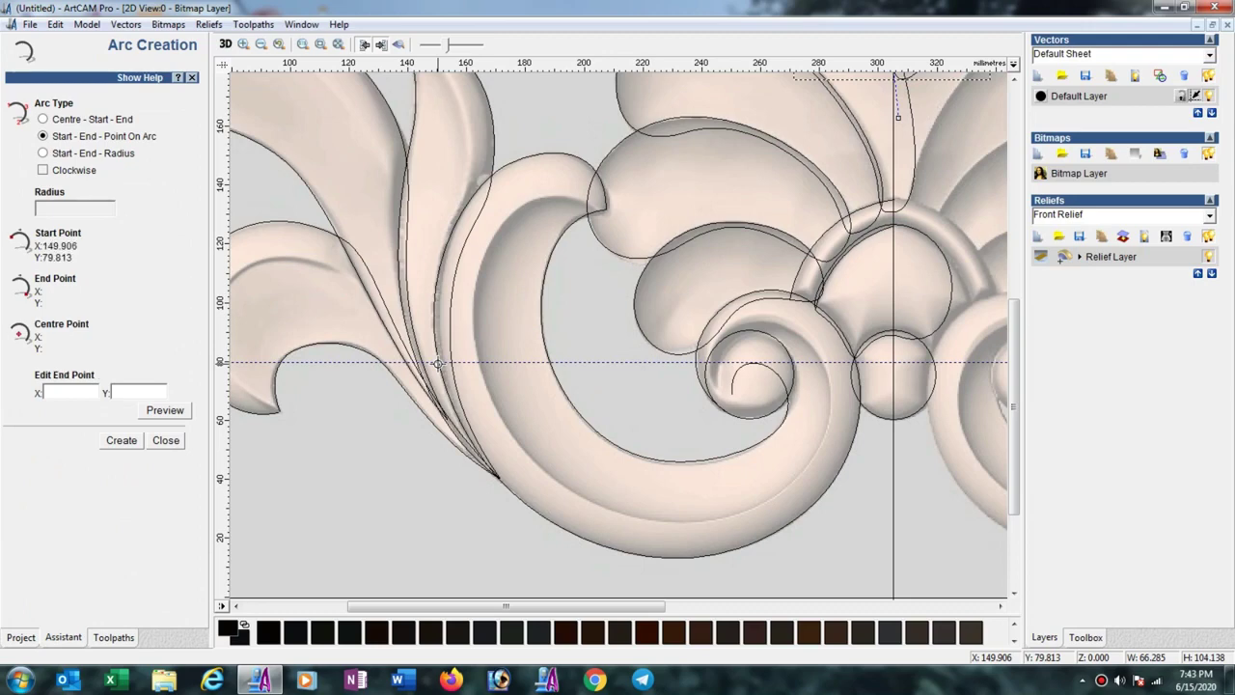
left_click(524, 335)
left_click(166, 440)
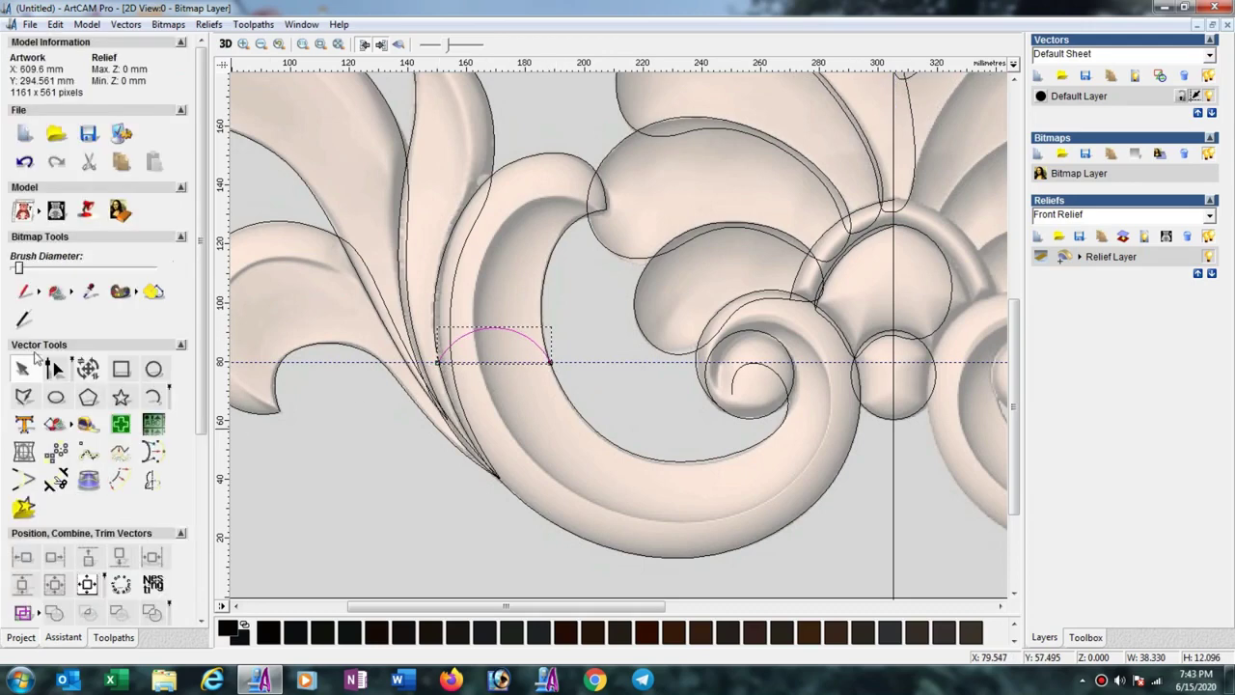
left_click(54, 368)
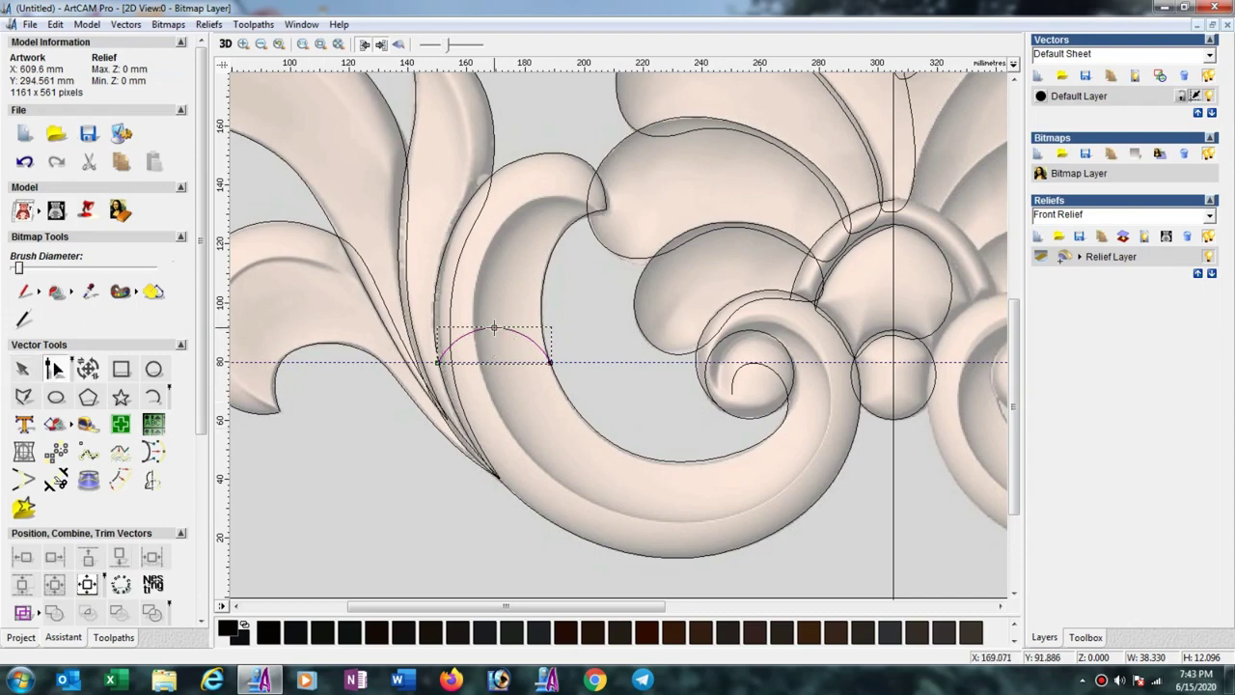
left_click_drag(493, 328, 492, 289)
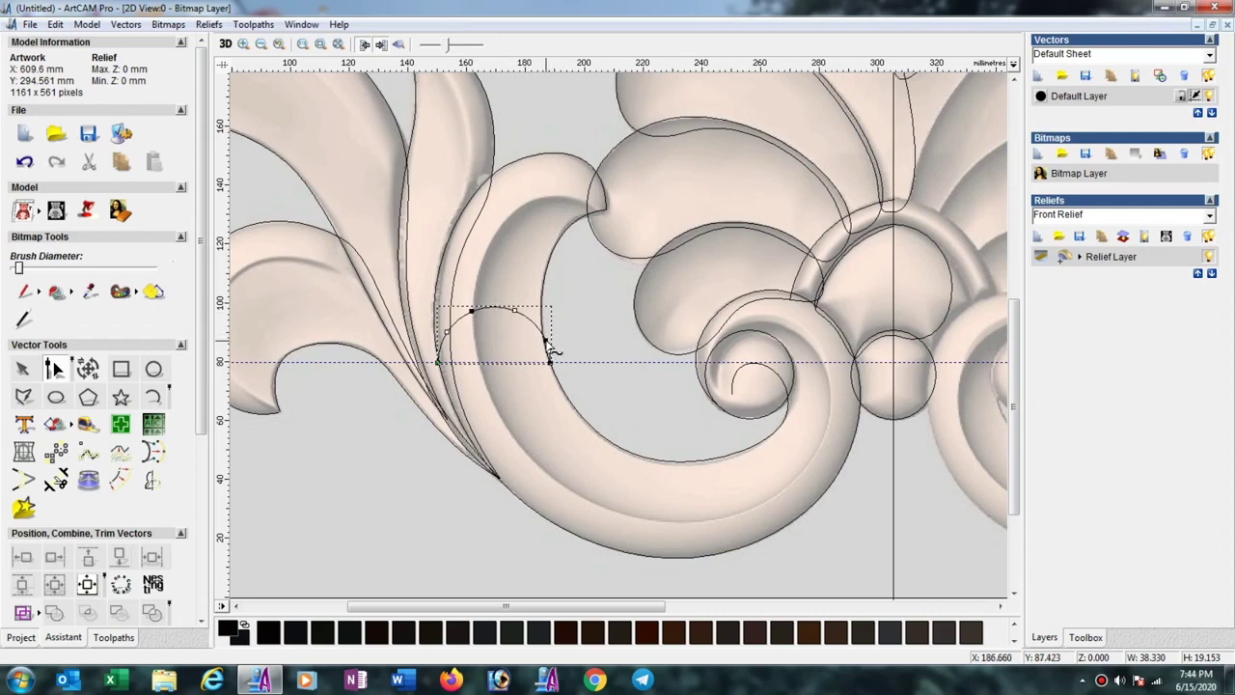
left_click_drag(513, 333, 503, 340)
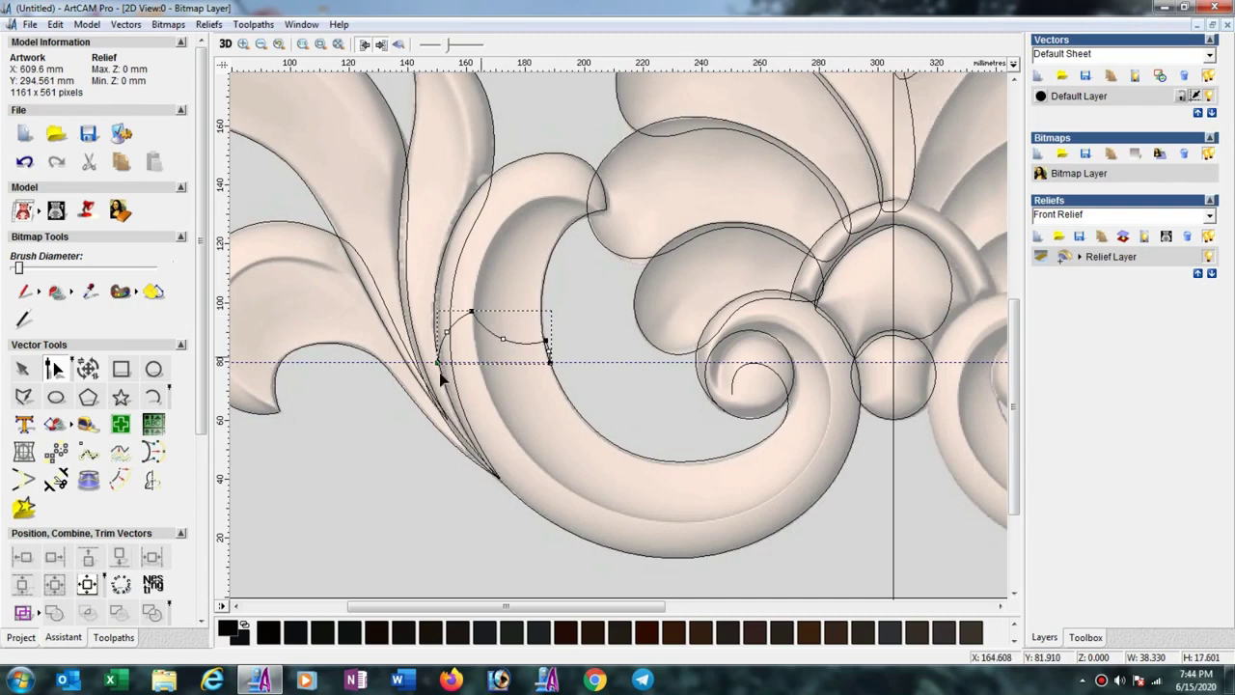
left_click(21, 369)
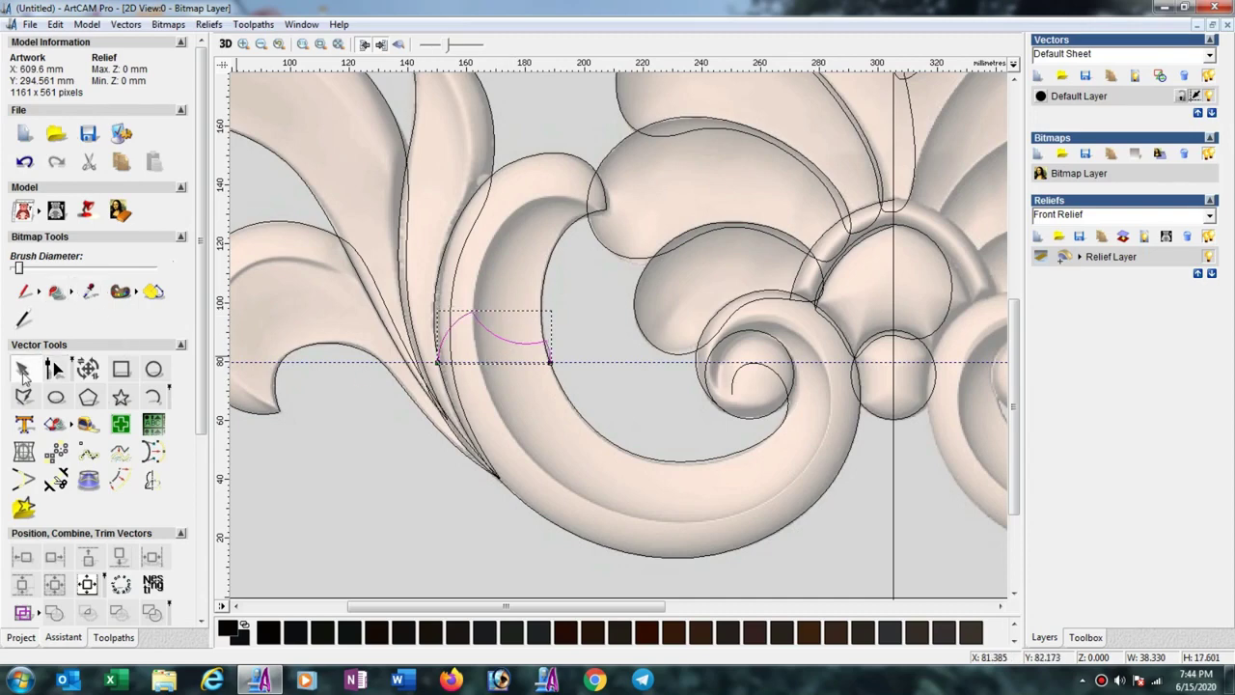
left_click(343, 499)
key("F3")
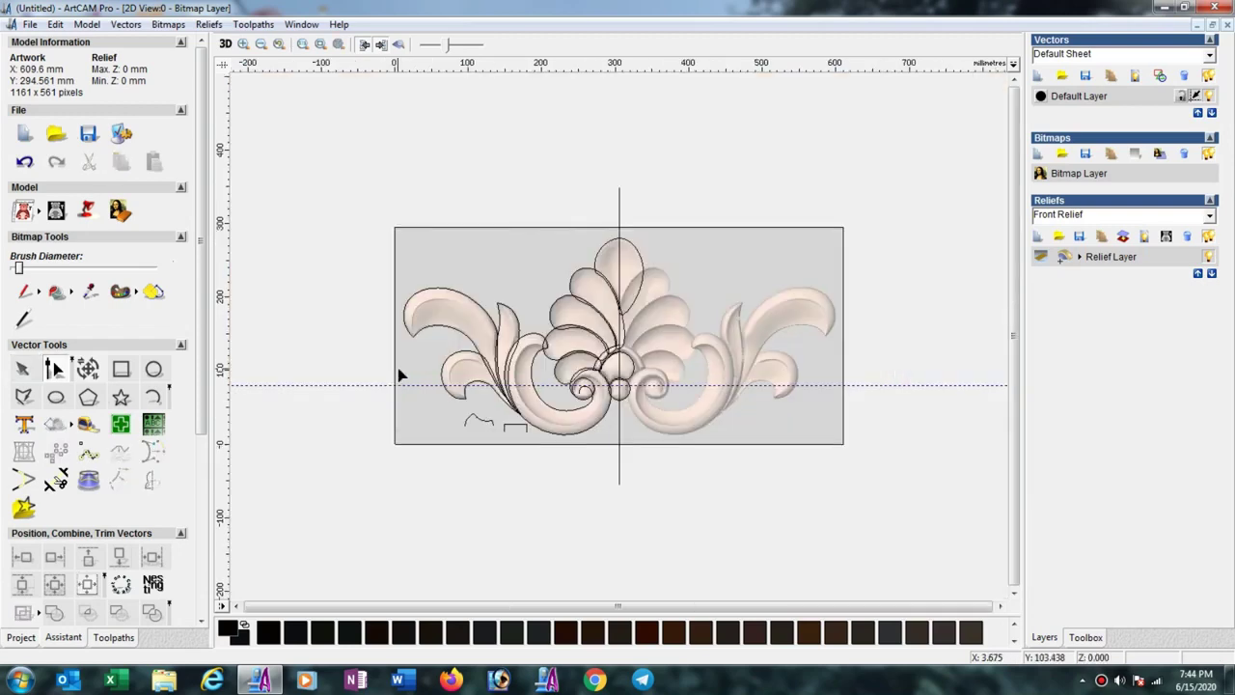
Set Adjust Model Resolution to 4914 x 2374 points, apply it and confirm the warning
left_click(87, 24)
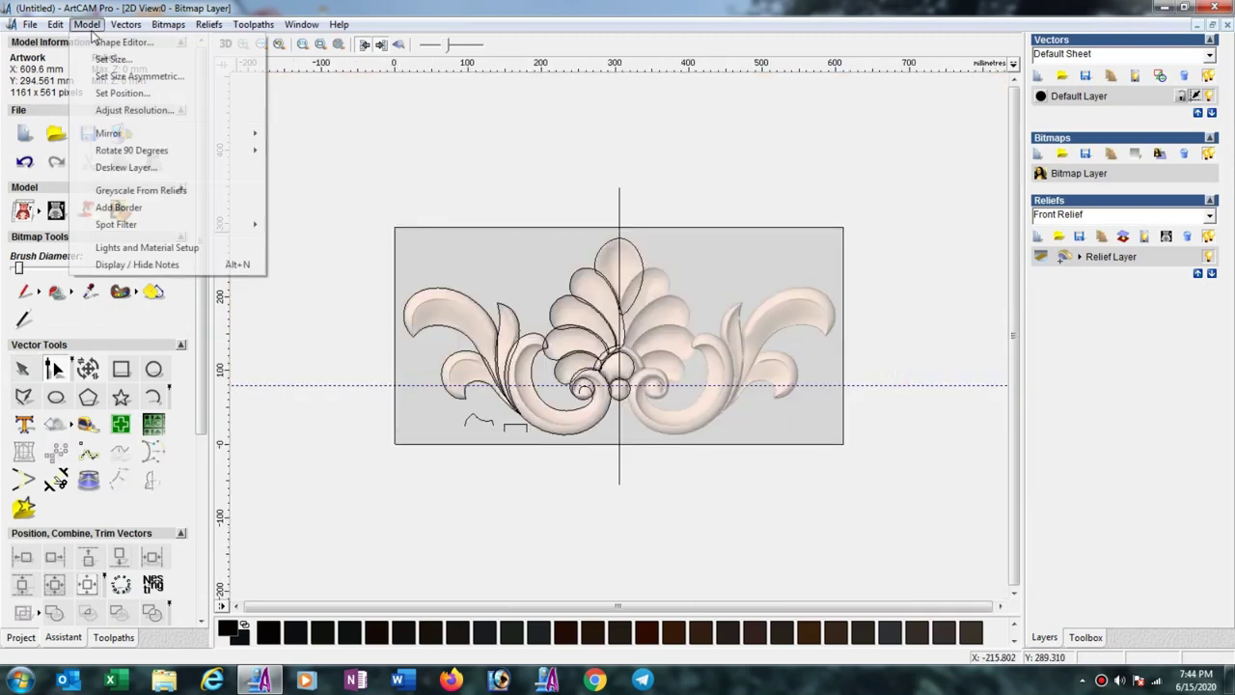
left_click(132, 112)
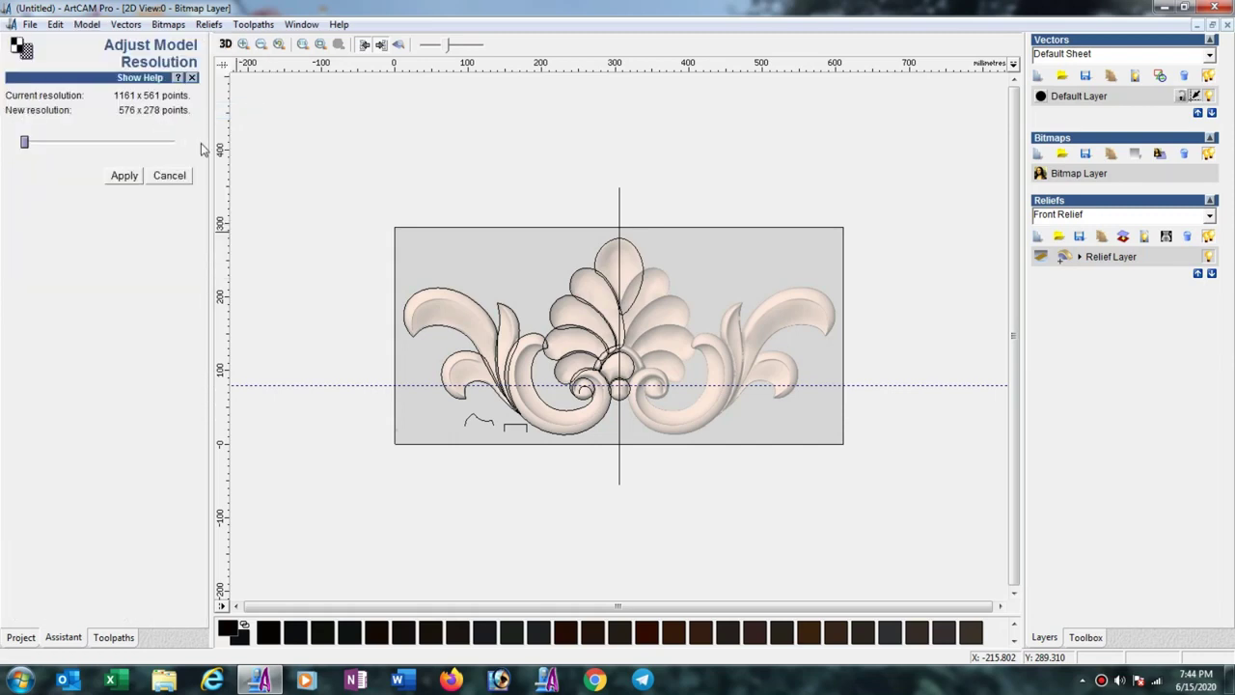
left_click(96, 143)
left_click_drag(124, 151, 133, 146)
left_click(125, 176)
left_click(689, 375)
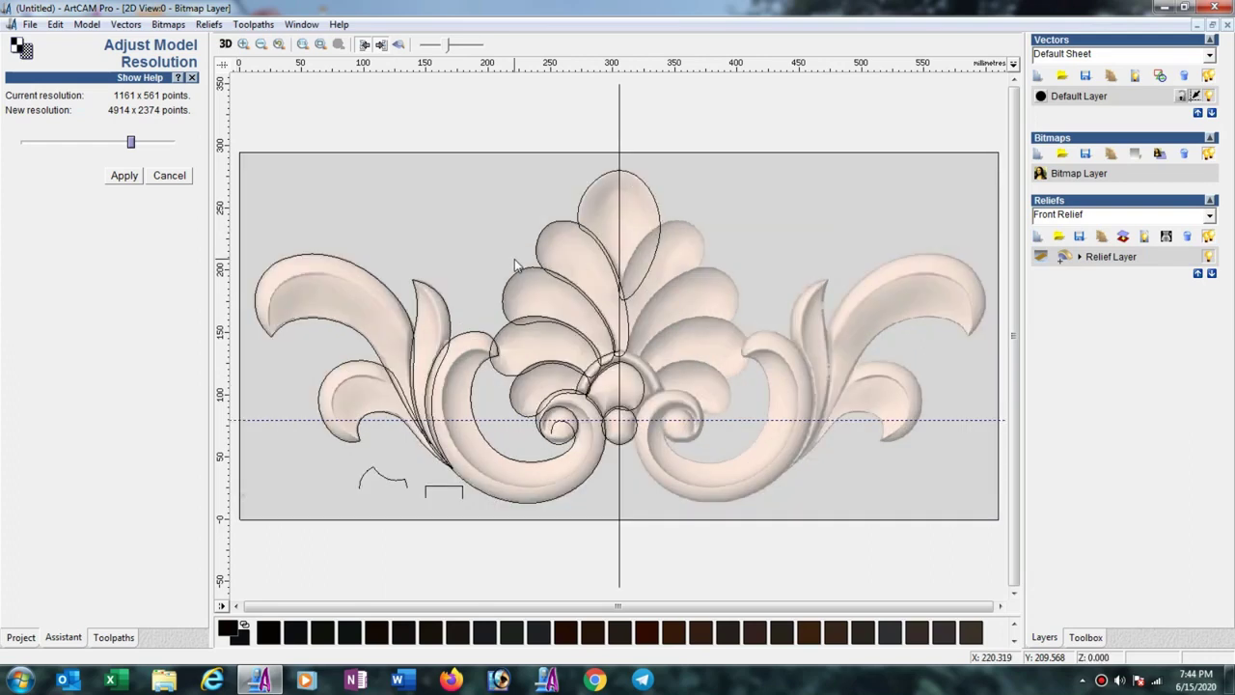
Tile the 2D and 3D views vertically and scroll the toolbox to Relief Tools
left_click(302, 24)
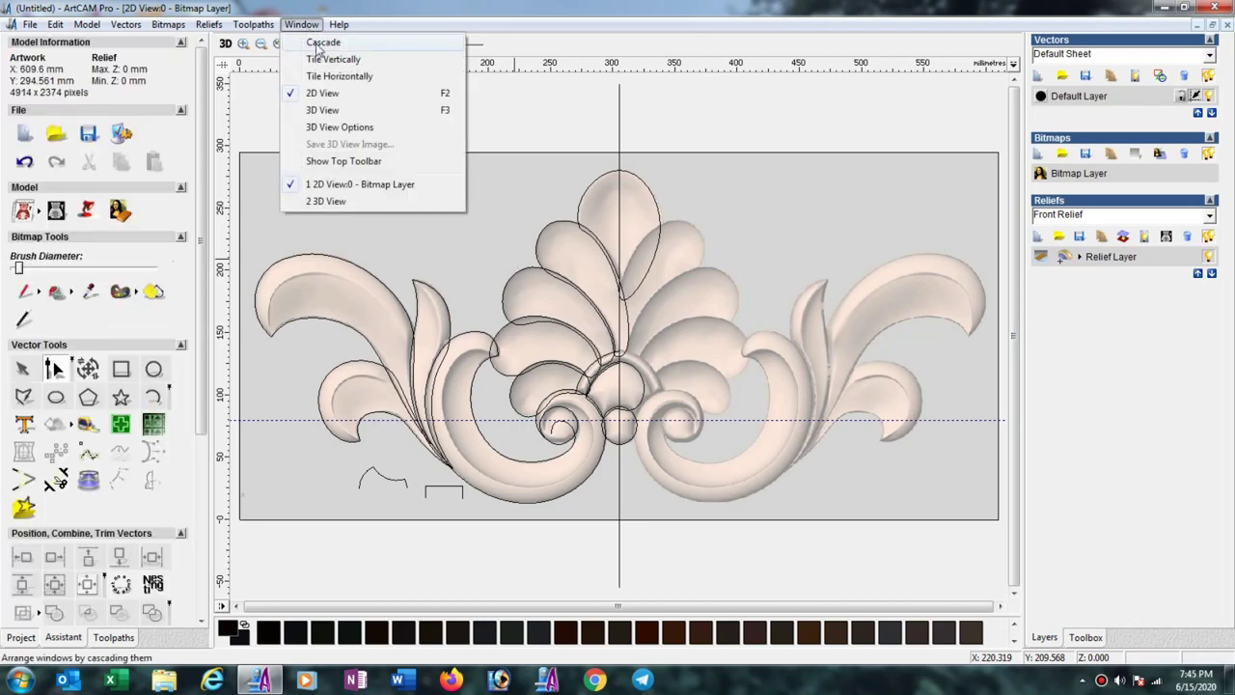
left_click(328, 55)
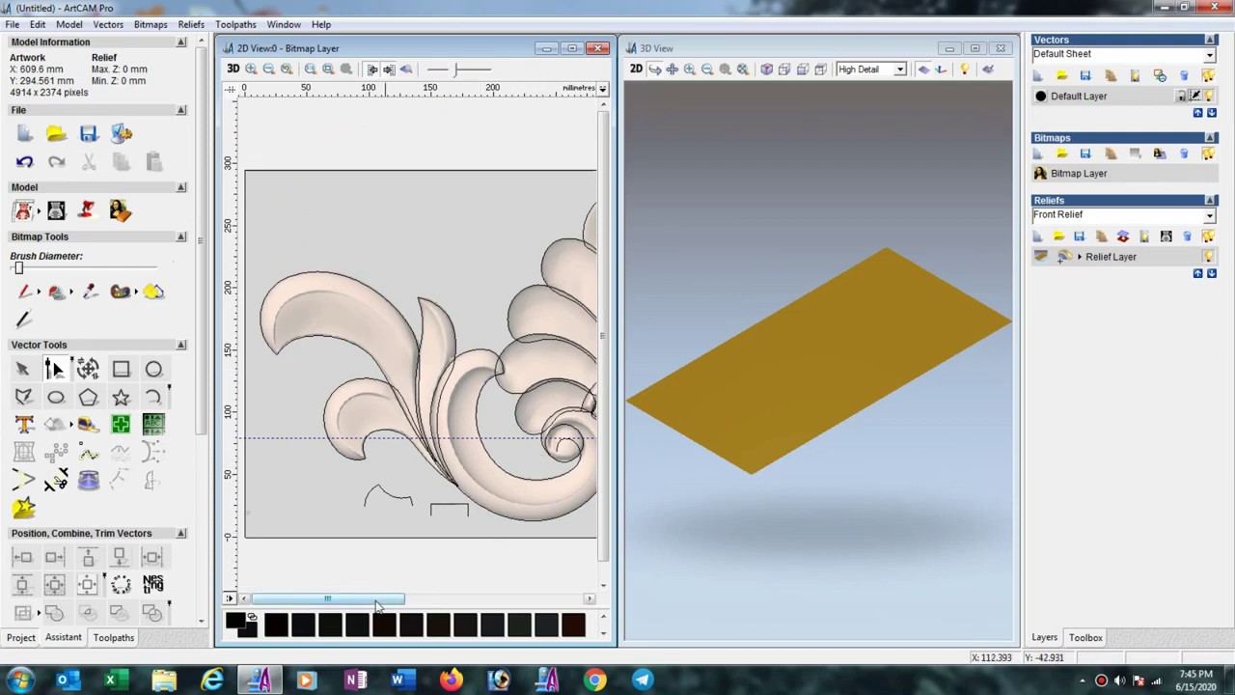
left_click_drag(376, 605, 387, 605)
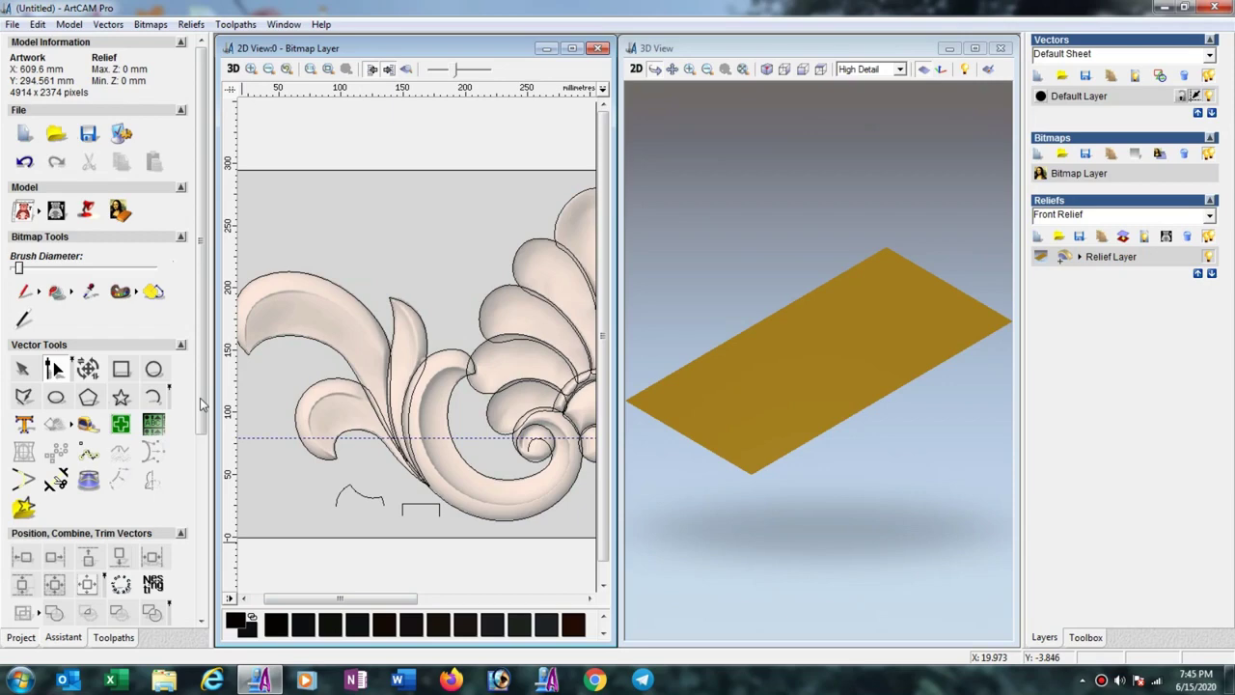
left_click_drag(200, 398, 210, 548)
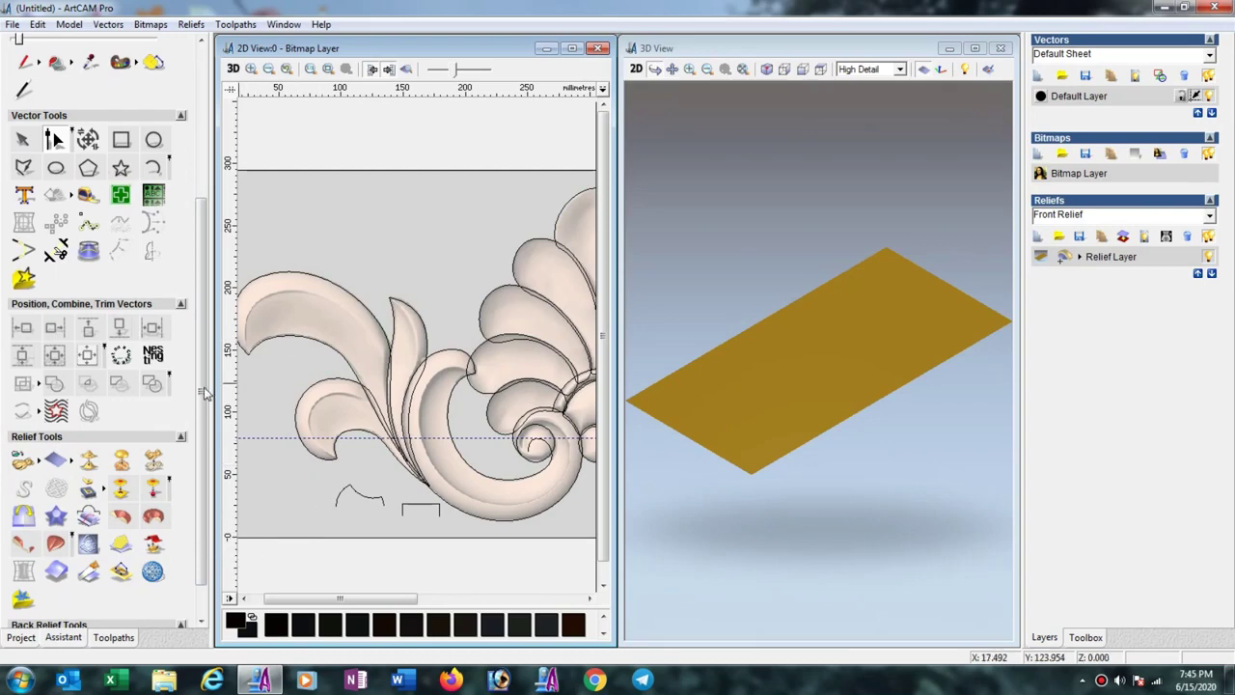
Select the large left leaf vector with the Select tool
left_click(22, 139)
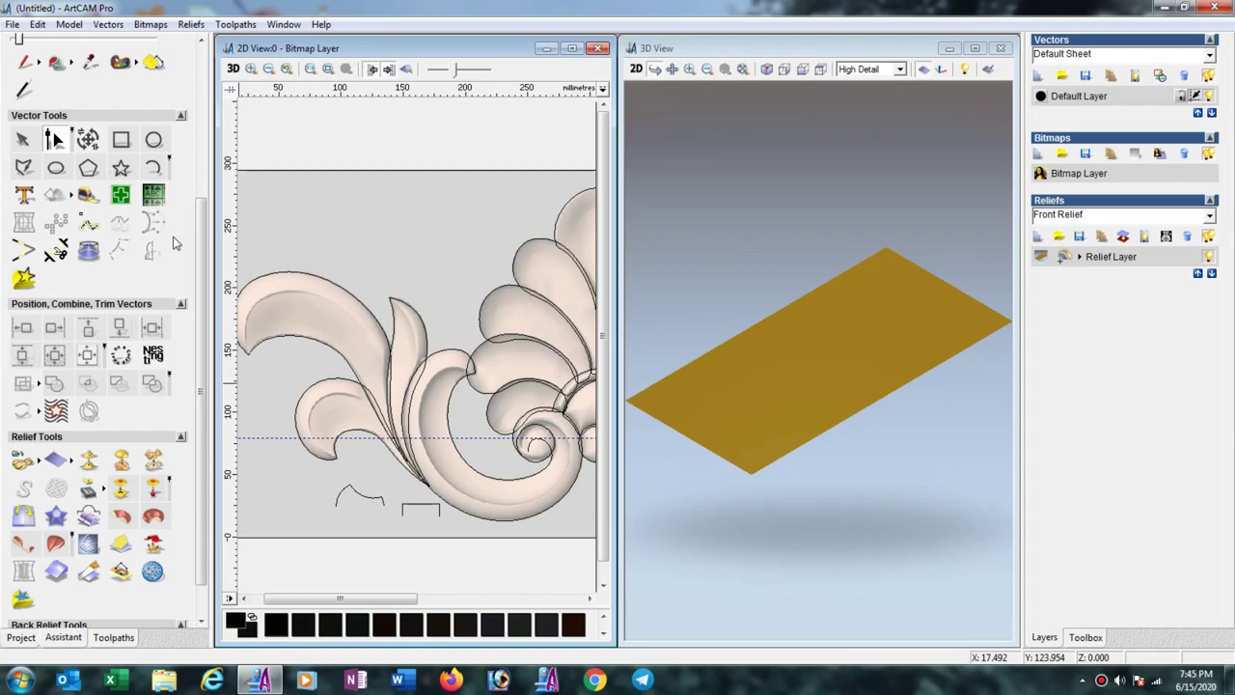
left_click(297, 272)
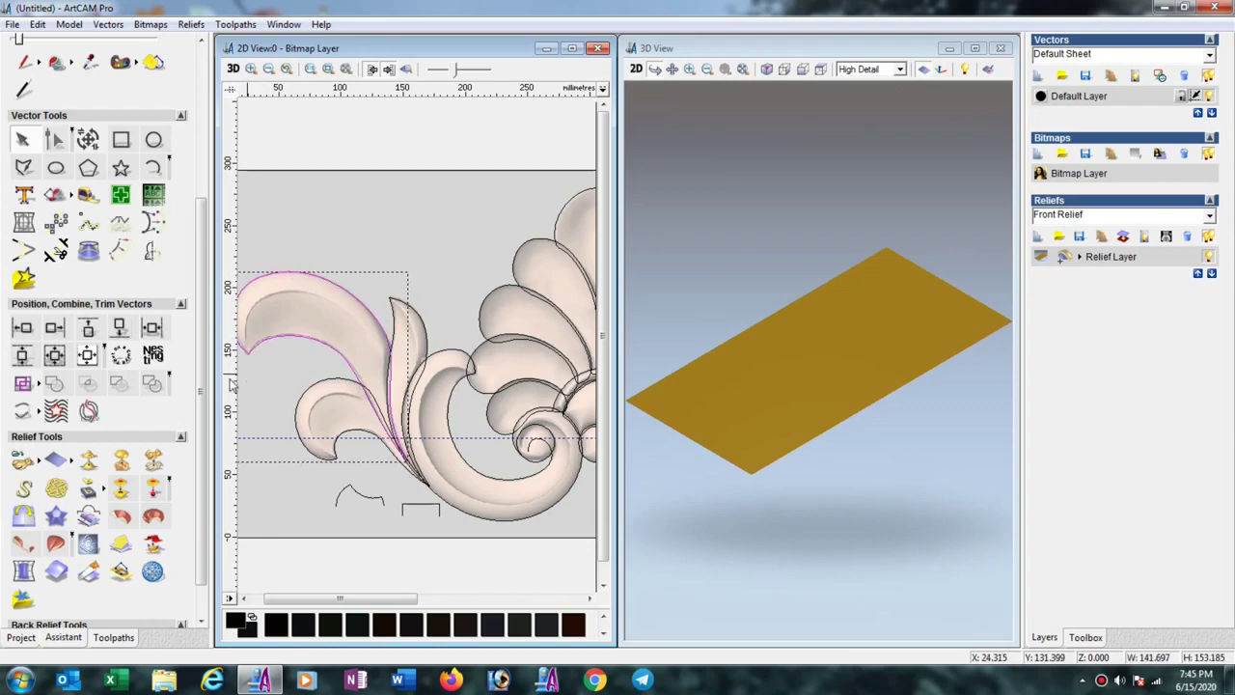
scroll(200, 395, "down", 2)
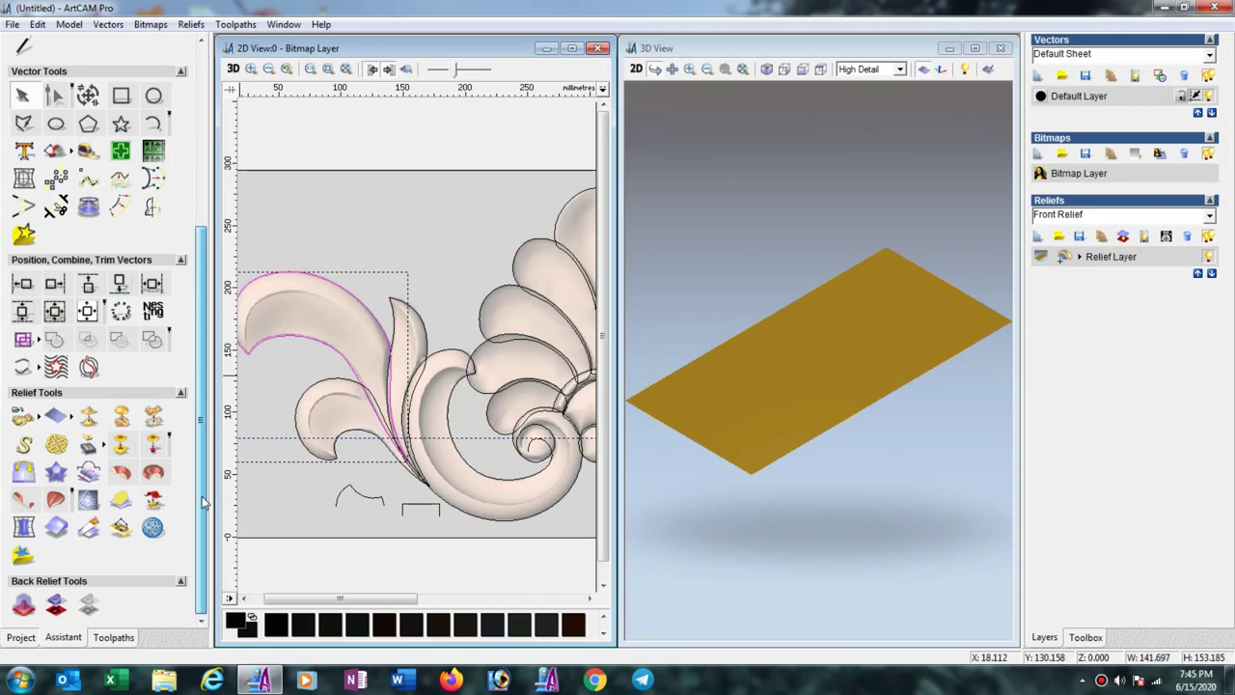
left_click(76, 485)
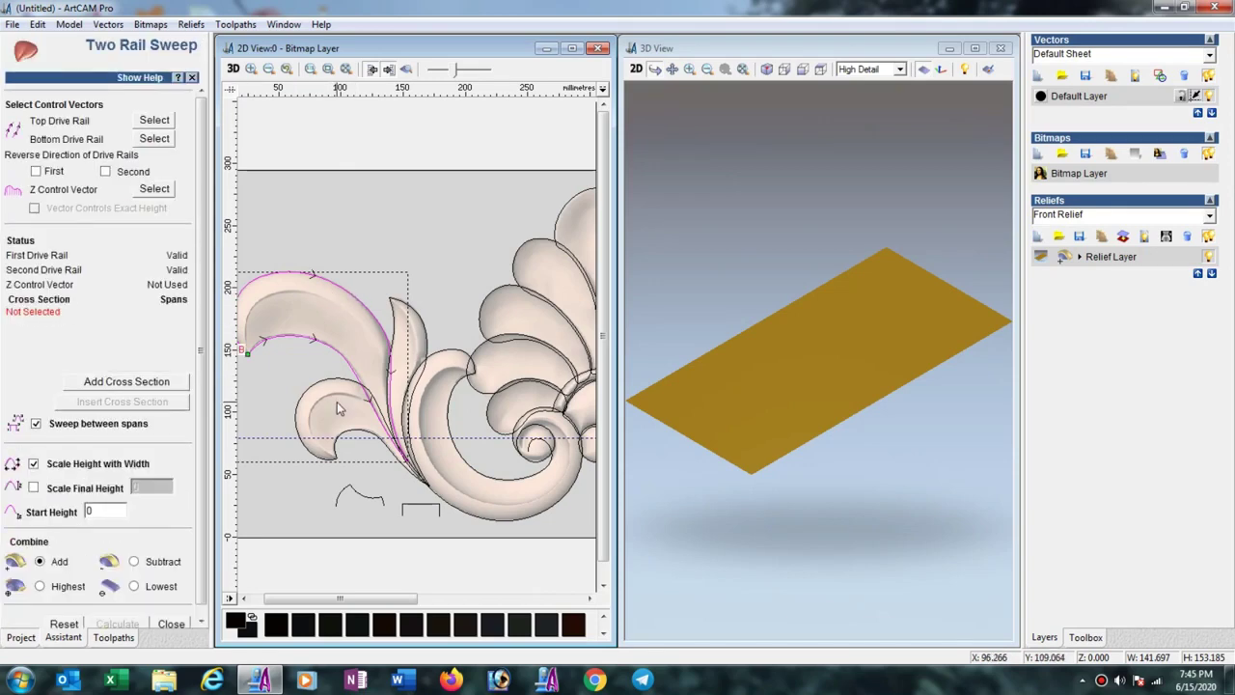
left_click(340, 495)
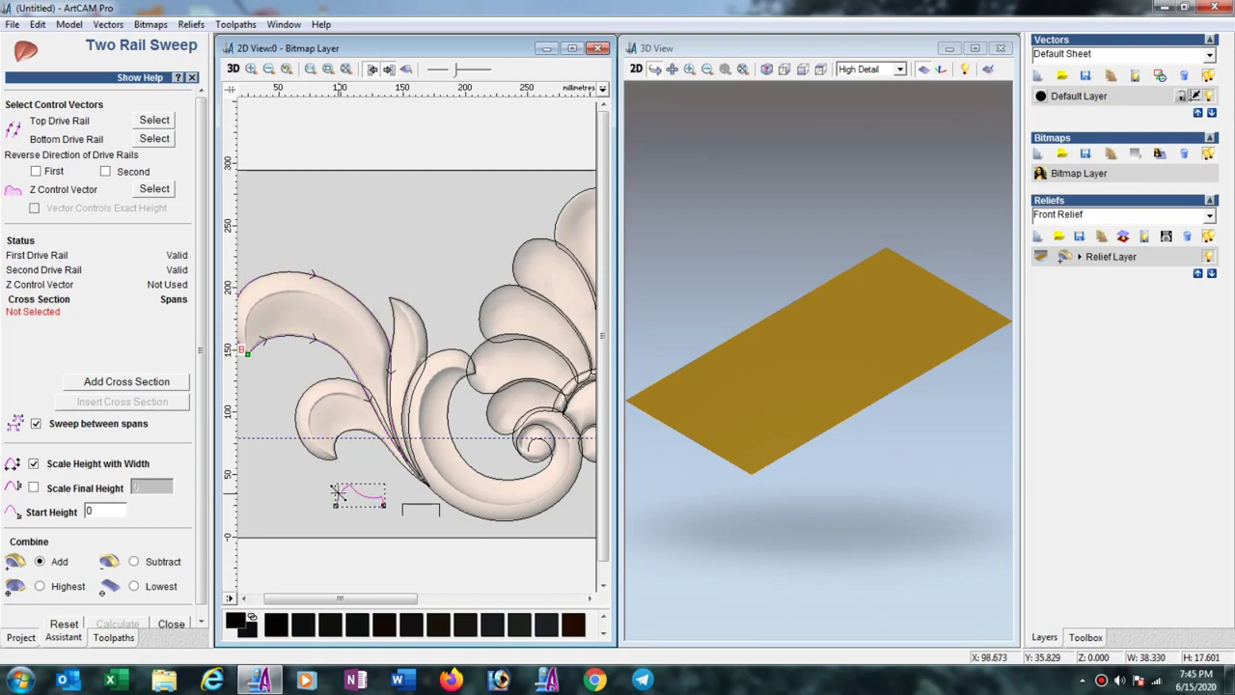
left_click(155, 384)
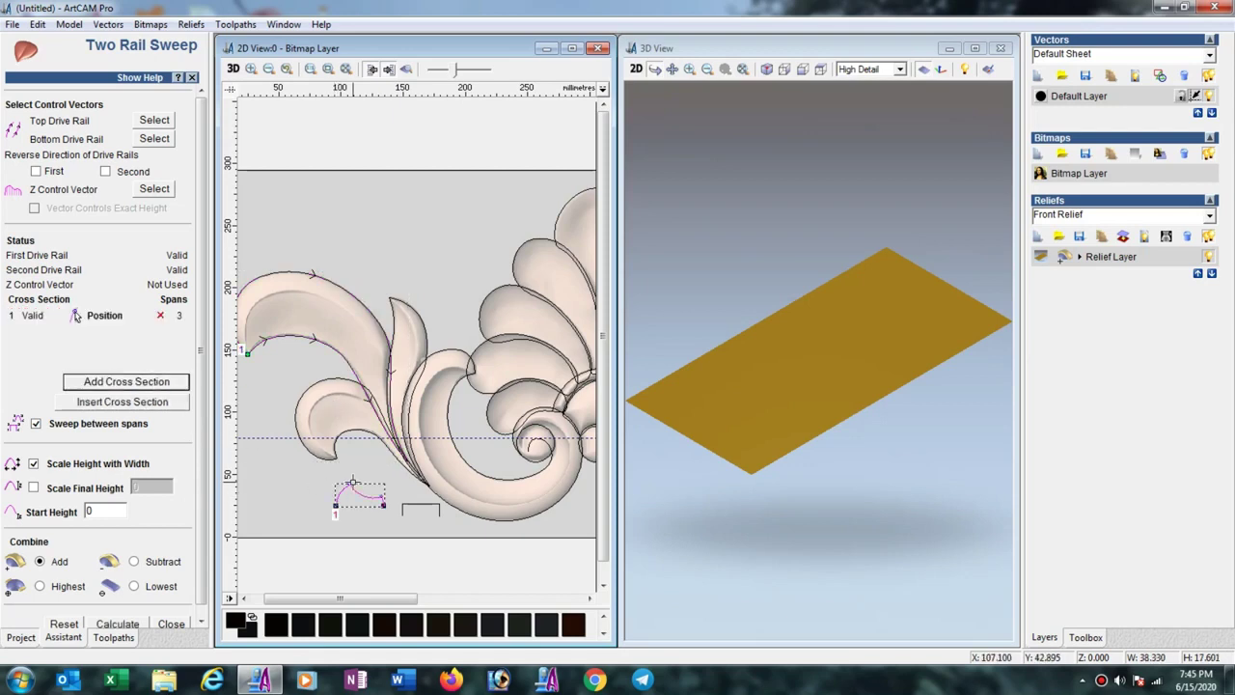
left_click(411, 511)
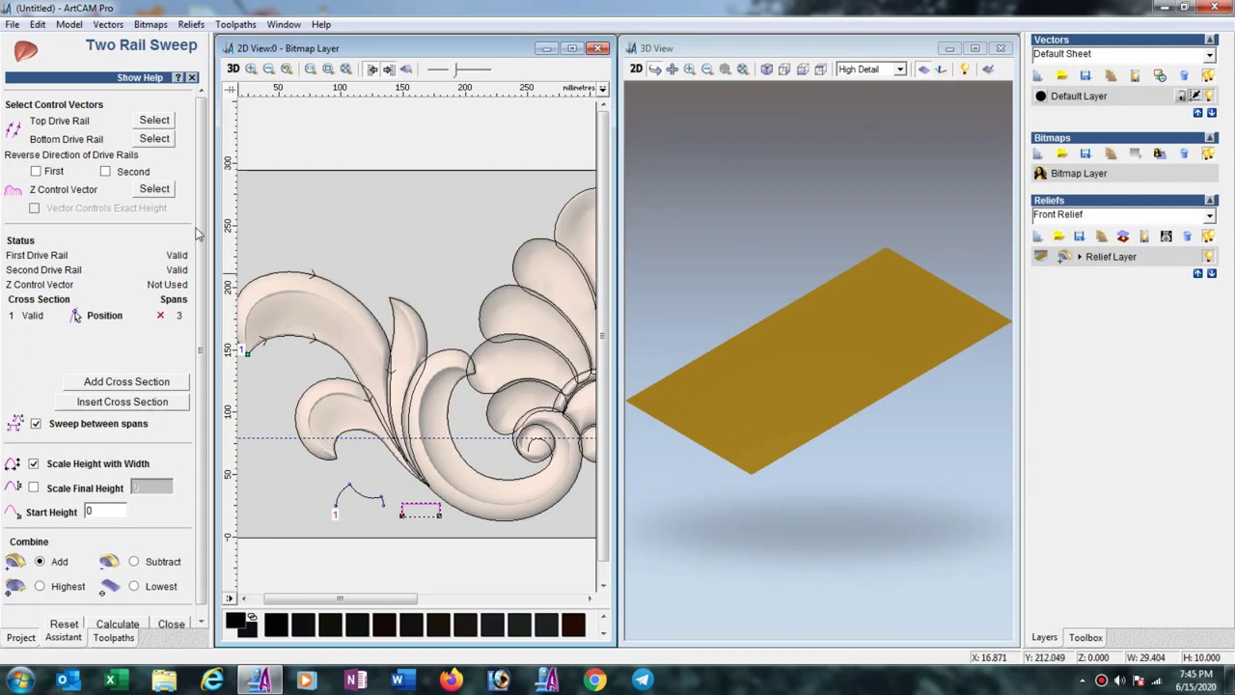
left_click(157, 190)
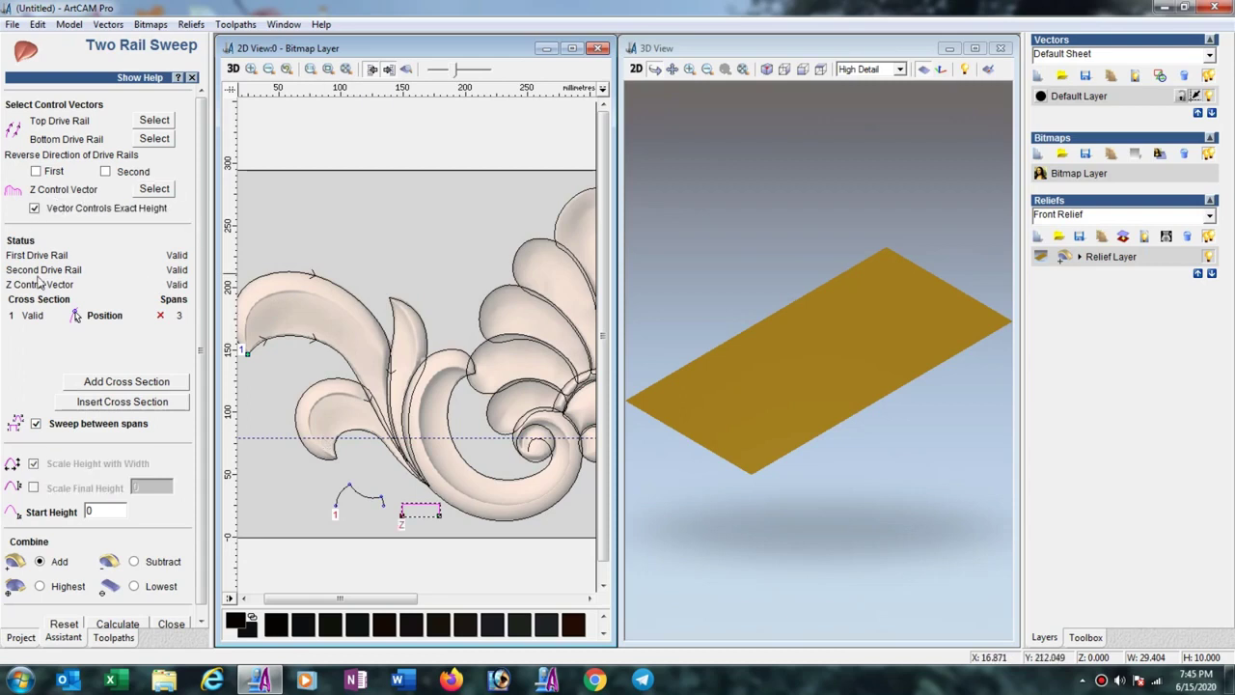
left_click(39, 588)
left_click(167, 625)
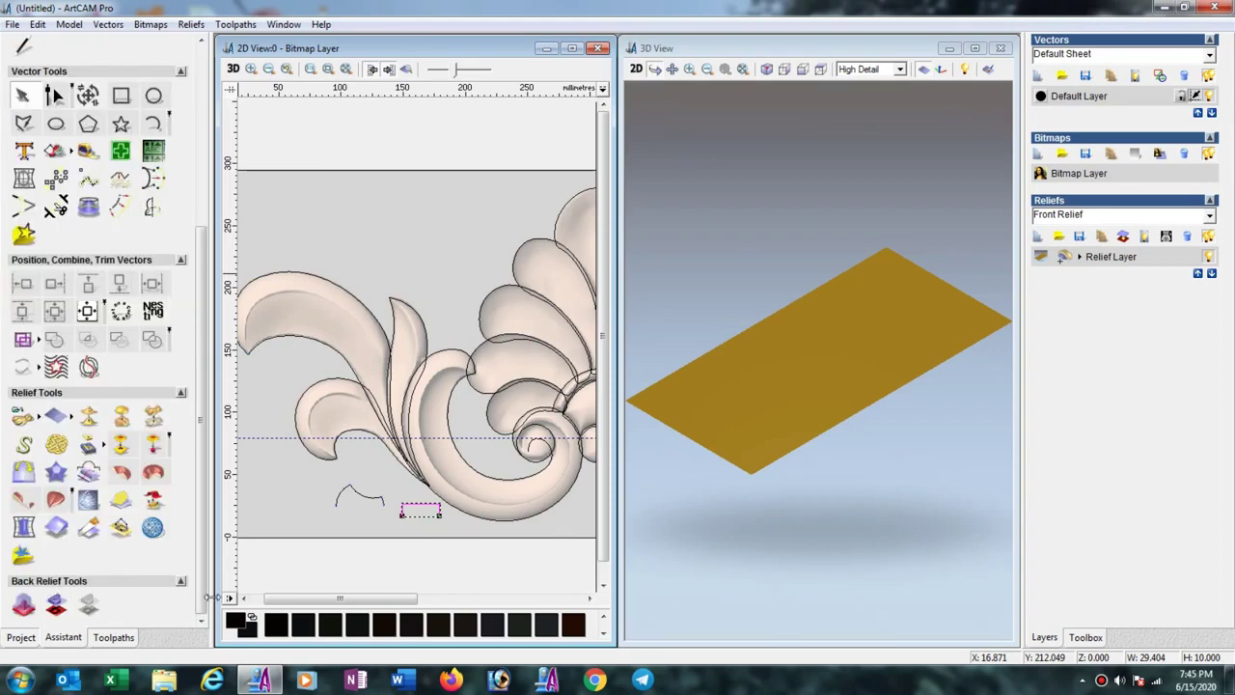
Delete the small rectangle curve beneath the left leaf, leaving only the arc profile
left_click(408, 545)
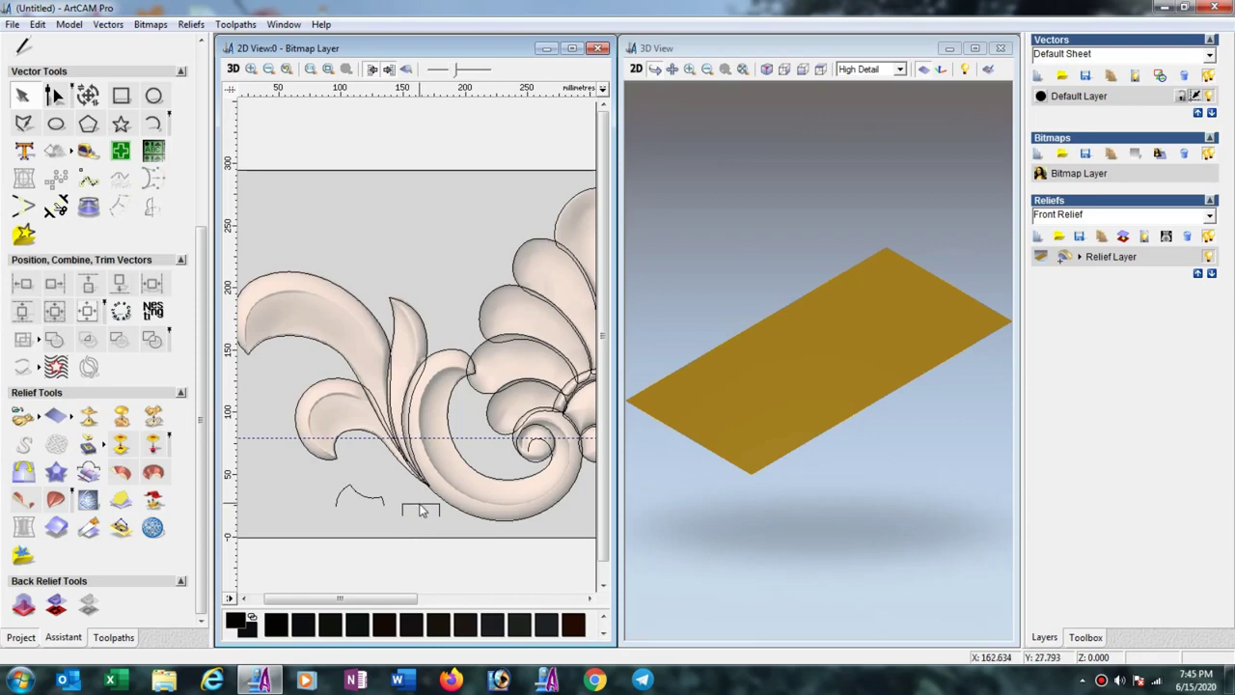
left_click(417, 504)
key("Delete")
Tile the 2D and 3D views side by side, zoom out and select the large left leaf outline
left_click(572, 48)
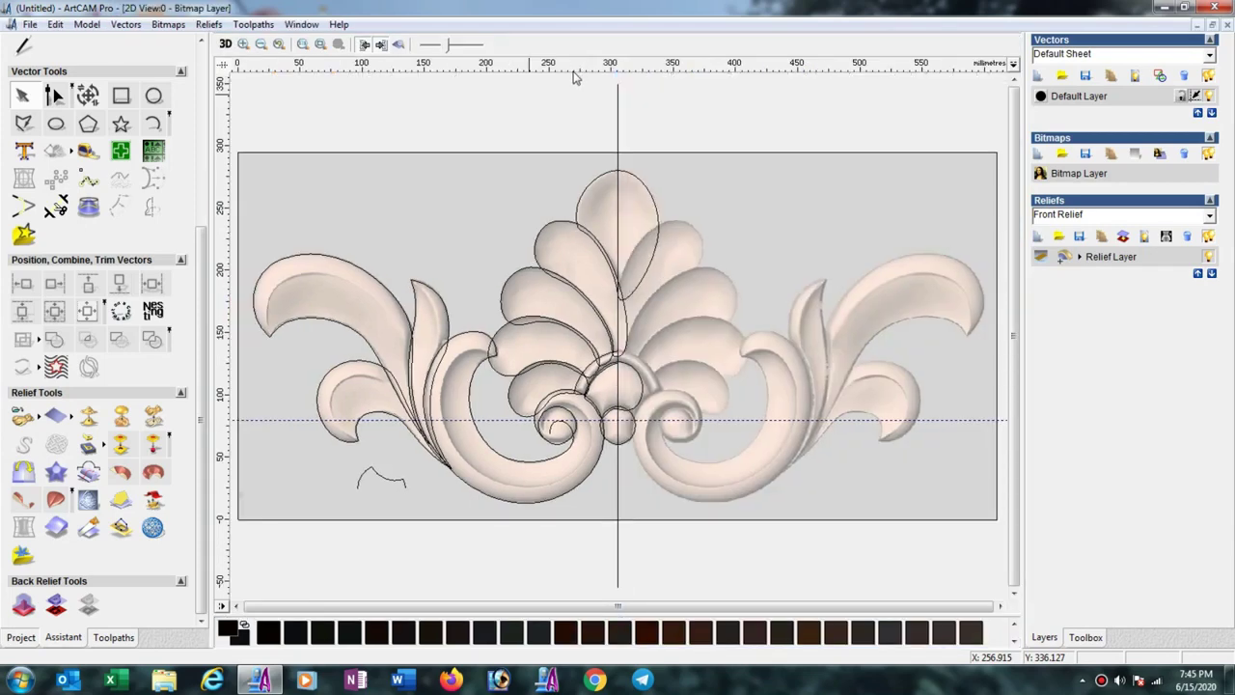
left_click(301, 24)
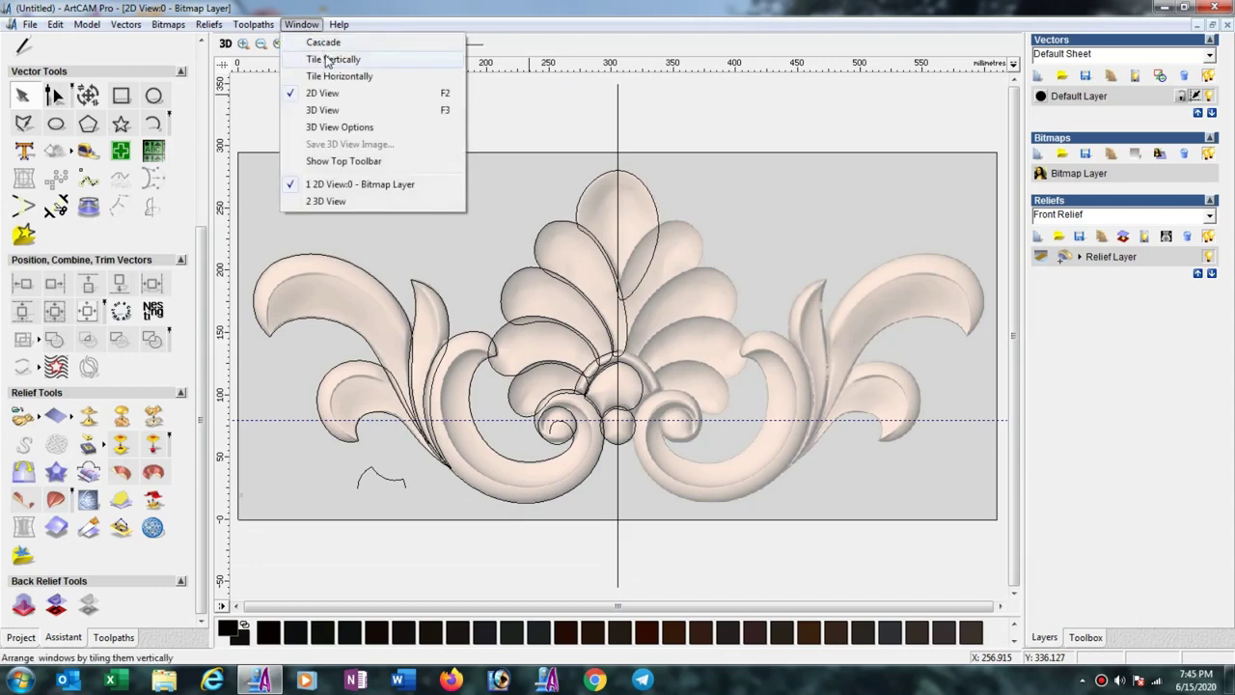
left_click(333, 60)
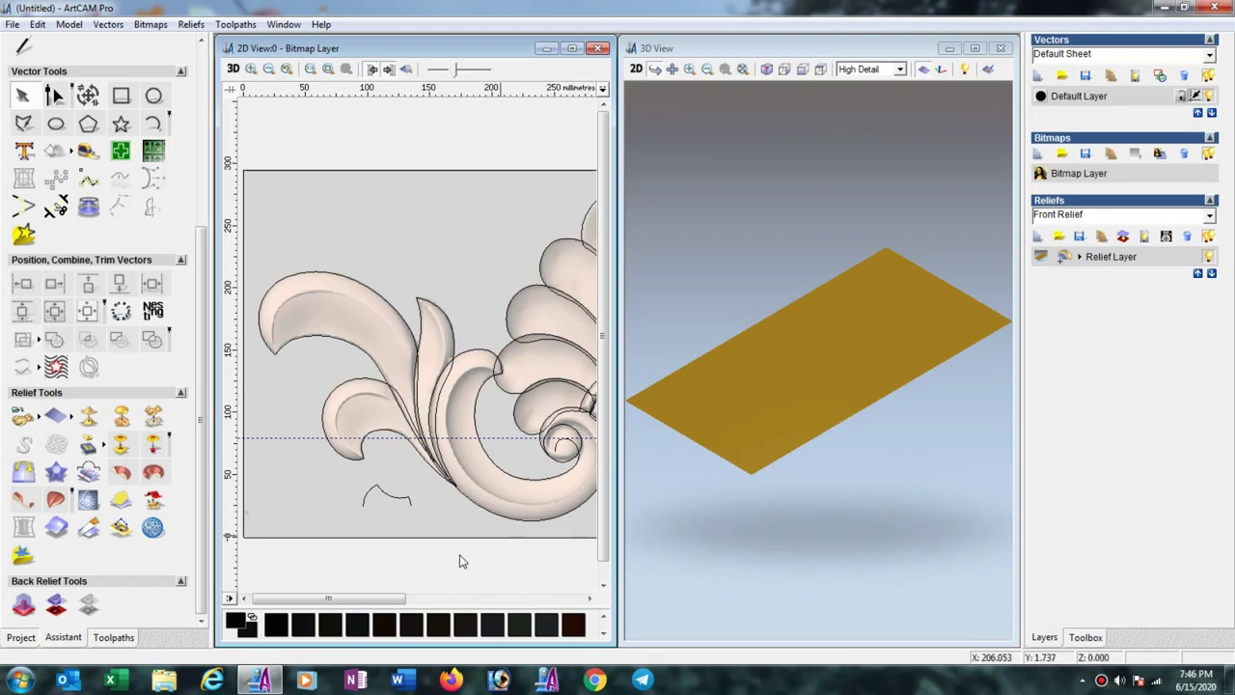
left_click_drag(348, 600, 364, 601)
scroll(390, 474, "down", 2)
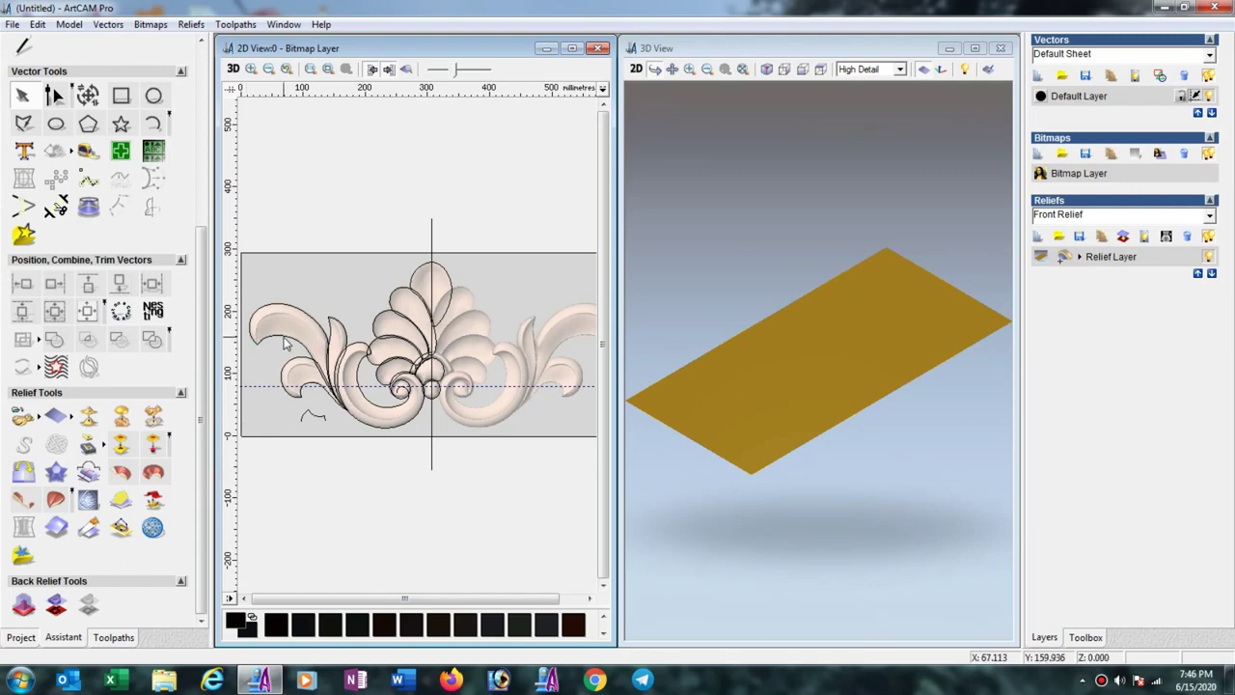
left_click(281, 309)
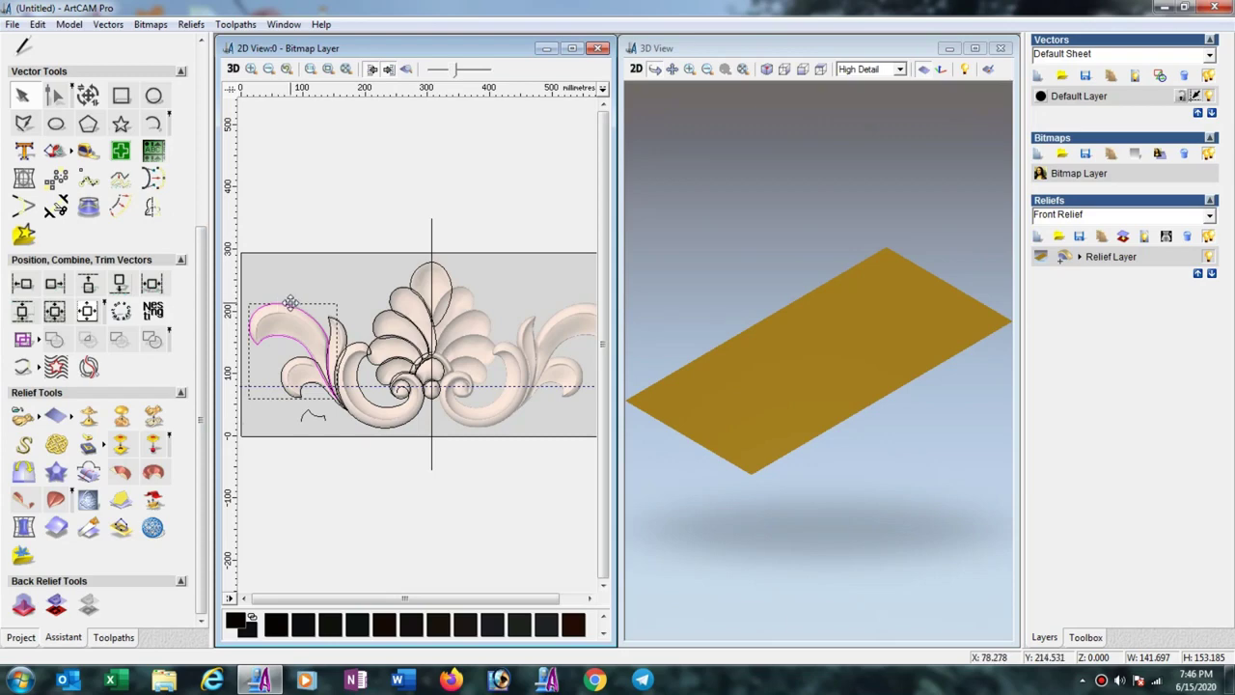
Two-rail sweep the arc cross section along the left leaf, scaled to final height 10
left_click(53, 499)
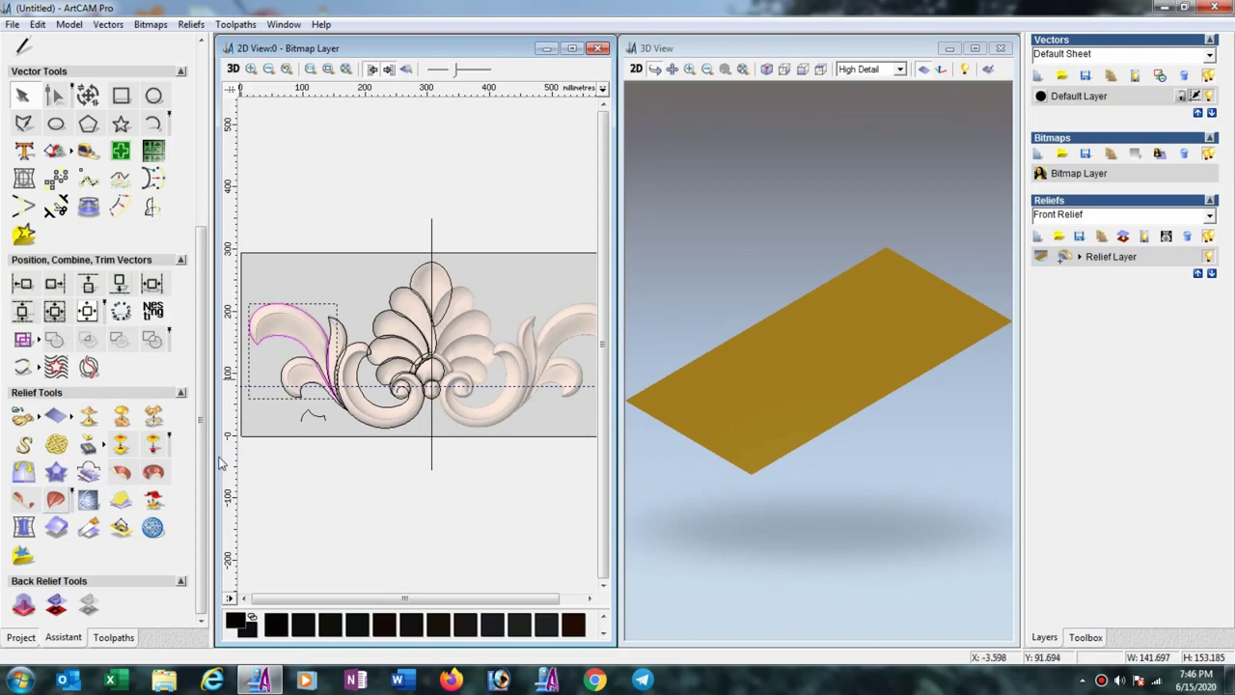
left_click(308, 419)
left_click(166, 383)
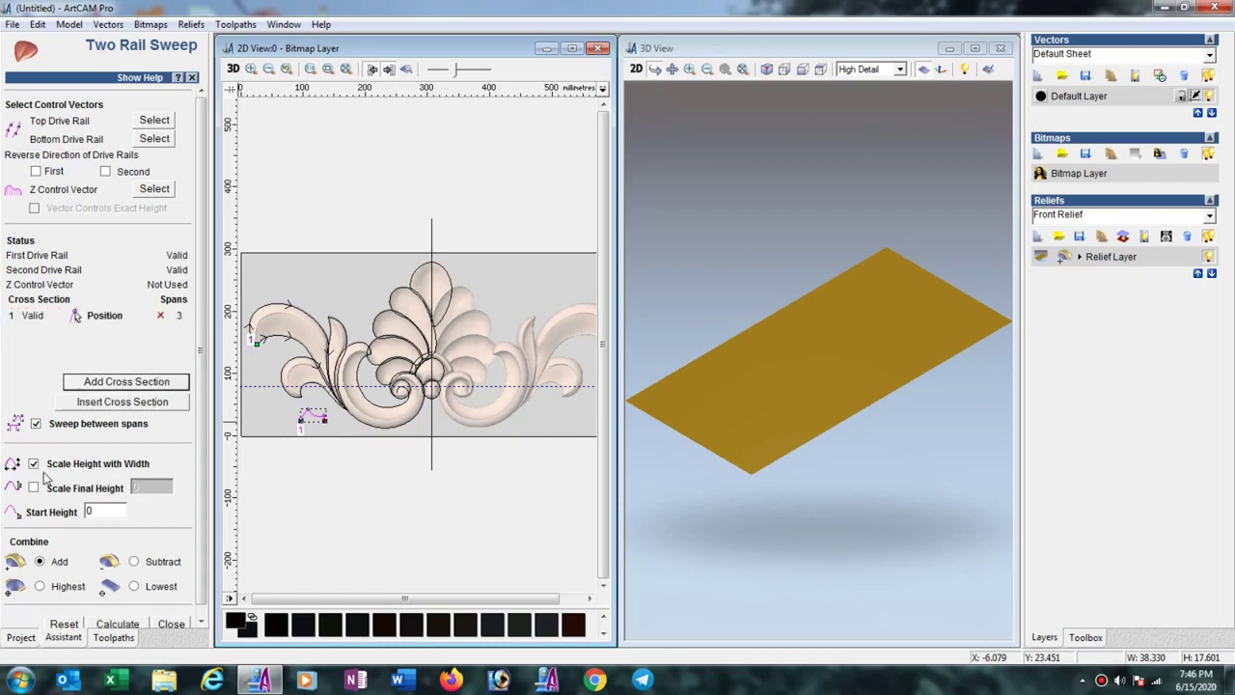
left_click(34, 488)
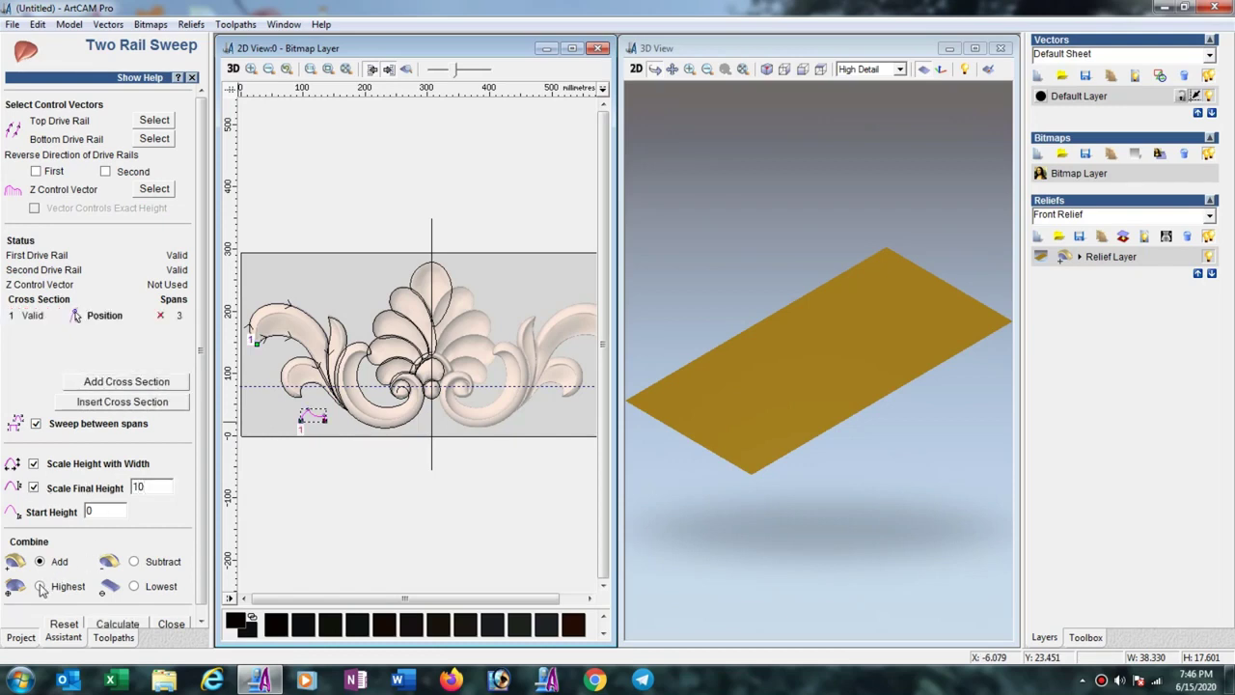
left_click(118, 624)
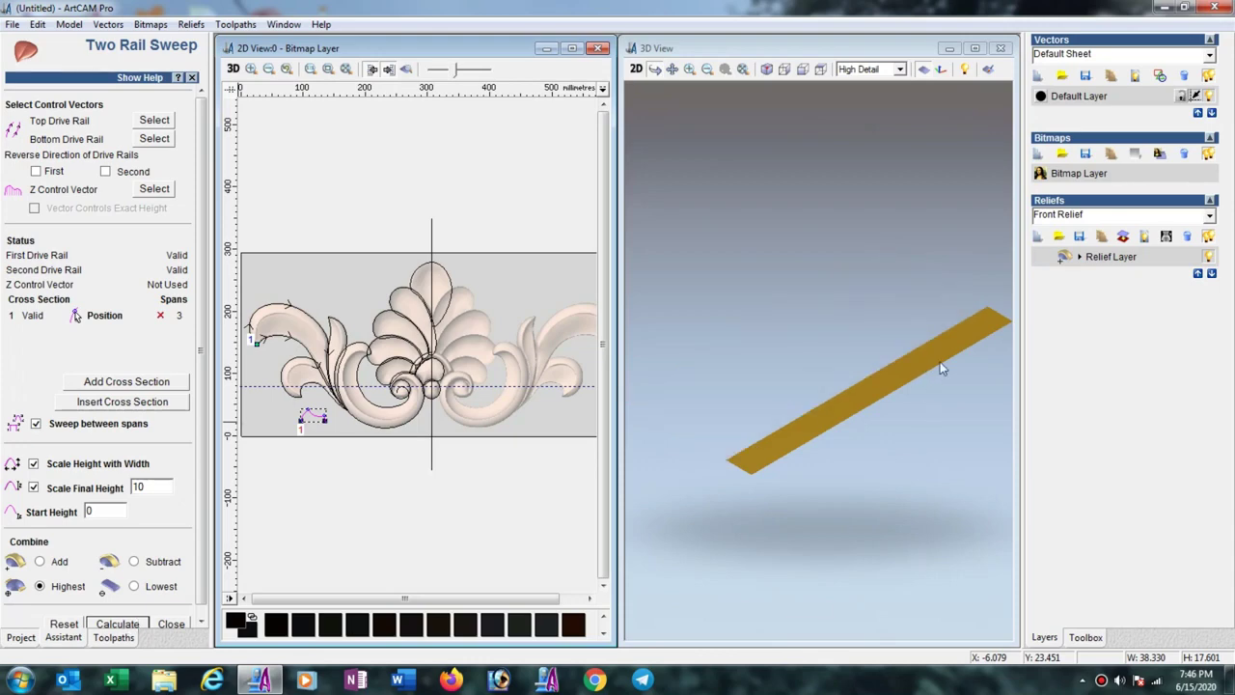
Orbit the 3D view to check the swept leaf, then select the smaller inner leaf outline
left_click_drag(940, 367, 932, 349)
left_click_drag(918, 419, 917, 321)
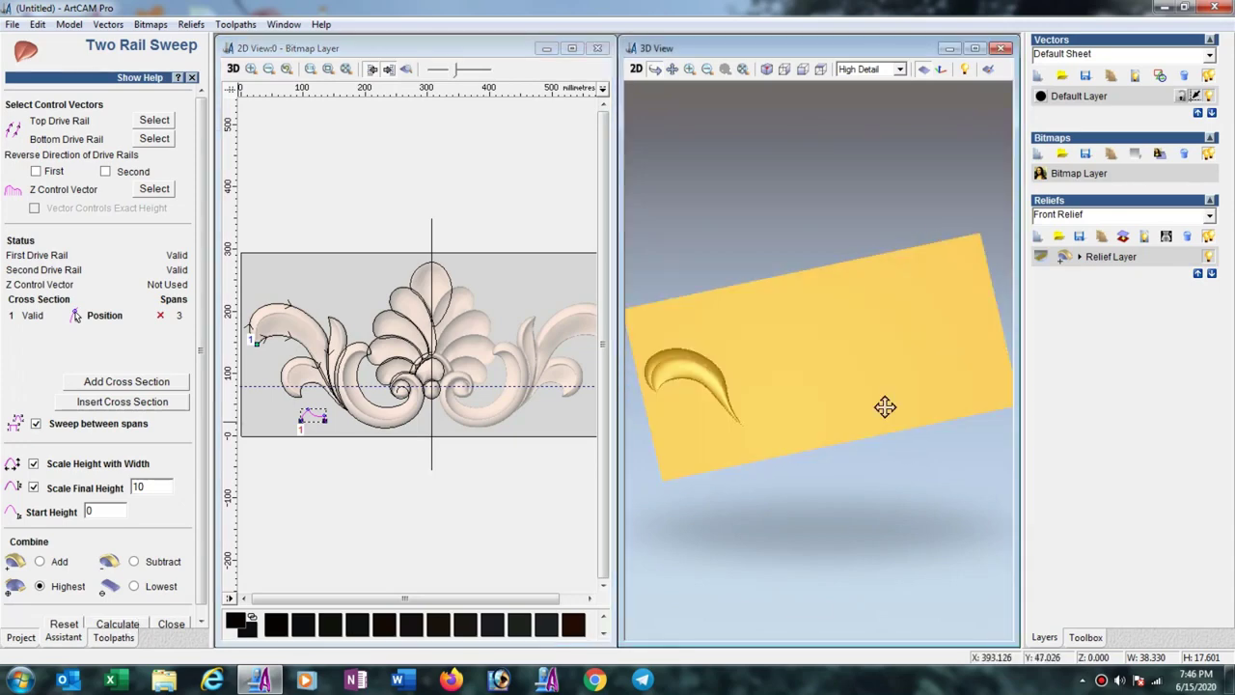
left_click_drag(885, 407, 833, 322)
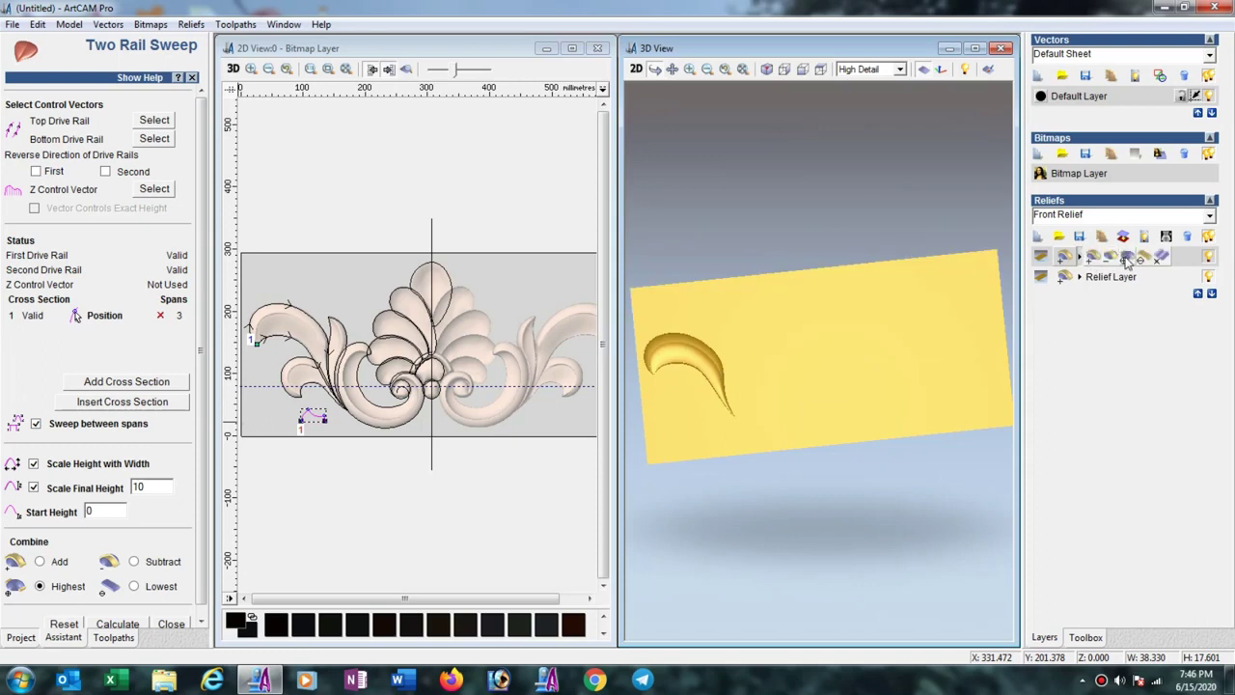
left_click(288, 375)
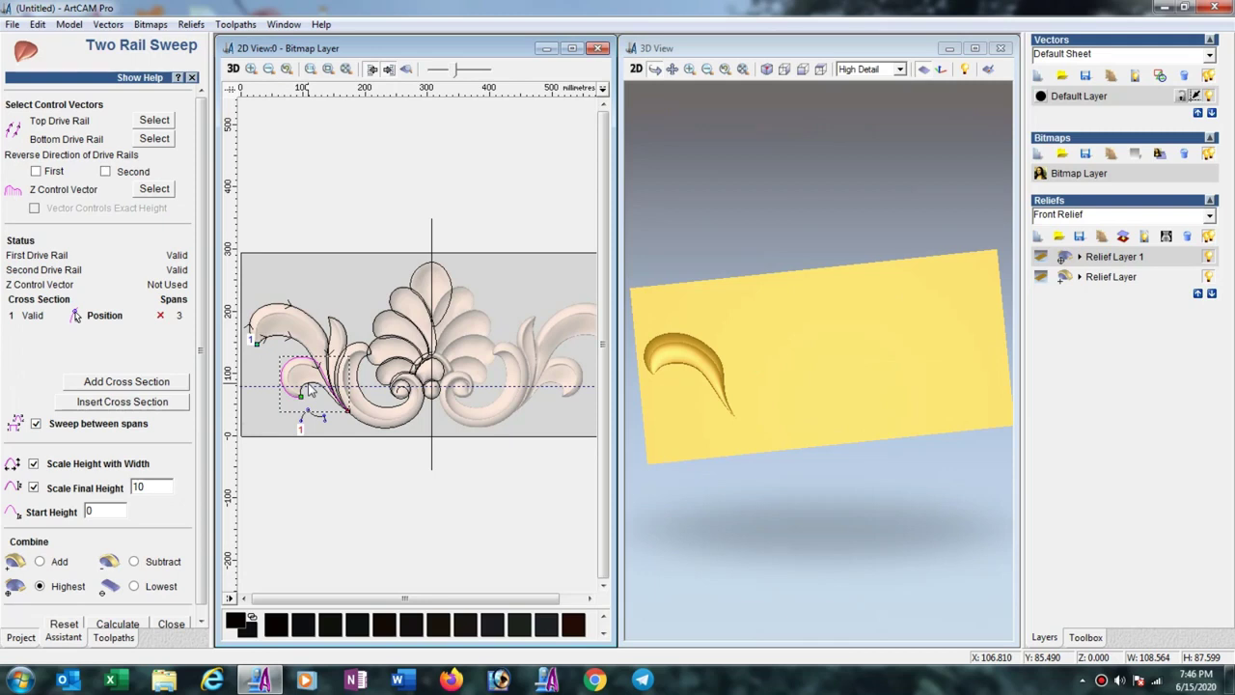
Sweep the smaller inner leaf outline as drive rails into a raised form
left_click(309, 389)
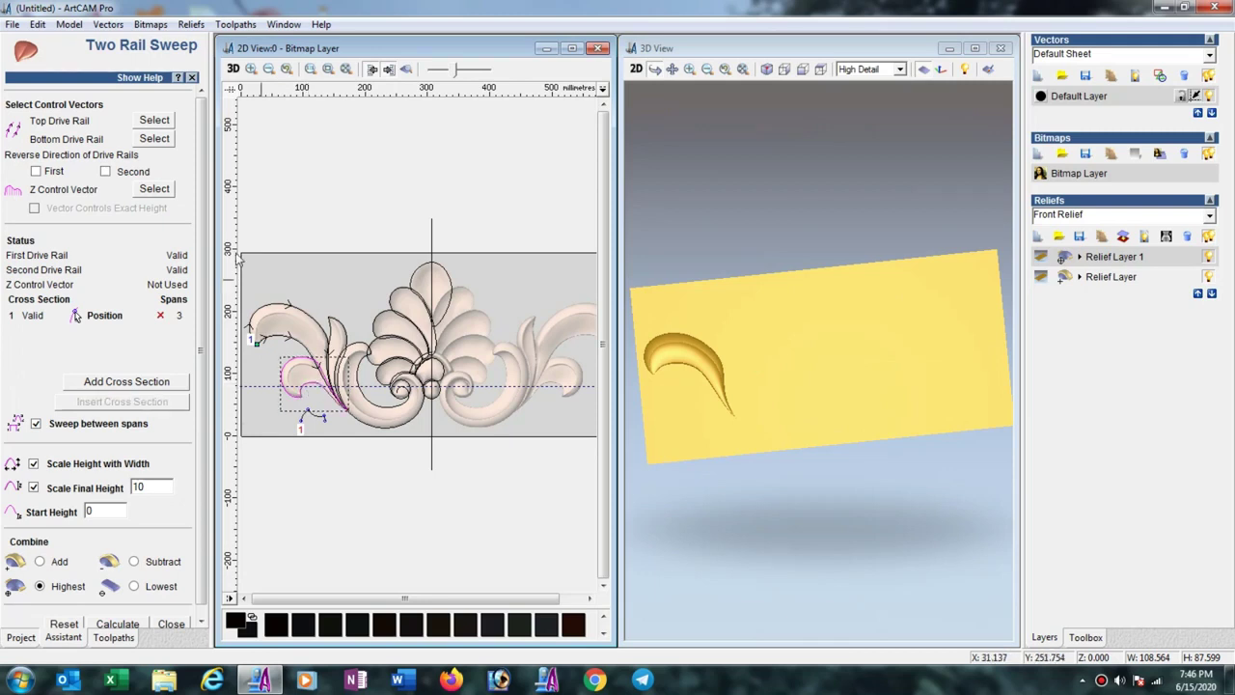
left_click(155, 121)
left_click(114, 625)
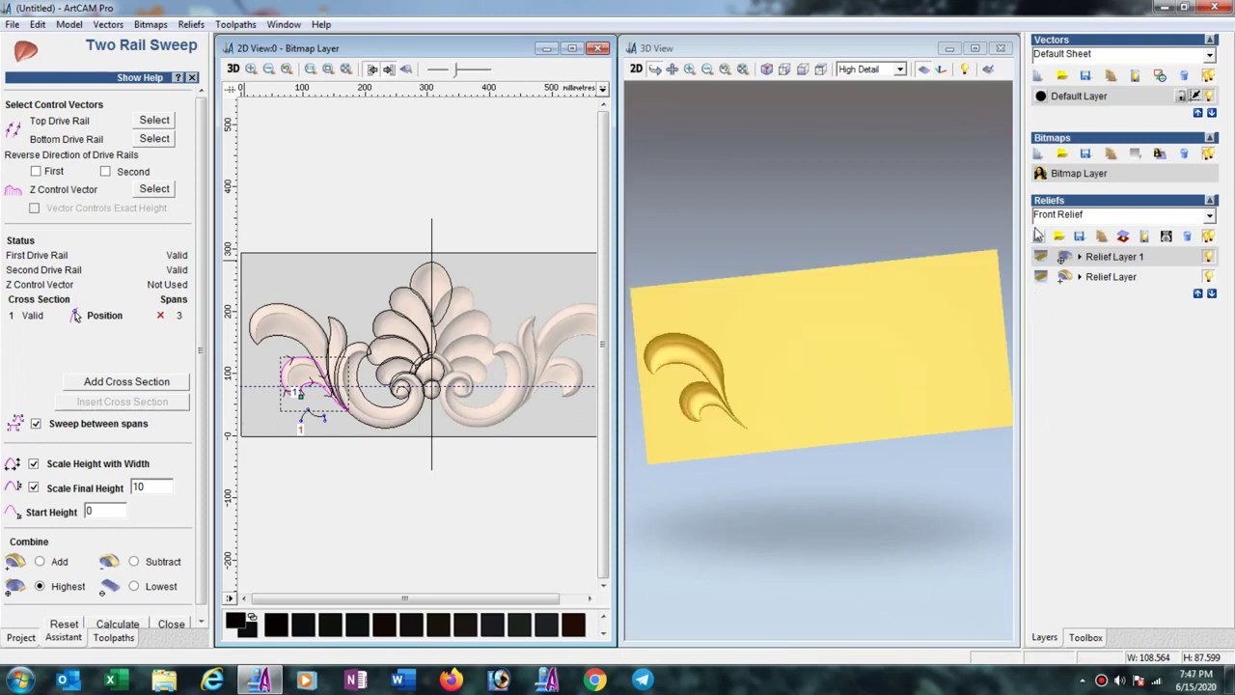
On a new relief layer, sweep the upper-left leaf edge as the top rail into a lobe
left_click(1039, 237)
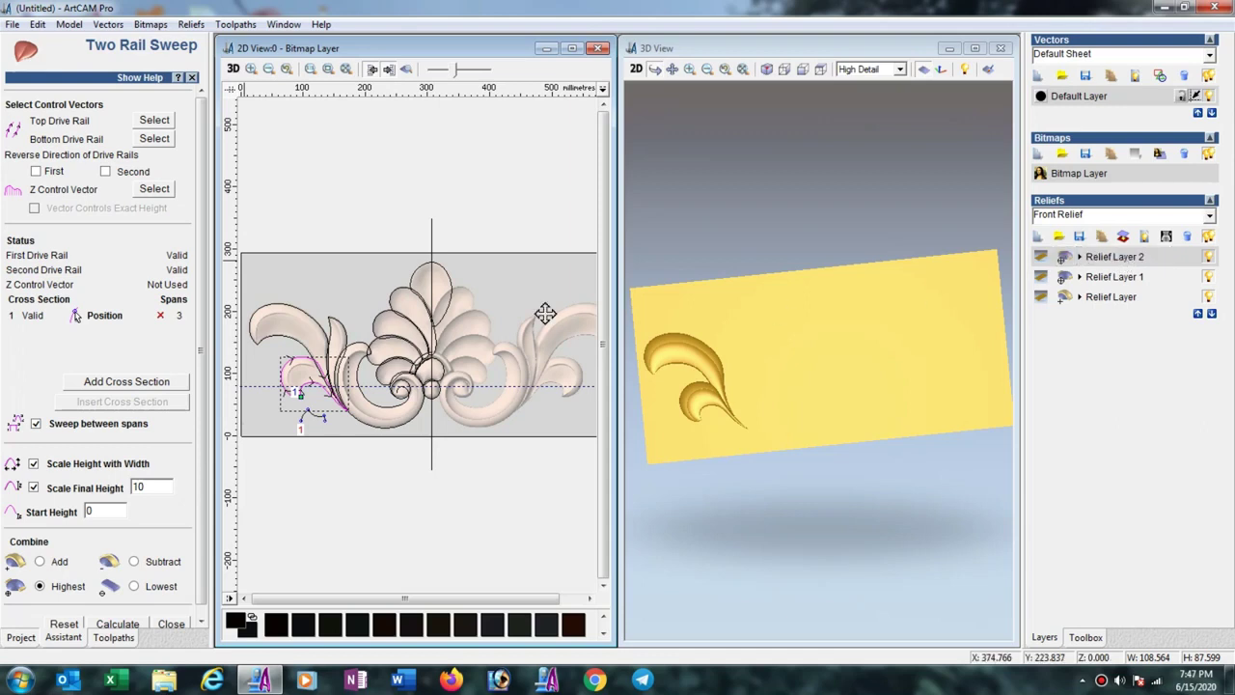
left_click(344, 337)
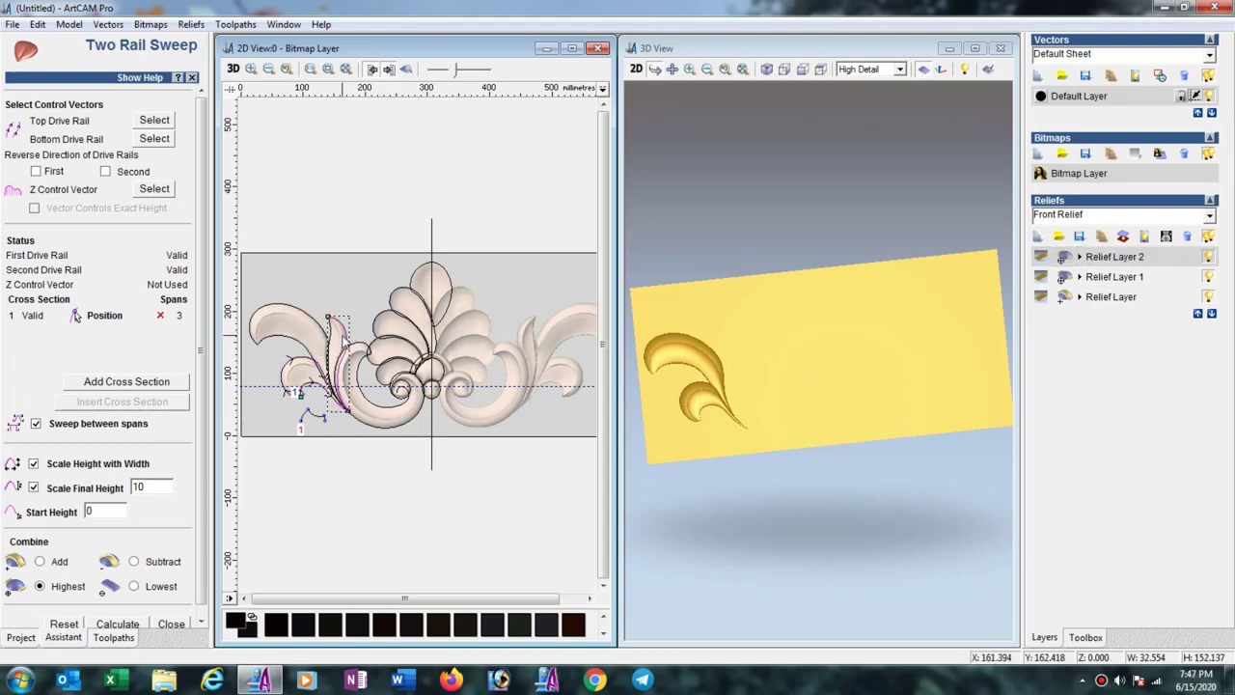
left_click(338, 341)
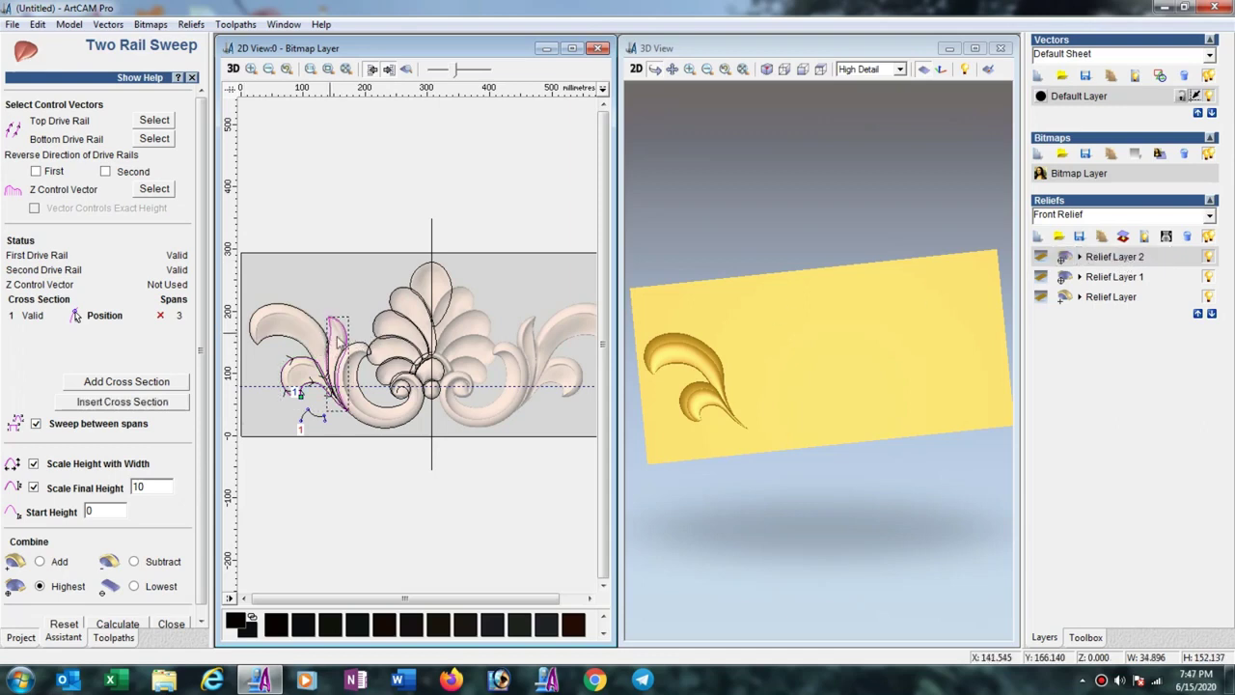
left_click(164, 122)
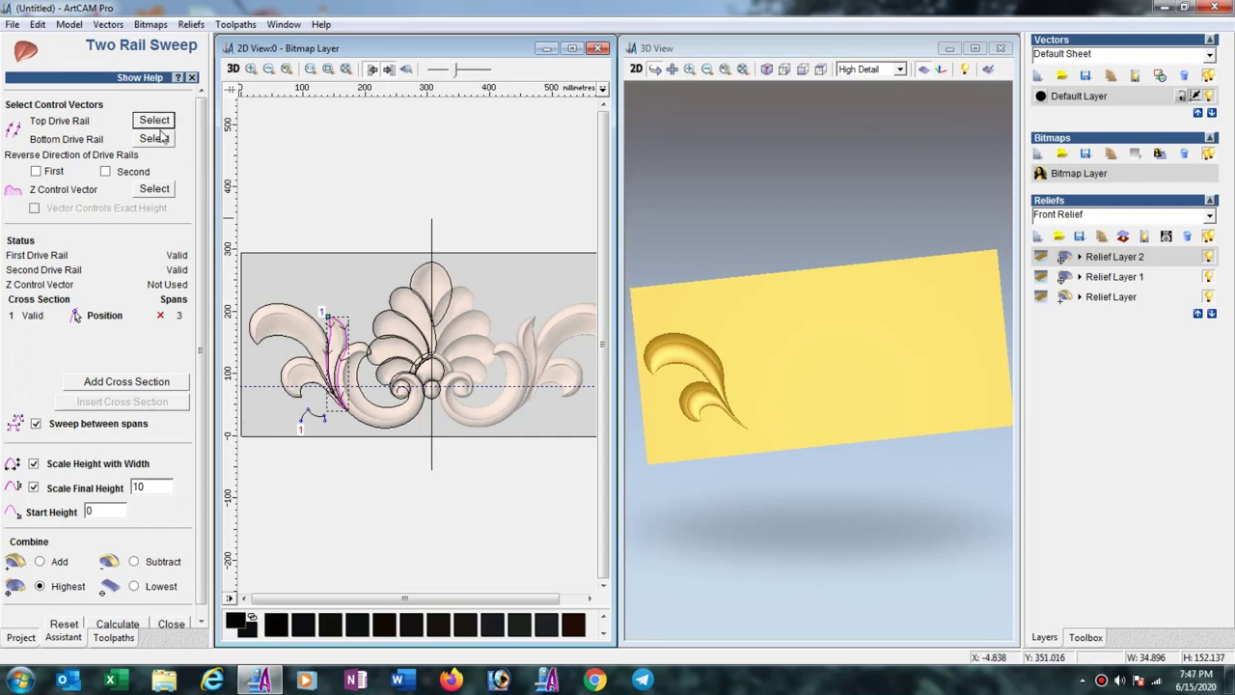
left_click(119, 625)
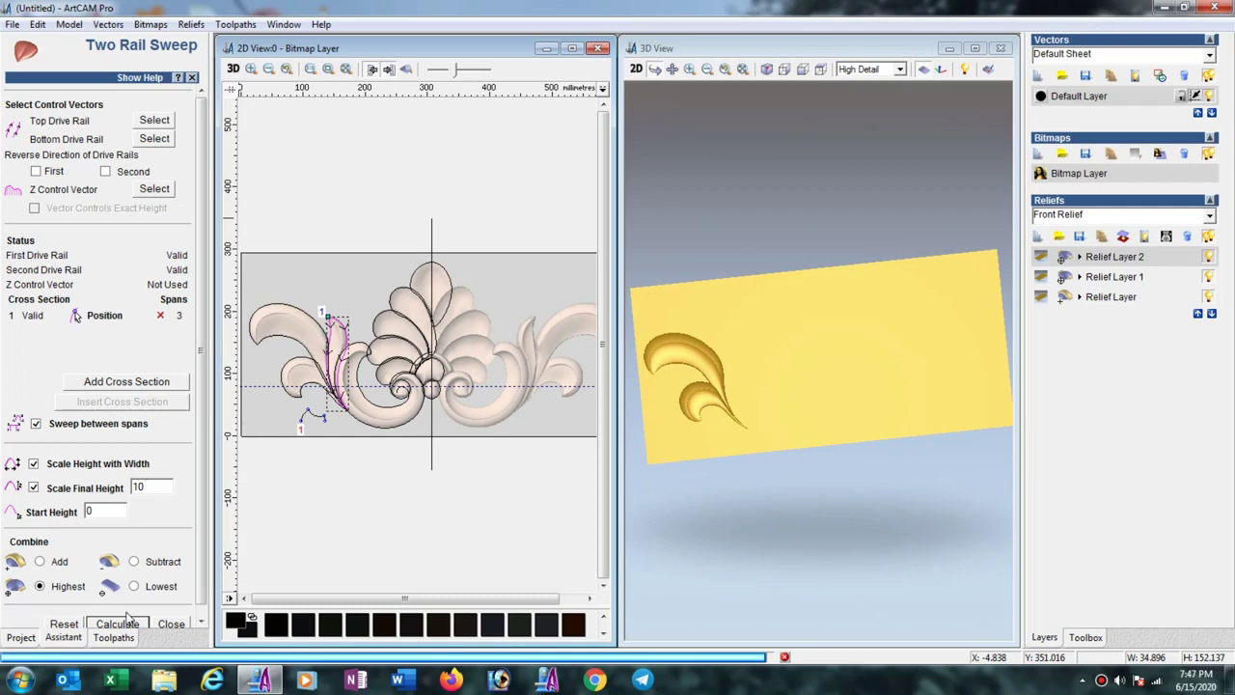
On new Relief Layer 3, sweep the spiral as top drive rail into a curling scroll
left_click(1036, 238)
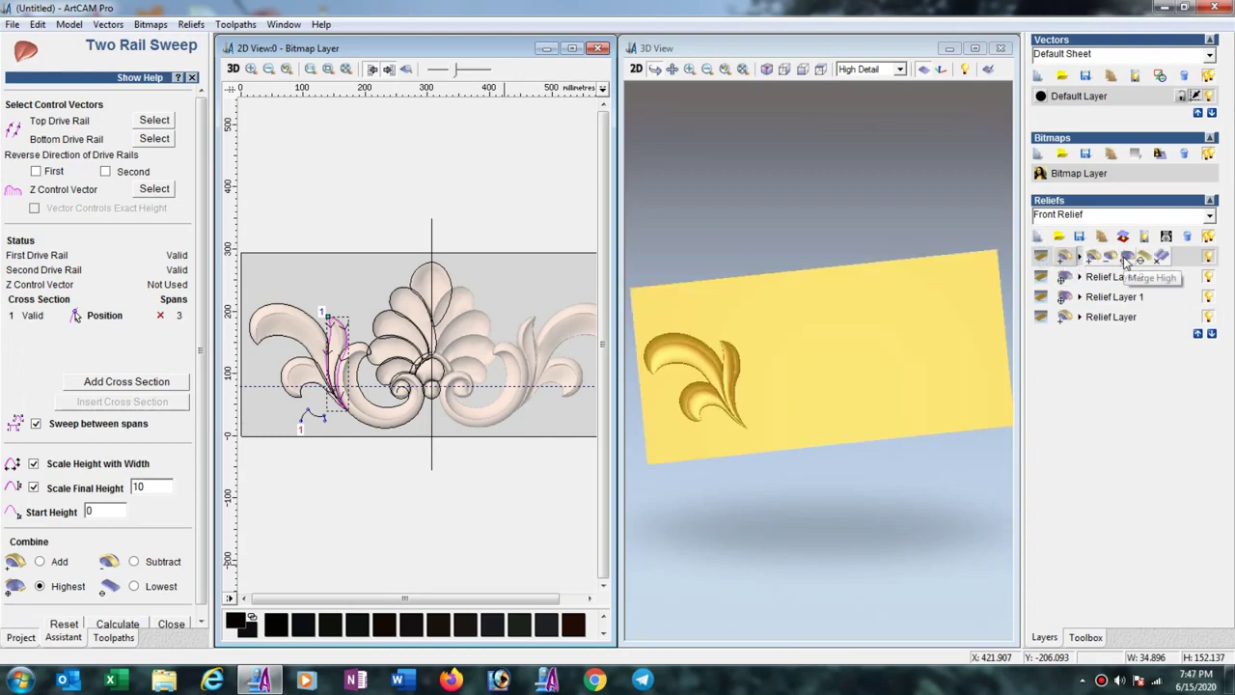
left_click(370, 425)
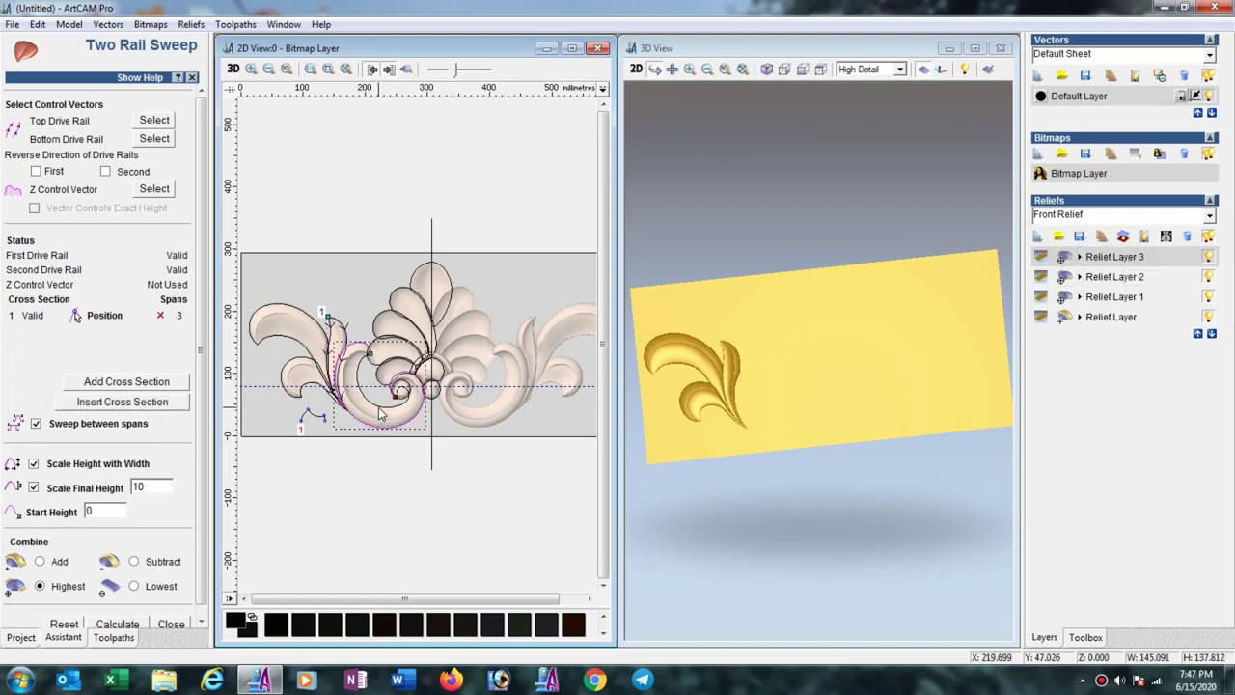
left_click(382, 415)
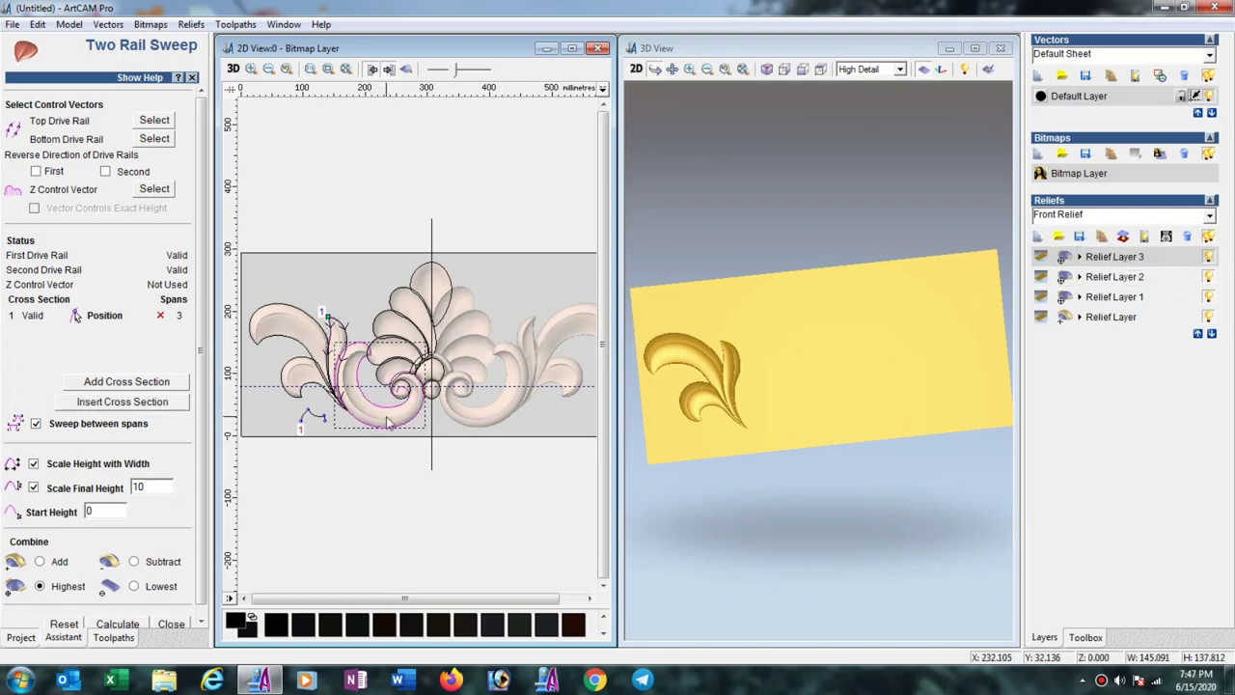
left_click(167, 124)
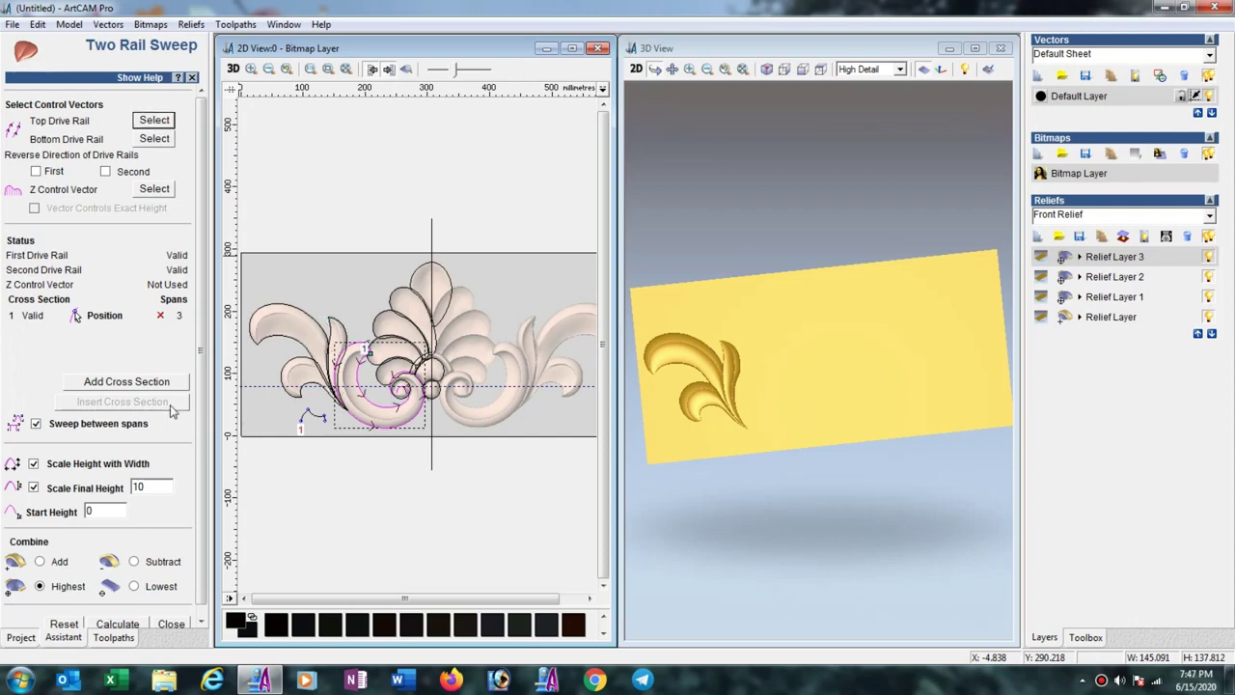
left_click(133, 625)
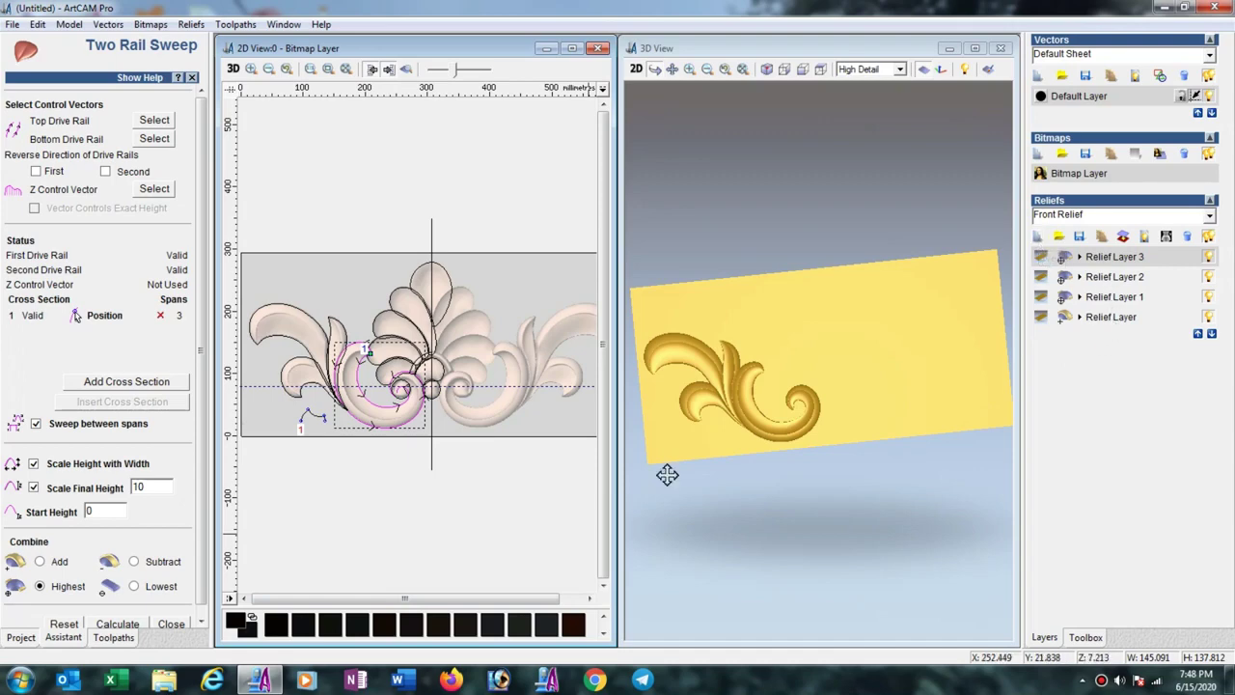
Mirror merge the bottom layer and Relief Layer 1 left over right
left_click(170, 624)
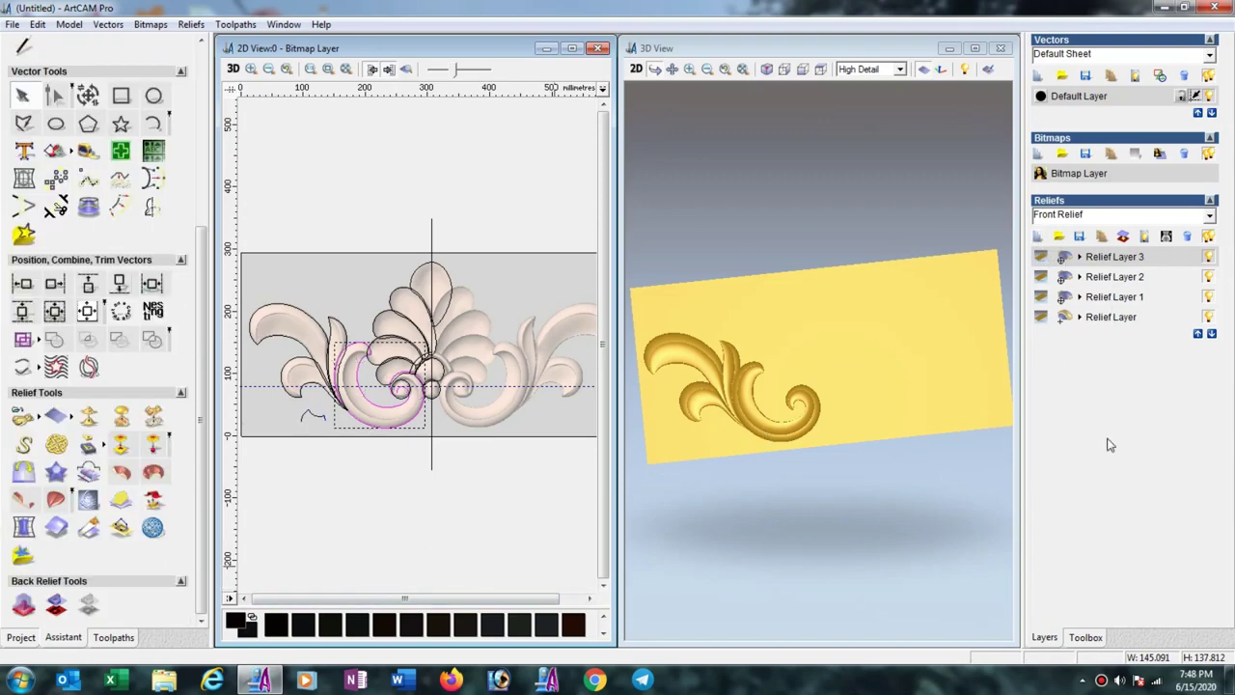
left_click(1115, 317)
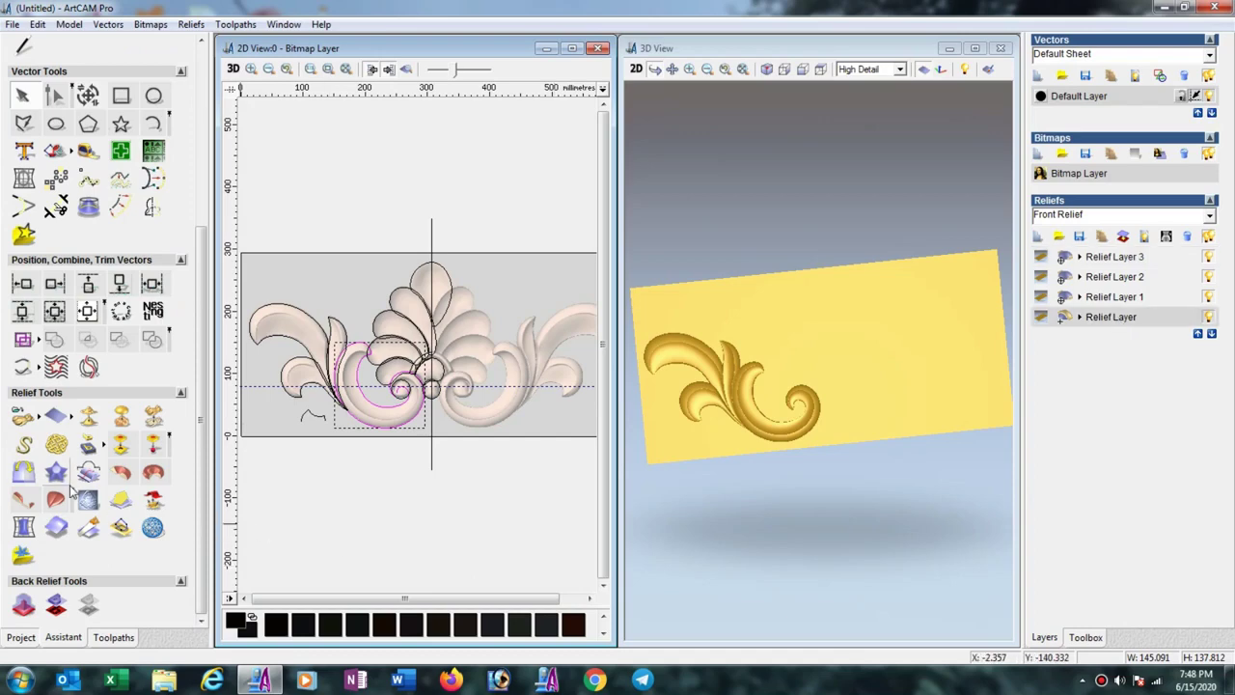
left_click(23, 472)
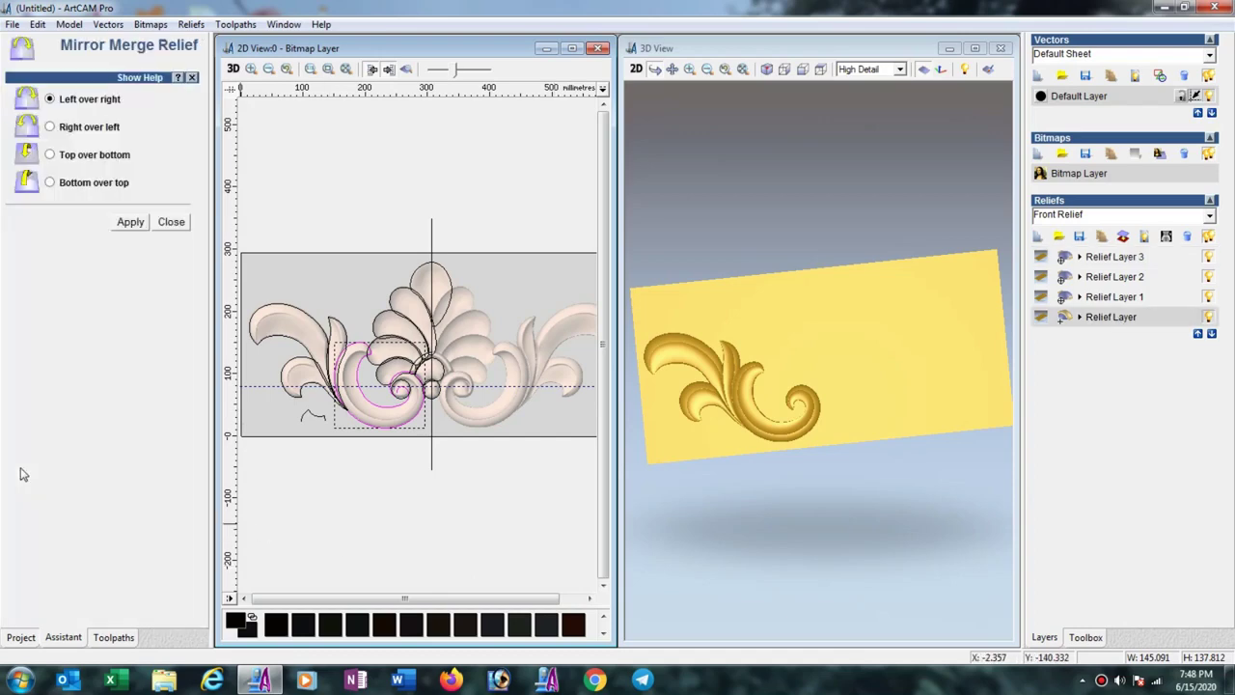
left_click(127, 225)
left_click(1128, 300)
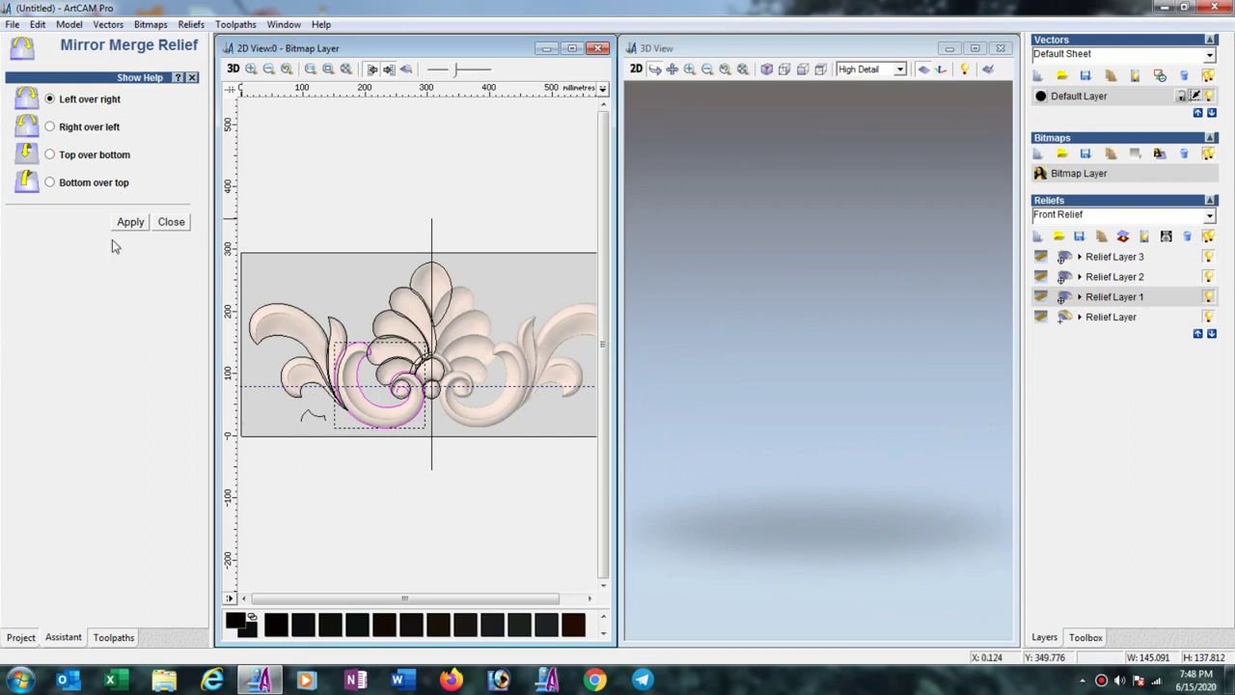
left_click(133, 223)
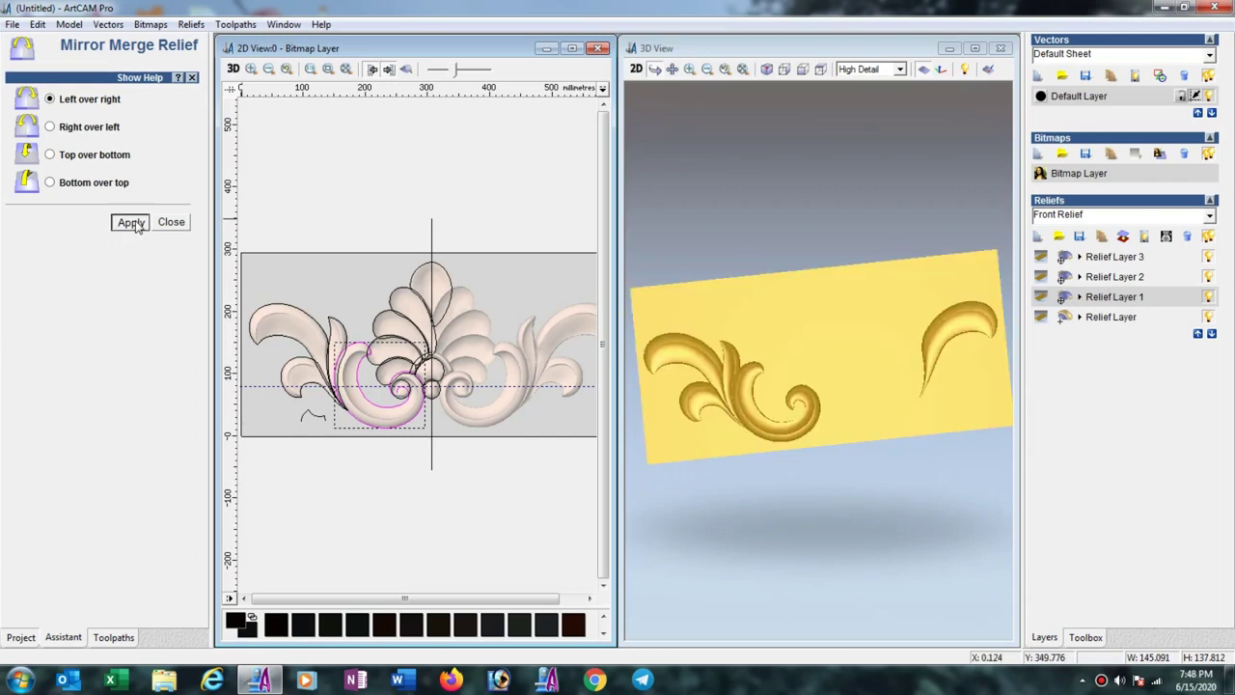
Mirror merge Relief Layers 2 and 3 left over right, then close Mirror Merge
left_click(1114, 279)
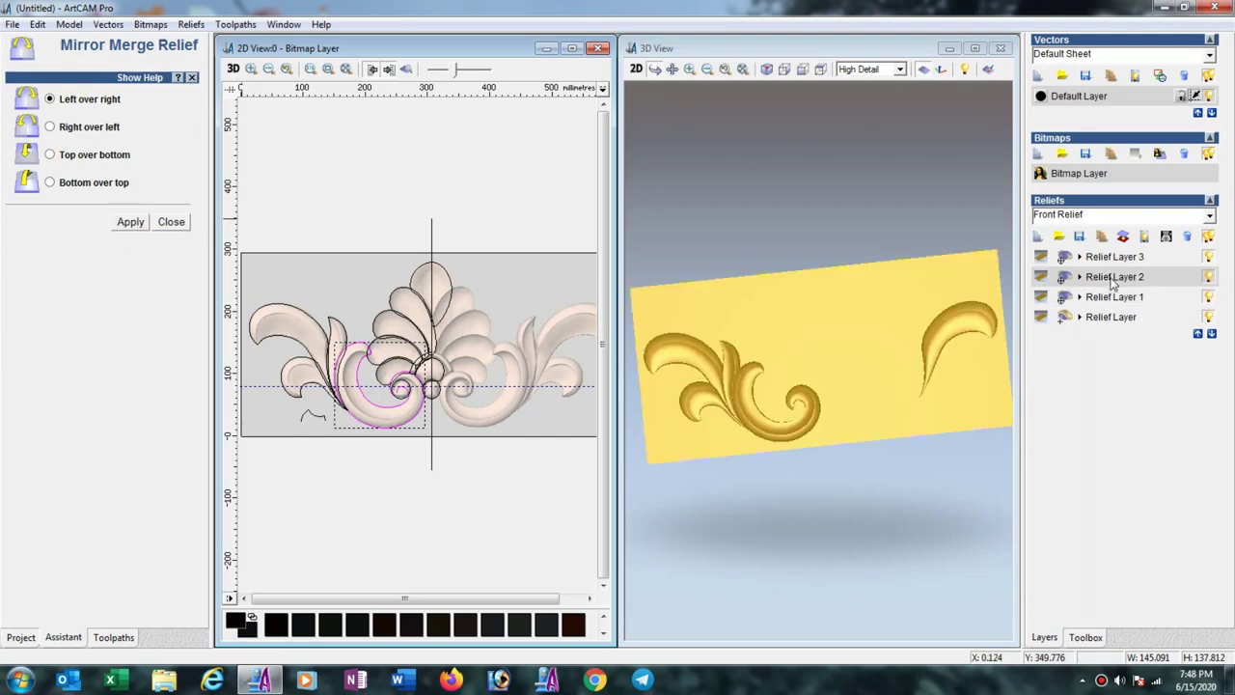
left_click(135, 232)
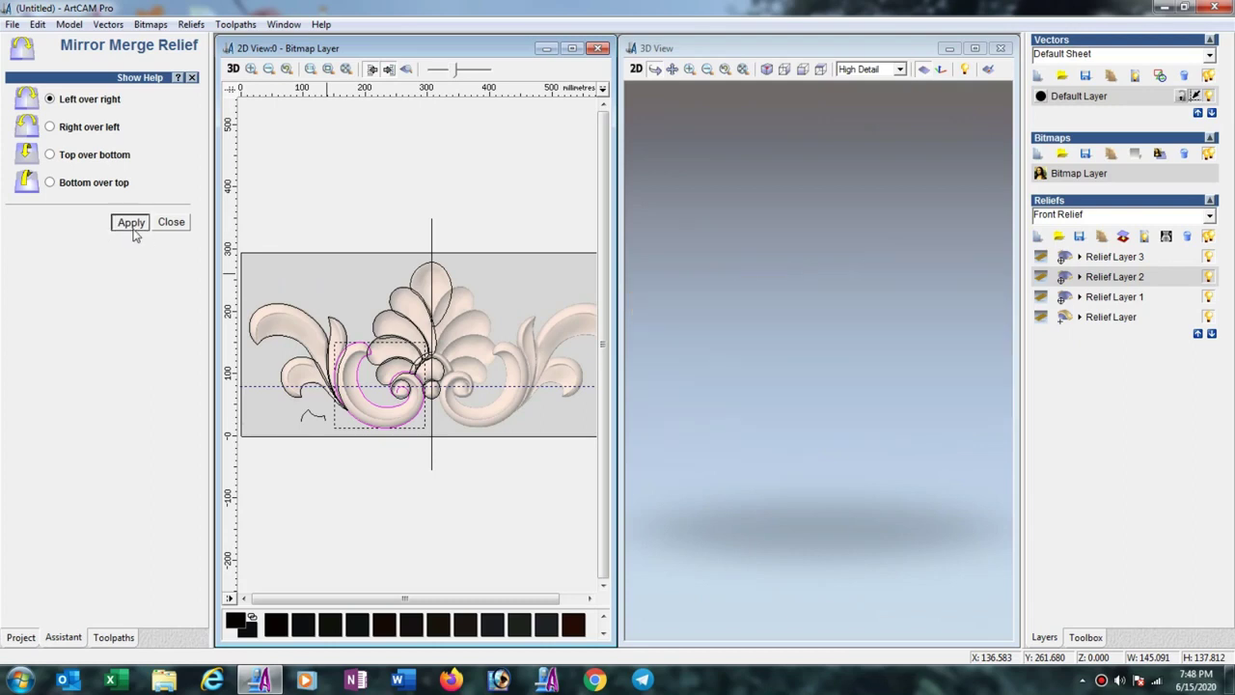
left_click(1124, 258)
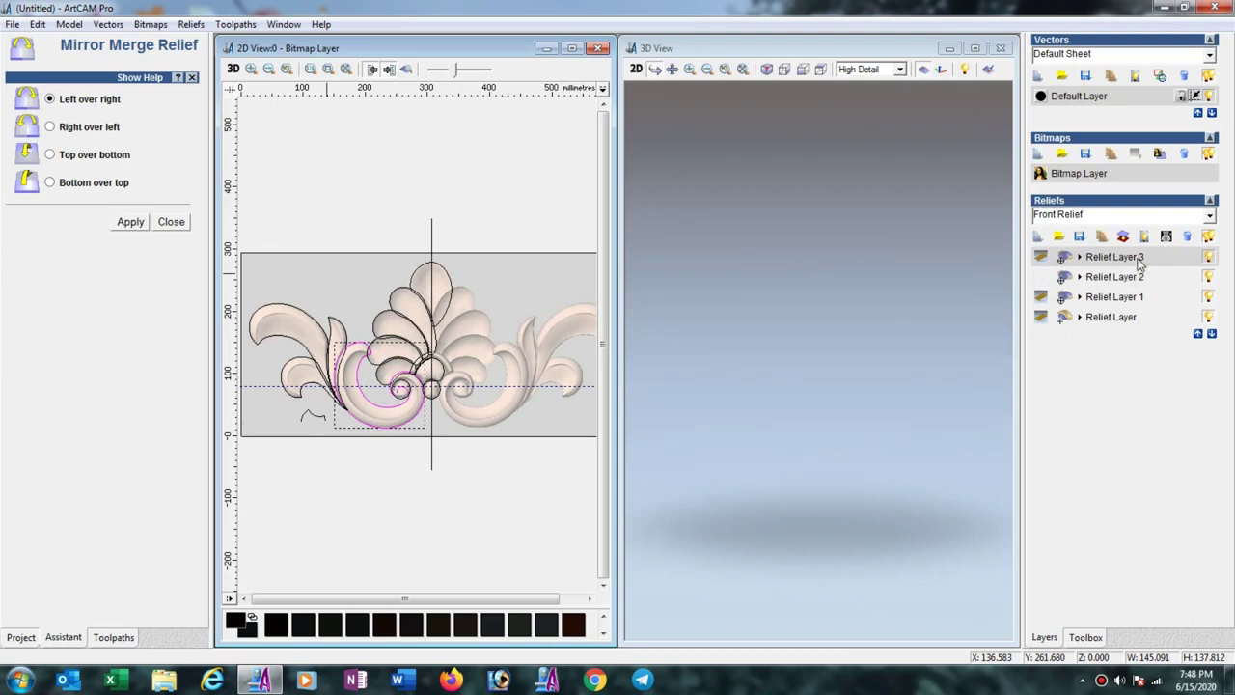
left_click(130, 225)
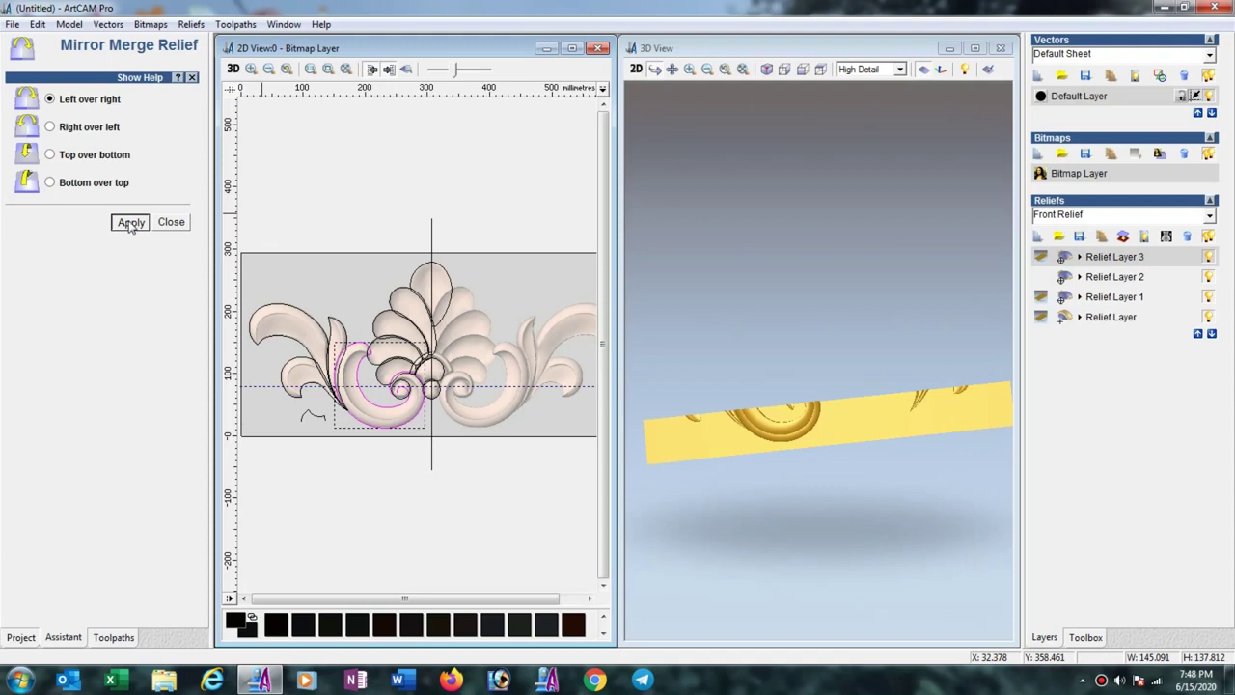
left_click(130, 224)
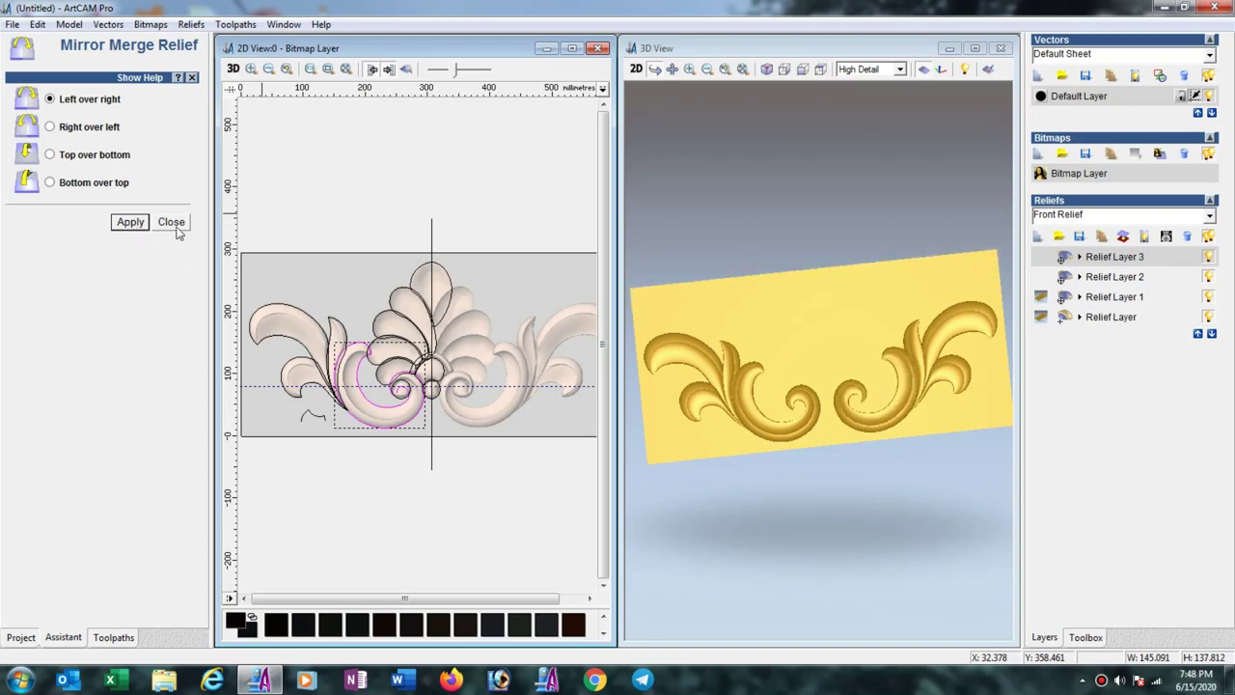
left_click(172, 222)
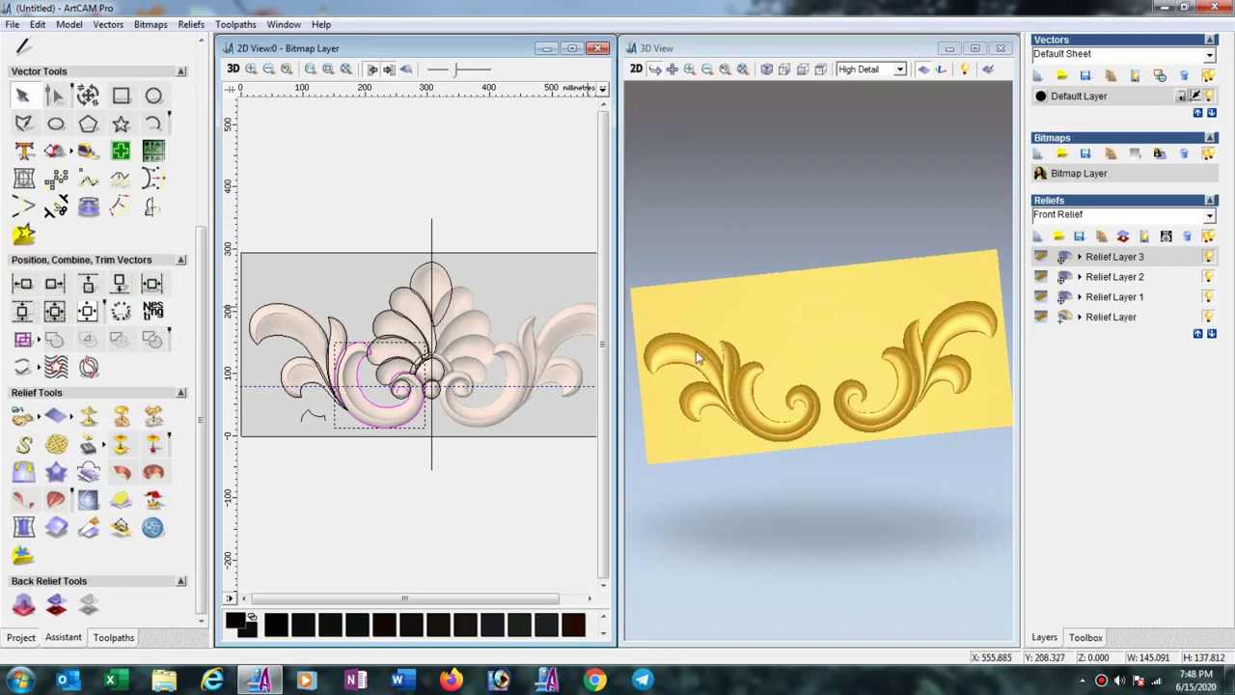
Add Relief Layer 4 and set its combine mode
left_click(1038, 236)
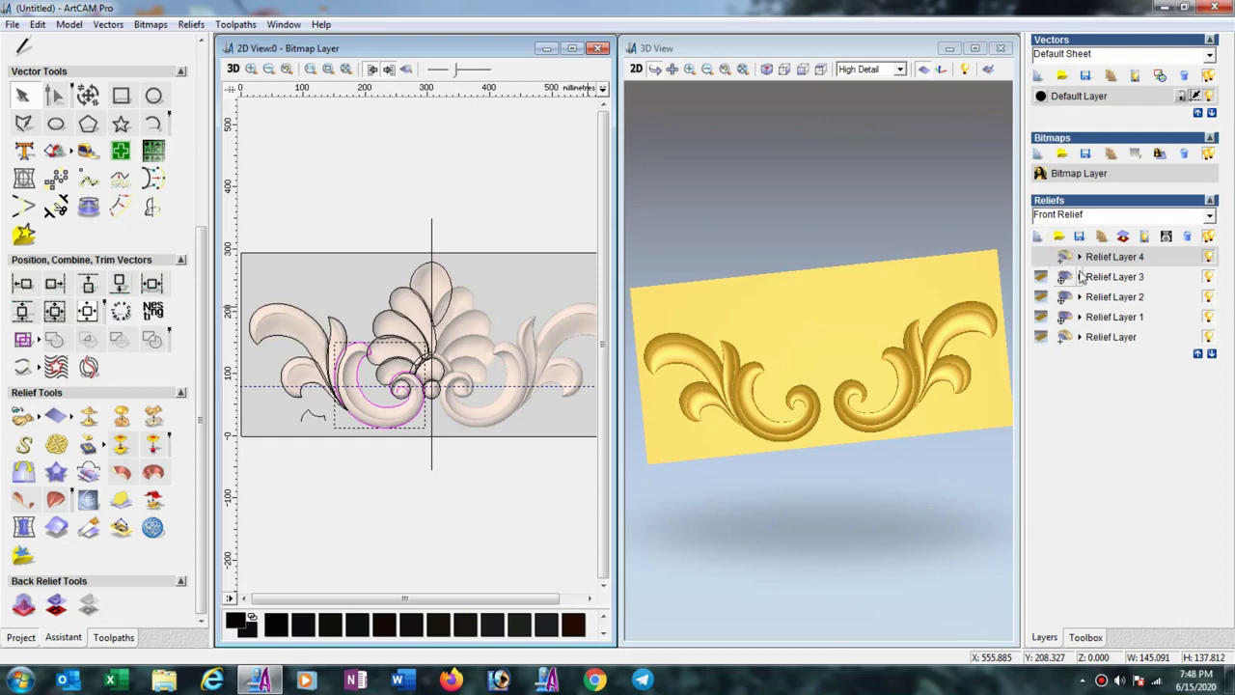
left_click(1067, 257)
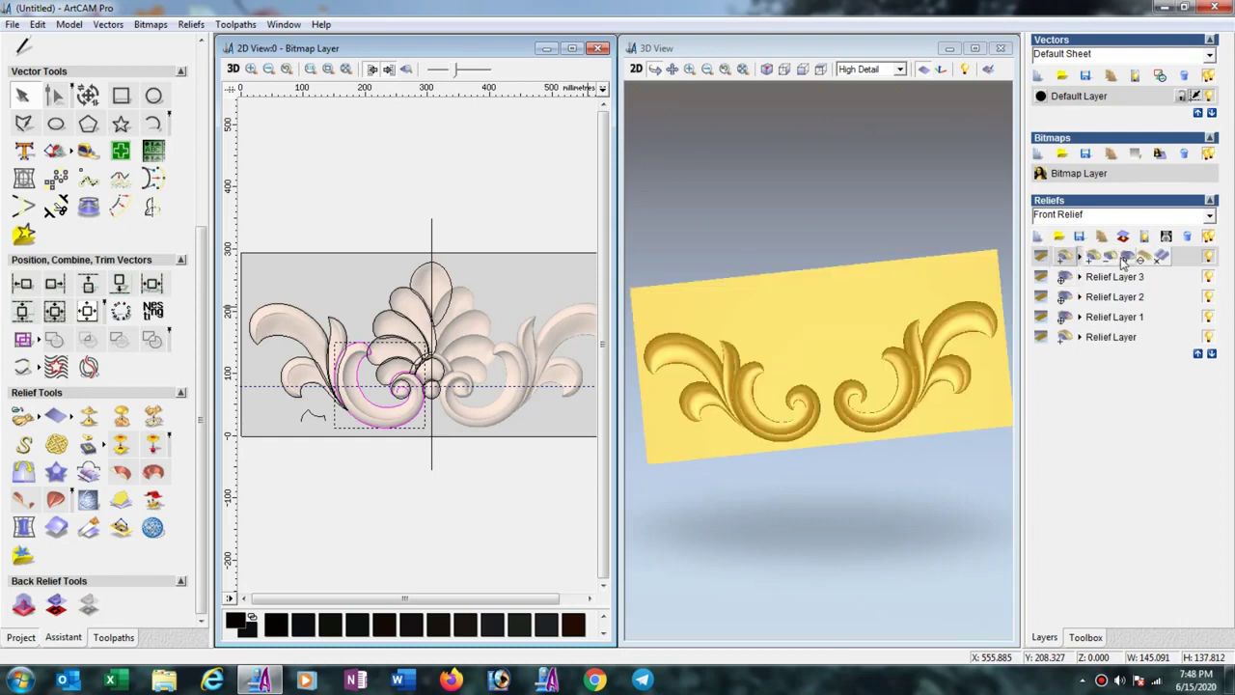
left_click(1123, 258)
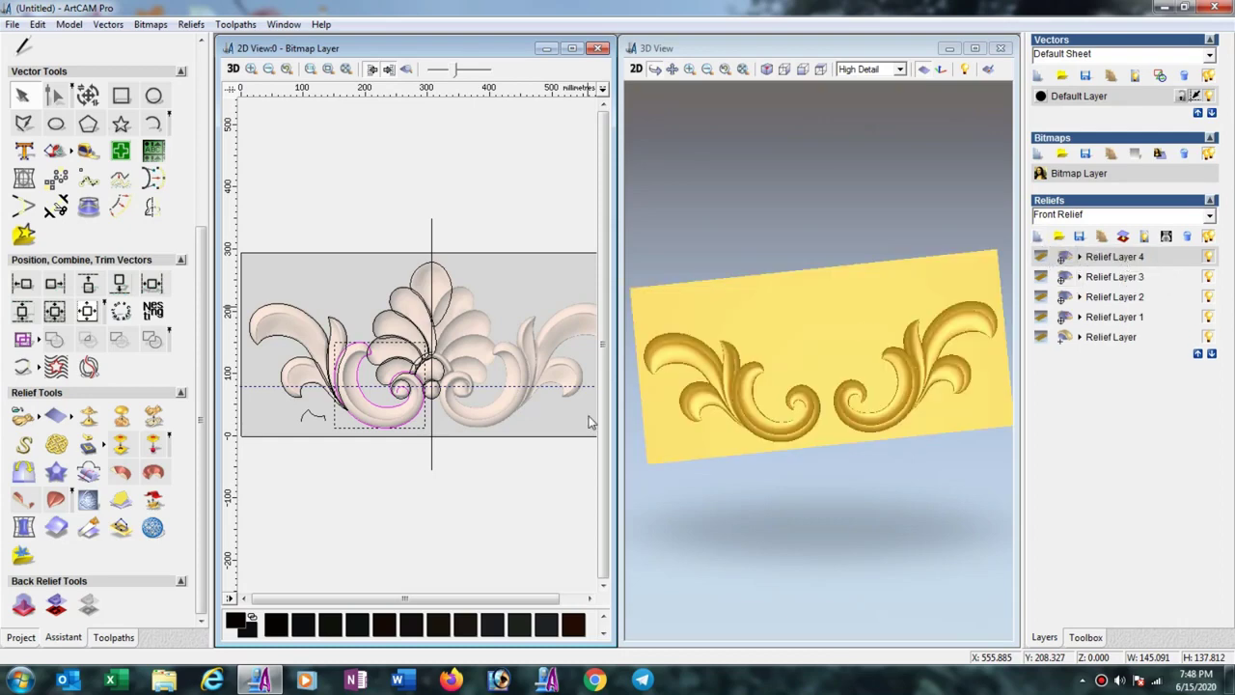
Zoom in and select the scroll-centre circle and the central boss circle for shaping
scroll(415, 404, "up", 1)
scroll(415, 403, "up", 1)
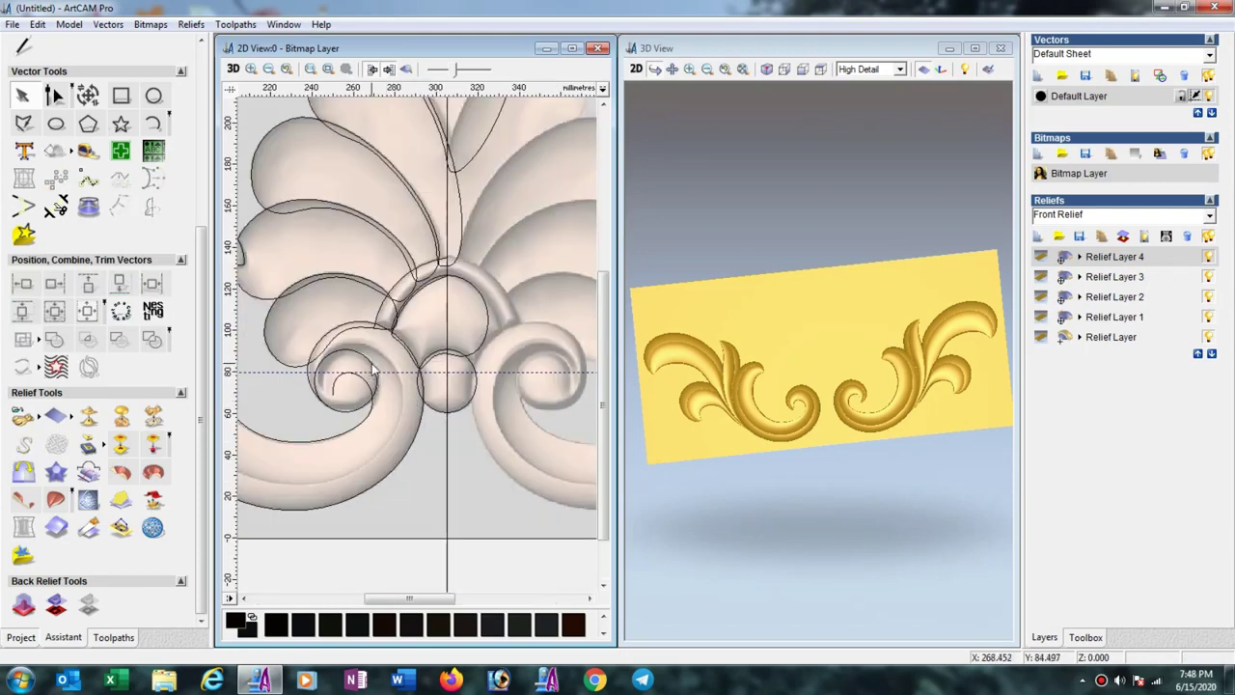
left_click(375, 367)
left_click(435, 410, "shift")
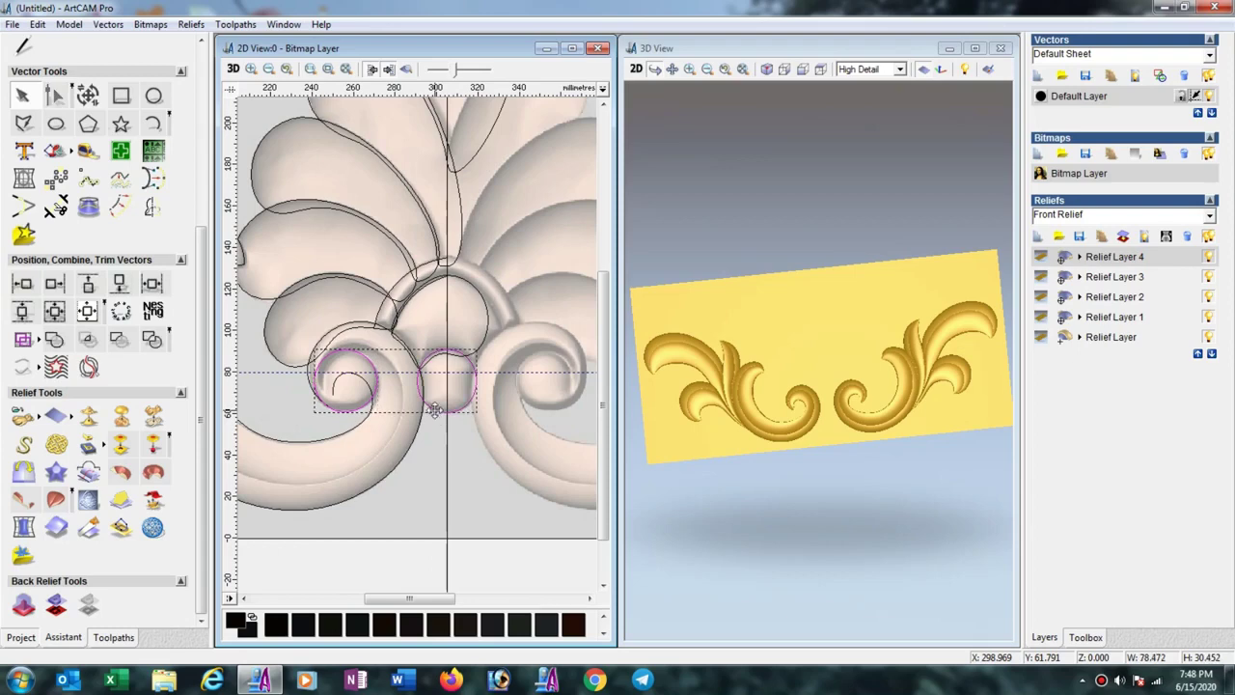
right_click(435, 409)
Add rounded 90° domes on the scroll-centre circle and central boss using the Shape Editor
left_click(517, 125)
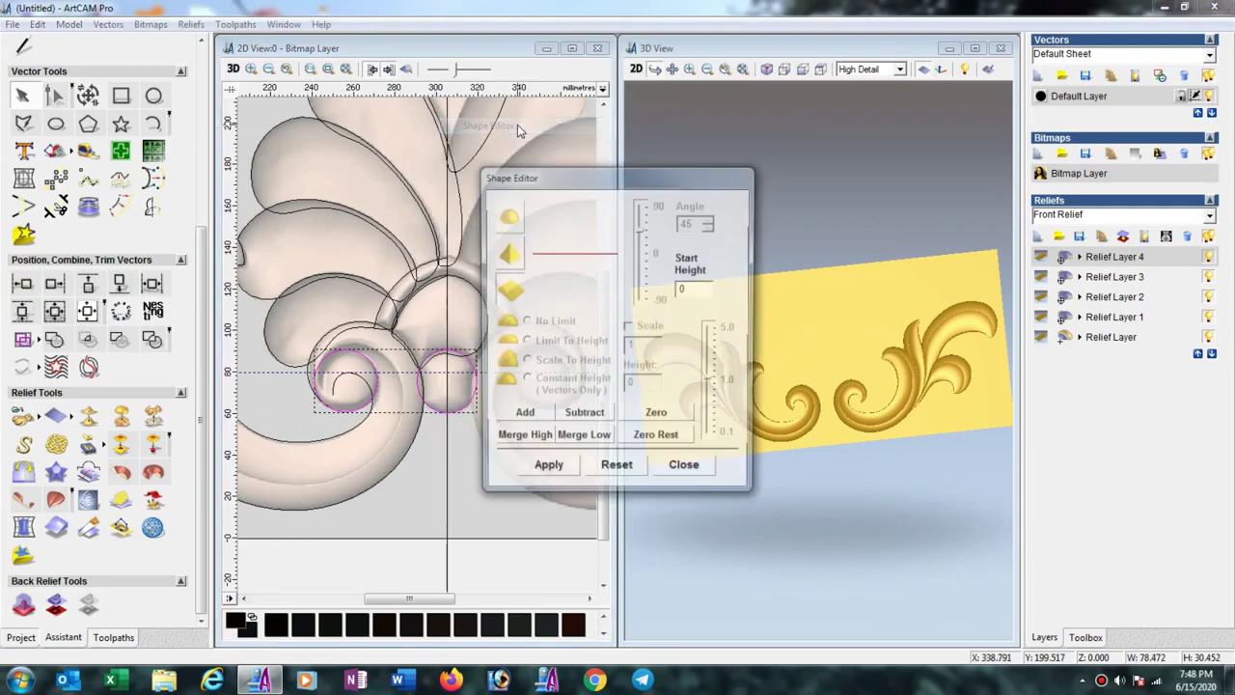
left_click(507, 215)
left_click_drag(645, 236, 664, 200)
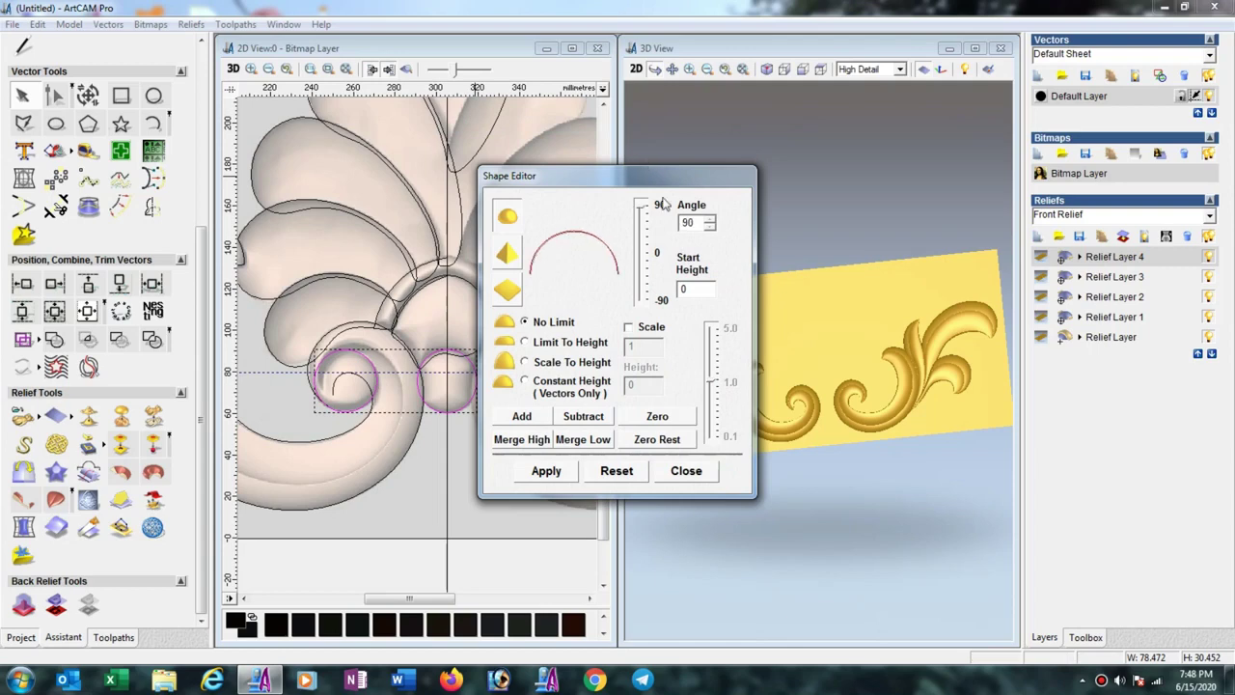
left_click(541, 416)
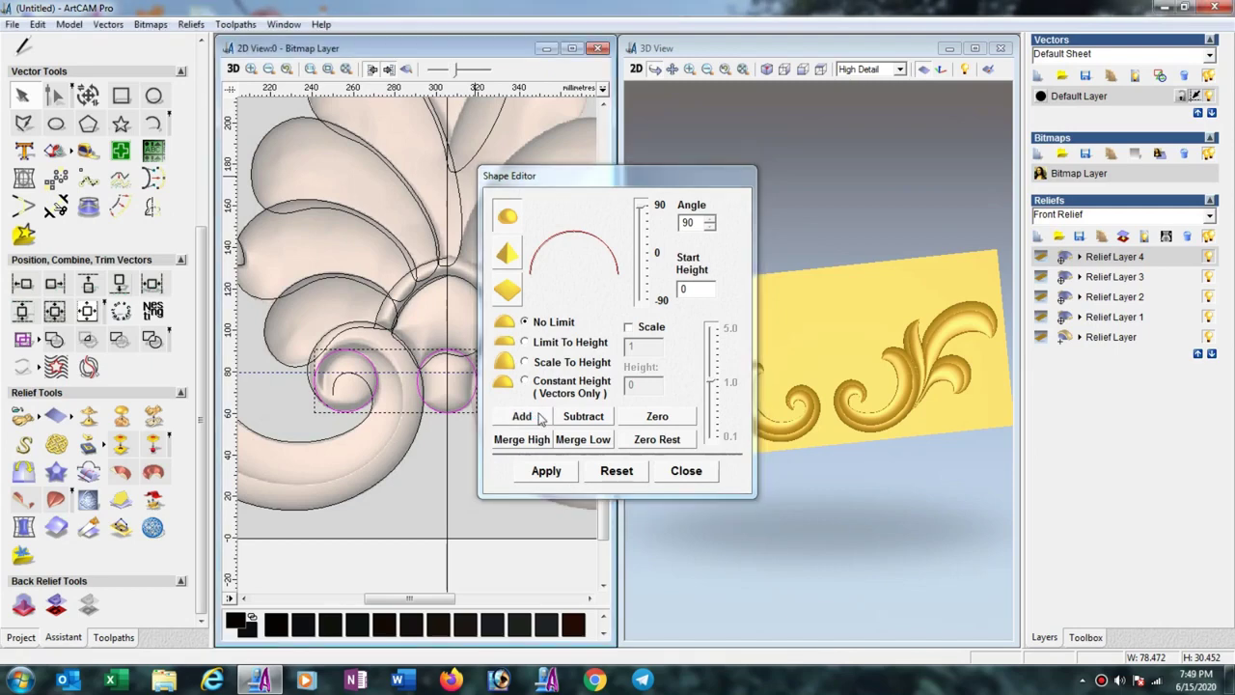
left_click(685, 471)
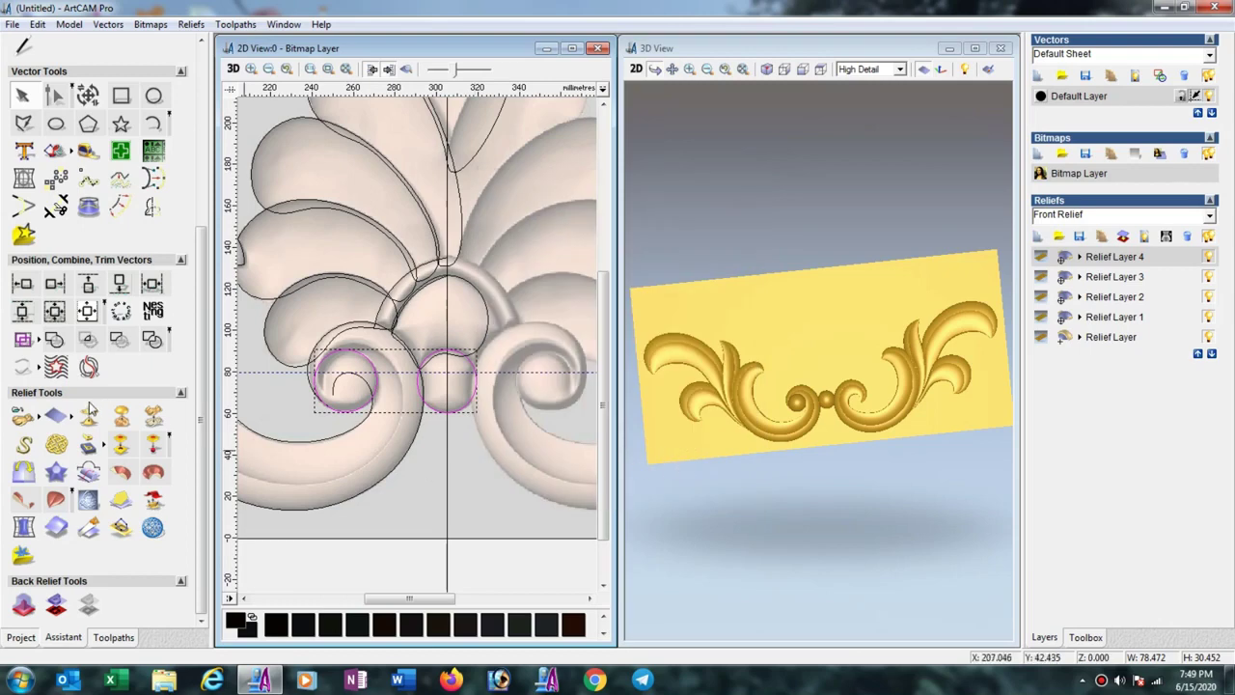
left_click(154, 418)
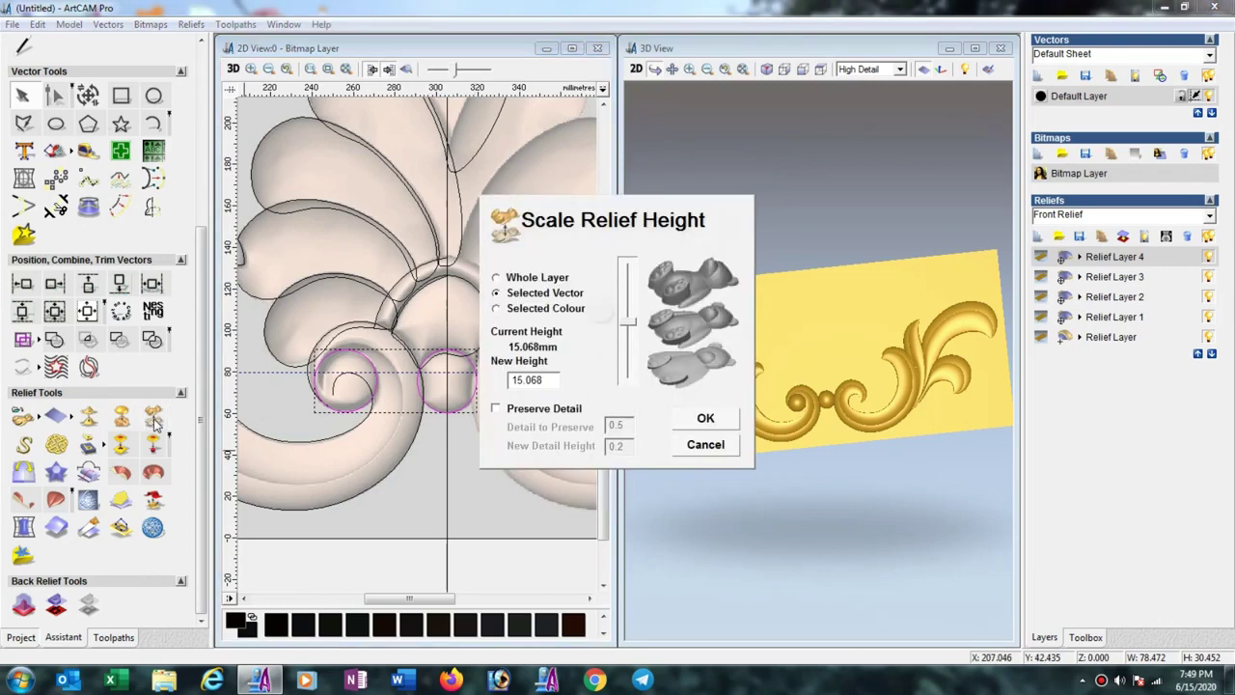
Scale the whole relief layer to a new height of 10 mm
left_click(497, 278)
left_click_drag(549, 380, 448, 391)
type("10")
left_click(707, 421)
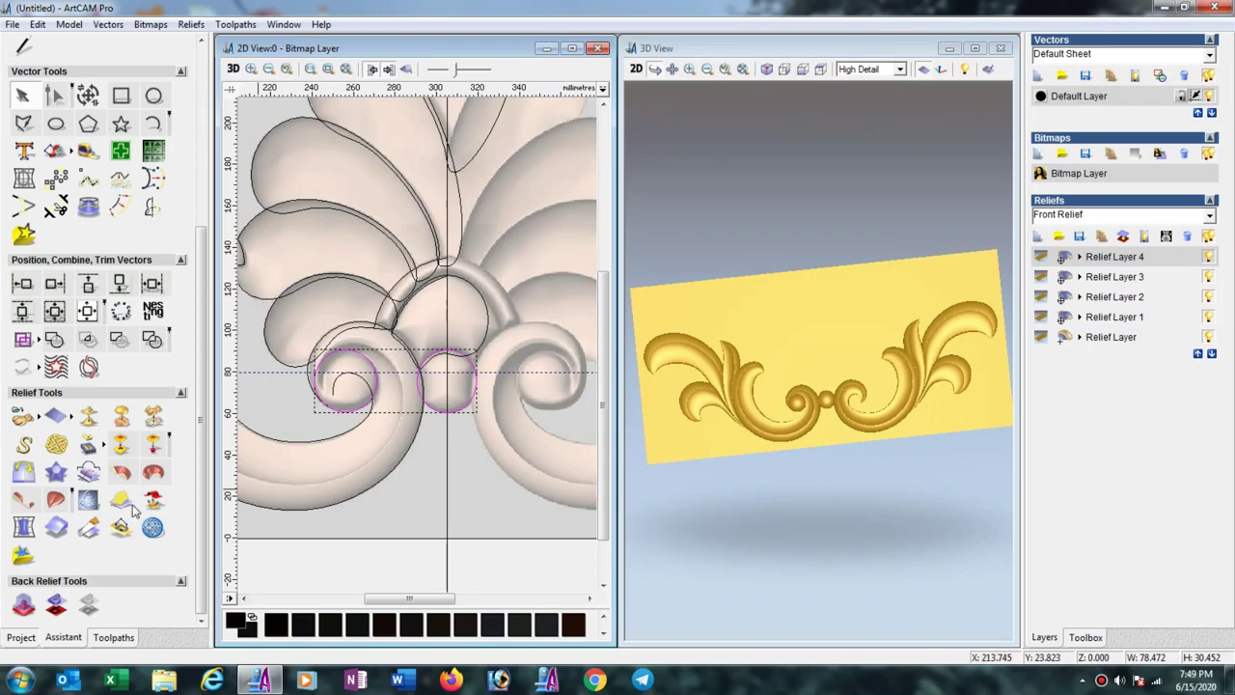
Mirror merge the domed layer left over right
left_click(24, 473)
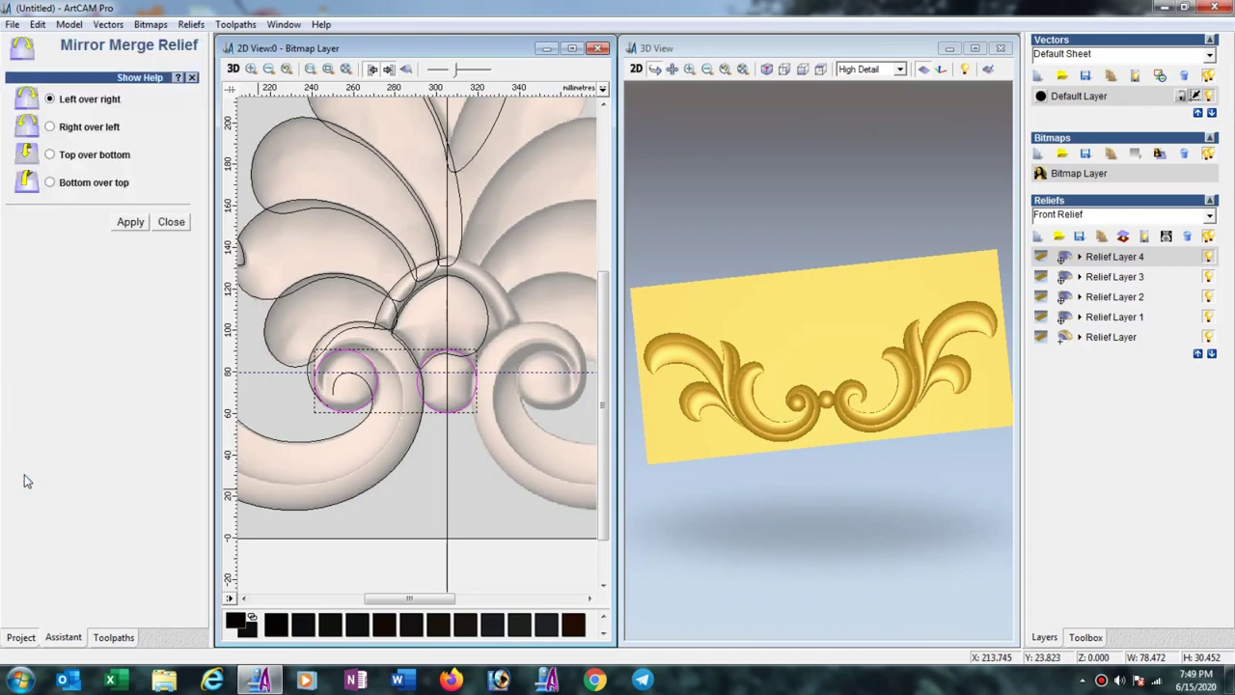
left_click(131, 222)
left_click(171, 222)
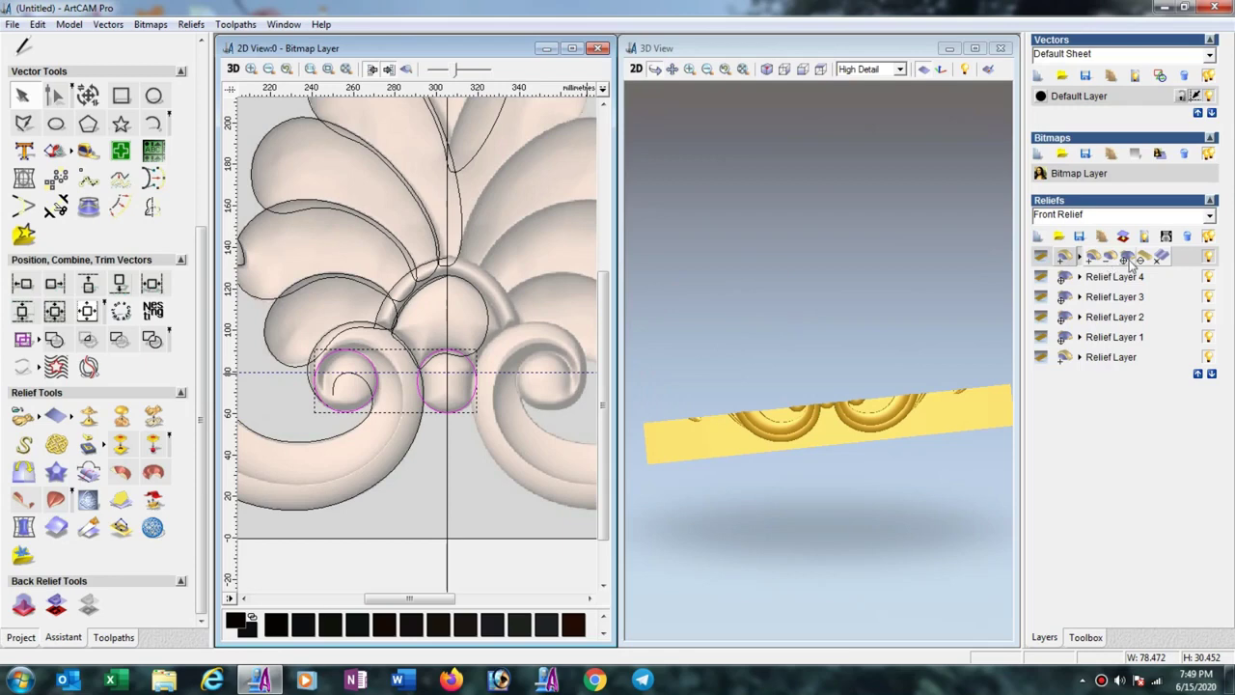
Add a rounded 90° dome on the upper centre circle with the Shape Editor
left_click(487, 339)
right_click(484, 347)
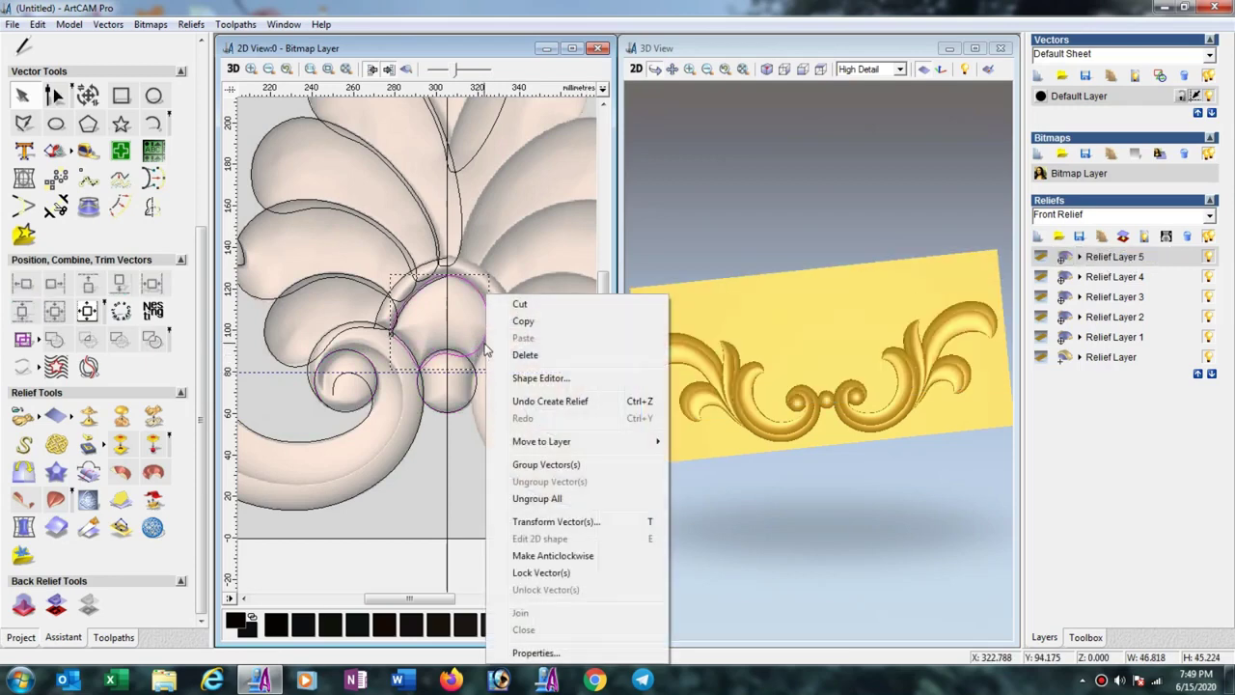
left_click(529, 378)
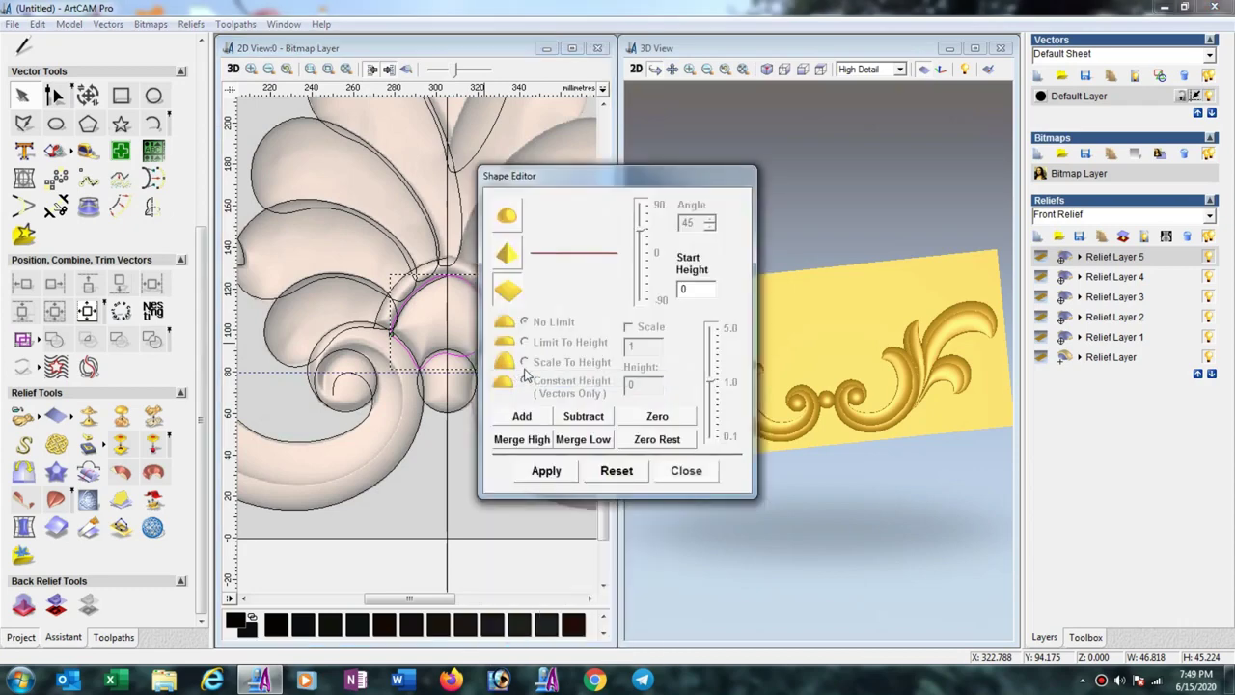
left_click(508, 219)
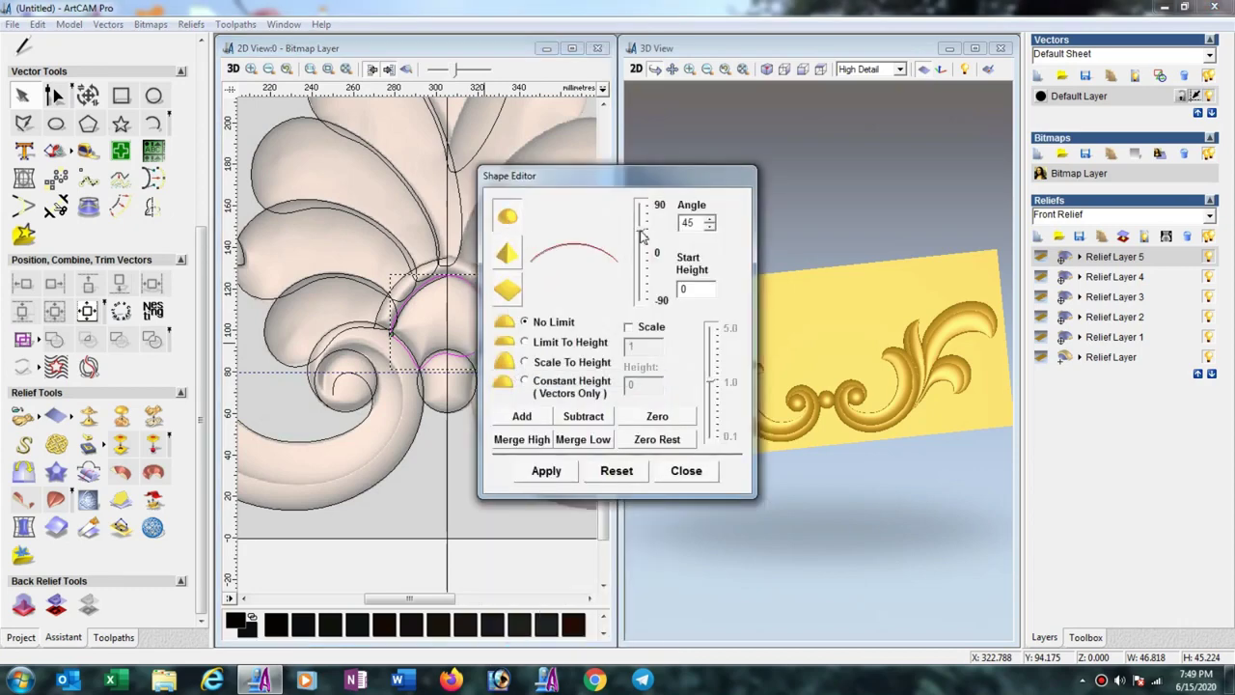
left_click_drag(641, 237, 646, 180)
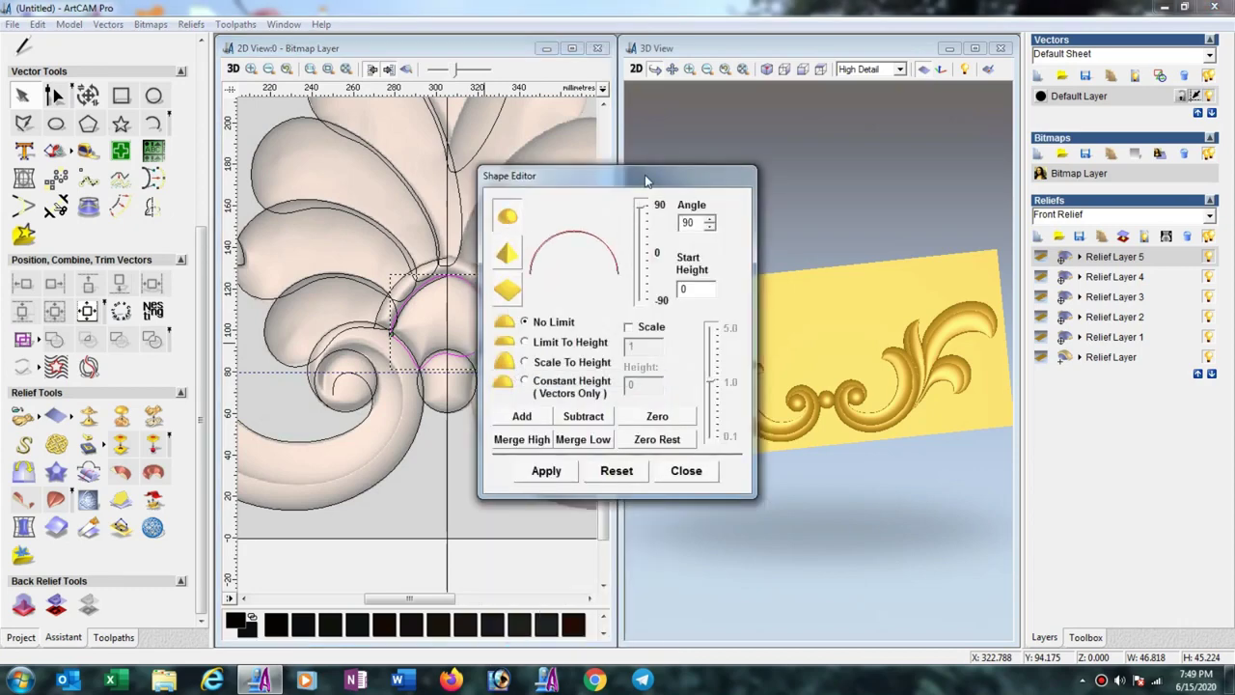
left_click(522, 416)
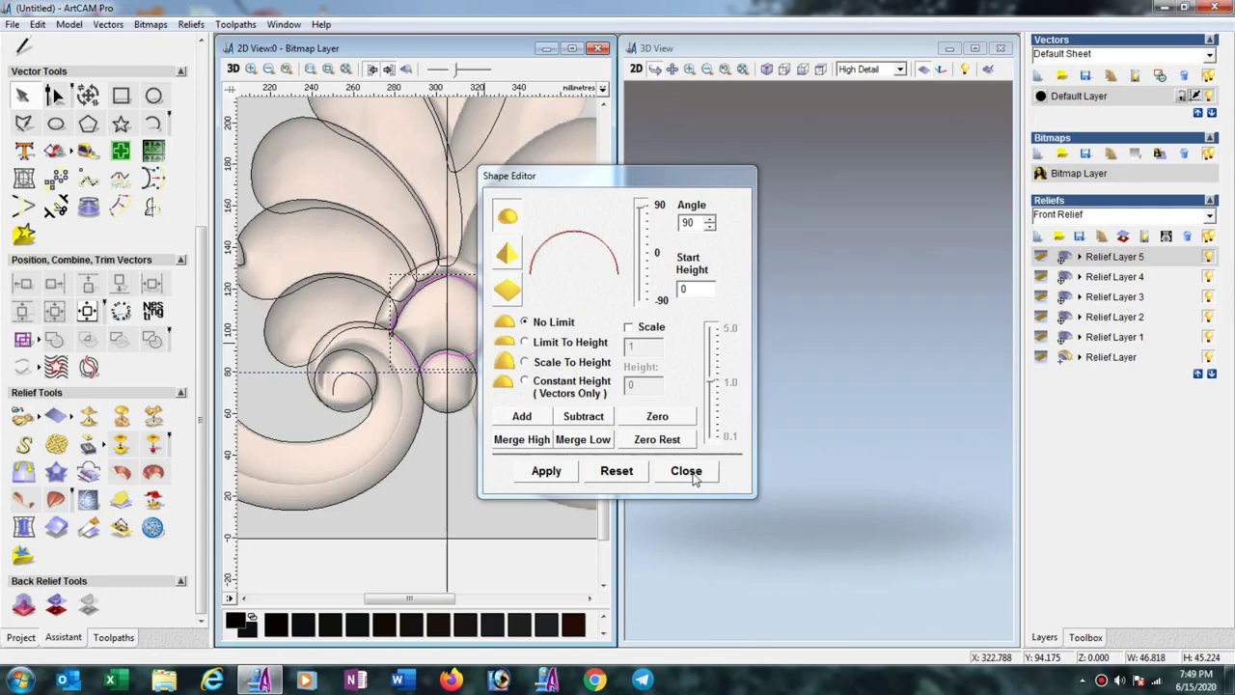
left_click(689, 473)
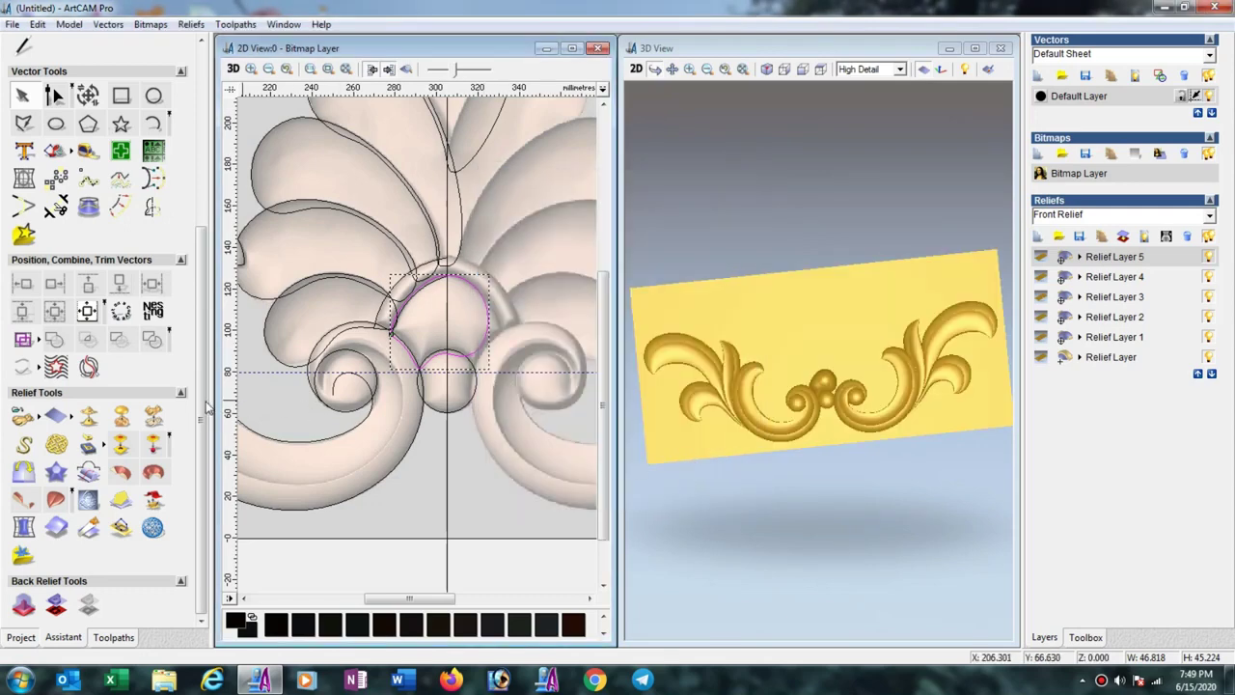
Scale the whole relief layer down to a height of 1
left_click(153, 417)
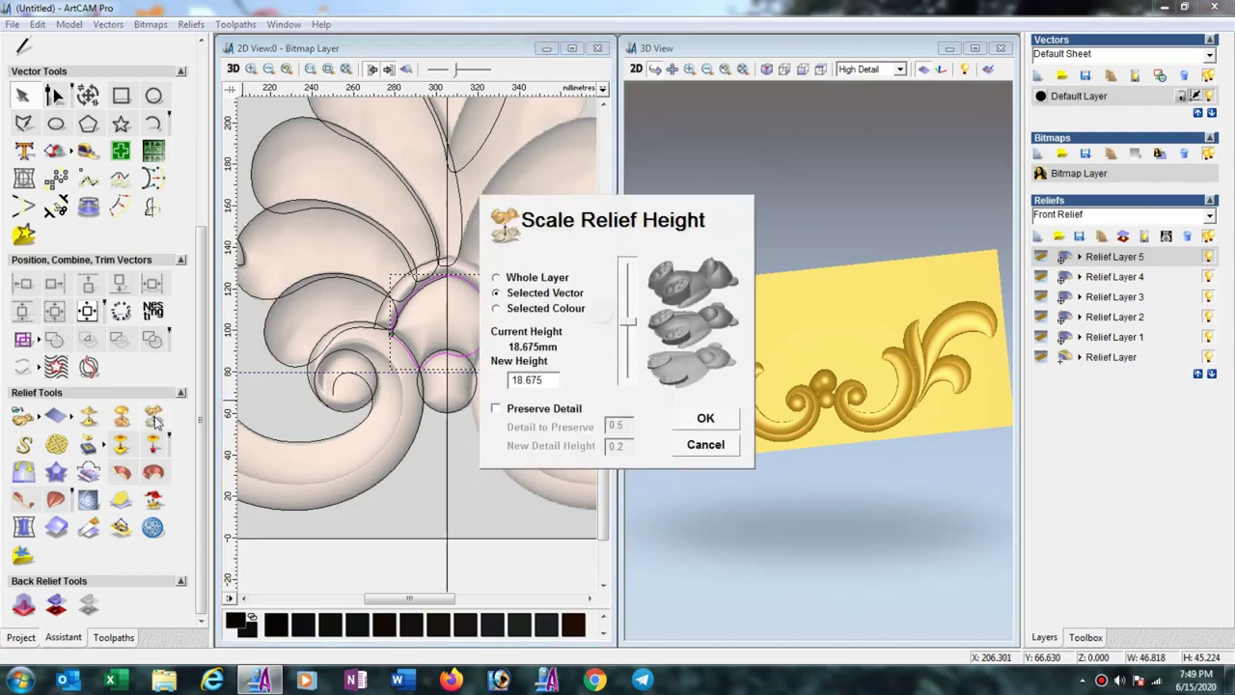
left_click(498, 279)
double_click(534, 380)
type("10")
key("Return")
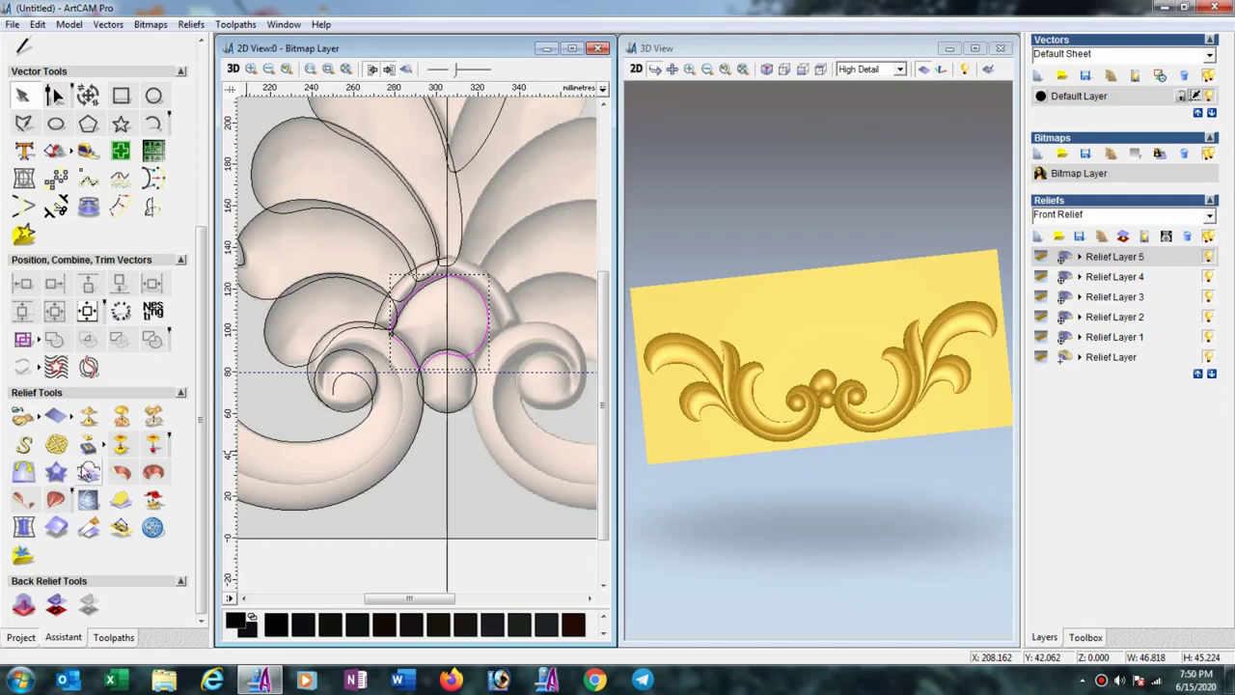
Mirror merge the layer left over right
left_click(54, 301)
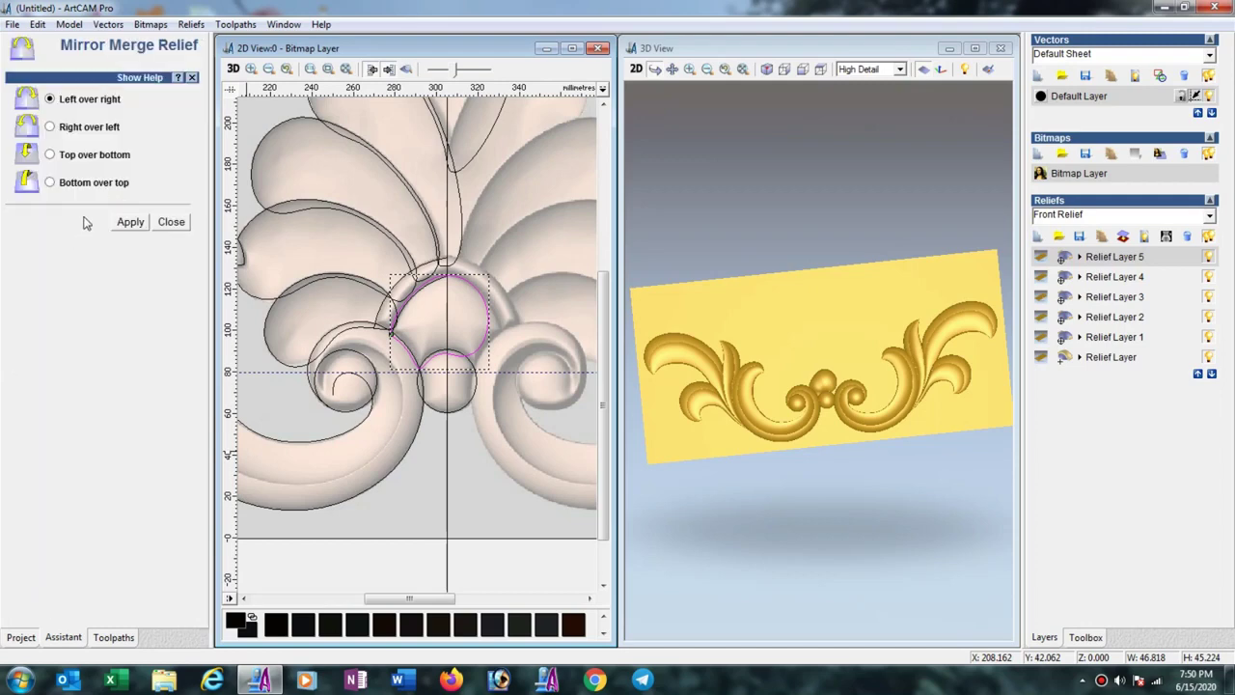
left_click(131, 223)
left_click(169, 222)
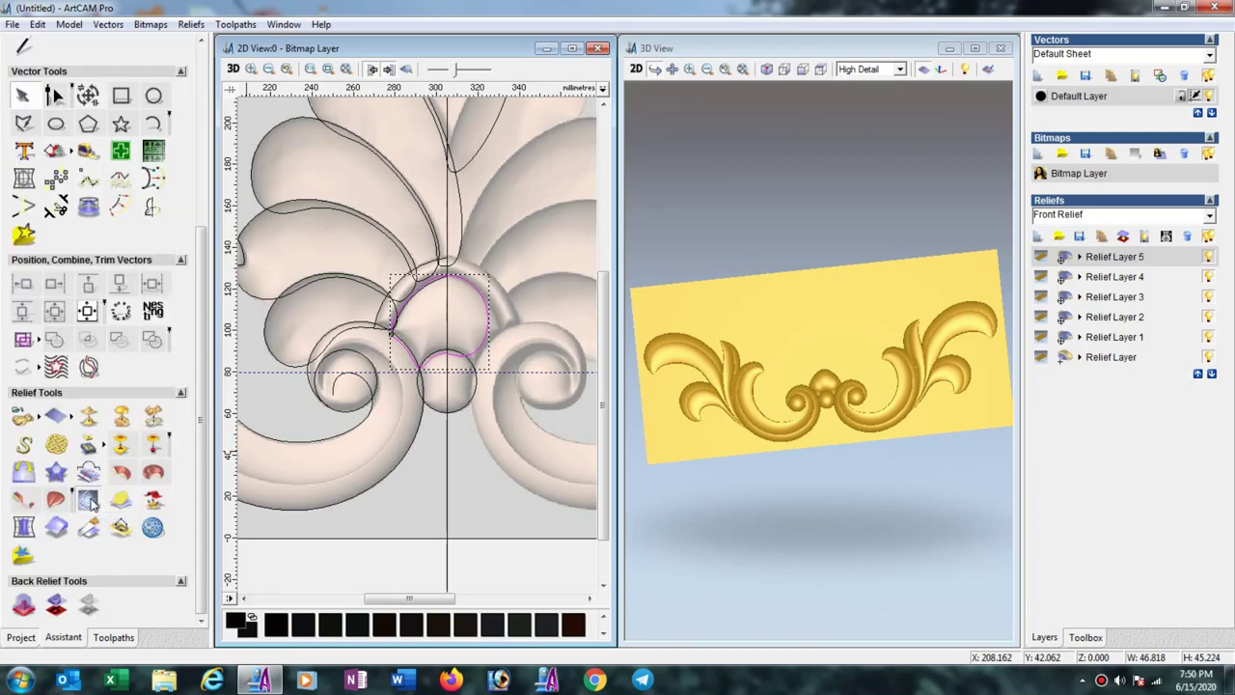
Start interactive sculpting zoomed on the boss, using Smudge at 4% strength with a larger brush
left_click(92, 502)
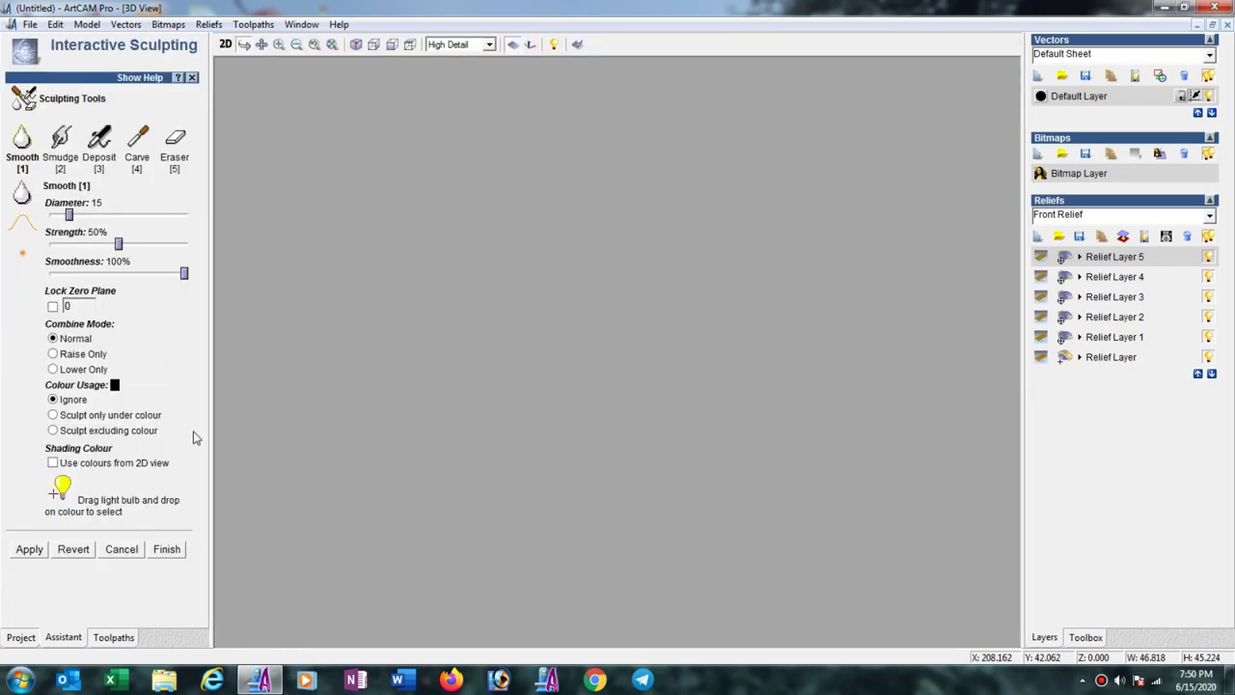
left_click(279, 44)
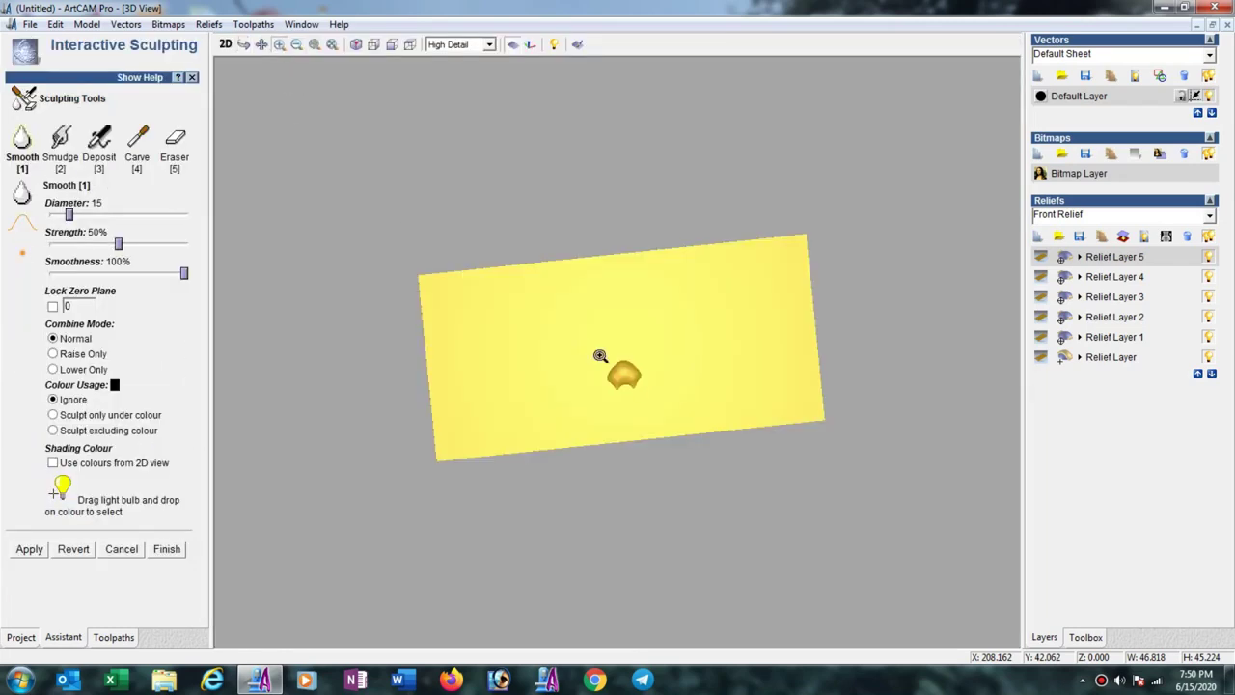
left_click_drag(599, 355, 656, 404)
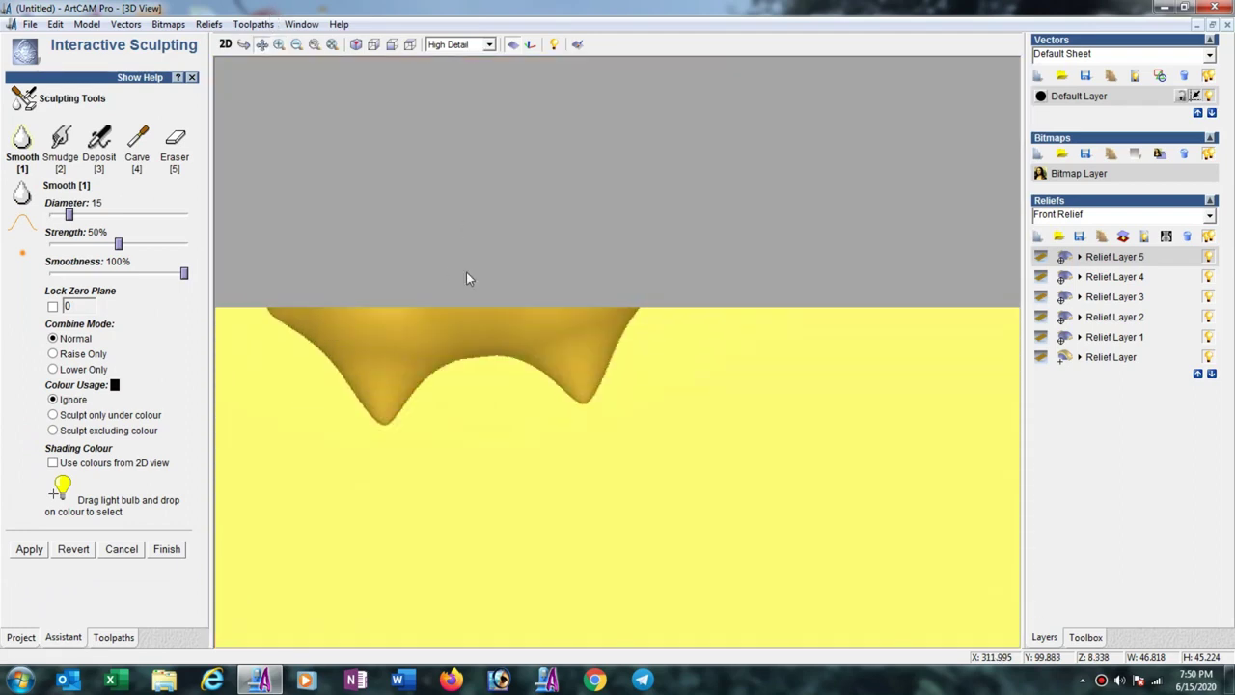
left_click(62, 143)
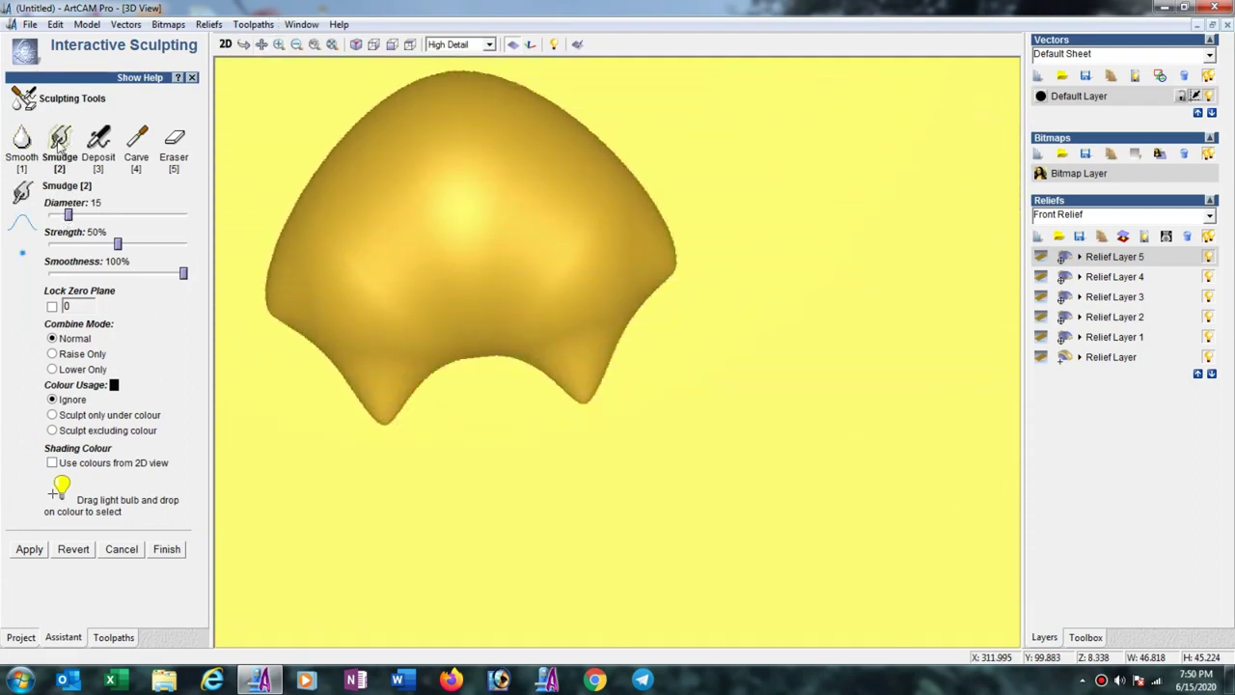
left_click(57, 244)
left_click_drag(68, 214, 111, 219)
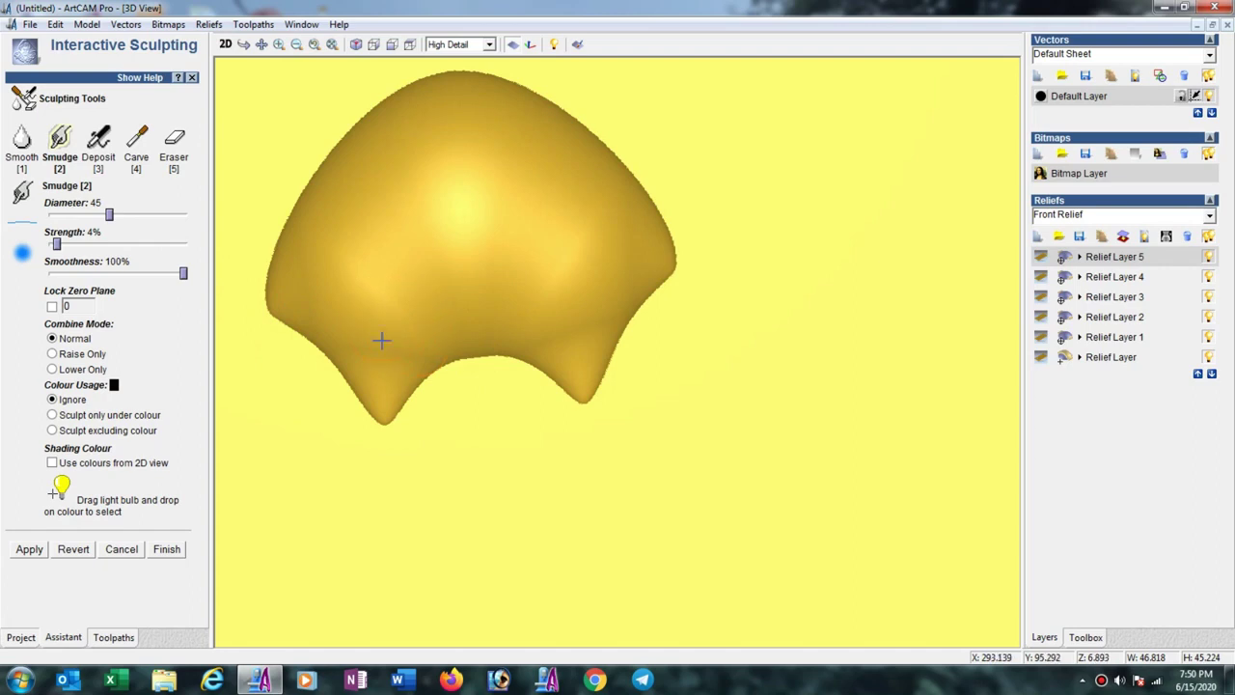
Smudge the boss's lower edges and notch, widening the brush to 67, then finish sculpting
left_click_drag(414, 331, 373, 395)
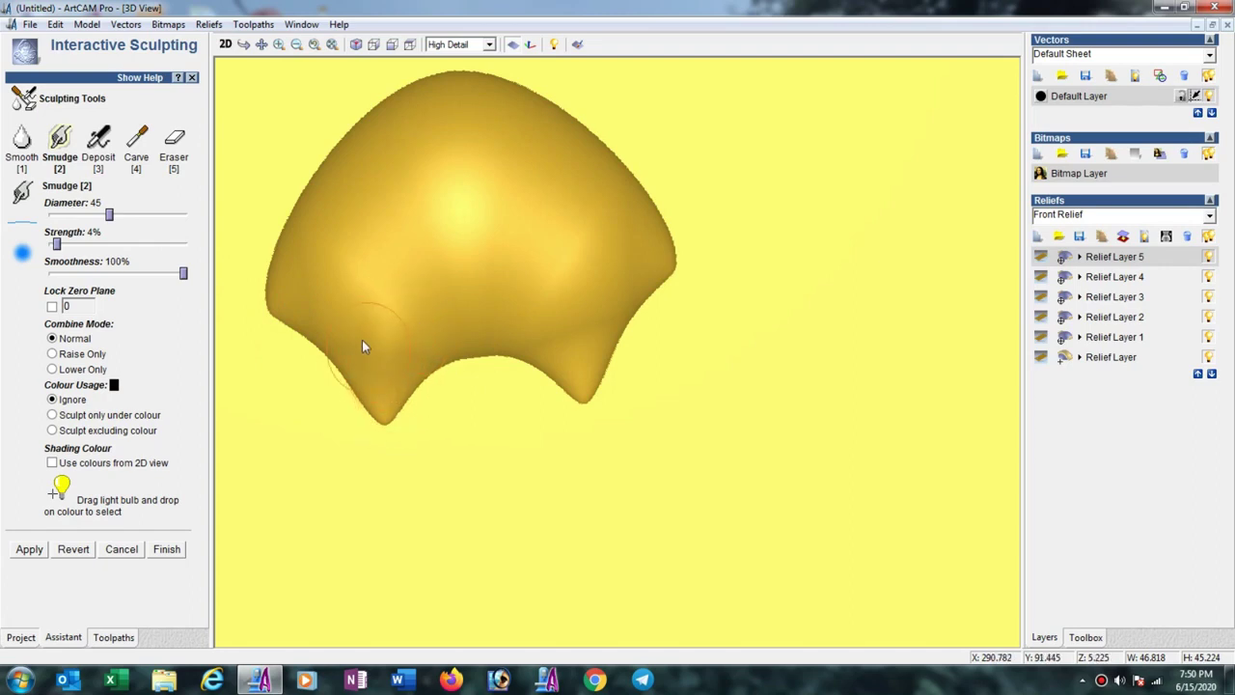
left_click_drag(397, 306, 419, 334)
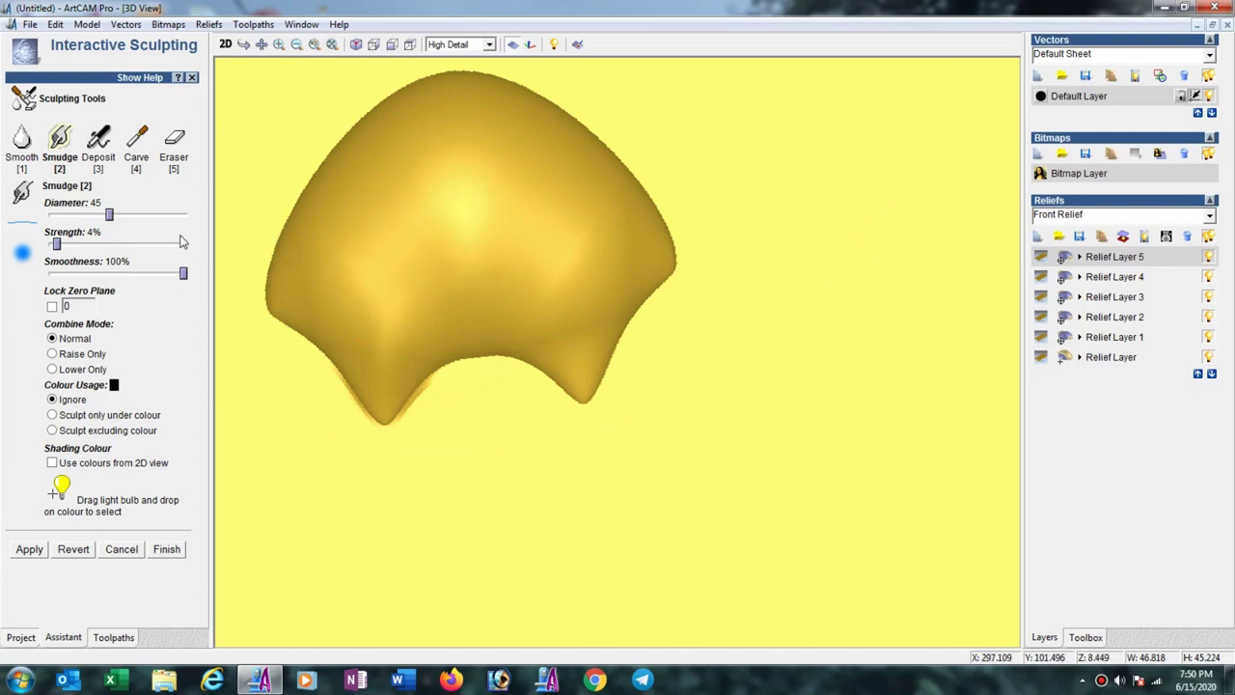
left_click_drag(109, 214, 138, 214)
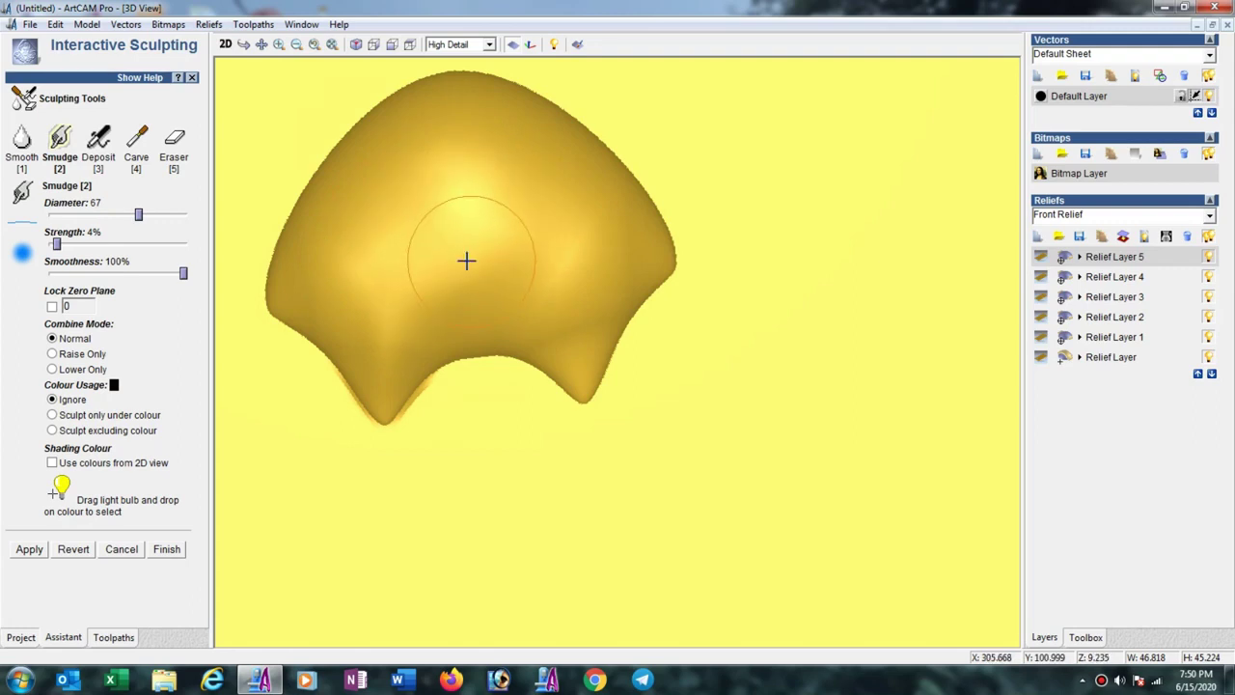
left_click_drag(457, 259, 433, 277)
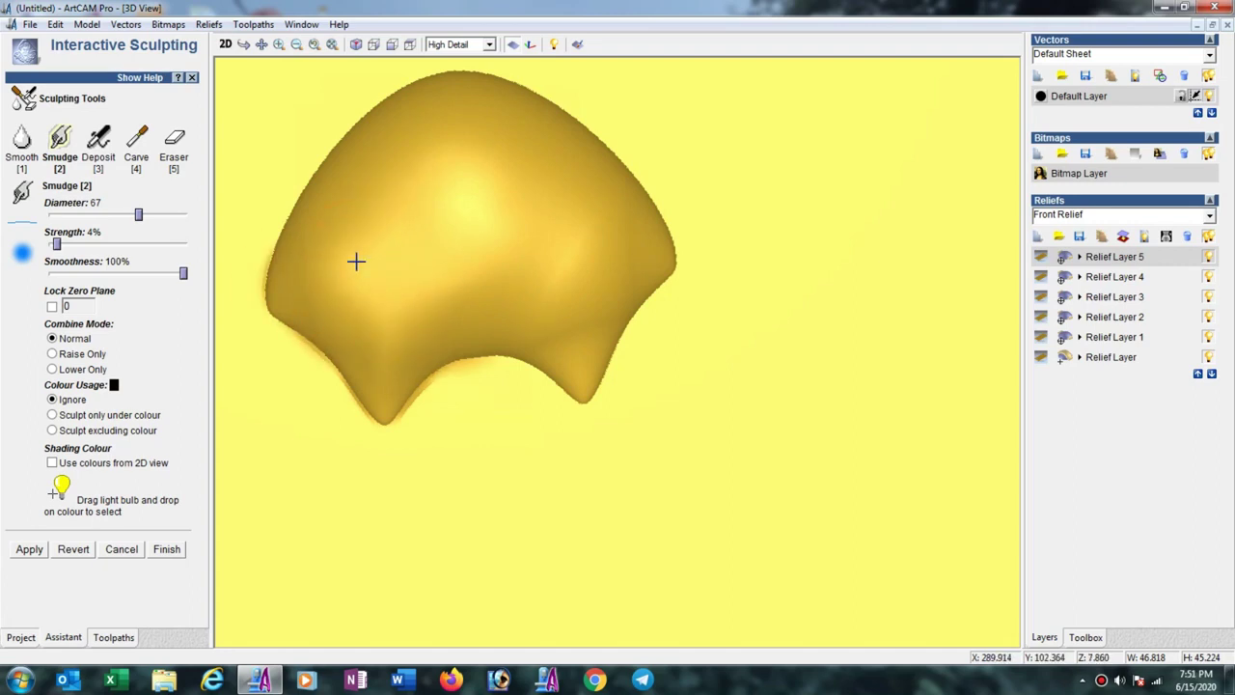
left_click(168, 550)
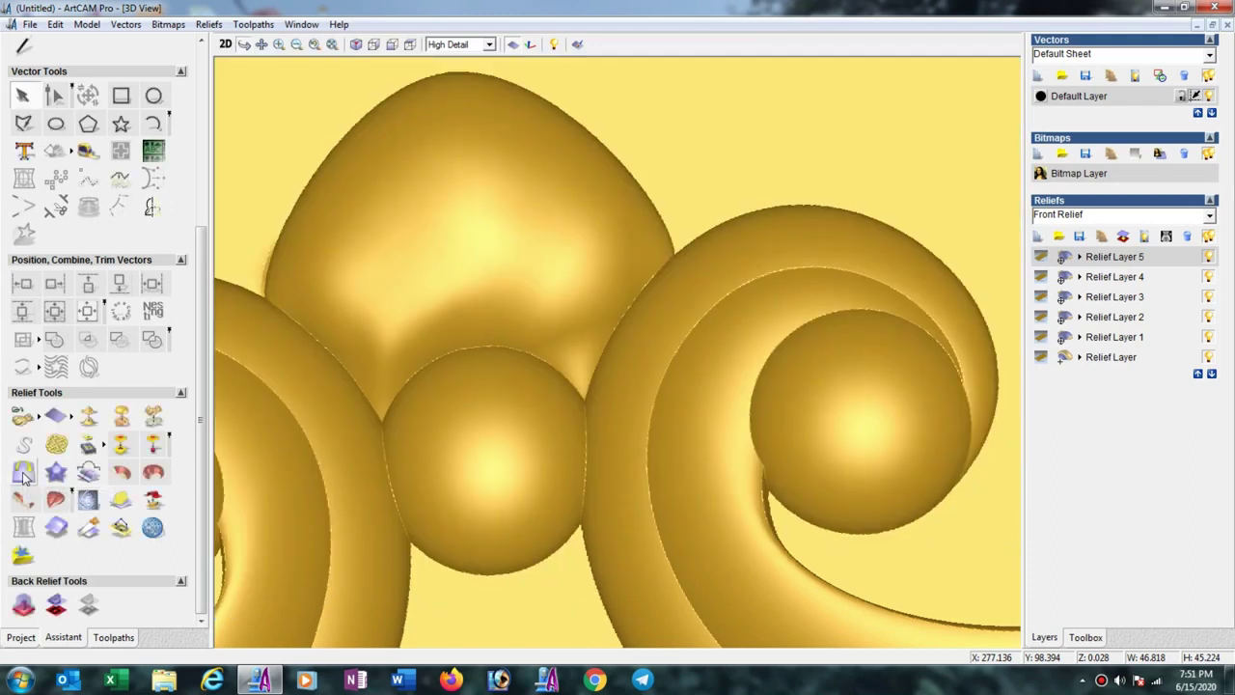
Mirror-merge the sculpted boss left over right, then return to Interactive Sculpting
left_click(23, 473)
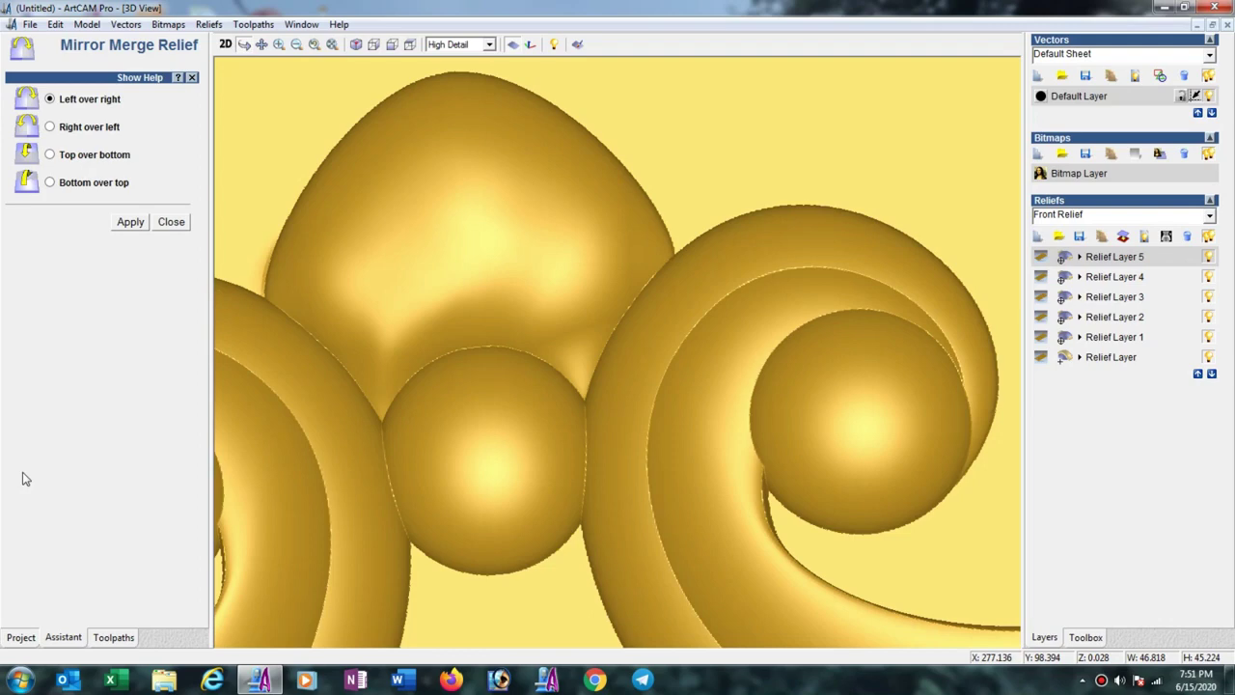
left_click(126, 224)
left_click(126, 224)
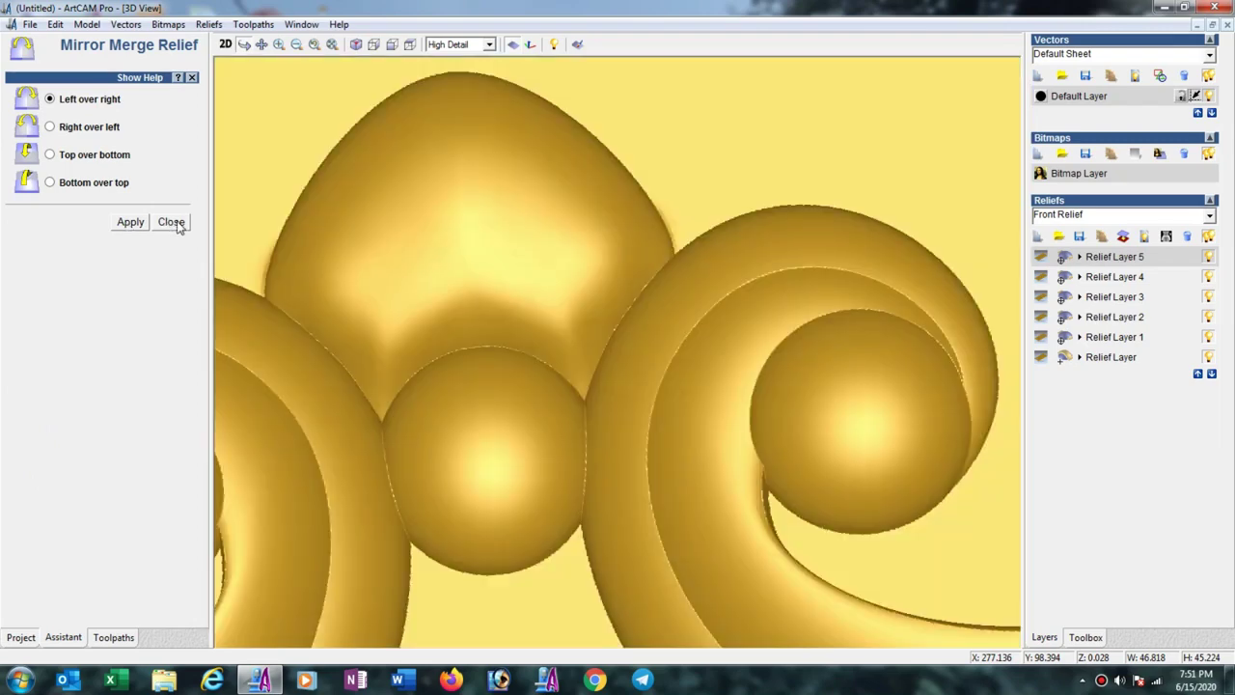
left_click(171, 223)
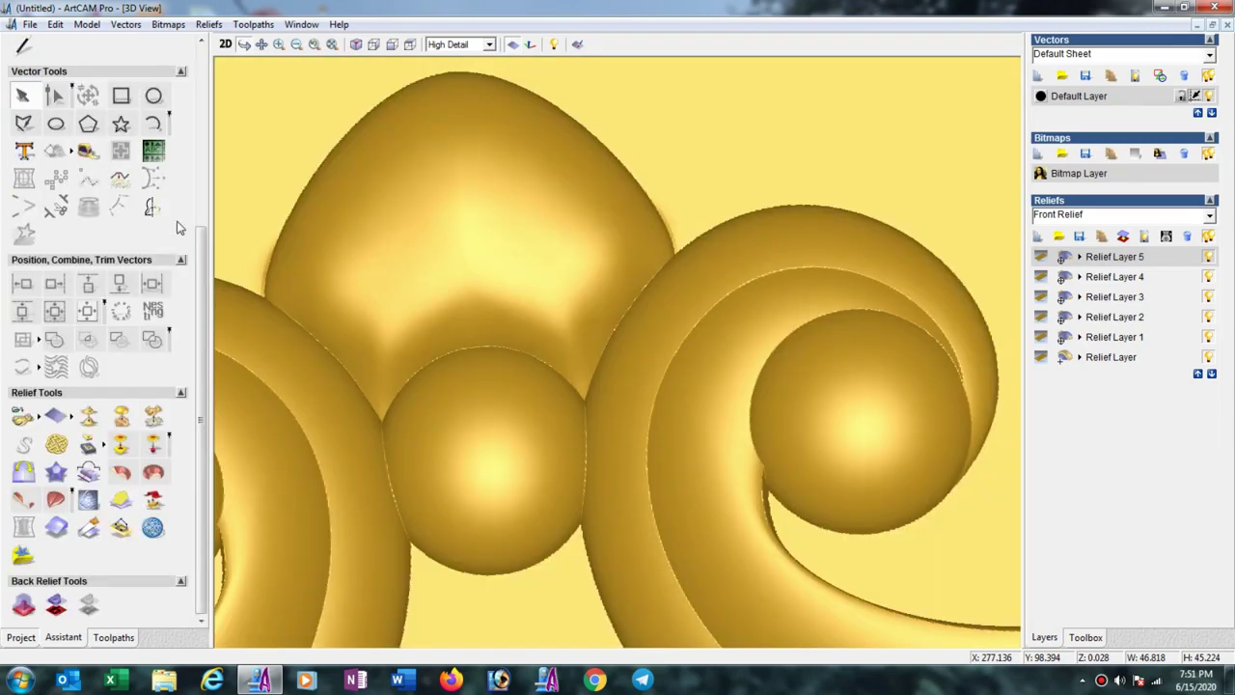
left_click_drag(766, 322, 792, 373)
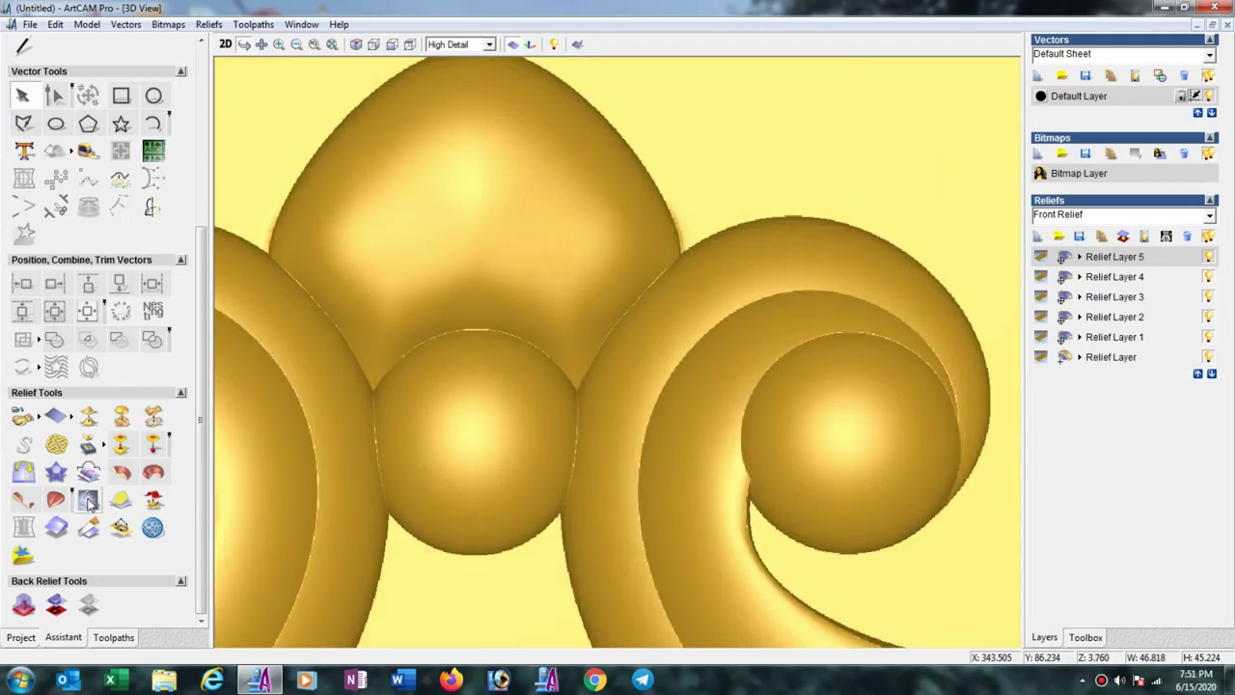
left_click(87, 499)
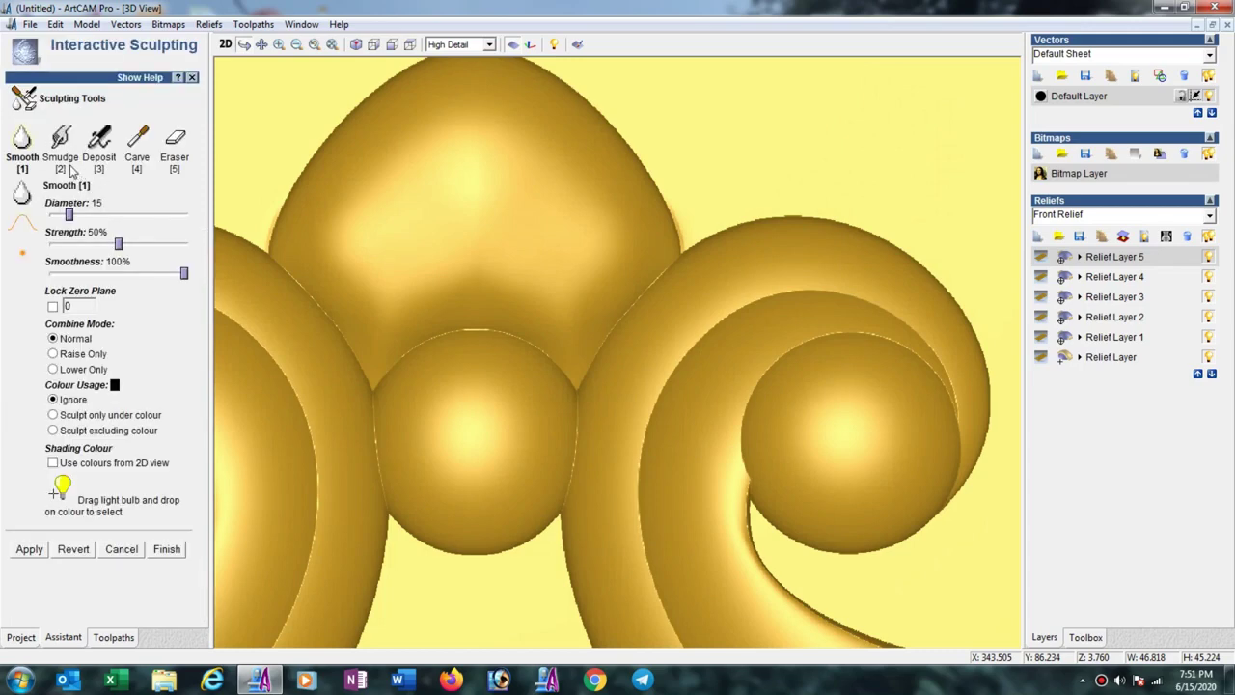
Smudge the top lobe's lower edge, left edge and lower-left notch with a 71-diameter brush, then finish
left_click(59, 137)
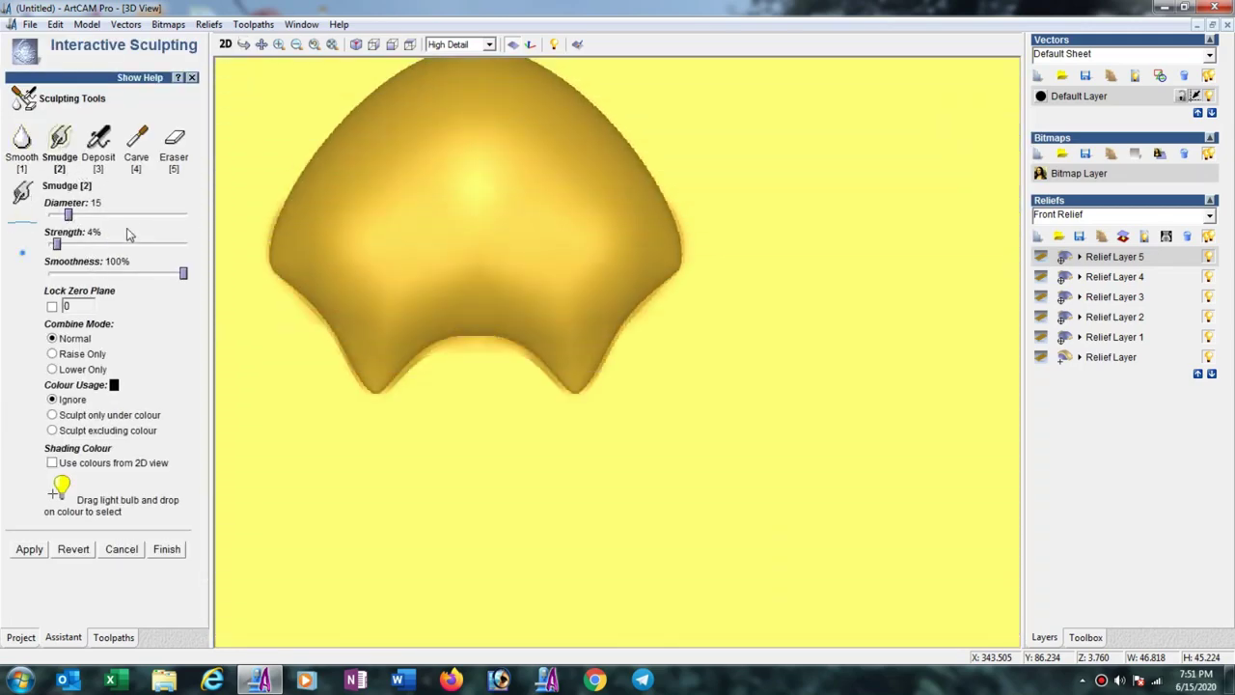
left_click_drag(67, 215, 117, 214)
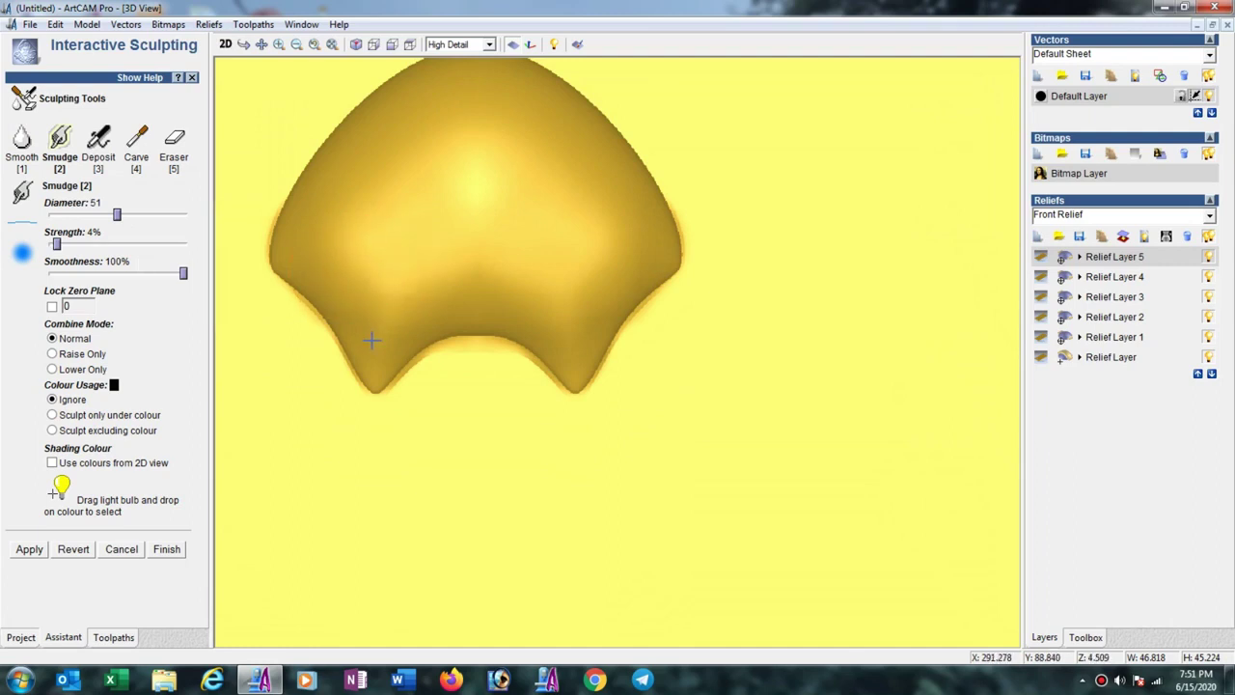
left_click_drag(117, 214, 143, 215)
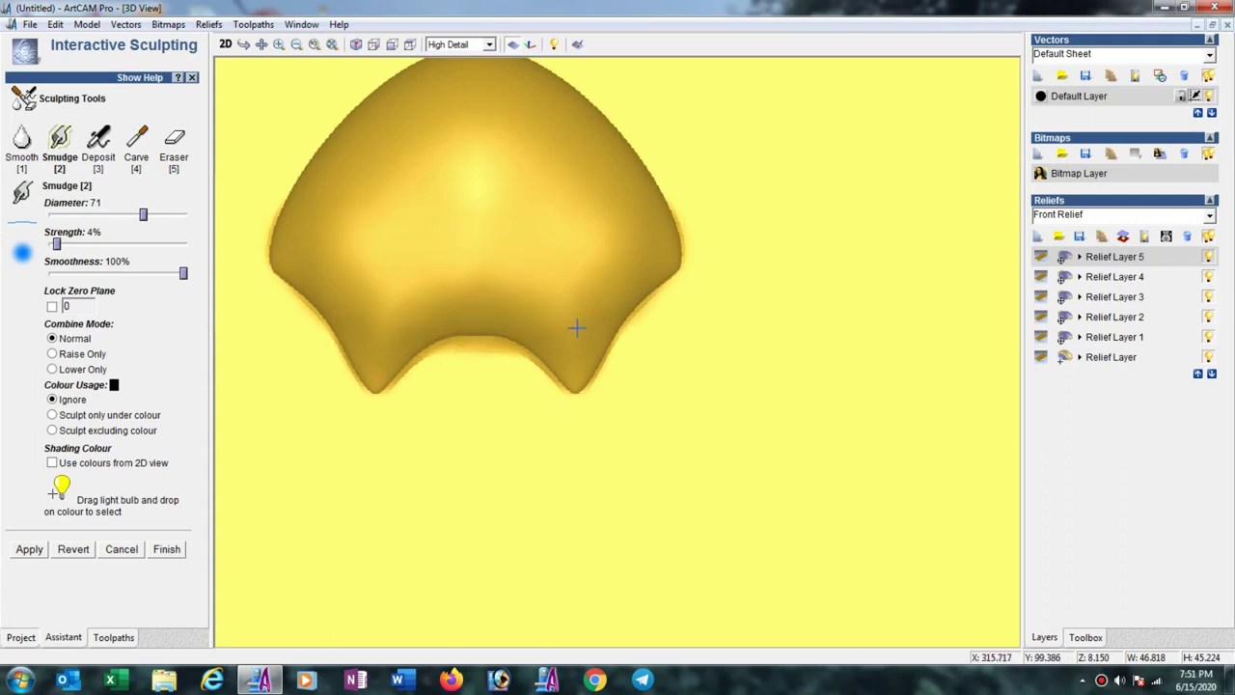
left_click_drag(502, 298, 544, 300)
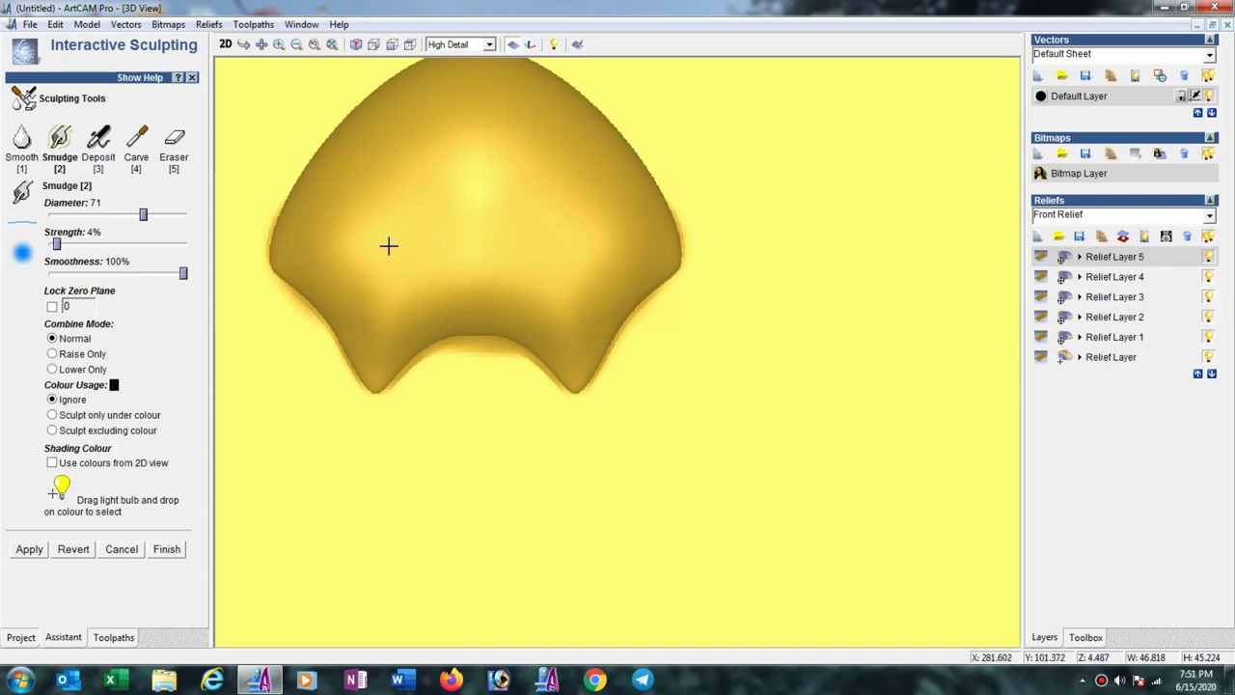
left_click_drag(388, 245, 333, 251)
left_click_drag(382, 314, 378, 404)
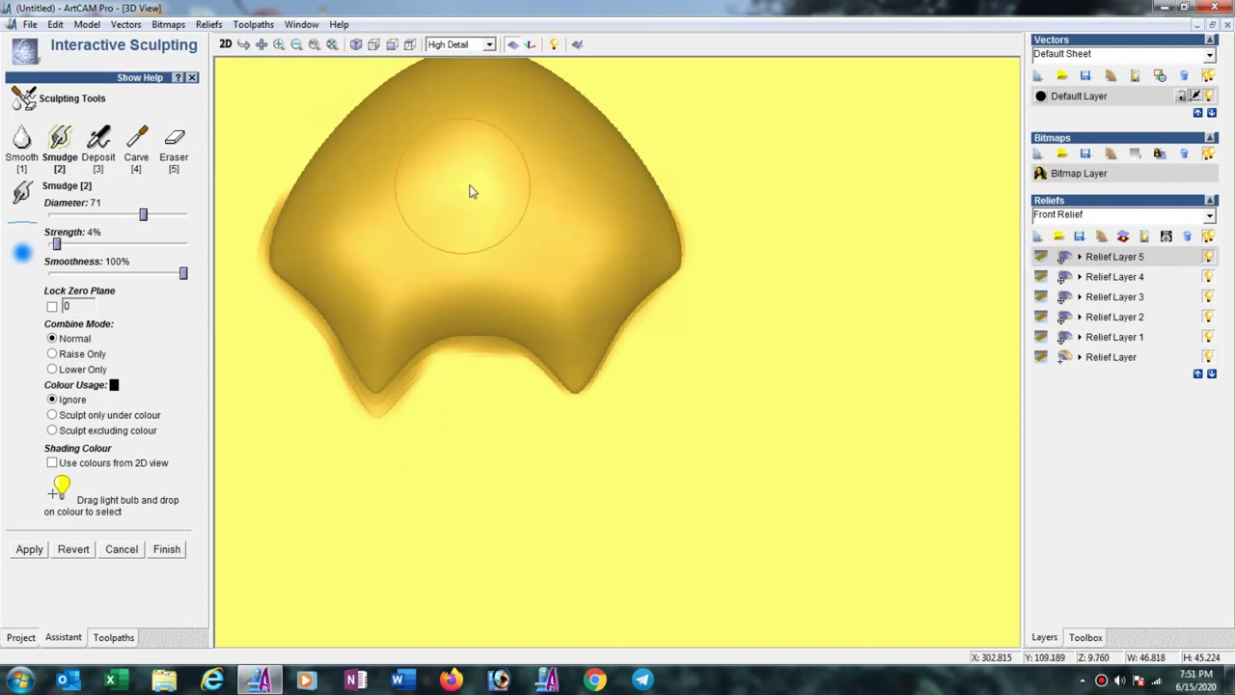
left_click(168, 550)
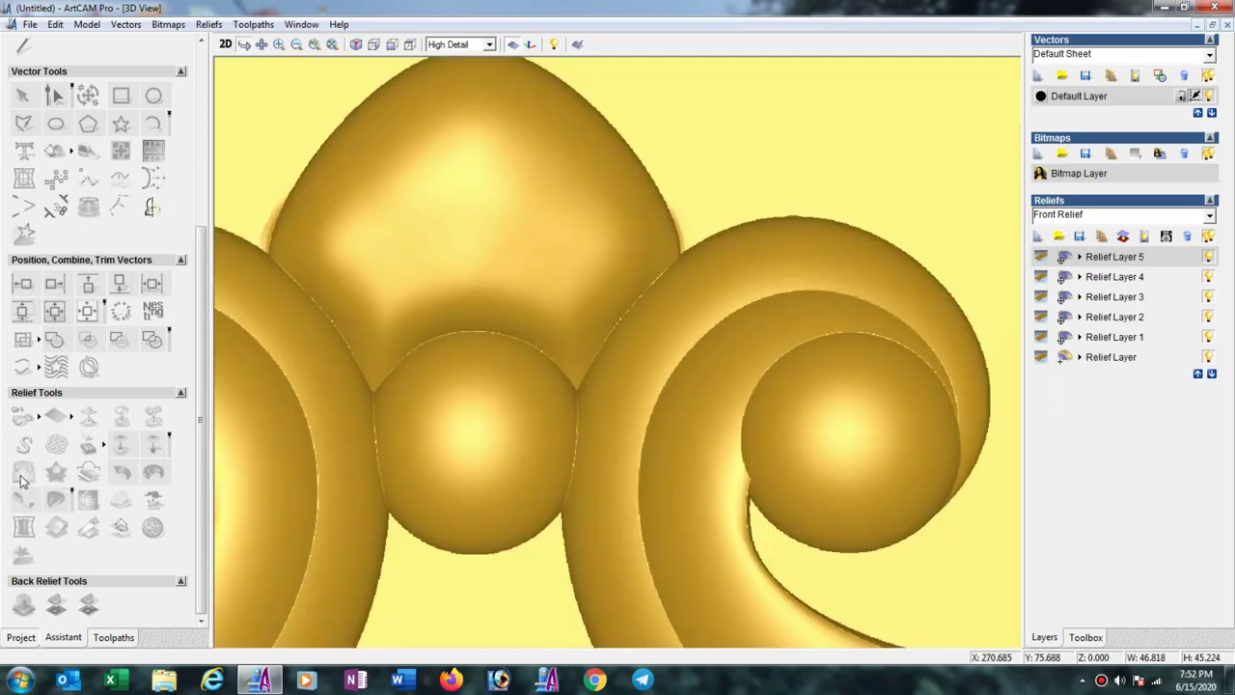
Mirror the re-smudged top lobe left over right and reopen Interactive Sculpting
left_click(25, 474)
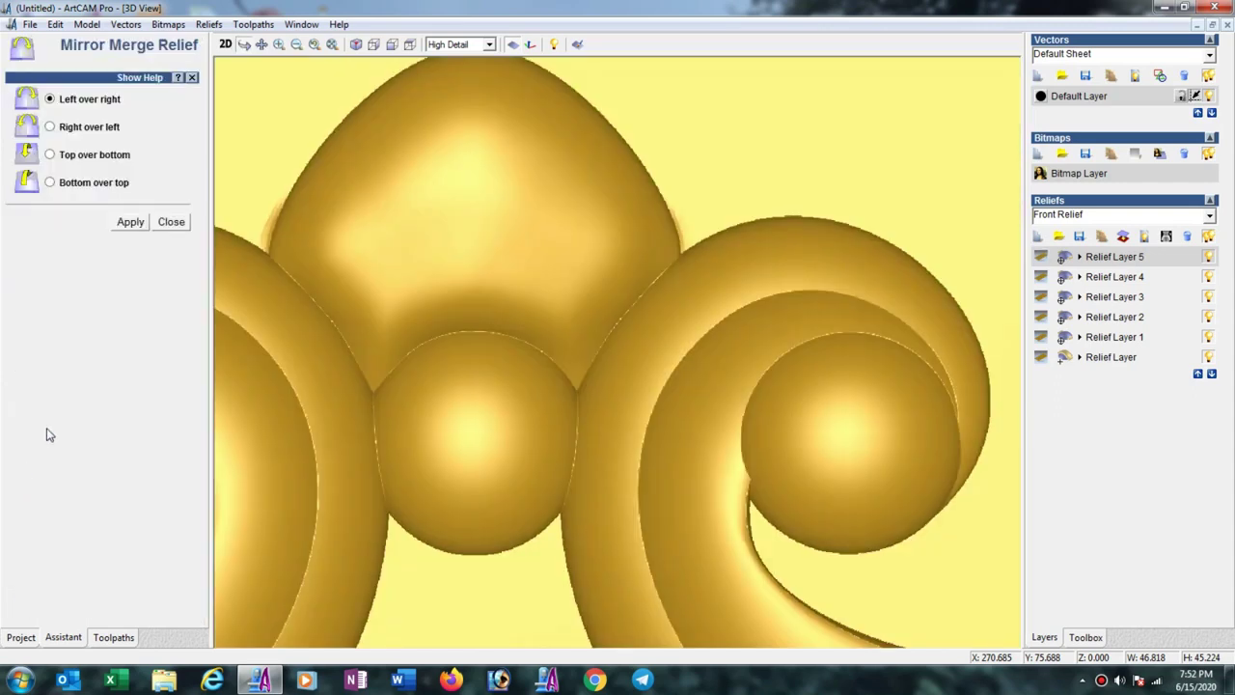
left_click(131, 224)
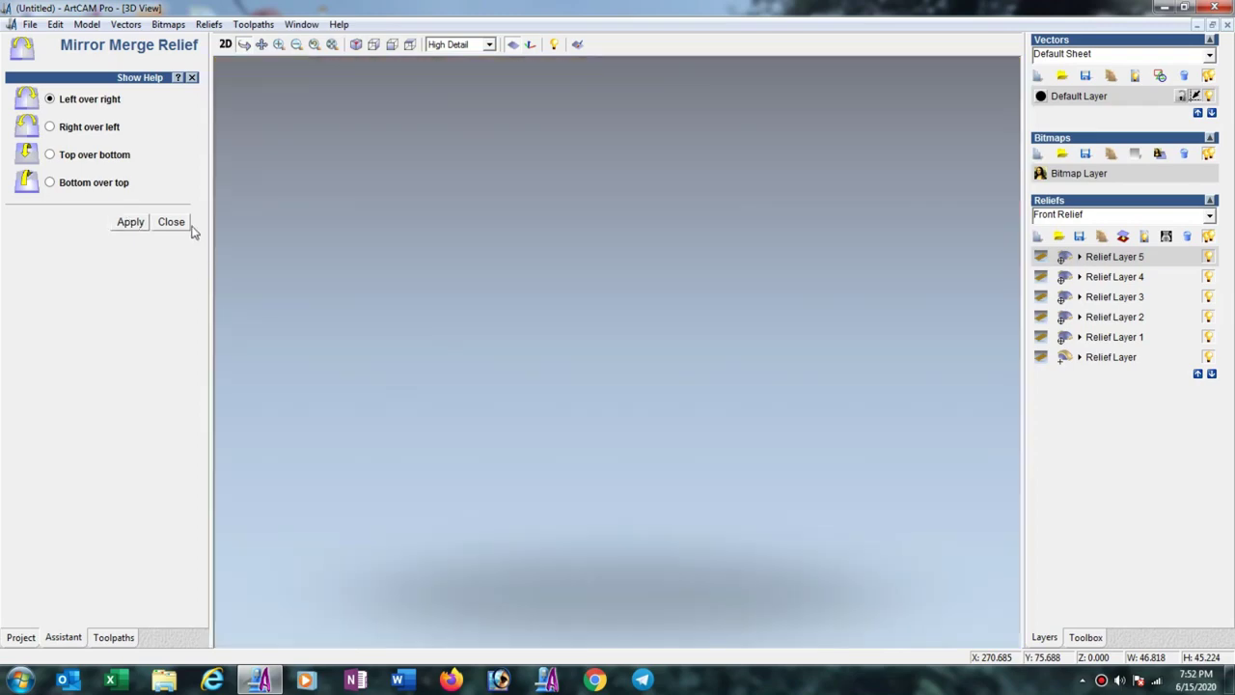
left_click(172, 223)
scroll(533, 387, "down", 3)
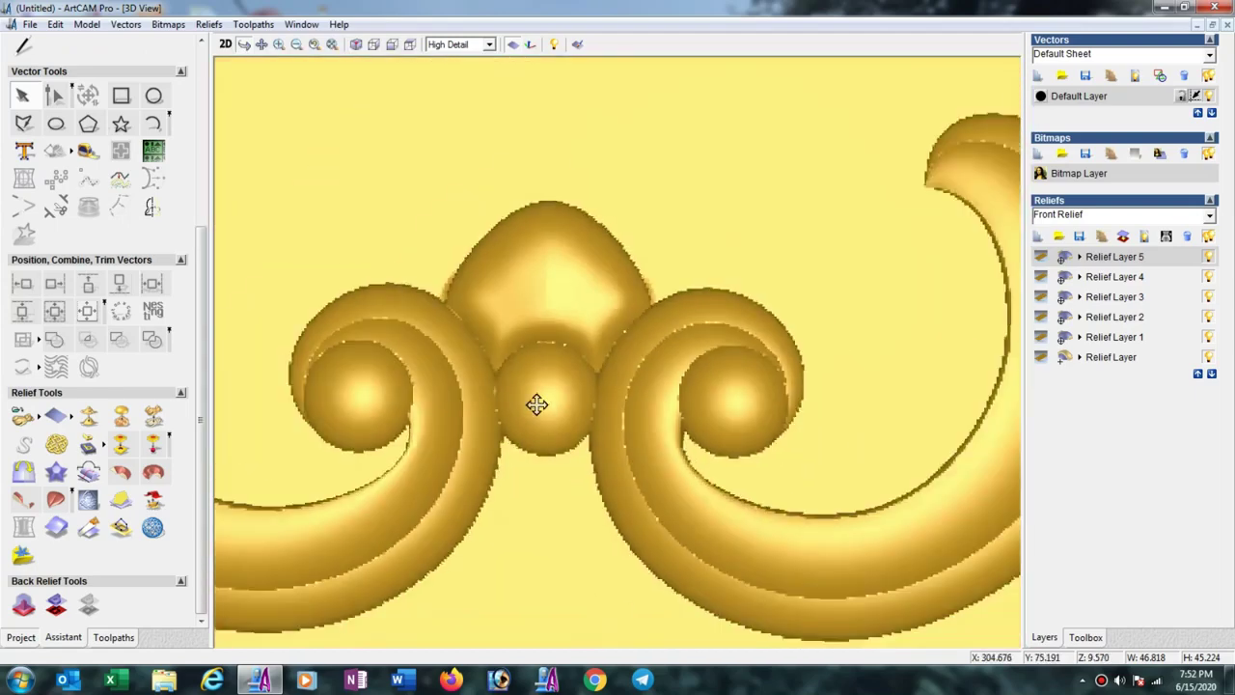
scroll(538, 405, "up", 1)
scroll(565, 421, "up", 1)
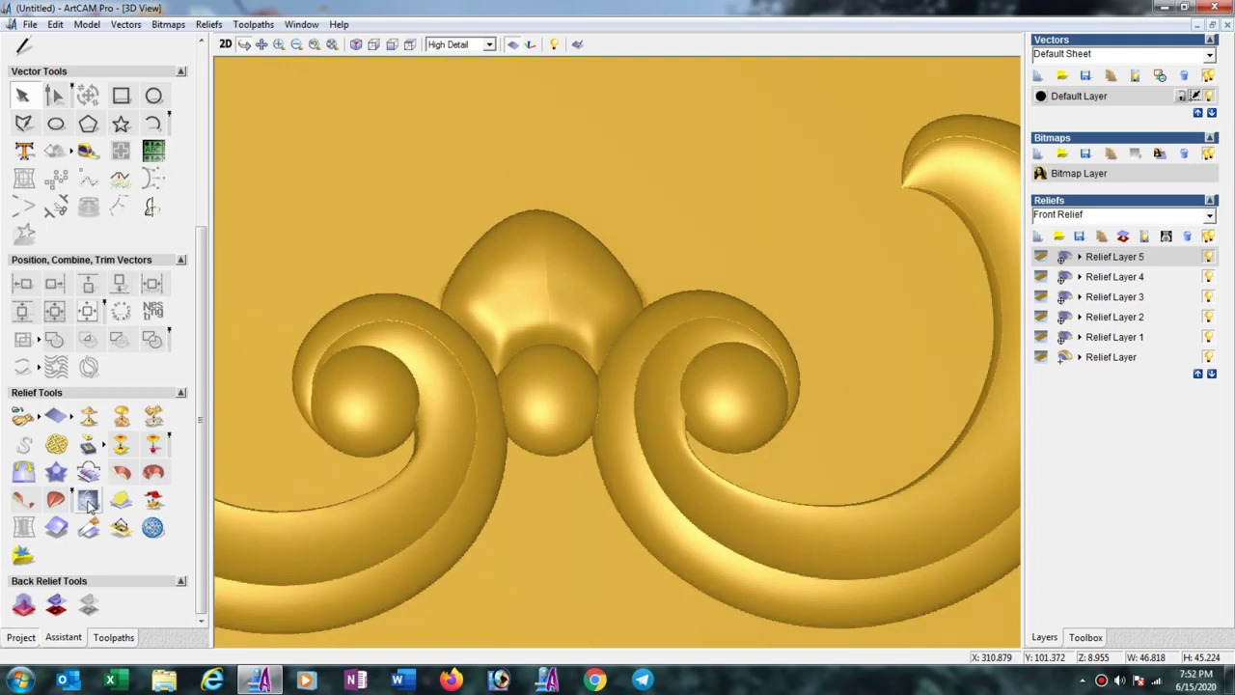
left_click(88, 499)
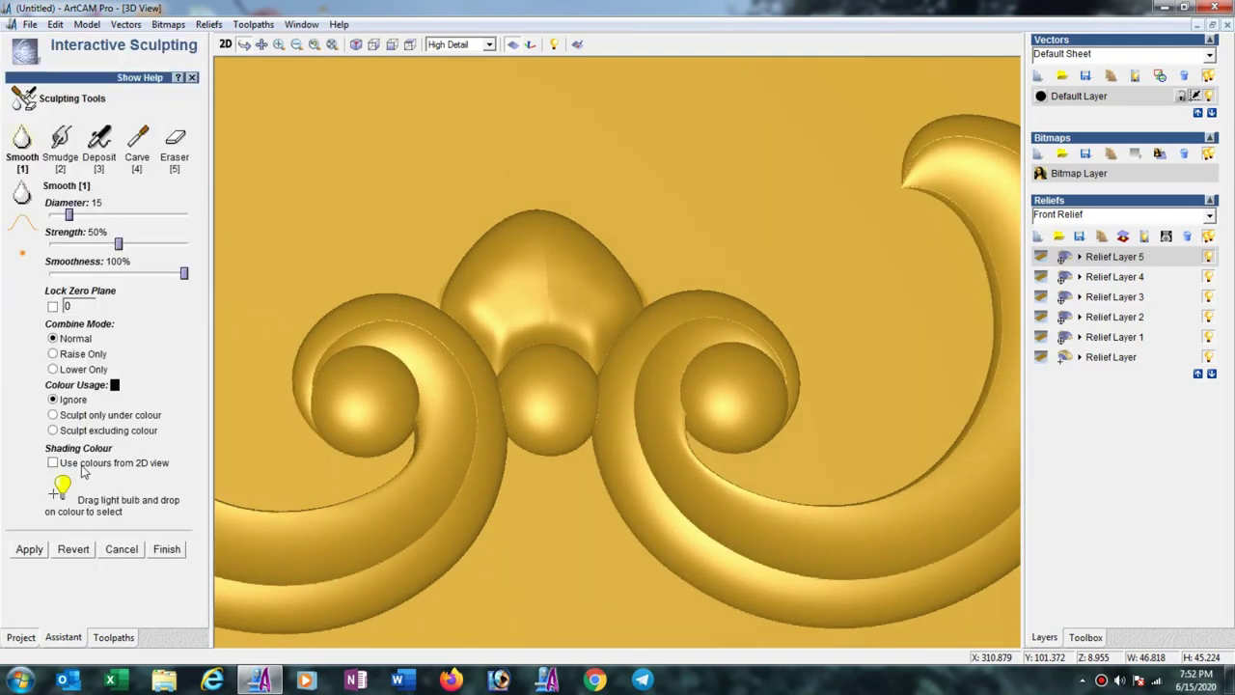
Smooth the top lobe with Diameter 55 and Strength 16%, then finish sculpting
left_click(124, 214)
left_click_drag(118, 243, 74, 243)
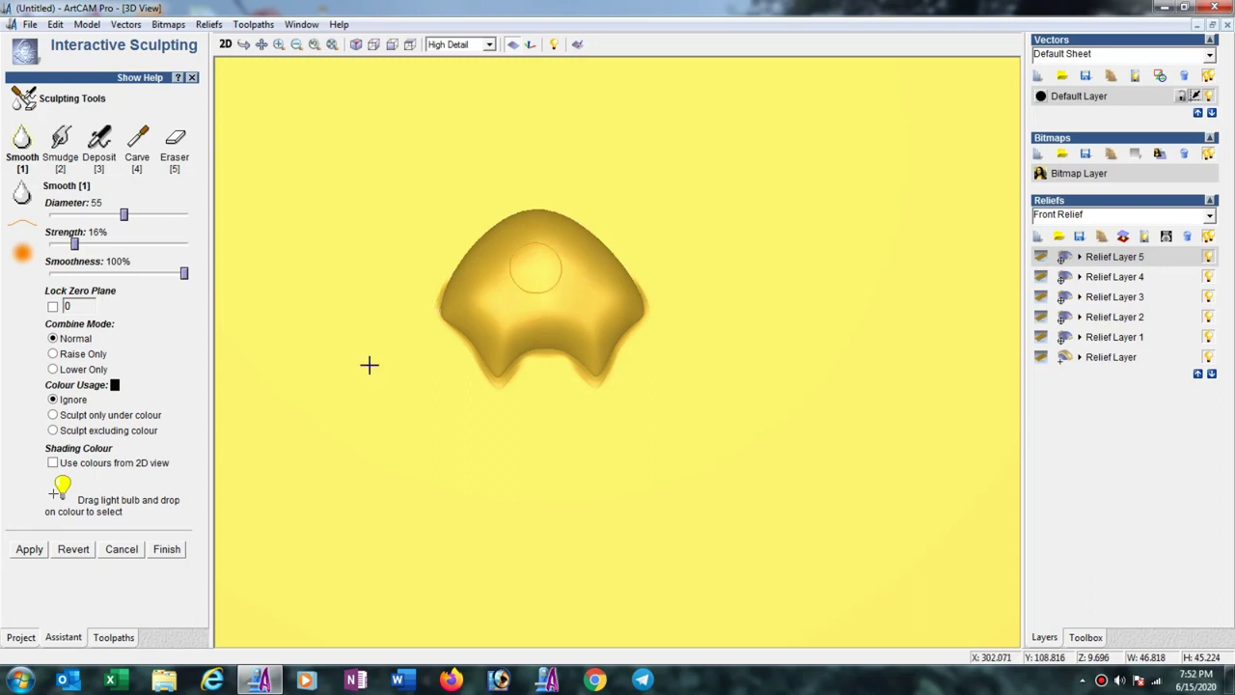
left_click(189, 548)
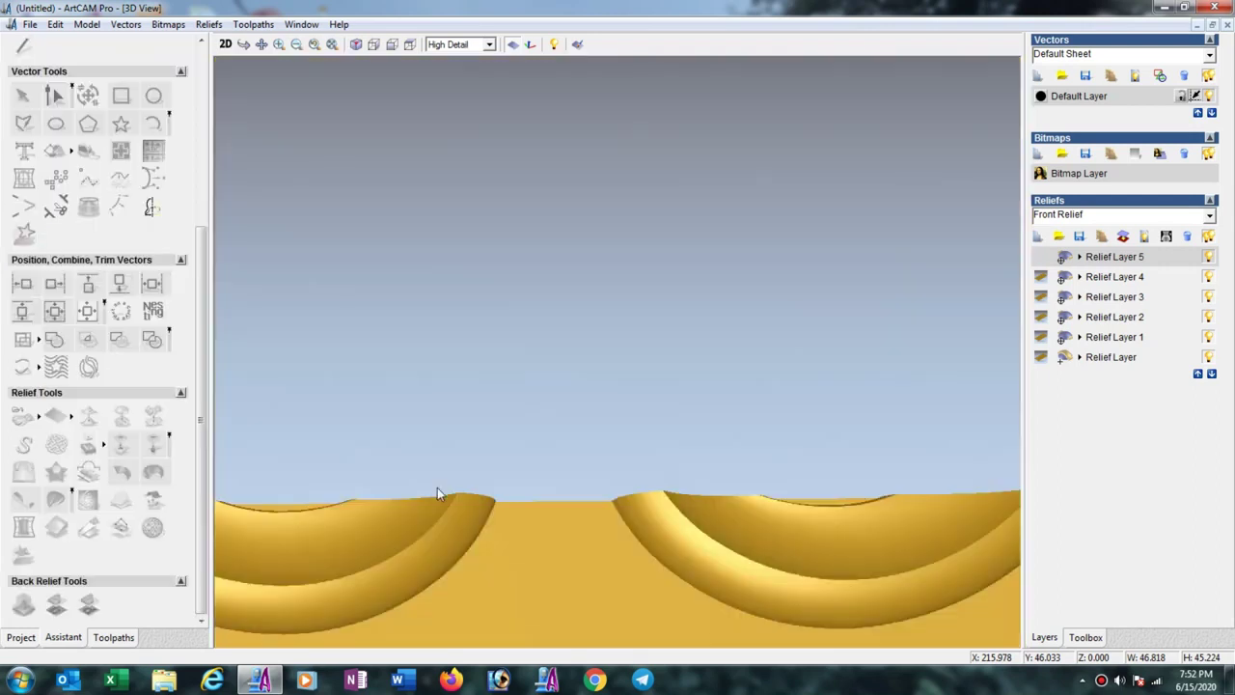
Add an empty Relief Layer 6 to the relief stack
left_click(1038, 237)
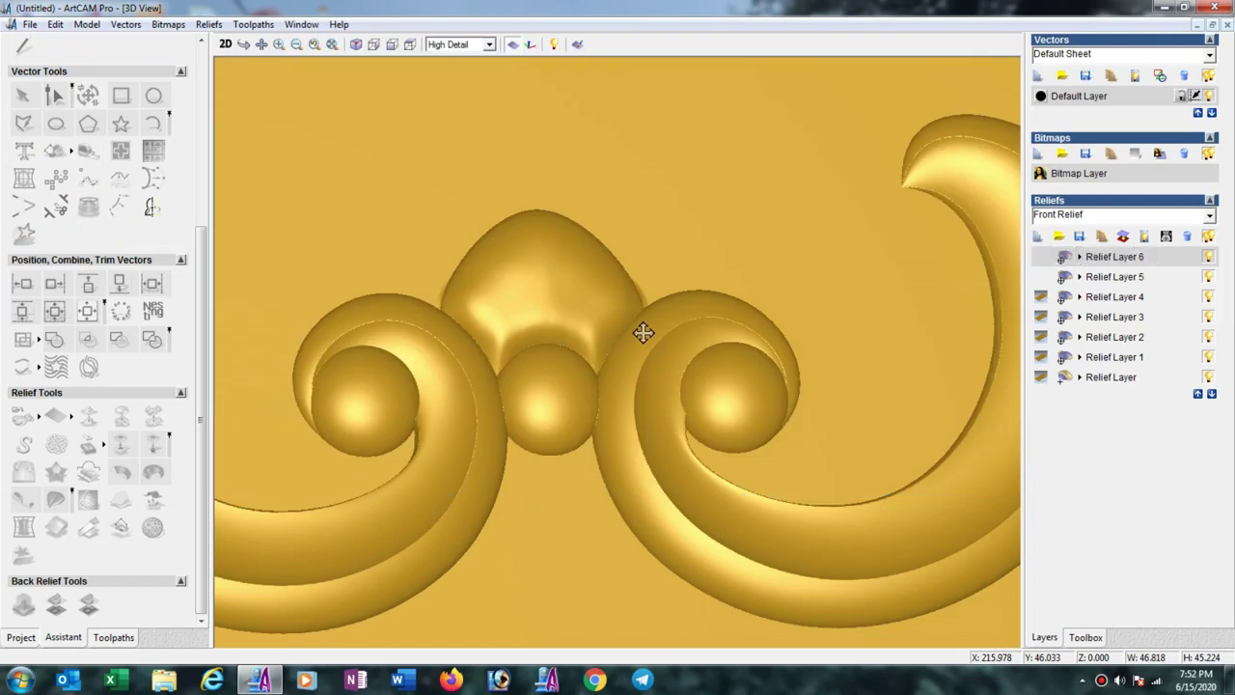
scroll(644, 332, "down", 2)
scroll(650, 325, "down", 2)
scroll(656, 311, "down", 2)
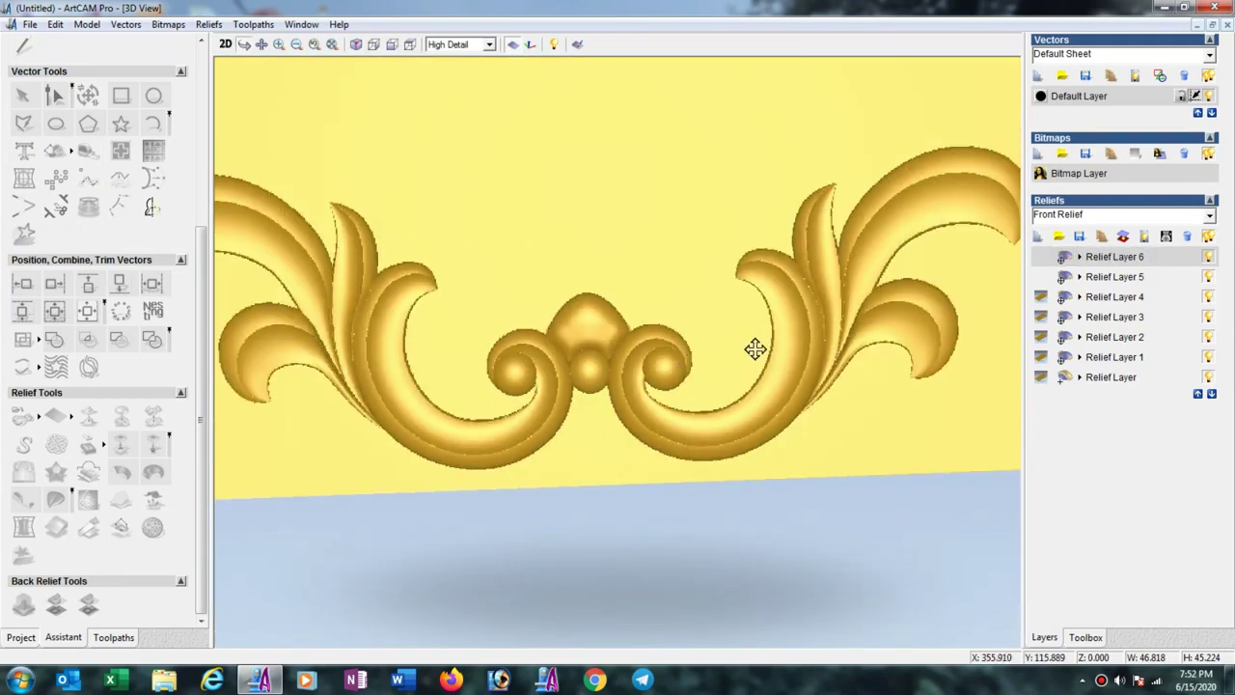
Tile the windows vertically so the 2D and 3D views sit side by side
scroll(738, 328, "down", 5)
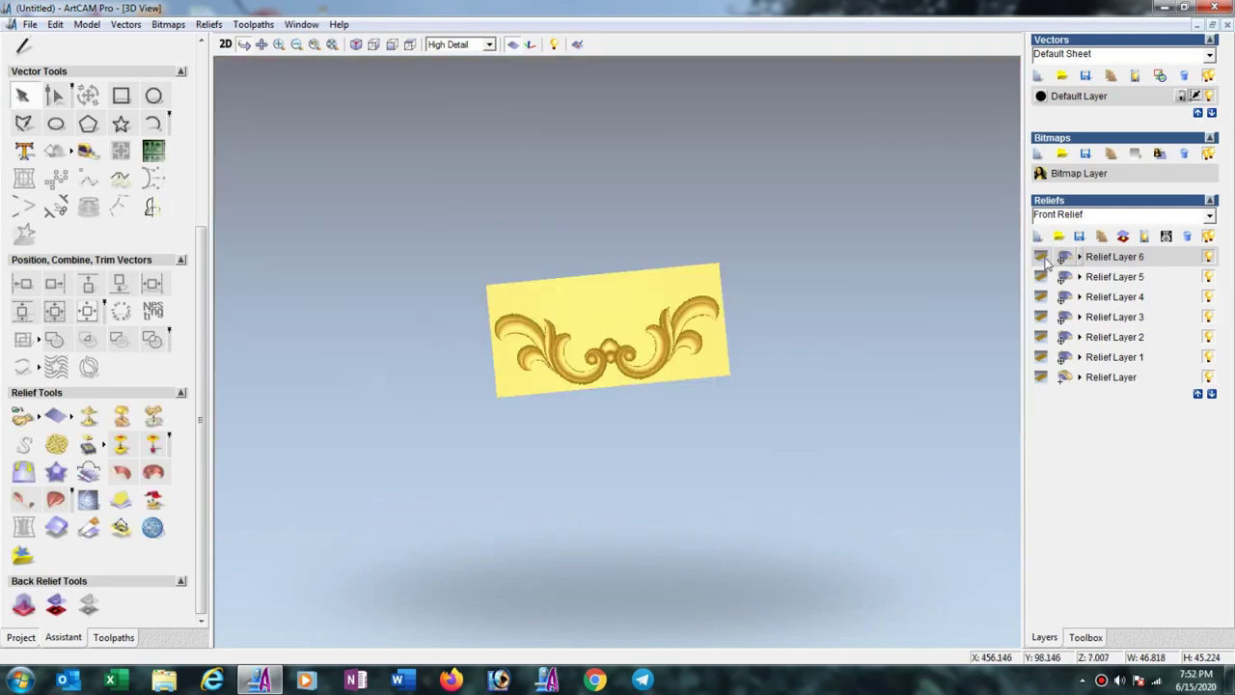
left_click(301, 24)
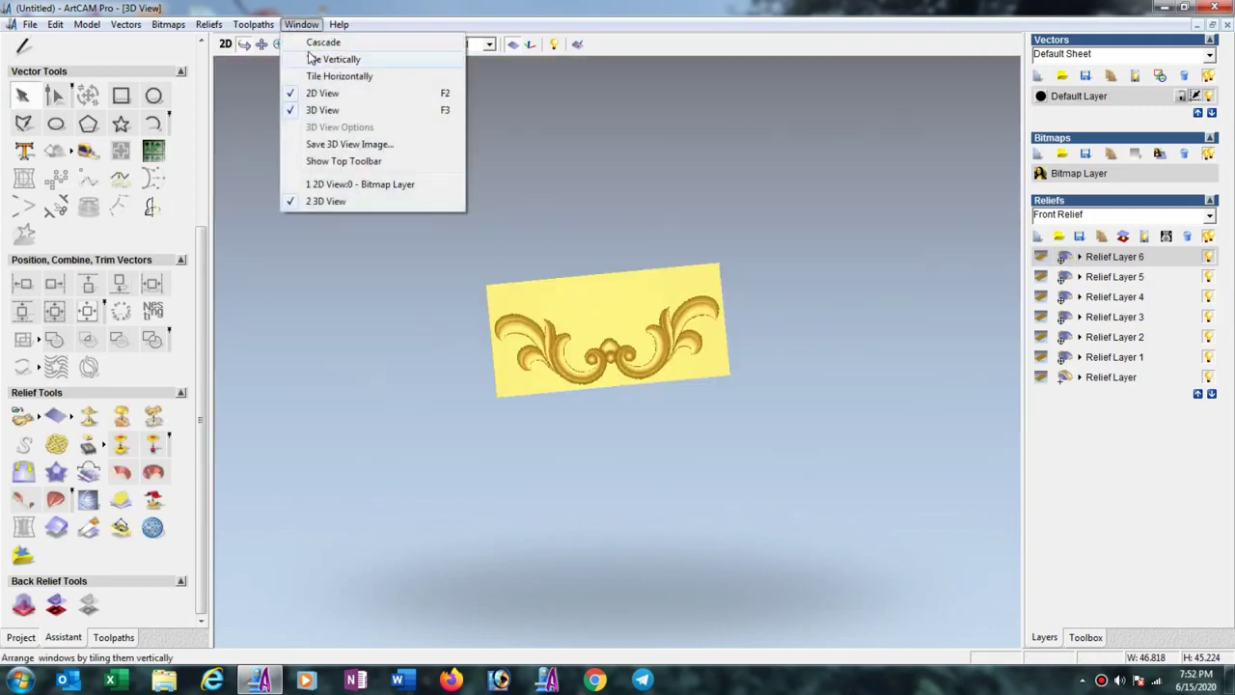
left_click(313, 60)
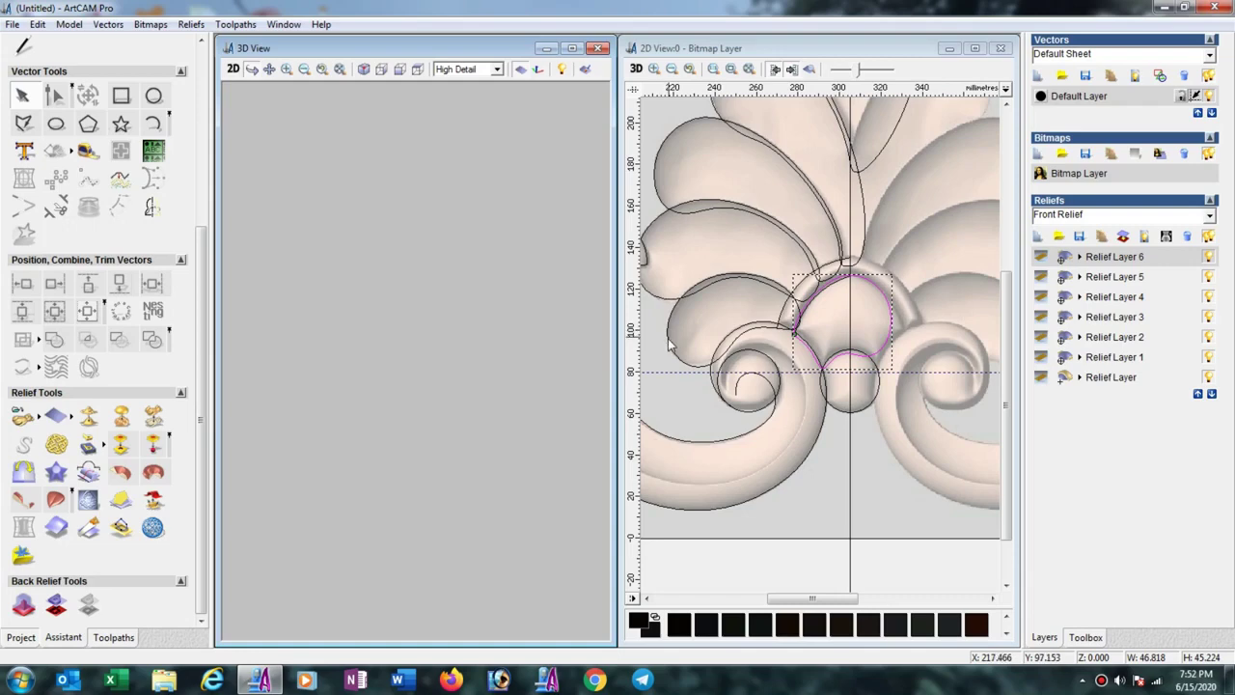
Raise the kidney-shaped leaf vector as a round-profile 90° dome in the Shape Editor
left_click(687, 294)
right_click(687, 294)
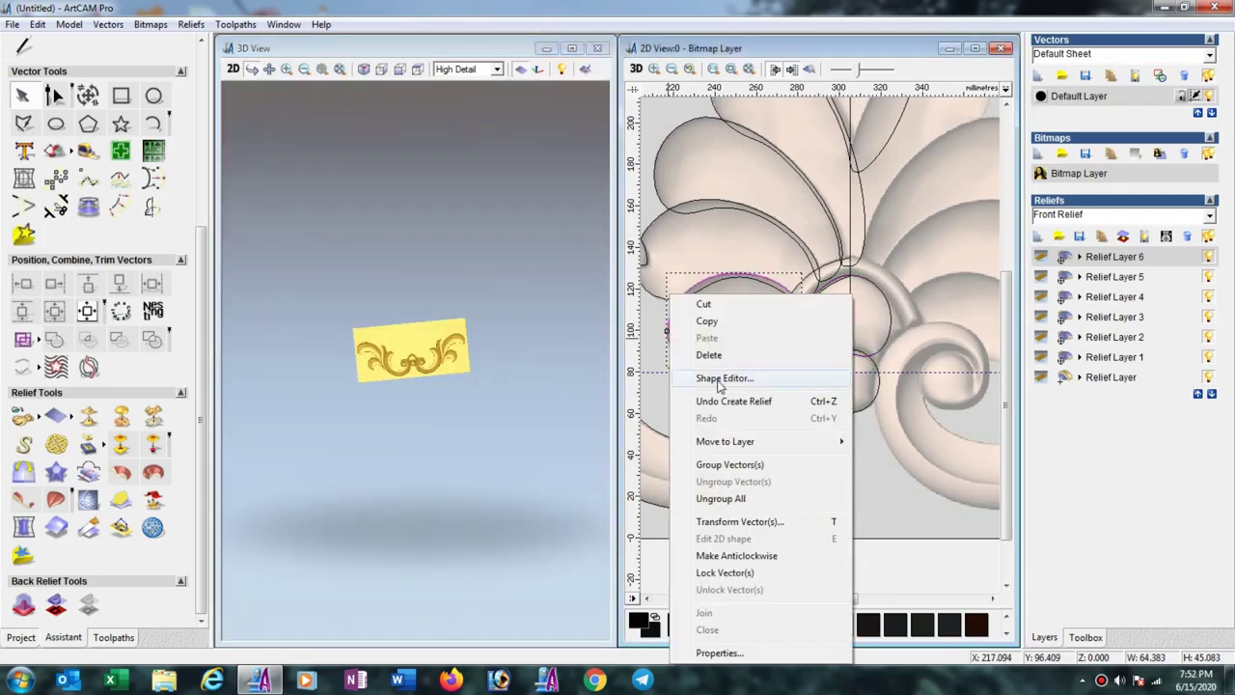
left_click(718, 379)
left_click(791, 68)
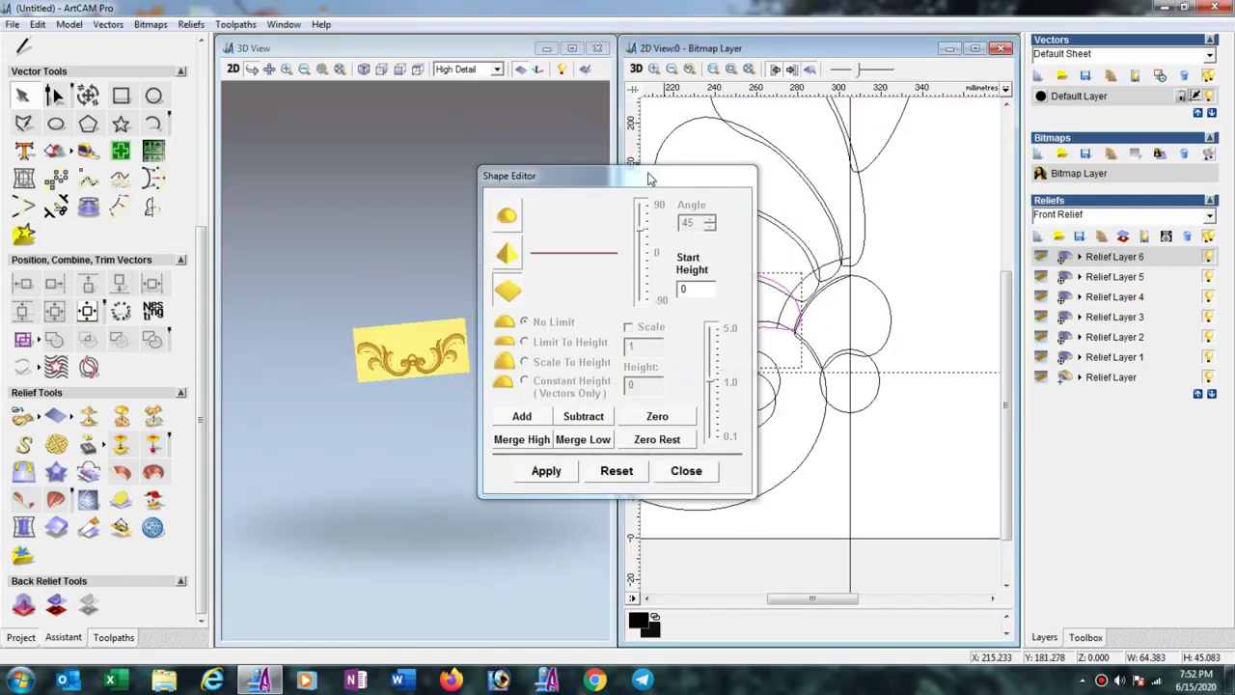
left_click_drag(650, 179, 370, 118)
left_click(228, 157)
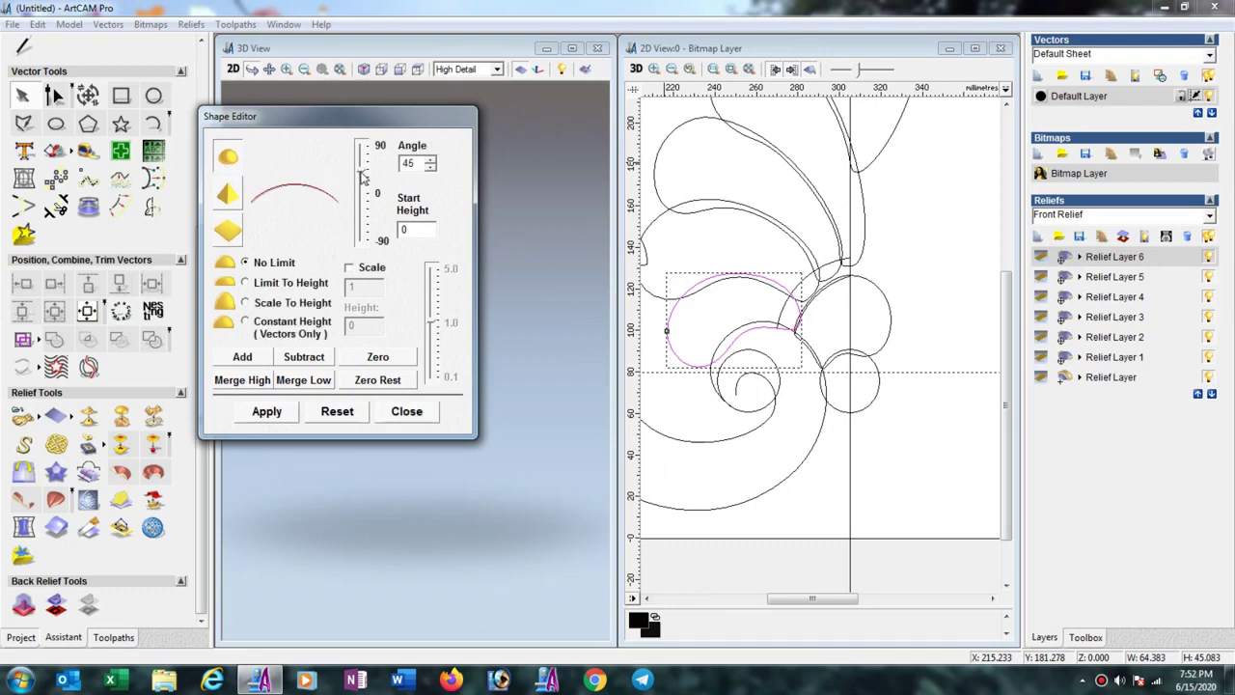
left_click_drag(363, 176, 362, 145)
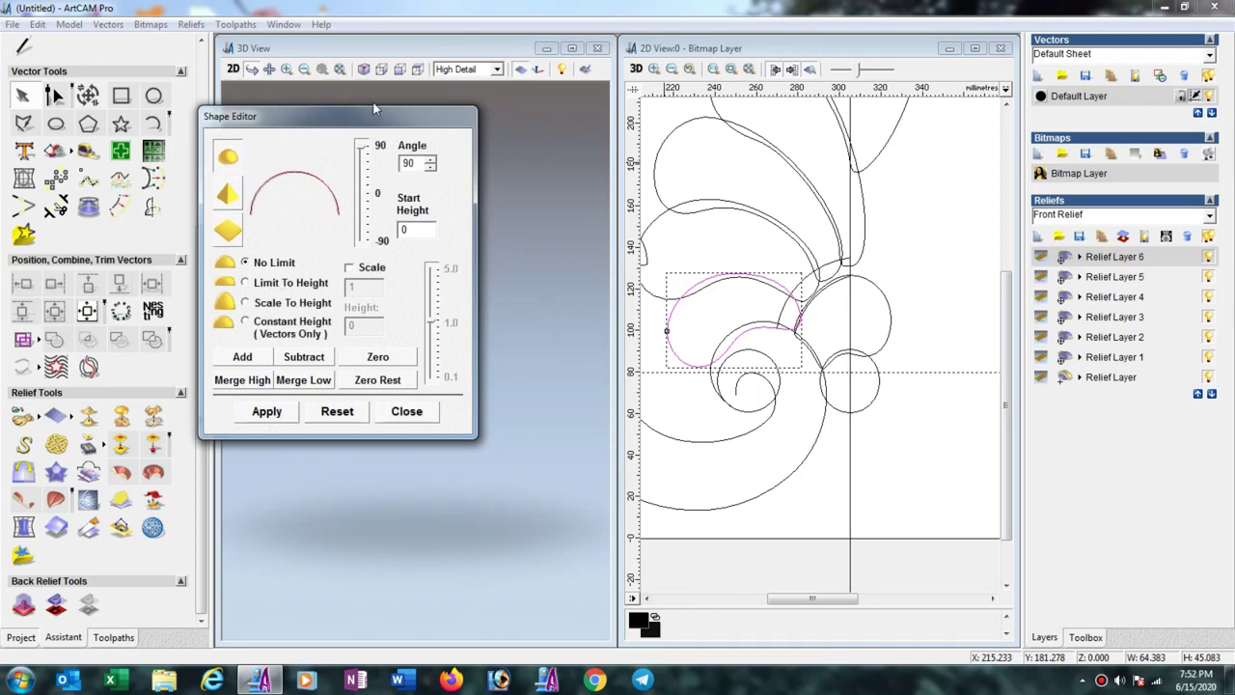
left_click(255, 359)
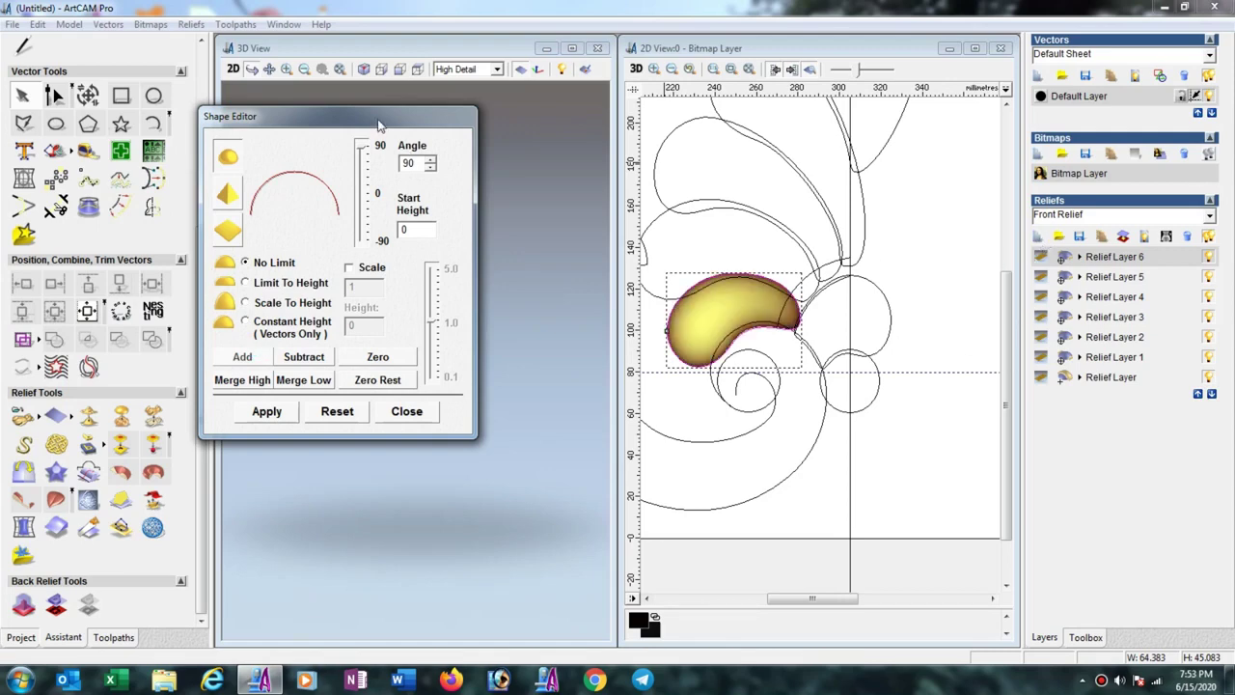
left_click_drag(379, 124, 531, 226)
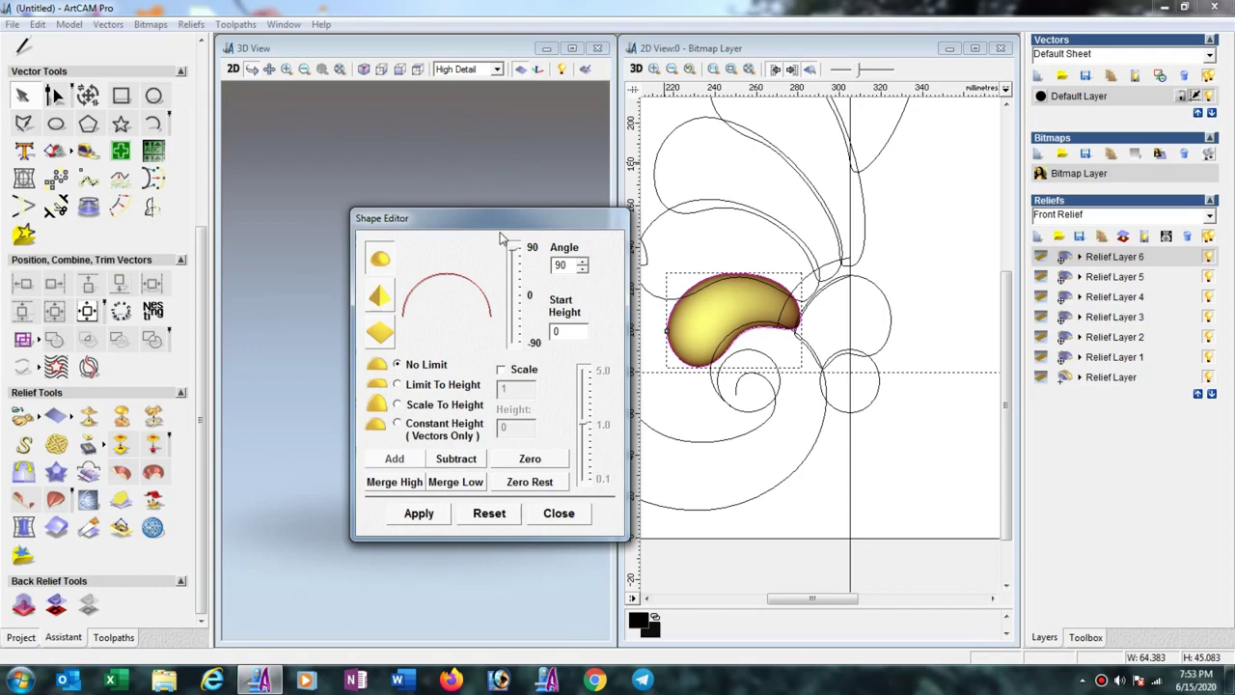
left_click_drag(415, 218, 541, 388)
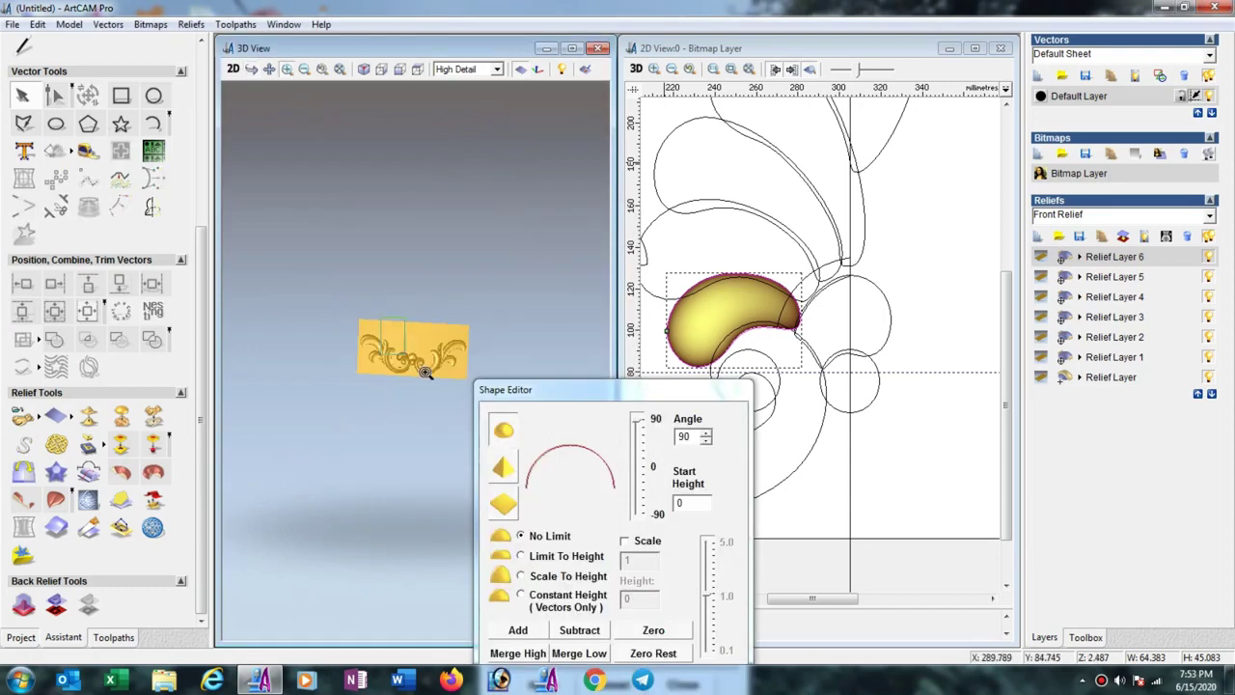
left_click_drag(454, 353, 431, 372)
Scale Relief Layer 6's height to 10 mm
scroll(444, 363, "up", 5)
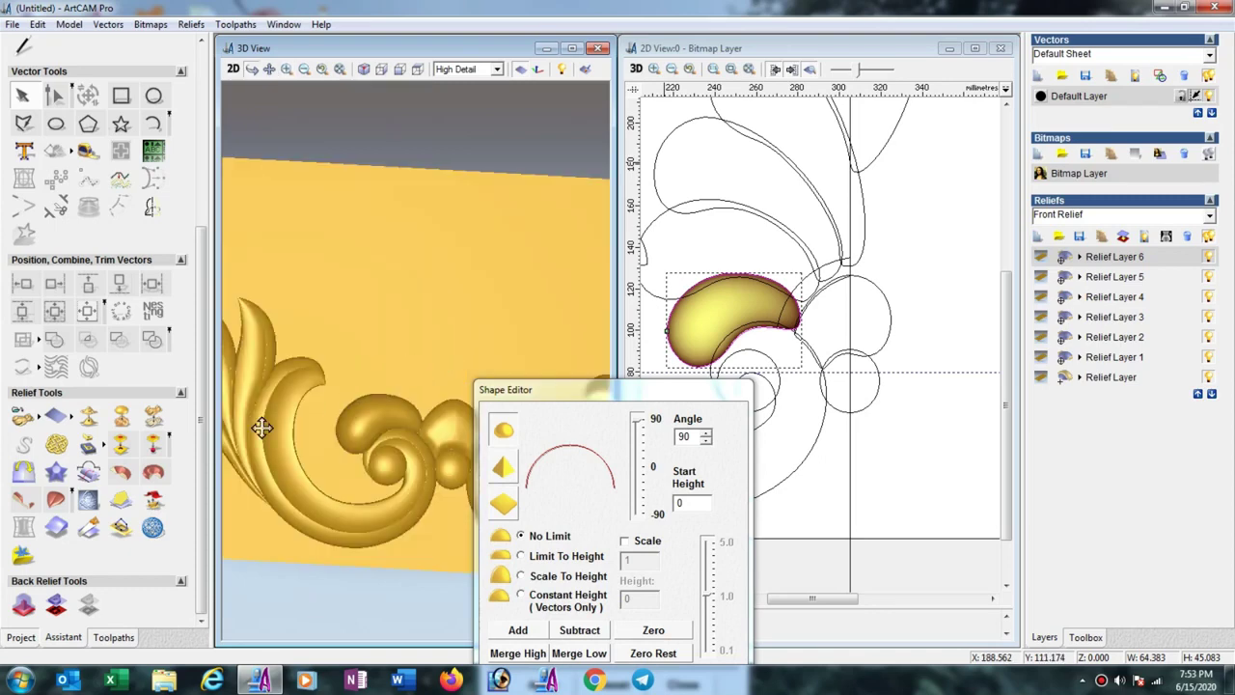
left_click(151, 417)
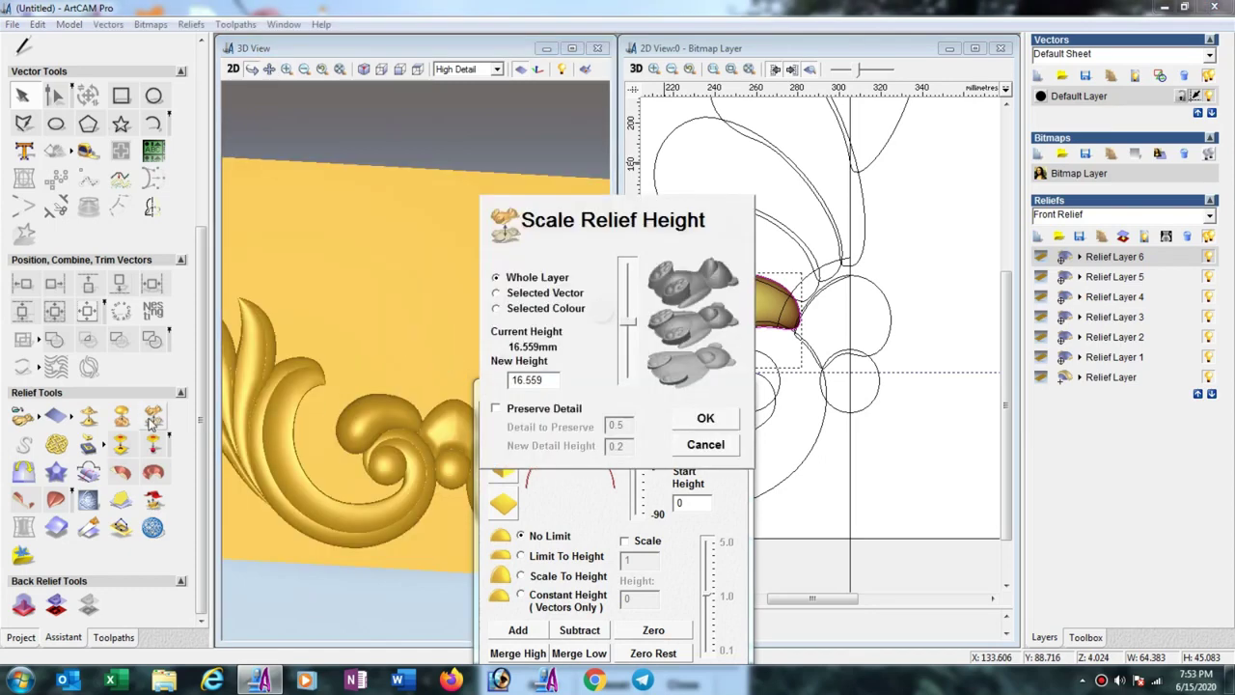
double_click(529, 380)
type("10")
key("Return")
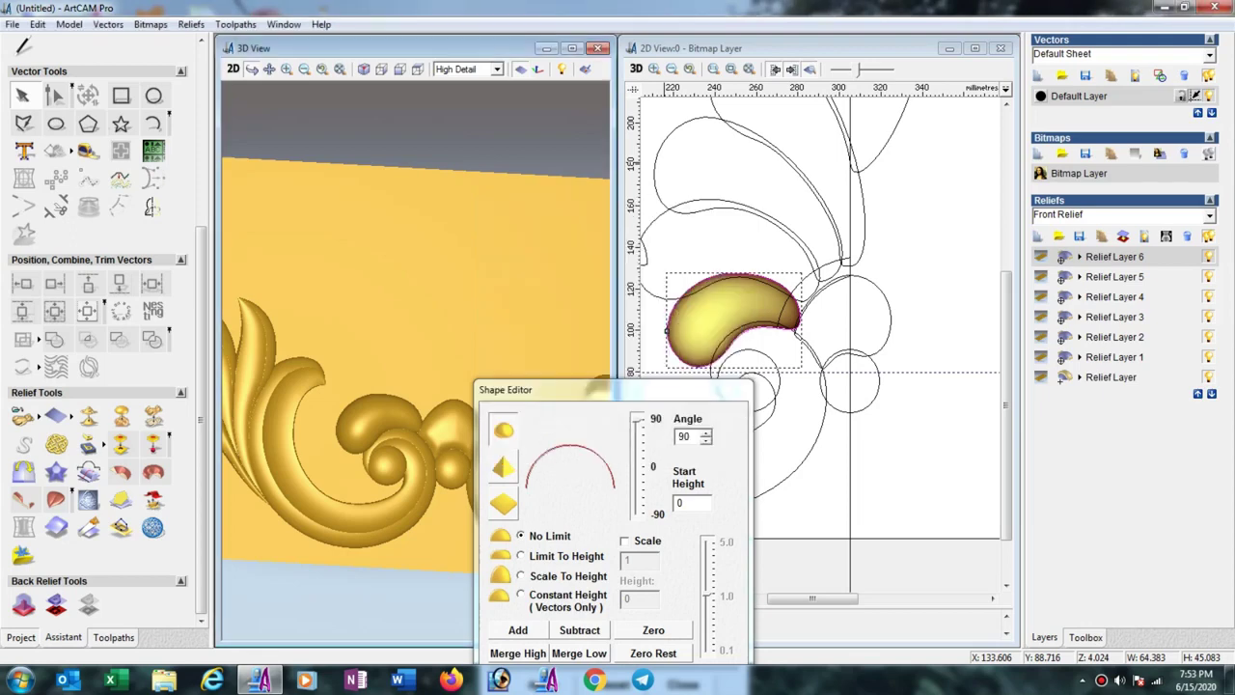
On a new Relief Layer 7, add the upper-left kidney lobe as a rounded dome
left_click(653, 303)
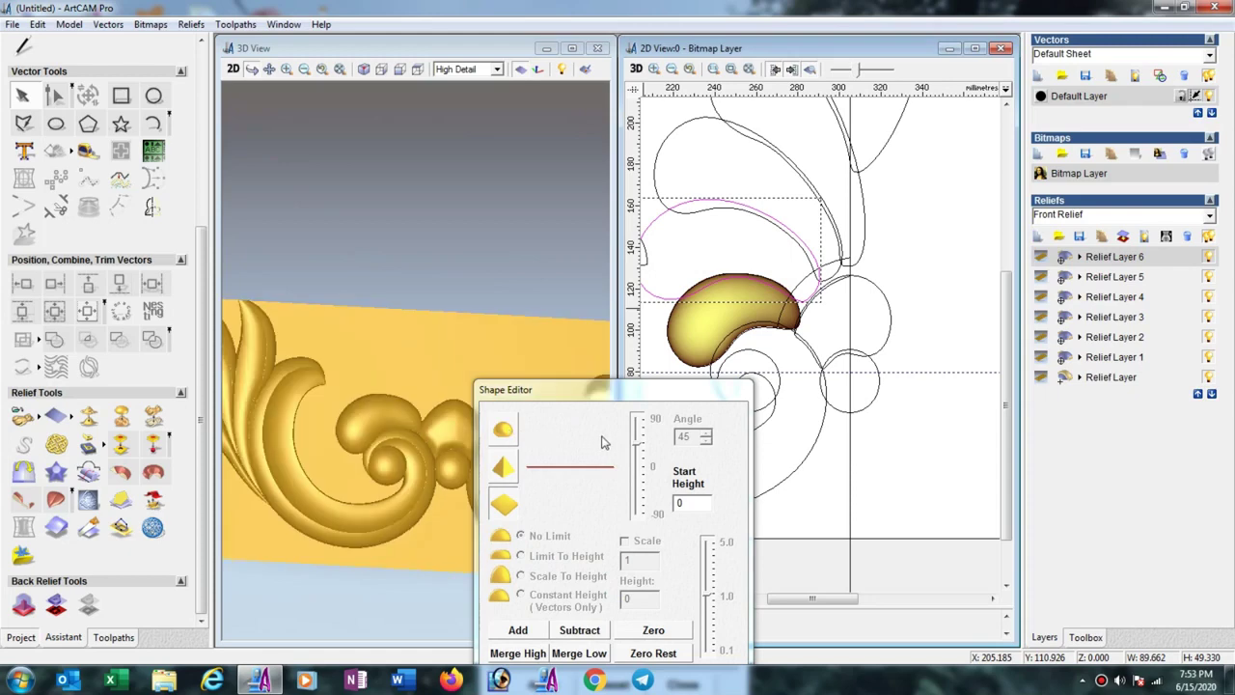
left_click_drag(637, 448, 672, 314)
left_click(520, 356)
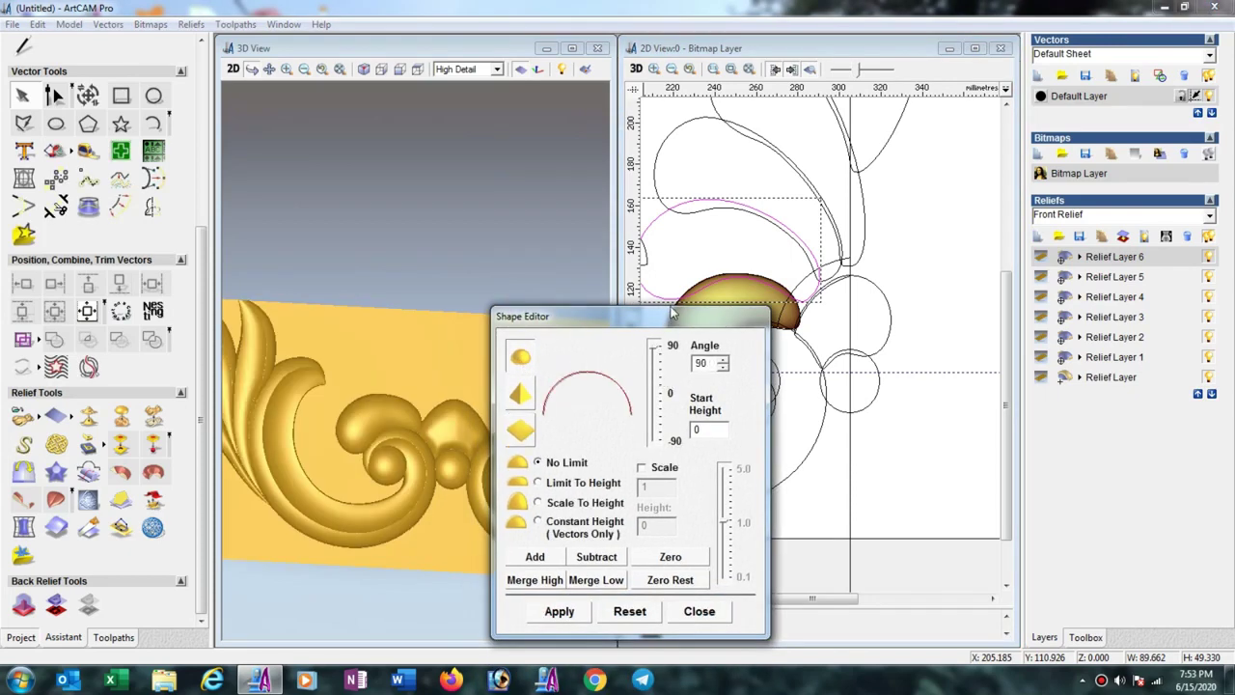
left_click(1071, 272)
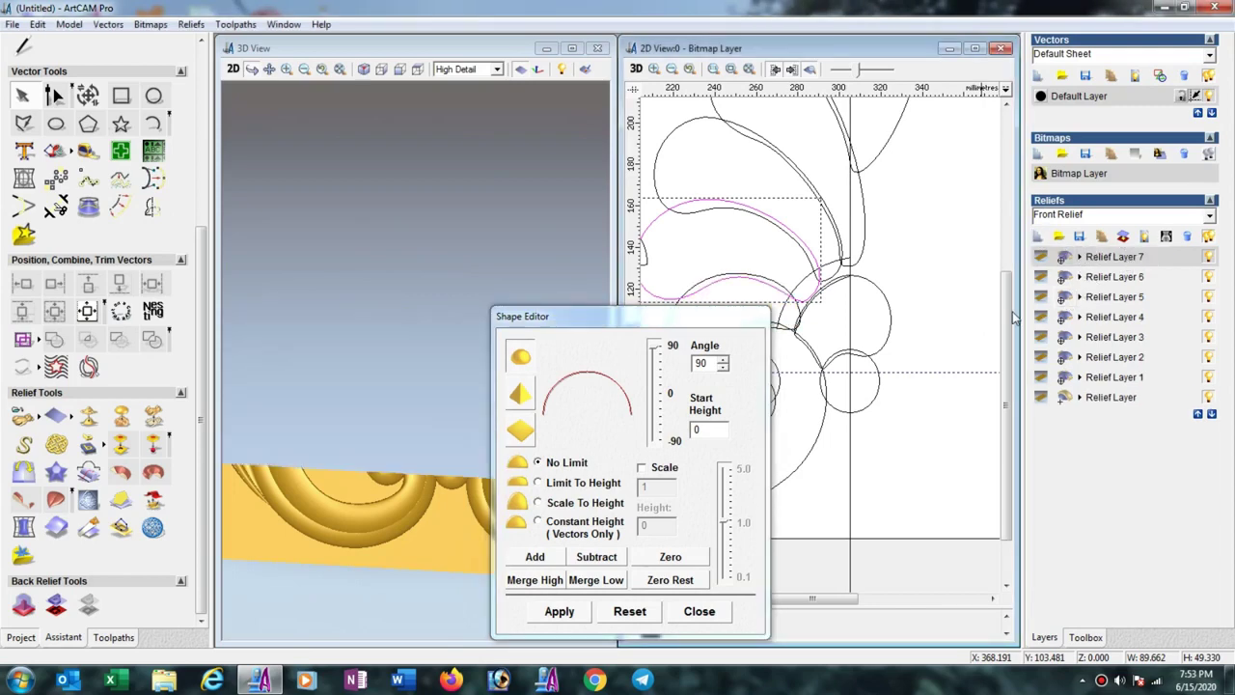
left_click(540, 557)
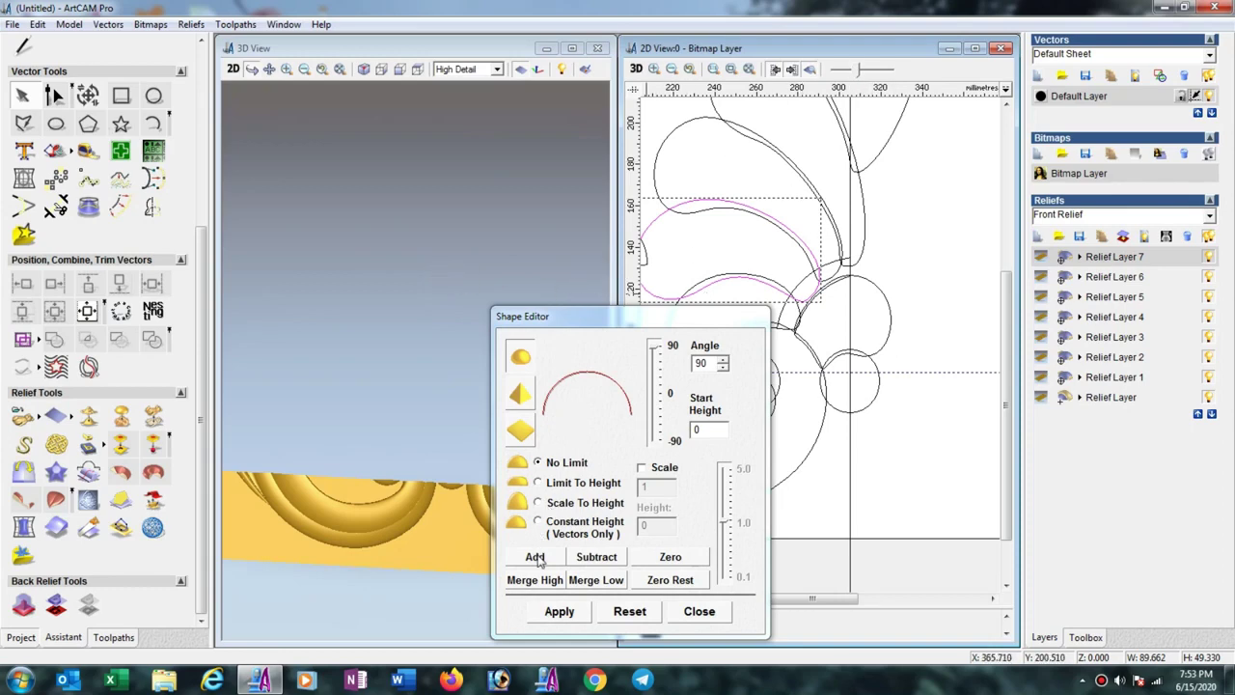
left_click(580, 558)
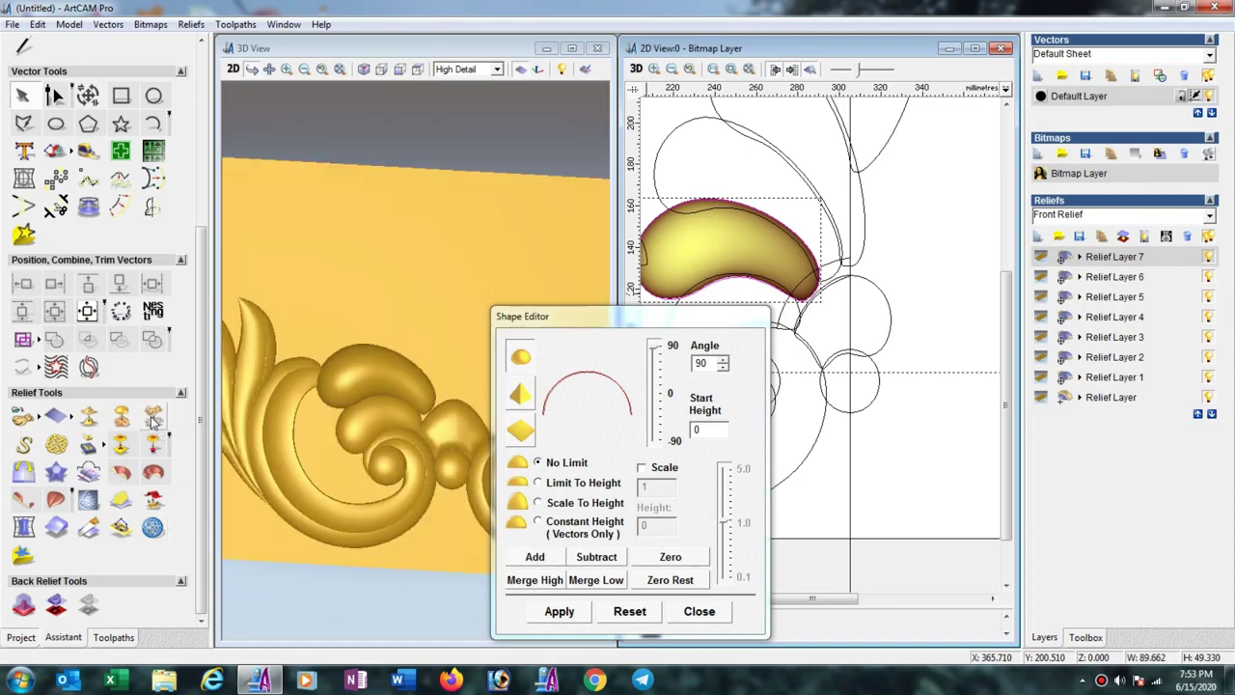
Scale the lobe layer's height to 10 mm and compare it with Relief Layer 6
left_click(153, 417)
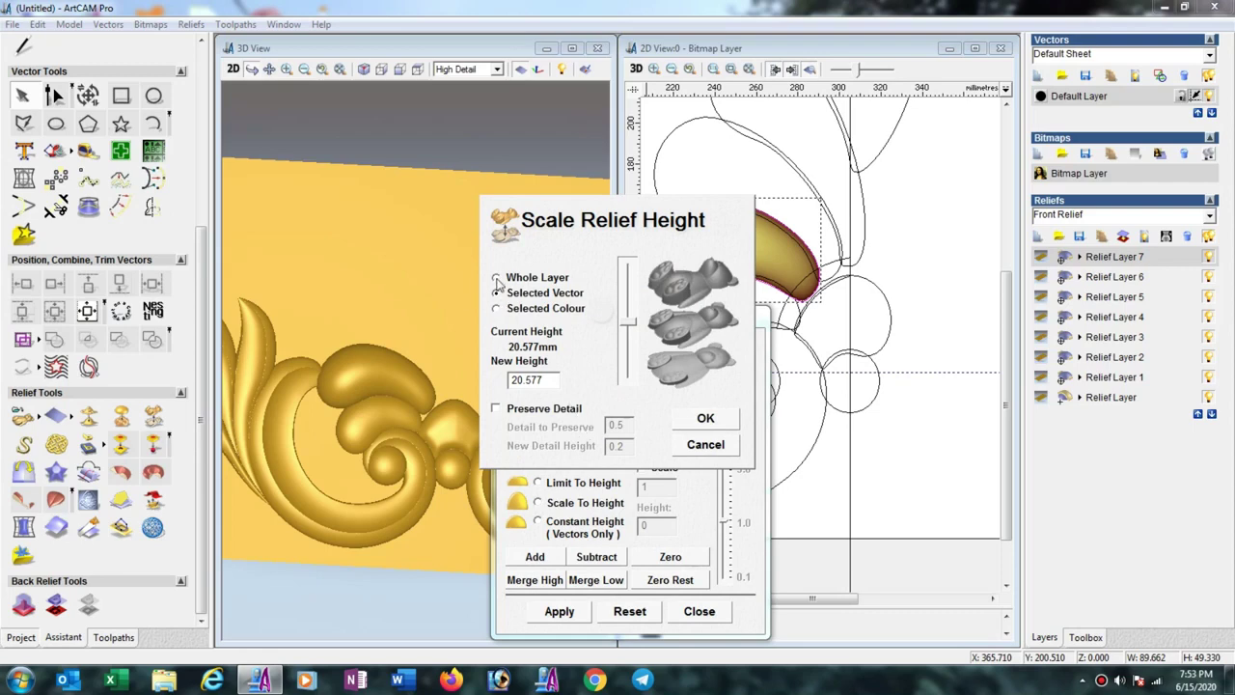
left_click_drag(547, 384, 471, 389)
type("10")
key("Return")
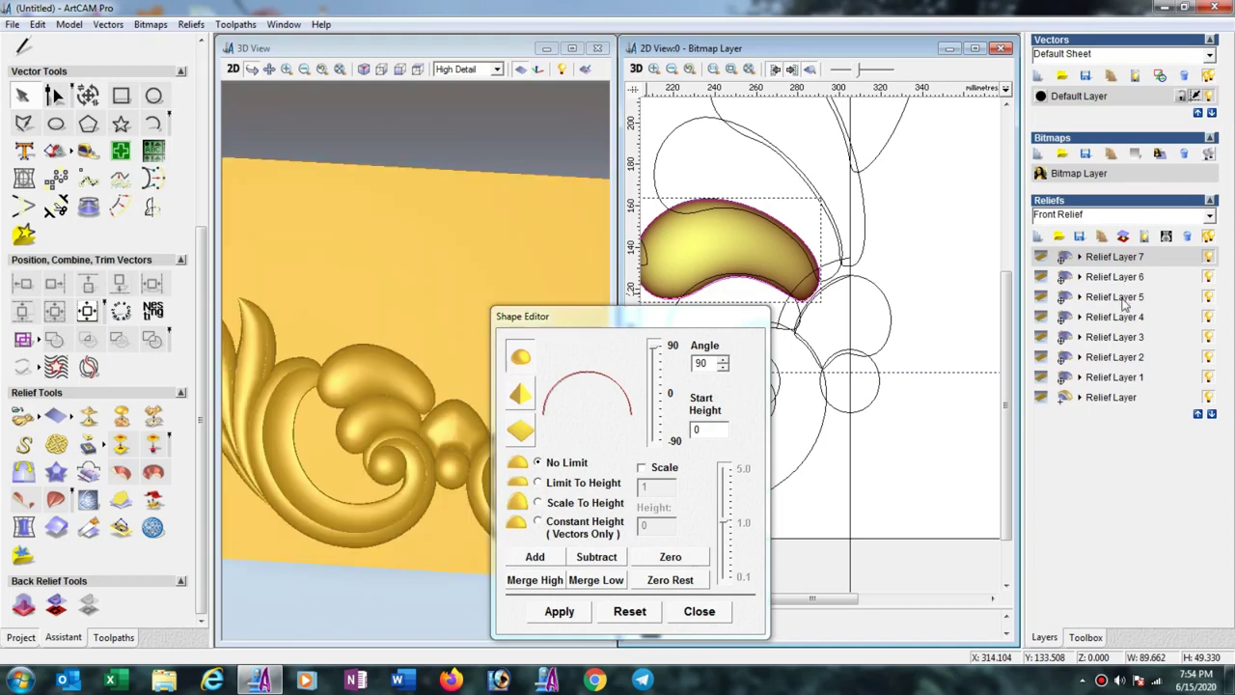
left_click(1119, 278)
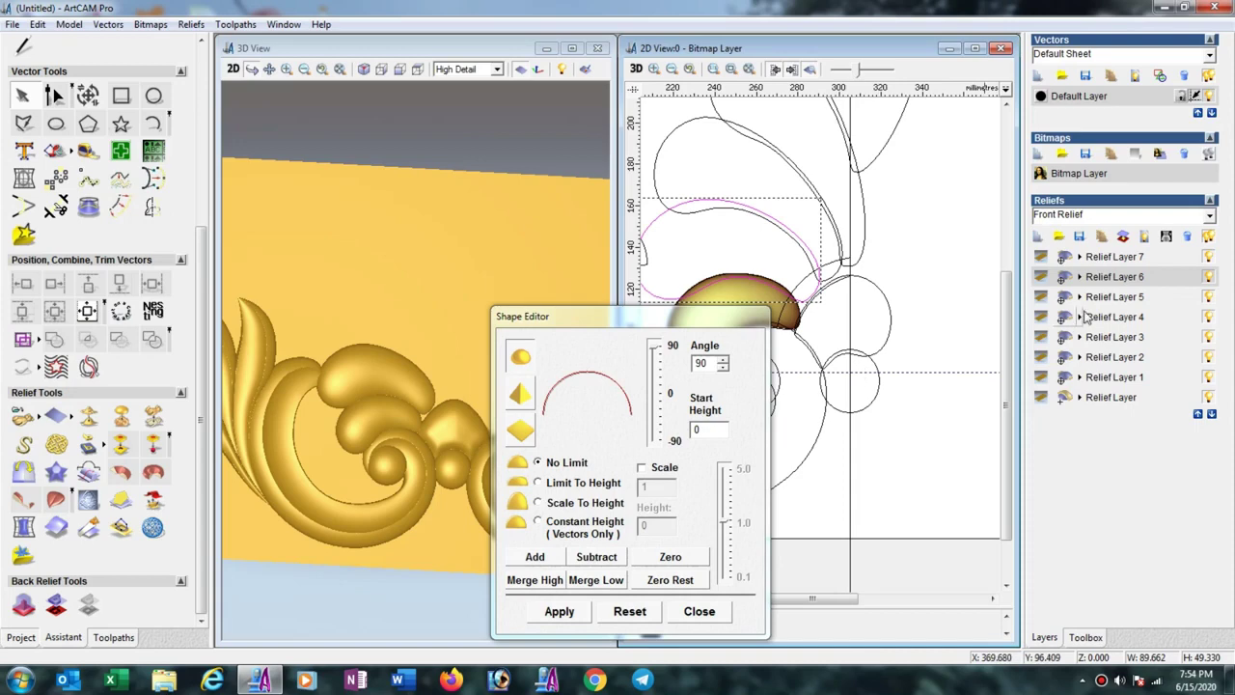
Mirror the kidney lobe on Relief Layer 7 left over right, then add empty Relief Layer 8
left_click(29, 479)
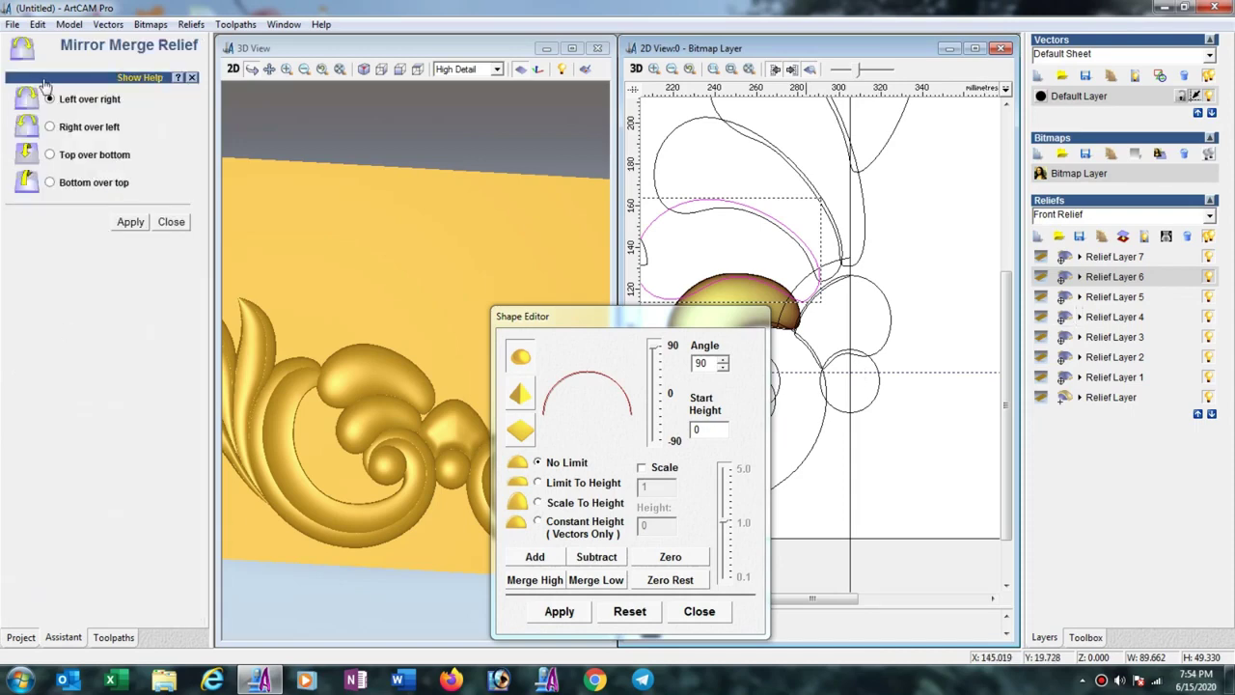
left_click(130, 227)
left_click(1119, 258)
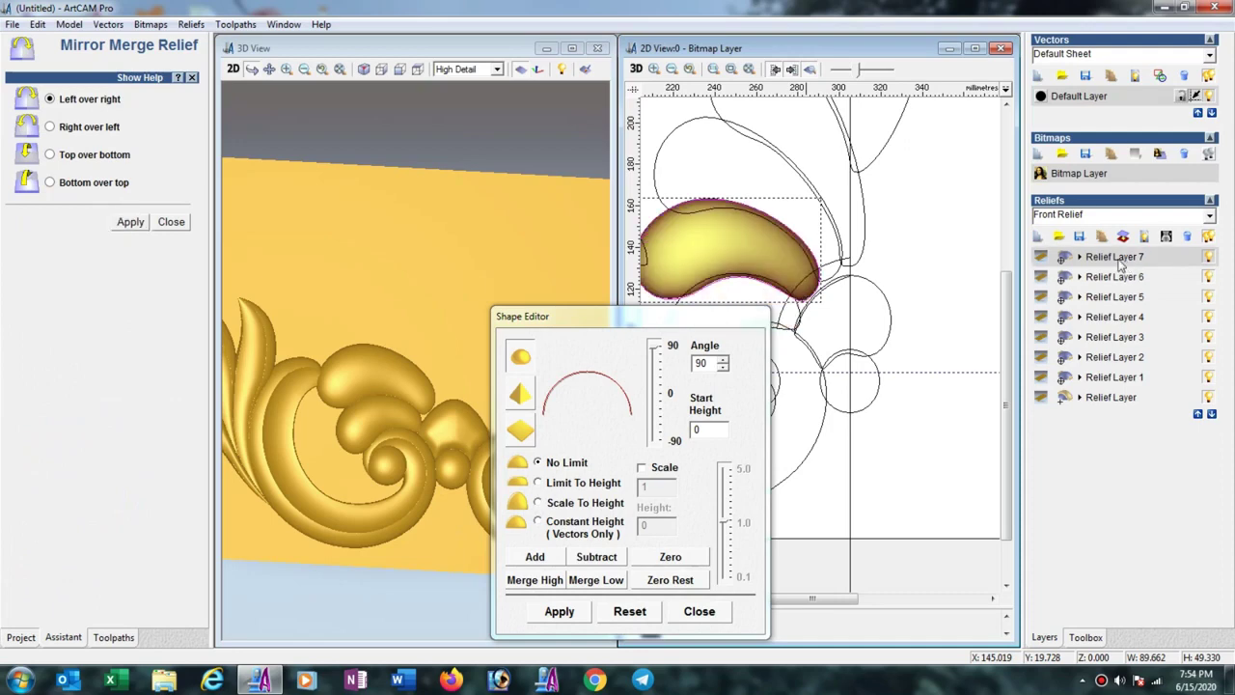
left_click(126, 225)
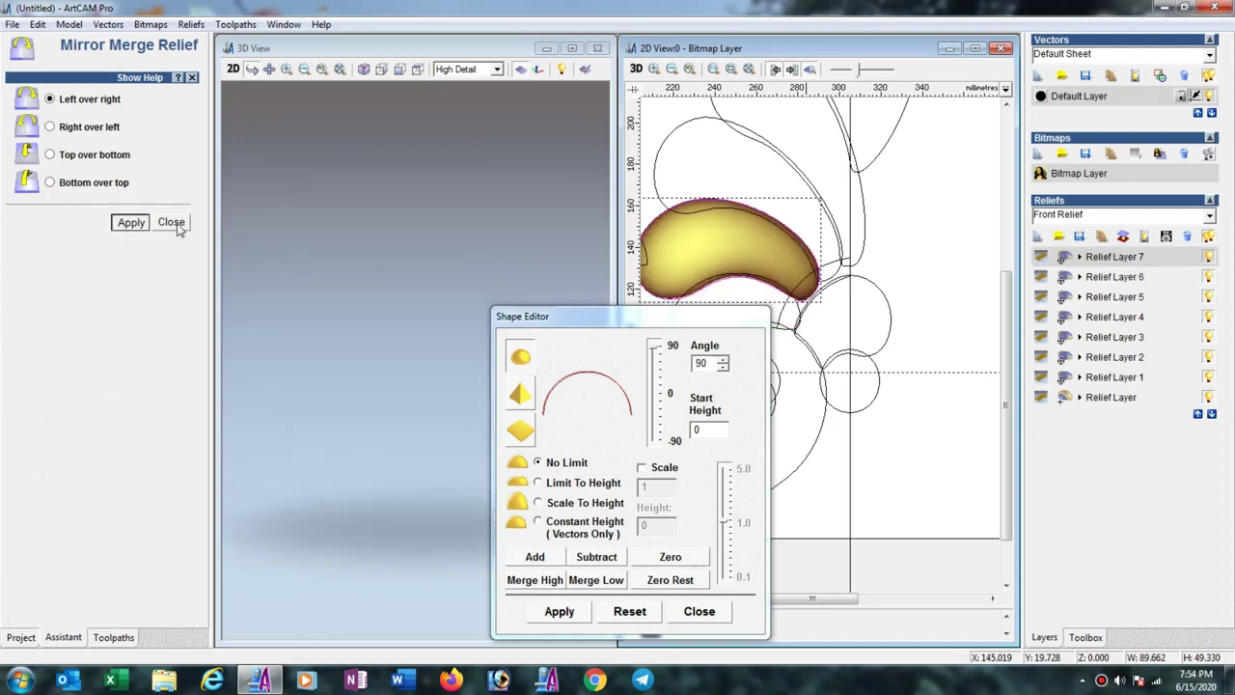
left_click(172, 224)
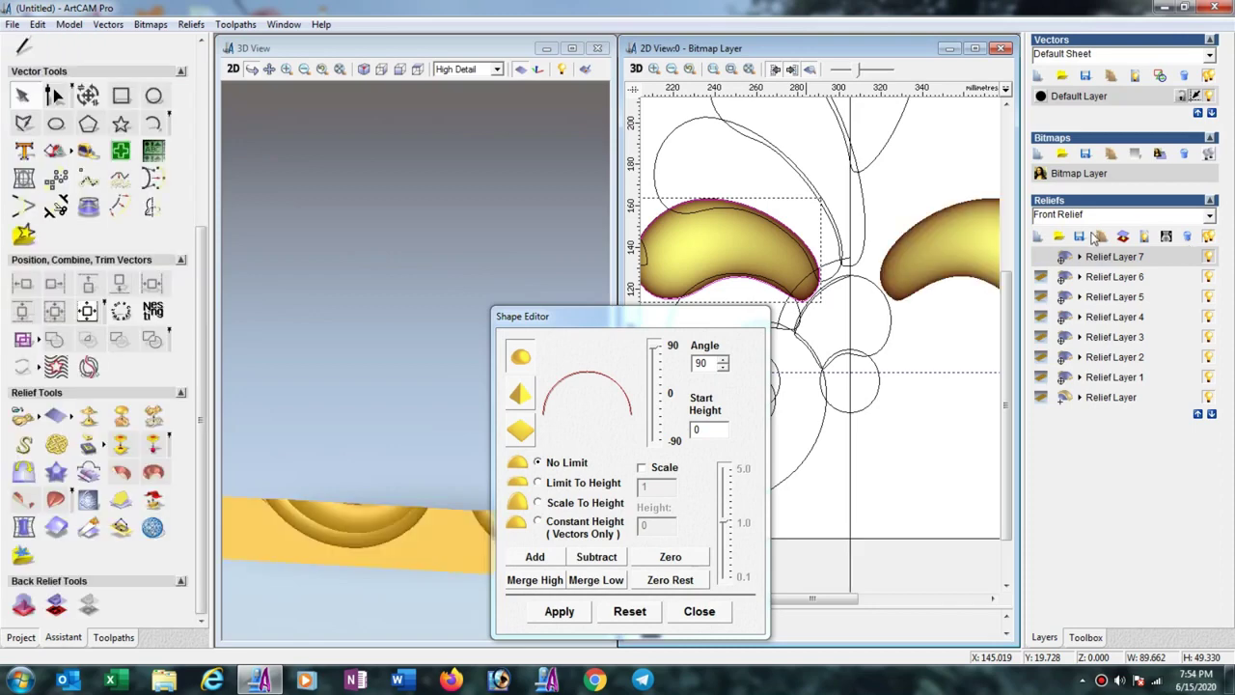
left_click(1038, 238)
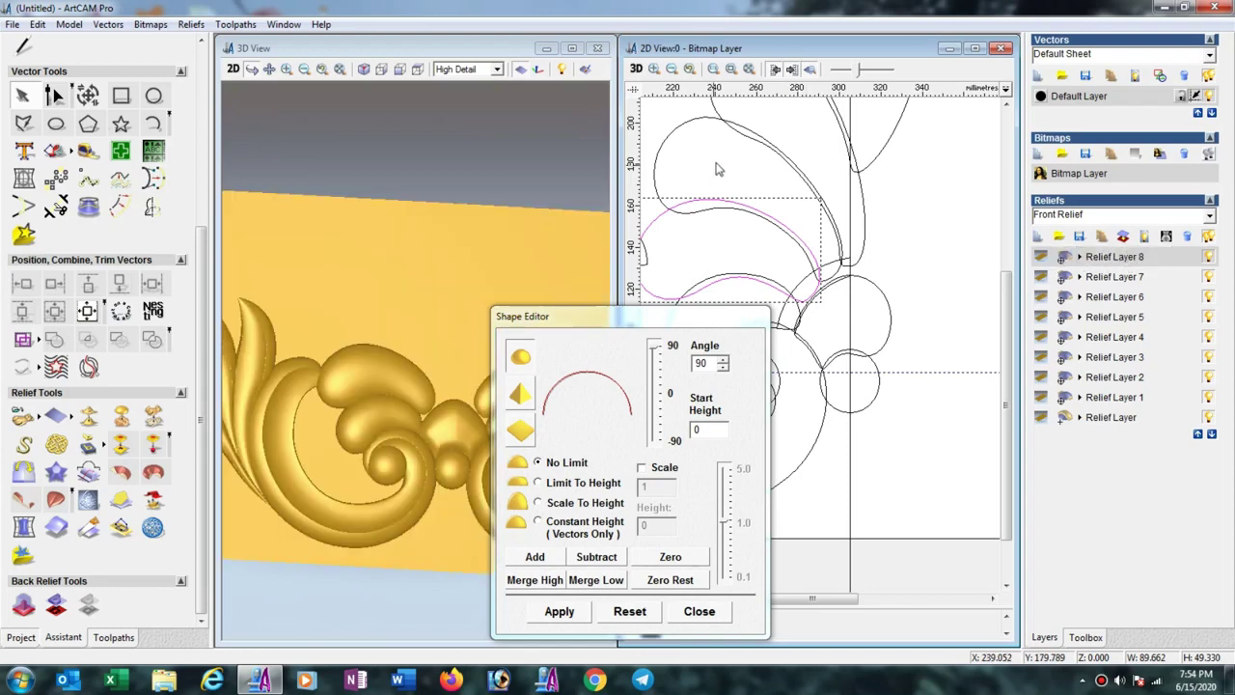
Raise the upper-left teardrop petal as a round-profile 90° dome
left_click(935, 229)
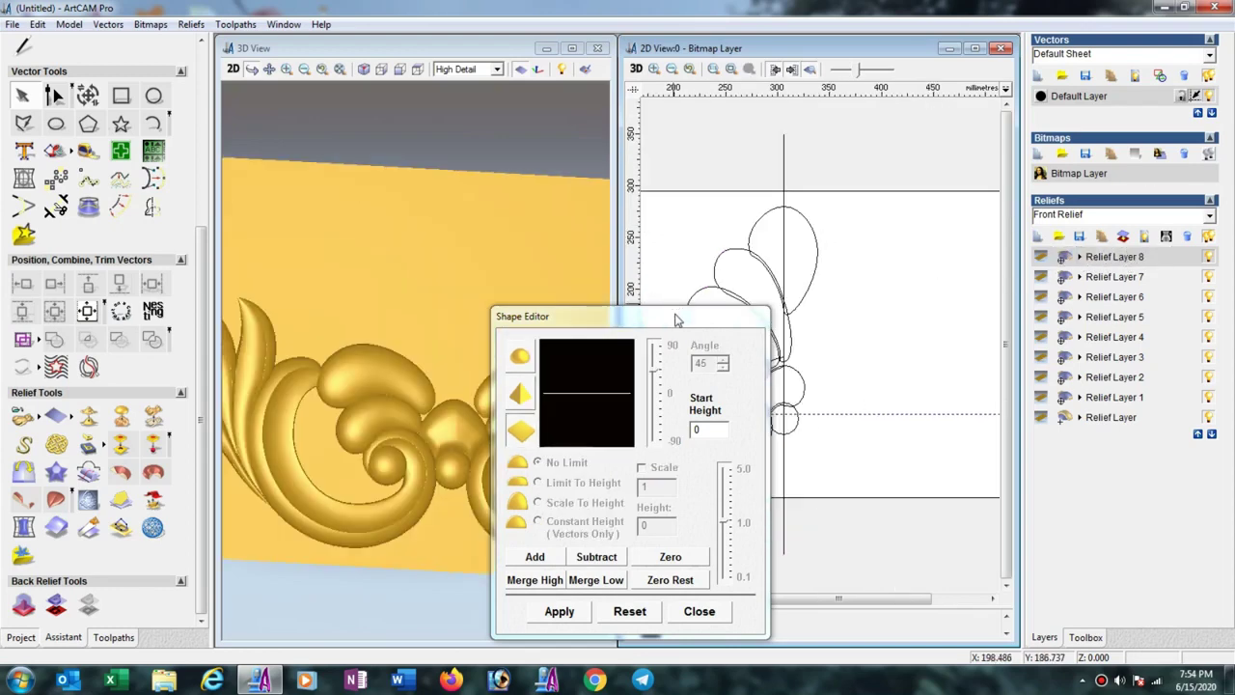
mouse_move(678, 318)
left_mouse_down()
mouse_move(922, 484)
mouse_move(933, 297)
left_mouse_up()
left_click(726, 259)
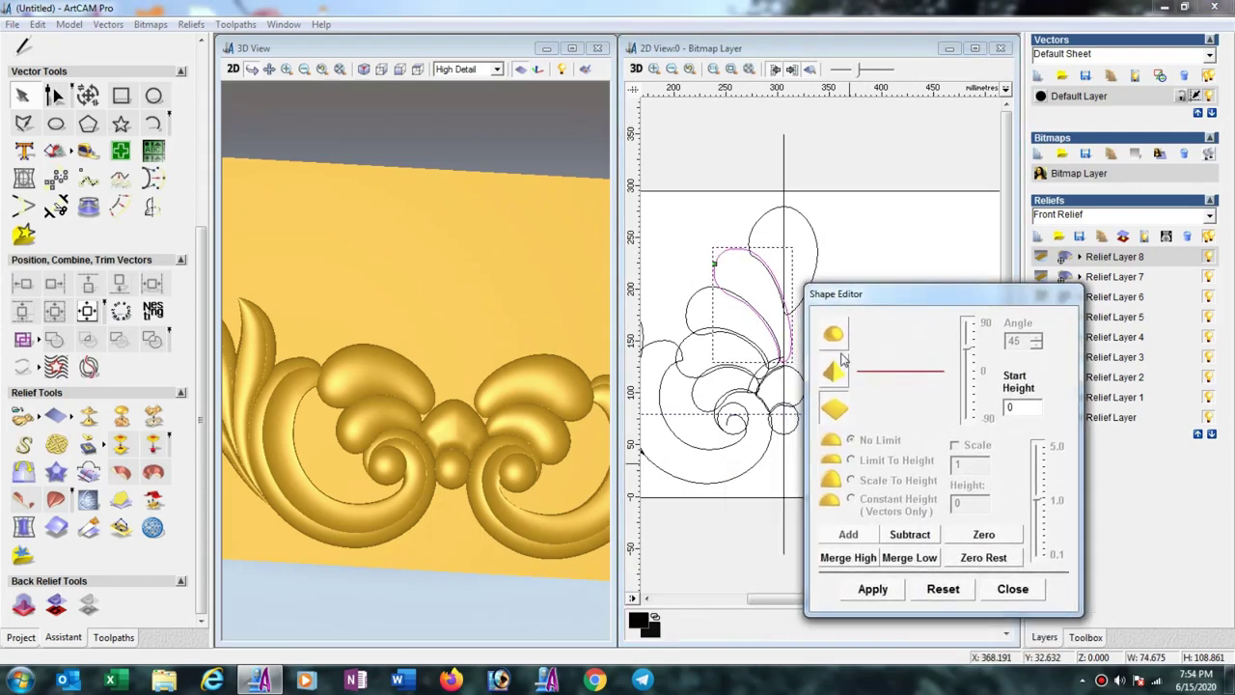
left_click(834, 337)
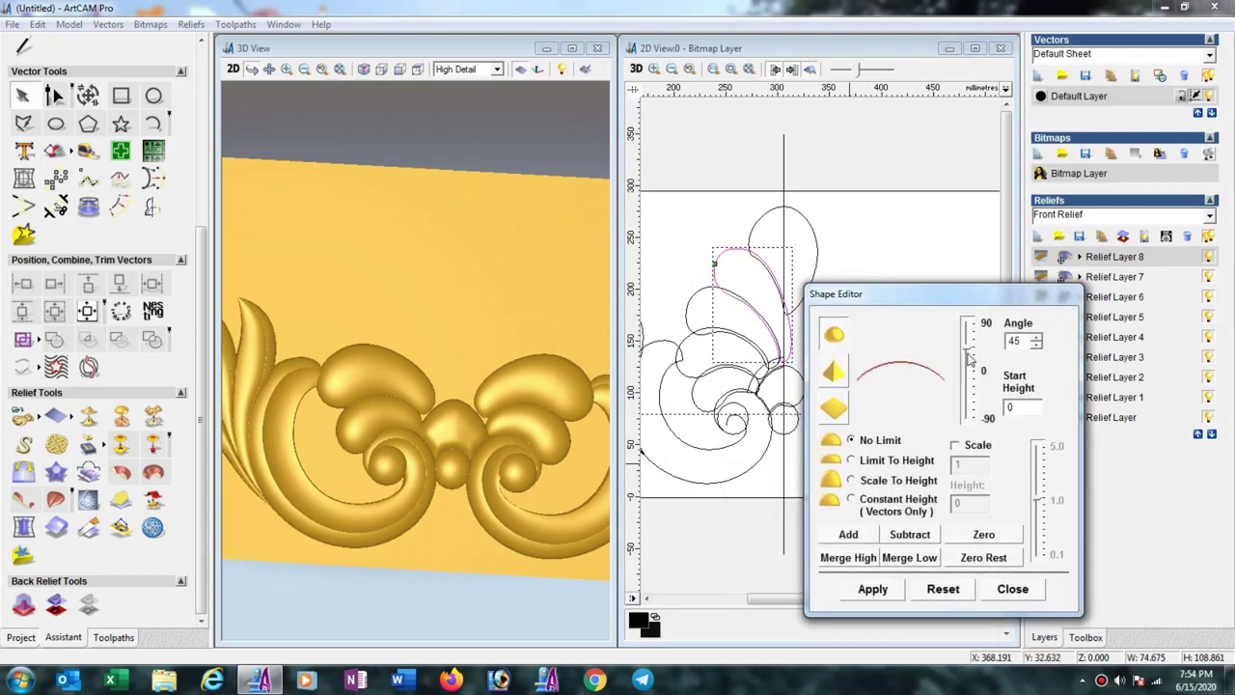
left_click_drag(969, 350, 967, 323)
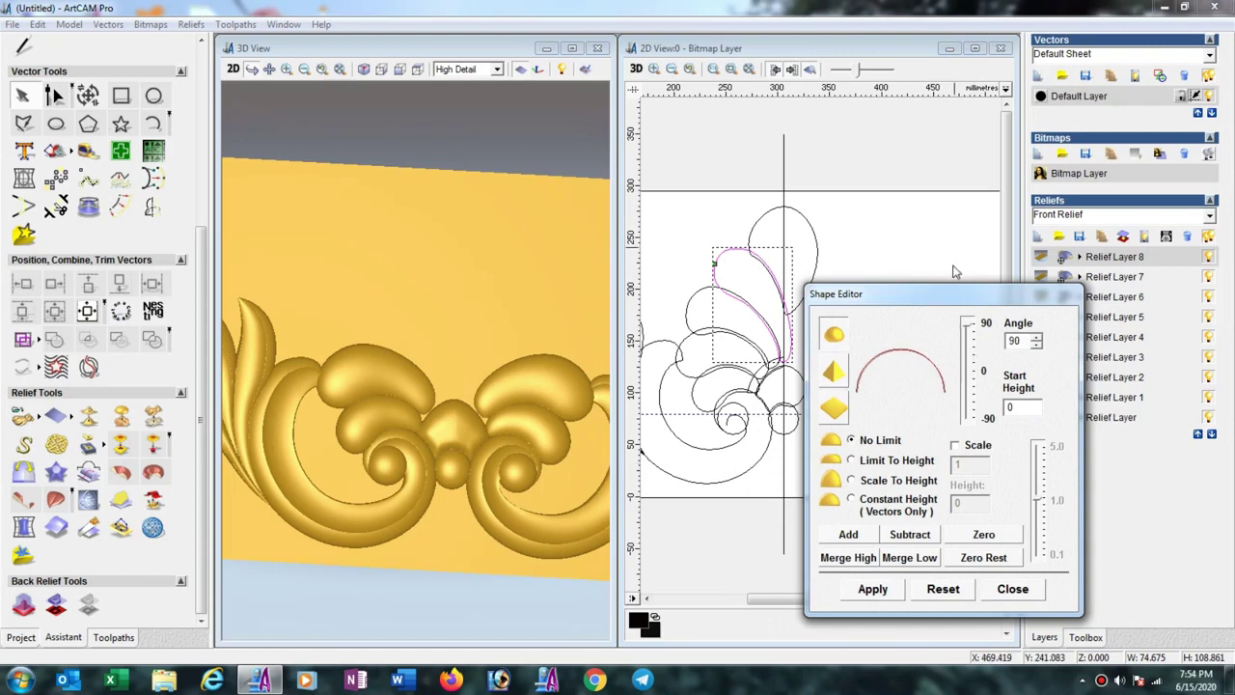
left_click(863, 536)
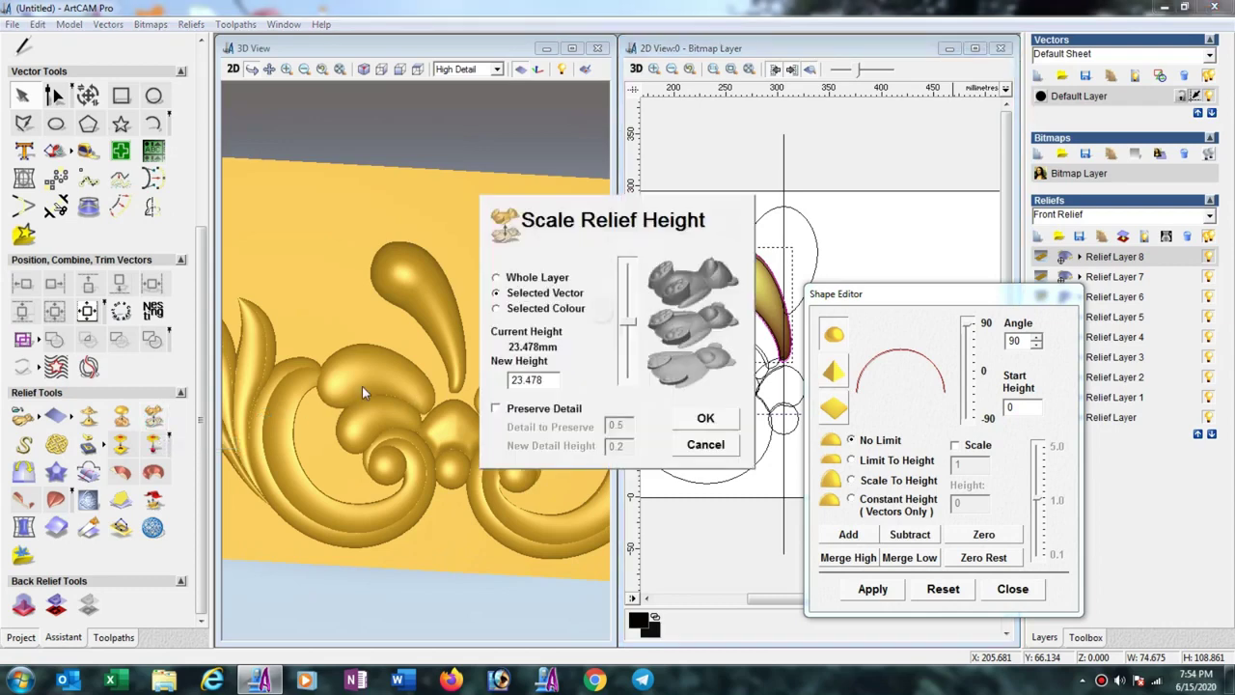
Scale the whole petal layer's relief height down to 1
left_click(496, 278)
double_click(539, 383)
type("10.0")
left_click(717, 423)
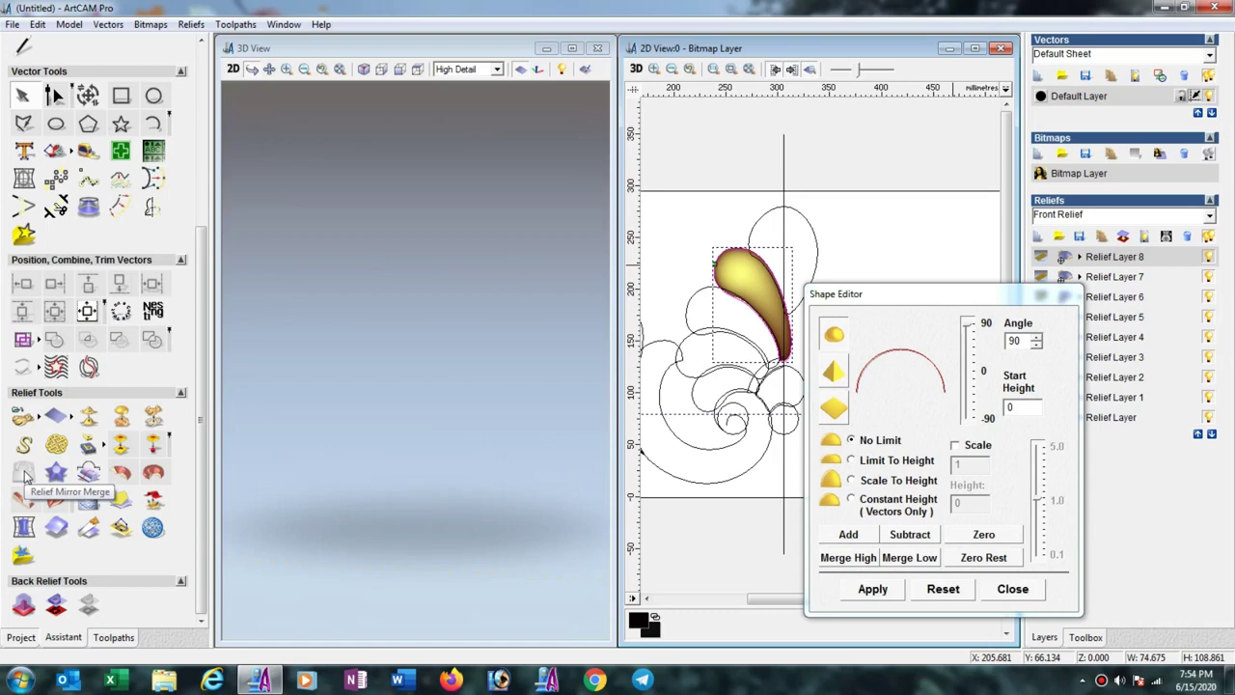
Mirror the petal left over right into a pair and inspect the result in 3D
left_click(24, 473)
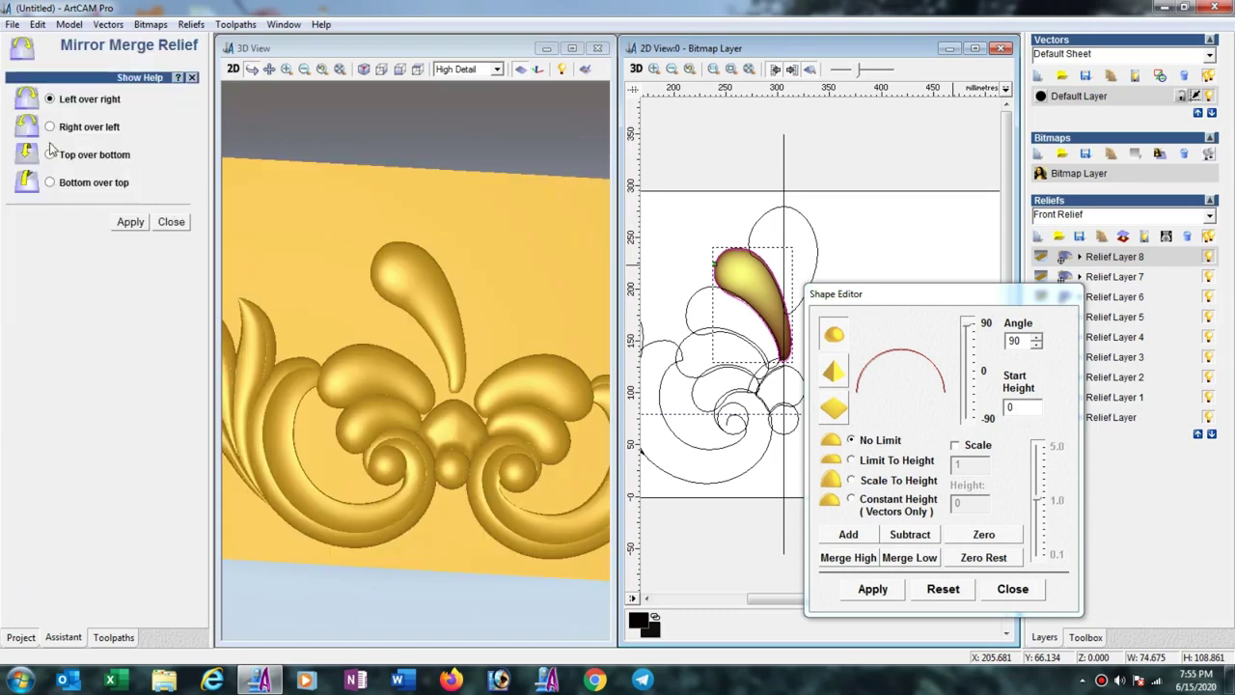
left_click(130, 223)
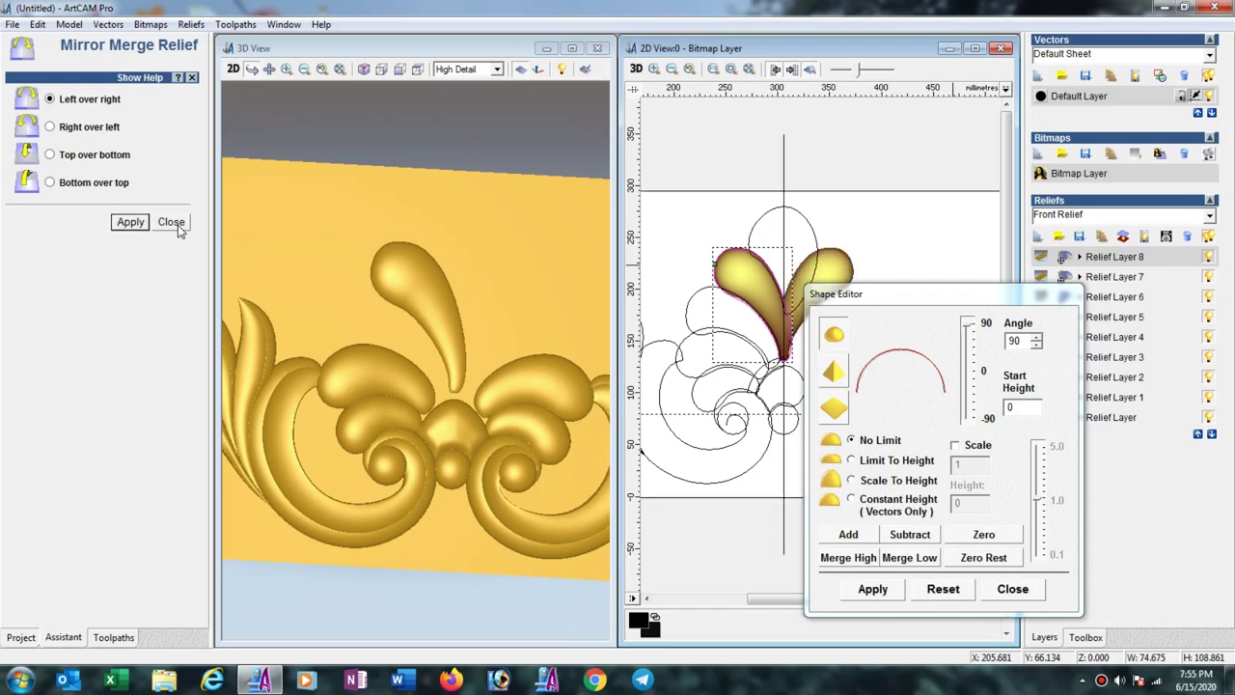
left_click(172, 222)
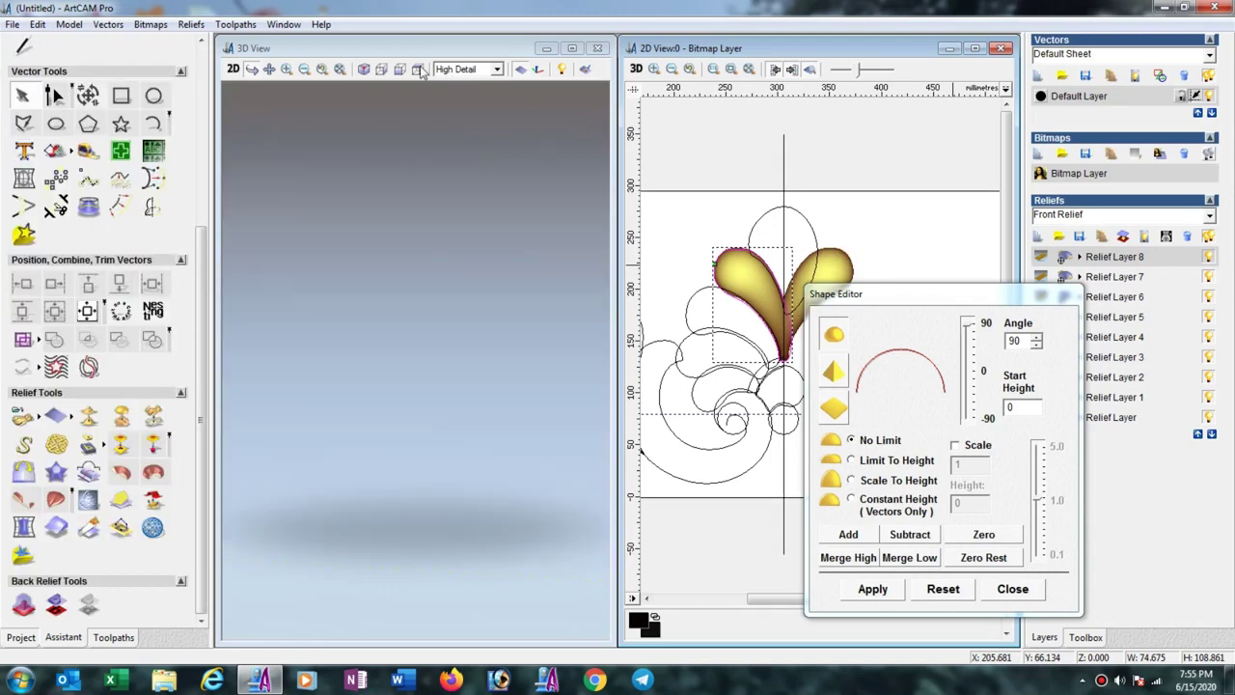
left_click(417, 69)
left_click_drag(474, 434, 493, 377)
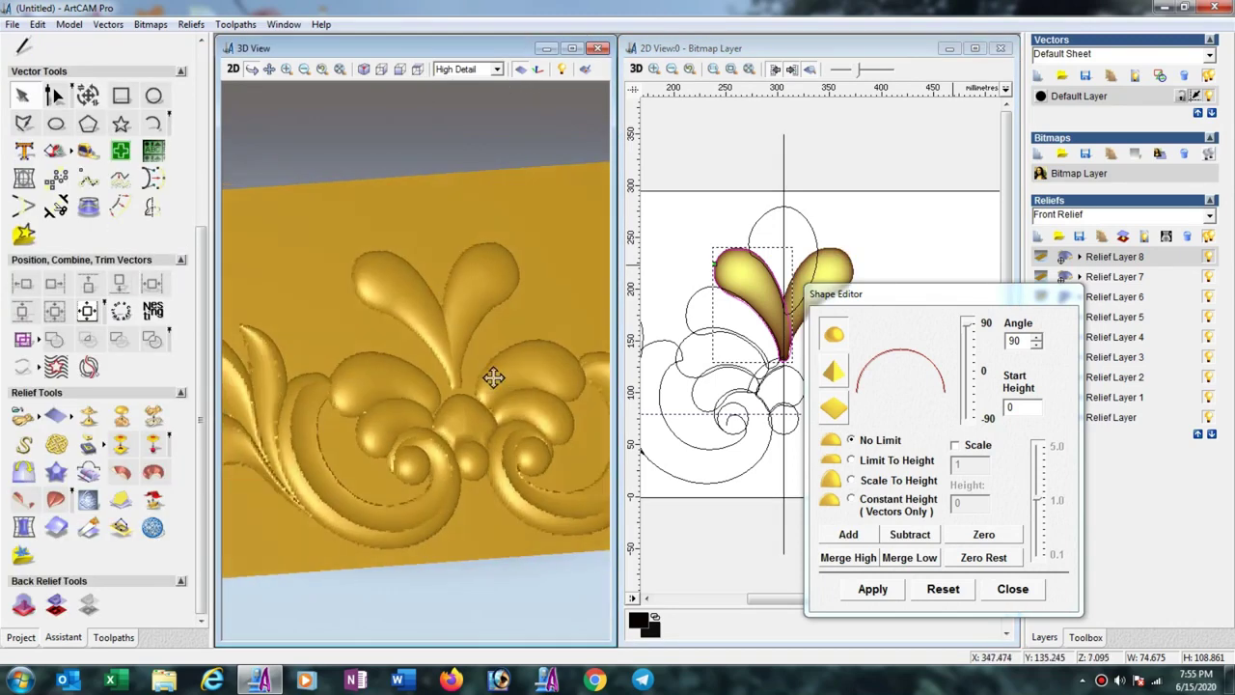
scroll(493, 377, "down", 2)
scroll(473, 378, "down", 1)
scroll(450, 378, "down", 1)
scroll(451, 386, "down", 1)
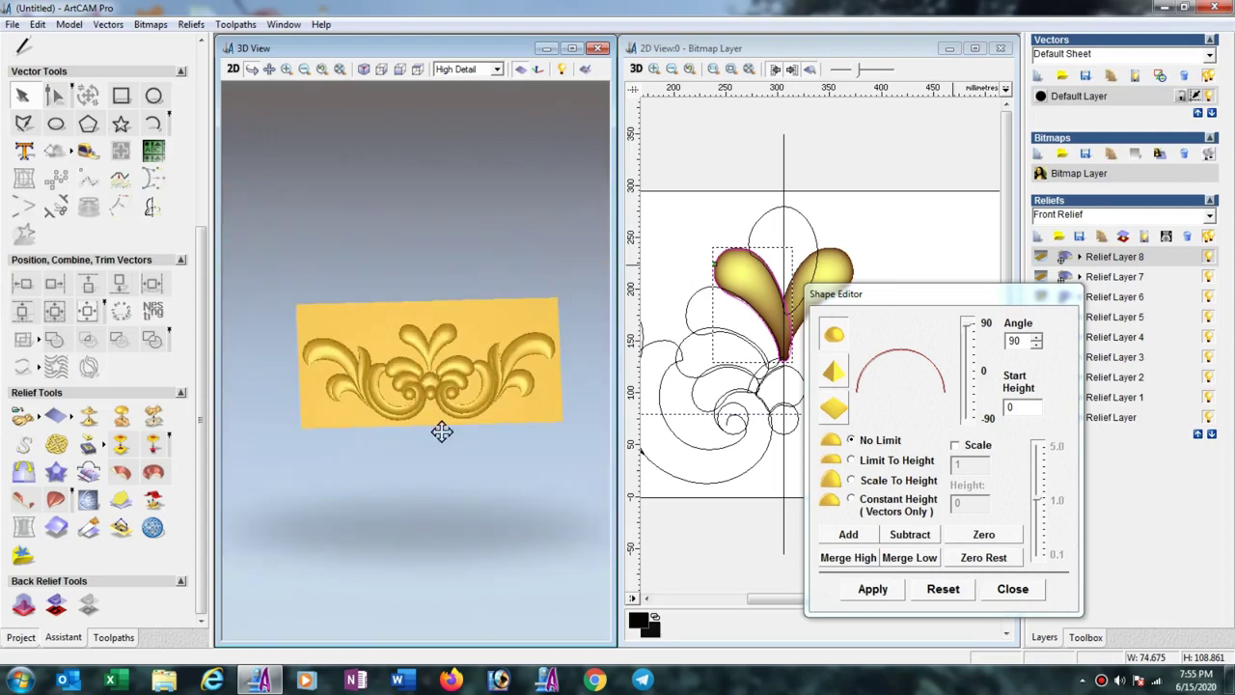
mouse_move(440, 431)
left_mouse_down()
mouse_move(439, 356)
mouse_move(491, 358)
mouse_move(485, 418)
left_mouse_up()
scroll(510, 383, "up", 1)
scroll(504, 376, "up", 1)
scroll(478, 387, "up", 1)
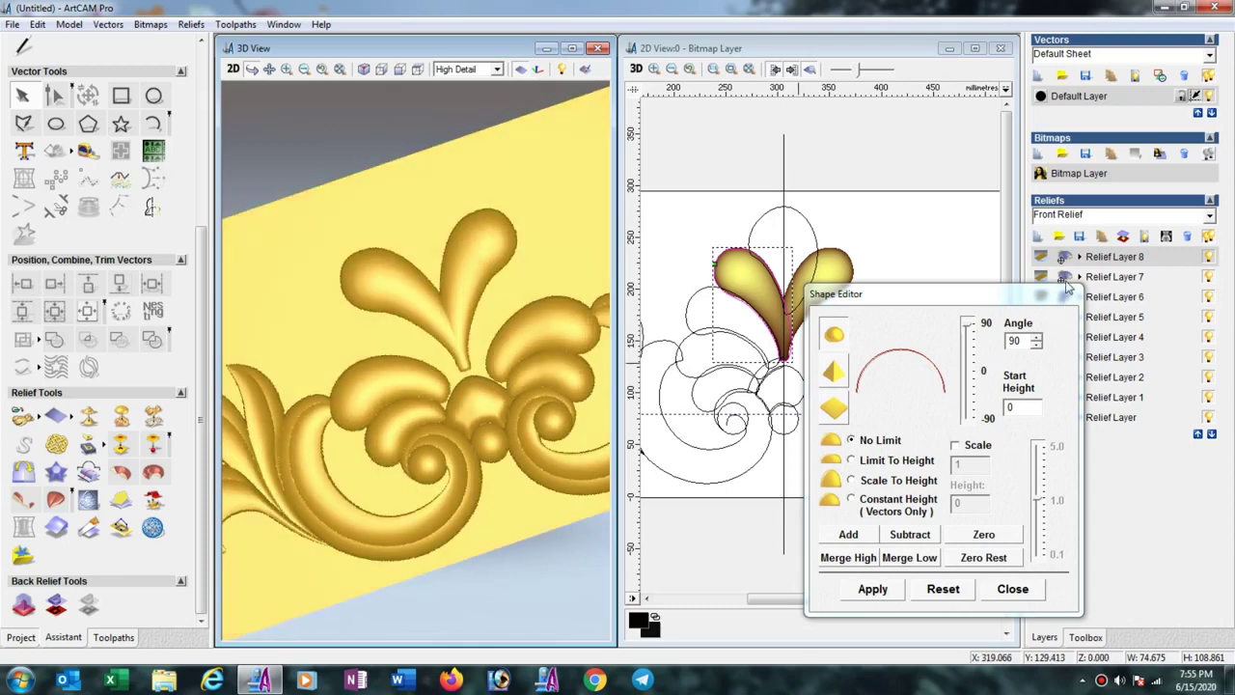
On new Relief Layer 9, raise the next left petal outline as a 90° rounded dome
left_click(1087, 271)
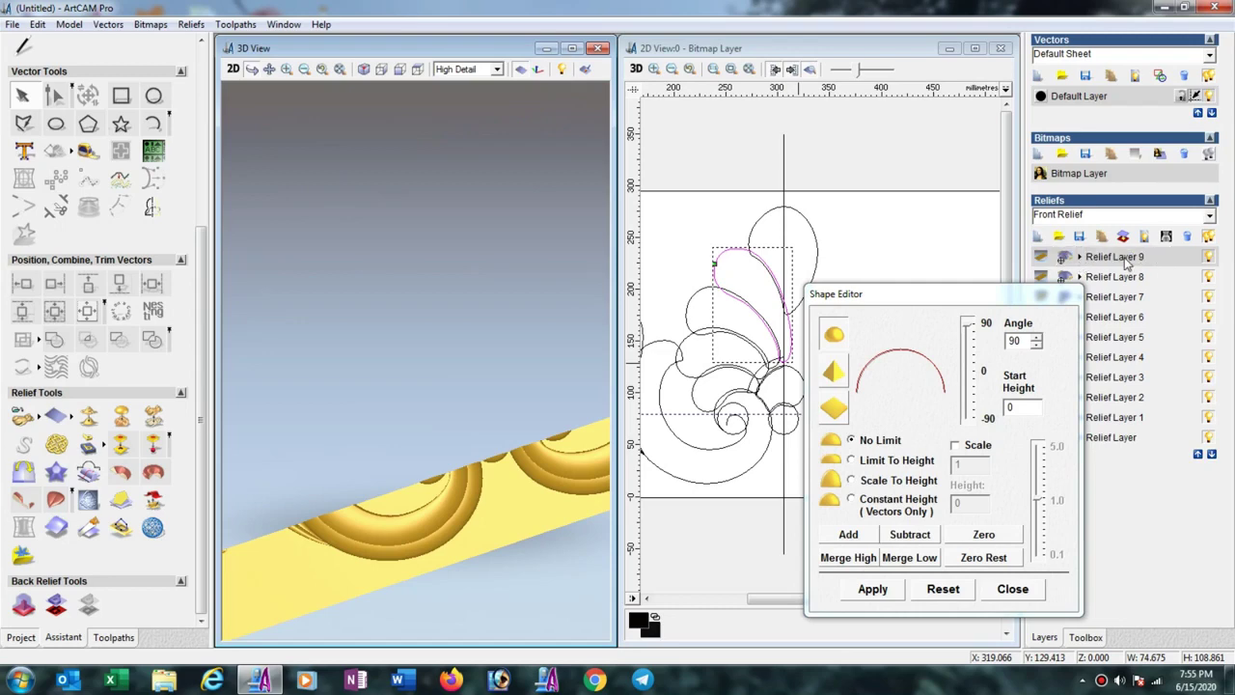
left_click(700, 305)
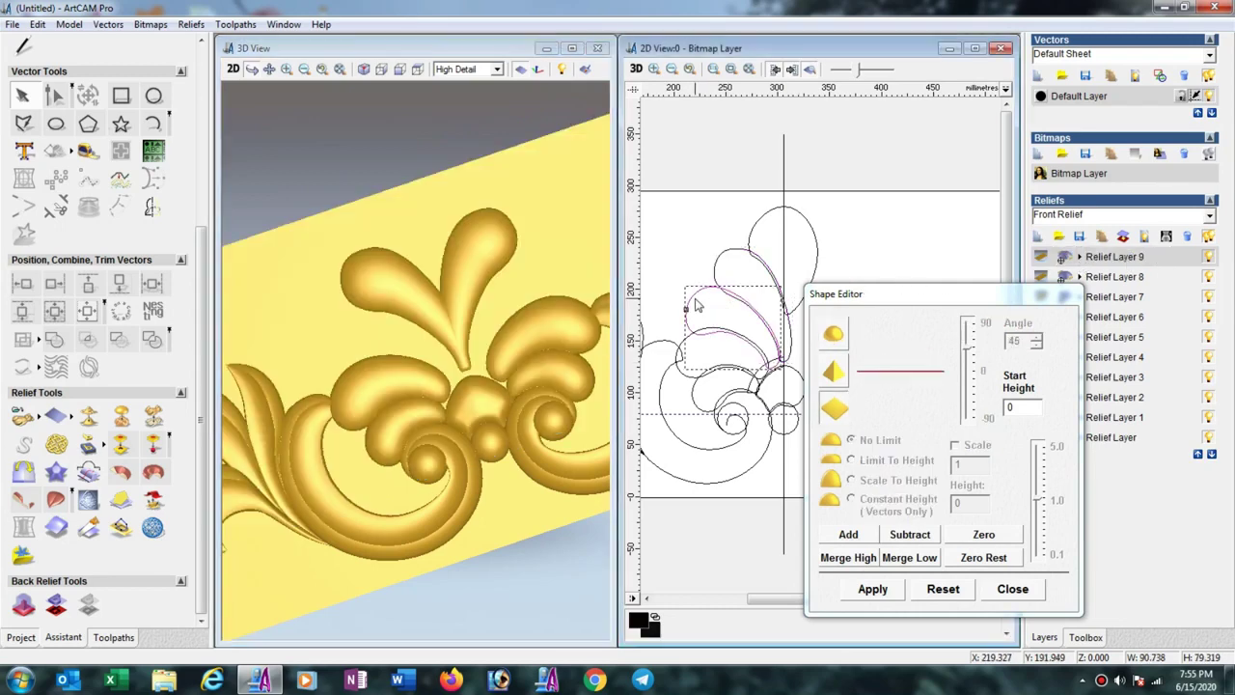
left_click_drag(965, 348, 967, 300)
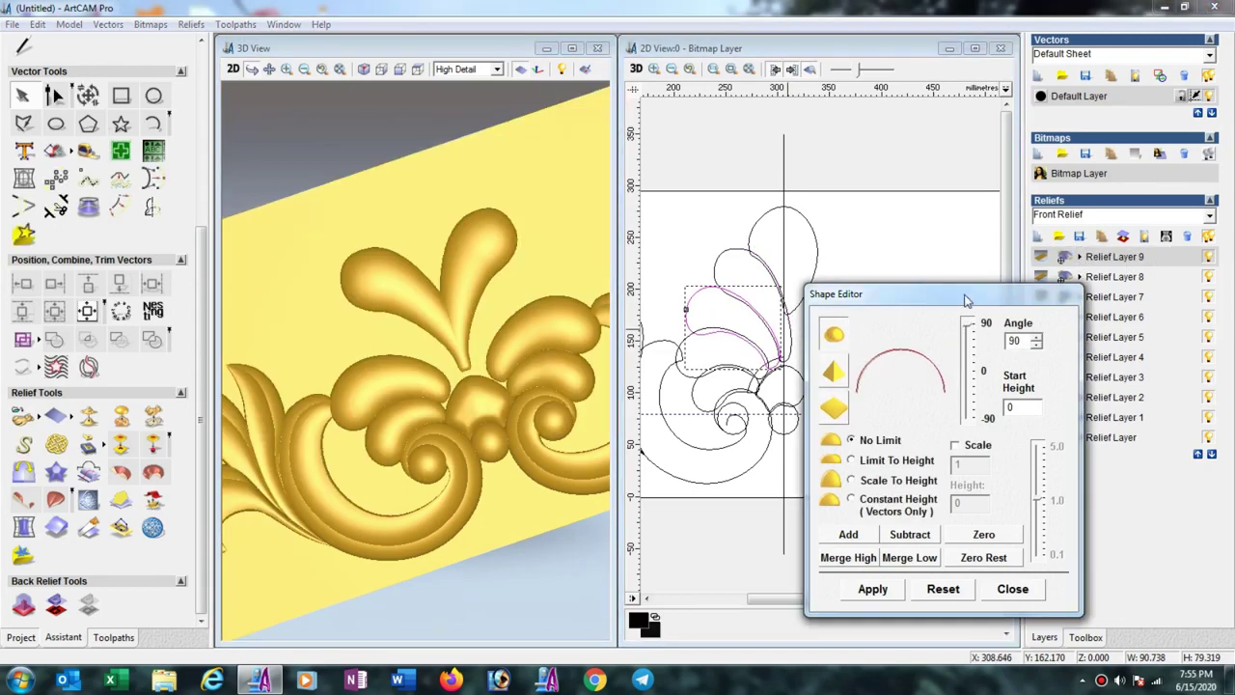
left_click(865, 536)
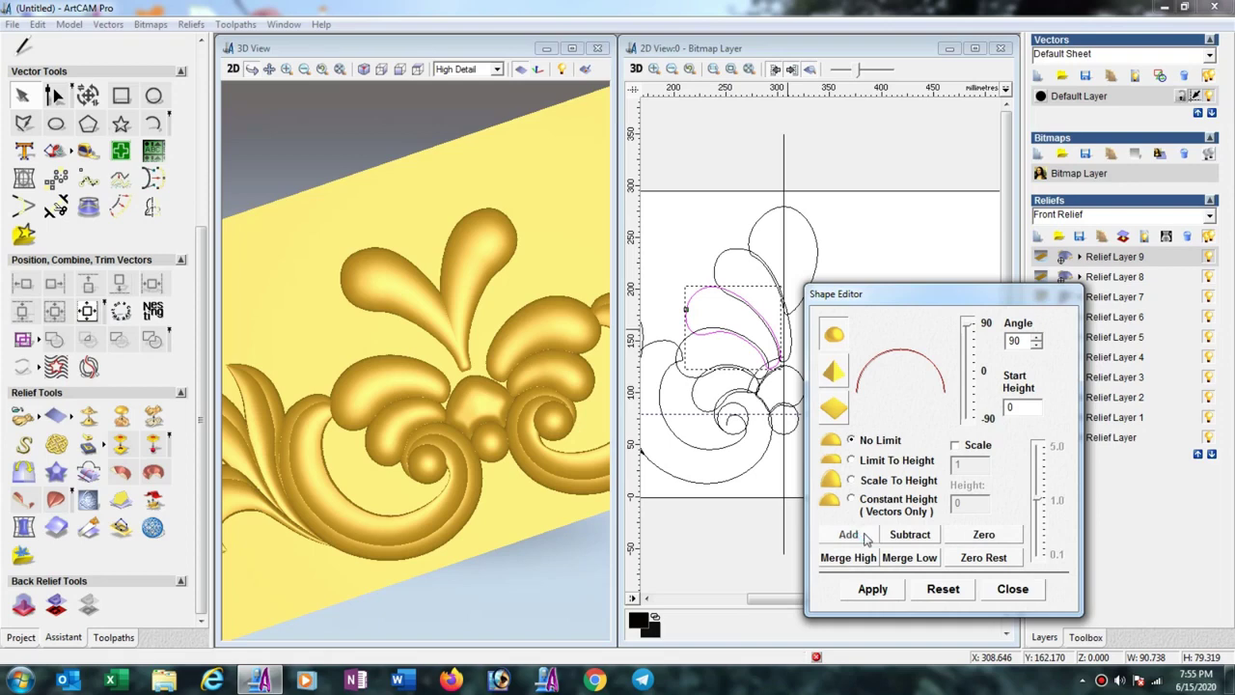
Close the Shape Editor and rescale the whole leaf relief layer to a 10 mm height
left_click(1012, 589)
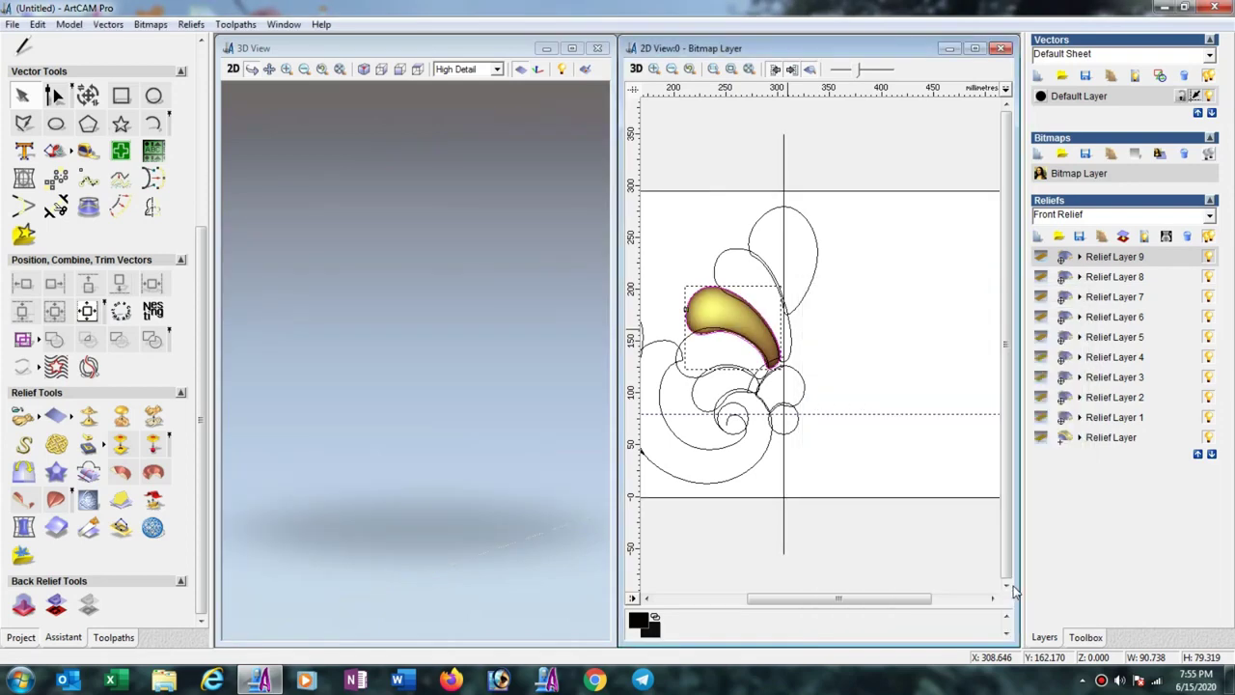
left_click(153, 416)
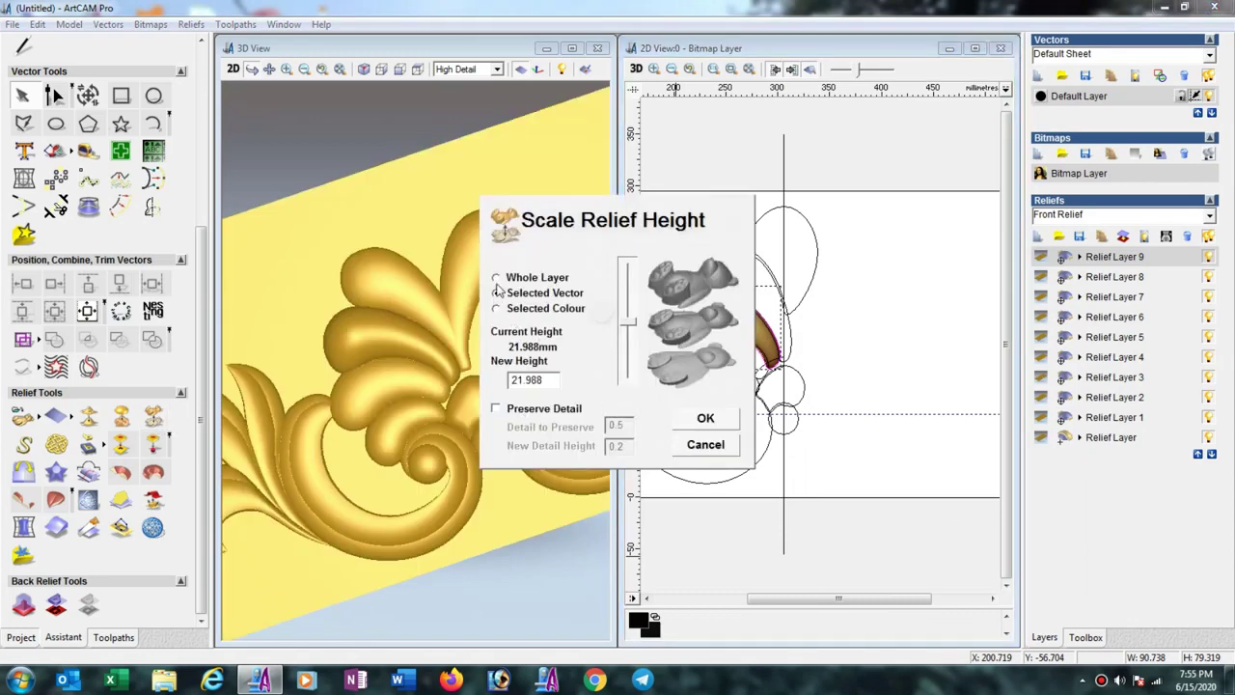
left_click(496, 277)
double_click(526, 379)
type("10")
key("Return")
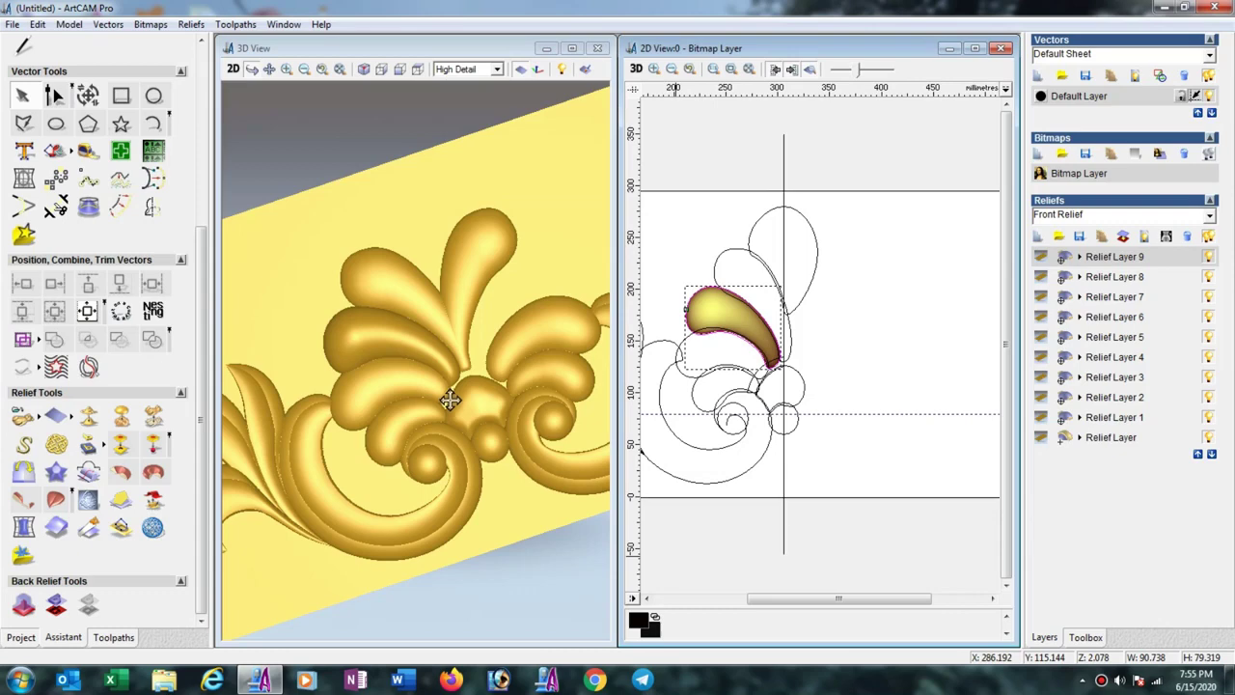
On new Relief Layer 10, dome the top teardrop leaf with a 90° Shape Editor profile
left_click(1039, 237)
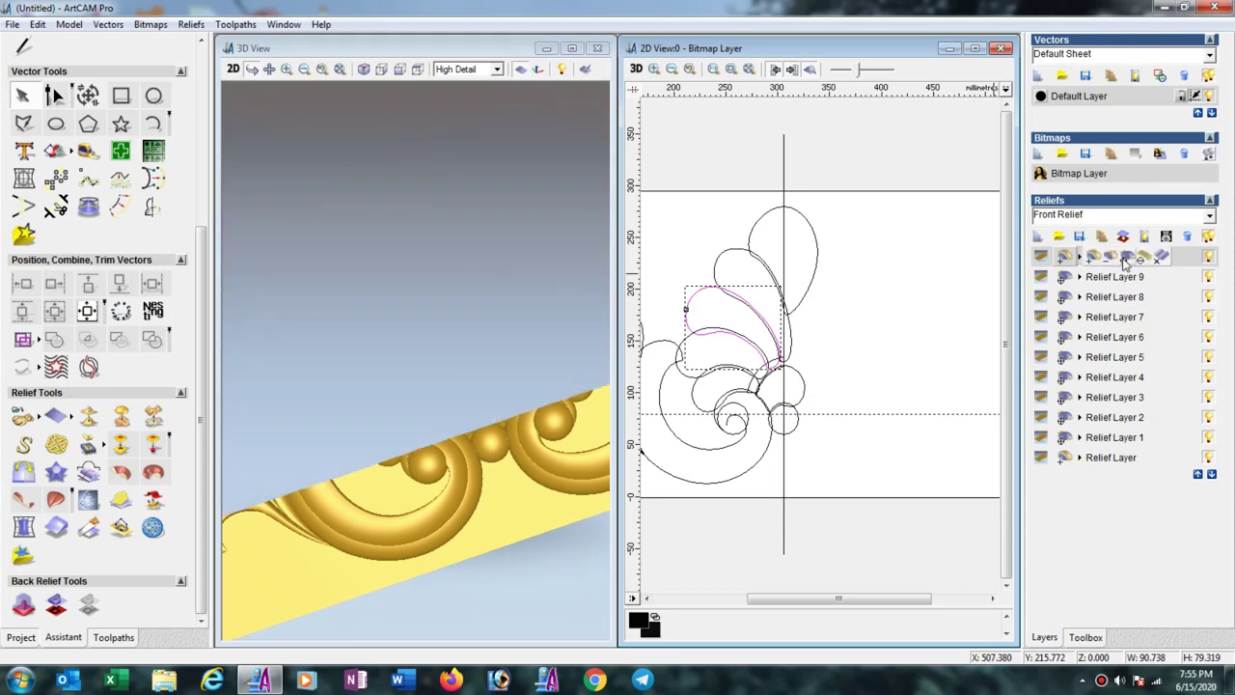
left_click(758, 229)
right_click(758, 229)
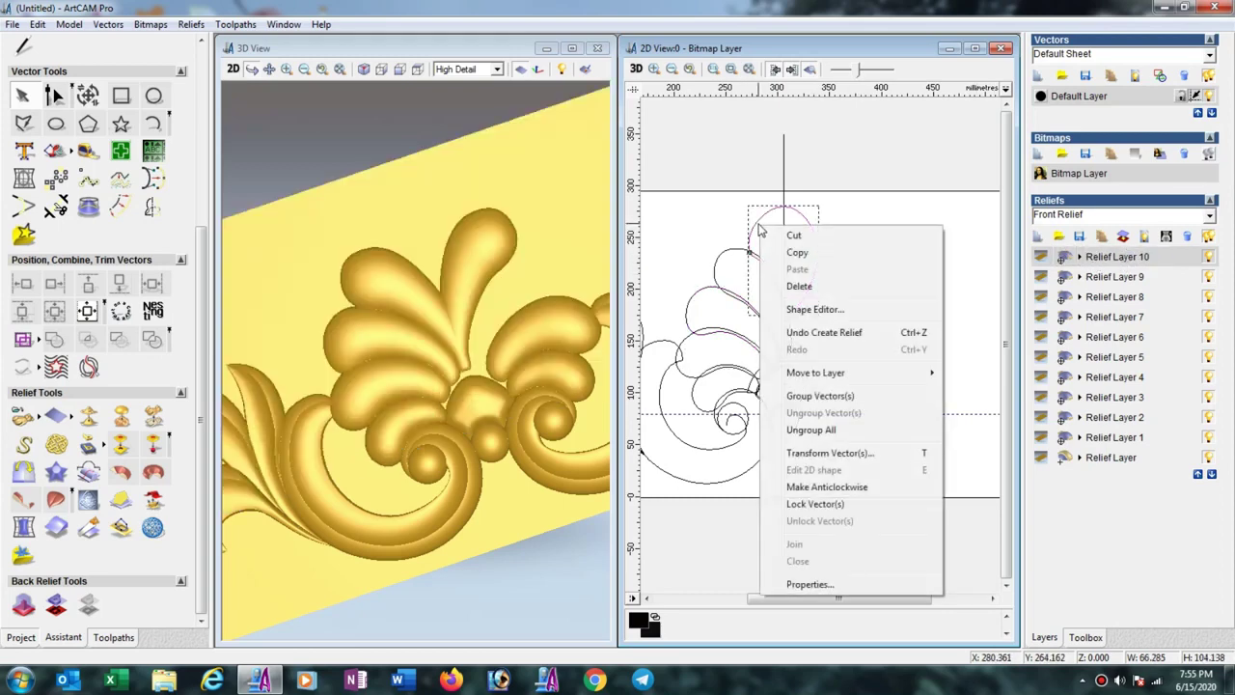
left_click(813, 309)
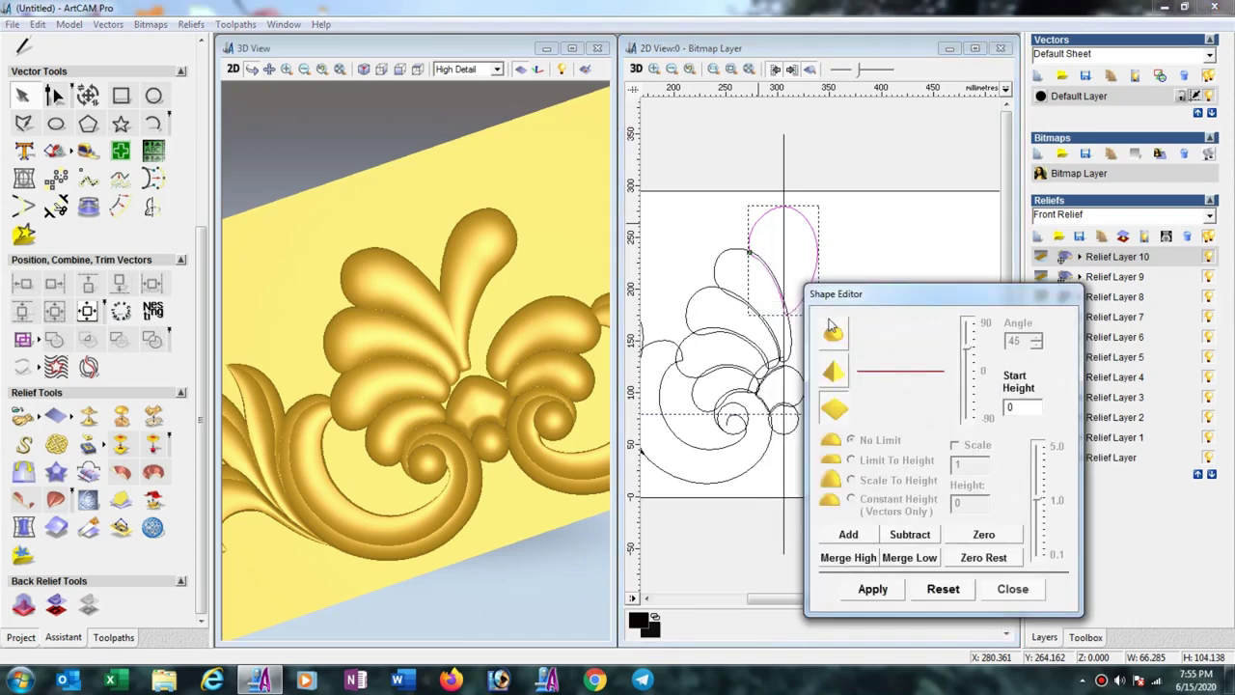
left_click_drag(969, 350, 968, 322)
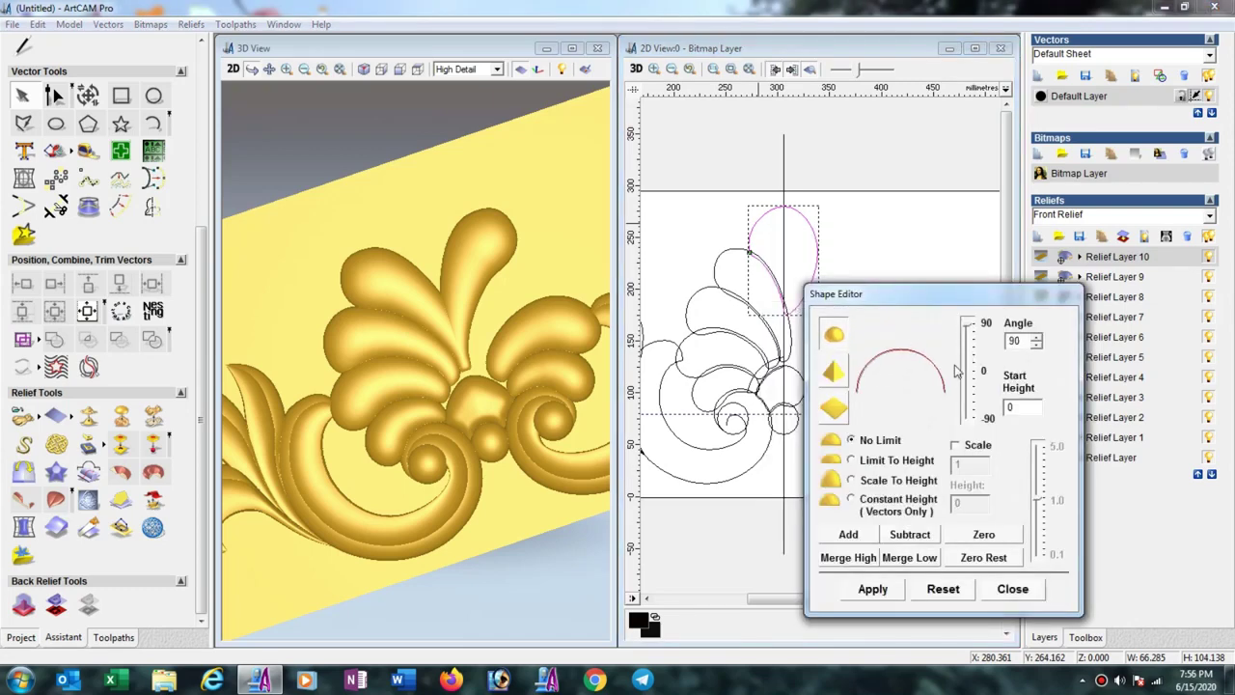
left_click(849, 534)
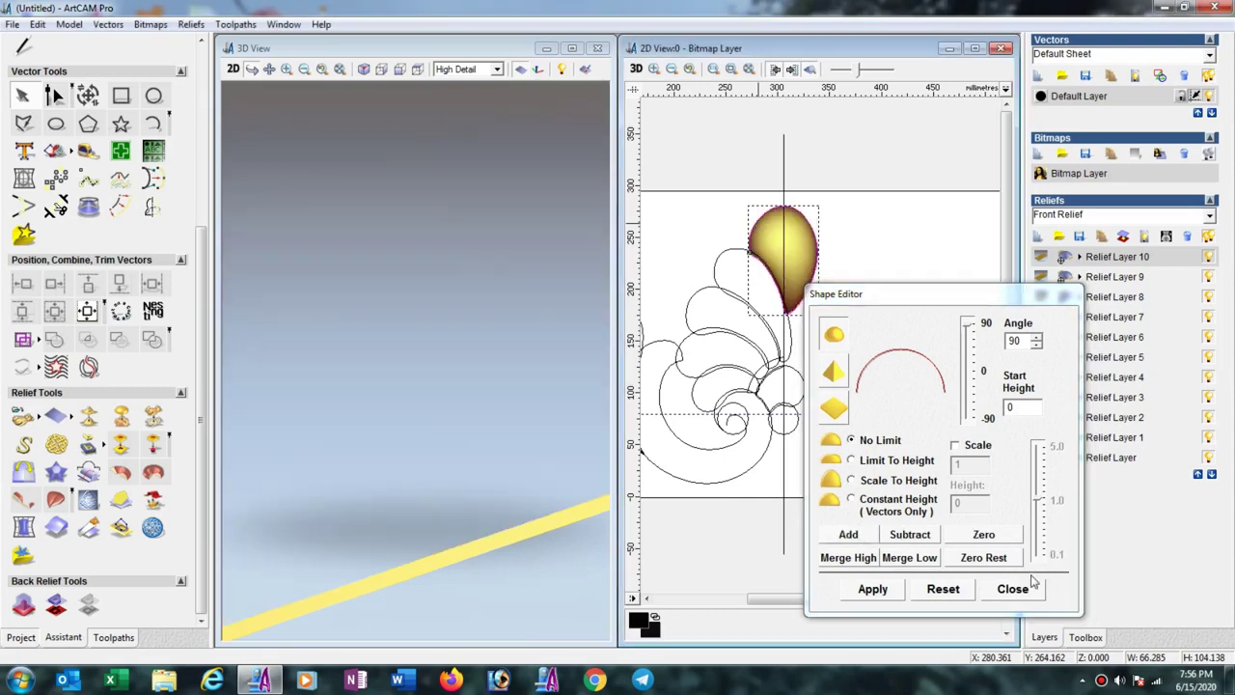
left_click(1028, 584)
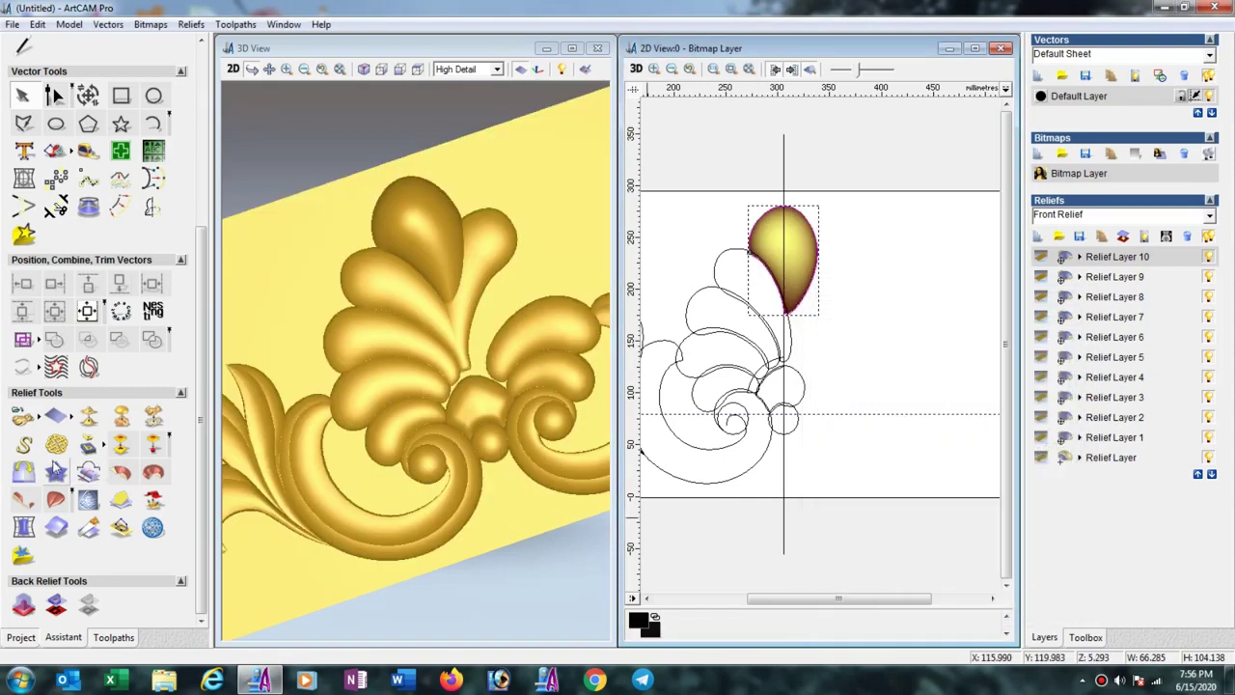
Mirror-merge the top leaf relief left over right
left_click(24, 472)
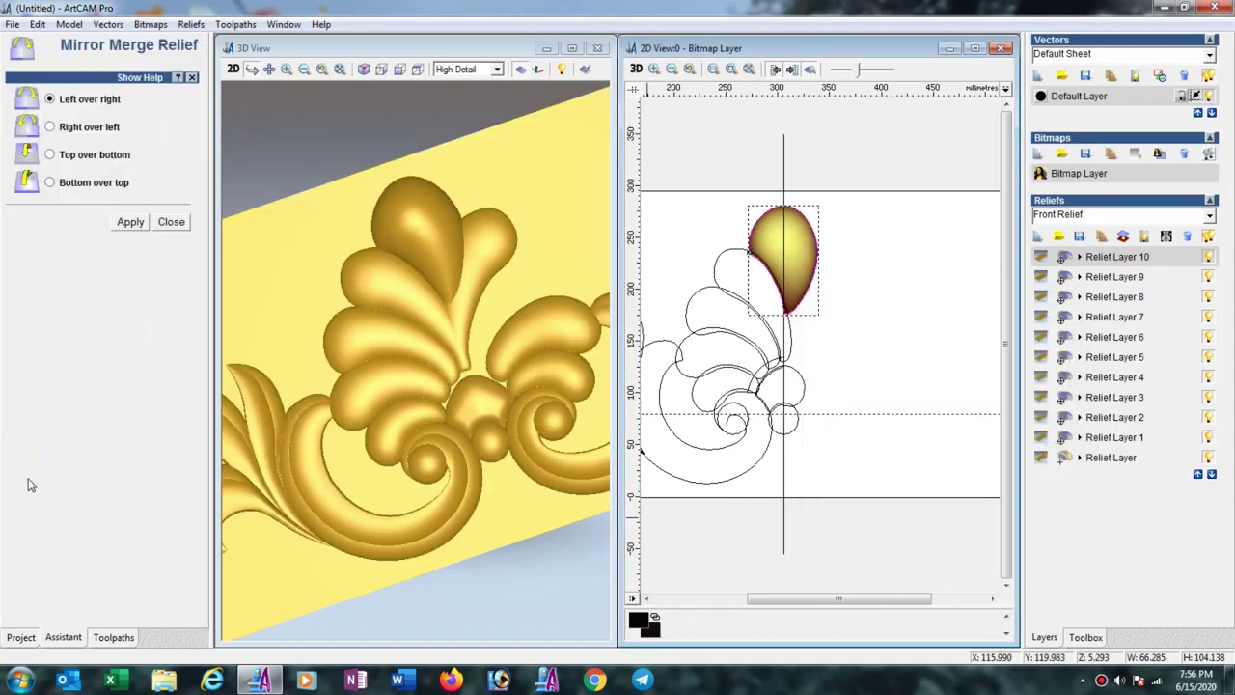
left_click(135, 228)
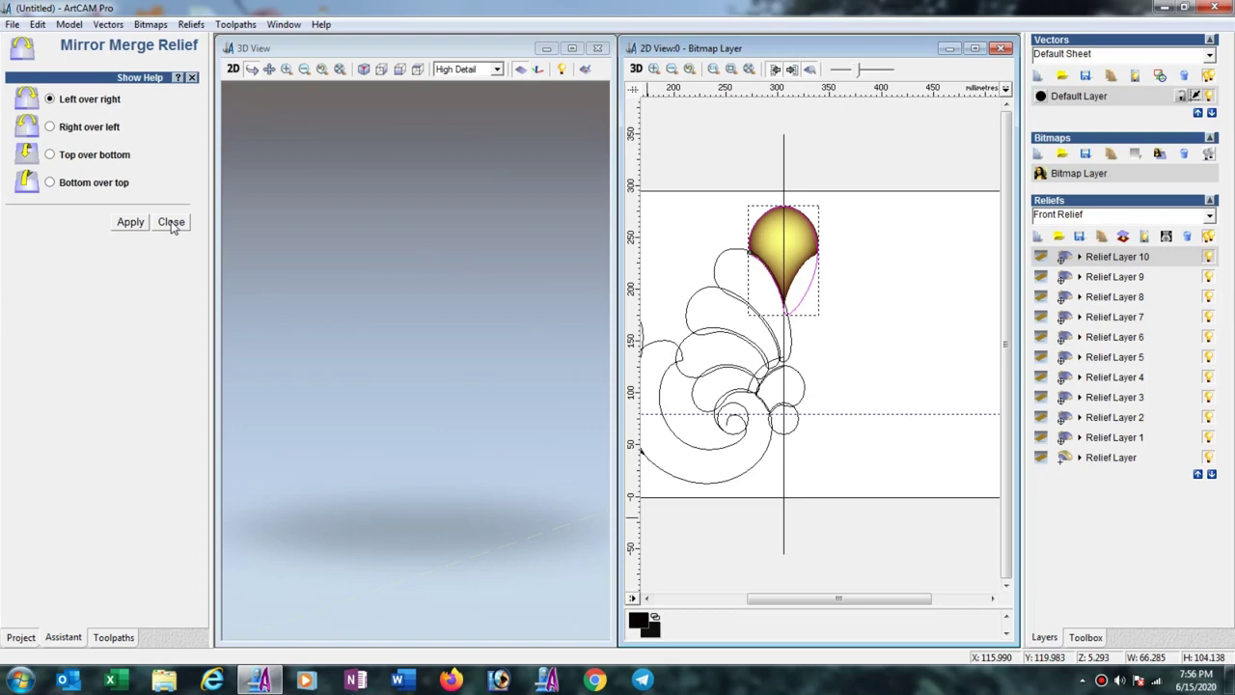
left_click(171, 223)
Scale the whole layer's relief height down to 10 mm
scroll(475, 274, "up", 2)
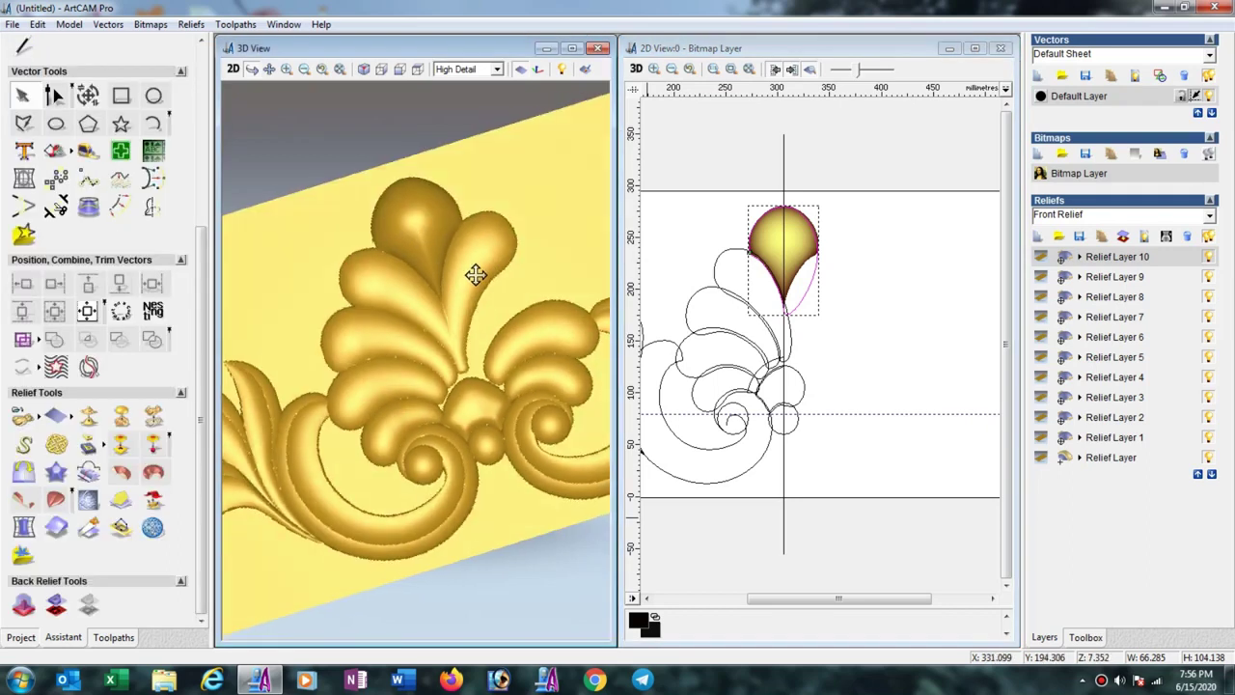
left_click(155, 417)
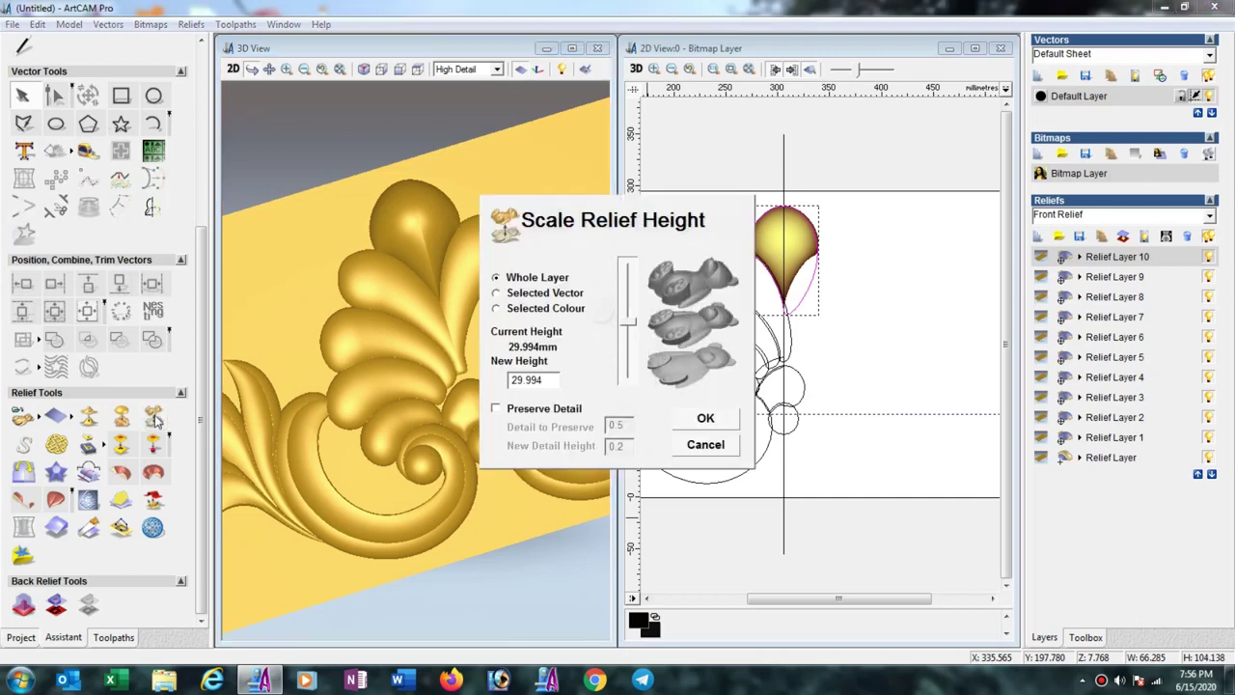
left_click_drag(555, 380, 498, 388)
type("10")
key("Return")
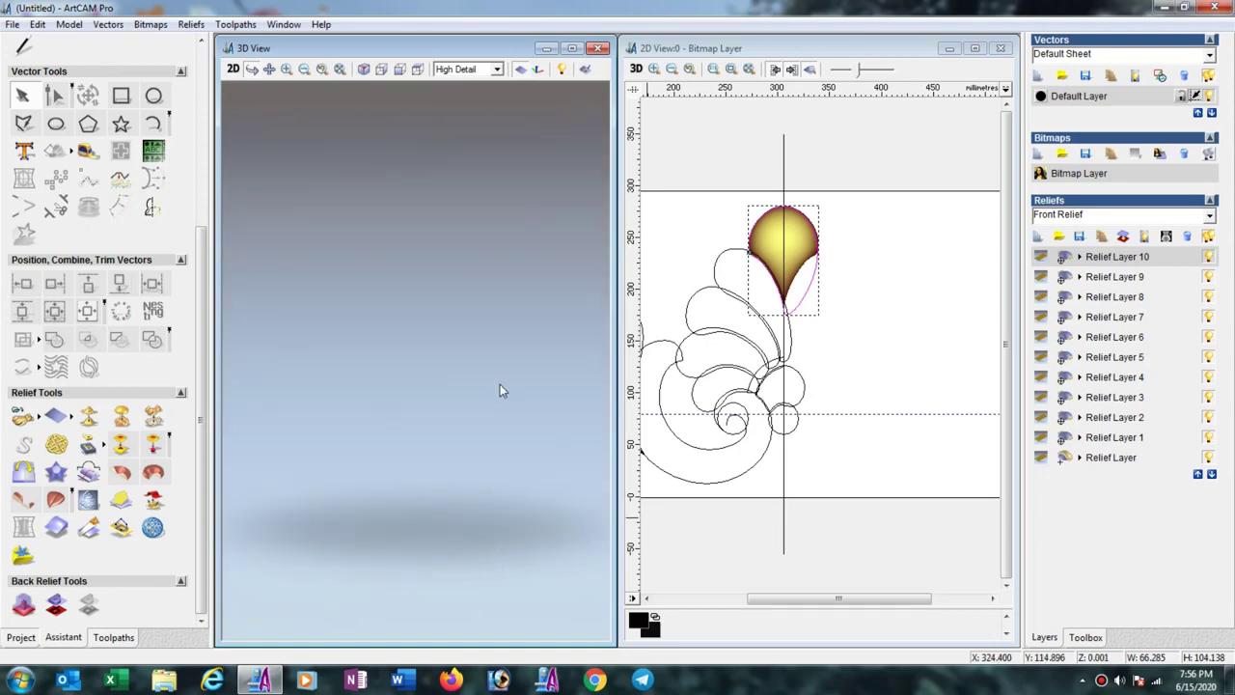
left_click_drag(490, 396, 483, 389)
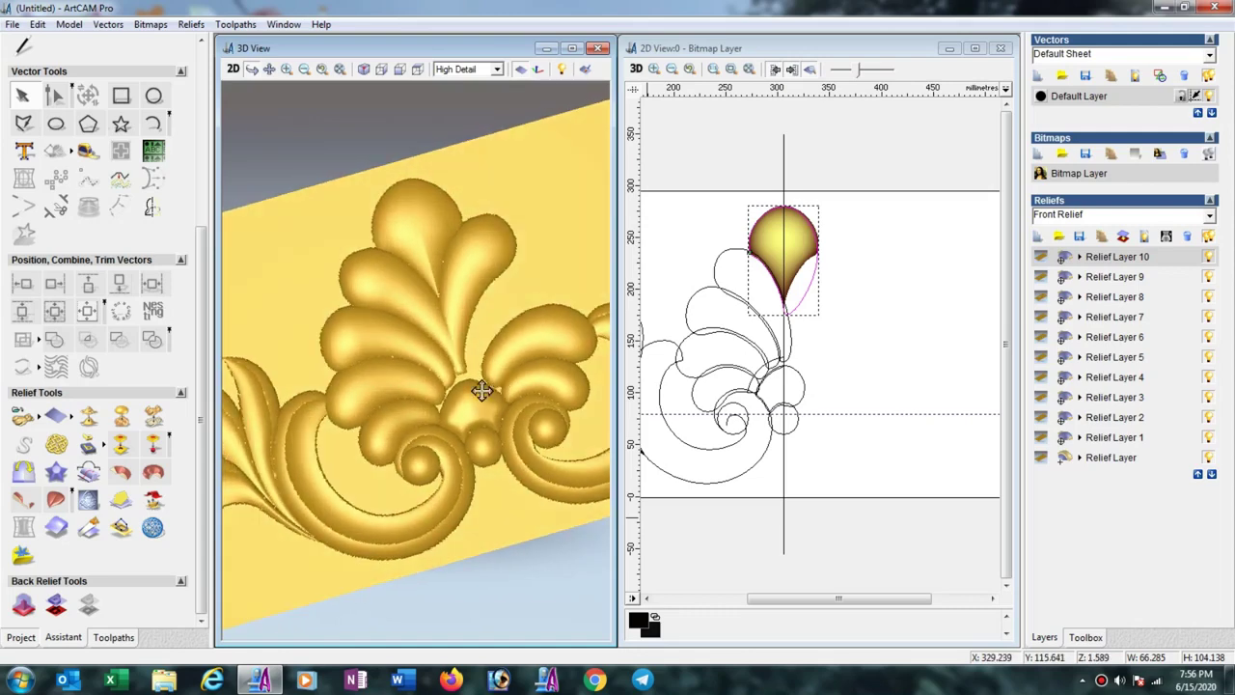
Finish Interactive Sculpting with a 91-diameter smoothing brush, then add new Relief Layer 11
left_click(88, 500)
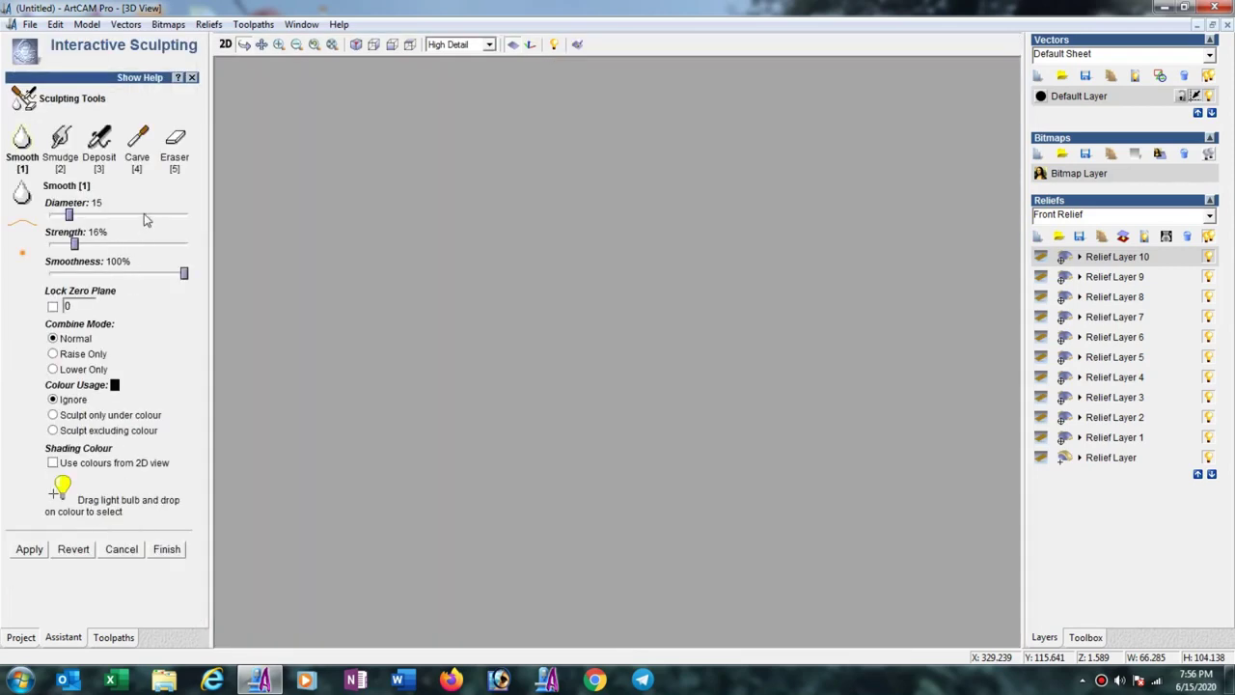
left_click(143, 215)
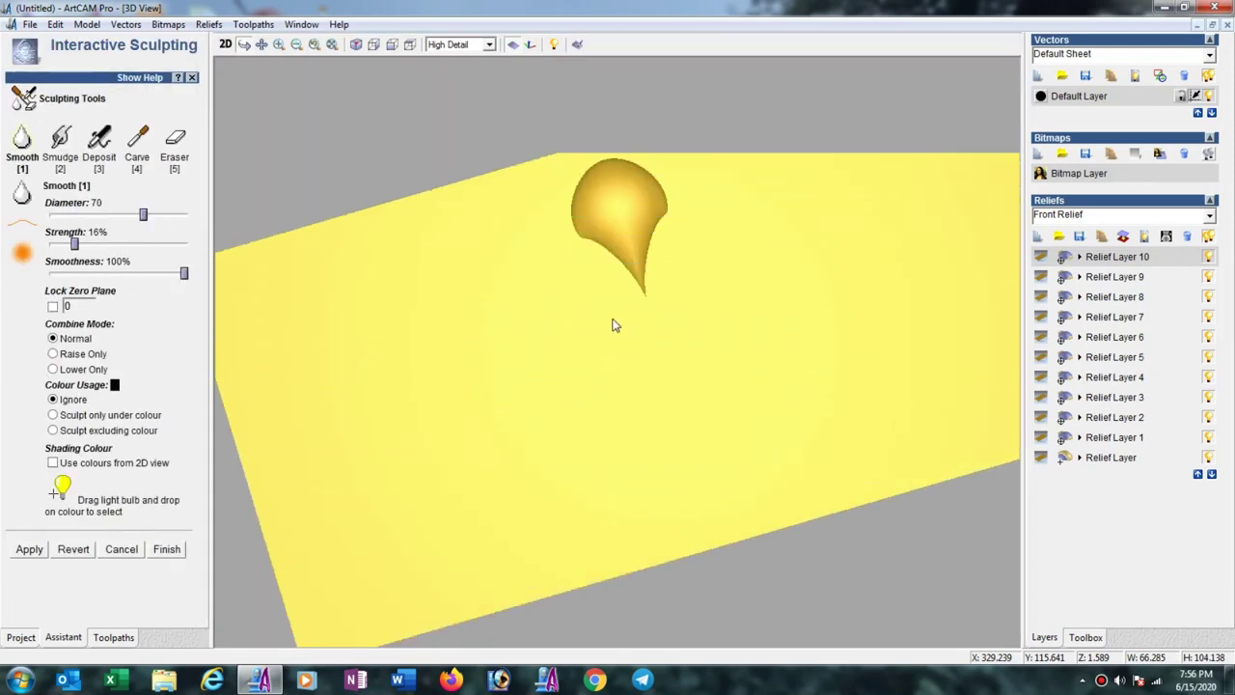
left_click(174, 215)
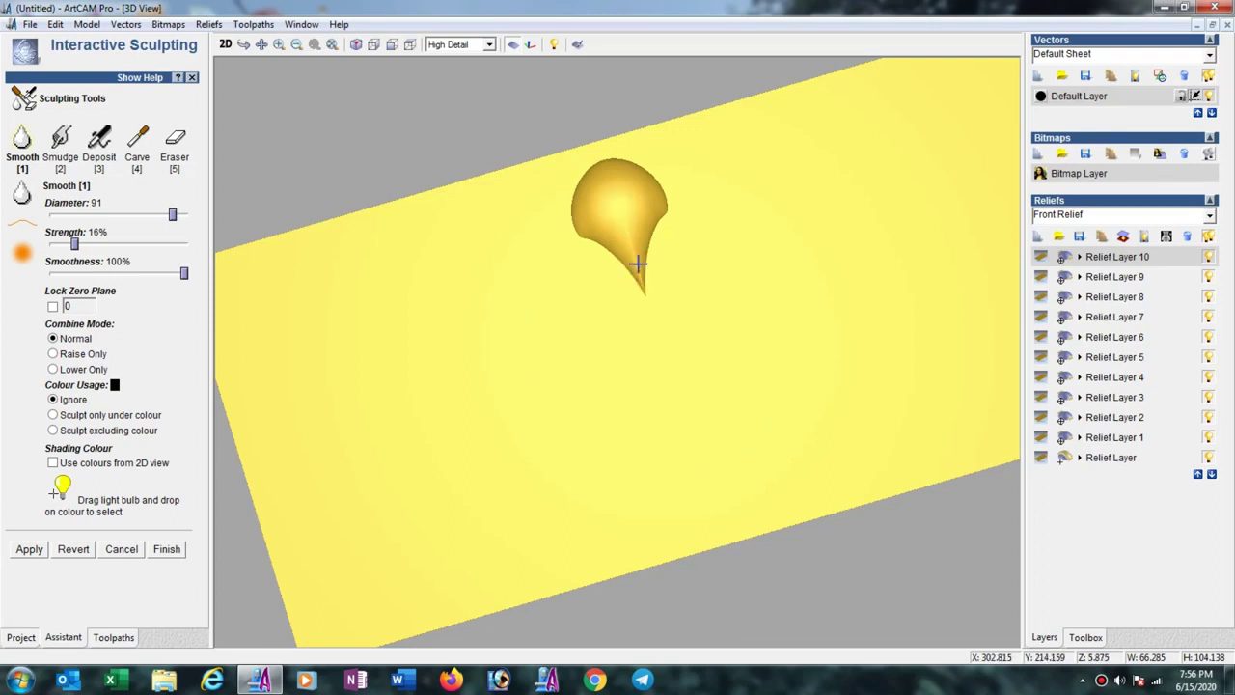
left_click(179, 550)
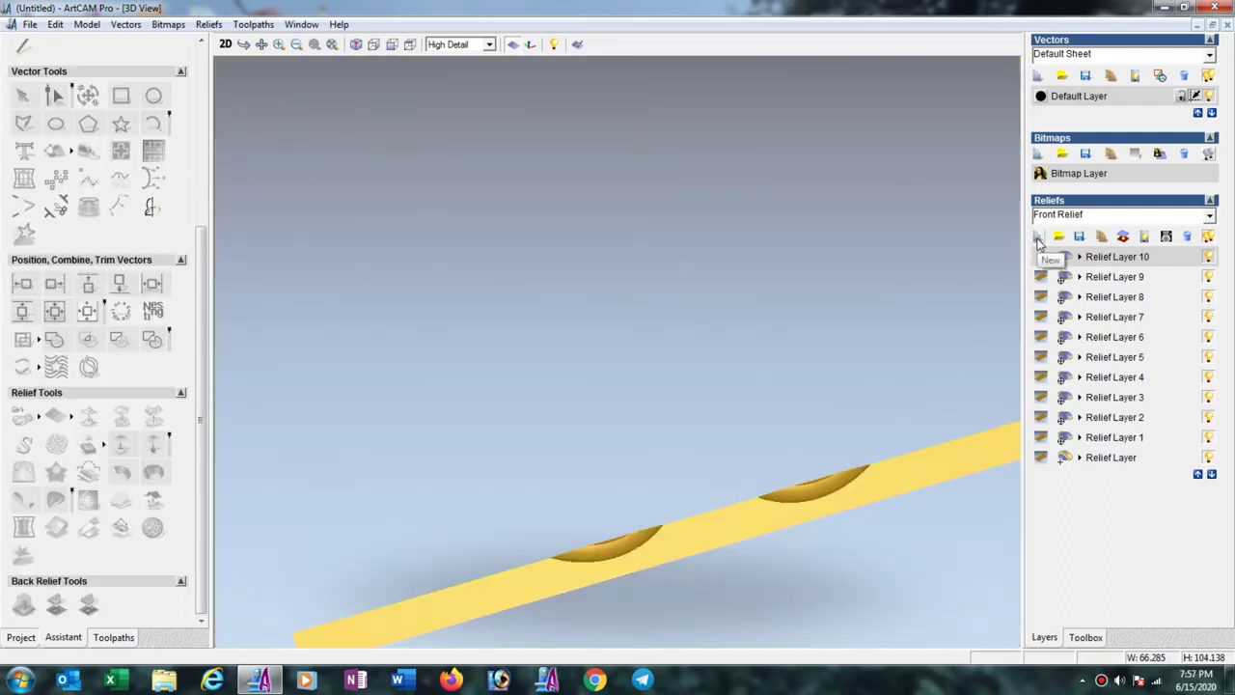
left_click(1038, 238)
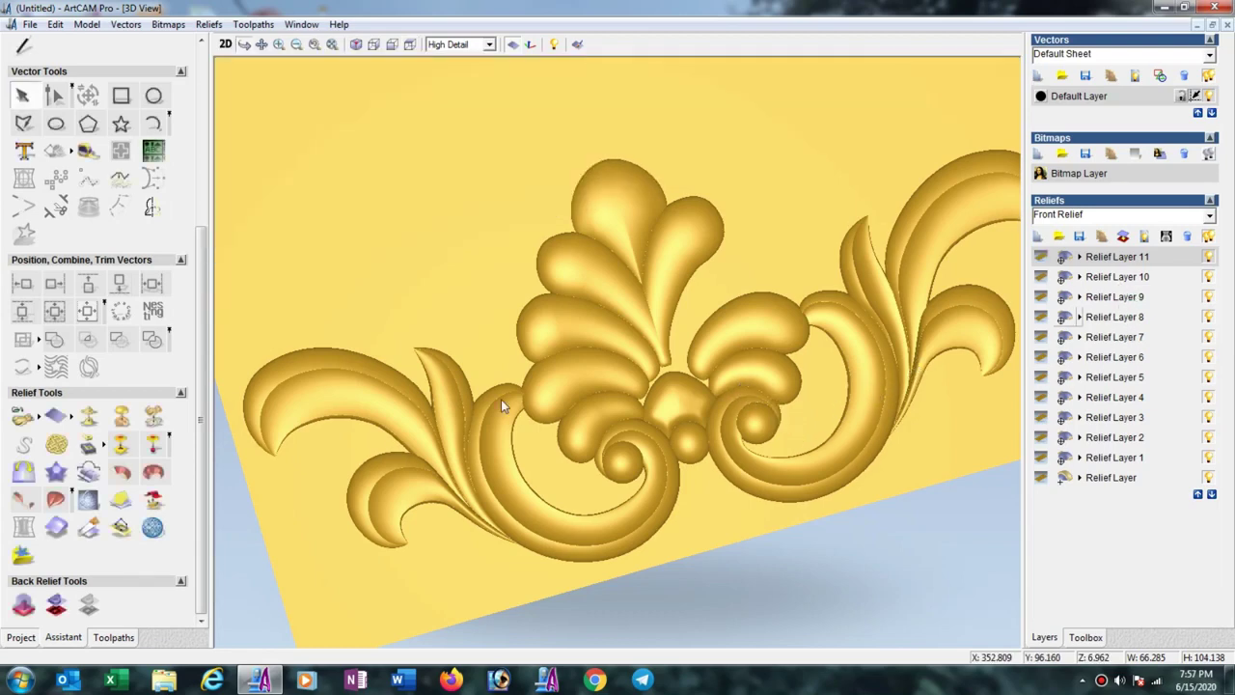
Select Relief Layer 10 and mirror-merge its central teardrop leaf left over right
left_click(1119, 278)
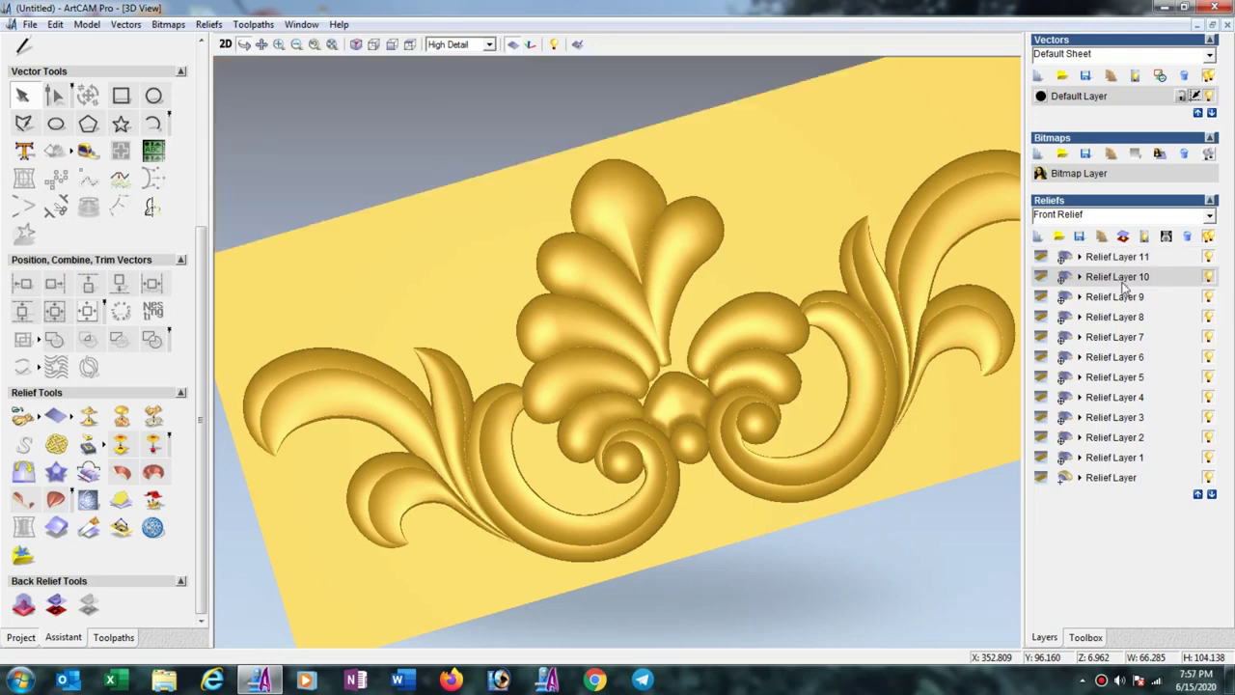
left_click(23, 472)
left_click(131, 224)
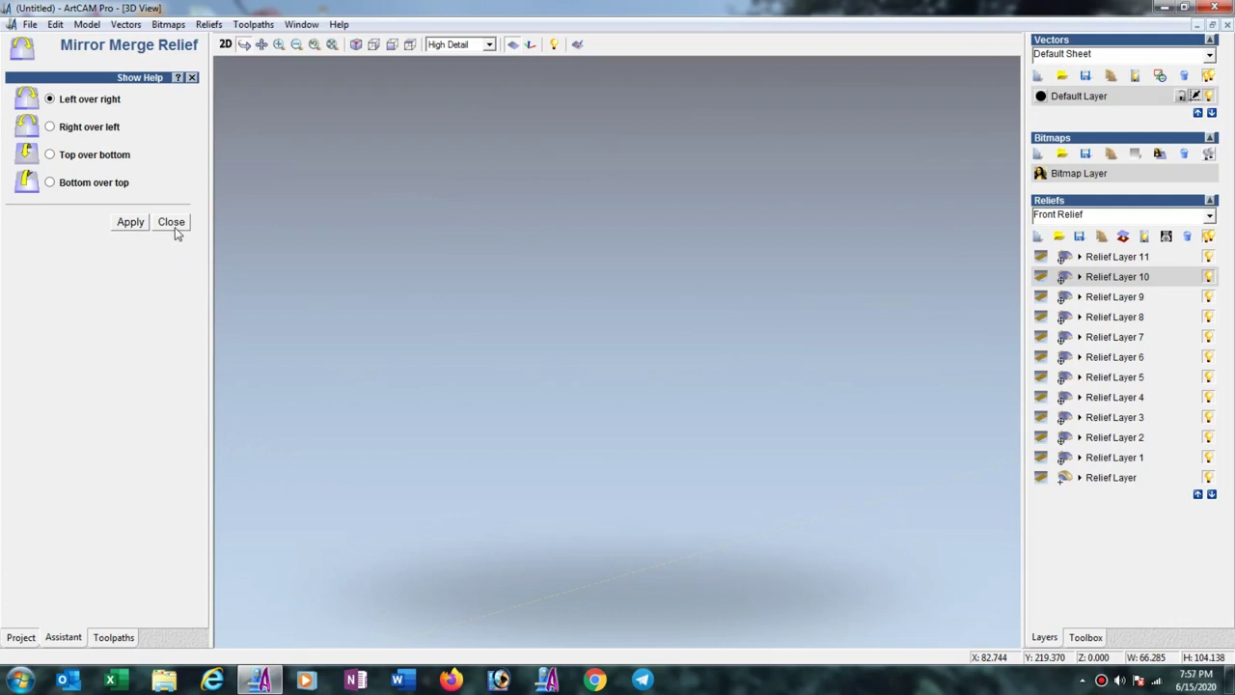
left_click(173, 229)
Tile the 2D and 3D views vertically, side by side
left_click(301, 24)
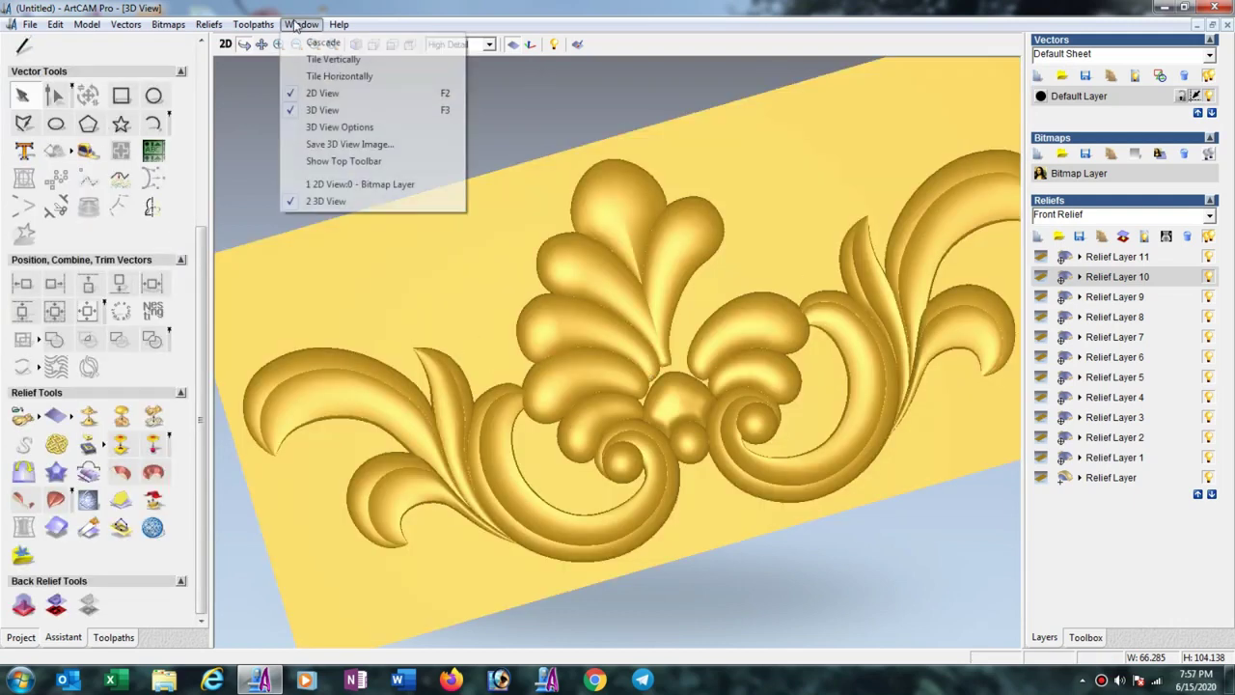
left_click(328, 57)
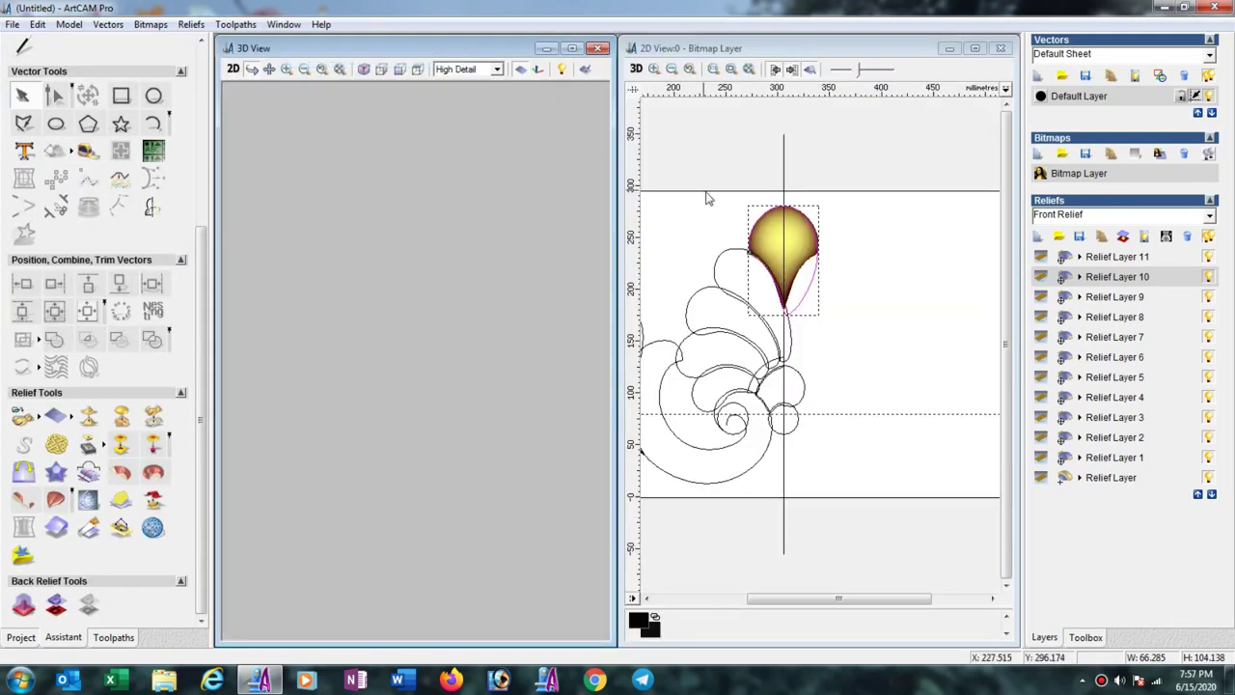
left_click(1105, 259)
Mirror Relief Layer 9's side petal left over right, then return to Relief Layer 11
left_click(1124, 302)
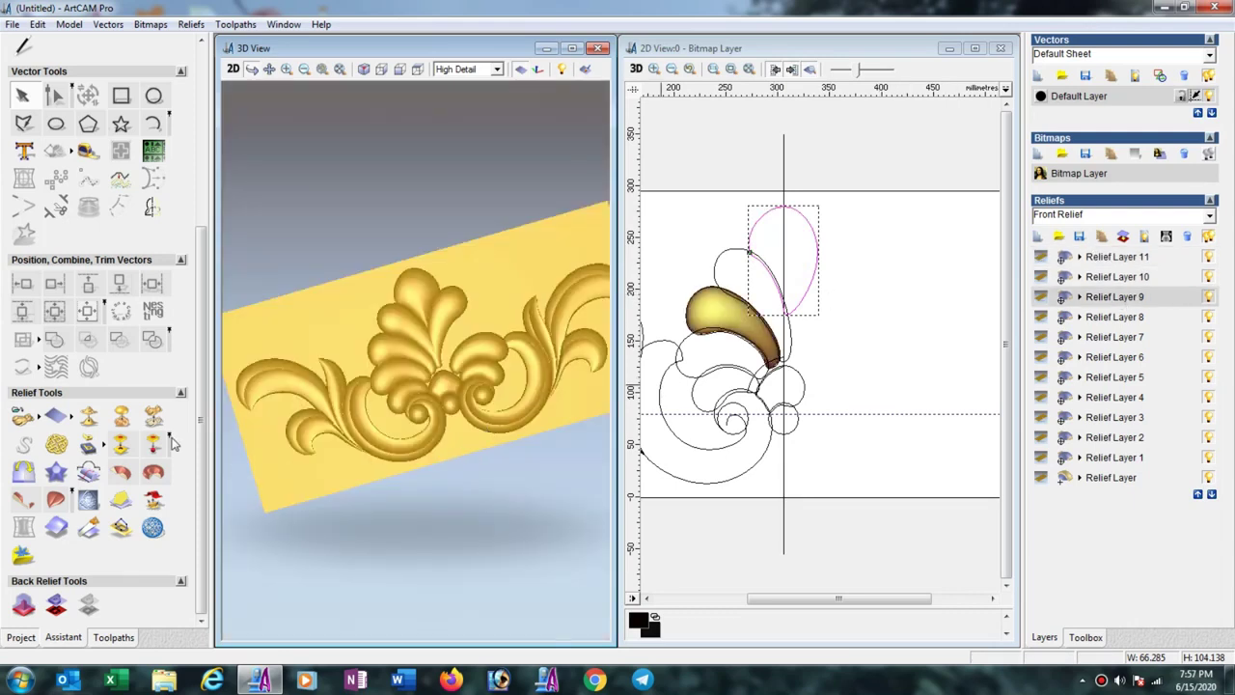
left_click(24, 469)
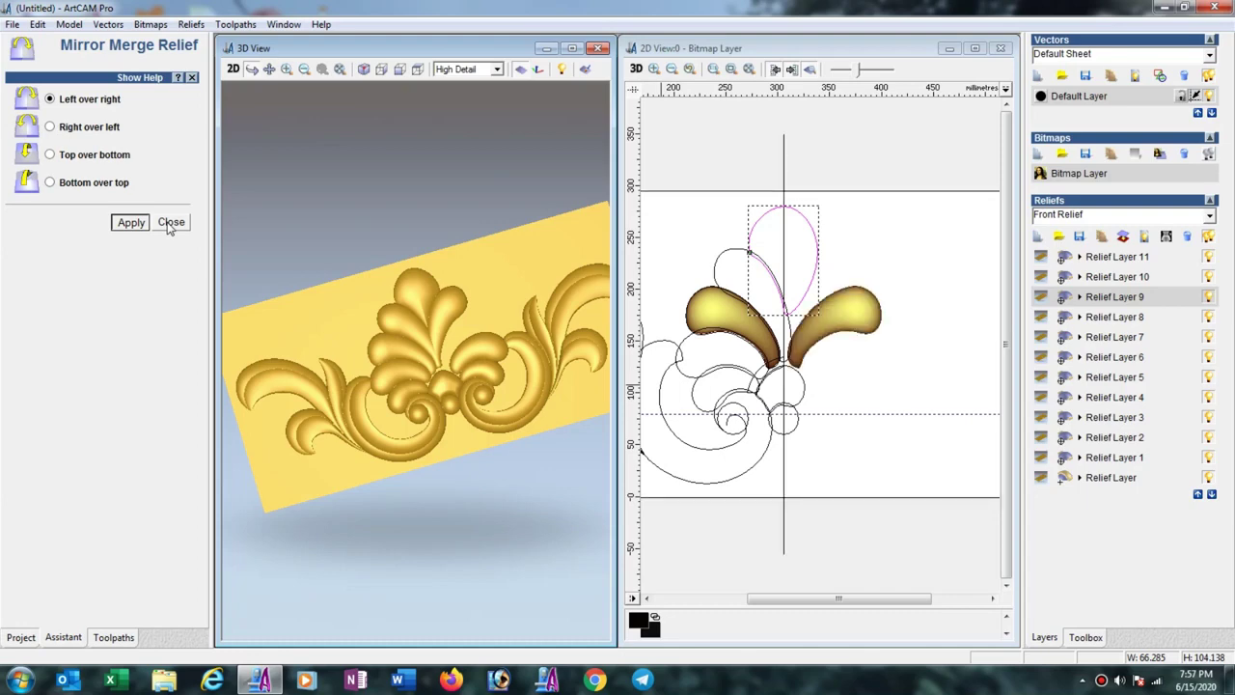
left_click(169, 223)
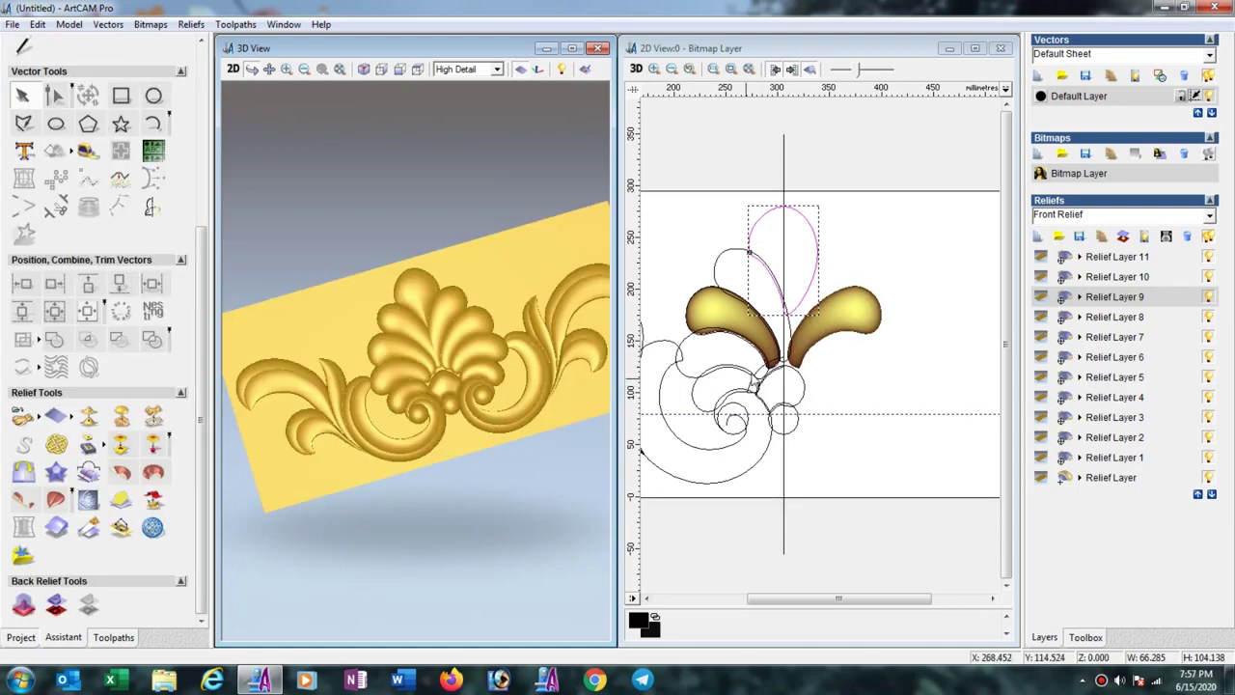
left_click(1142, 256)
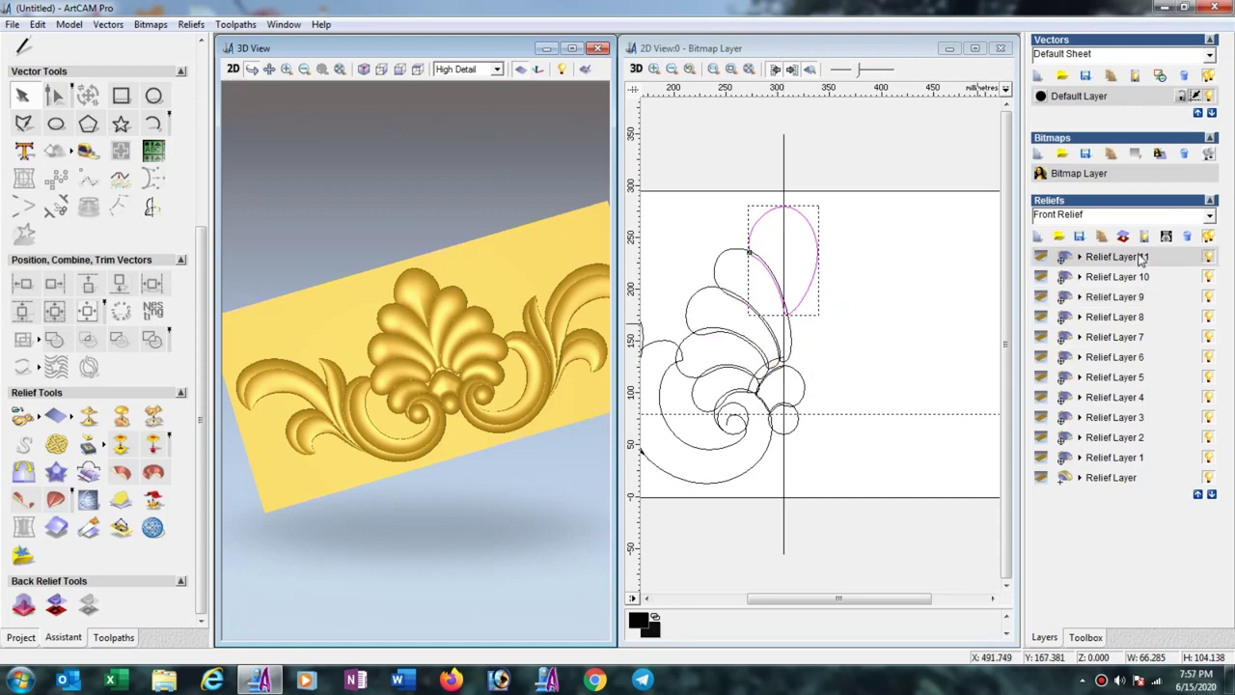
left_click(866, 322)
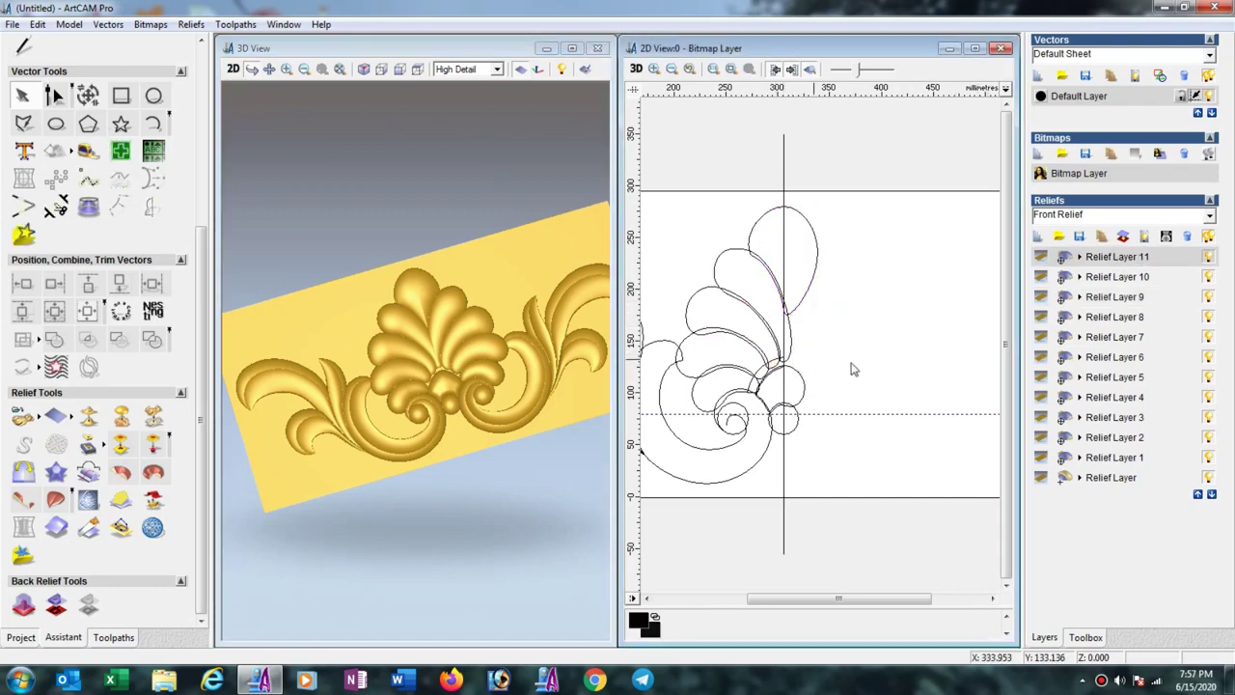
Draw a semicircular arc of about 12.3 mm radius on the centre line beside the leaf fan
scroll(853, 369, "up", 2)
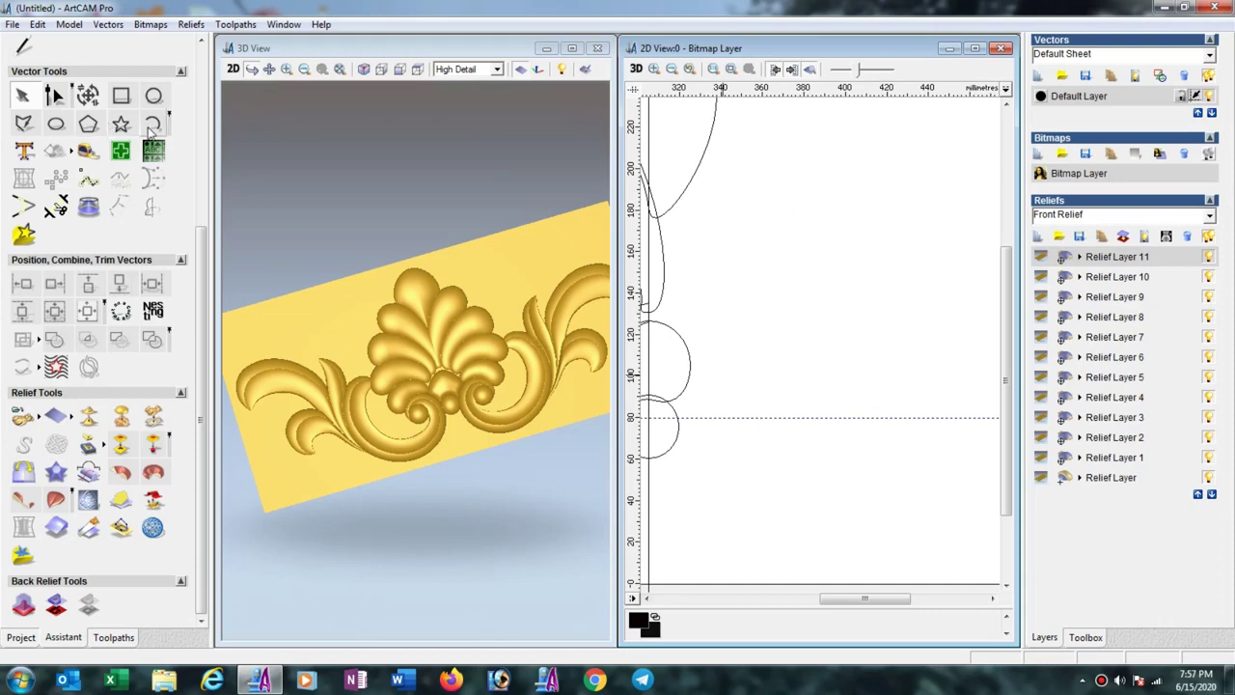
scroll(772, 369, "down", 1)
scroll(847, 408, "down", 1)
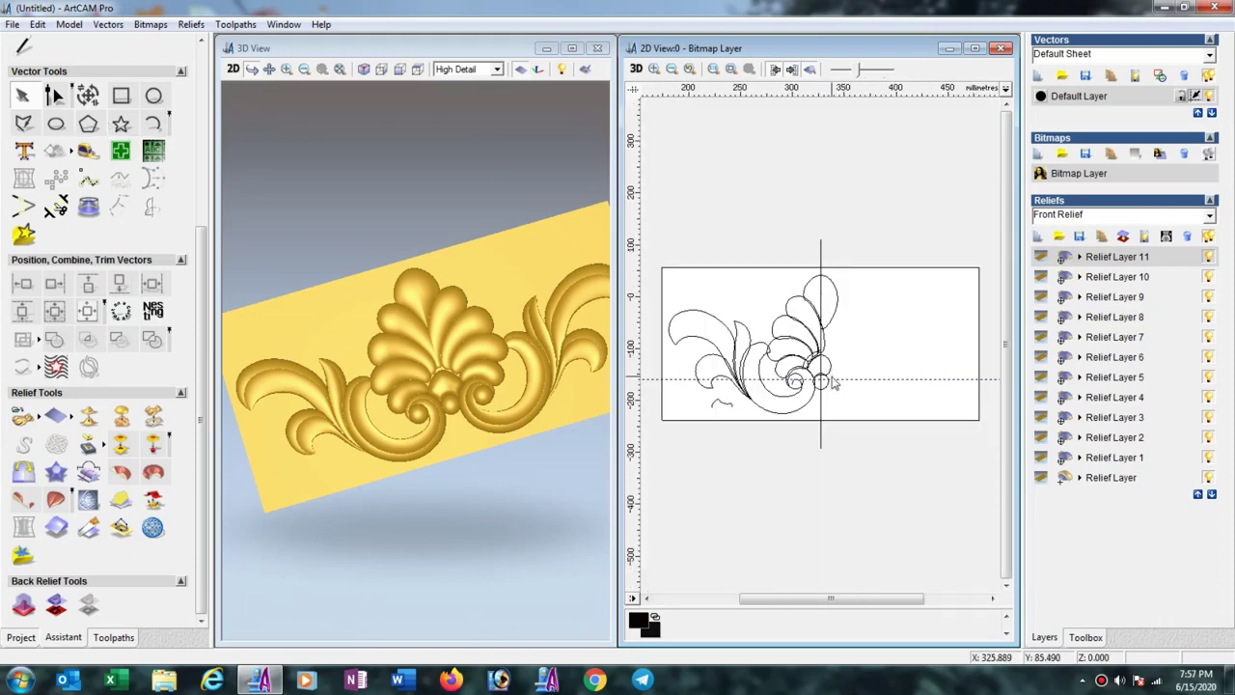
scroll(834, 383, "up", 1)
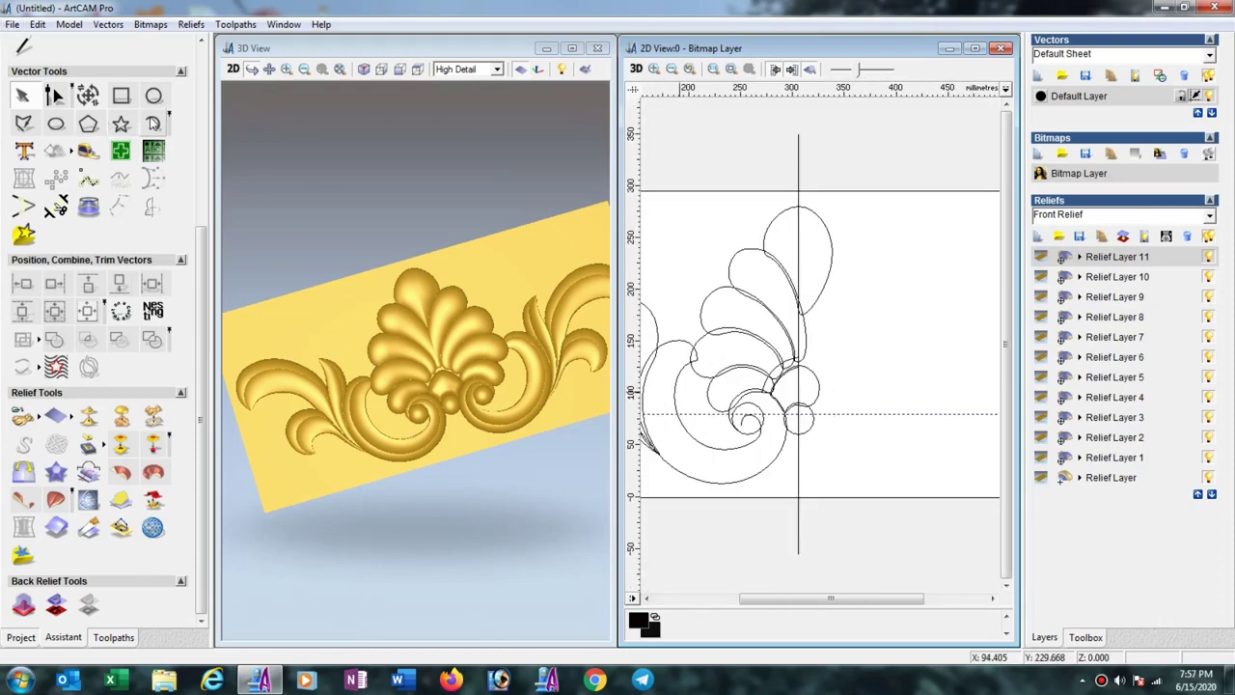
left_click(153, 123)
left_click(865, 417)
left_click(872, 417)
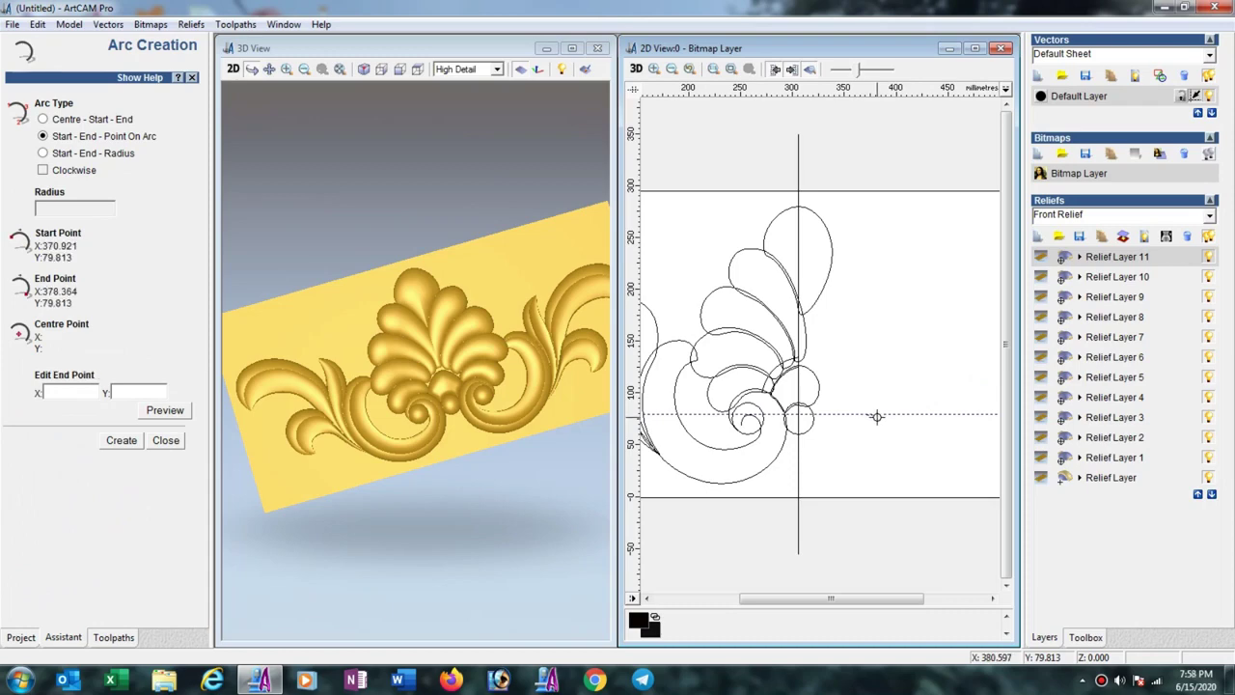
left_click(890, 416)
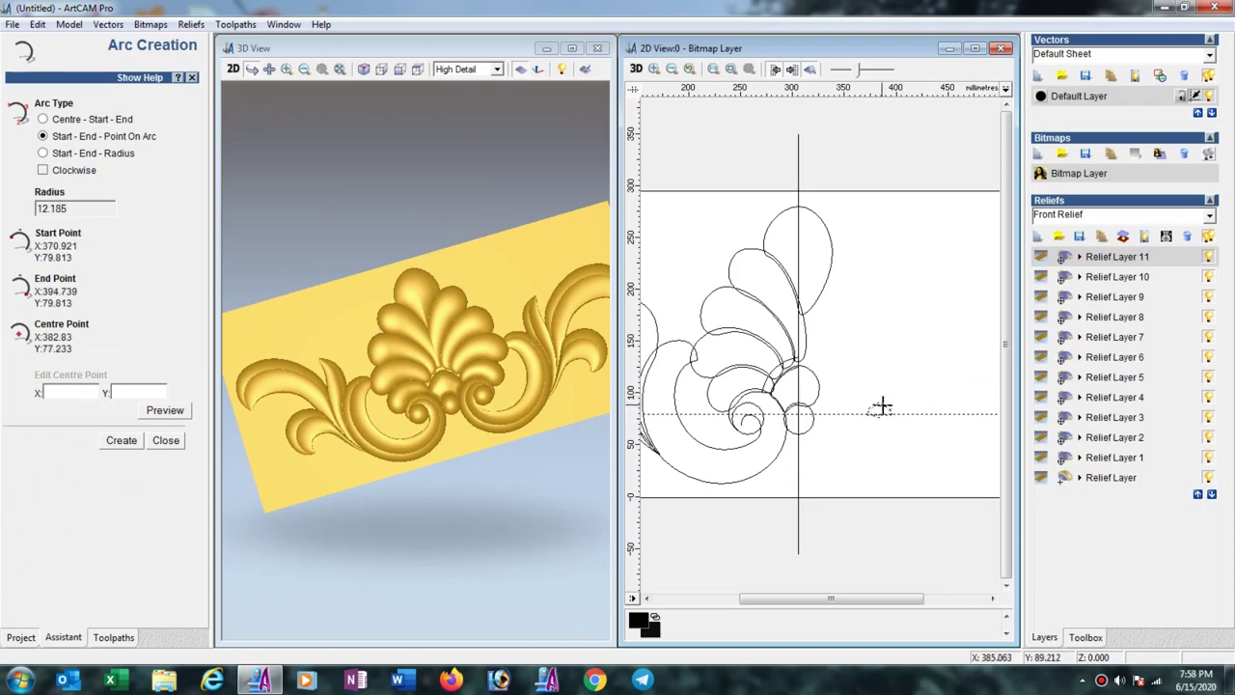
left_click(878, 406)
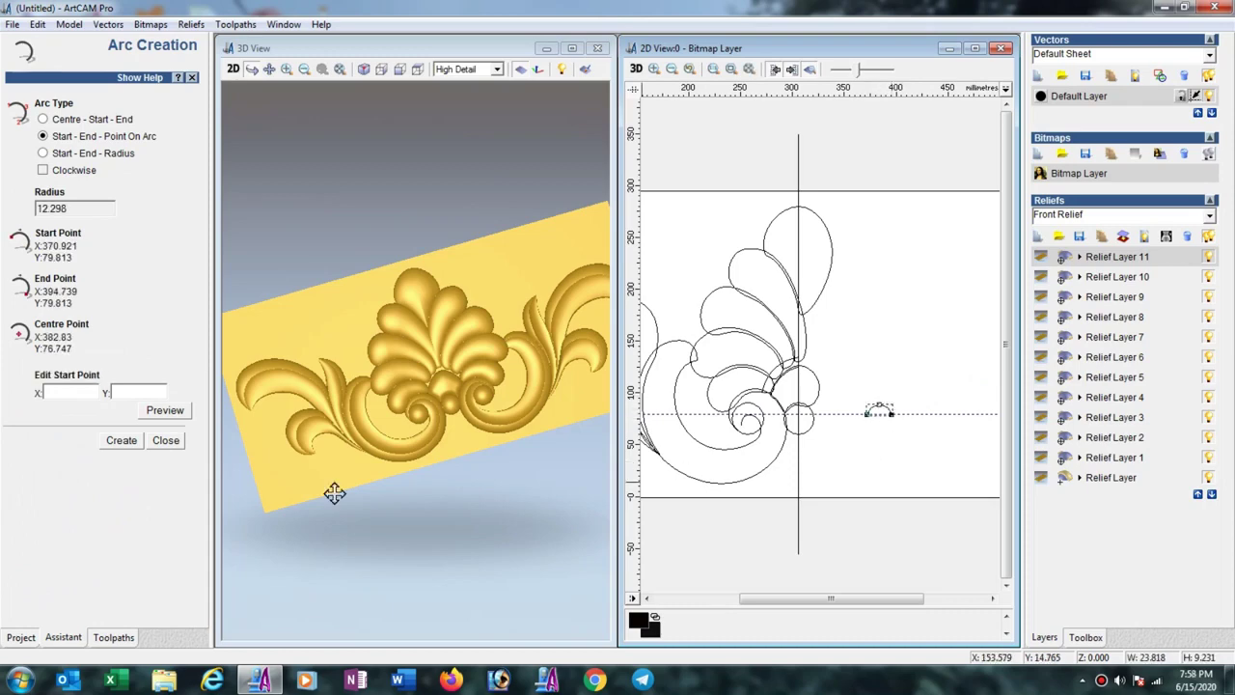
left_click(162, 440)
scroll(876, 413, "up", 2)
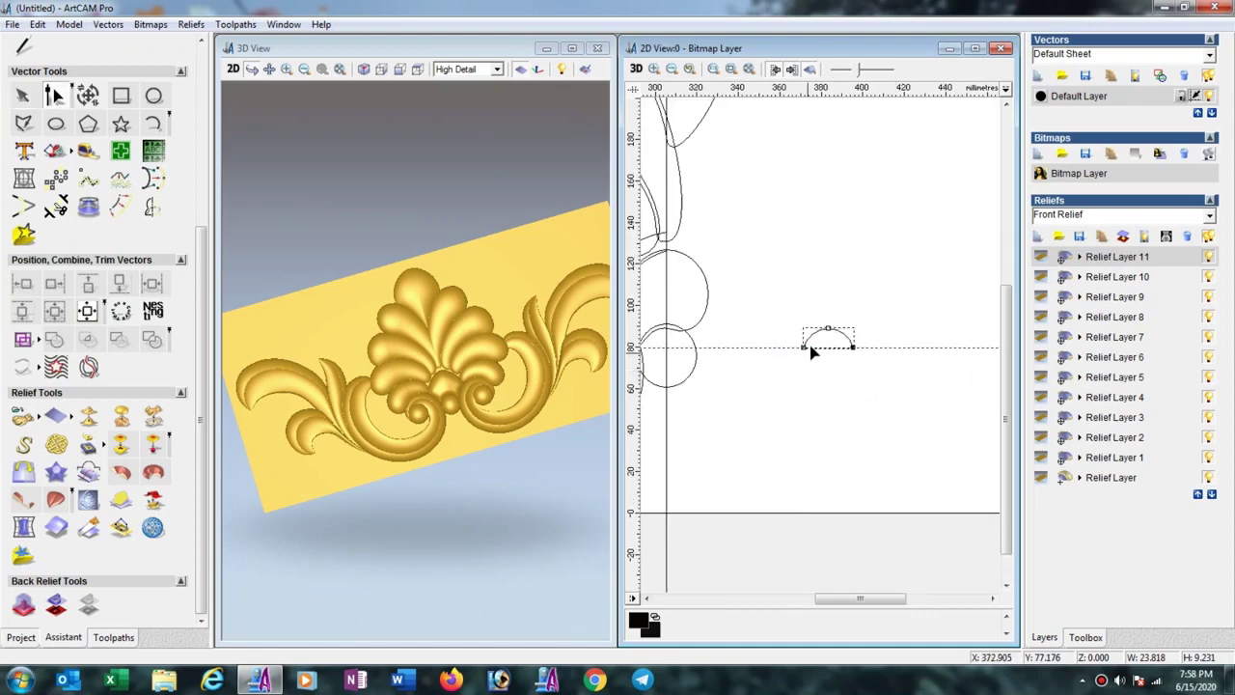
left_click(824, 262)
scroll(830, 316, "down", 2)
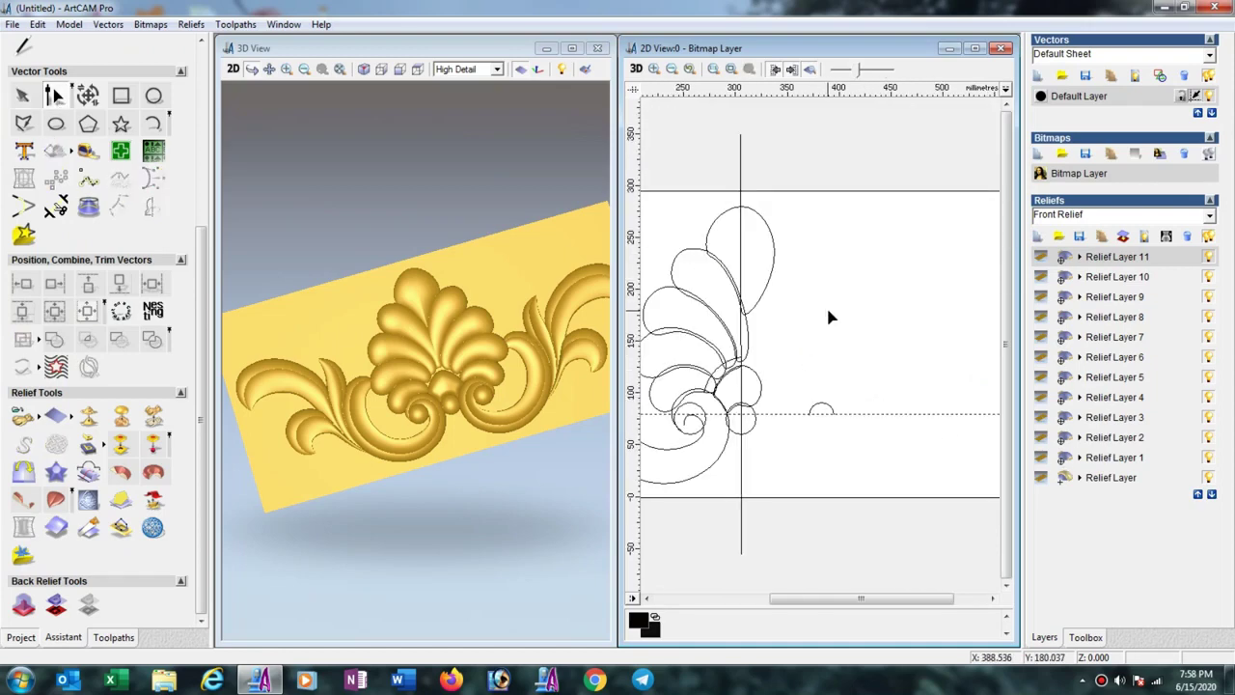
For a Two Rail Sweep, use the two base curves as rails and the semicircle as cross section
left_click(23, 94)
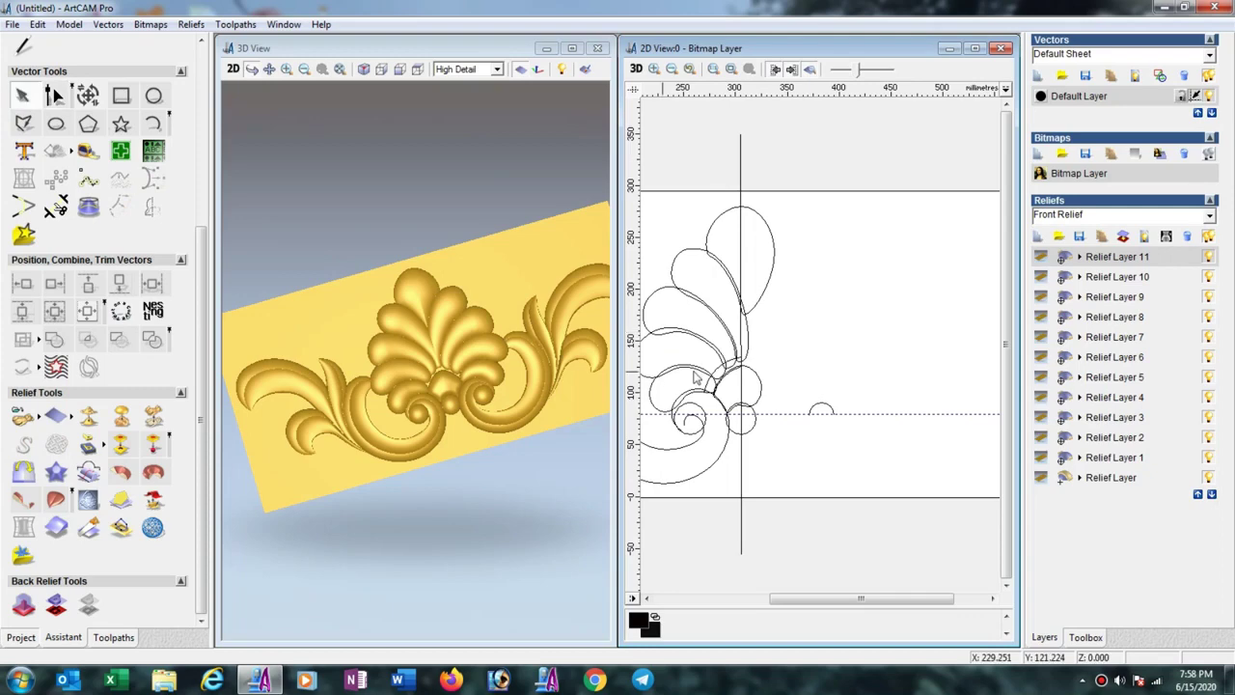
left_click(719, 375)
scroll(721, 374, "up", 2)
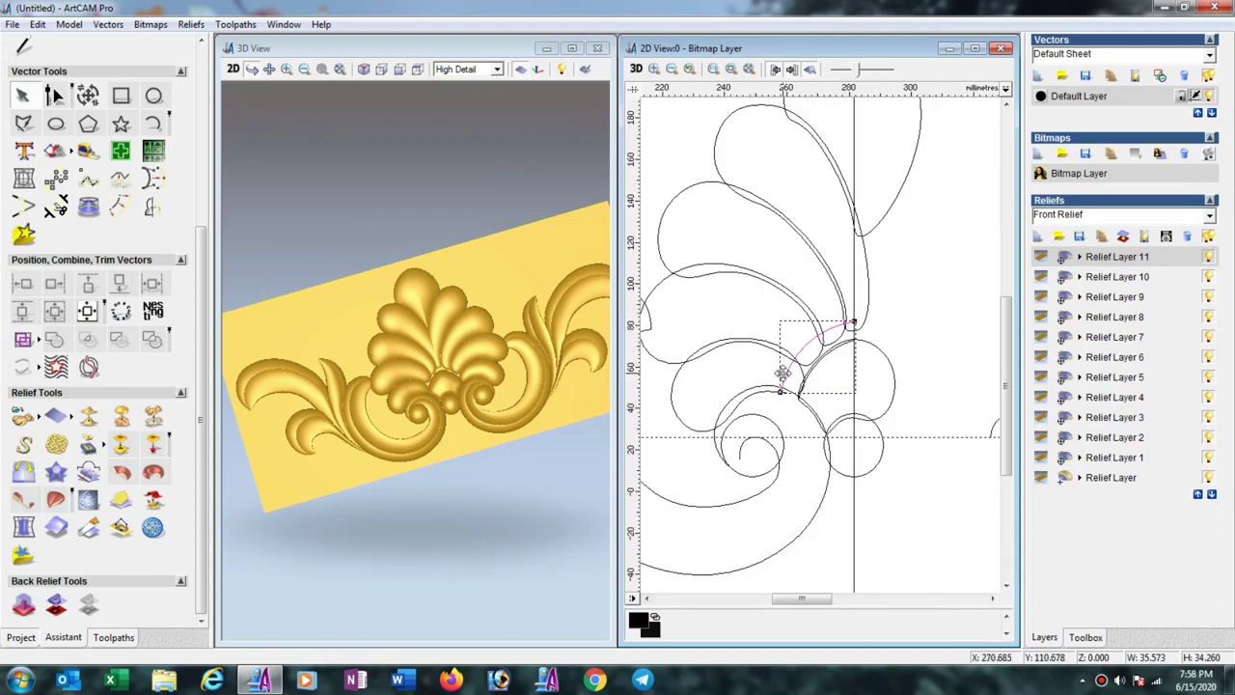
scroll(782, 373, "up", 1)
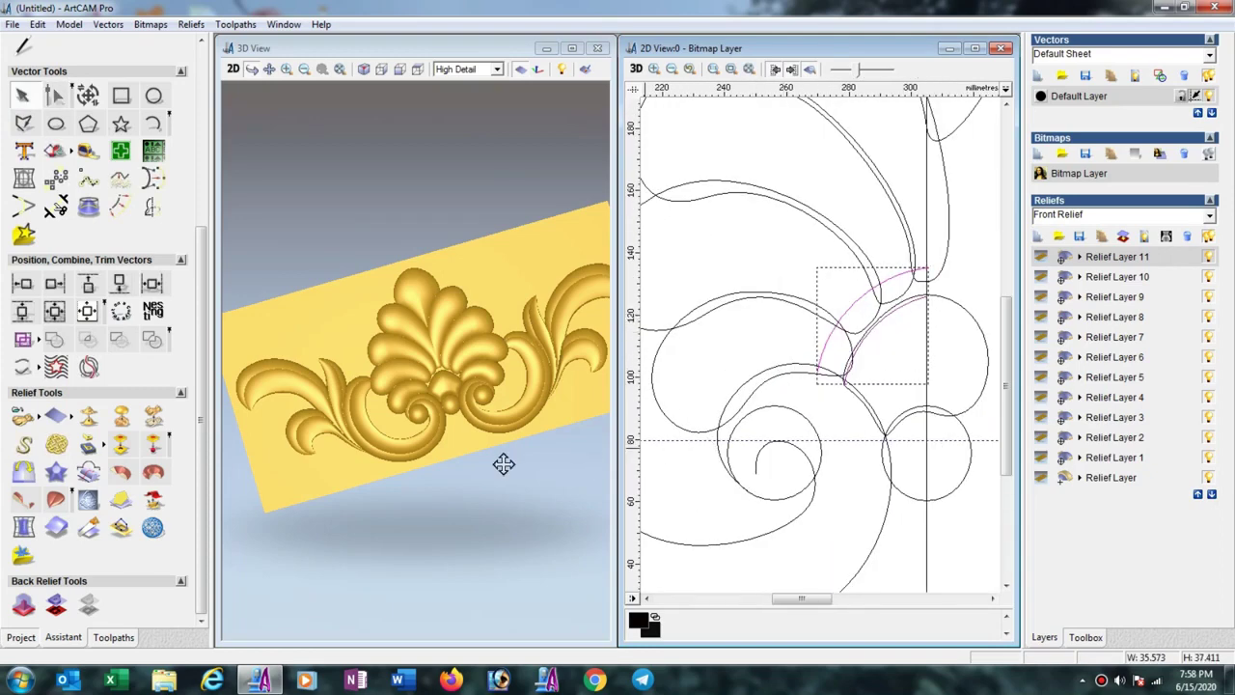
left_click(55, 501)
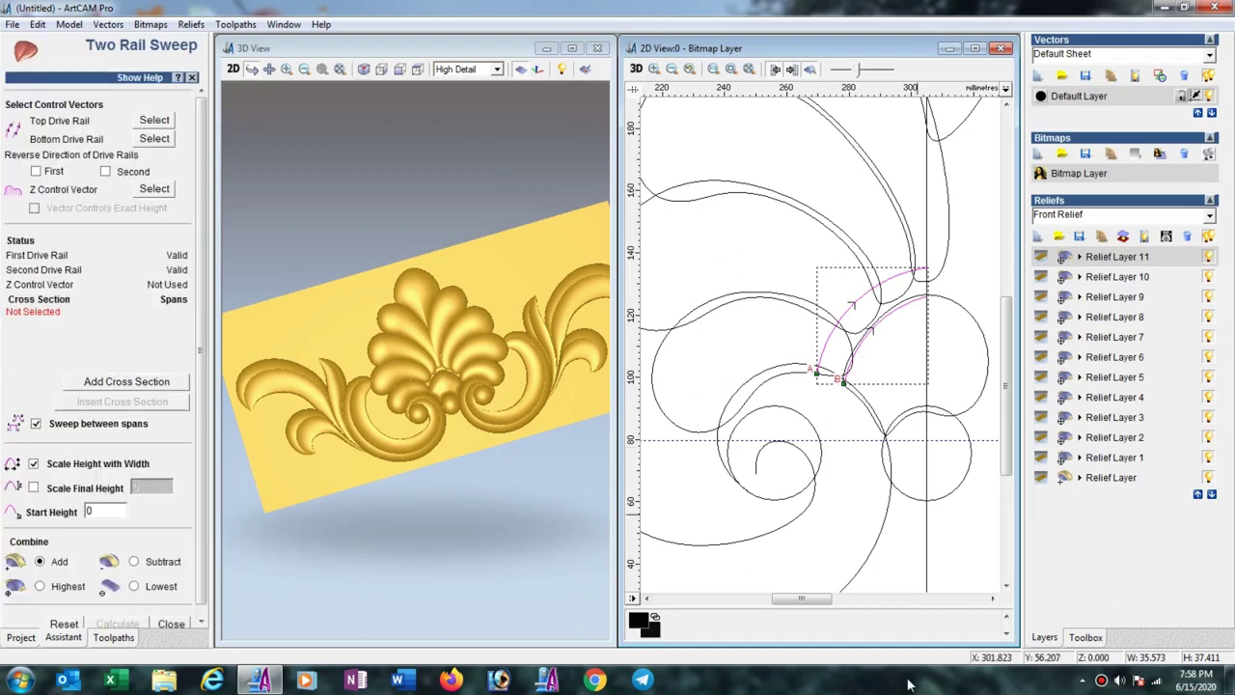
left_click_drag(801, 598, 846, 598)
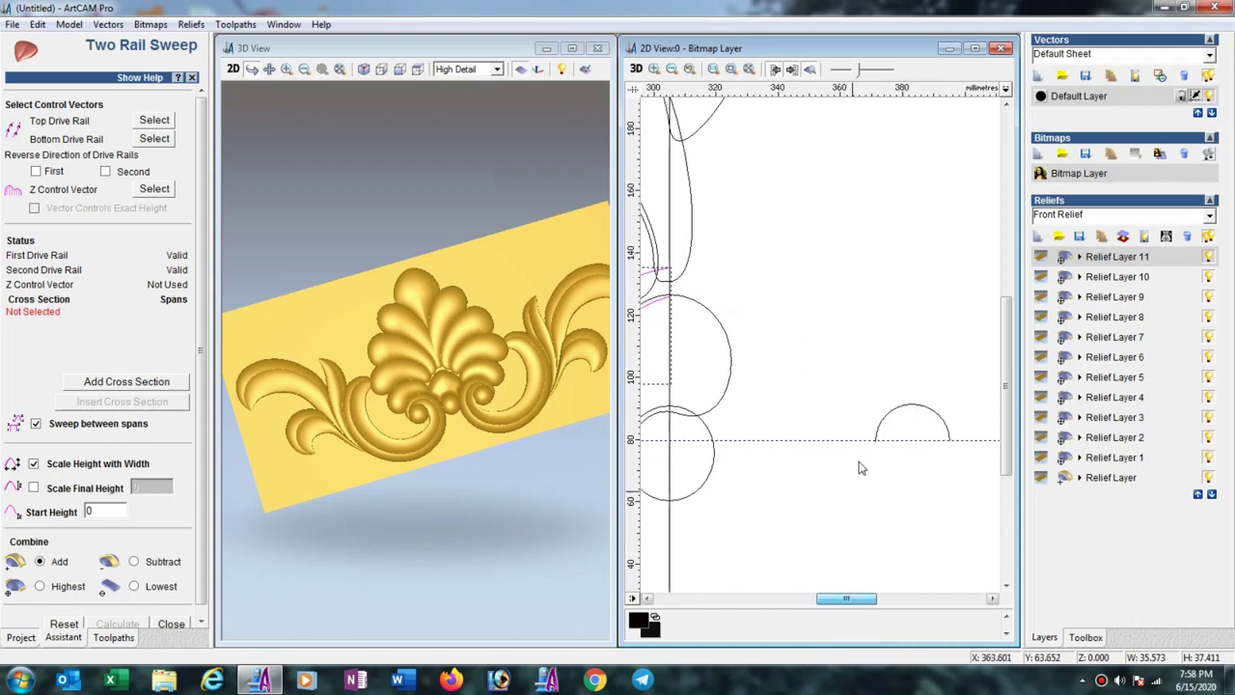
left_click(879, 425)
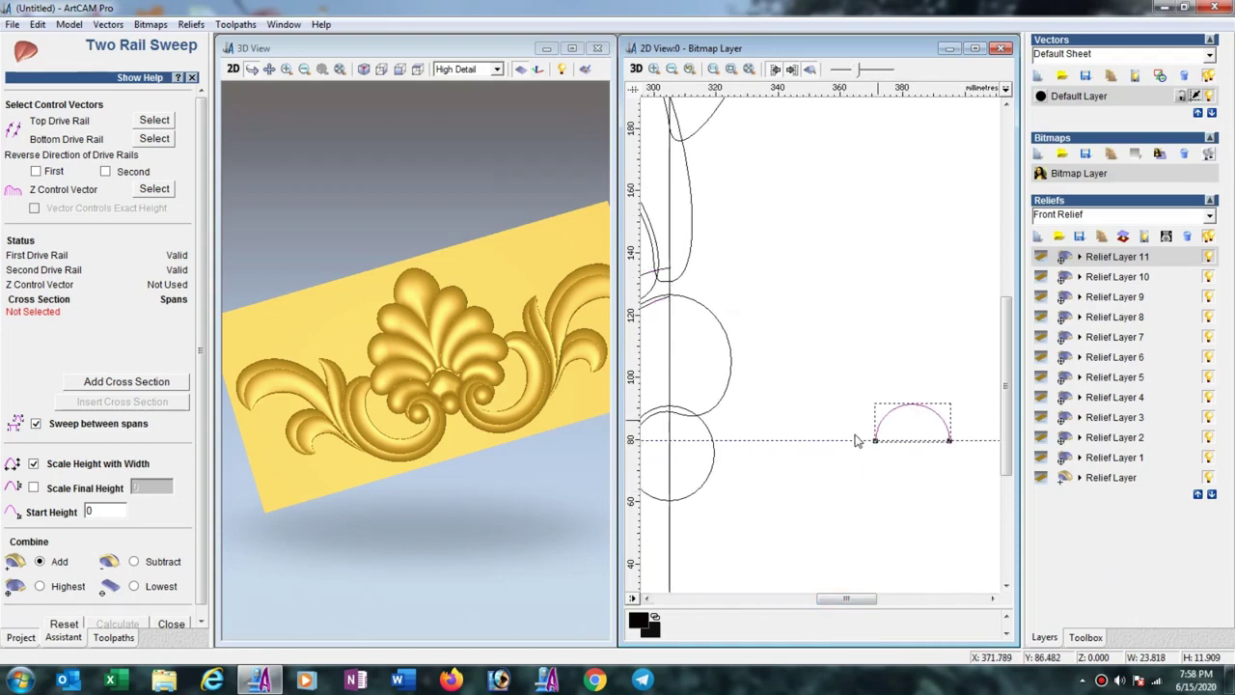
left_click(151, 384)
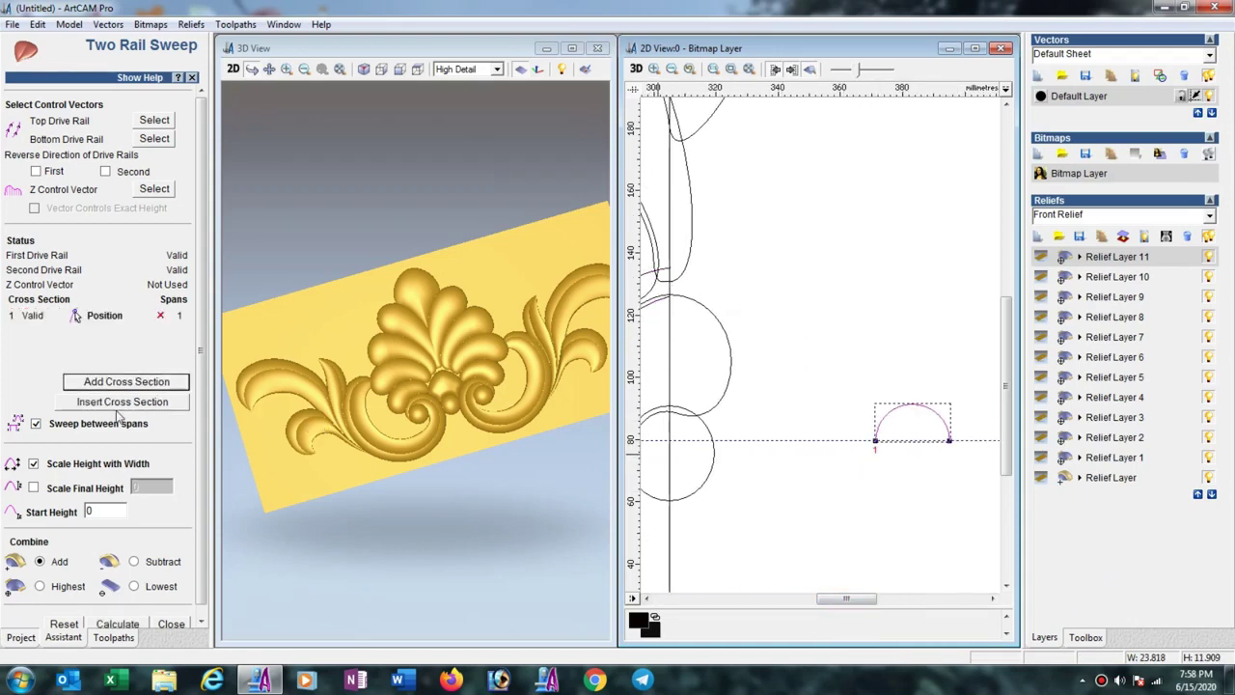
Set start height 5 and scaled final height 5, then calculate the swept band
left_click(108, 512)
type("5")
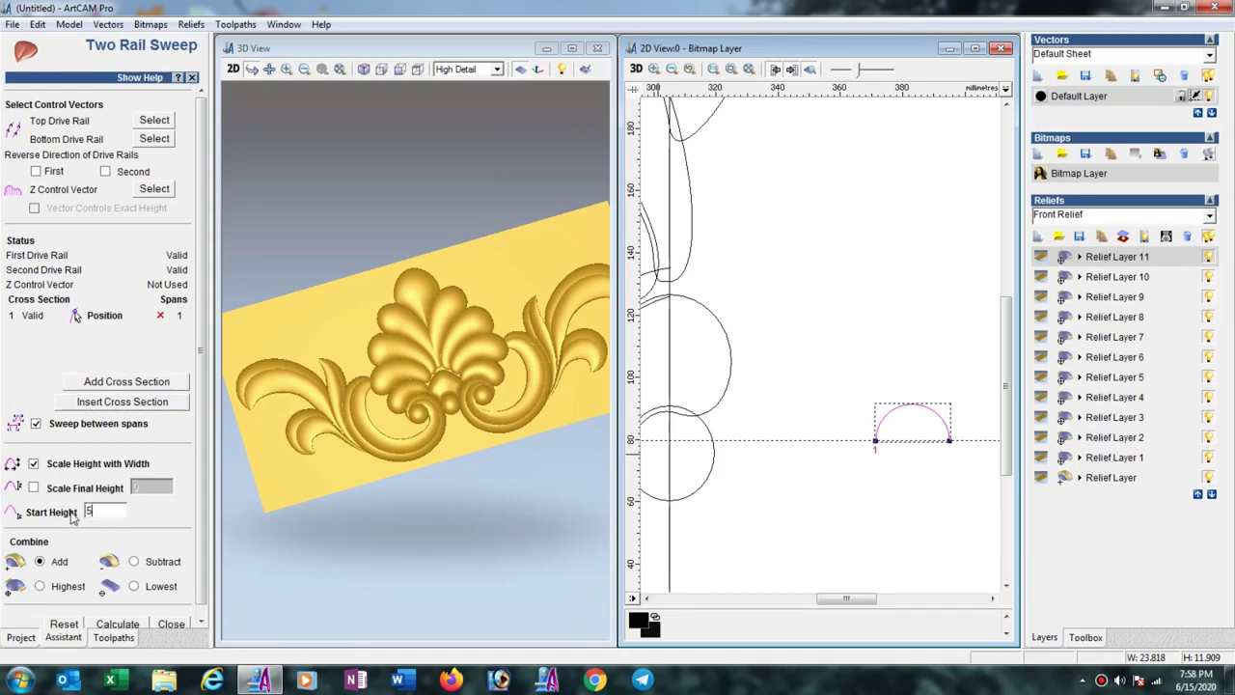
left_click(35, 488)
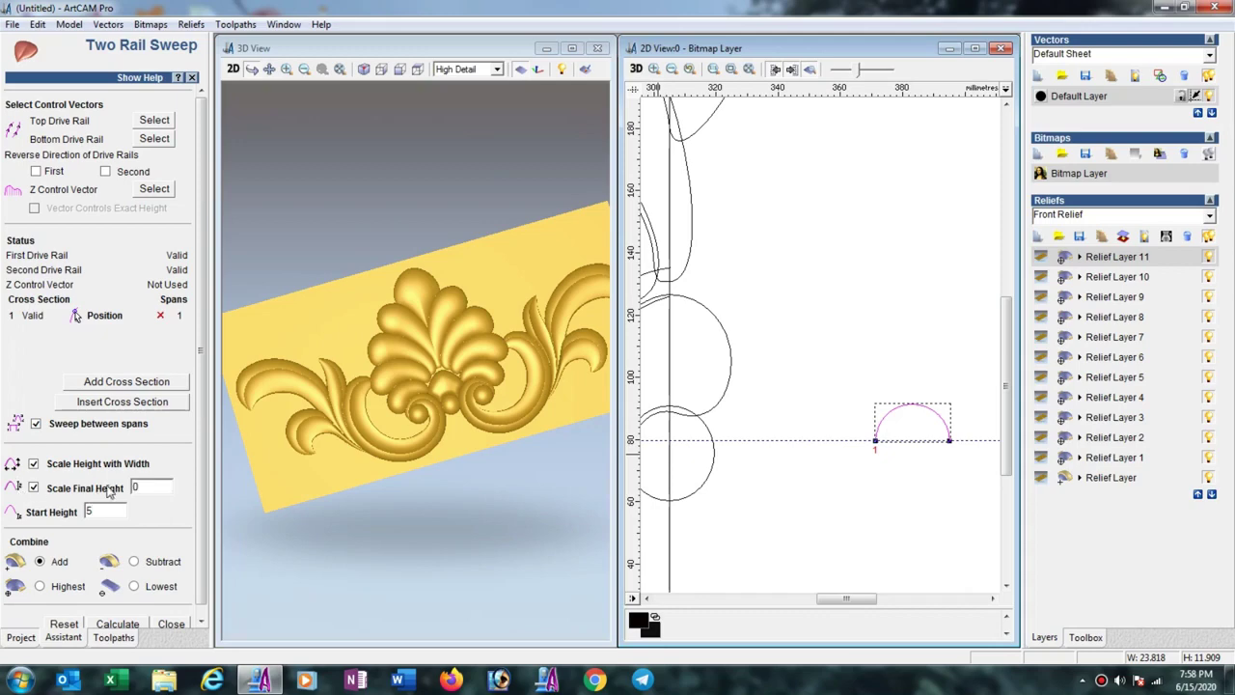
double_click(137, 488)
type("5")
left_click(117, 624)
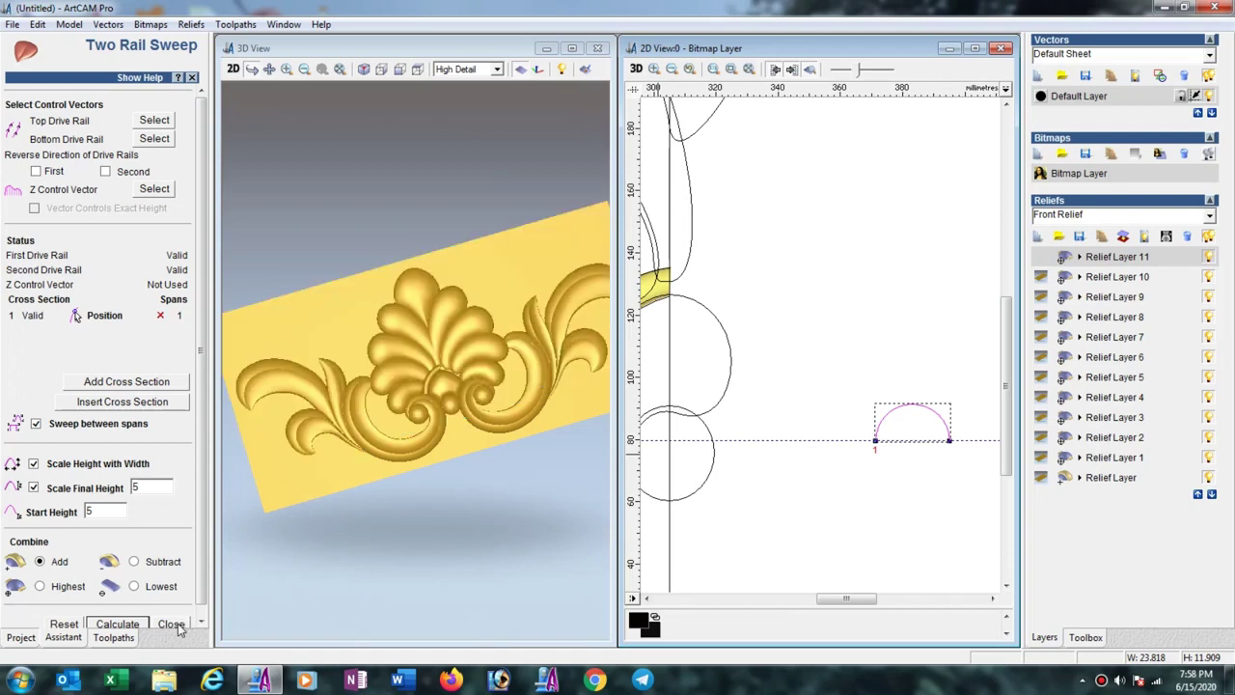
left_click(172, 623)
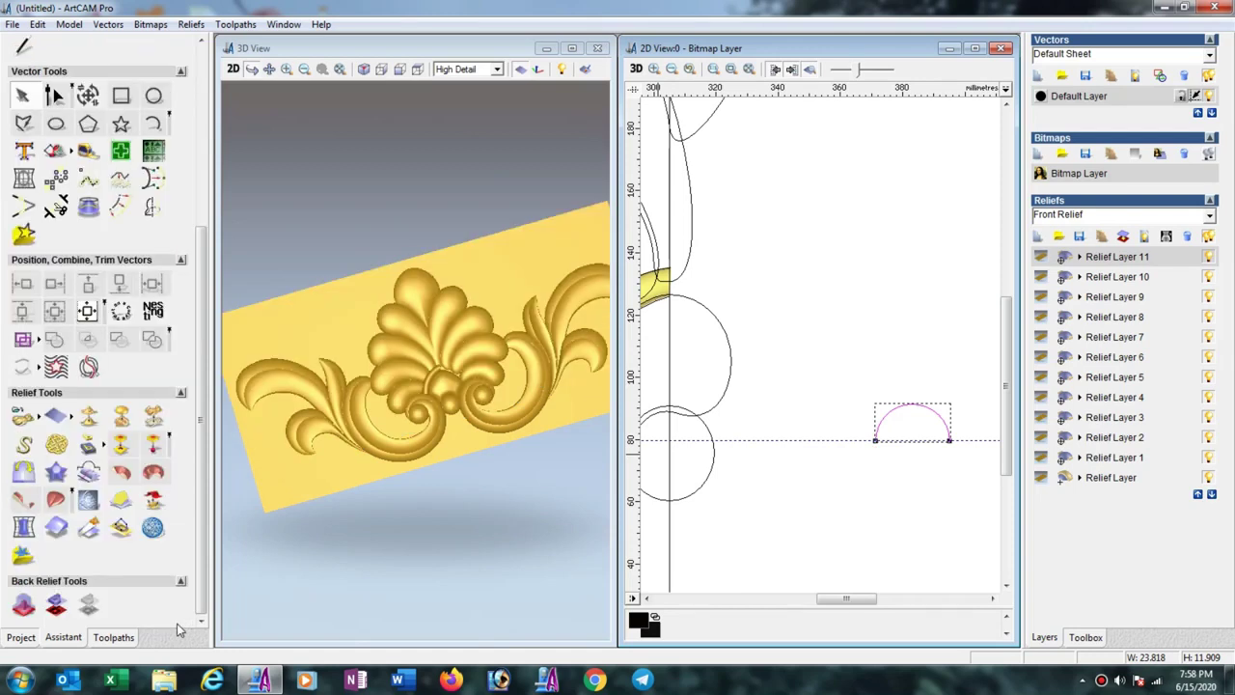
Mirror-merge Relief Layer 11 left over right to make the swept band symmetrical
left_click(25, 471)
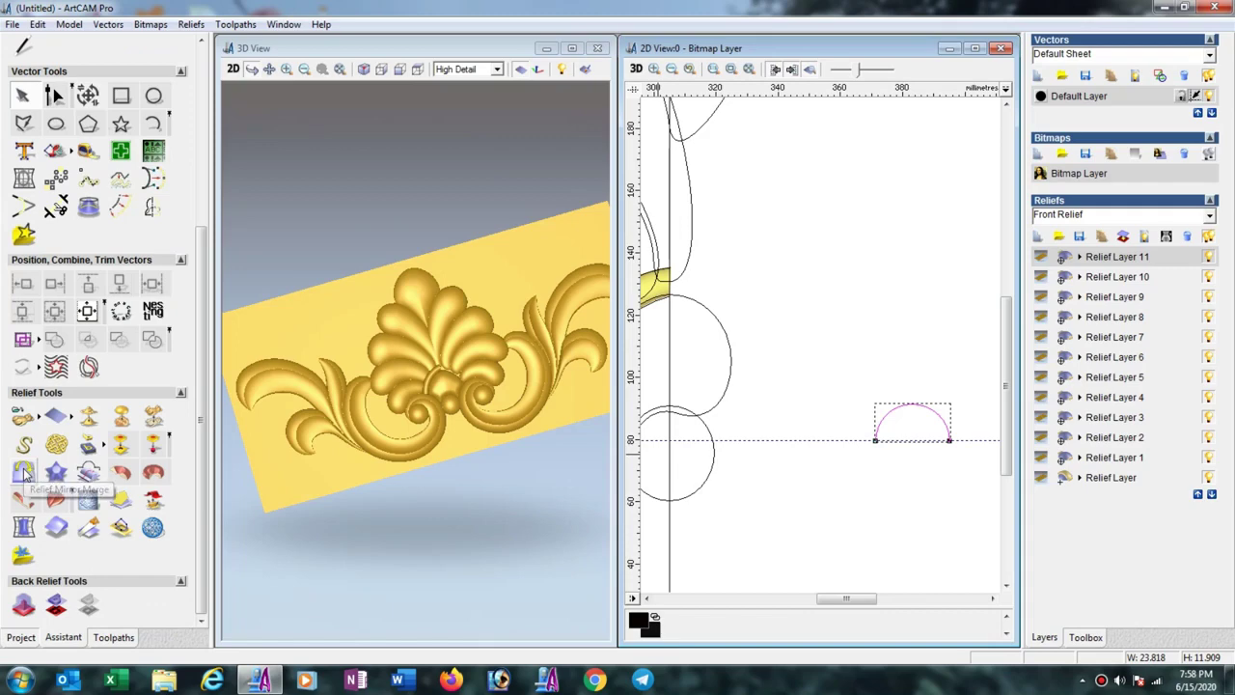
left_click(132, 225)
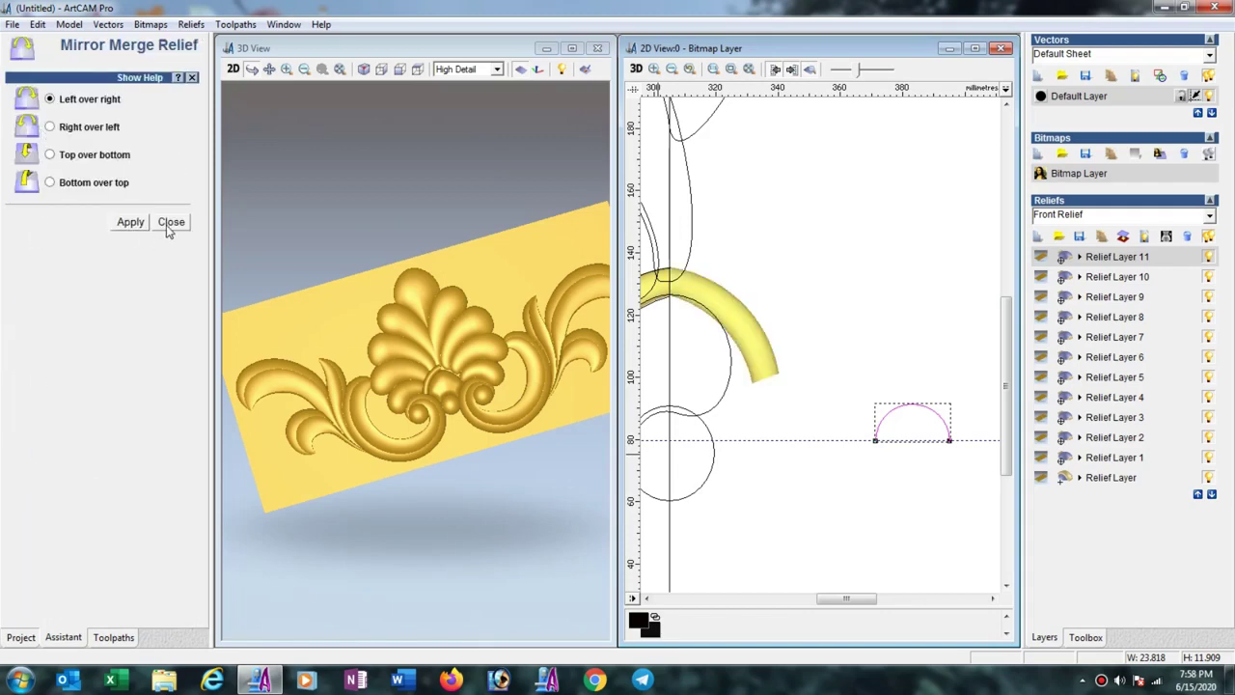
left_click(168, 224)
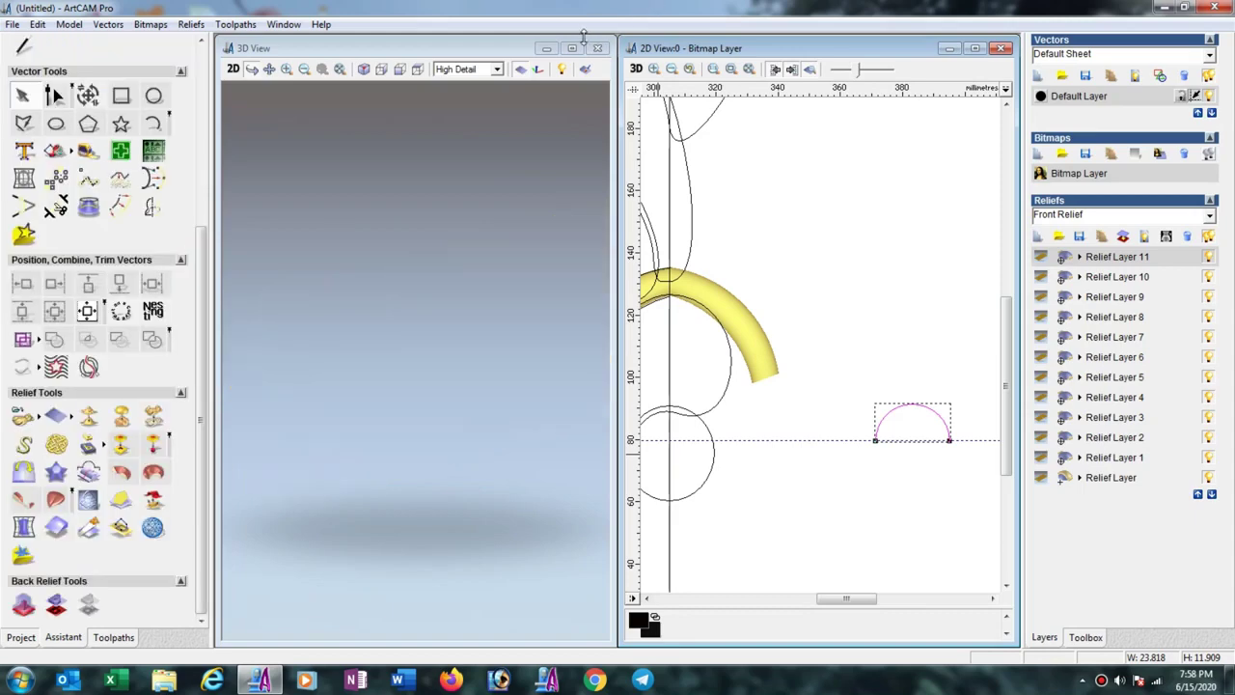
Maximise the 3D view, then orbit and pan to a front view of the symmetrical carving
left_click(572, 48)
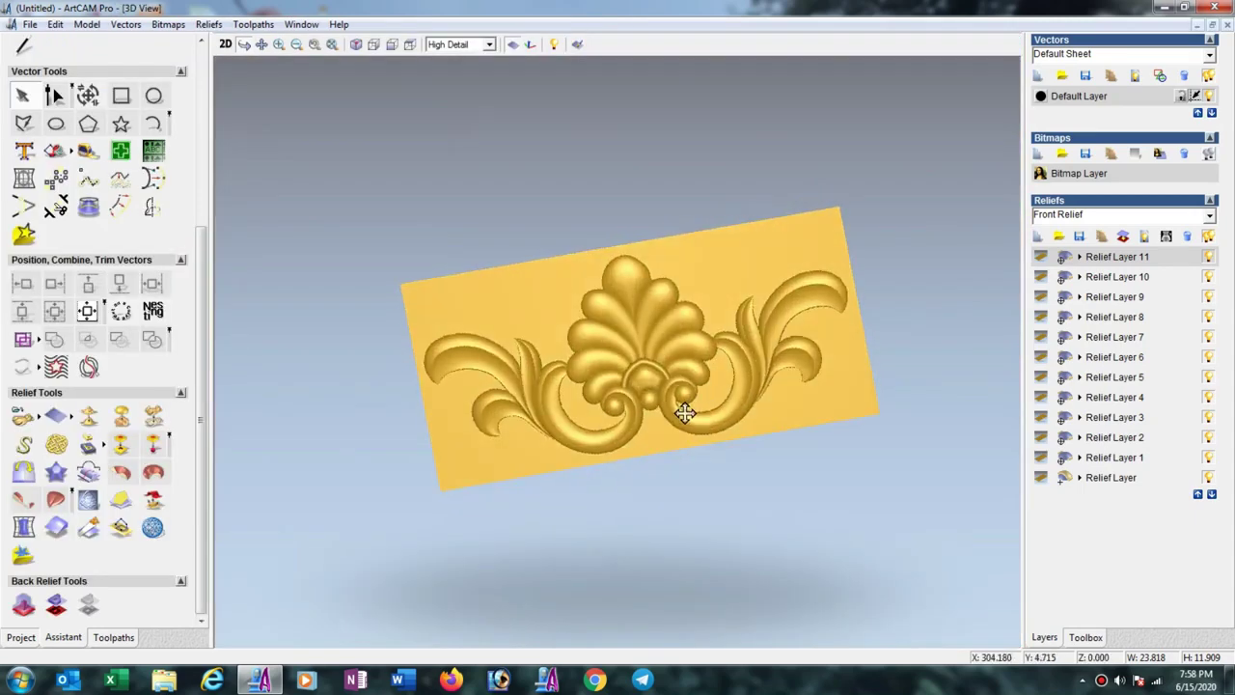
mouse_move(678, 414)
left_mouse_down()
mouse_move(645, 310)
mouse_move(657, 284)
left_mouse_up()
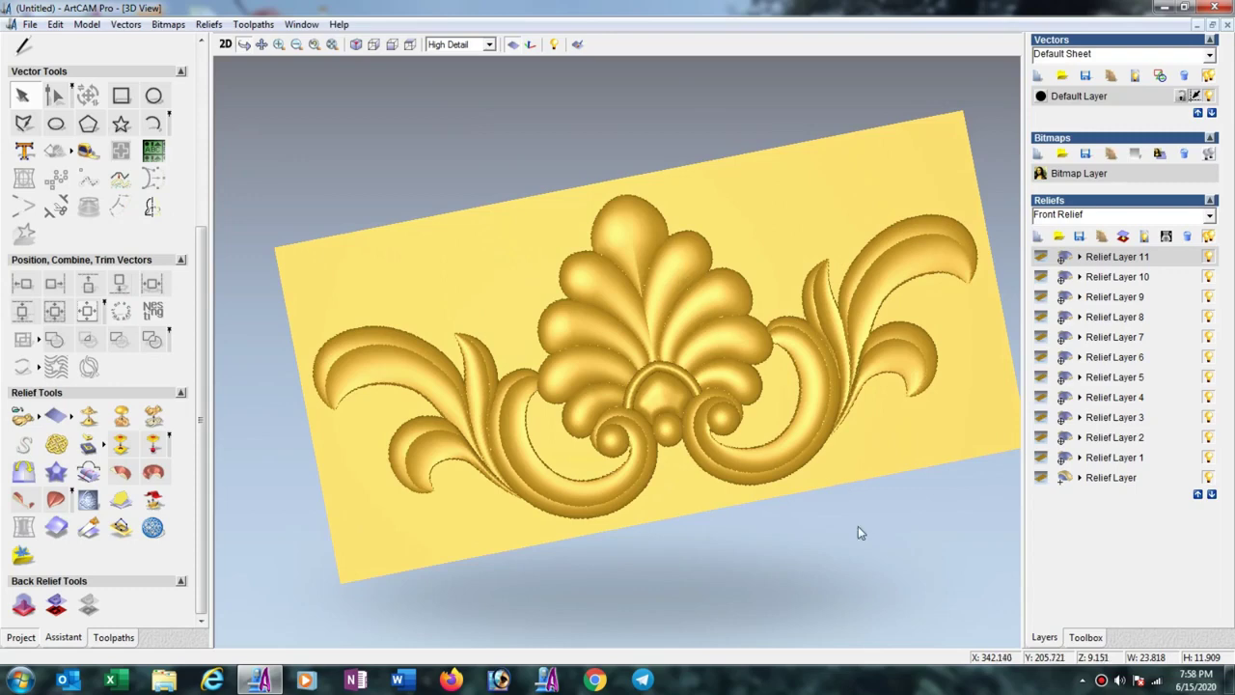
left_click_drag(714, 518, 691, 511)
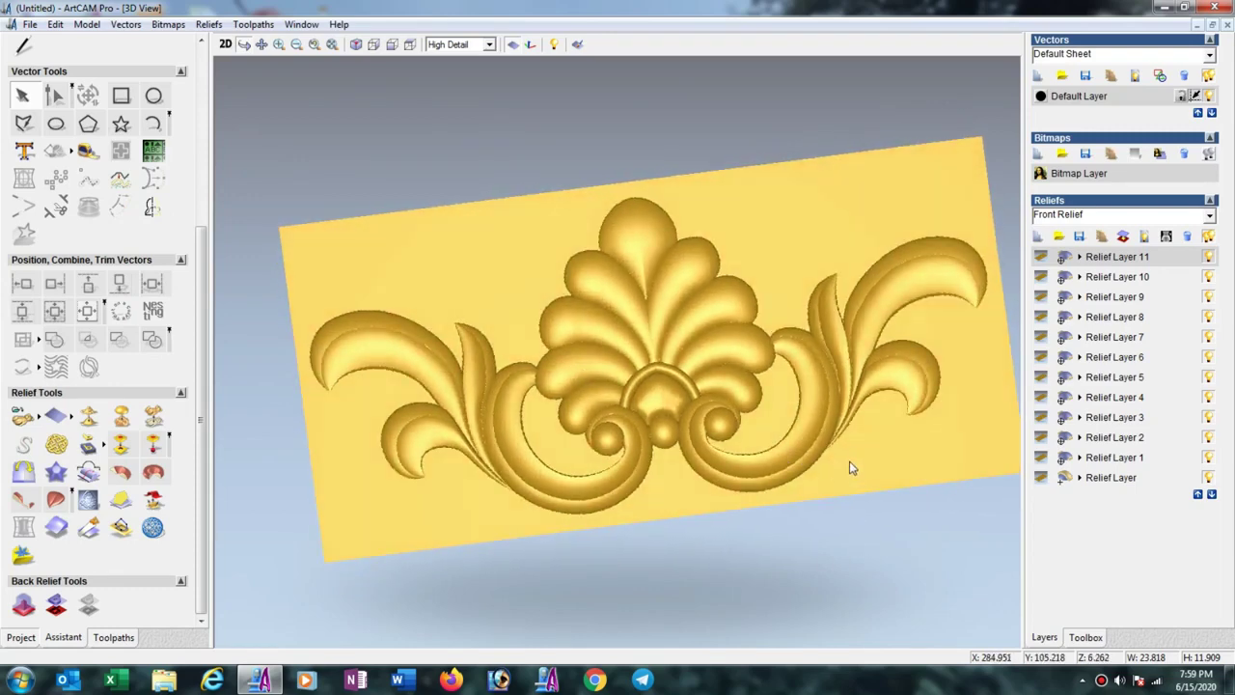
left_click_drag(849, 461, 852, 497)
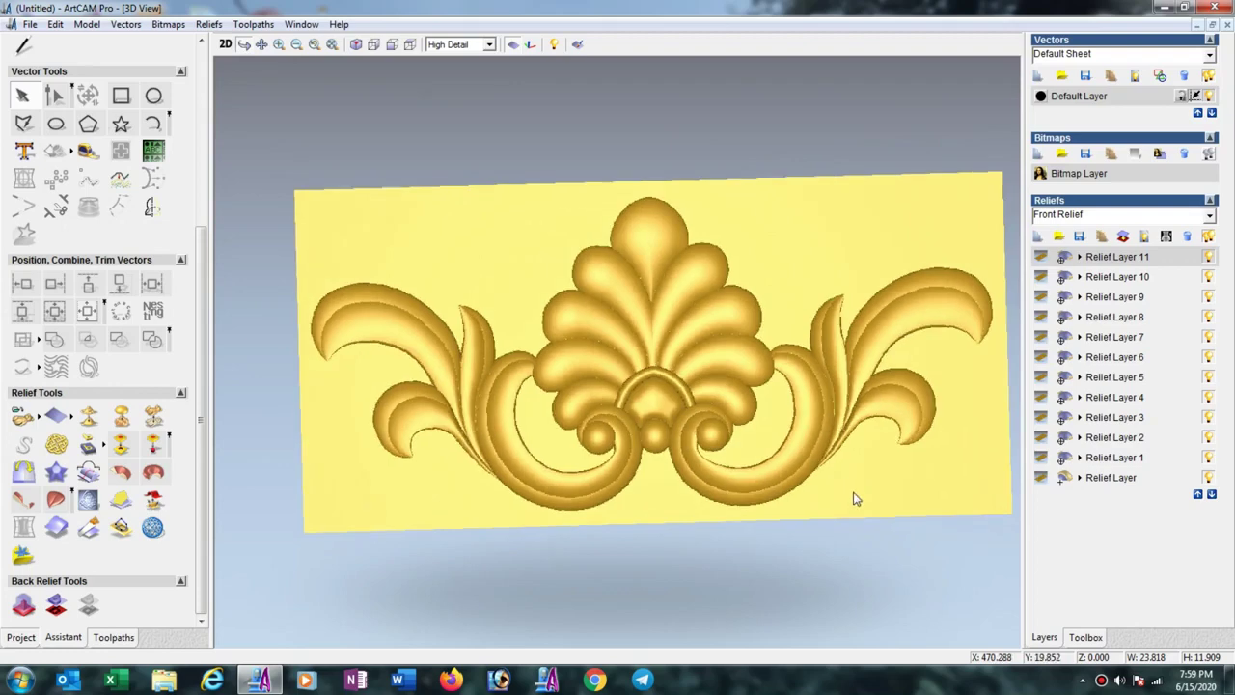
mouse_move(518, 349)
left_mouse_down()
mouse_move(689, 331)
mouse_move(736, 312)
mouse_move(683, 313)
left_mouse_up()
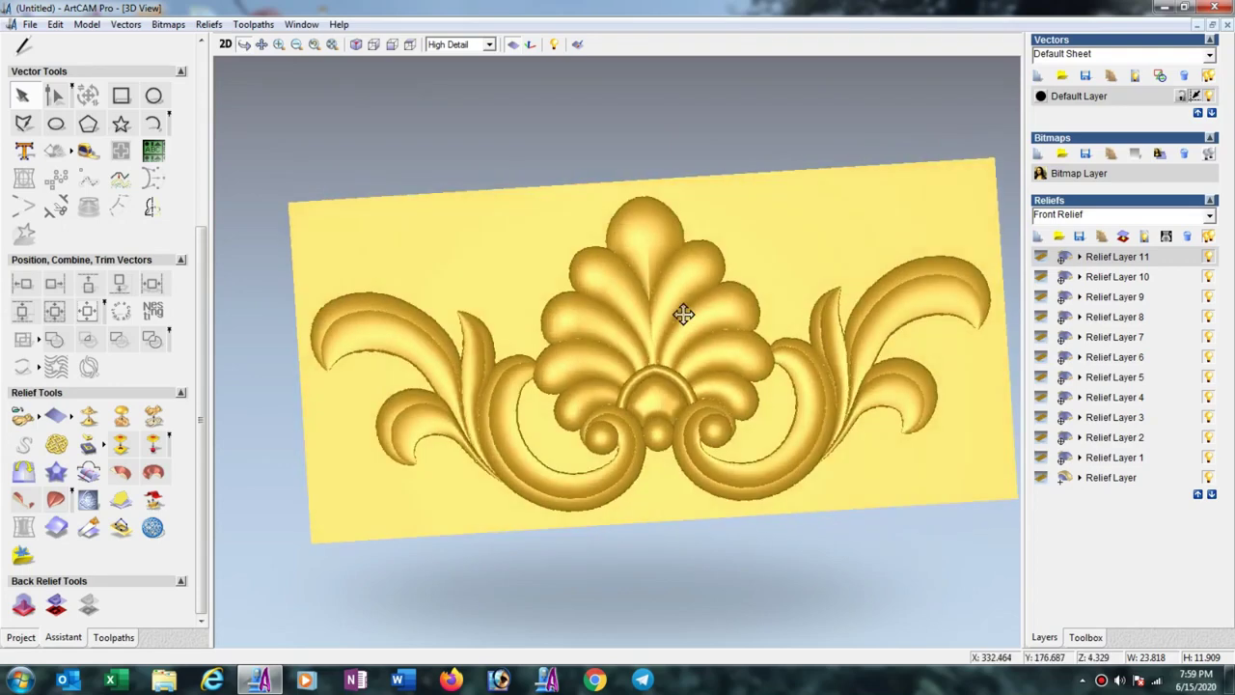
left_click(260, 44)
left_click_drag(665, 333, 627, 326)
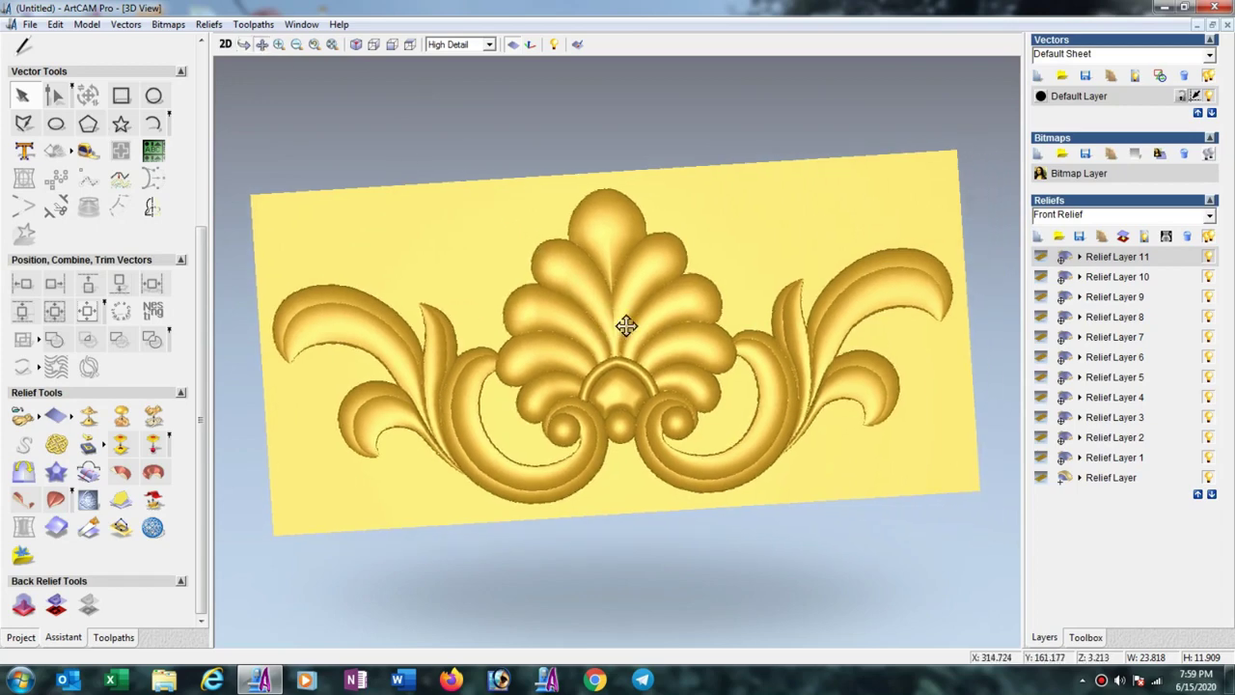